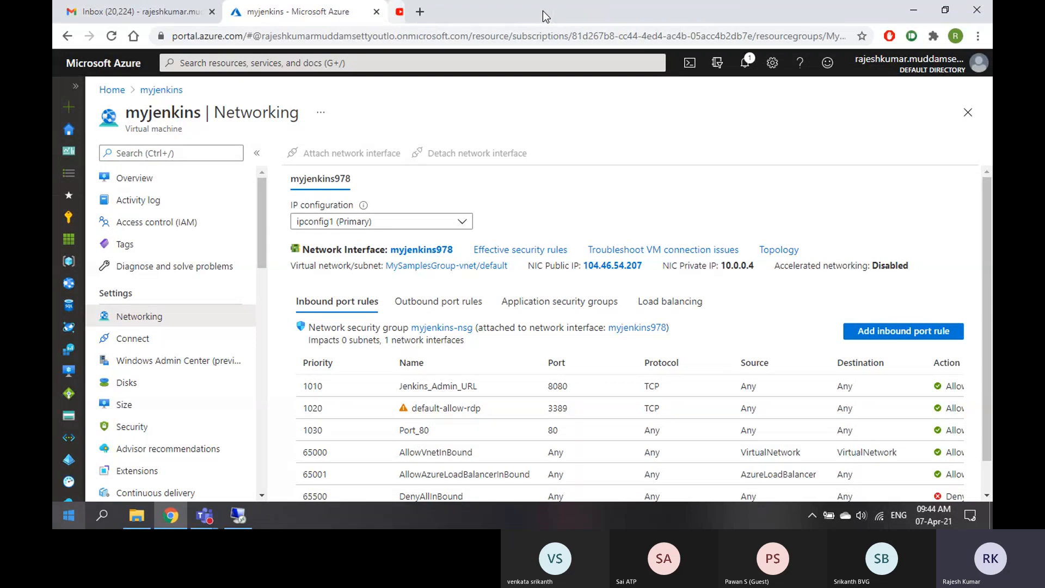
click(541, 12)
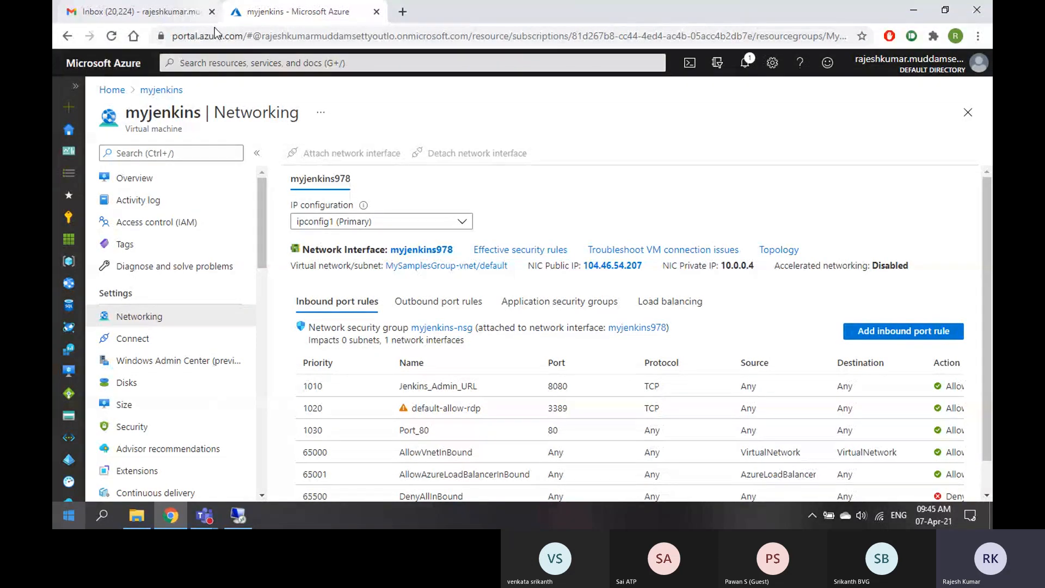
Close the YouTube and Gmail browser tabs, leaving the Azure portal open
click(212, 11)
Load dev.azure.com/rajeshorganization in a new browser tab
click(239, 12)
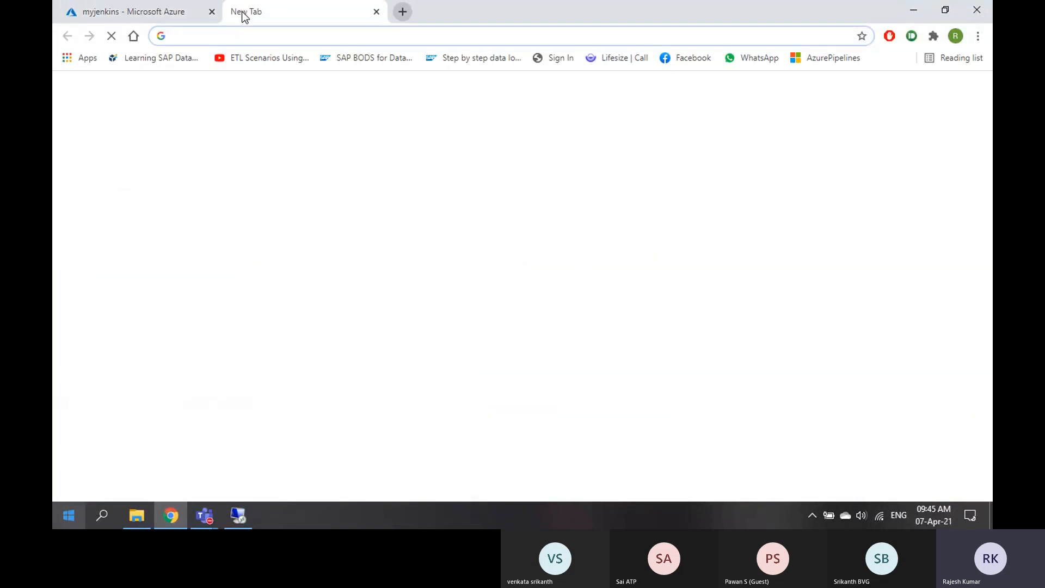
text(dev.azure.com/rajeshorganization)
key(Return)
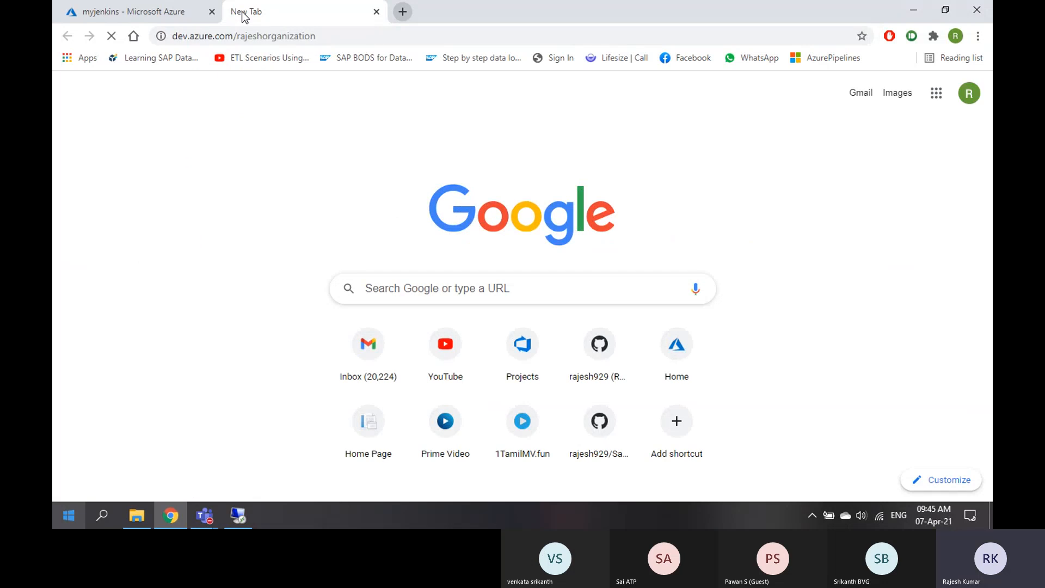
In another new tab, sign in to local Jenkins at localhost:8080 with the account username and password
click(404, 14)
text(loca)
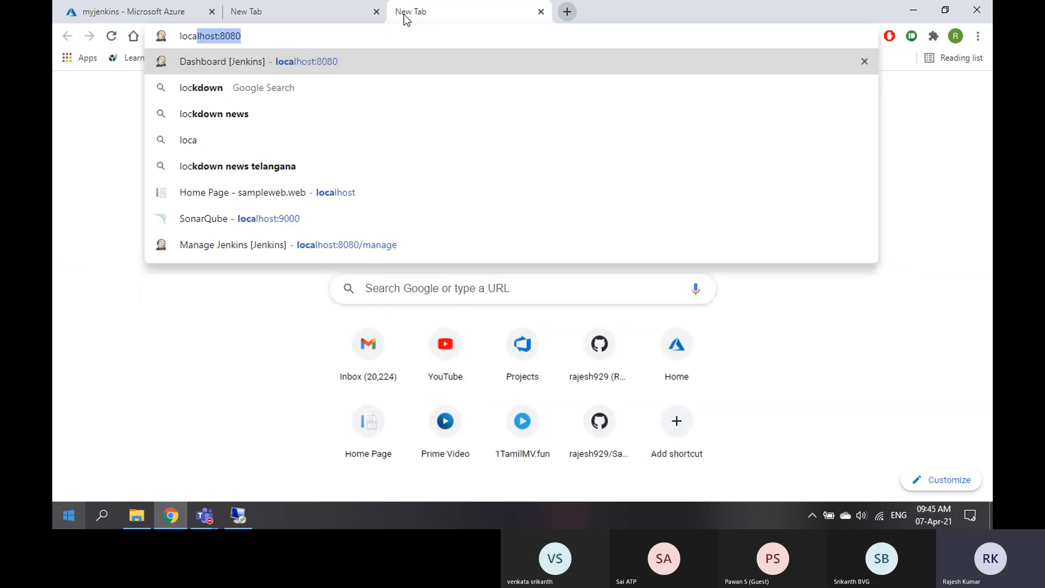
key(Return)
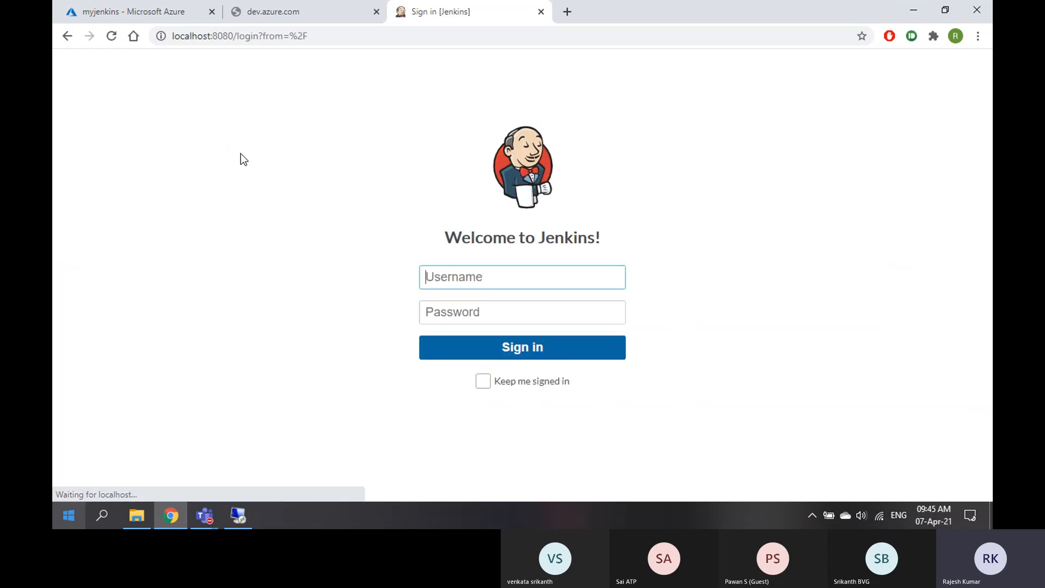
text(rajeshm)
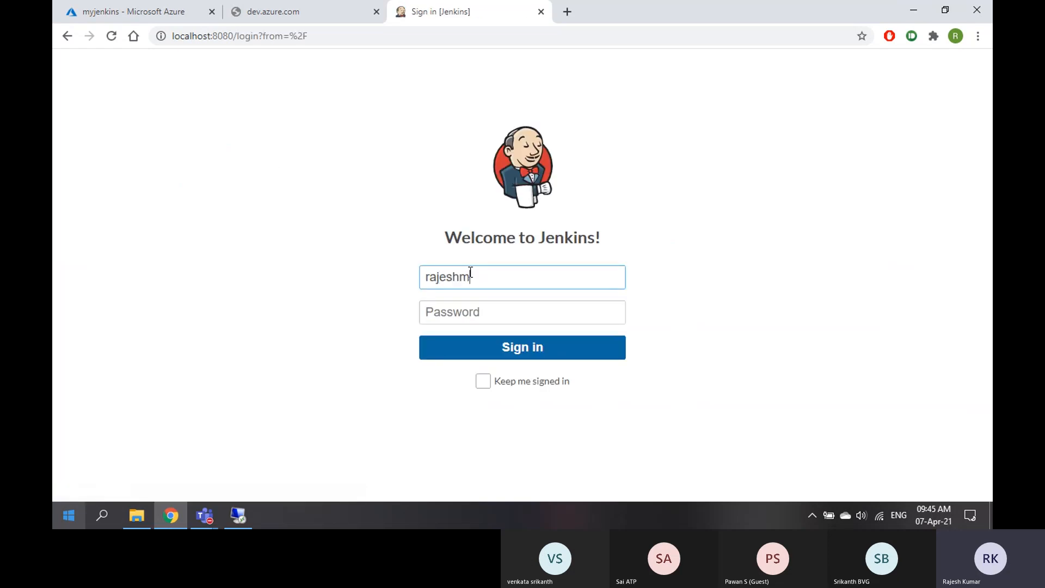
key(Tab)
text(*******)
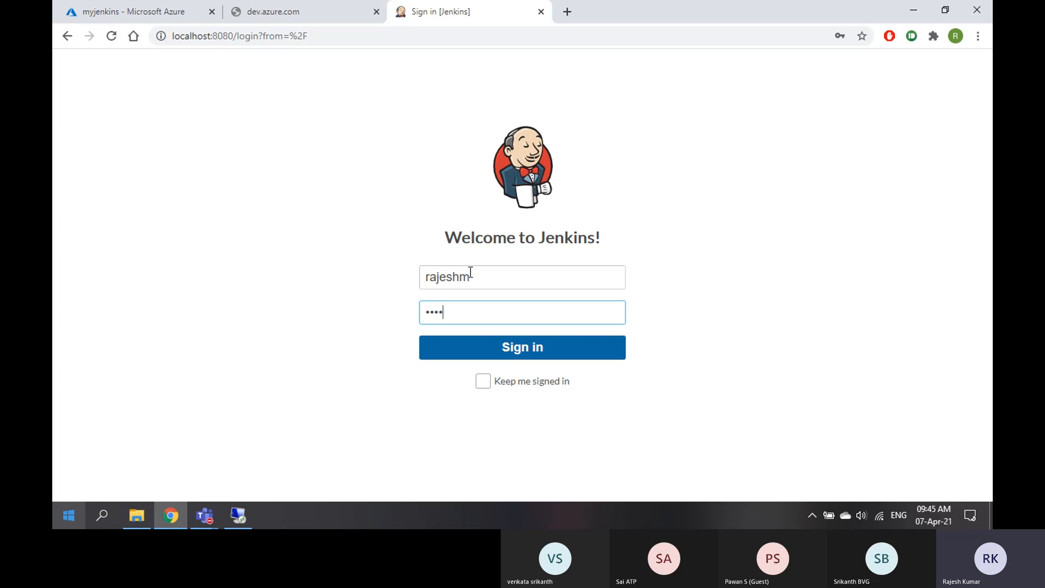
text(***)
key(Return)
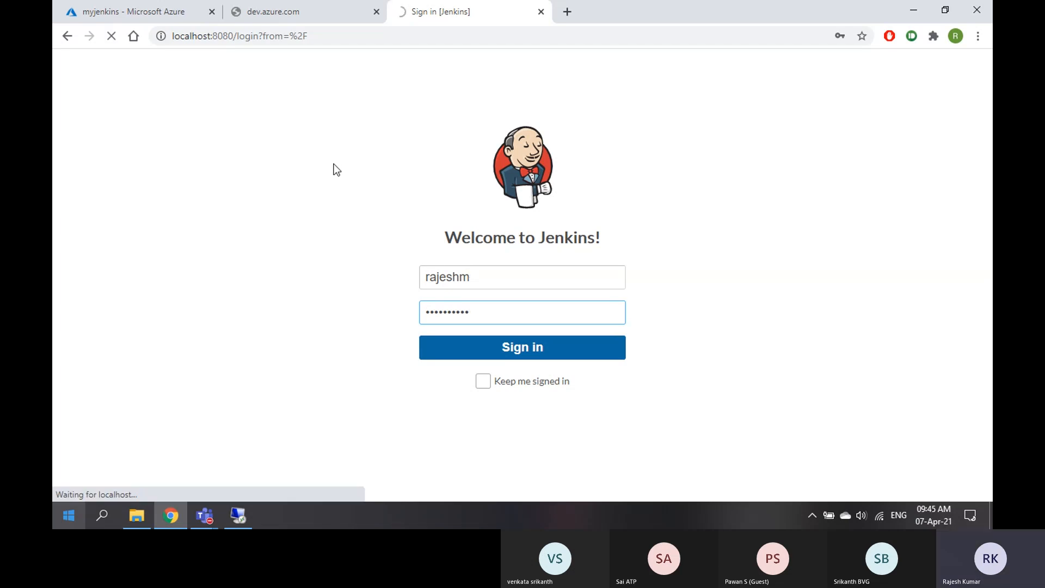
Check the Azure DevOps tab, then return to the myjenkins VM Overview in Azure portal
click(306, 16)
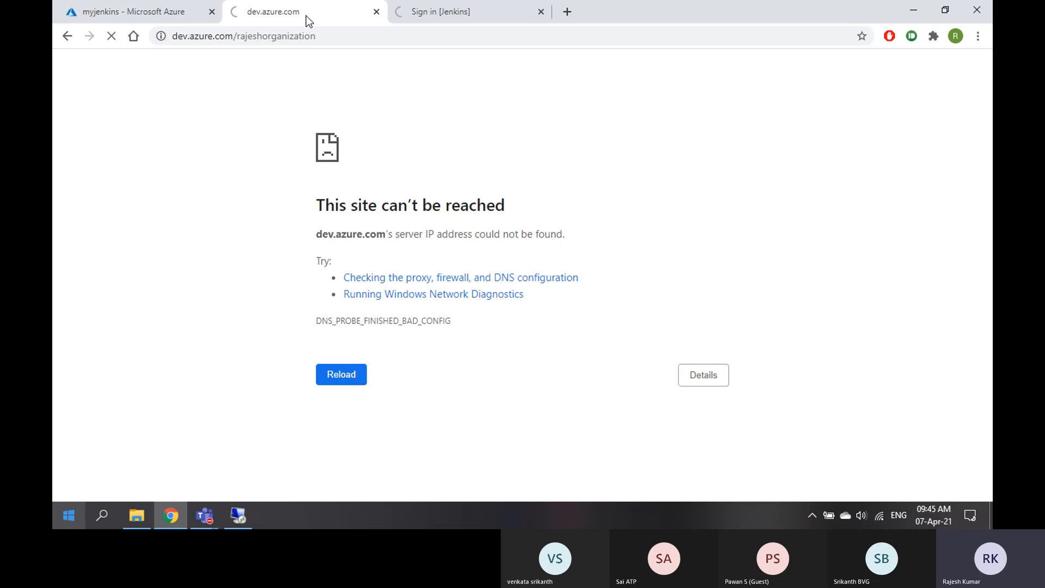
click(131, 12)
click(138, 181)
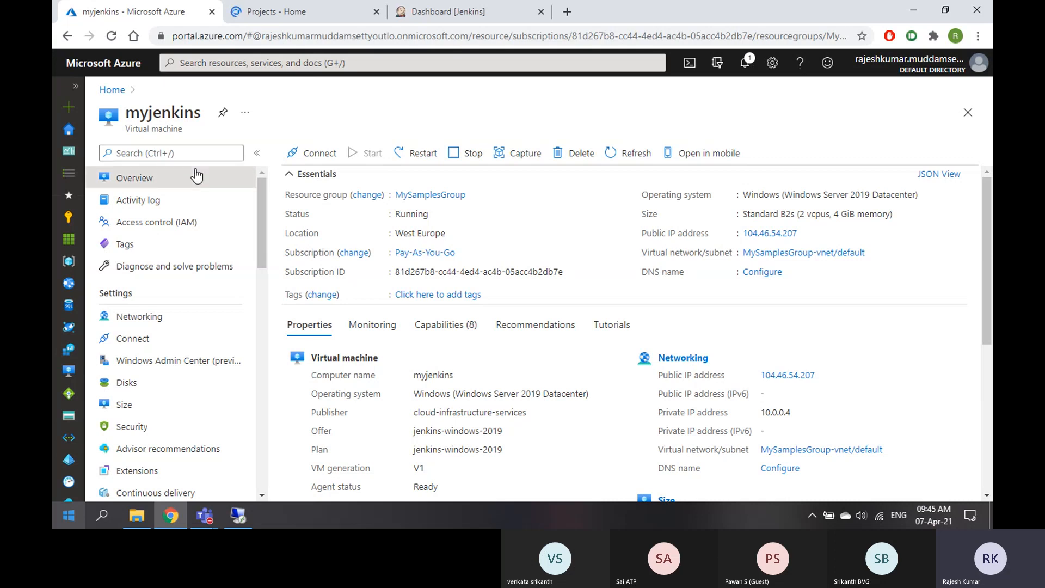
Scroll the myjenkins overview properties showing public IP 104.46.54.207, then bring up the Start menu
scroll(792, 393, down, 1)
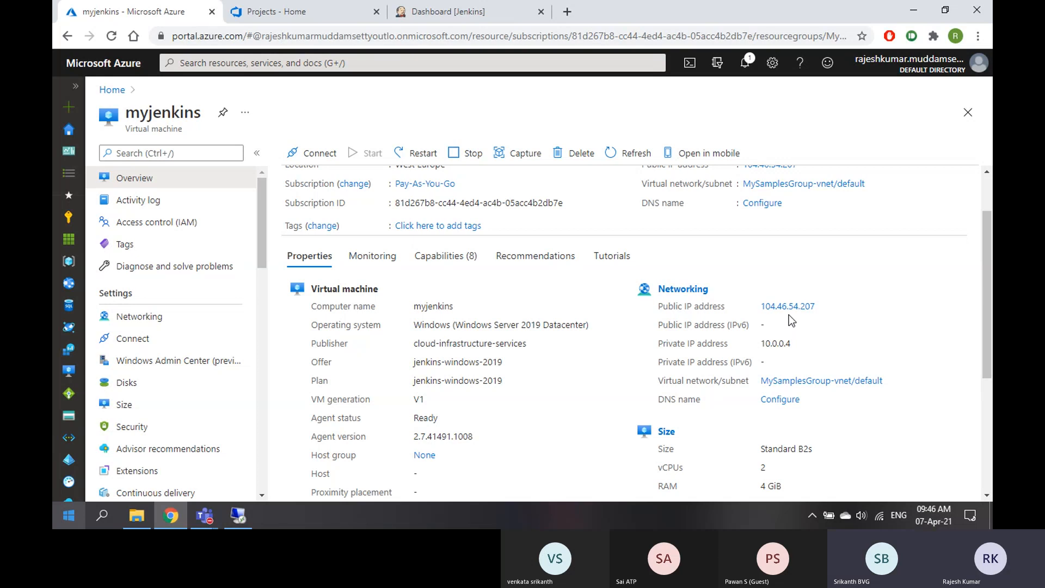
key(super)
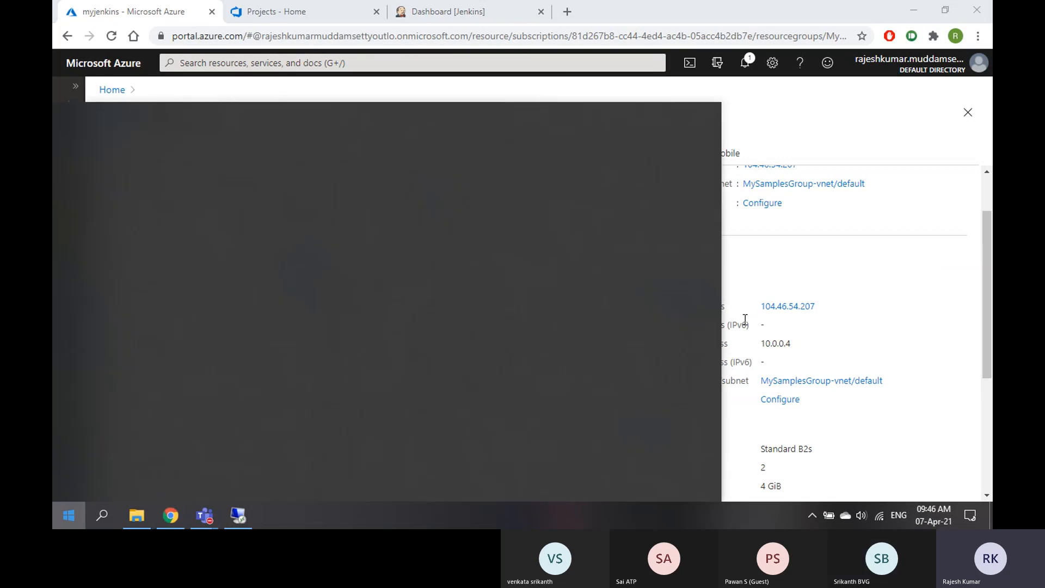
Open Command Prompt and ping the VM's copied public IP 104.46.54.207
text(cmd)
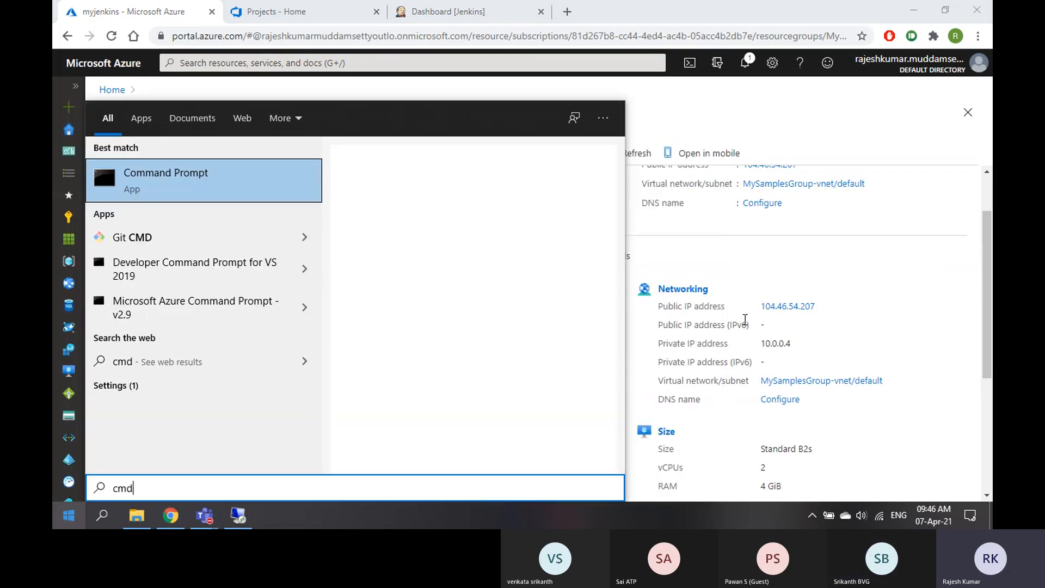
key(Return)
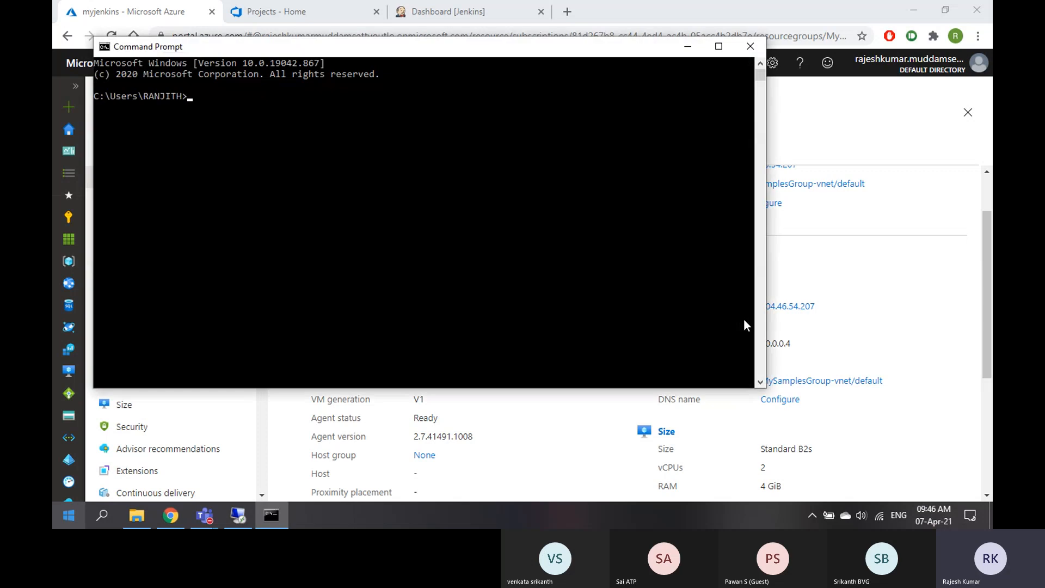
text(ping)
click(911, 229)
scroll(891, 292, up, 2)
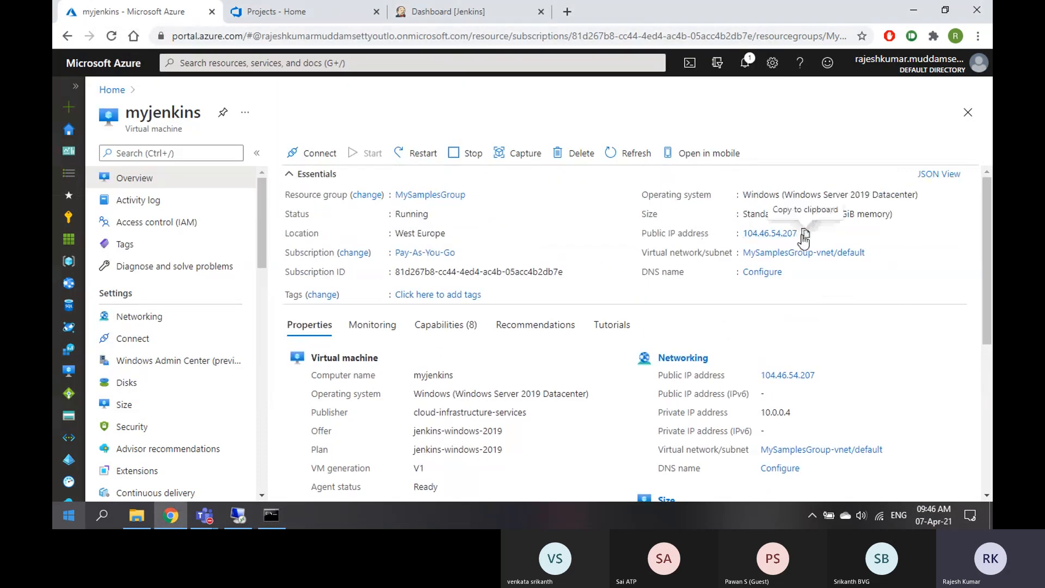
click(804, 235)
click(271, 515)
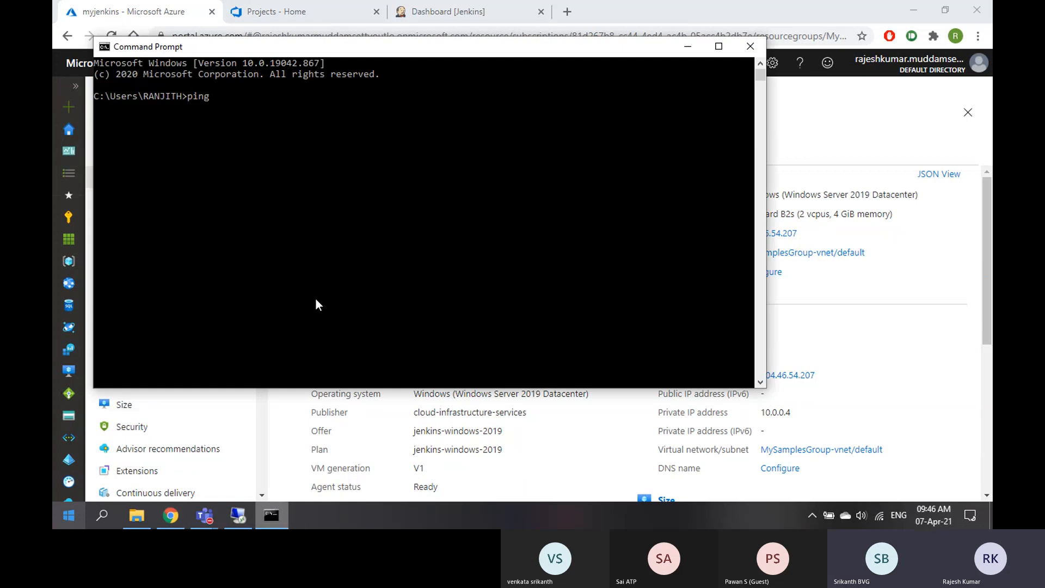
right_click(293, 234)
key(Return)
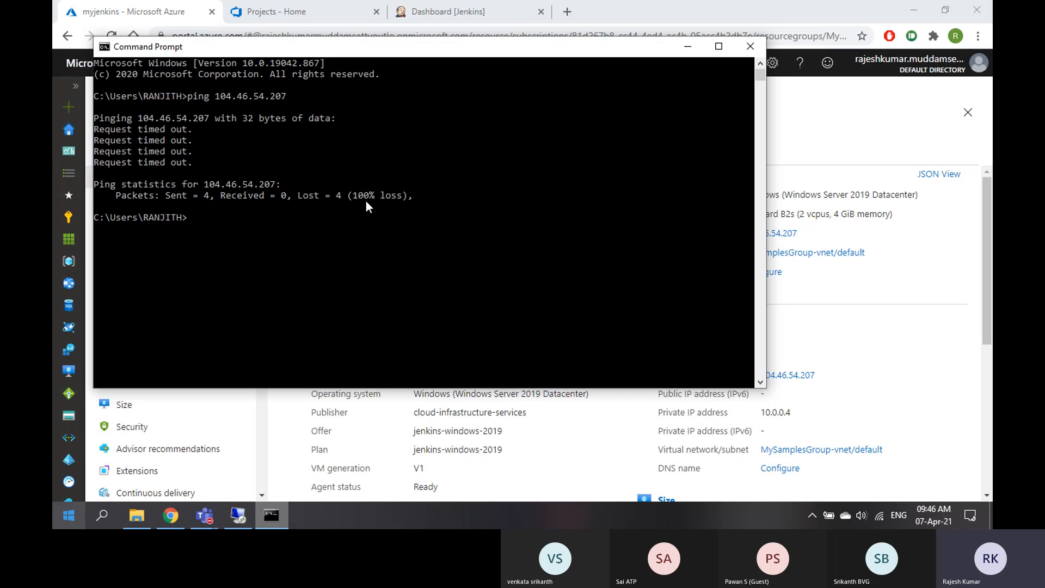
Review the myjenkins Networking inbound port rules, then switch to the Remote Desktop session
click(940, 281)
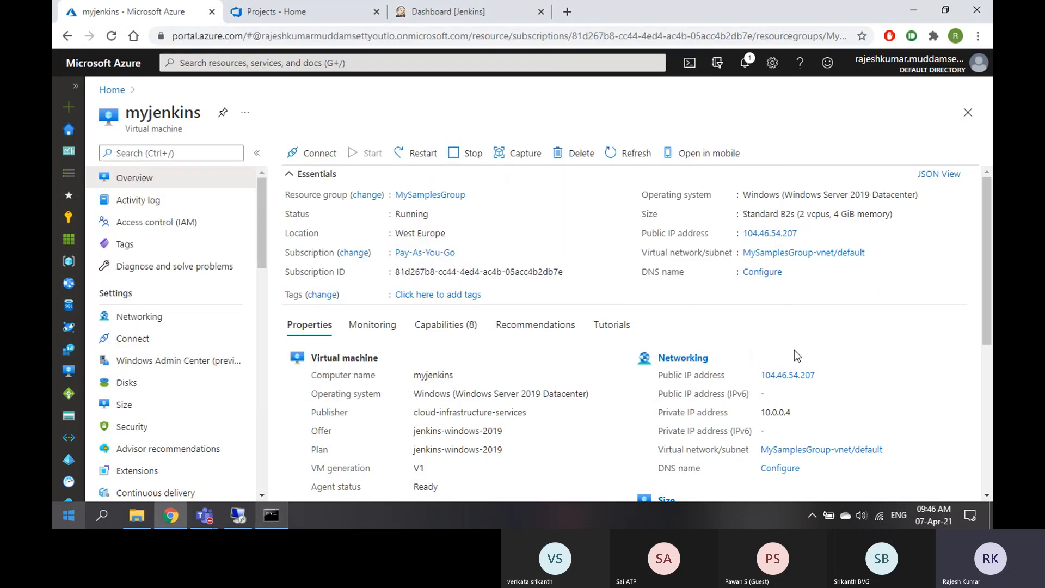
scroll(574, 339, down, 3)
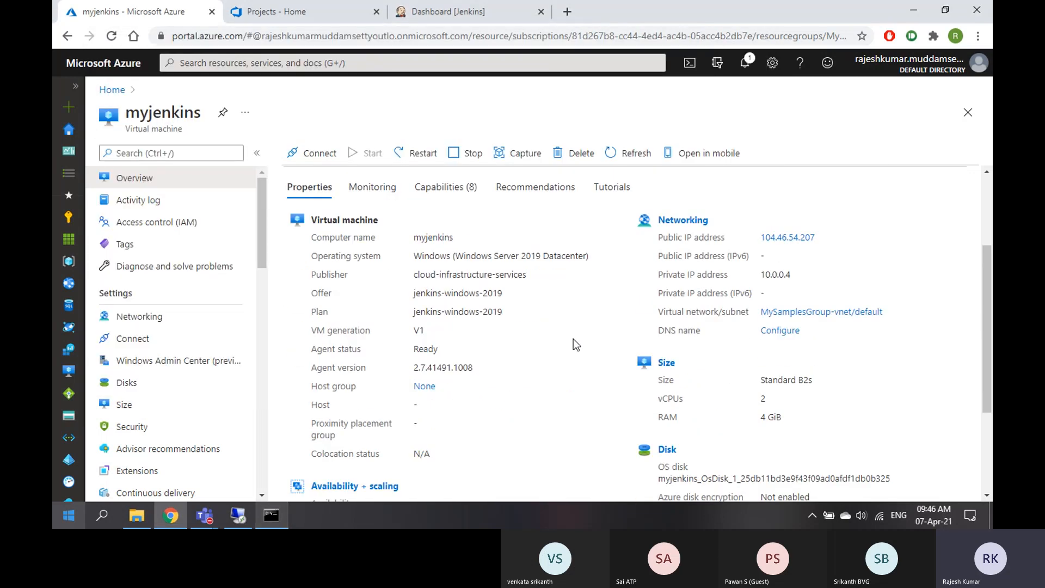
scroll(573, 339, down, 3)
scroll(573, 339, up, 6)
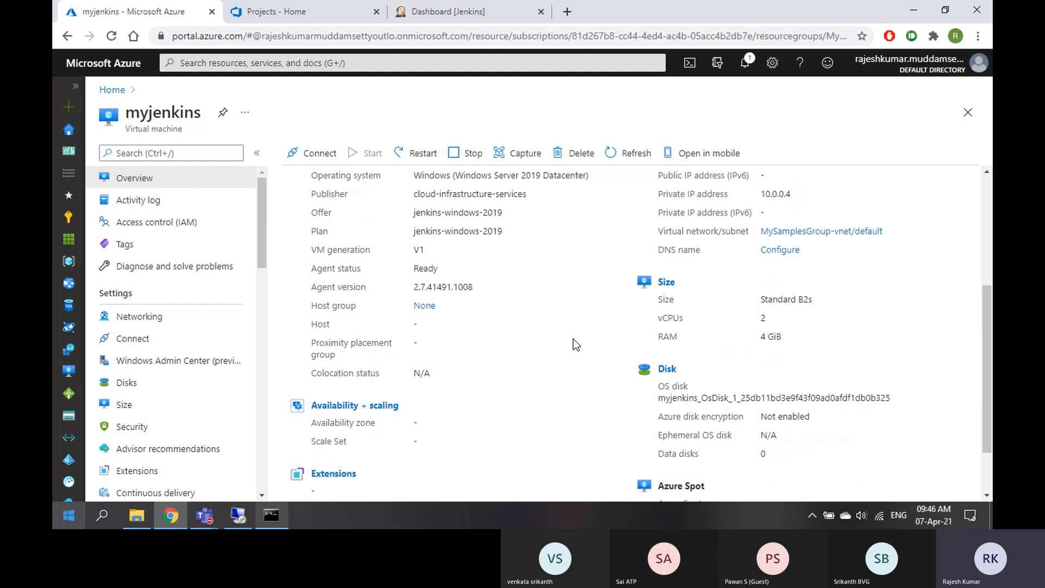
click(150, 316)
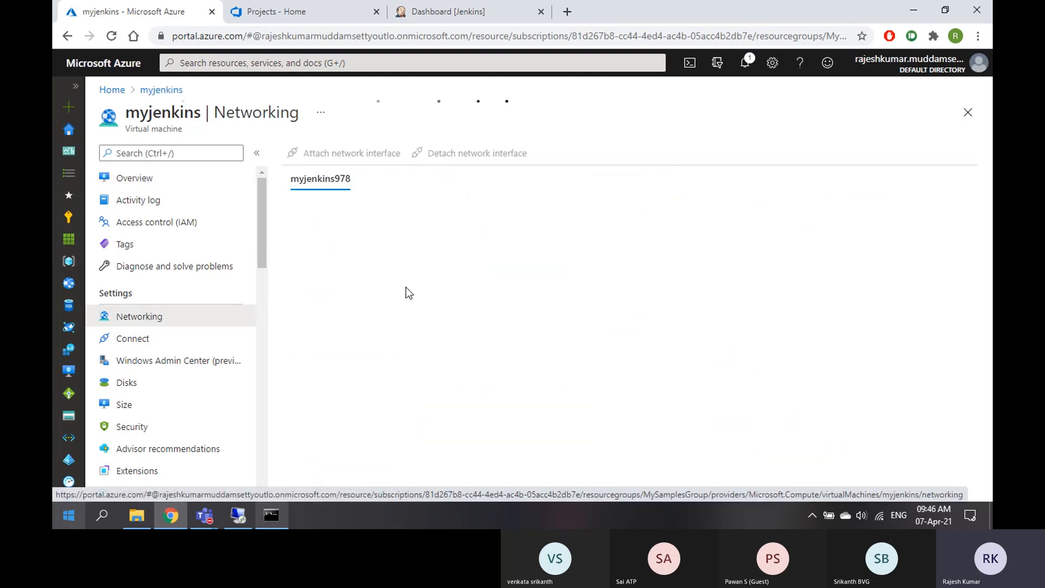
scroll(542, 360, down, 3)
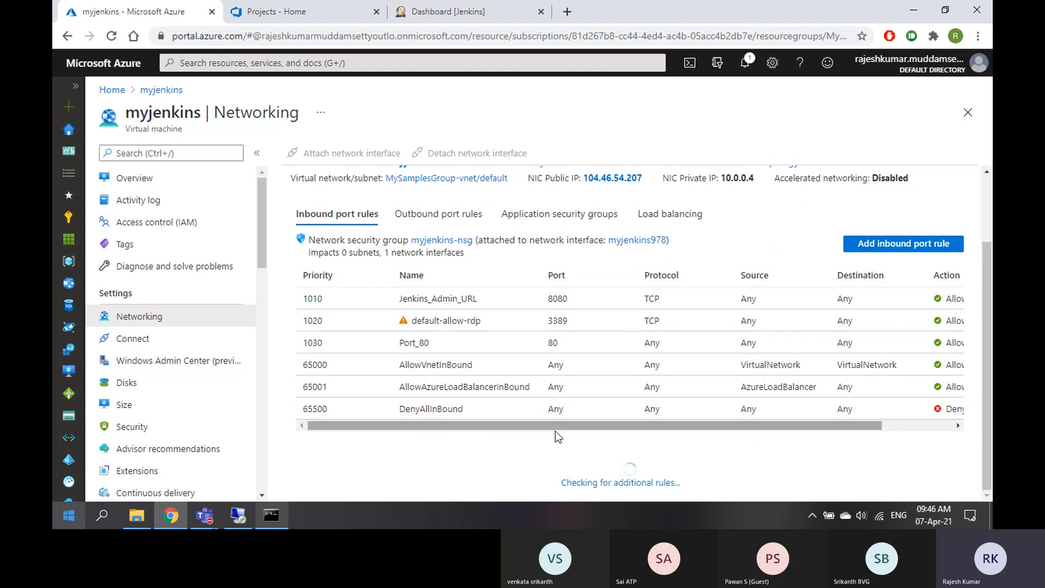
drag(542, 428, 621, 428)
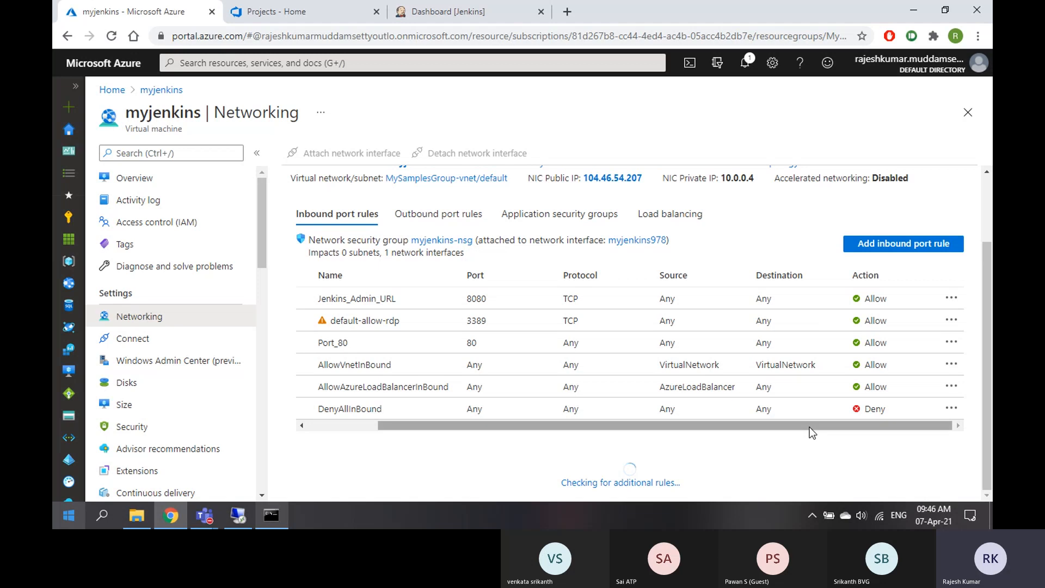
drag(811, 426, 650, 441)
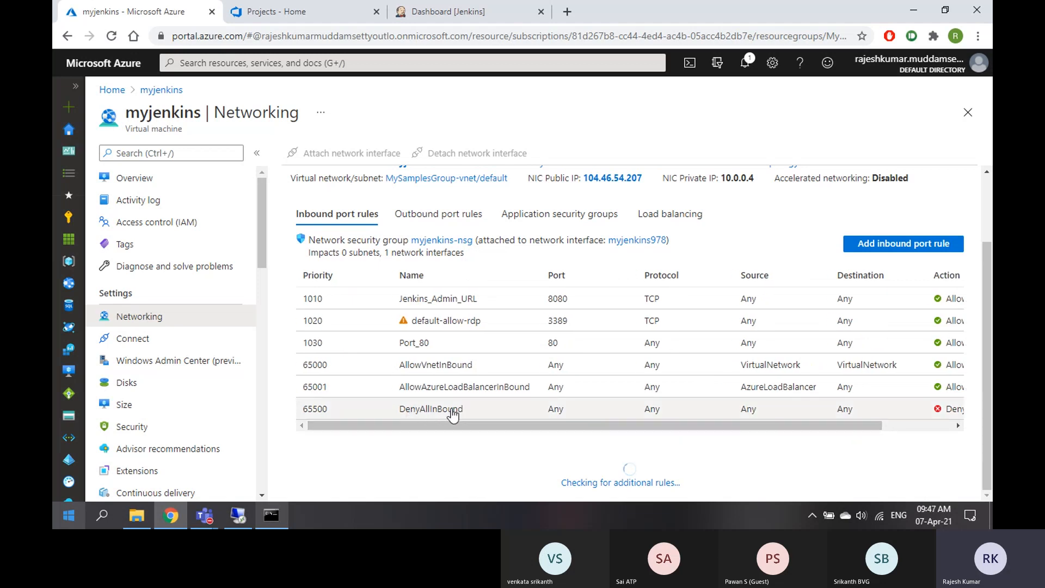
drag(456, 425, 800, 427)
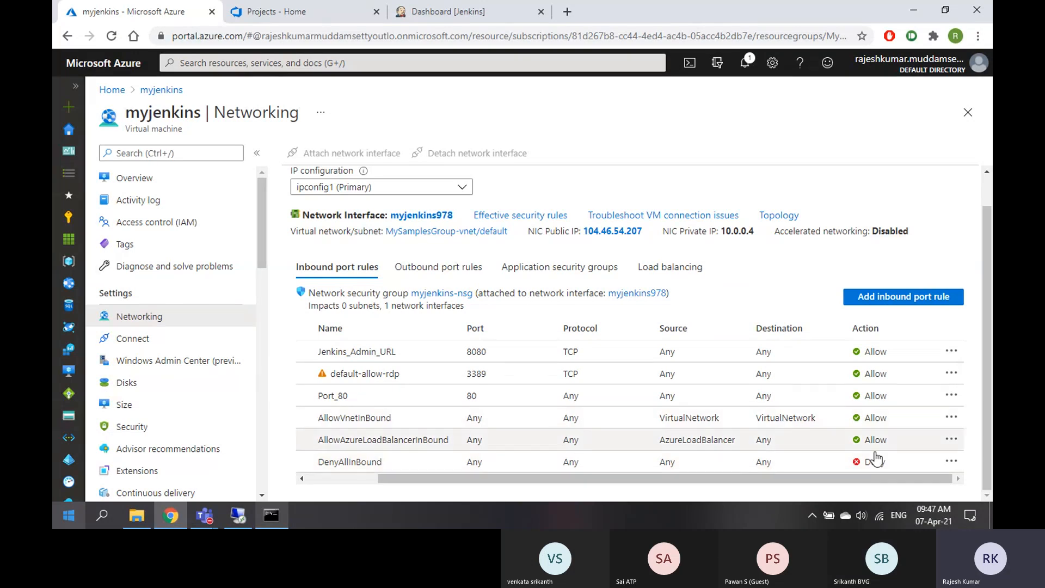
drag(773, 479, 702, 480)
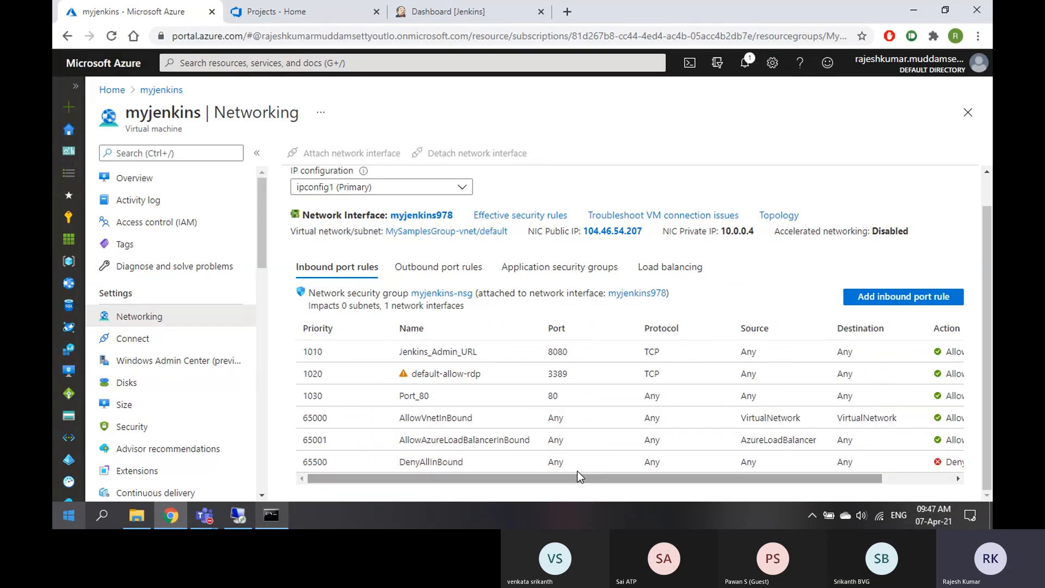
key(alt+Tab)
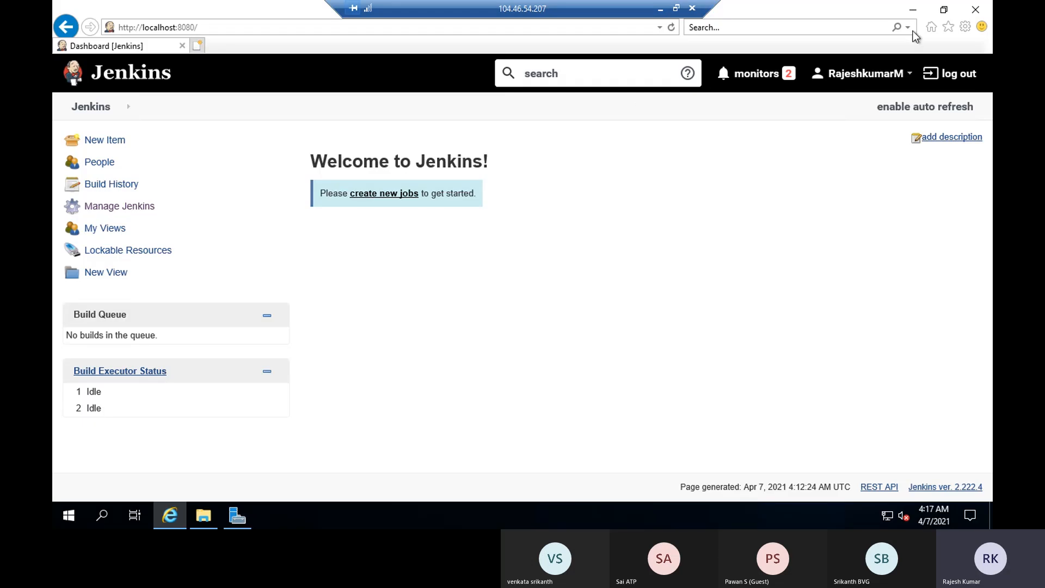
Close the remote Jenkins browser window and refresh the remote desktop
click(911, 11)
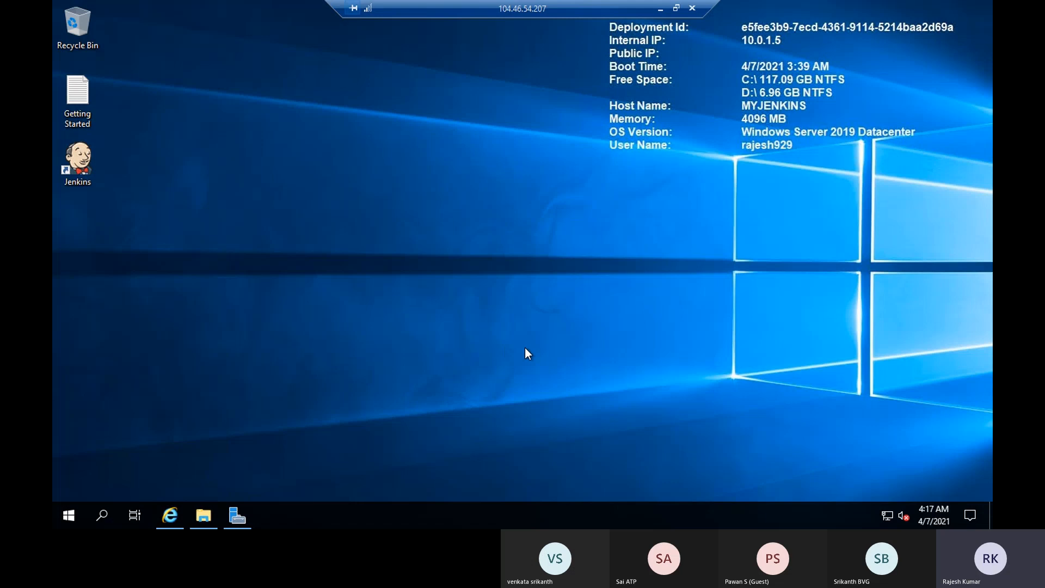
click(170, 515)
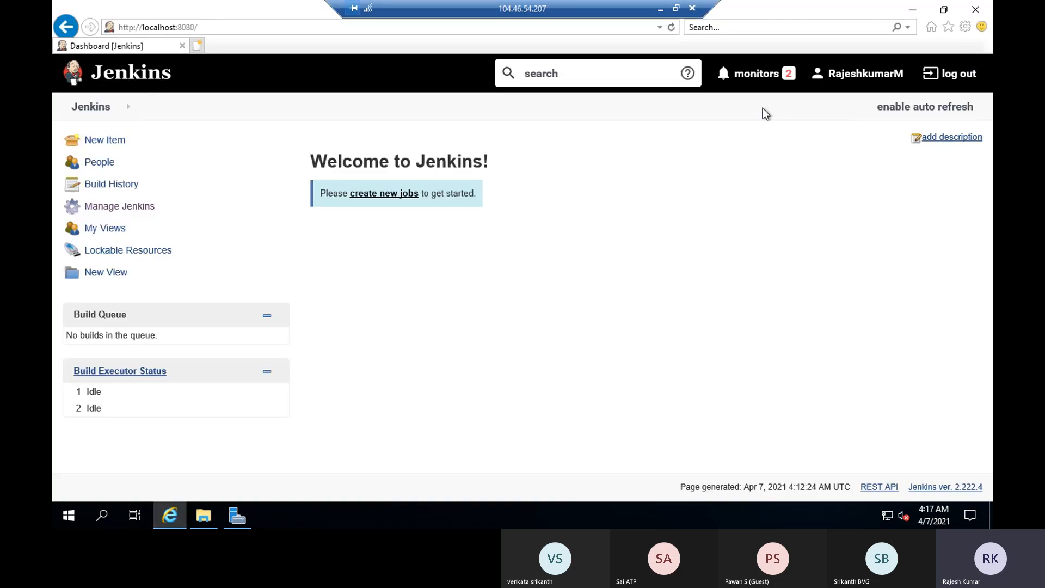
click(976, 9)
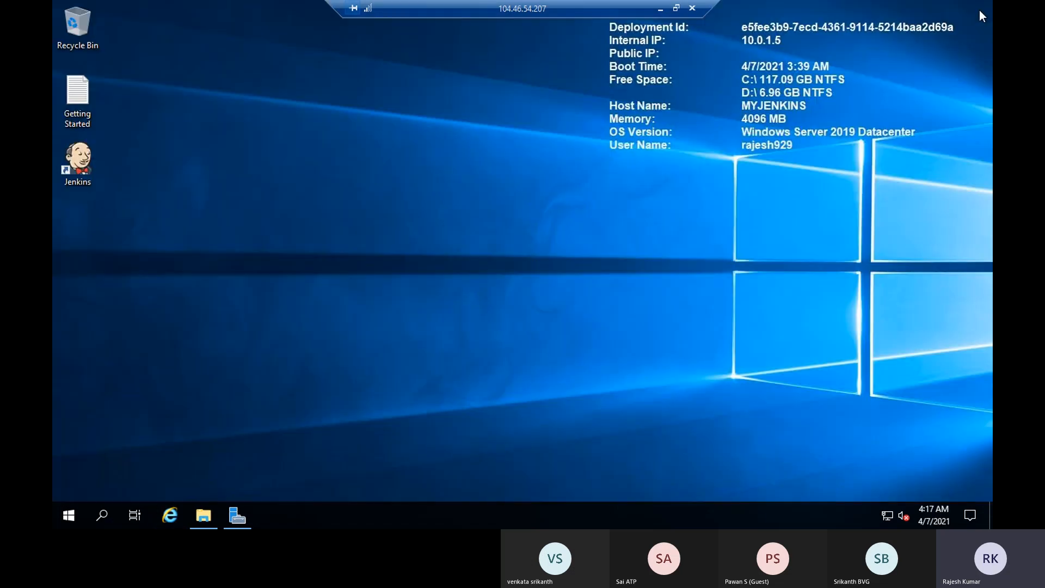
right_click(482, 183)
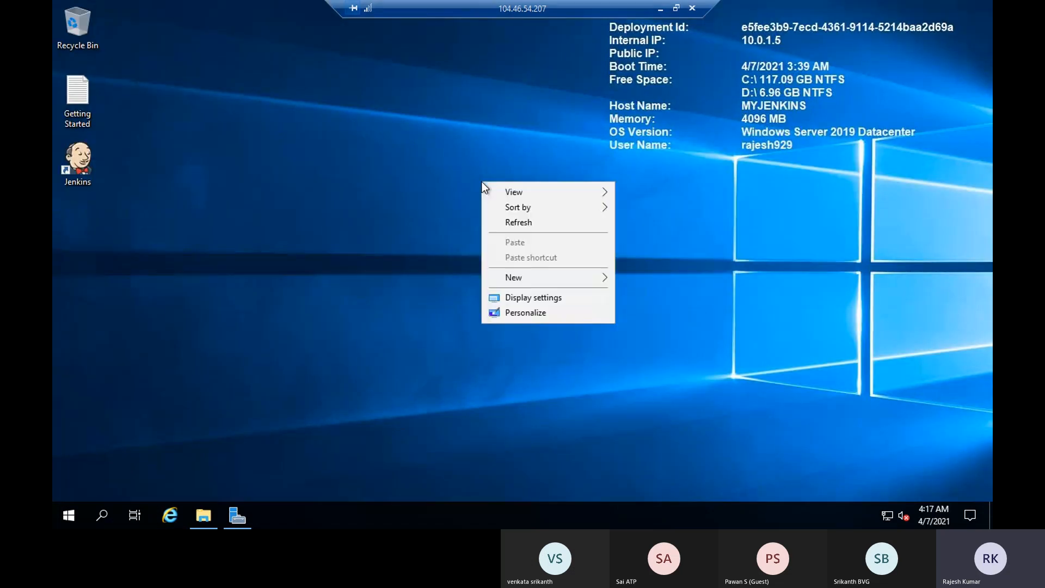
click(522, 223)
Sign in to remote Jenkins via its desktop shortcut, maximize the browser, and exit full screen
click(85, 176)
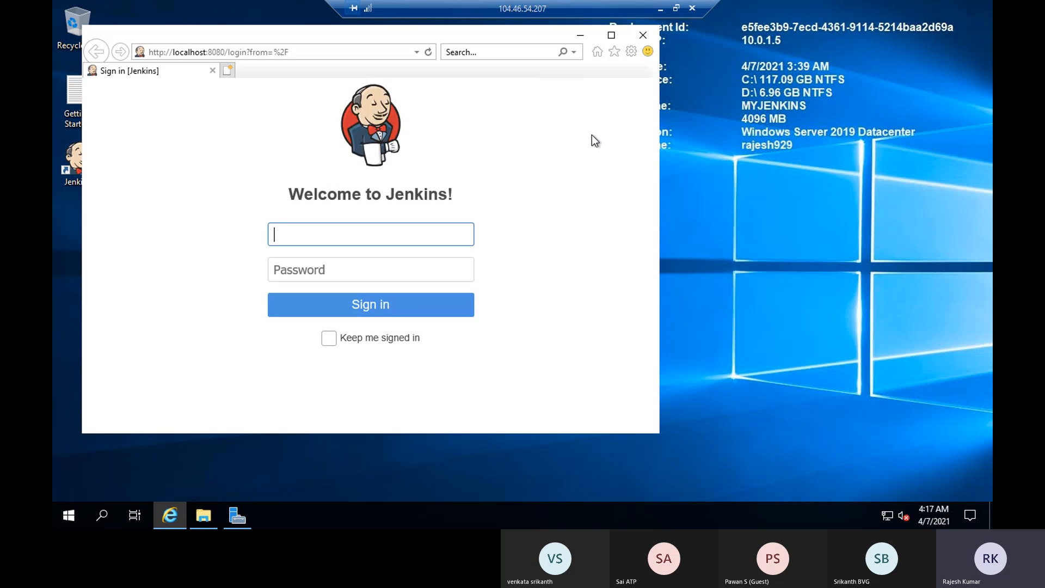
text(rajeshm)
key(Tab)
text(**********)
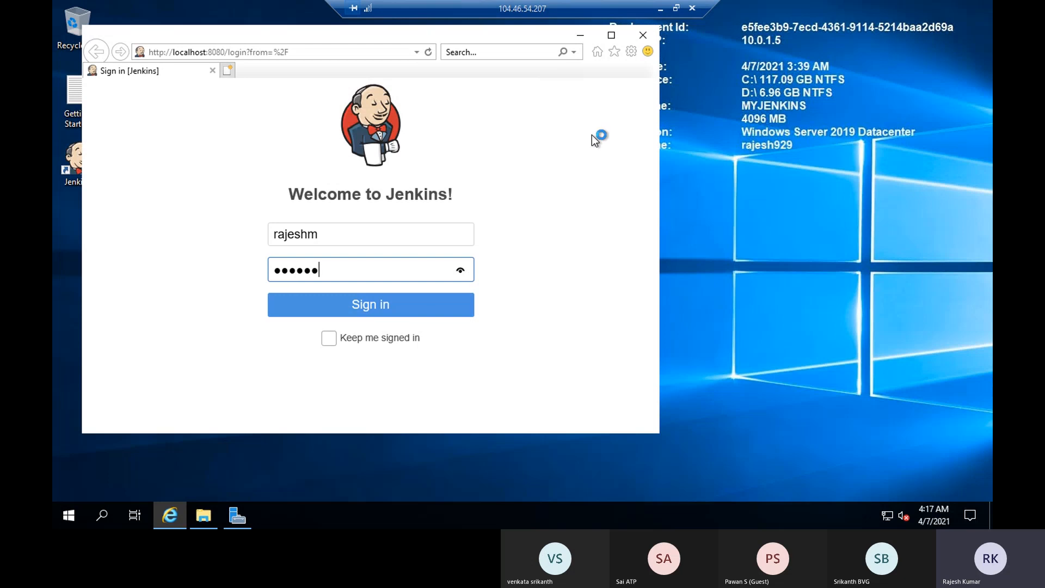
key(Return)
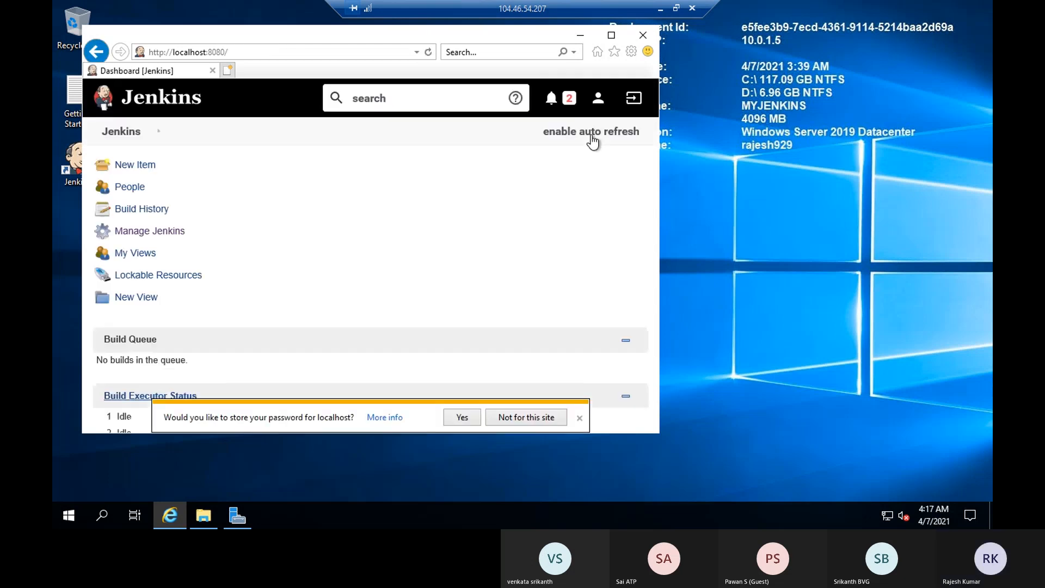
click(612, 35)
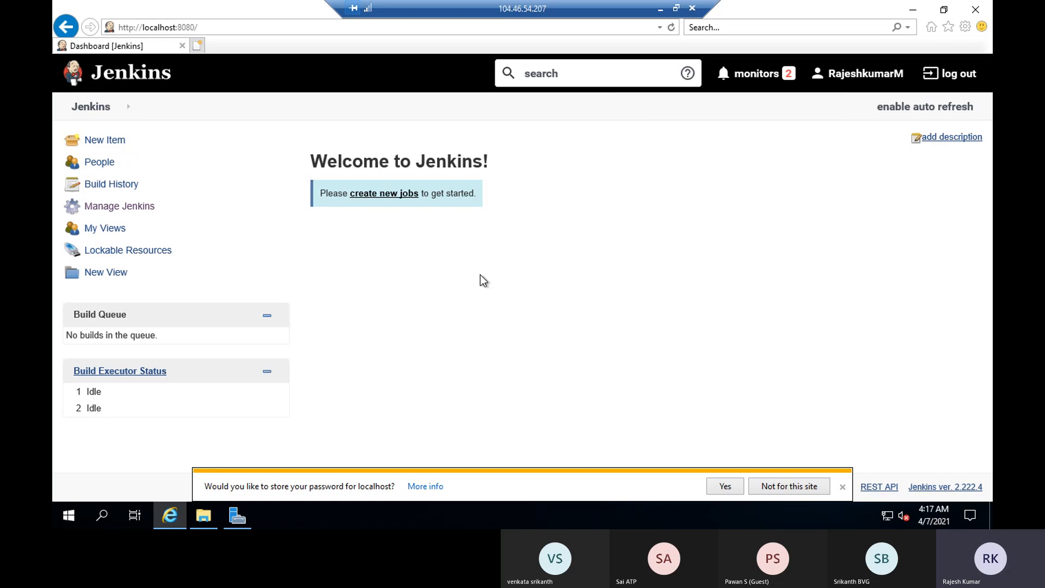
click(676, 8)
Show the local Jenkins dashboard tab with the remote Jenkins welcome page window positioned over it
click(789, 128)
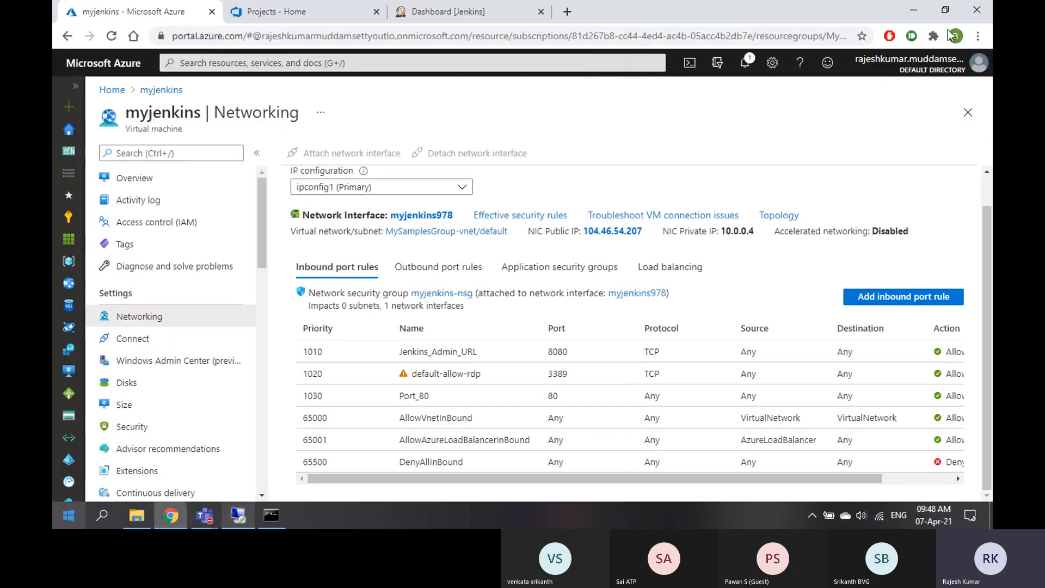
click(430, 12)
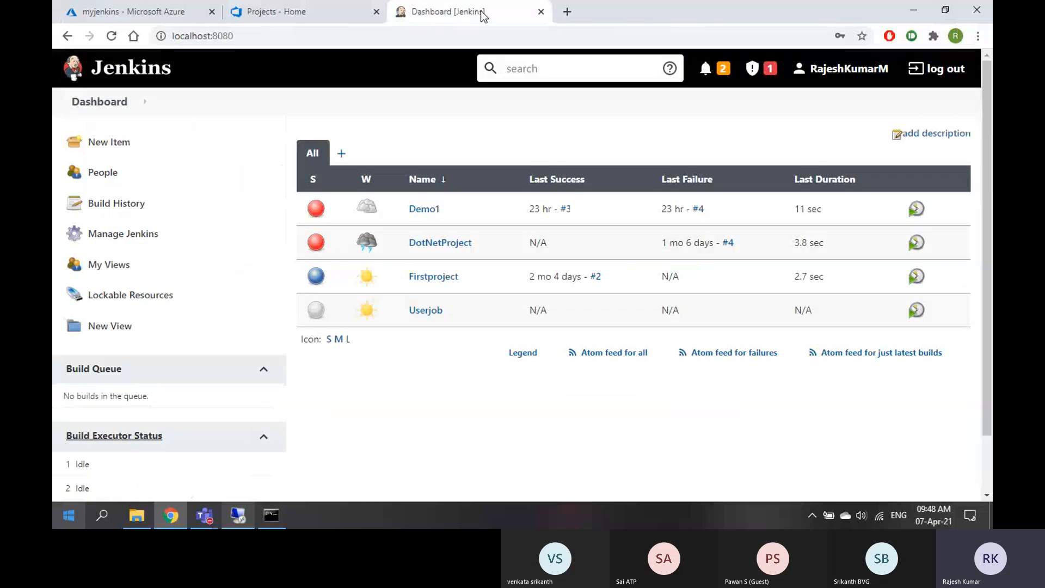
click(238, 516)
drag(407, 14, 717, 29)
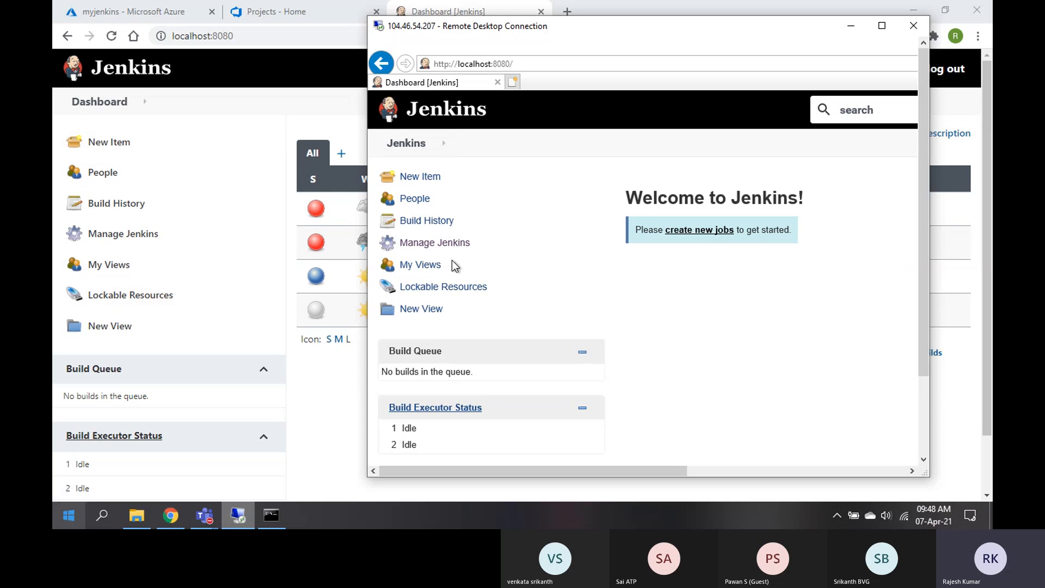
click(882, 26)
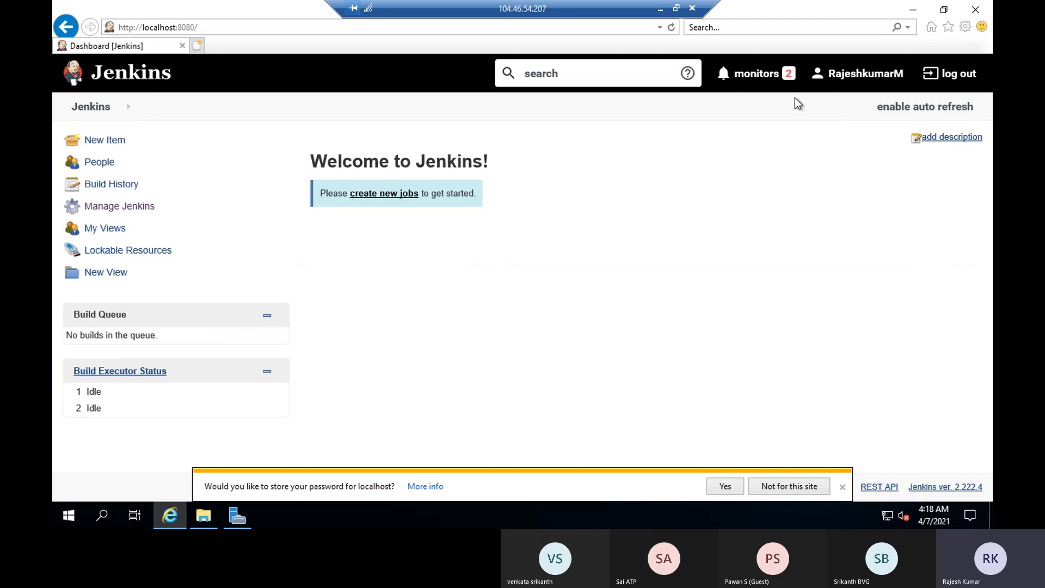
click(944, 9)
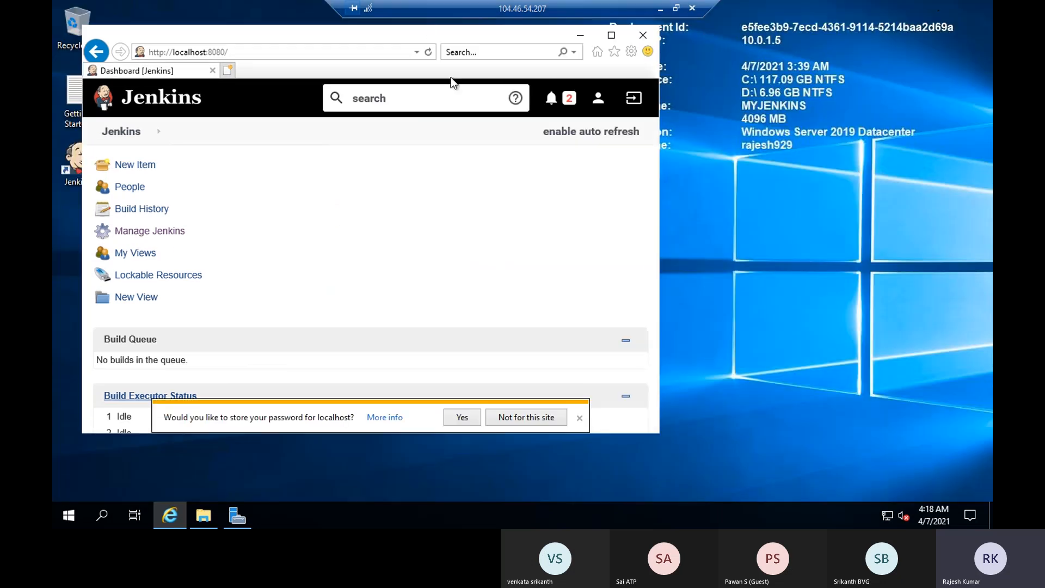
click(611, 35)
Open and scroll Manage Jenkins on the remote server, version 2.222.4
click(675, 8)
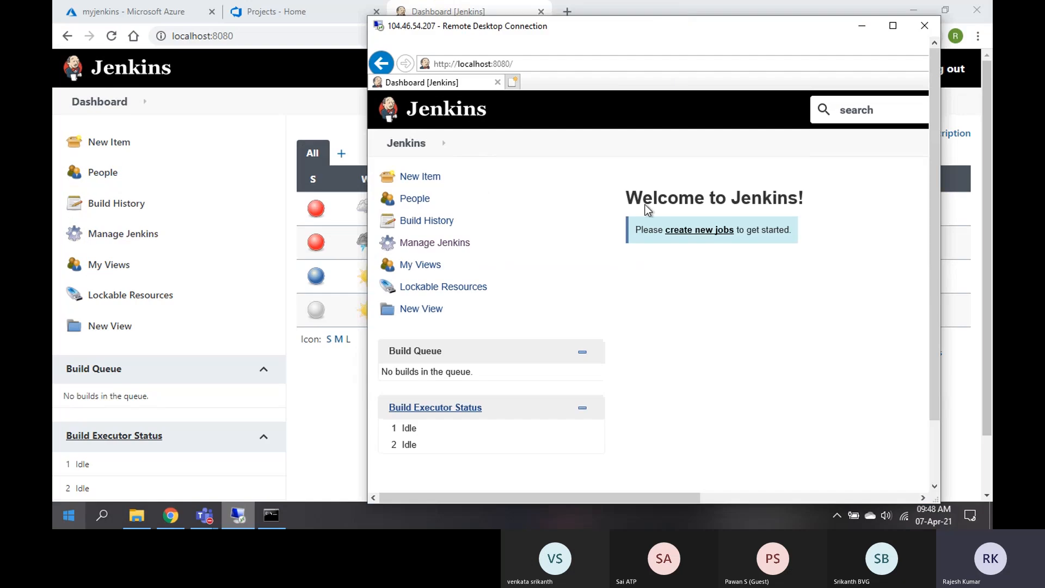
click(430, 146)
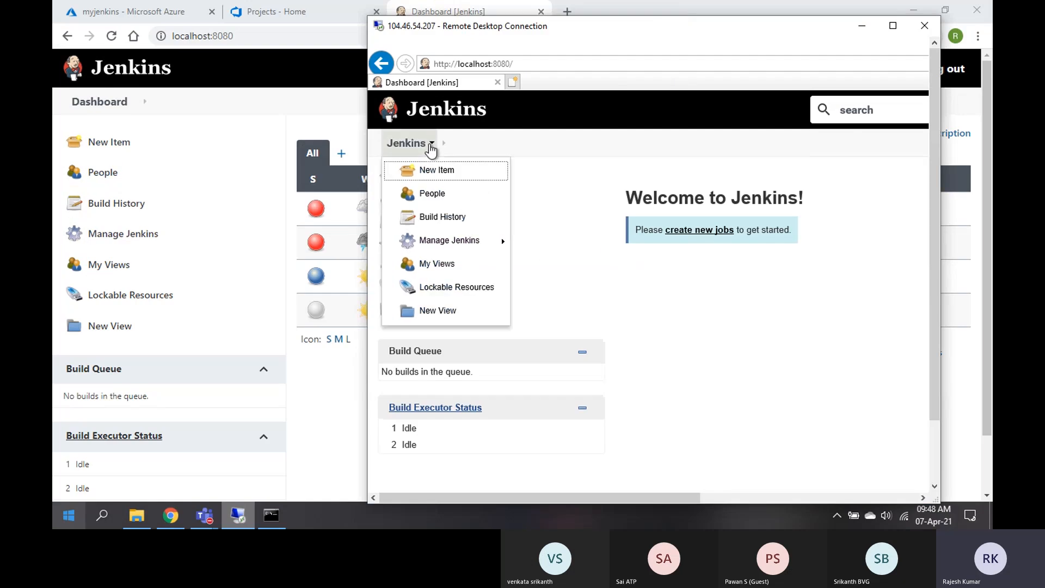
click(444, 243)
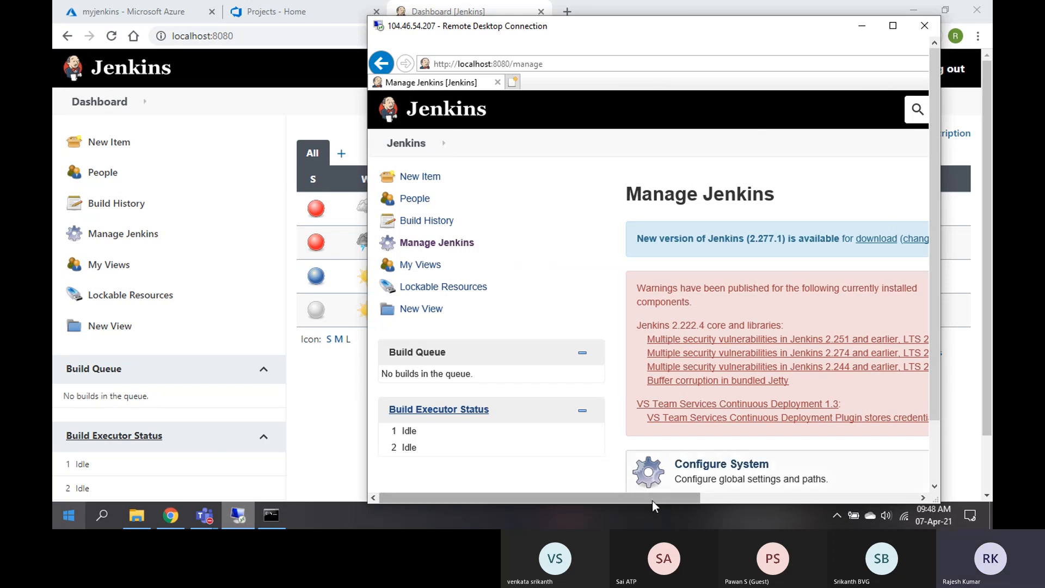
drag(652, 501, 711, 501)
scroll(665, 401, down, 10)
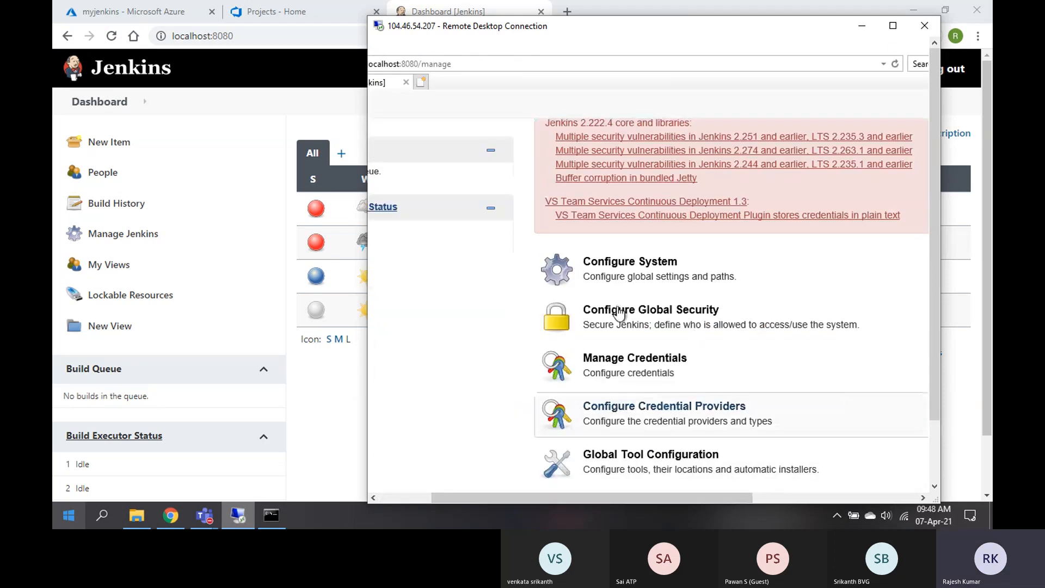
scroll(642, 339, down, 5)
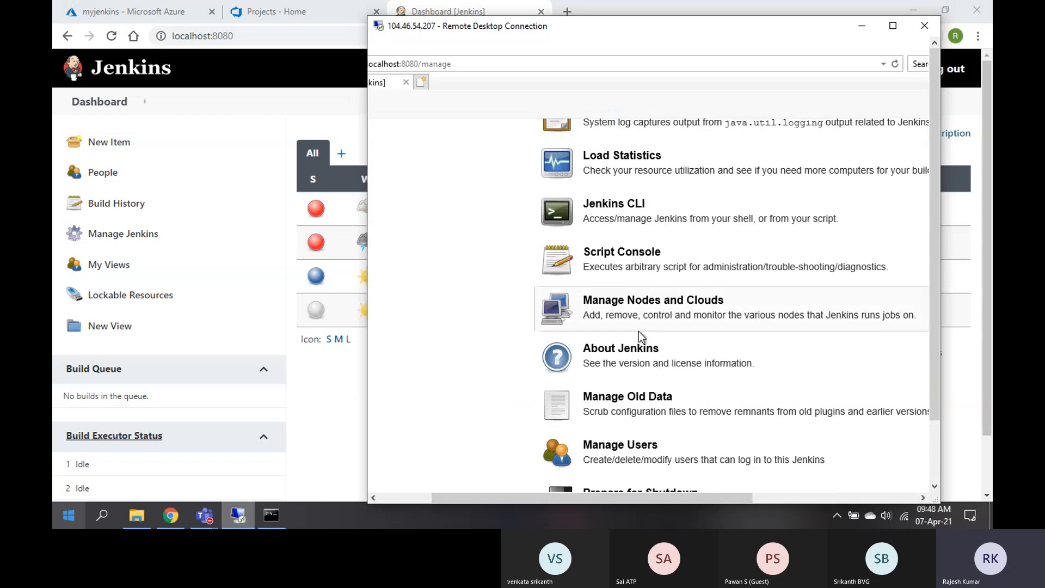
scroll(641, 338, up, 15)
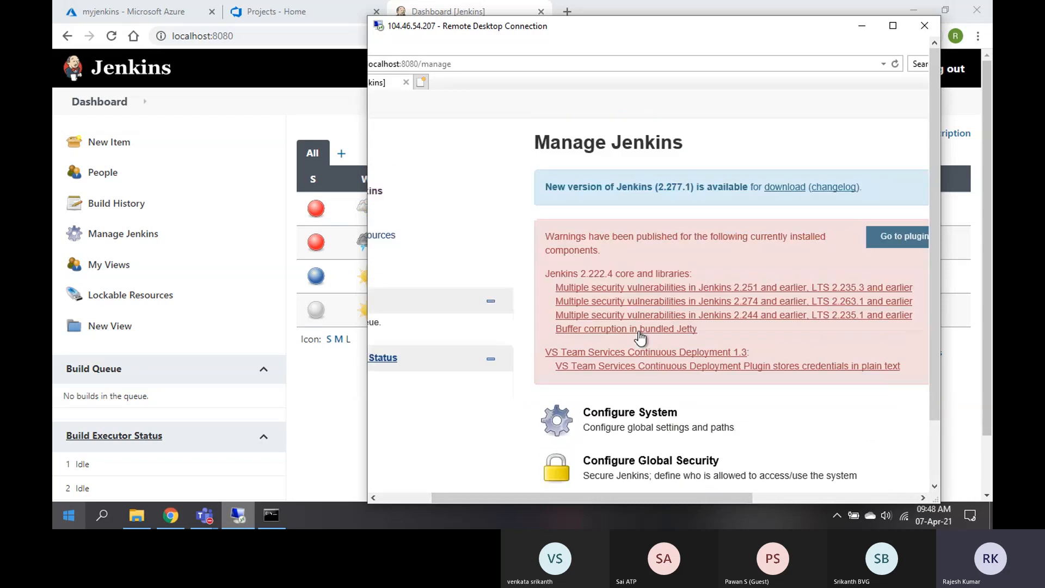
scroll(641, 337, down, 6)
scroll(641, 339, down, 5)
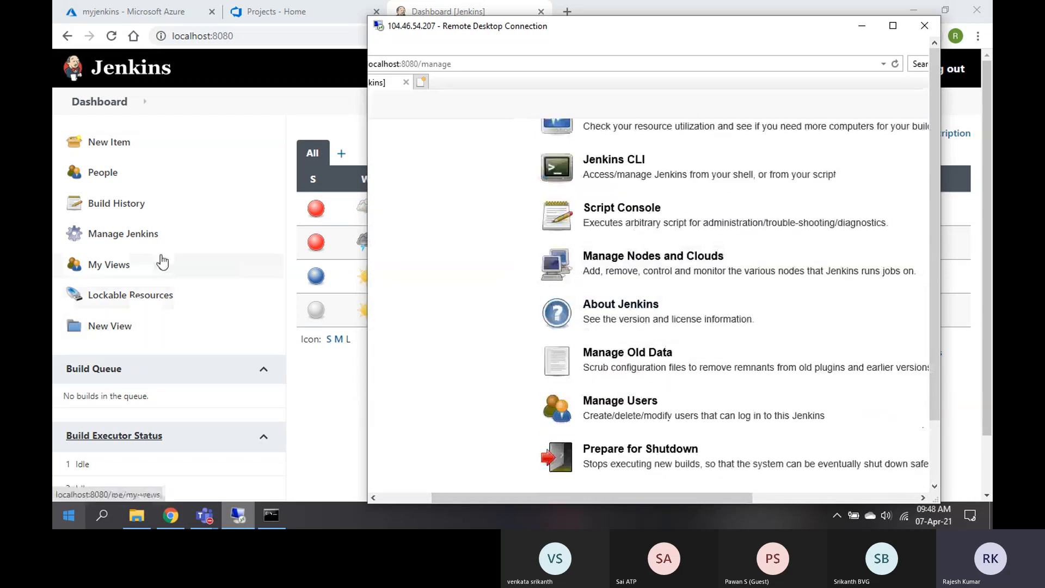
Open and scroll the local Manage Jenkins page, version 2.277
click(108, 241)
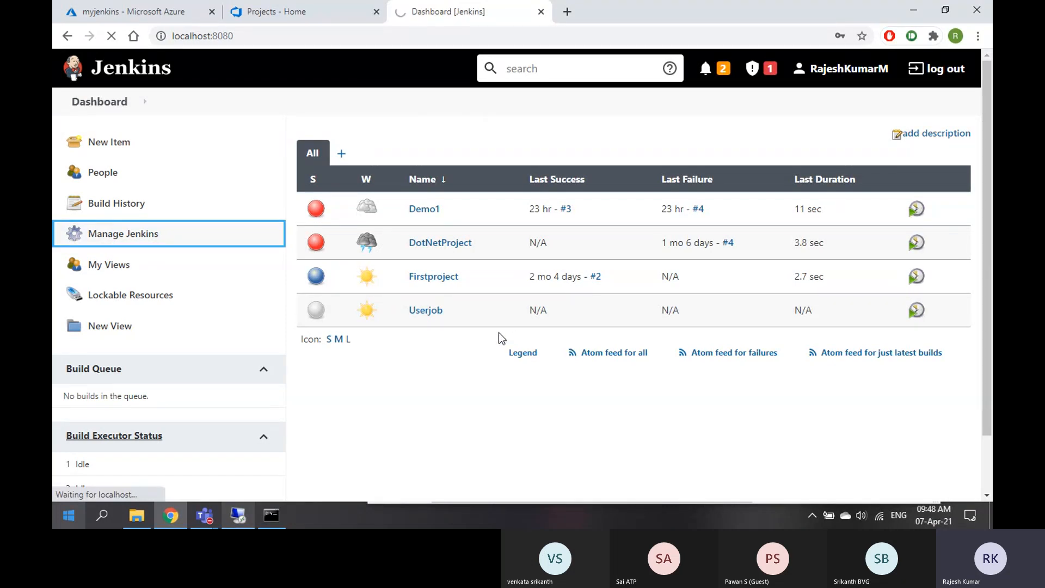
scroll(498, 332, down, 5)
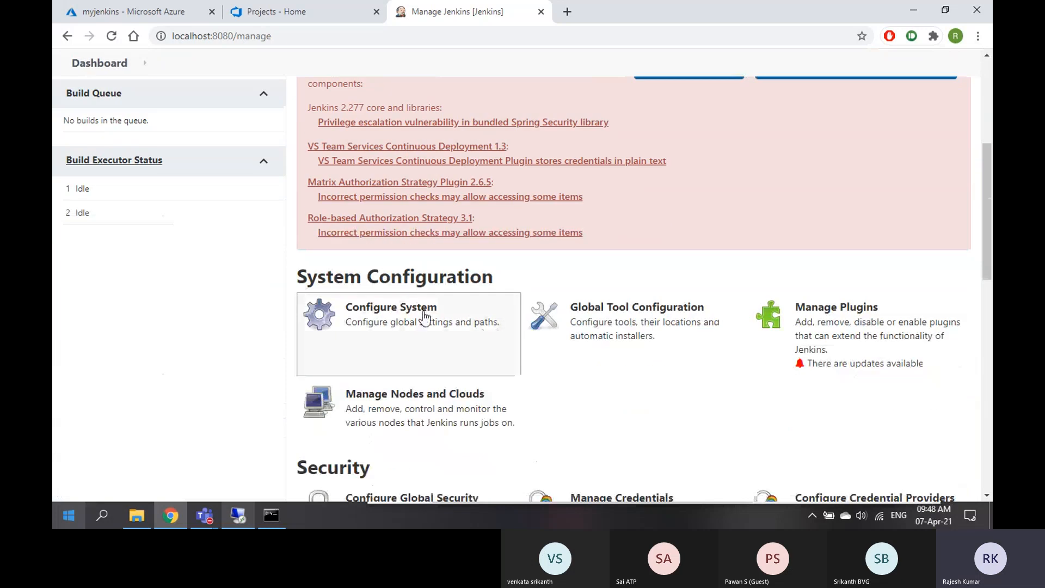
scroll(381, 318, down, 3)
scroll(348, 316, down, 4)
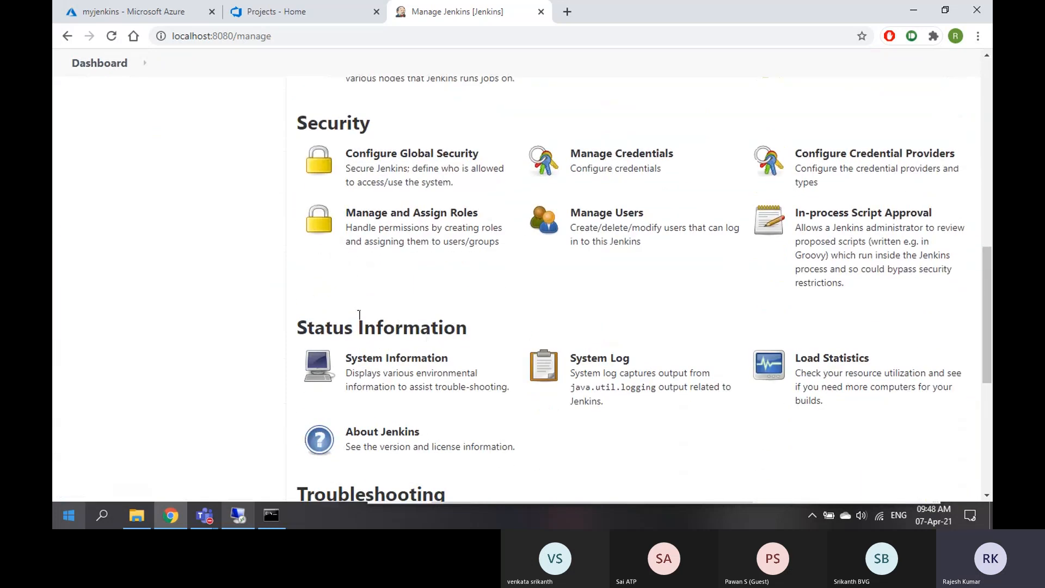
scroll(381, 338, down, 3)
scroll(360, 299, down, 3)
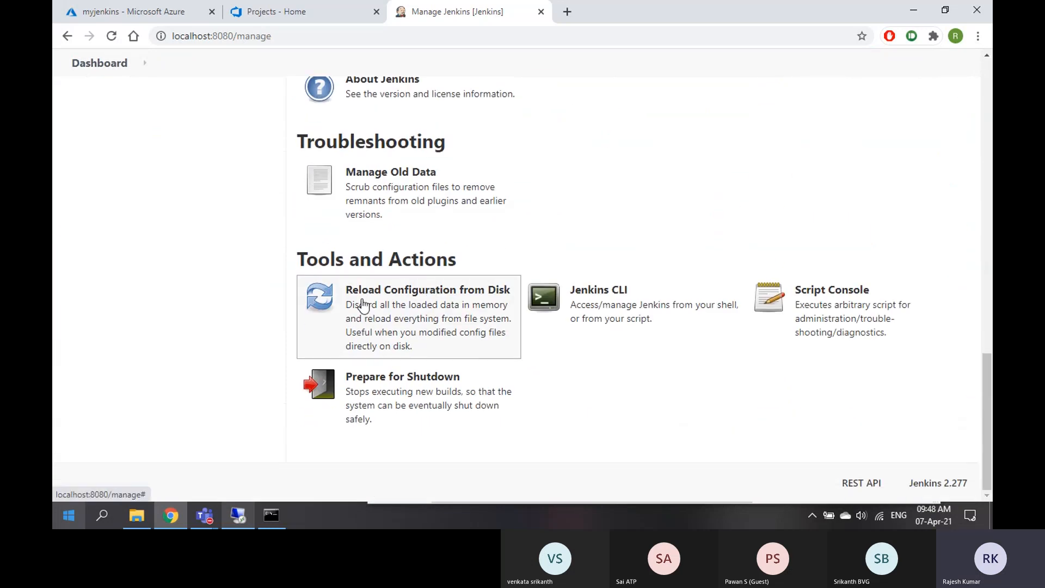
Bring the remote session forward, scroll its Manage Jenkins page, and return to full screen
click(238, 515)
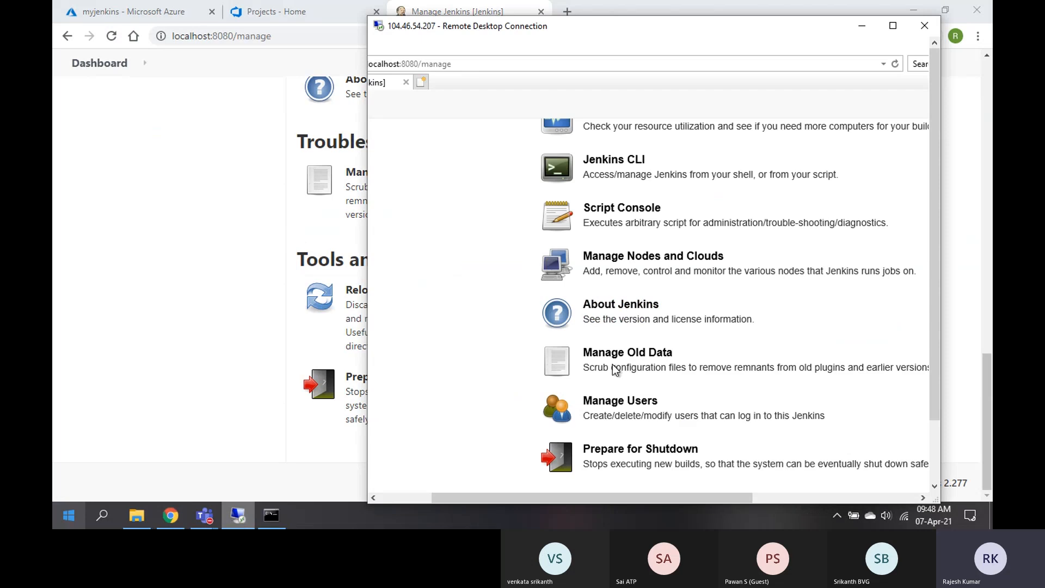
scroll(675, 333, up, 10)
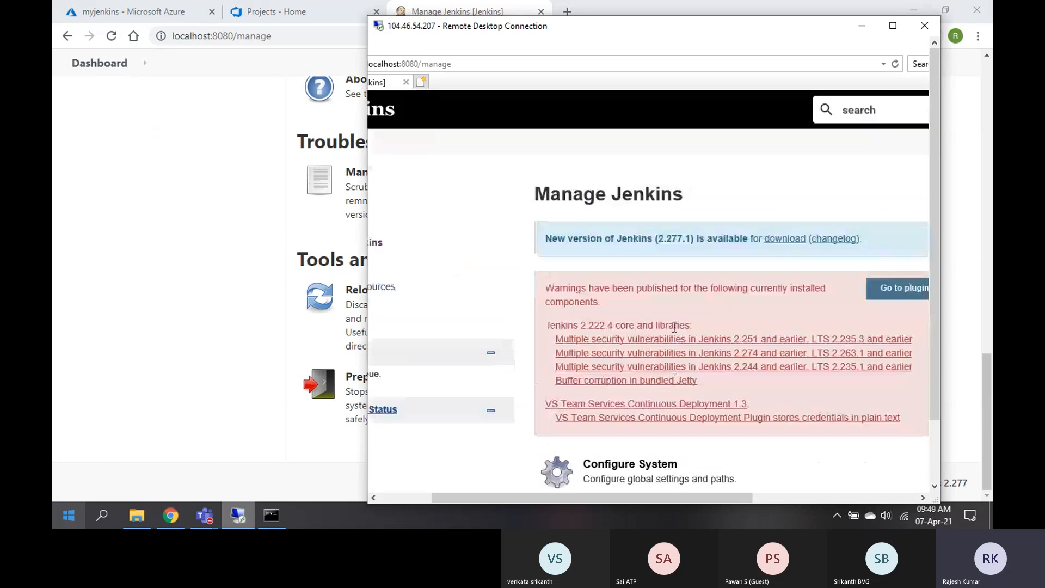
scroll(675, 327, down, 10)
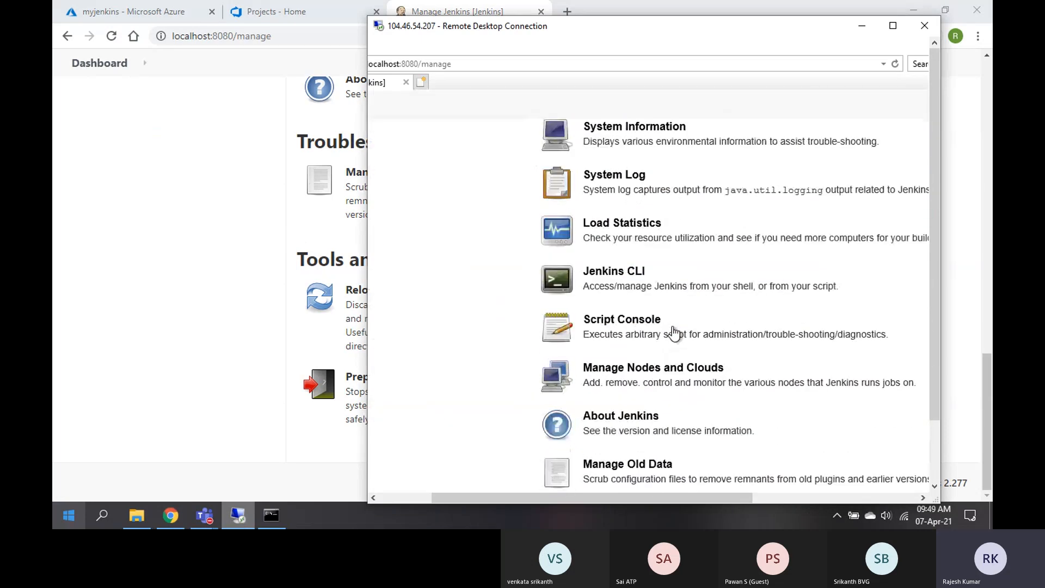
scroll(674, 333, up, 10)
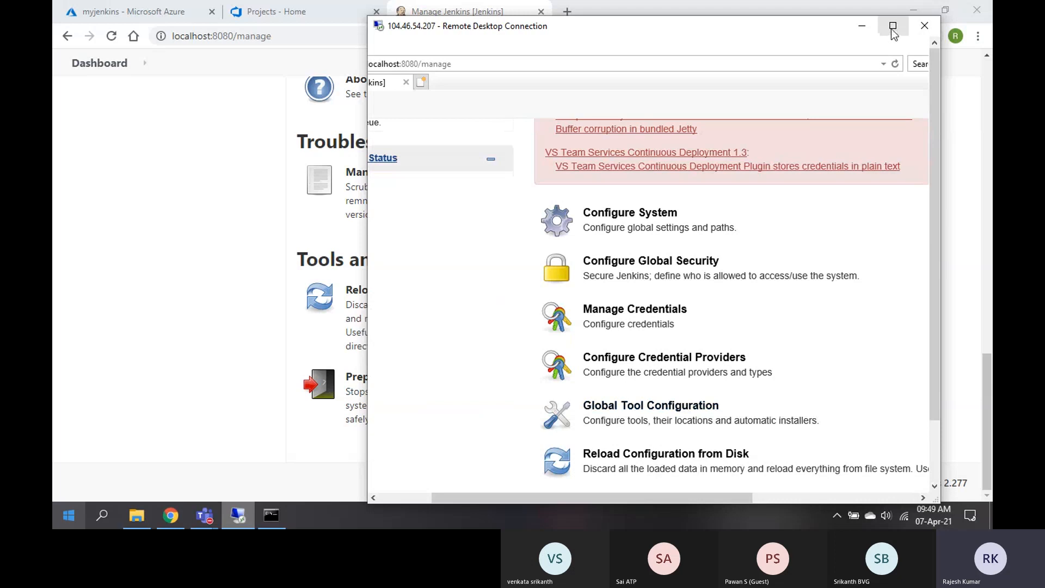
click(893, 27)
Decline storing the password and glance between the remote session and local Jenkins
scroll(814, 382, down, 10)
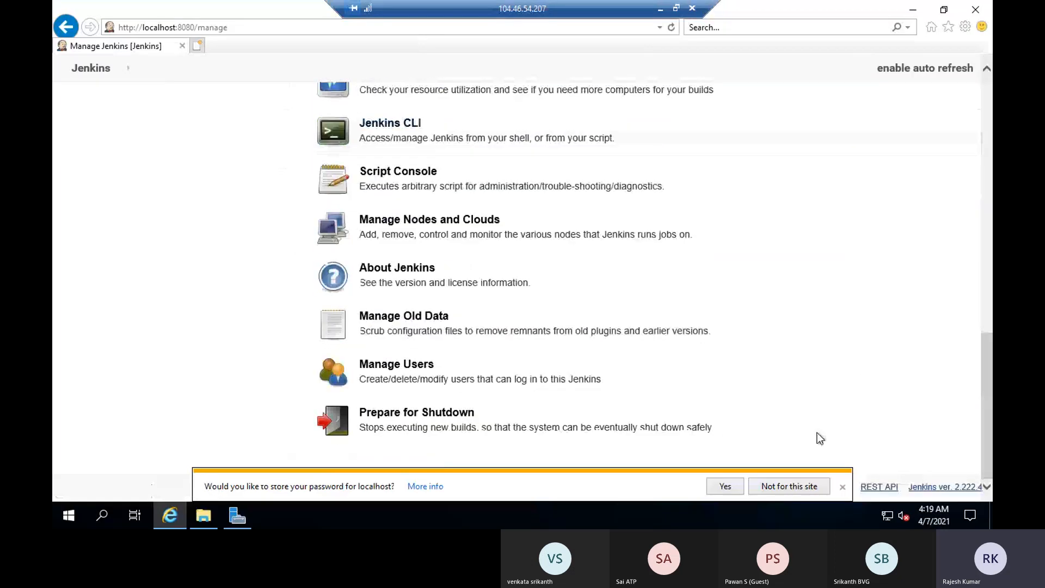
click(844, 486)
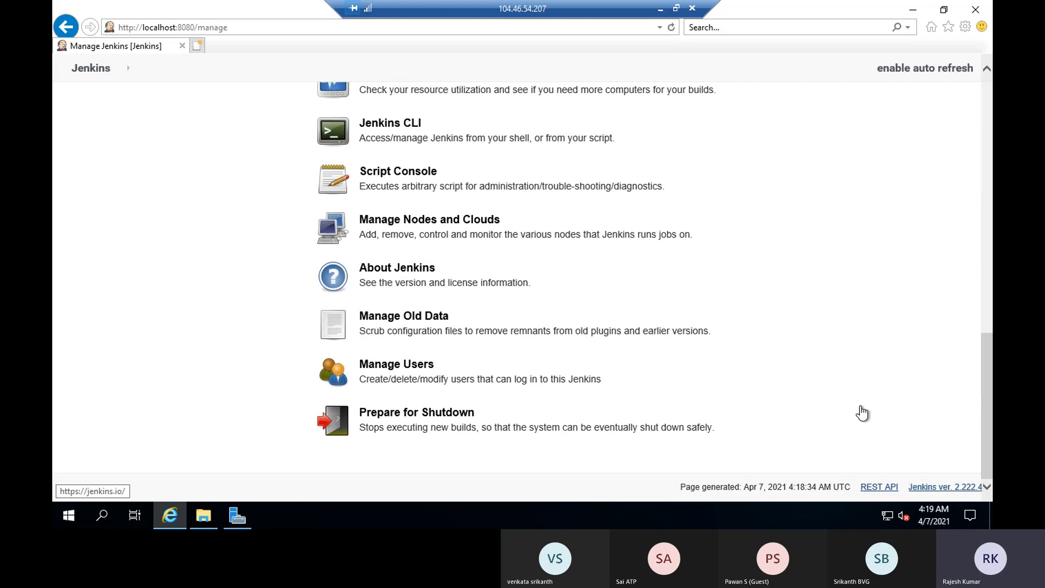
click(660, 10)
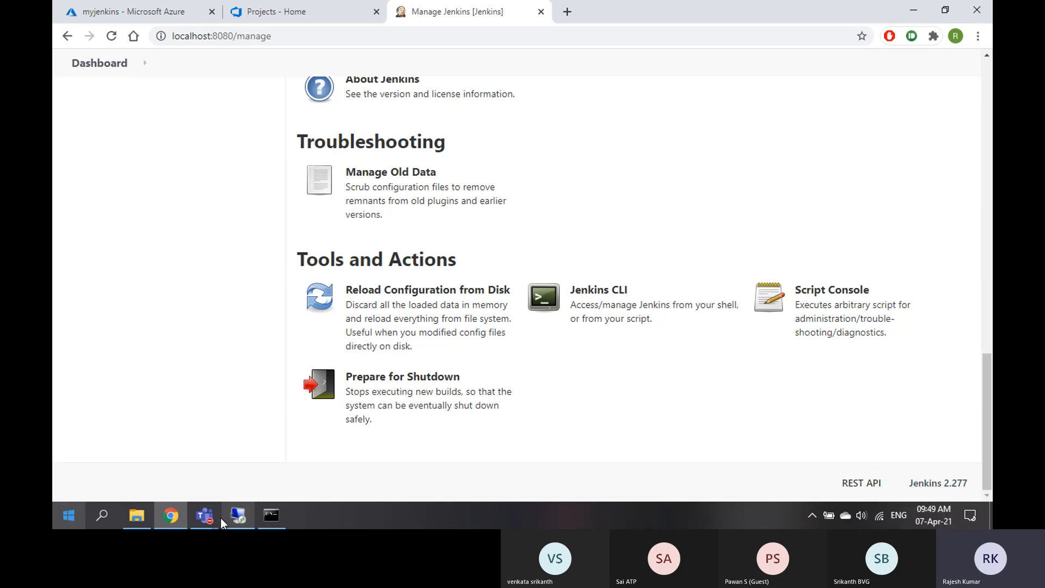
click(238, 516)
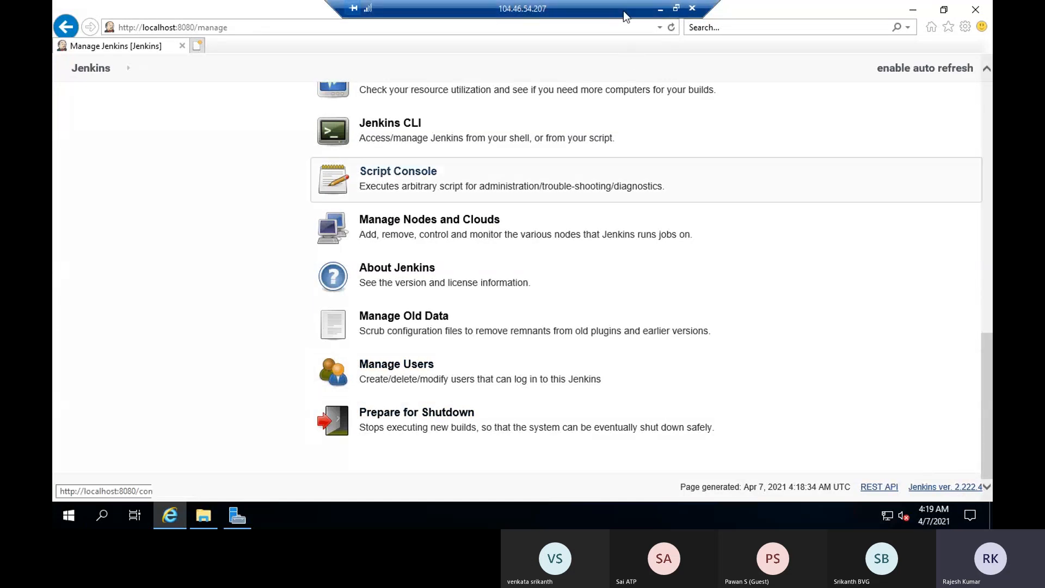
click(660, 8)
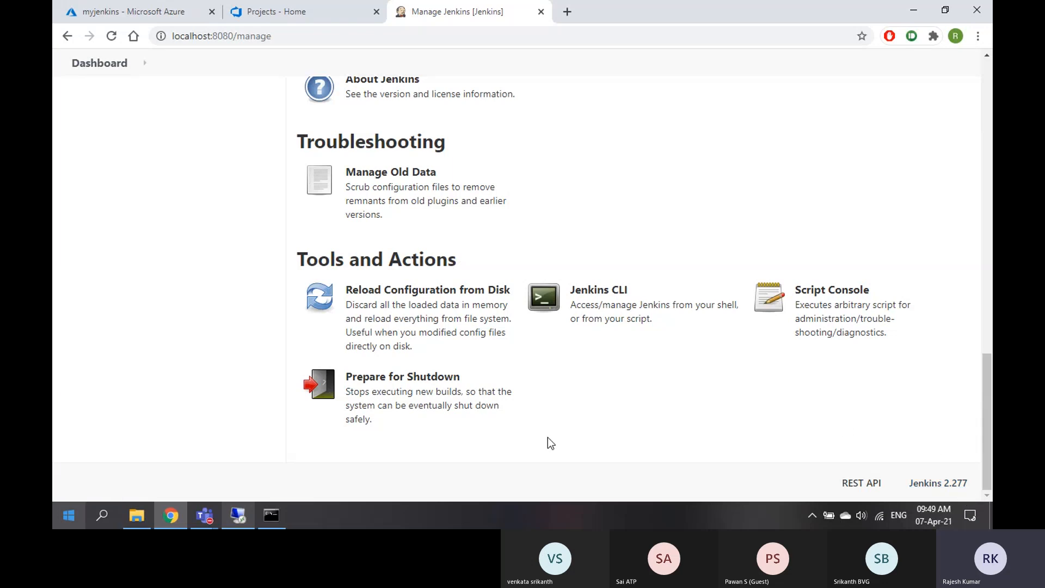
scroll(548, 436, up, 6)
Enable auto refresh on the remote Manage Jenkins page, then minimize the session
click(236, 518)
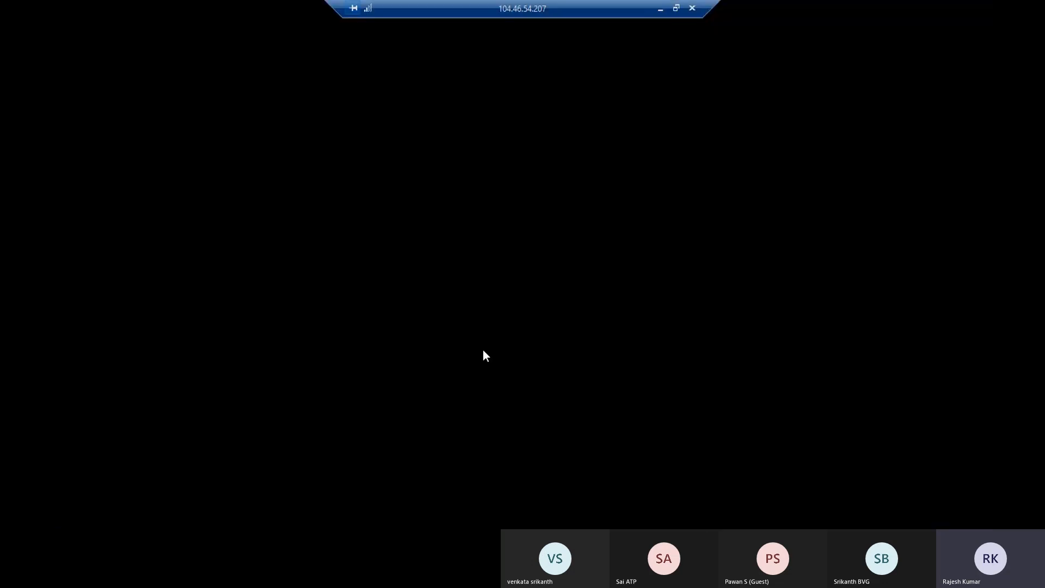
scroll(548, 389, up, 10)
scroll(550, 389, up, 1)
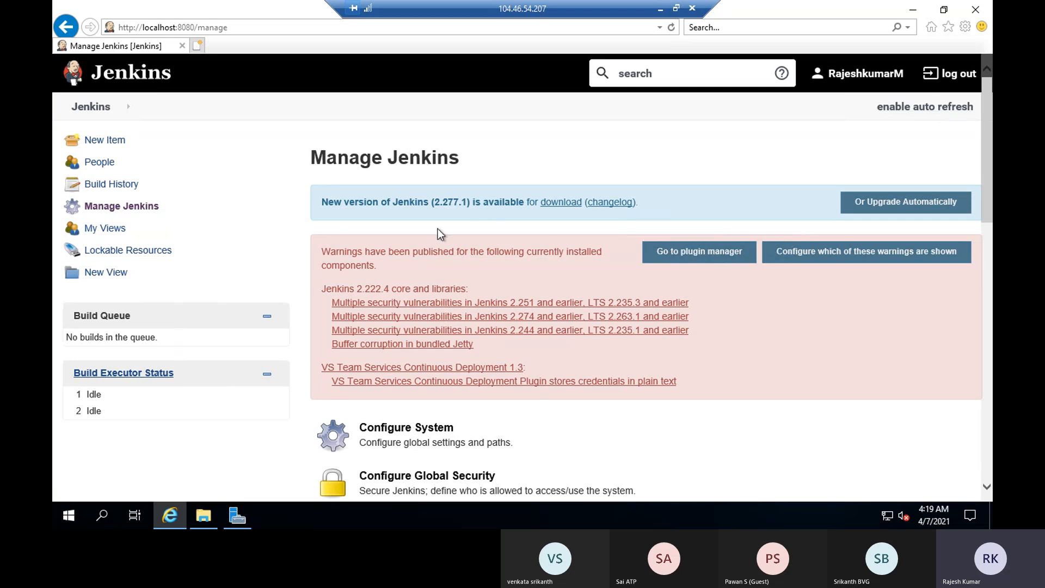
click(911, 109)
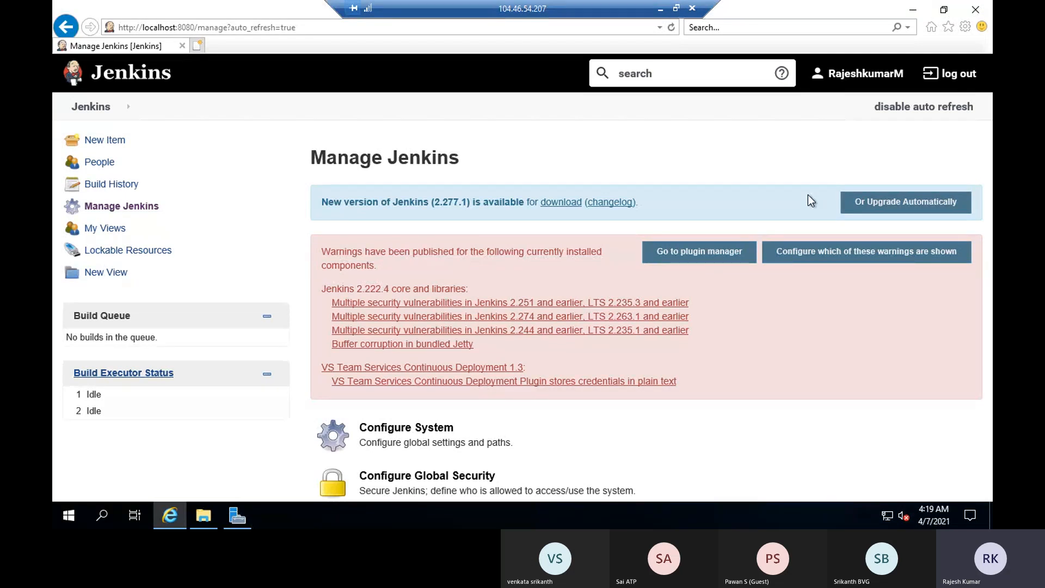
click(660, 11)
Check the Jenkins build history, then open the Demo1 job from the dashboard
scroll(468, 113, up, 15)
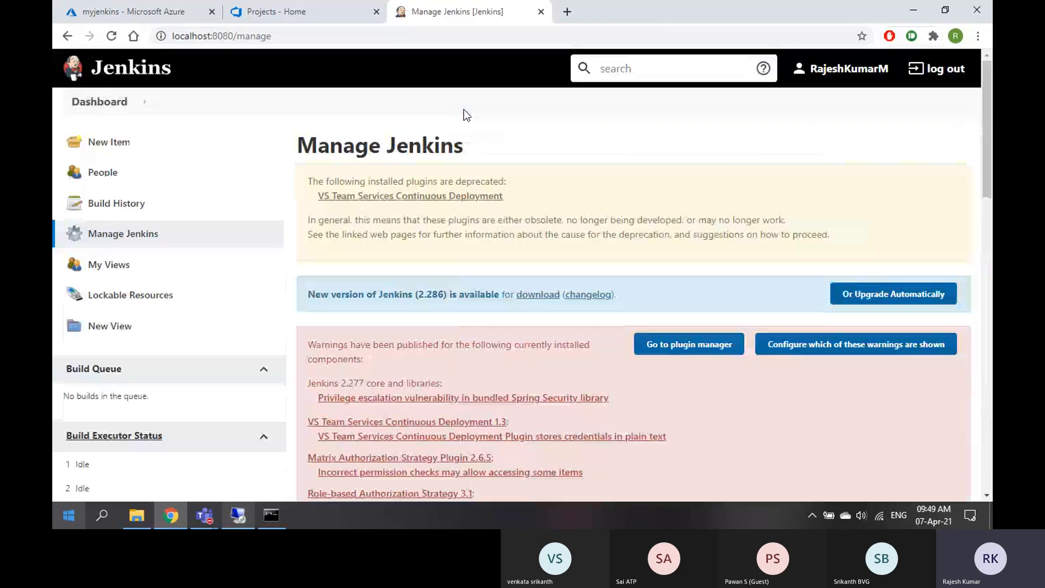
click(314, 13)
click(452, 13)
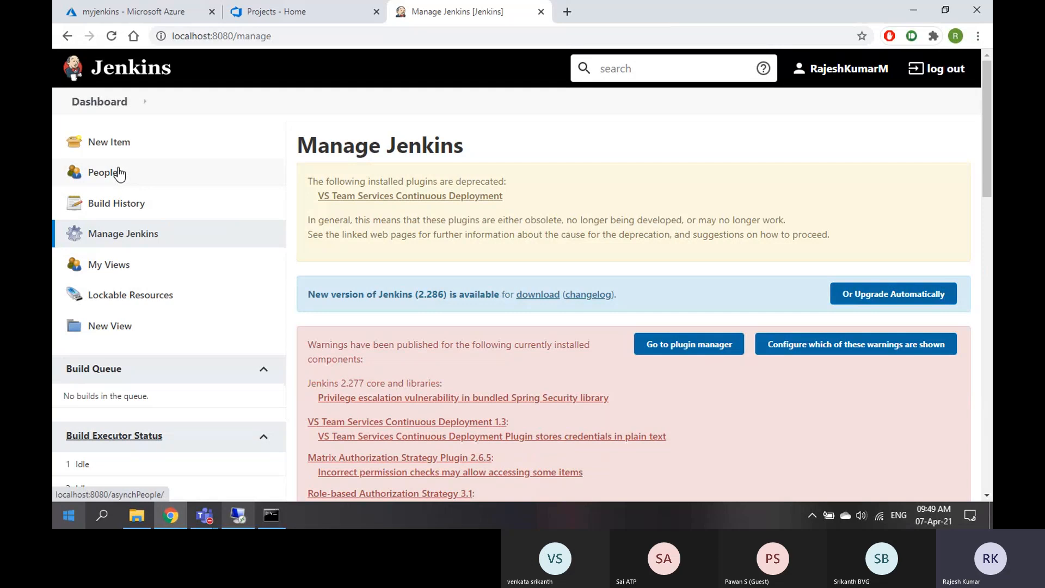
click(116, 210)
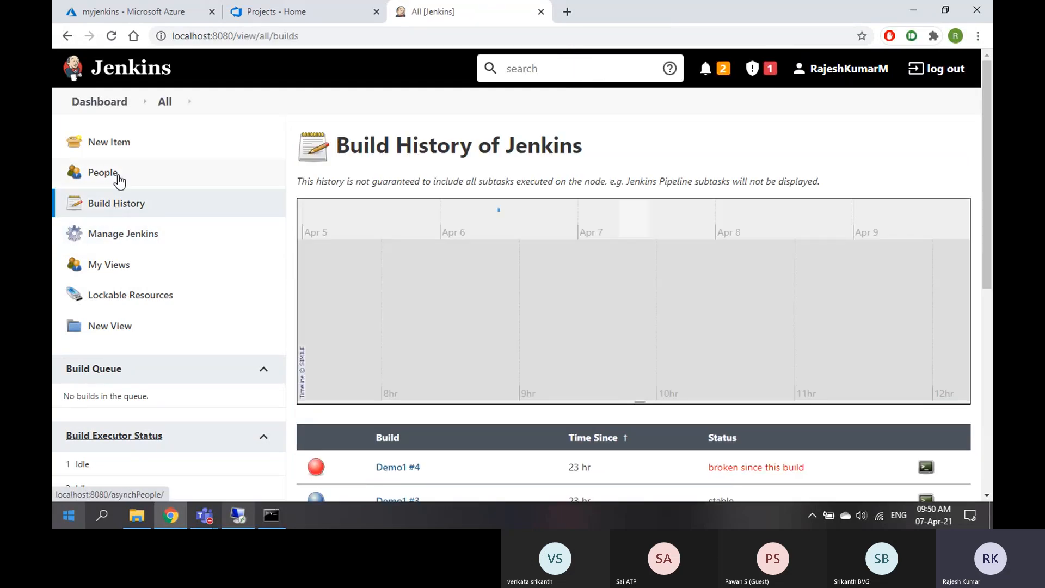
click(103, 103)
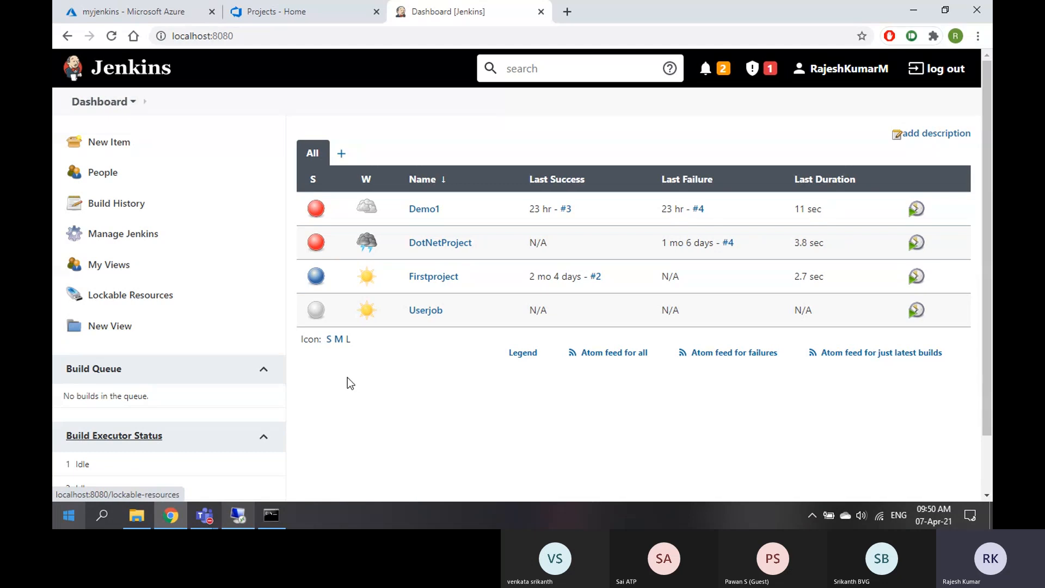
click(425, 215)
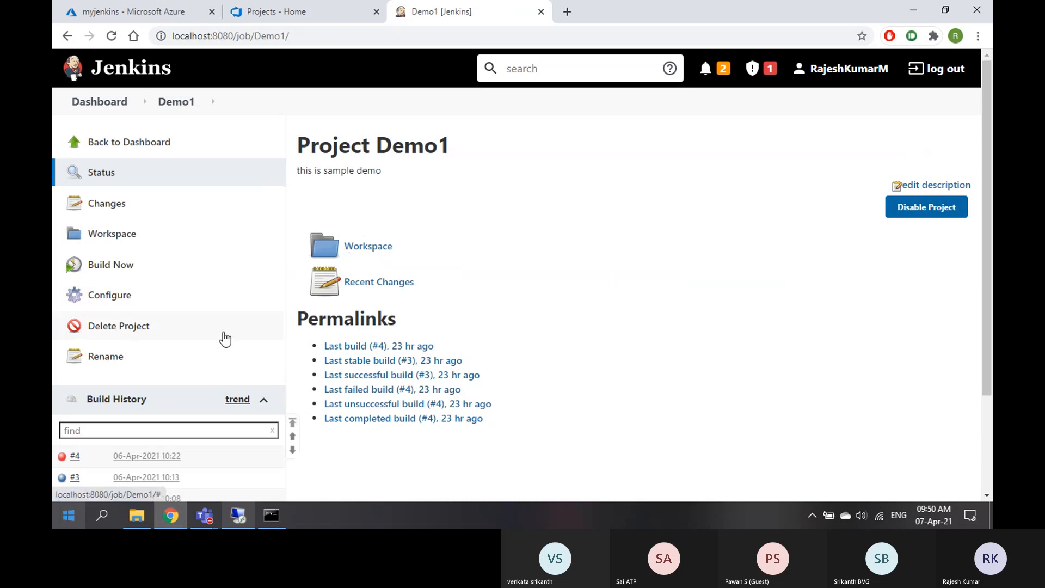
View the console output of the failed Demo1 build #4
scroll(224, 338, down, 3)
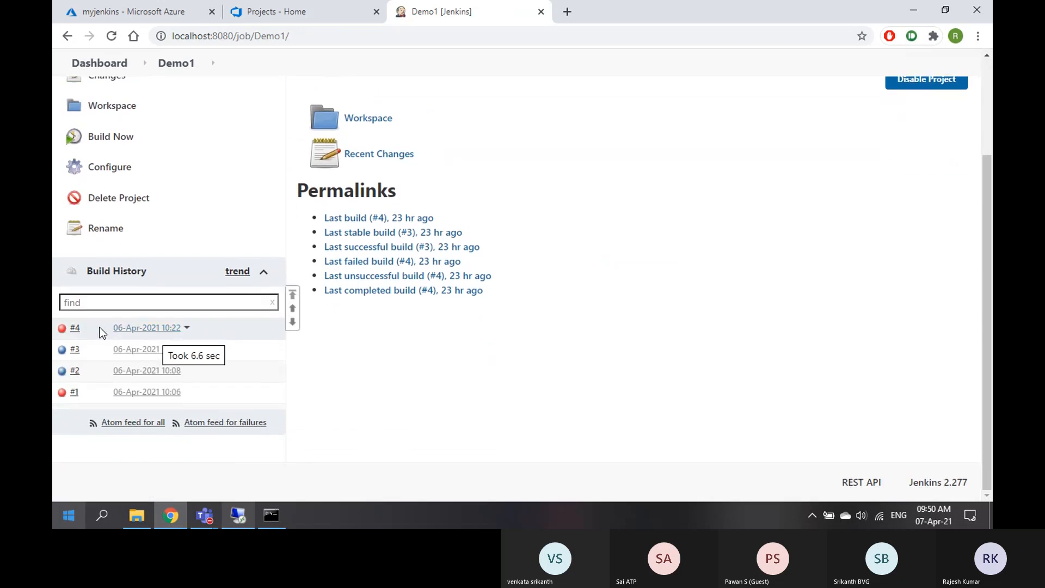
click(85, 327)
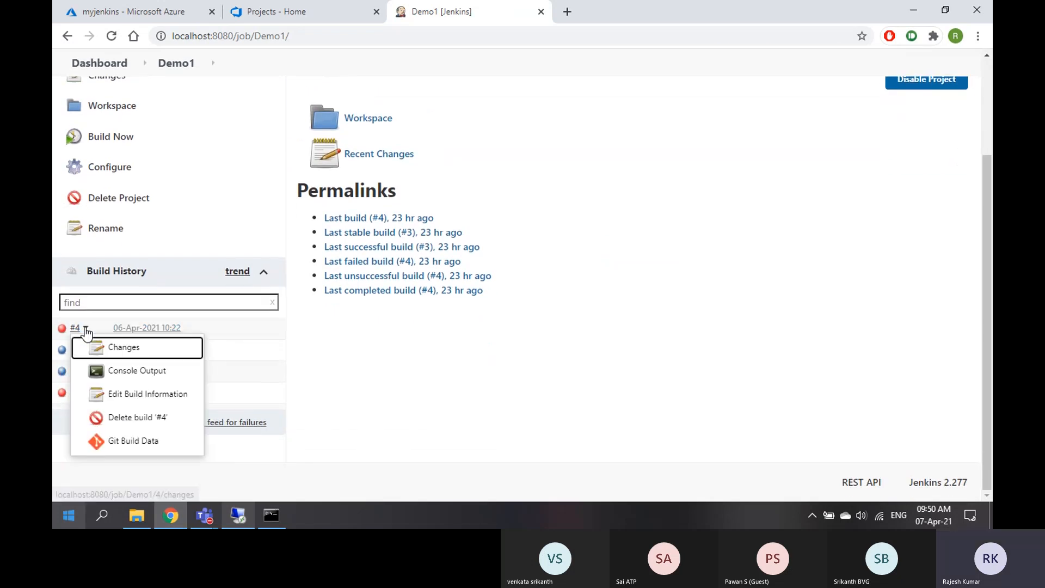
click(120, 373)
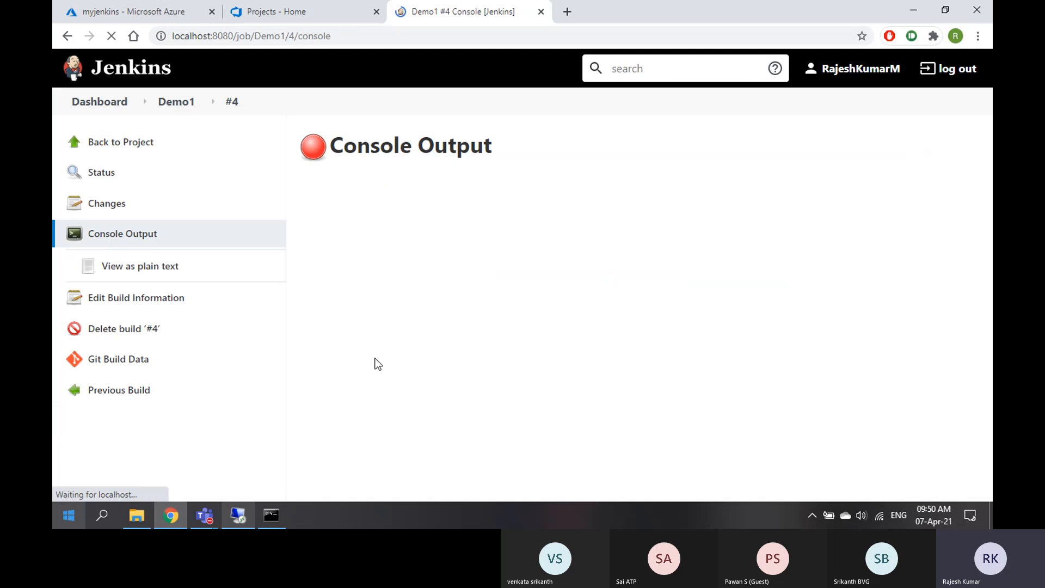
scroll(460, 384, down, 5)
scroll(460, 384, down, 1)
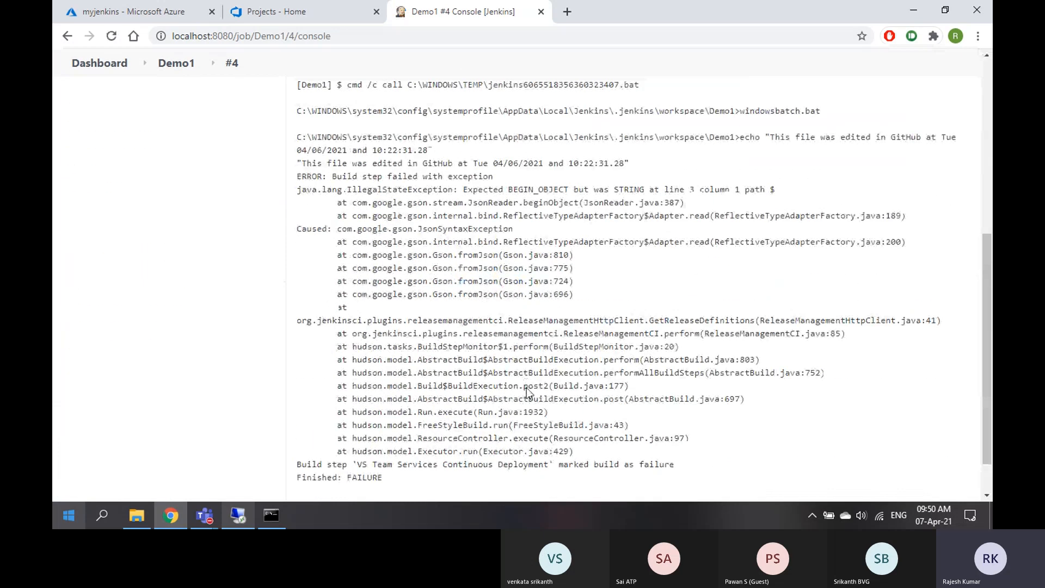
scroll(254, 354, up, 6)
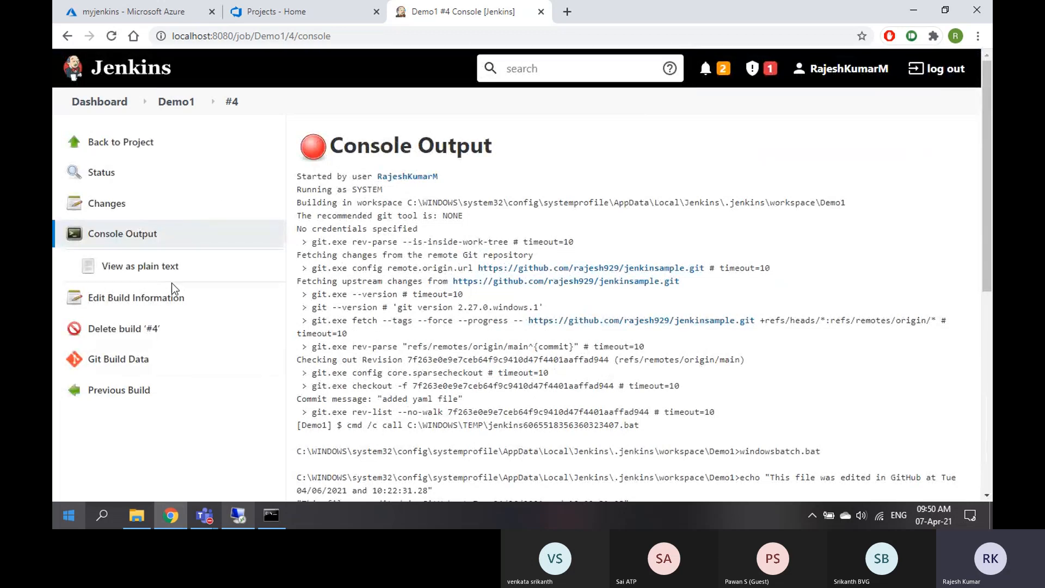
Return to the Demo1 project page and select its name before moving to Azure DevOps Projects
click(127, 145)
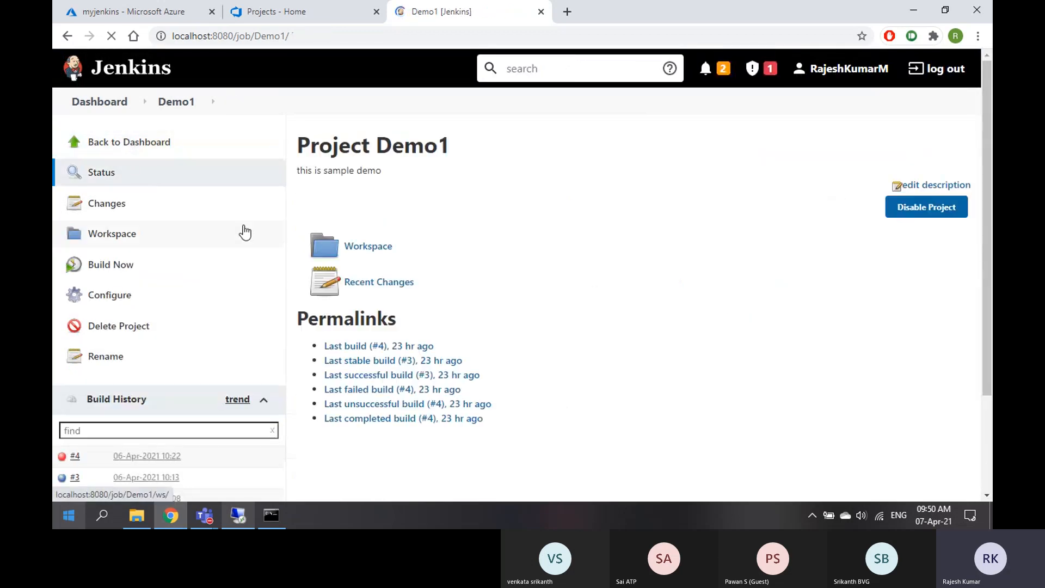
double_click(389, 143)
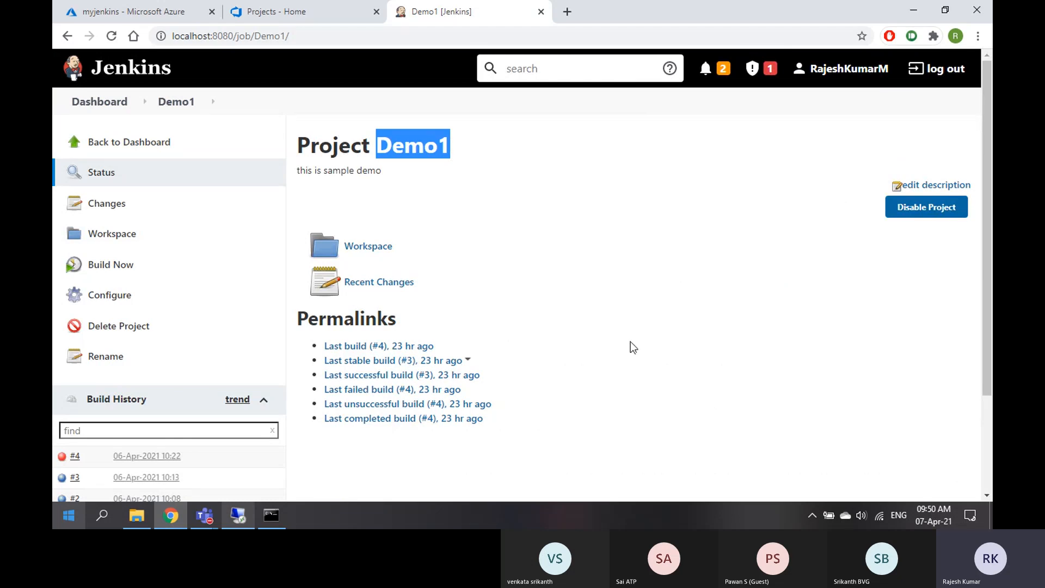
click(288, 17)
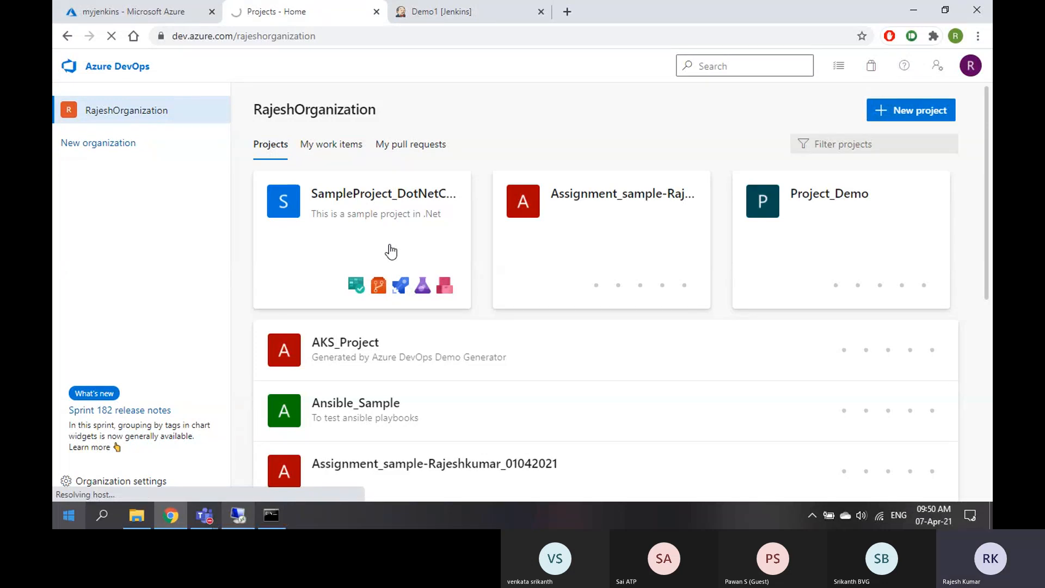
Close the myjenkins Azure tab and open SampleWeb_BuildPipeline run #20210401.1 in SampleProject_DotNetCore
click(212, 12)
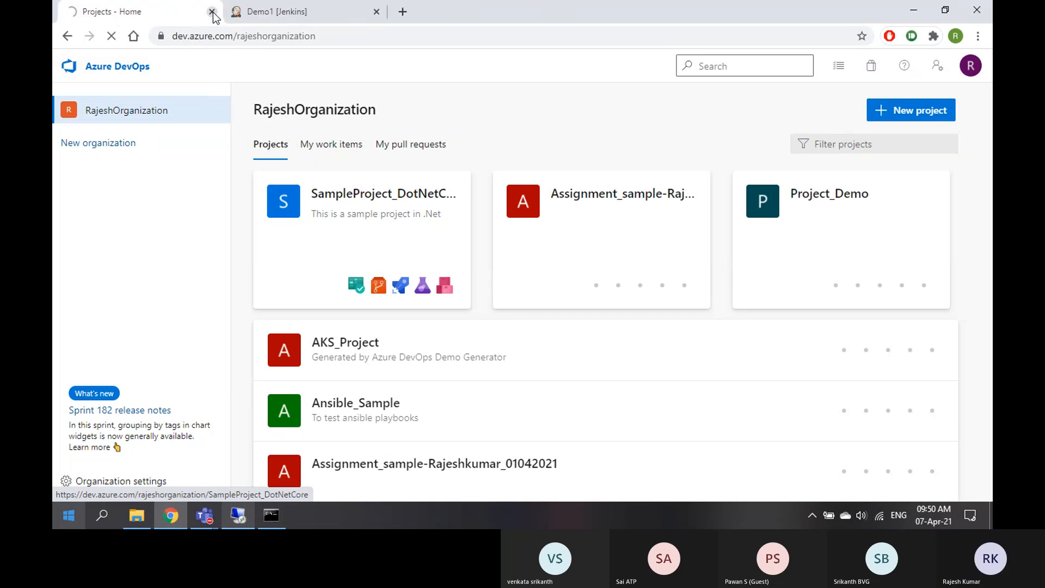
click(240, 248)
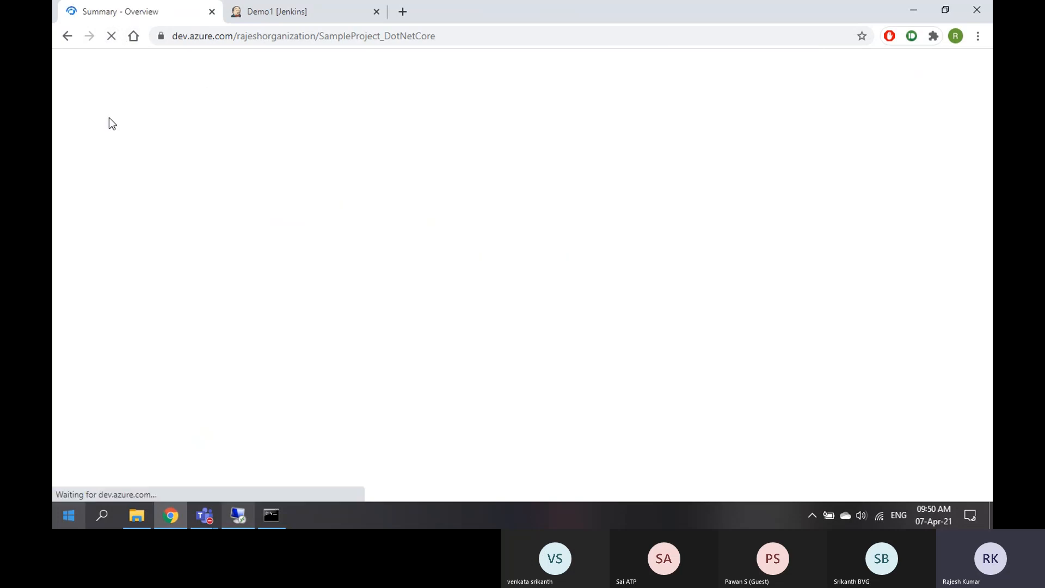
click(112, 313)
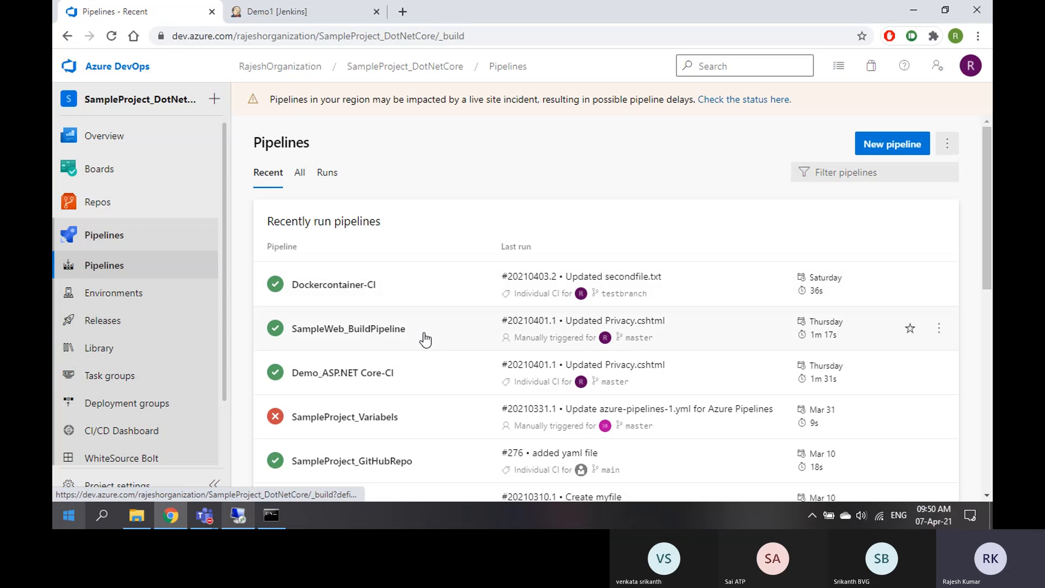
click(425, 339)
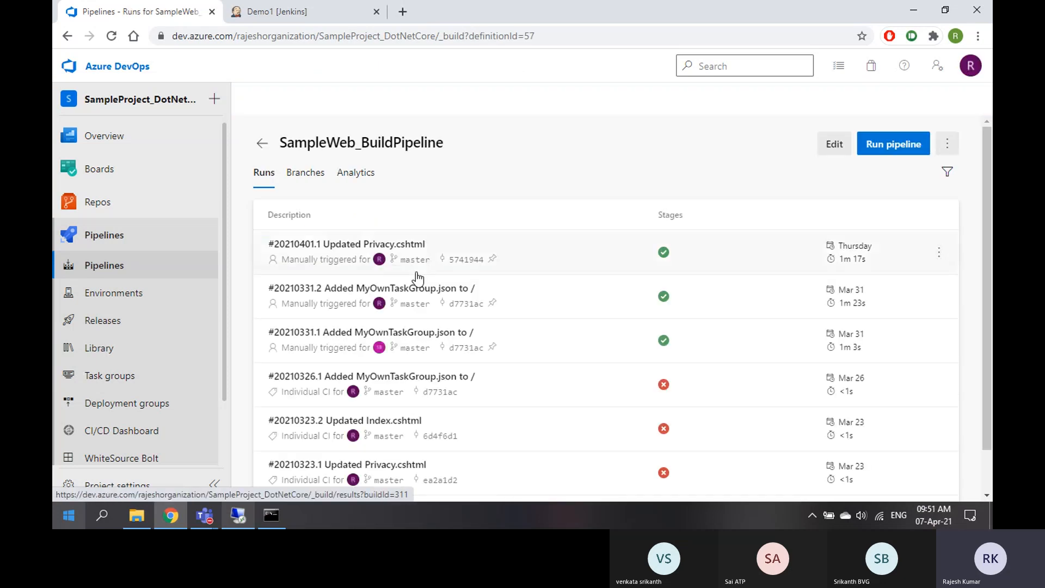
click(551, 257)
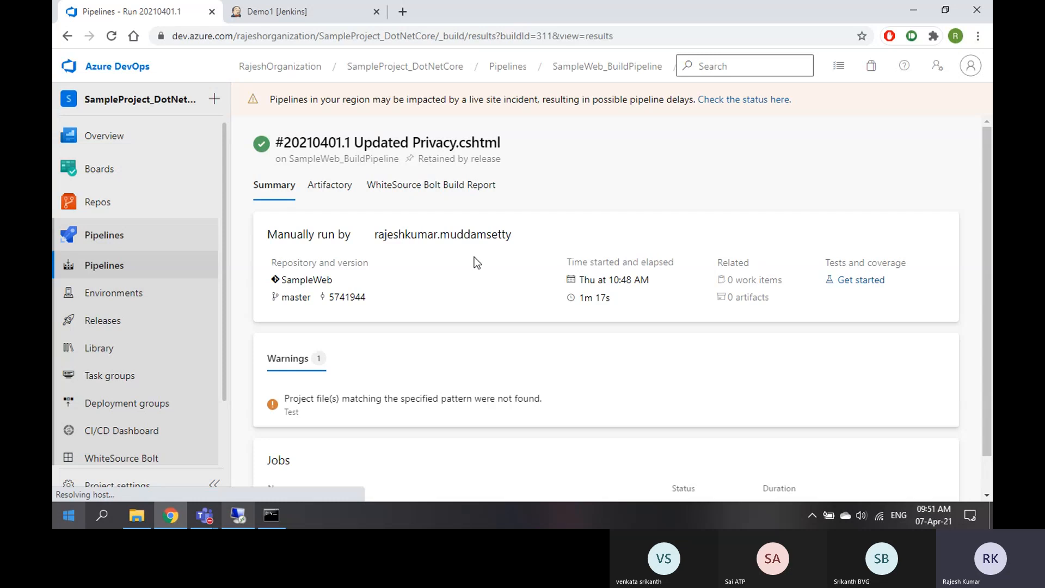
scroll(404, 333, down, 1)
Admit the guest waiting in the meeting lobby and minimize the meeting window
mouse_move(206, 522)
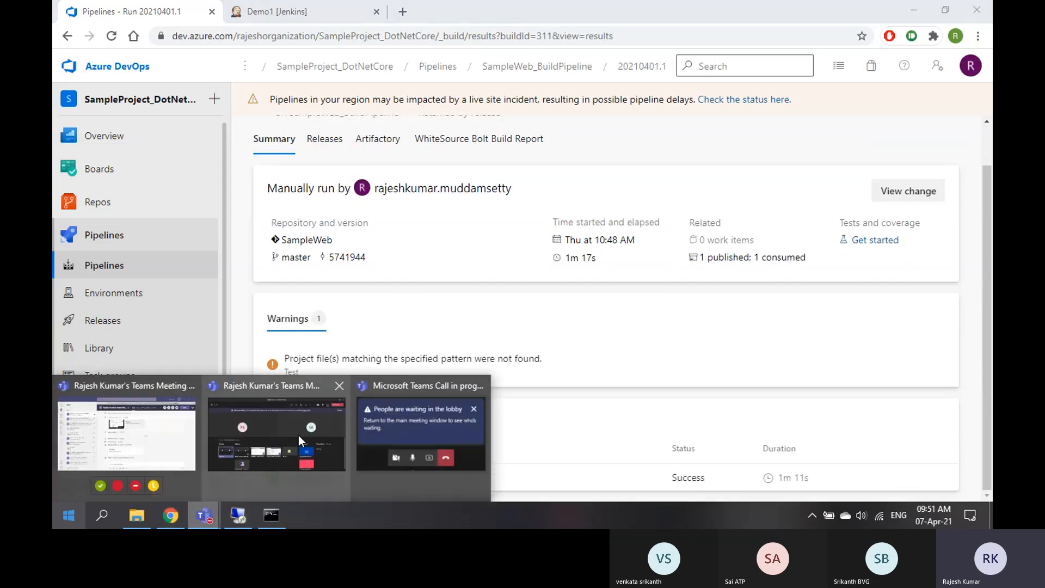
click(306, 422)
click(591, 336)
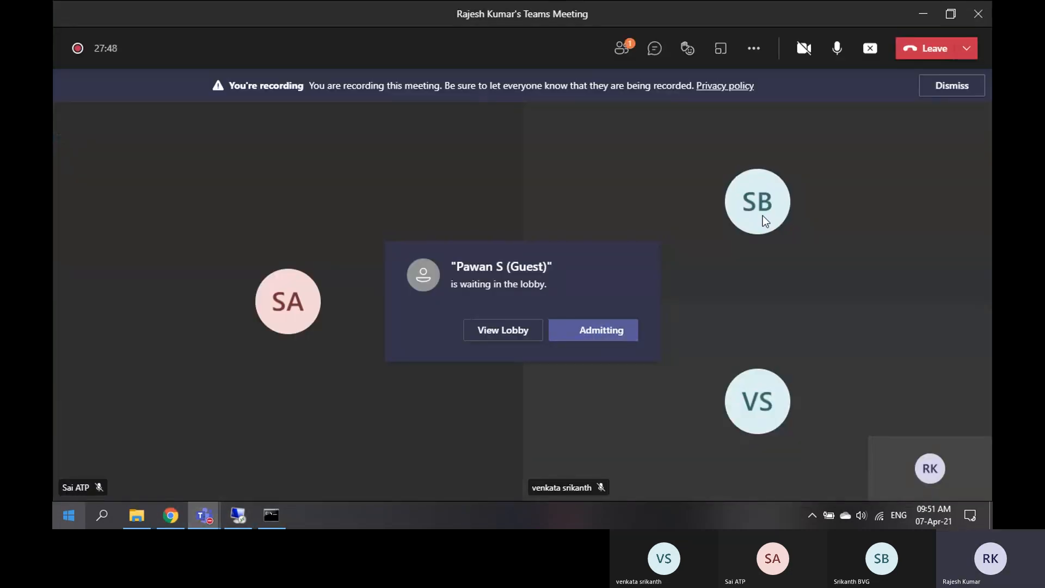
click(924, 16)
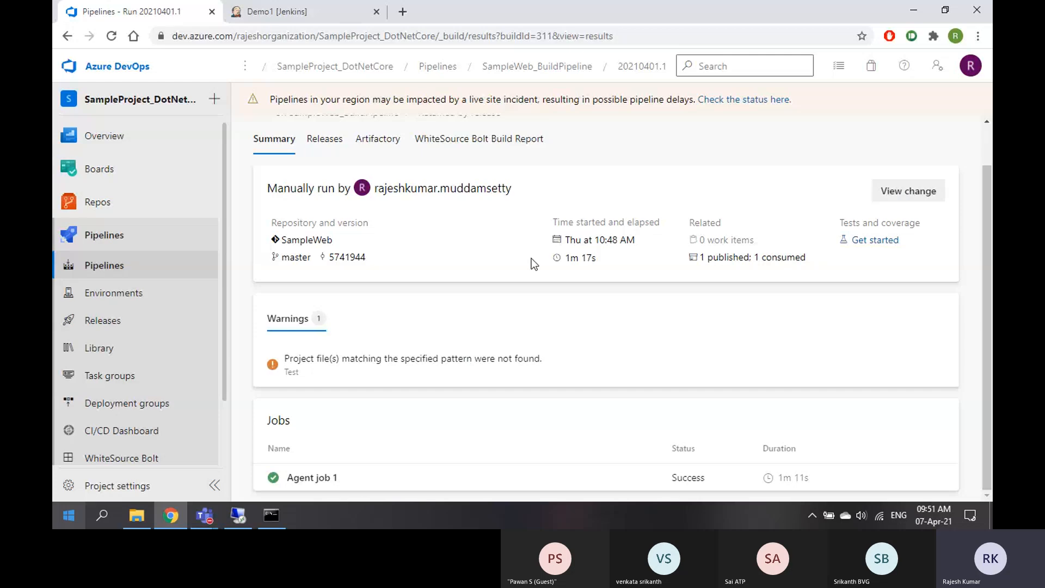
View Agent job 1's Initialize job log, select the agent machine name, then return to Jenkins Demo1
click(355, 483)
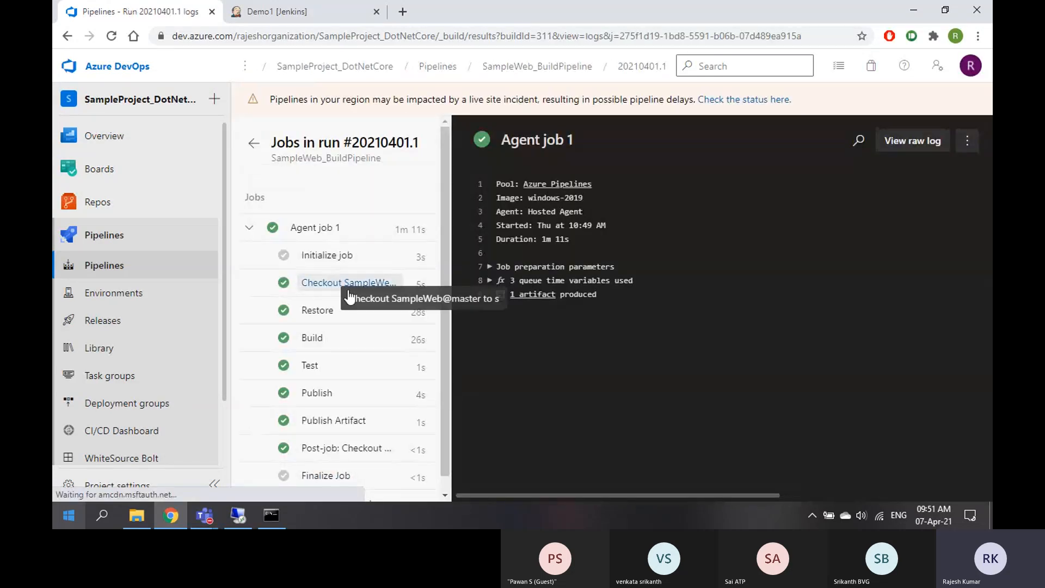
click(330, 260)
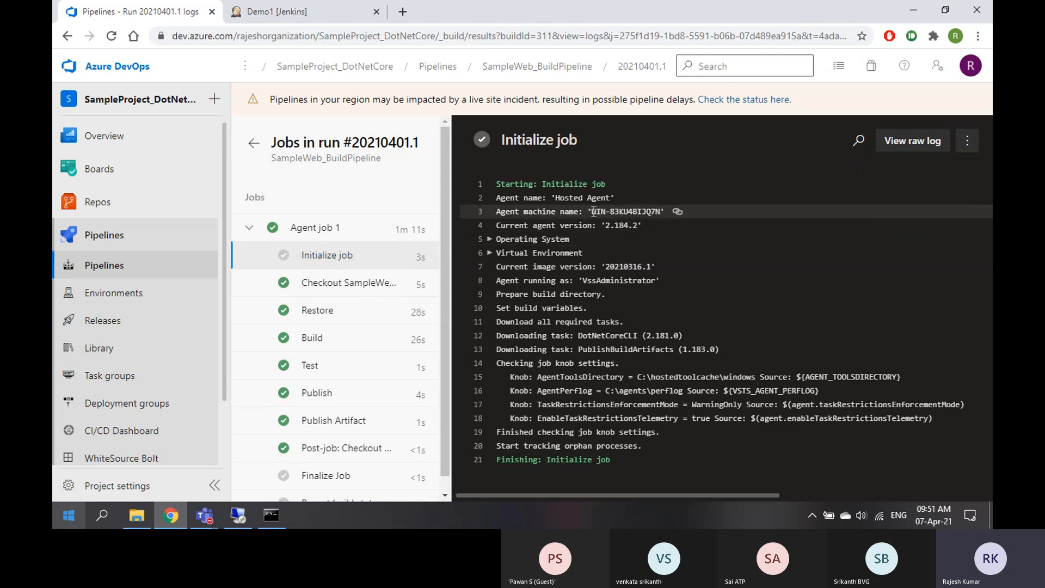
drag(593, 211, 643, 211)
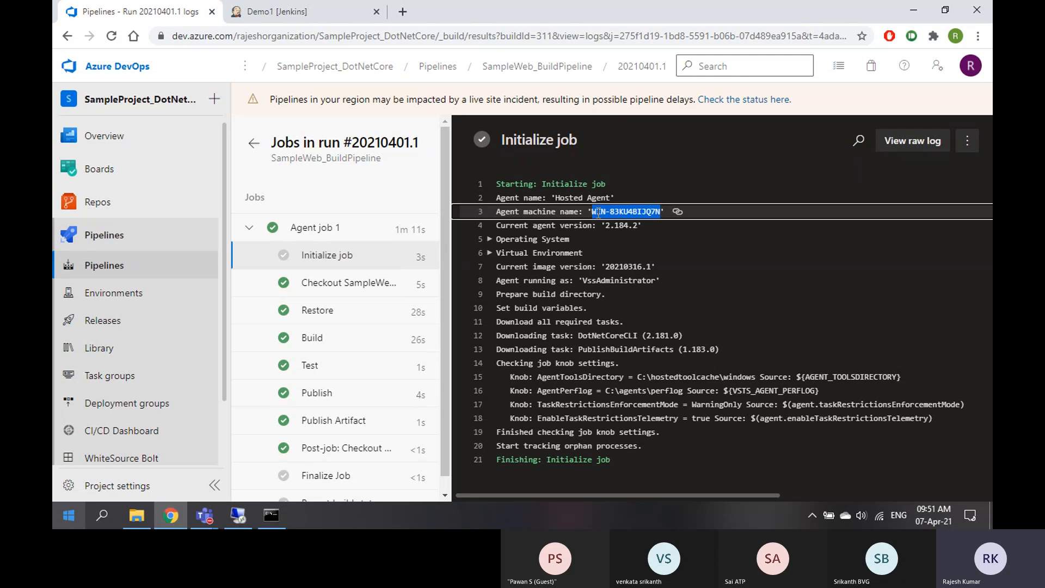
click(310, 12)
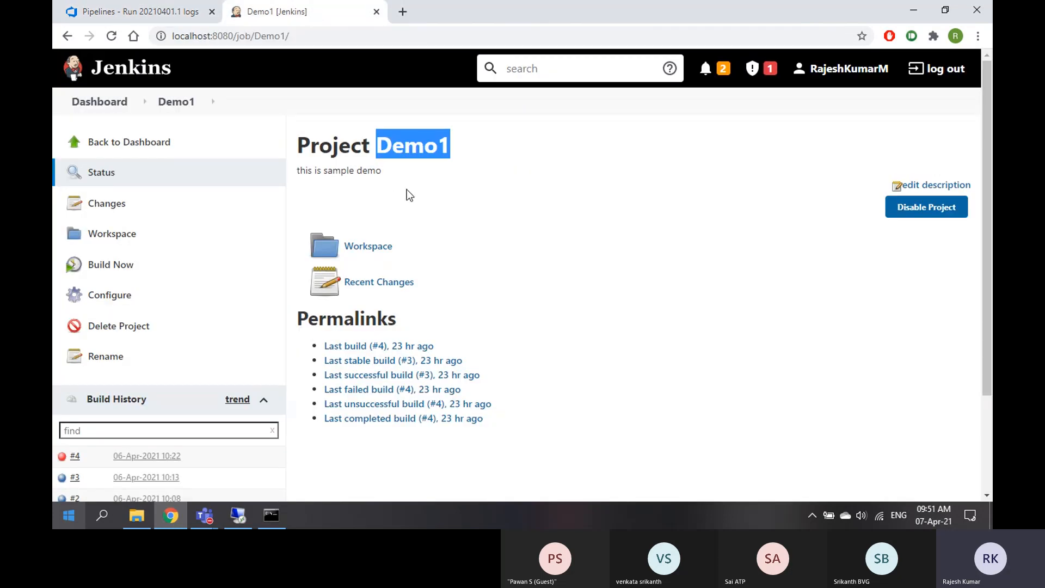
Open the Console Output of Demo1 build #4 from its options list
scroll(170, 299, down, 2)
scroll(112, 233, up, 1)
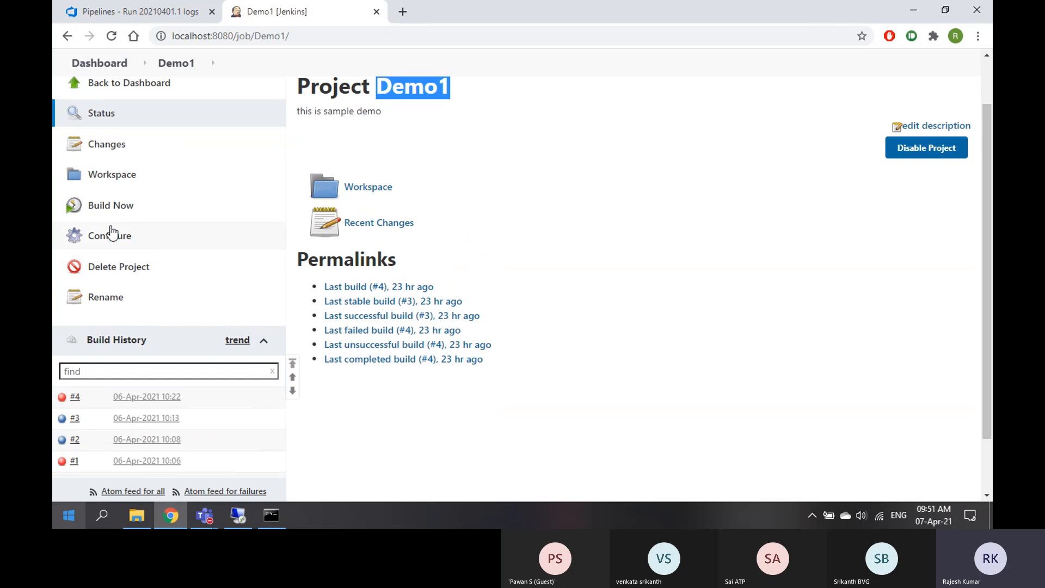
click(86, 398)
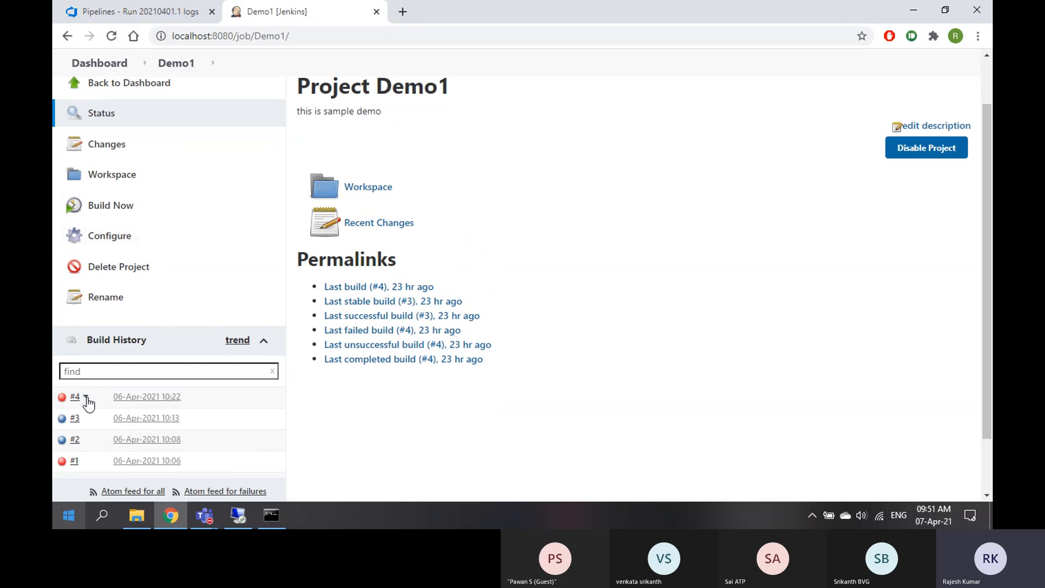
click(86, 399)
click(126, 449)
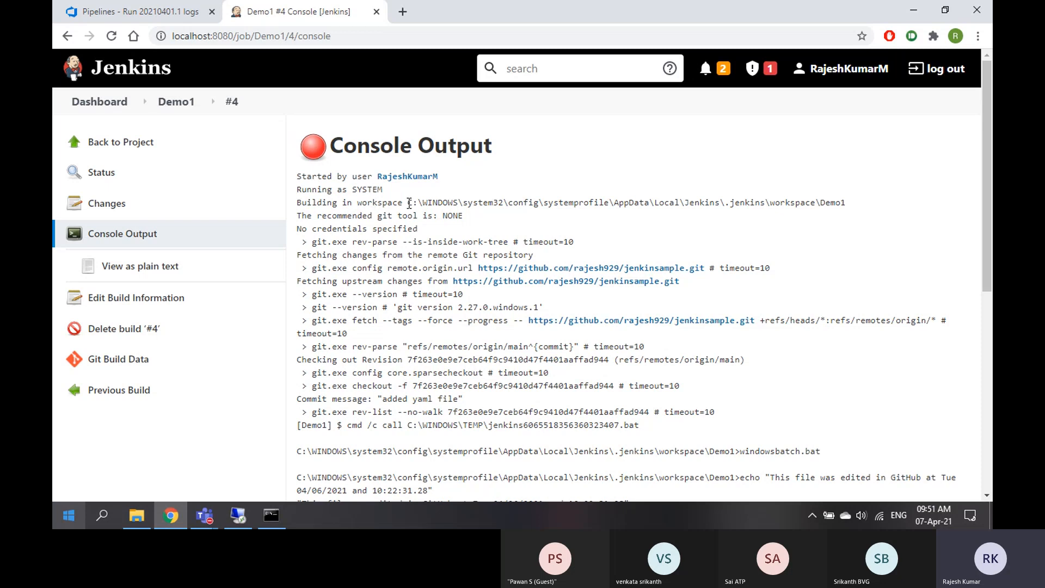
Select and copy the workspace path ending .jenkins\workspace\Demo1 from the console log
drag(409, 204, 851, 216)
click(851, 216)
drag(413, 202, 817, 204)
key(ctrl+c)
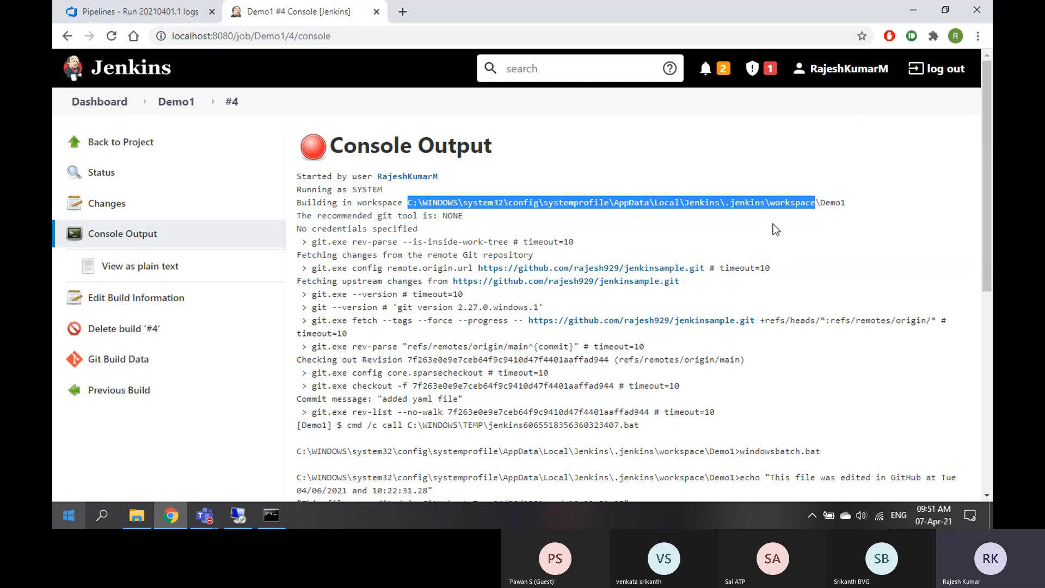
click(138, 518)
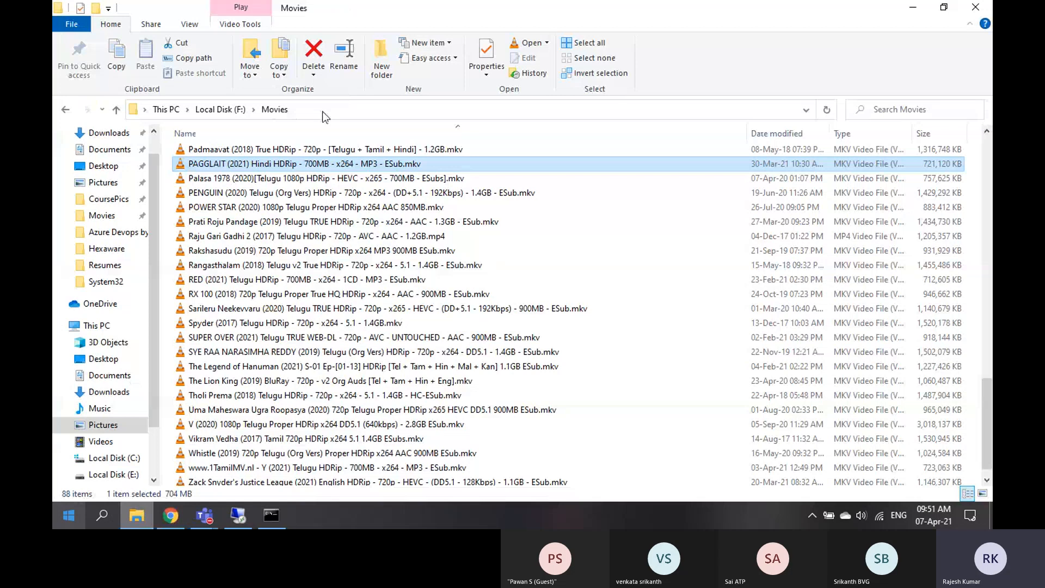
Paste the Jenkins workspace path into File Explorer's address bar and open the Demo1 folder
click(324, 111)
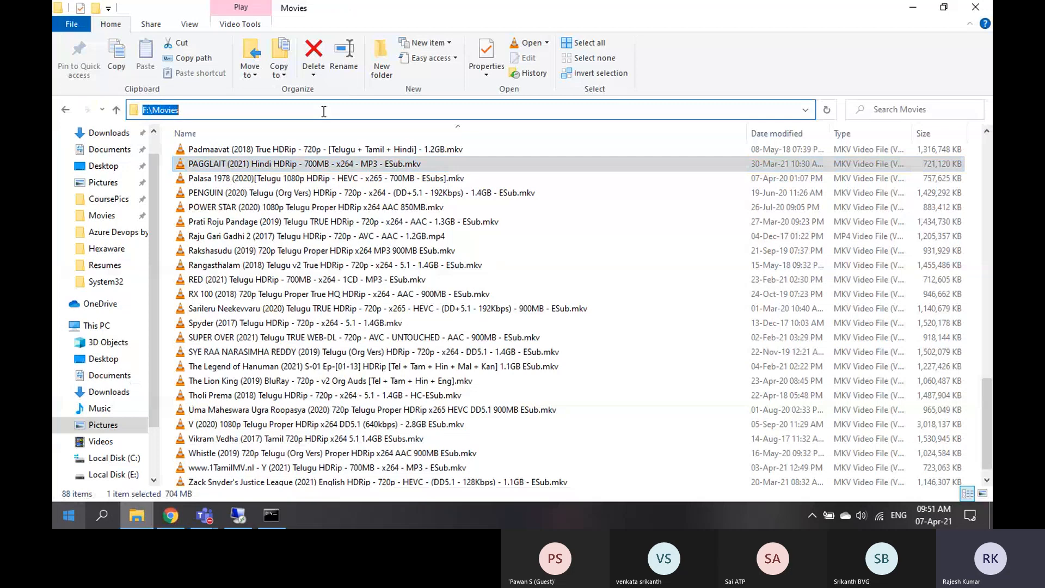
key(ctrl+v)
key(Return)
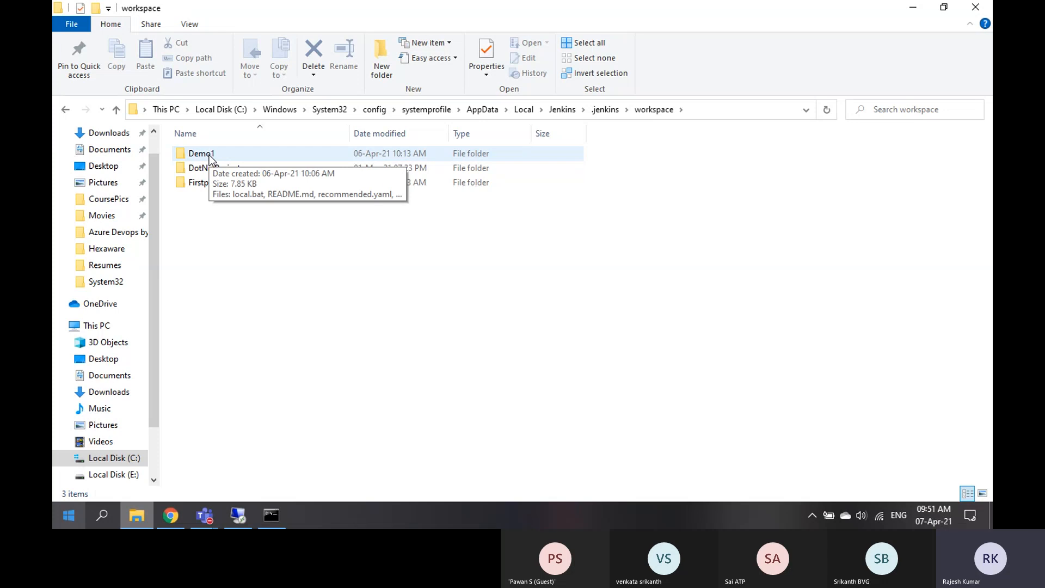
click(208, 154)
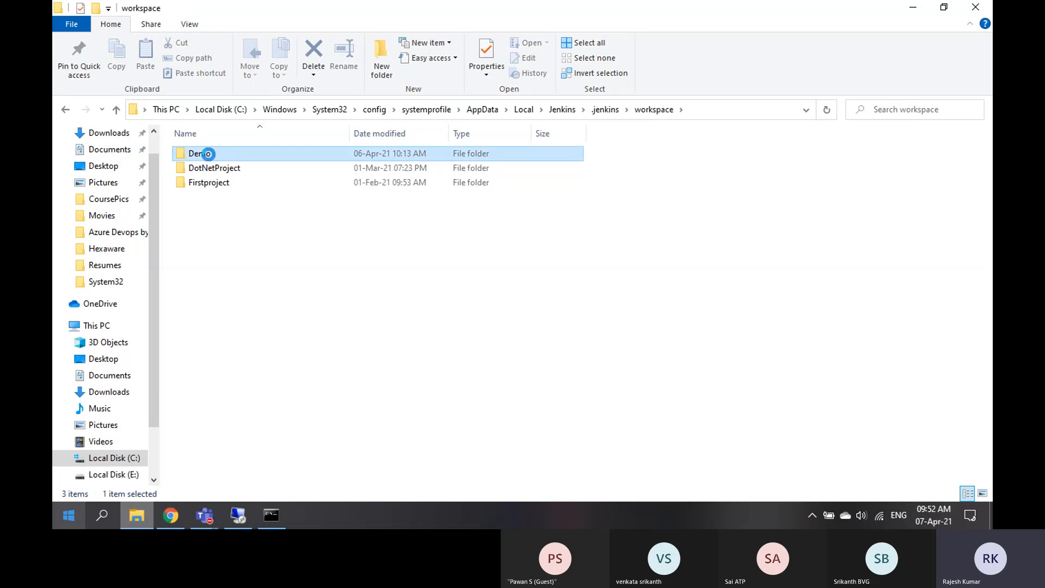
double_click(209, 154)
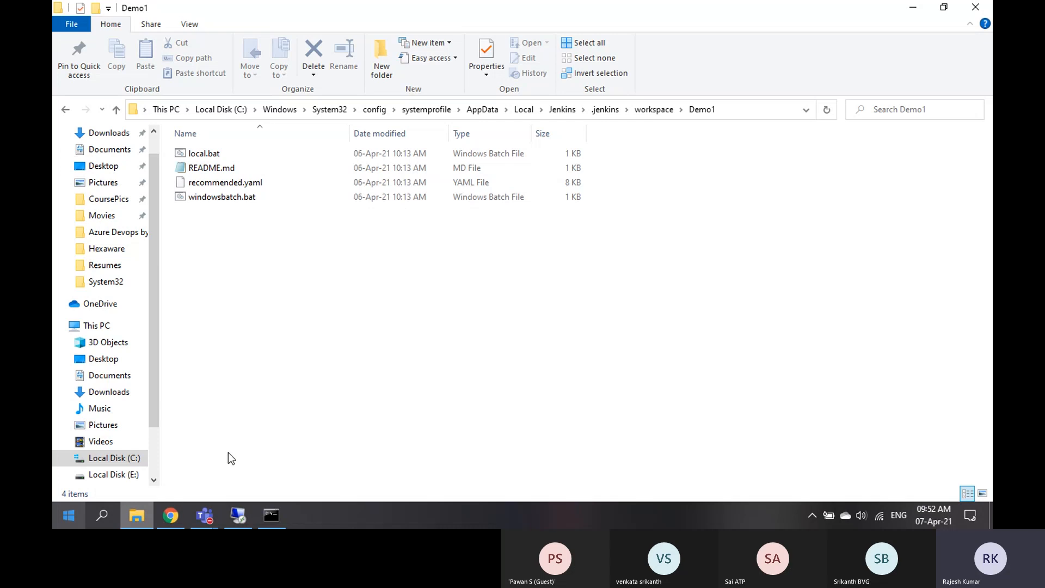
Open GitHub in a new tab and go to the jenkinsample repository
click(173, 515)
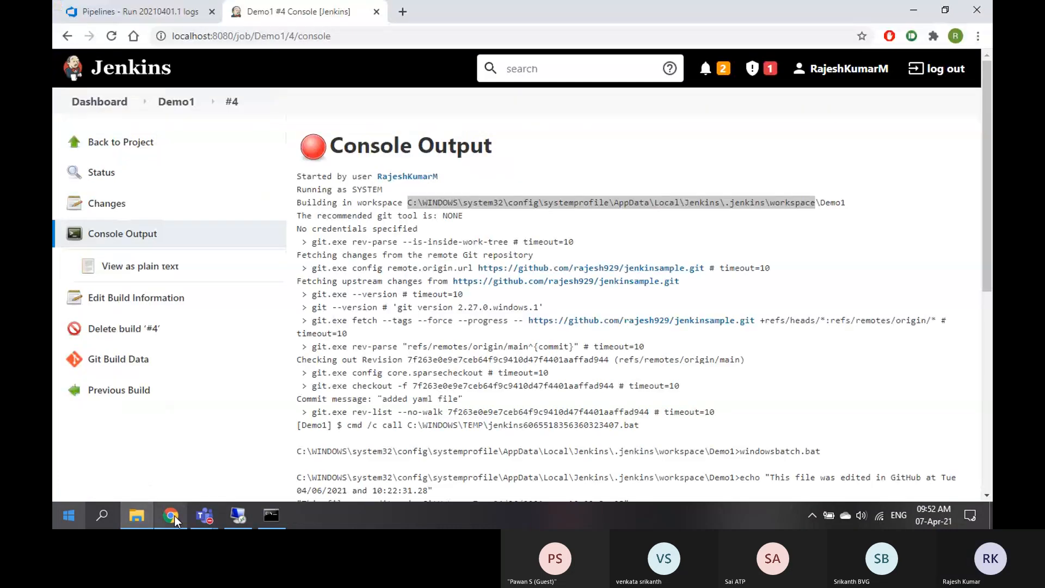
click(462, 206)
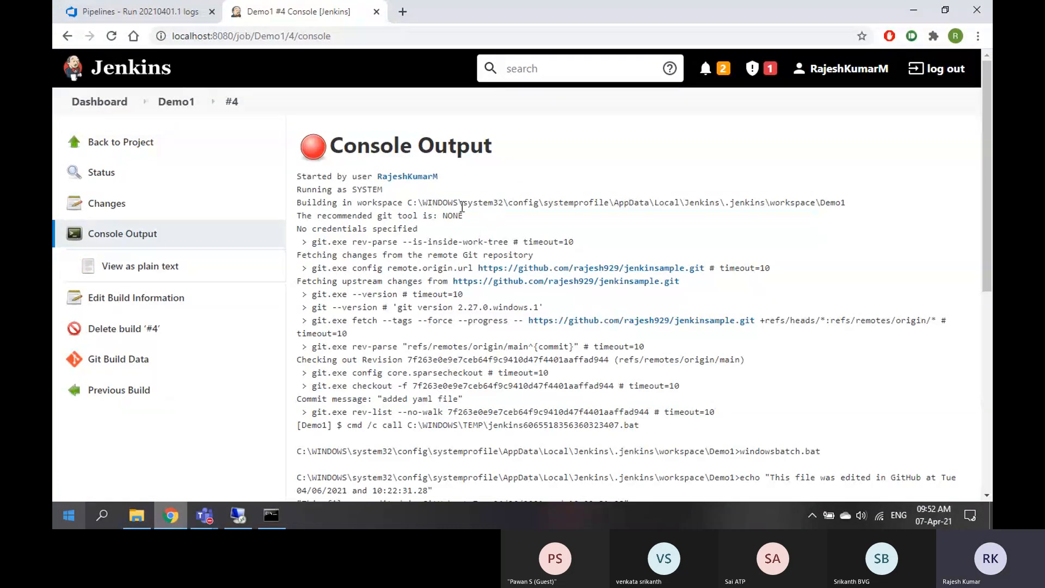
click(403, 12)
text(gith)
key(Return)
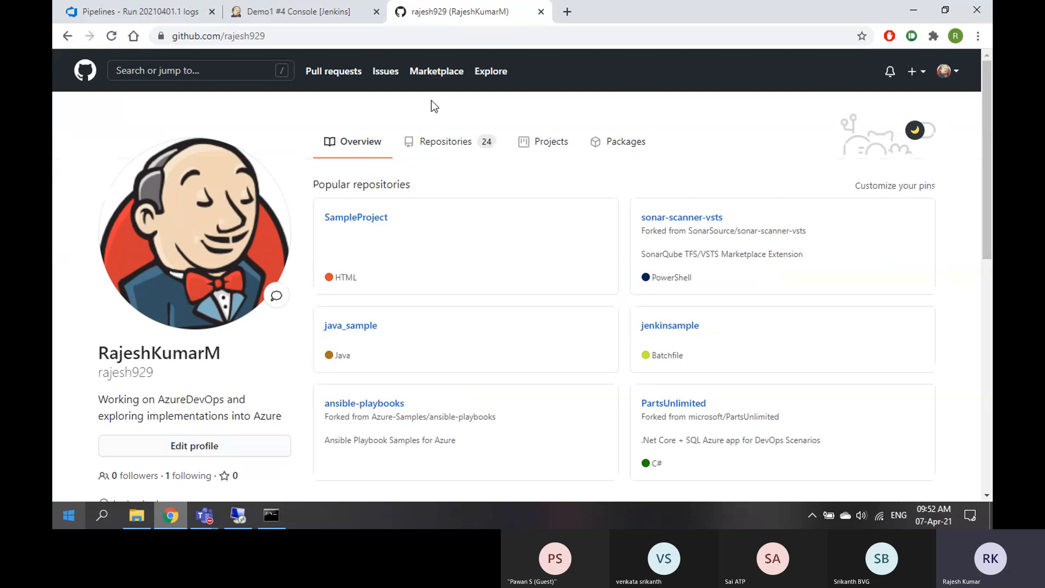
click(679, 329)
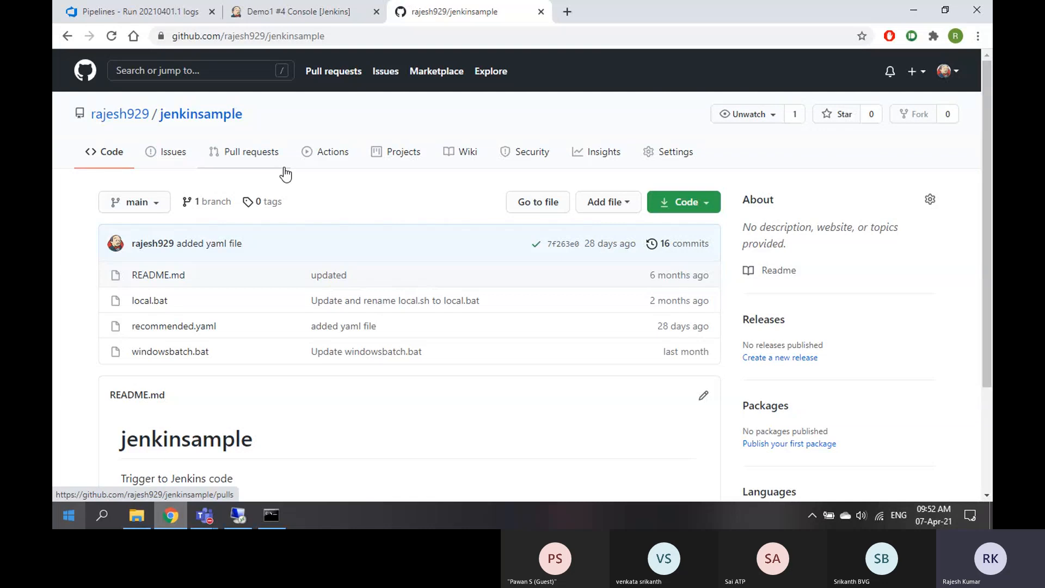
Compare the Demo1 workspace files with the repository, then switch to the Azure DevOps run logs
click(293, 16)
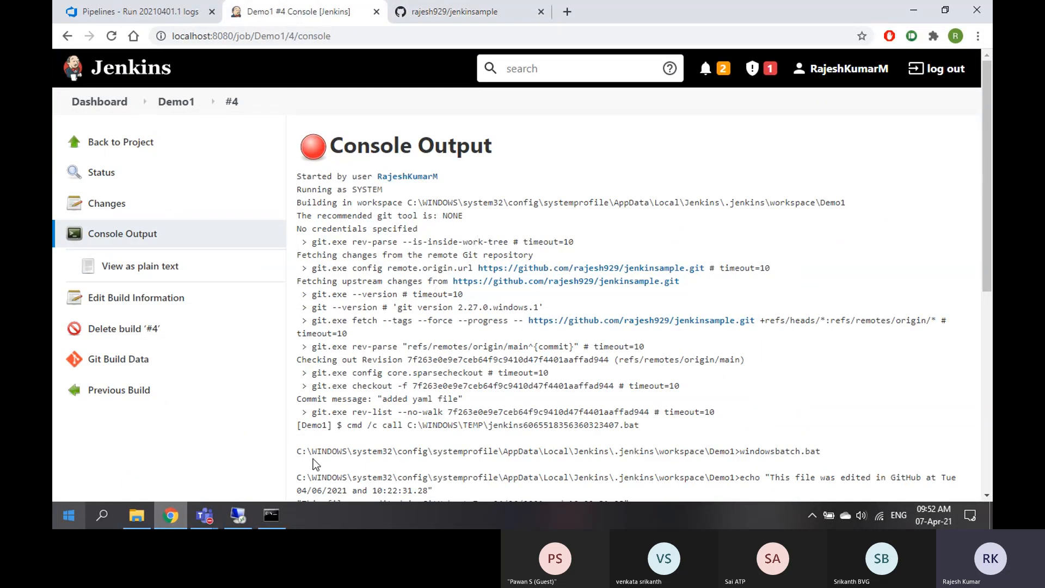
click(137, 515)
drag(292, 271, 200, 138)
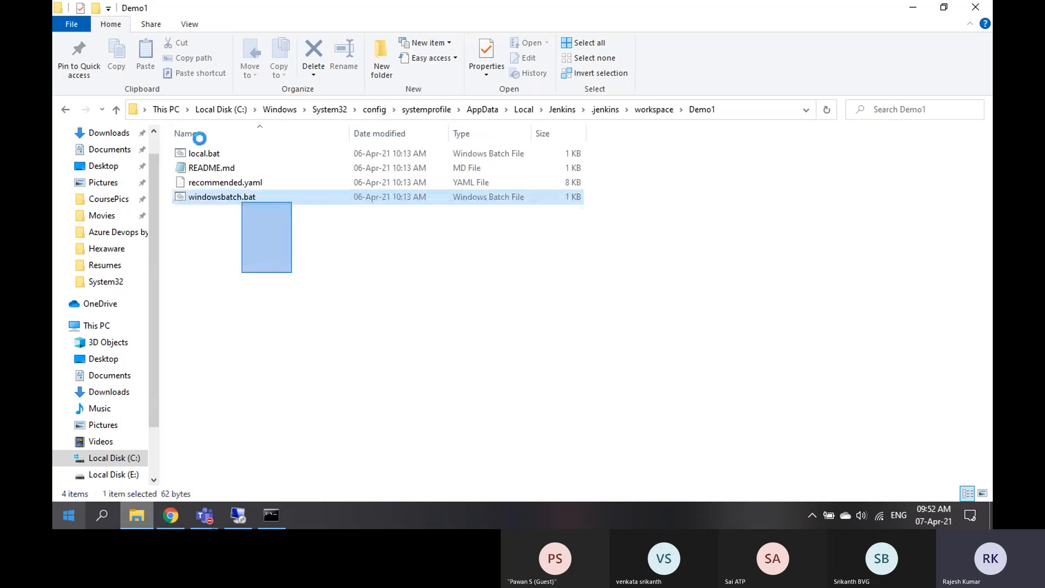
click(330, 367)
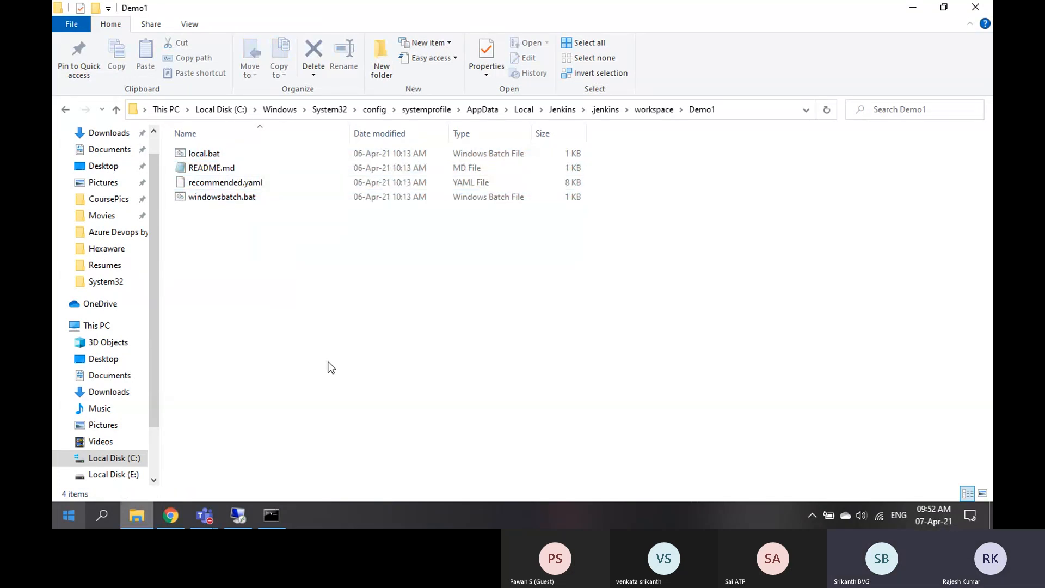
click(170, 515)
click(155, 16)
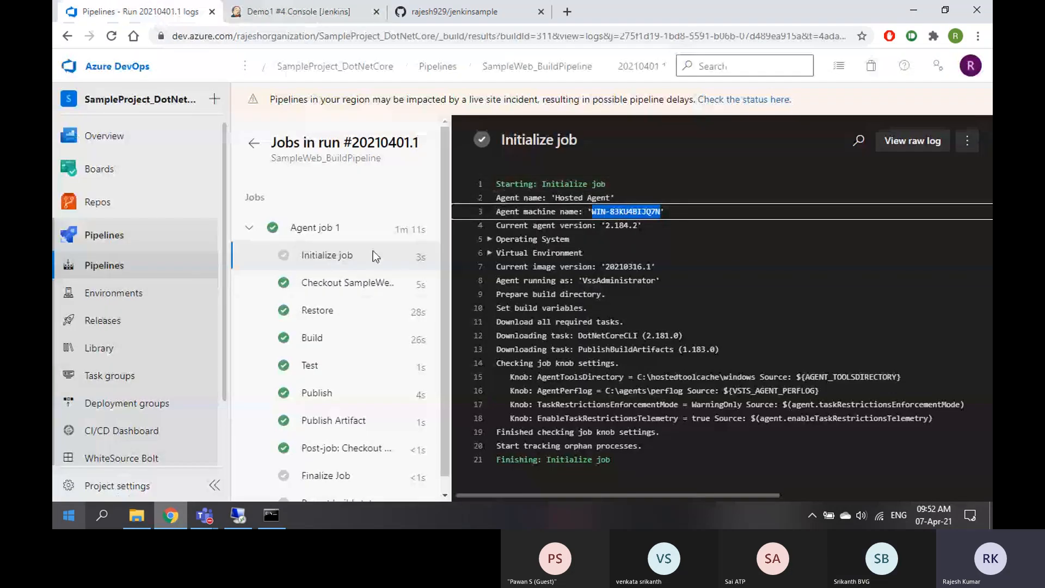
View the Checkout SampleWeb@master step log, highlighting the checkout target, then return to Jenkins
click(348, 282)
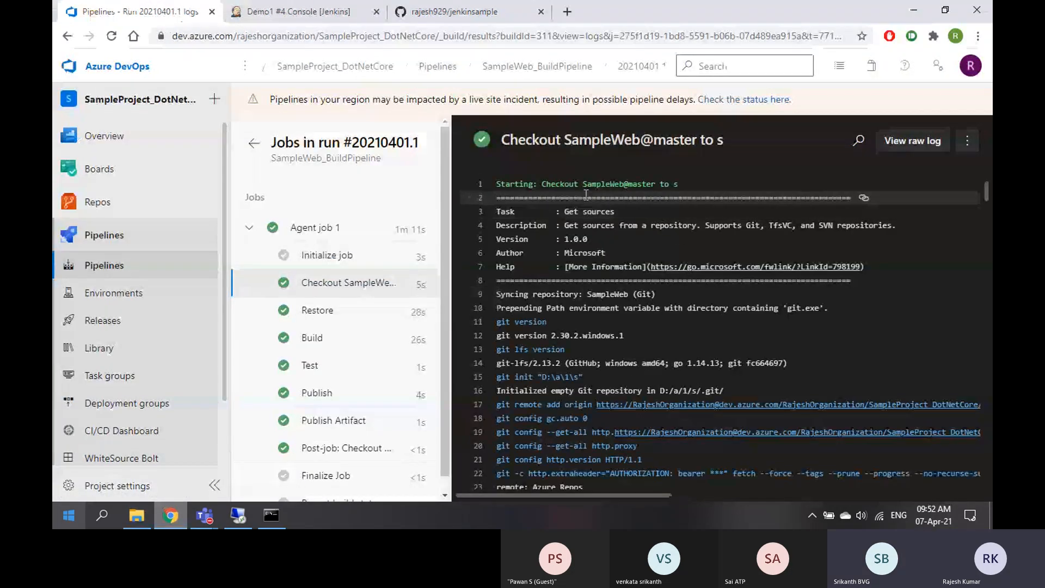
drag(565, 140, 732, 142)
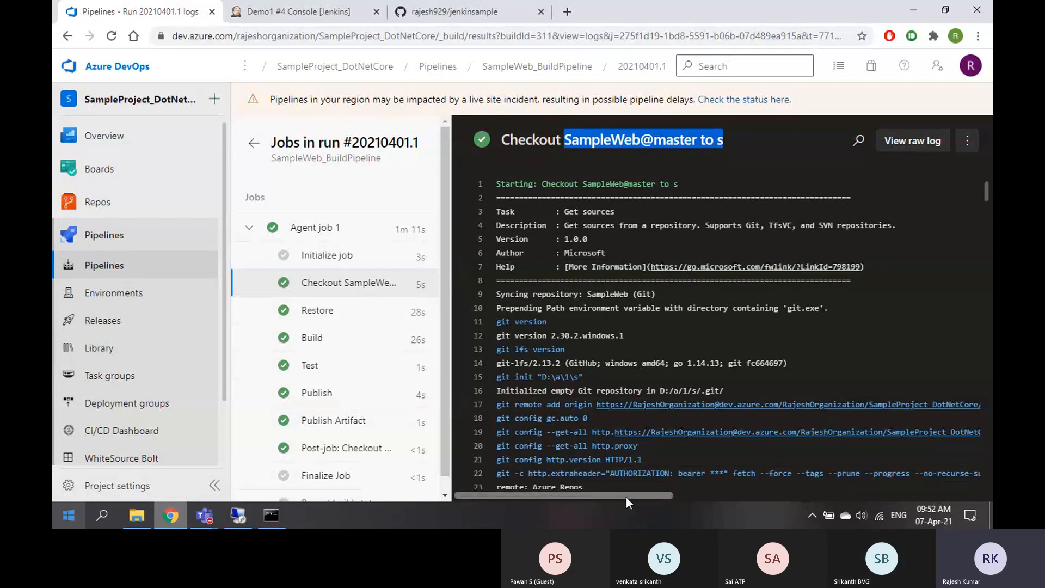
drag(626, 498, 661, 497)
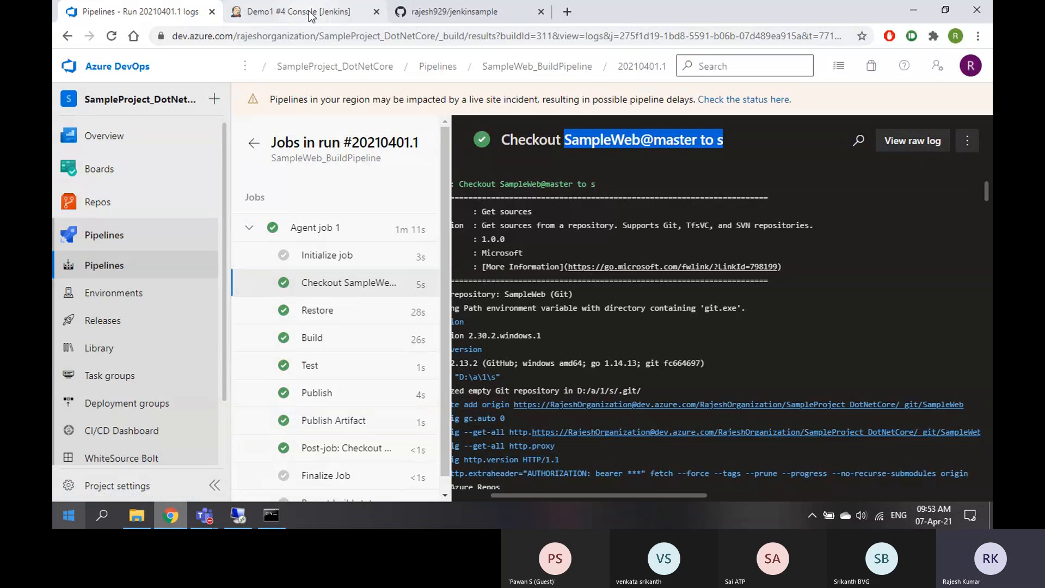
key(ctrl+Tab)
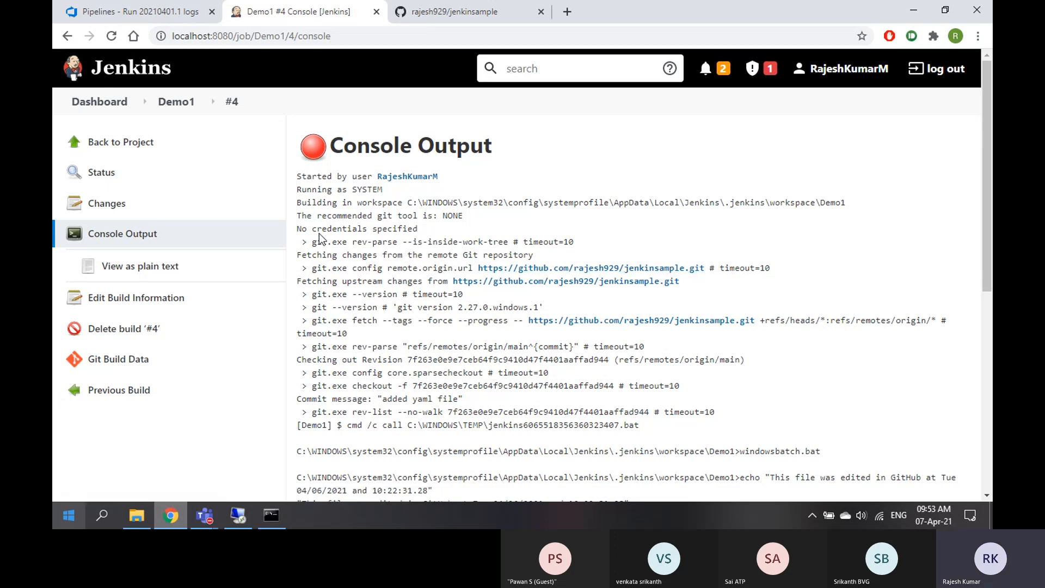
drag(312, 229, 408, 228)
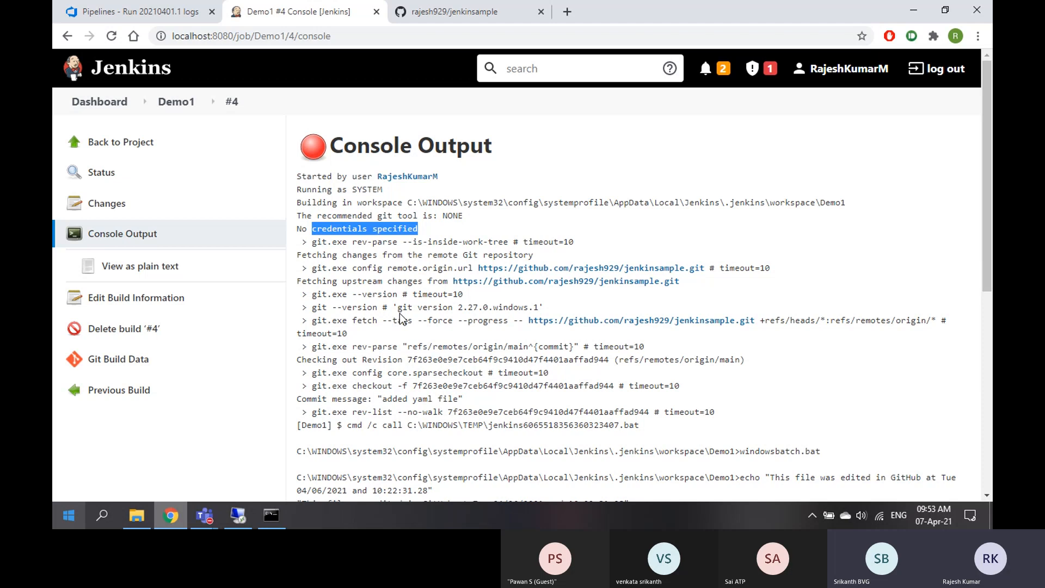
drag(398, 307, 533, 307)
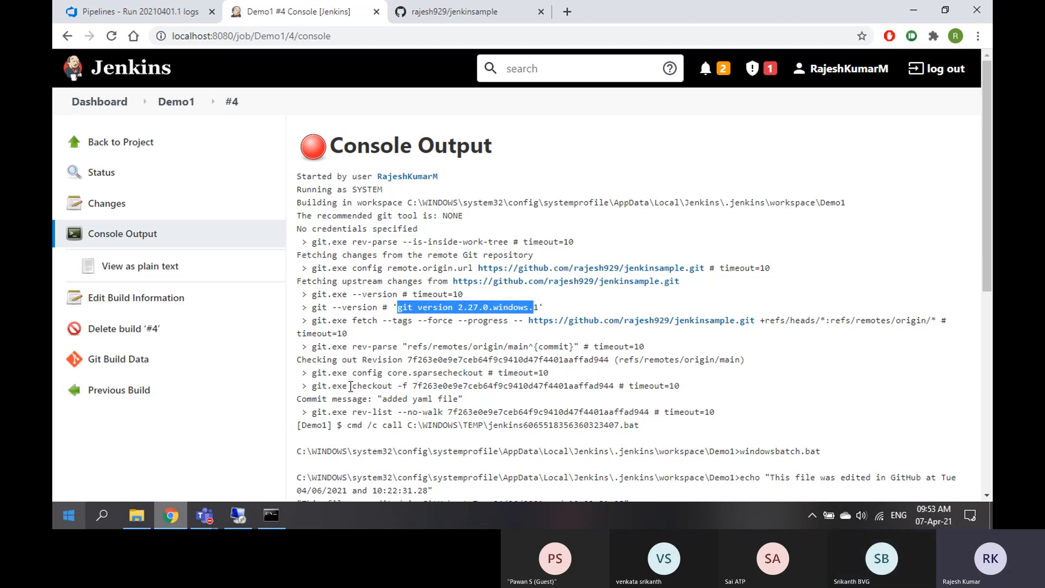
drag(352, 386, 614, 382)
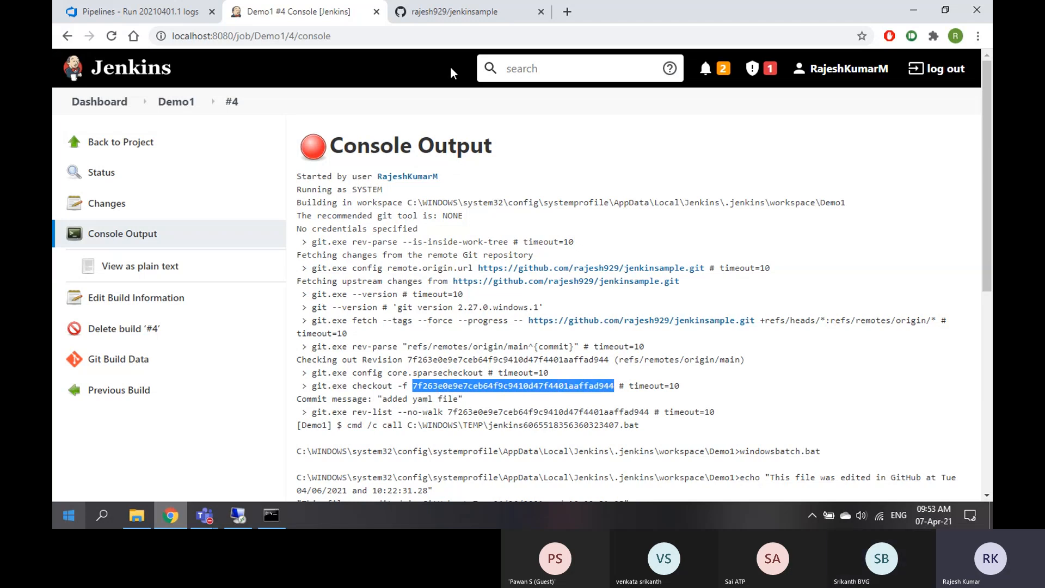
click(464, 17)
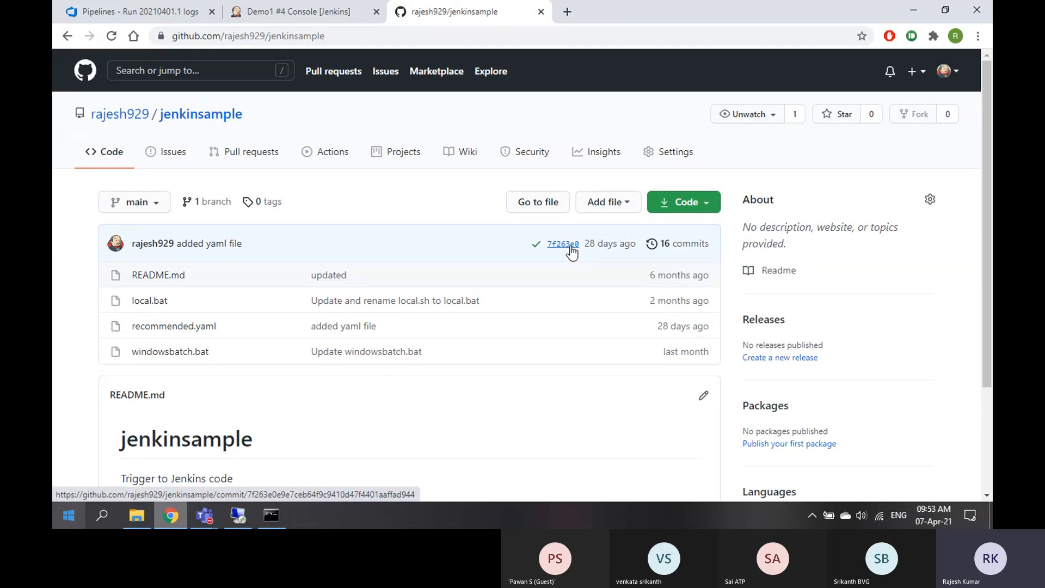
click(148, 14)
click(304, 20)
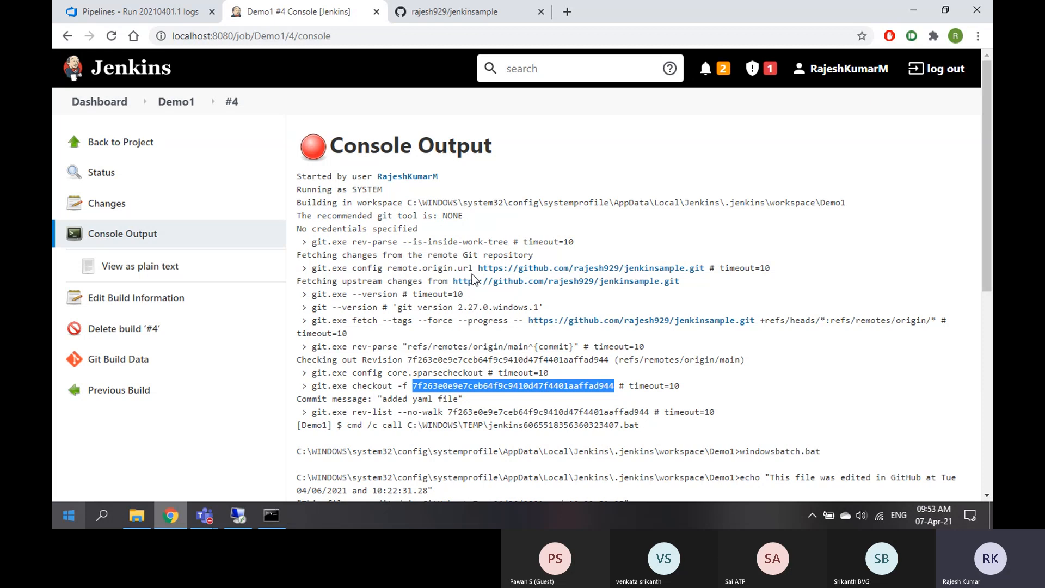
click(474, 11)
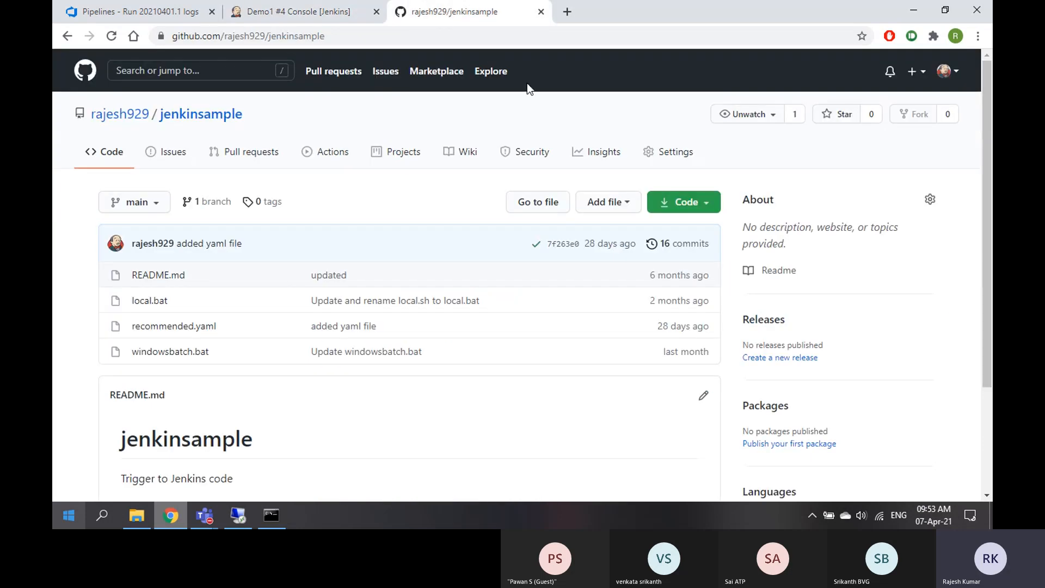
click(310, 11)
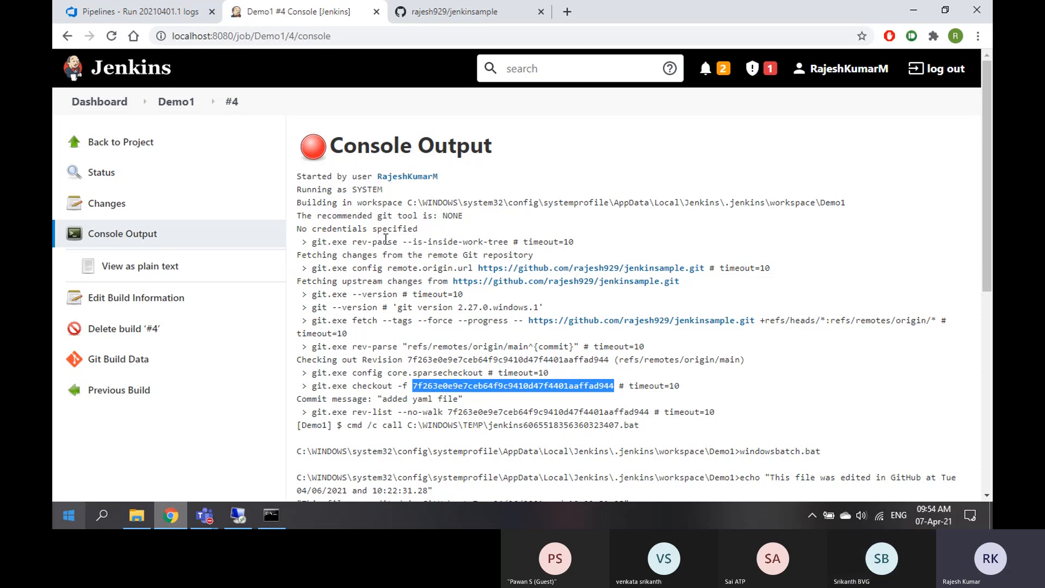
Open run 20210401.1's Initialize job log and select agent machine name WIN-83KU4BIJQ7N
click(132, 17)
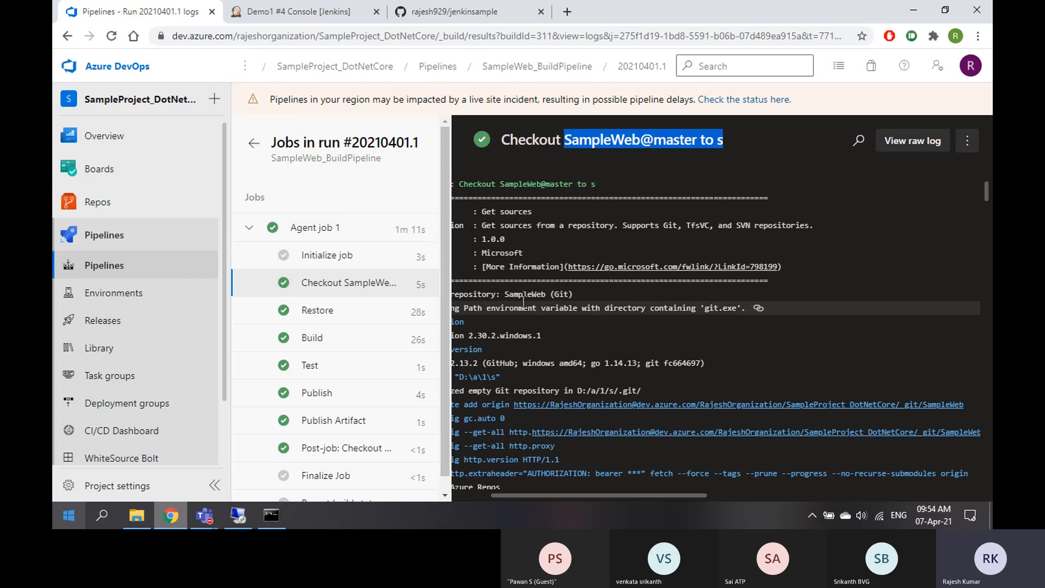
drag(618, 498, 527, 498)
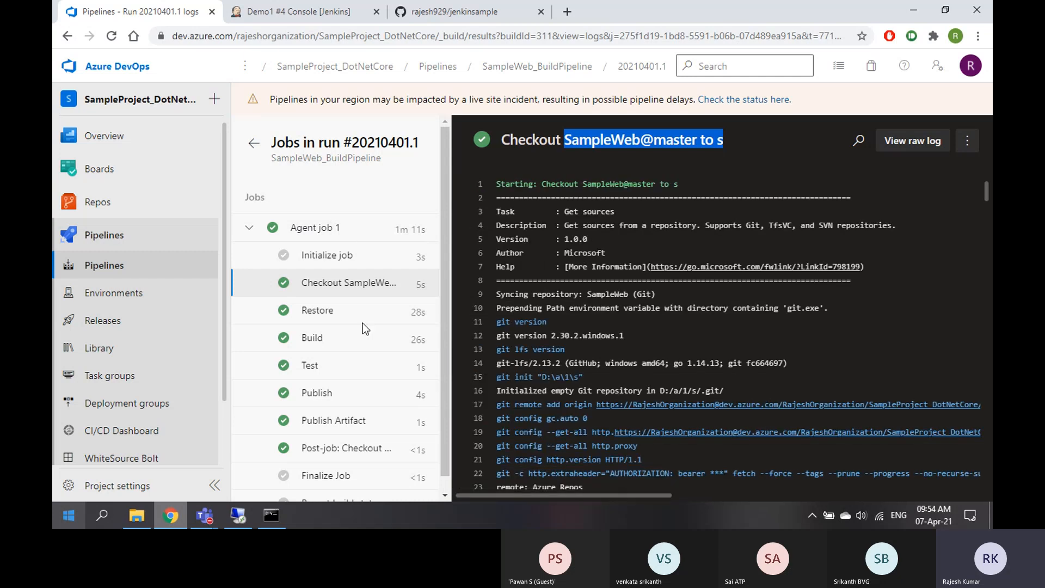
click(335, 260)
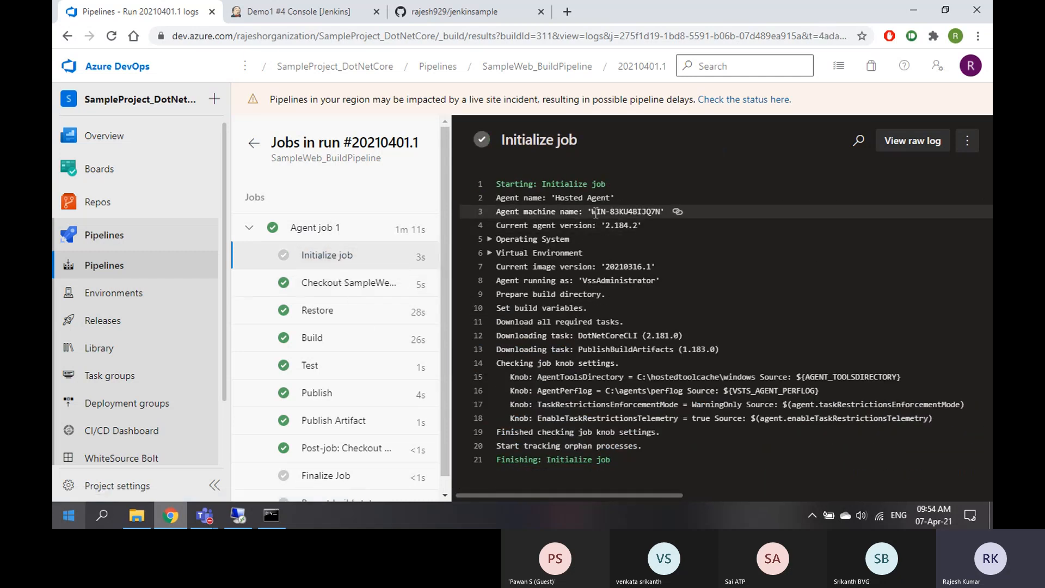
drag(594, 212, 662, 214)
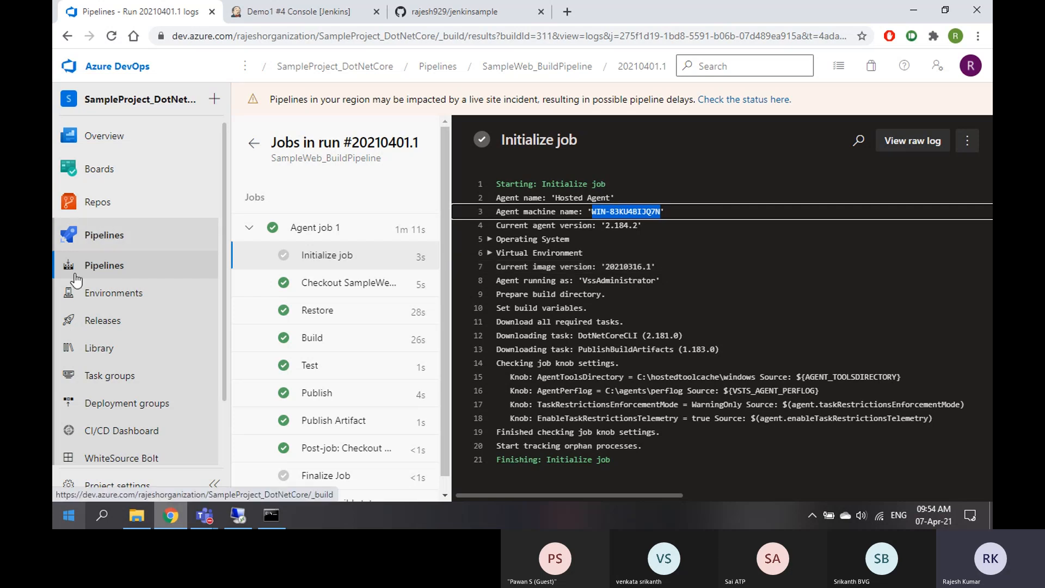
Try twice to open the project's Pipelines list, then bring up the meeting window
click(102, 270)
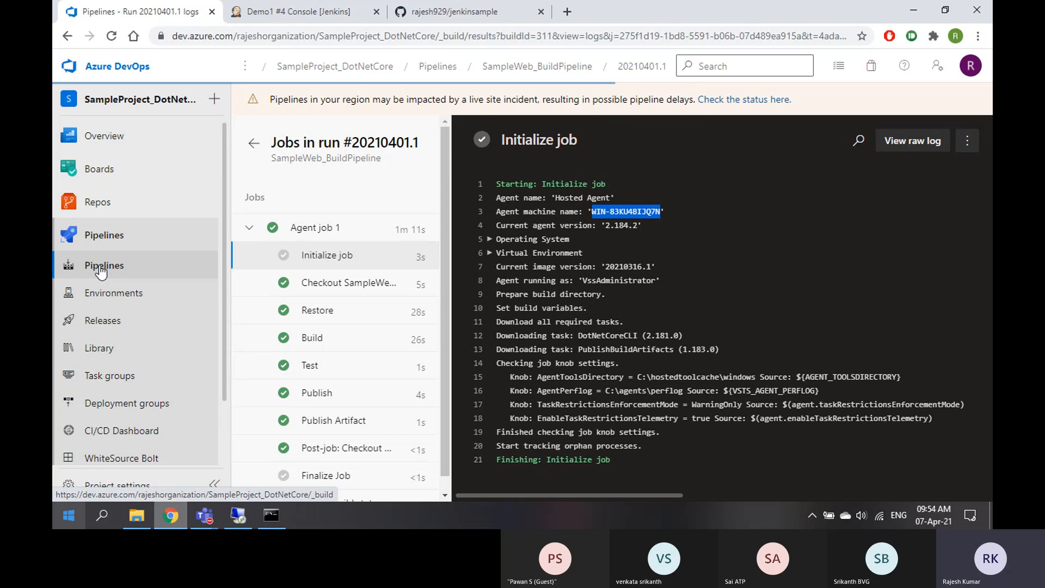
click(102, 270)
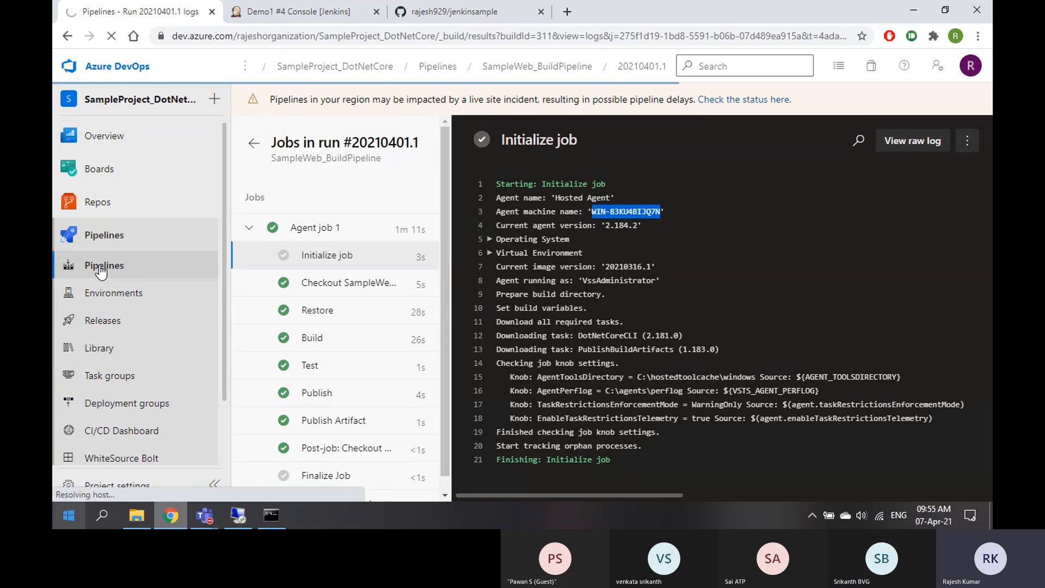
click(207, 521)
click(477, 467)
Toggle the call microphone, then reload the Azure DevOps error page twice
click(873, 475)
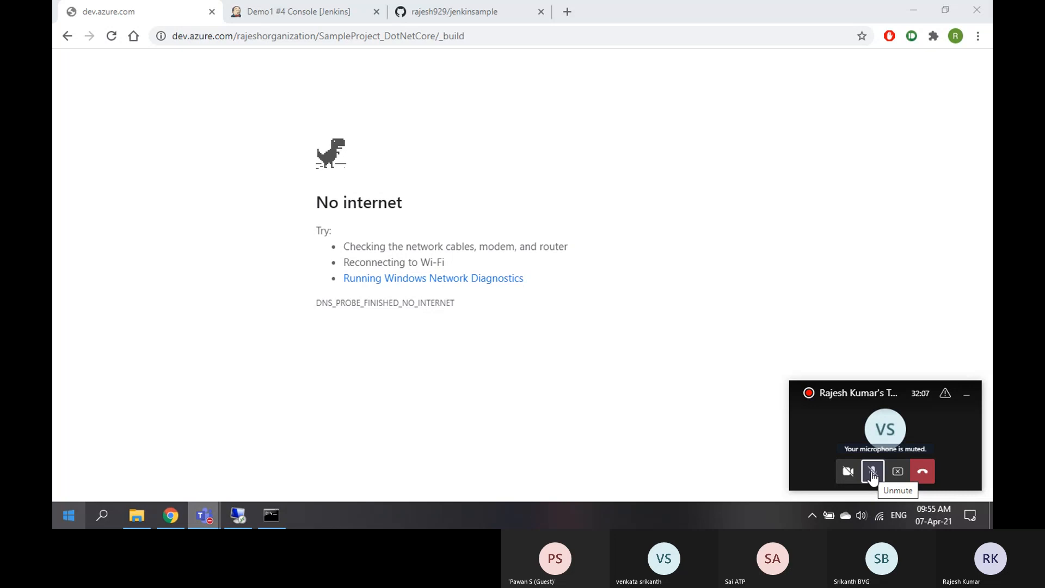
click(113, 38)
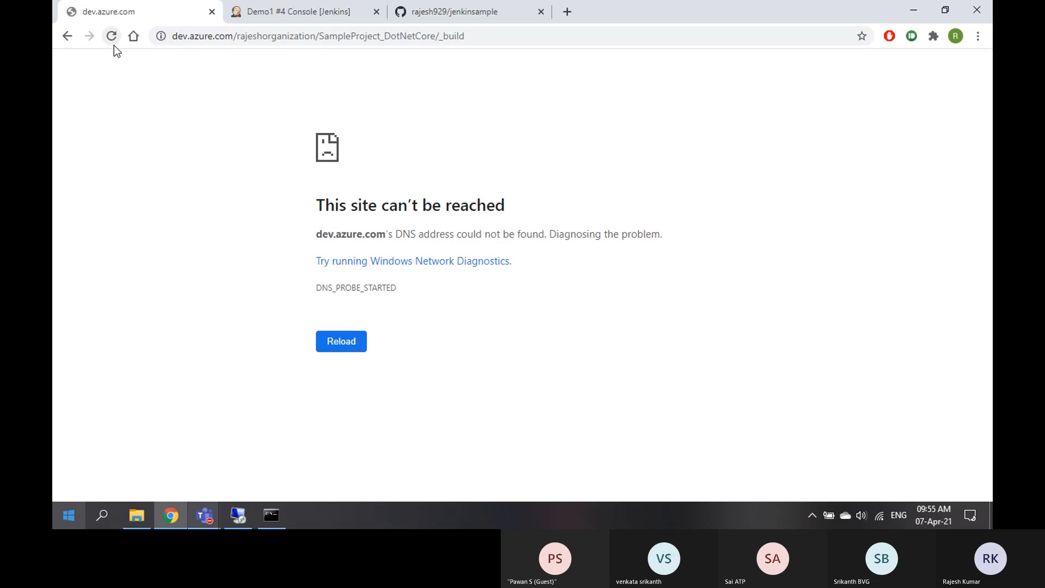
click(113, 45)
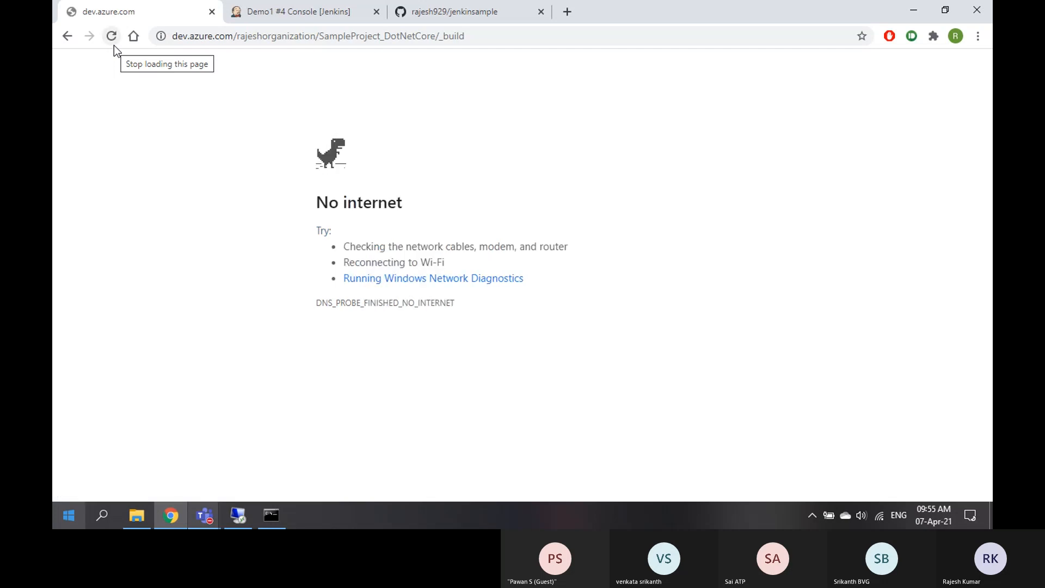
click(113, 44)
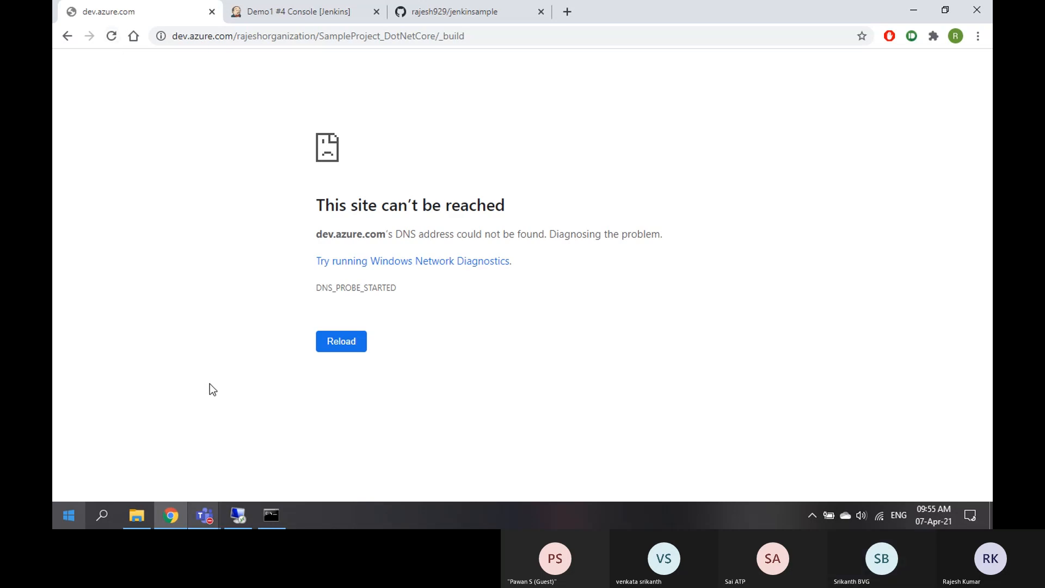
Check the Teams meeting window twice, minimizing it each time, and reload Azure DevOps again
mouse_move(212, 526)
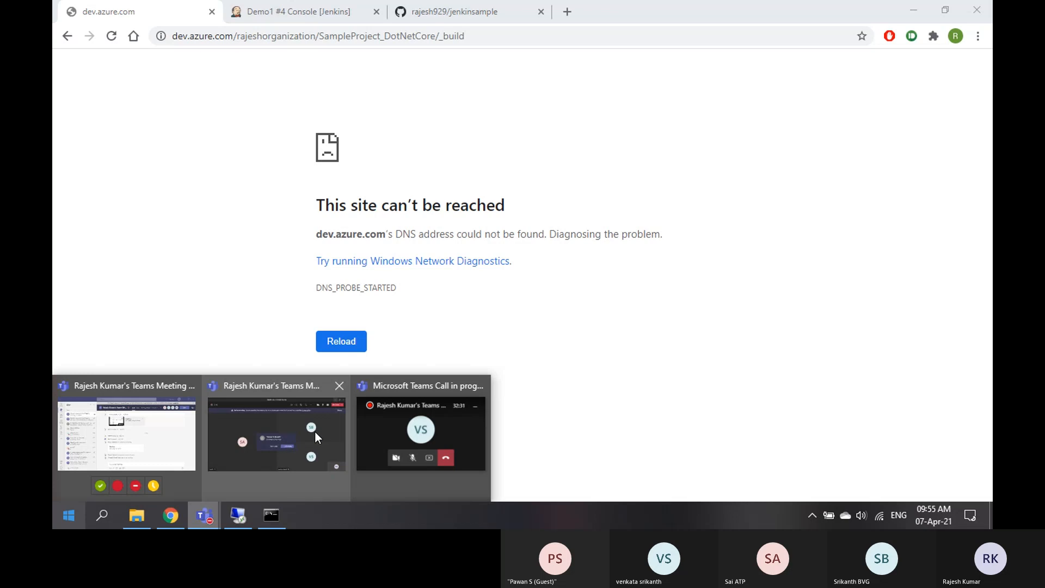
click(315, 430)
click(914, 13)
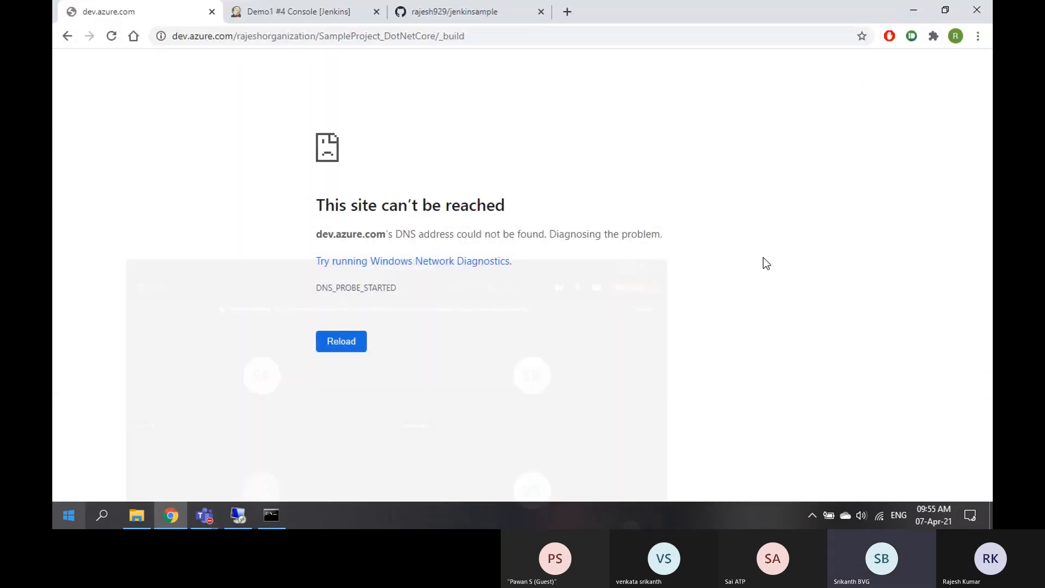
mouse_move(224, 522)
click(315, 435)
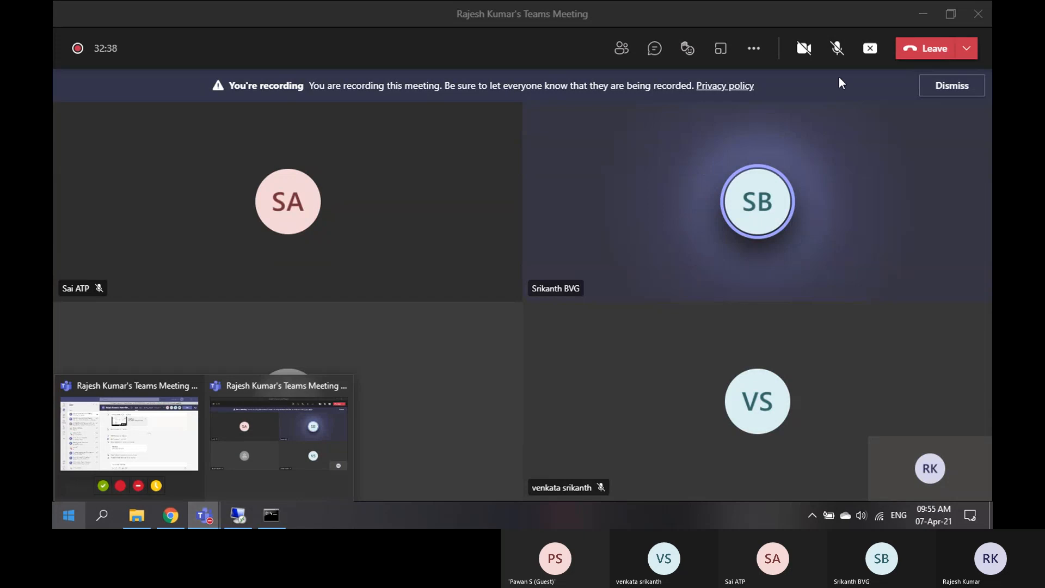
click(923, 14)
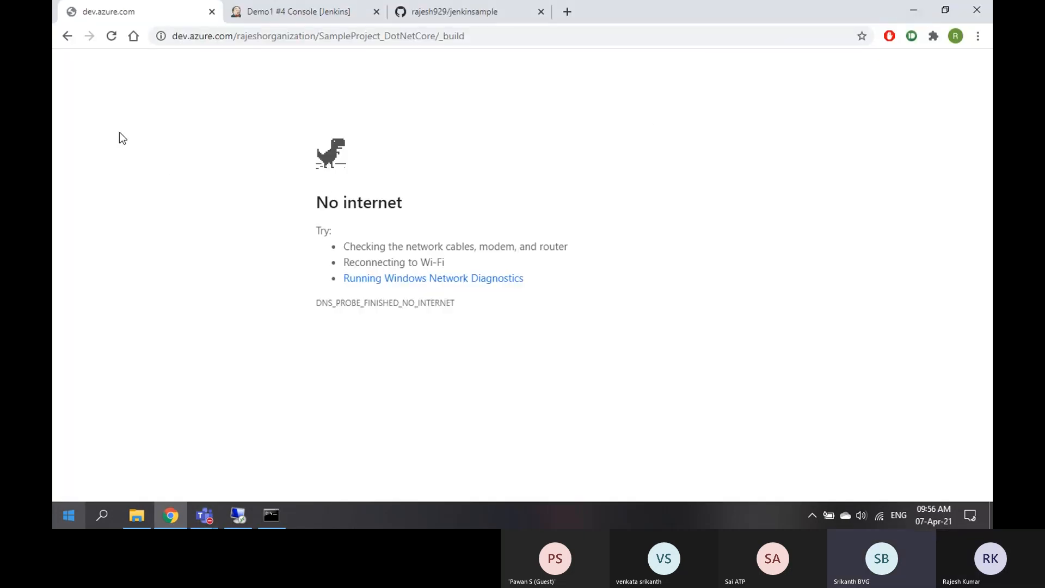
click(114, 38)
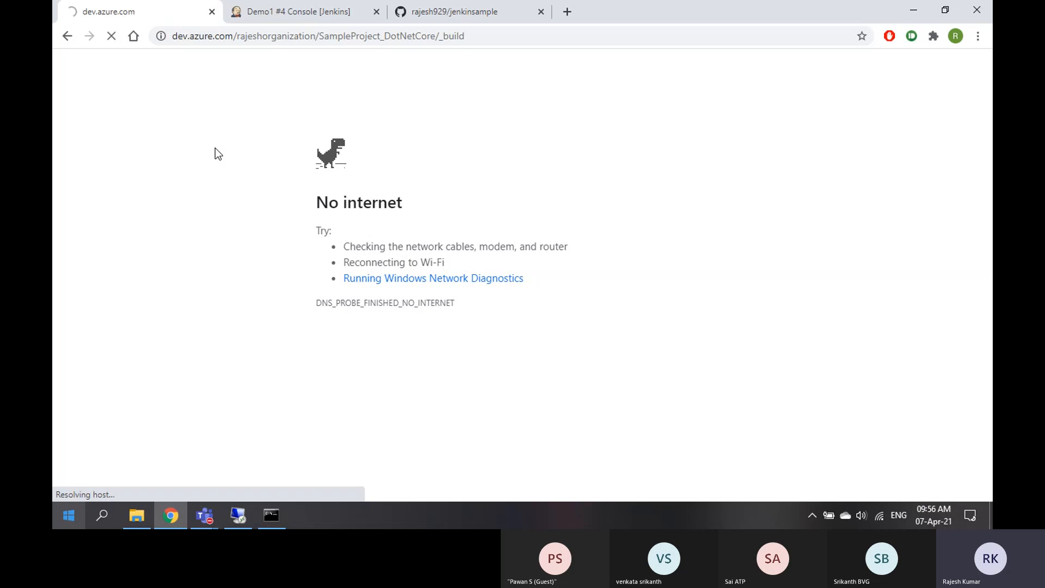
Open the Jenkins dashboard job list, then reload the Azure DevOps page from its address bar
click(299, 11)
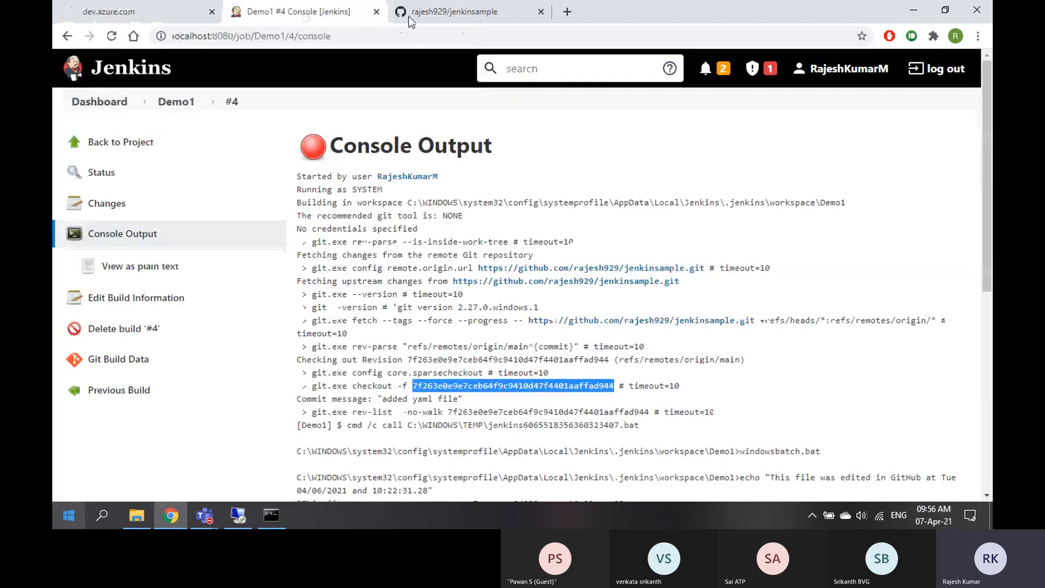
click(122, 101)
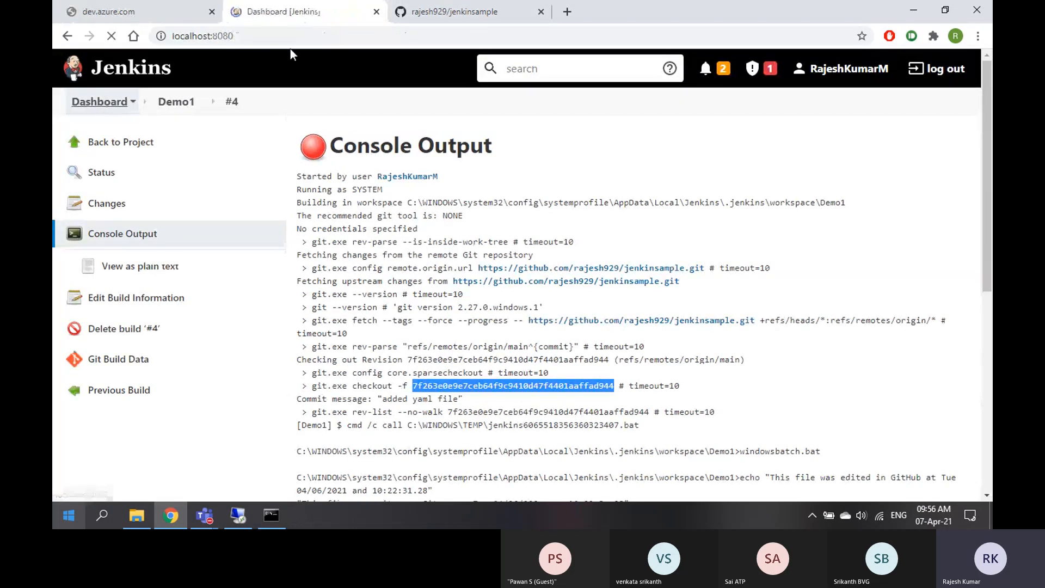
click(446, 18)
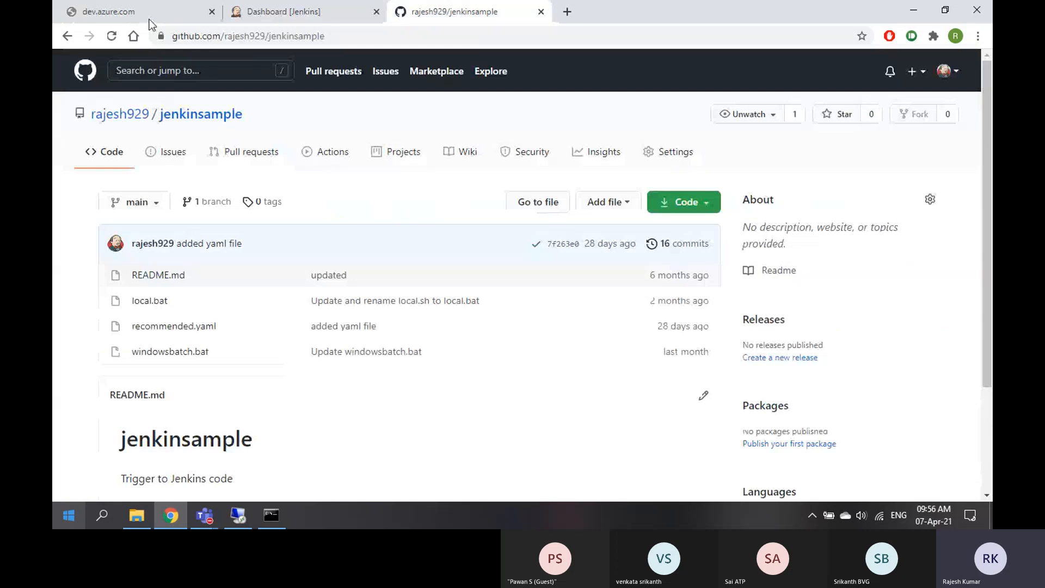
click(131, 12)
click(256, 44)
key(Return)
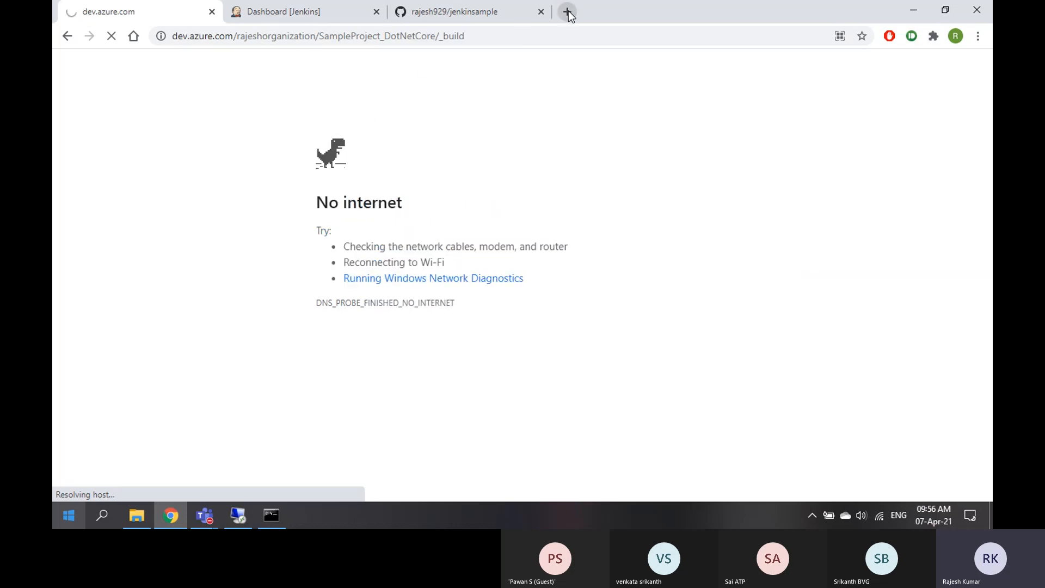
Check the Wi-Fi network list, then close the failing Azure DevOps tab
click(880, 520)
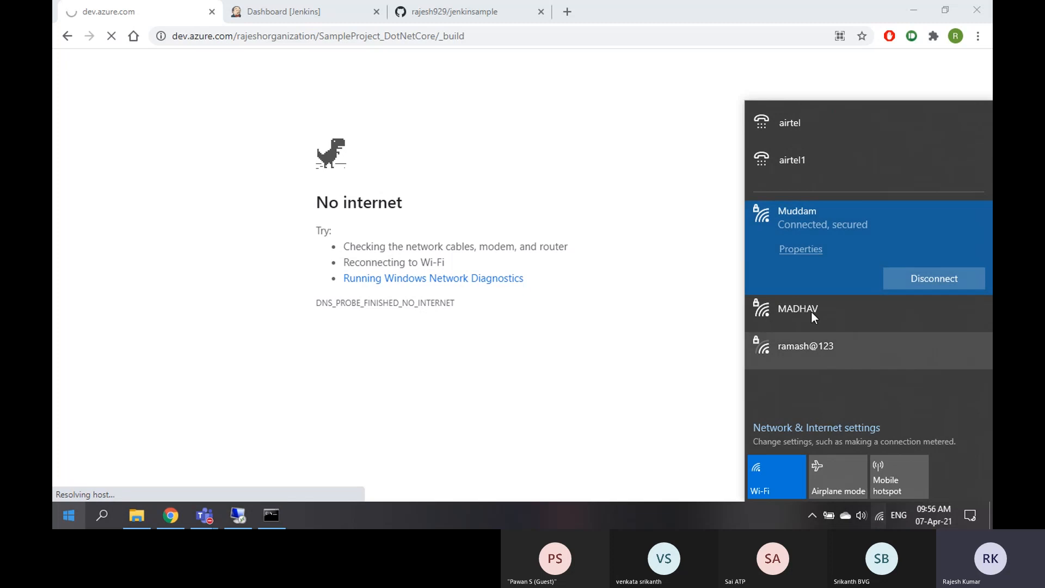
click(558, 120)
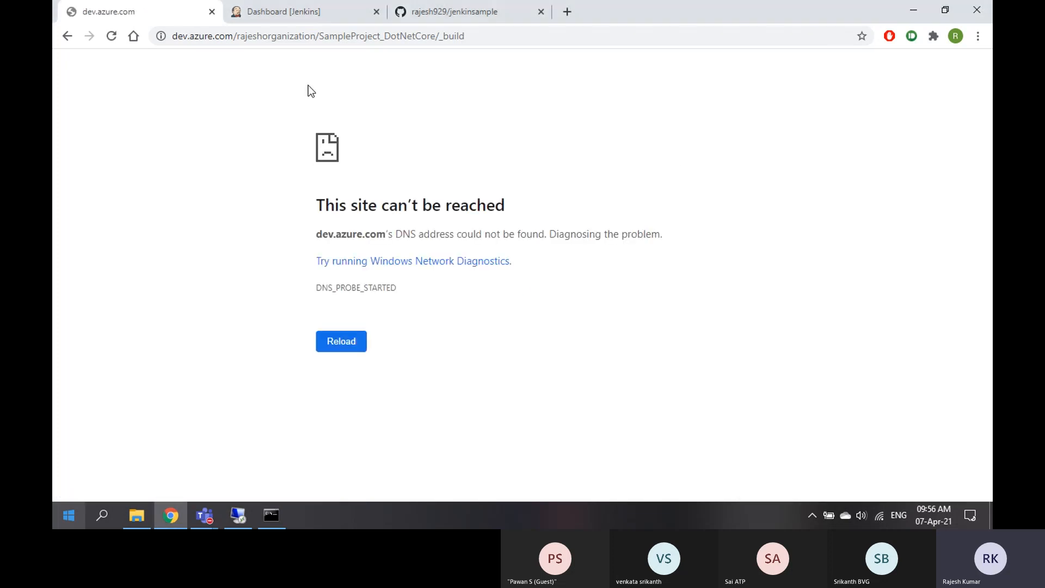
click(295, 15)
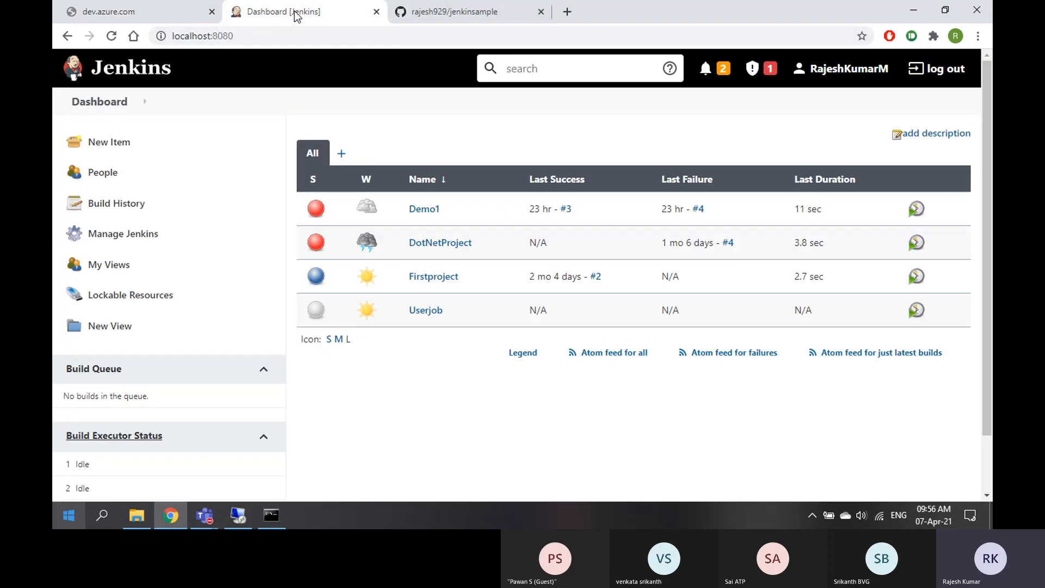
click(463, 13)
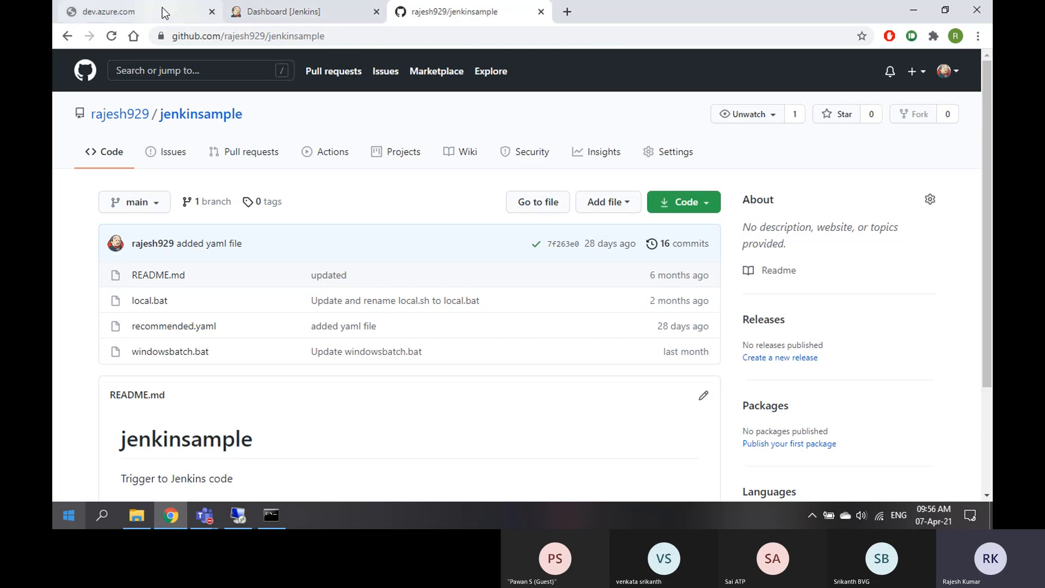
click(212, 12)
Open dev.azure.com/rajeshorganization in a new tab and check the other tabs
click(403, 11)
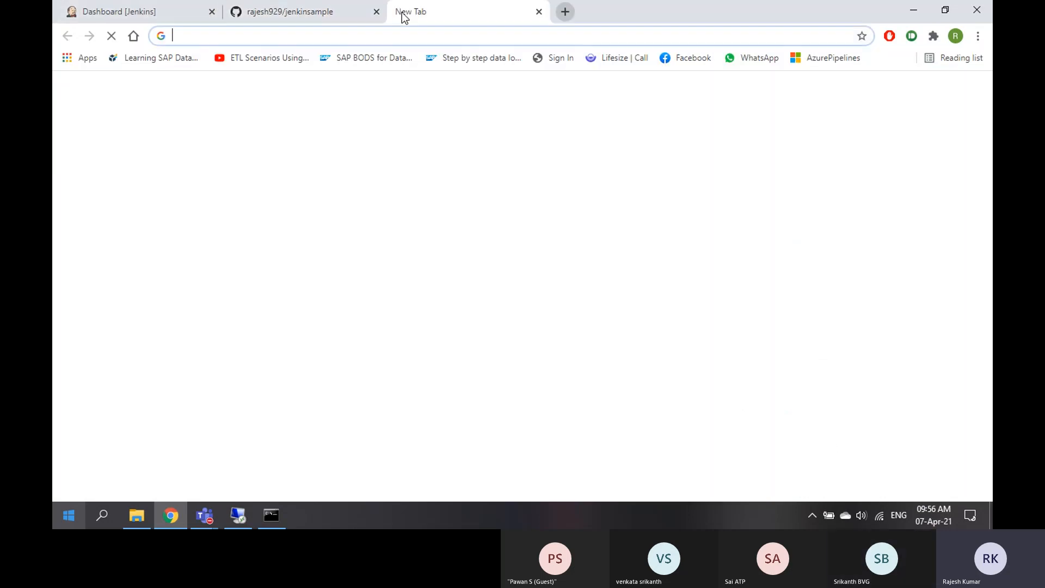
text(dev)
key(Return)
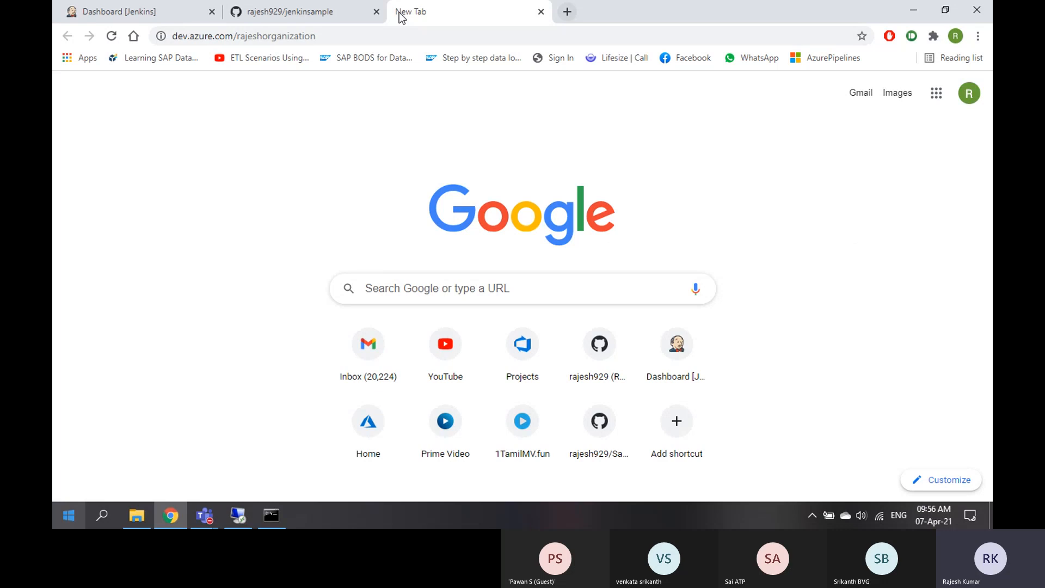
click(153, 16)
click(458, 14)
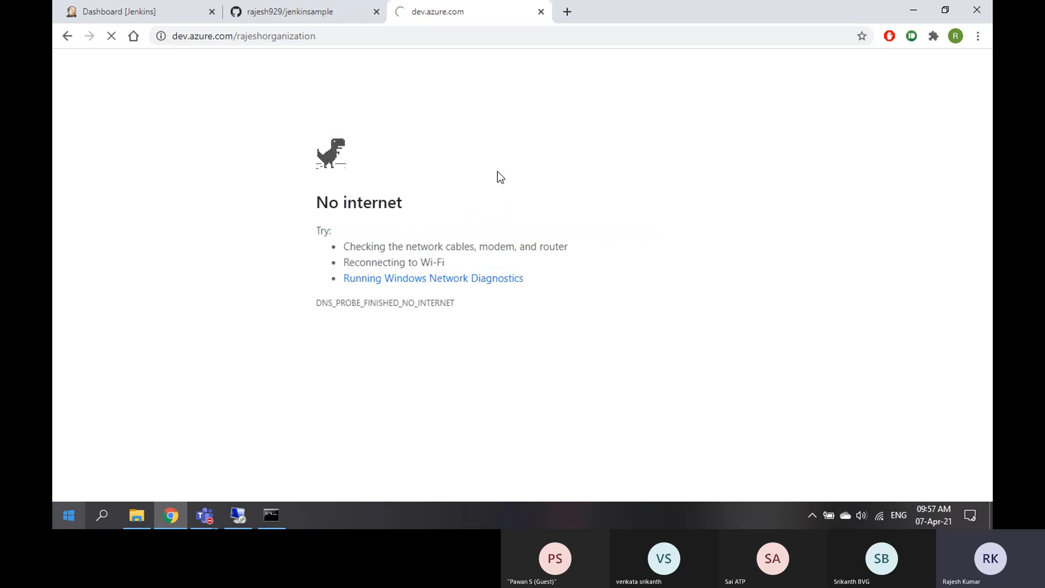
click(301, 13)
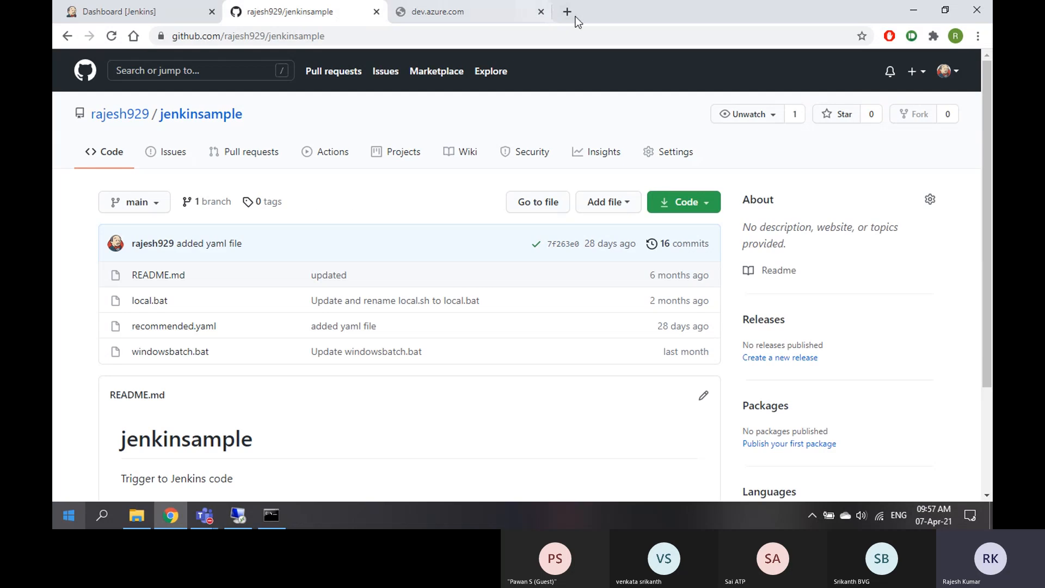
Load google.com in a new tab to test the connection, then retry Azure DevOps
click(568, 12)
text(google.com)
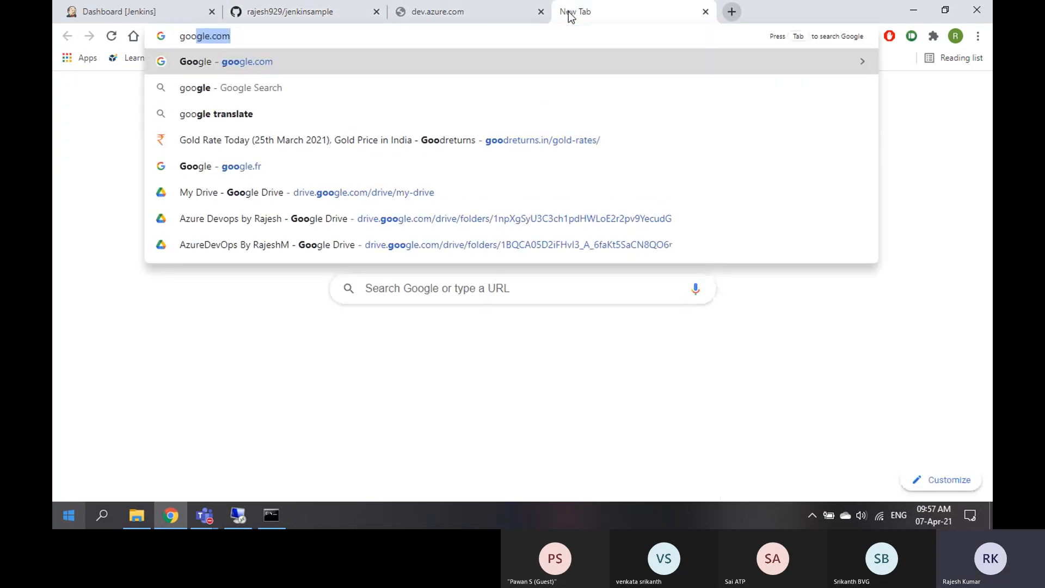
key(Return)
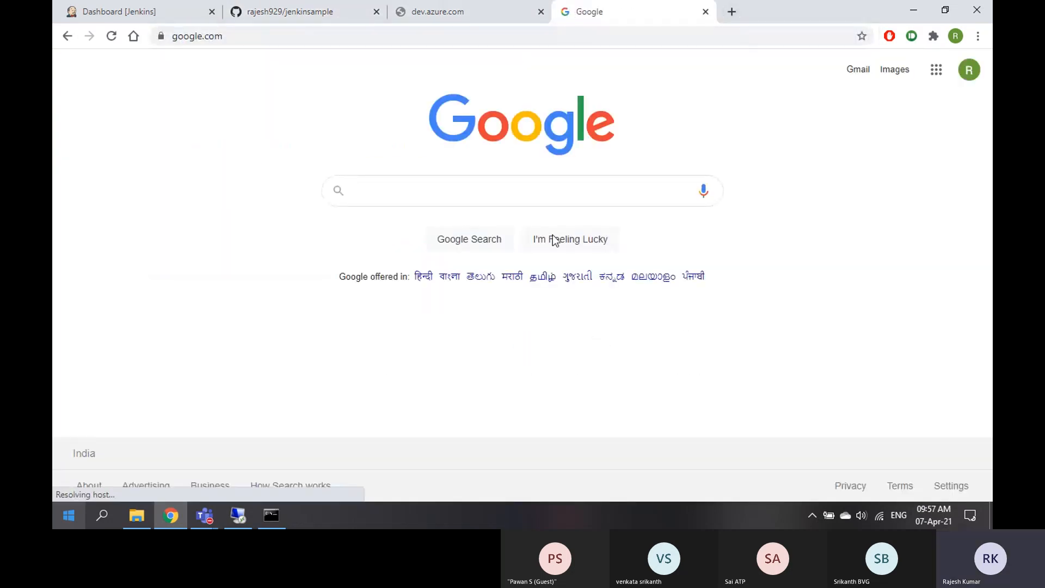
click(456, 16)
click(456, 38)
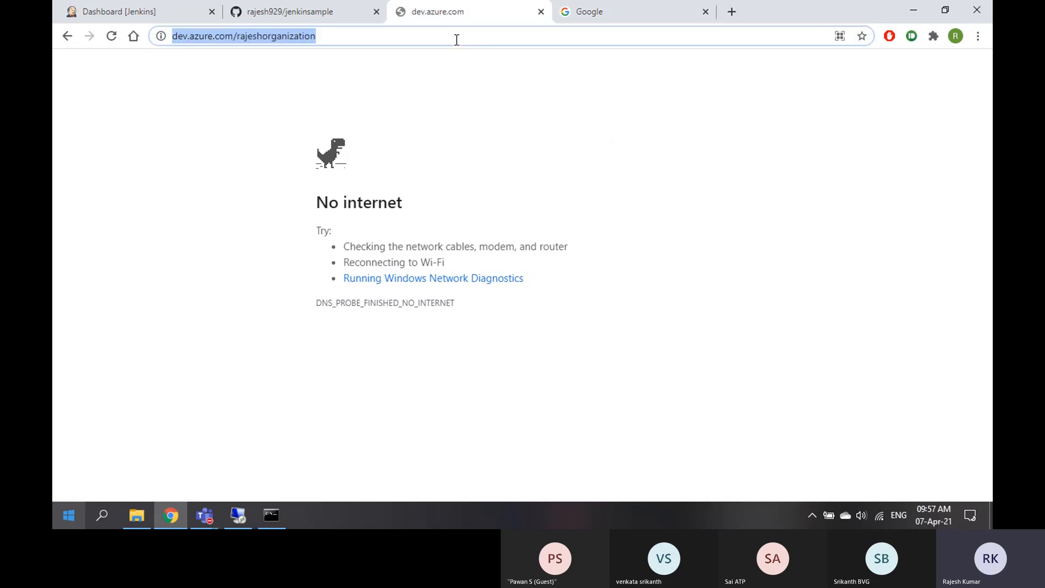
key(Return)
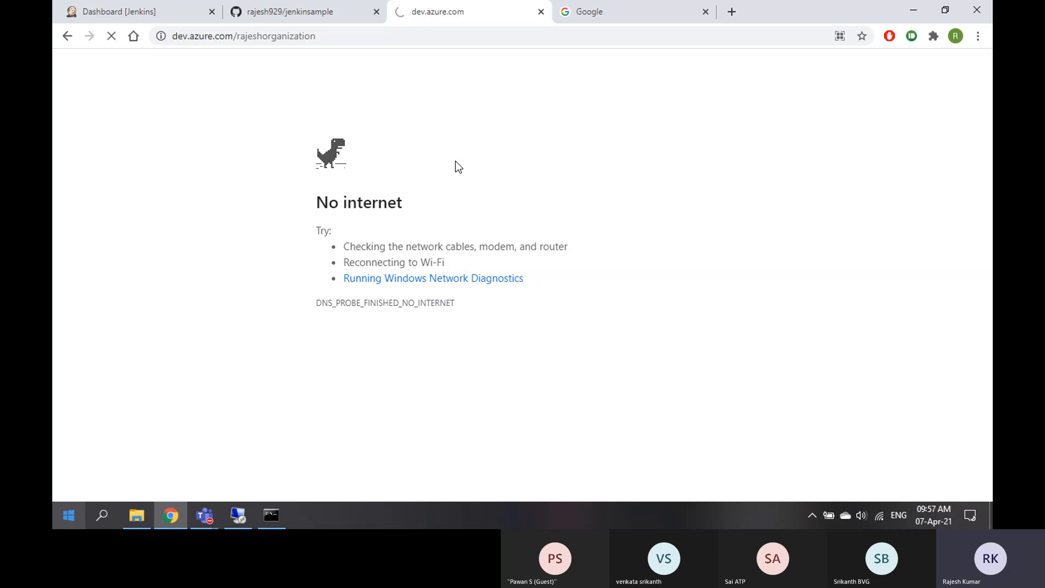
Send the Google tab to portal.azure.com
click(659, 22)
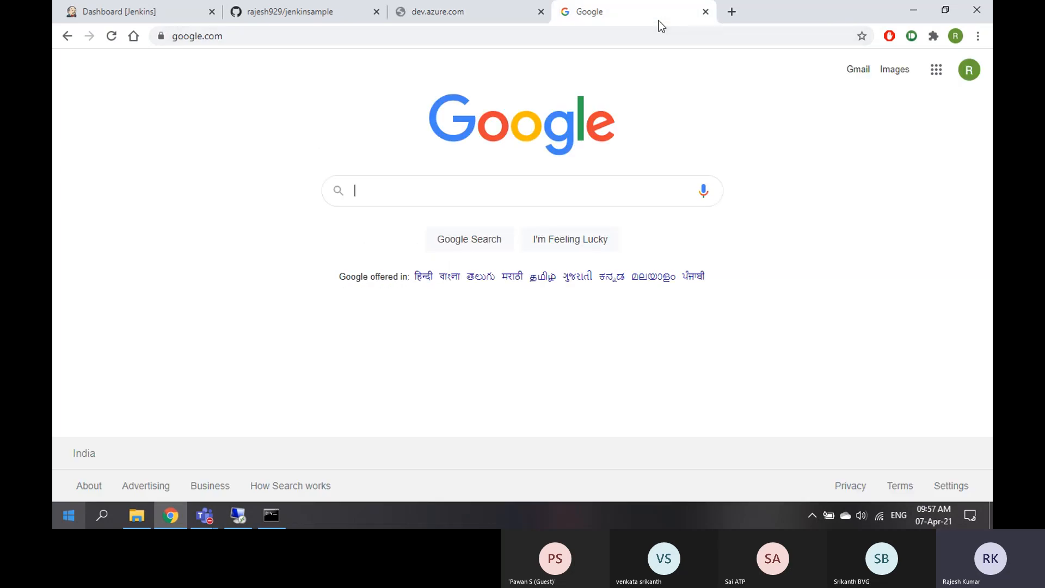
click(675, 36)
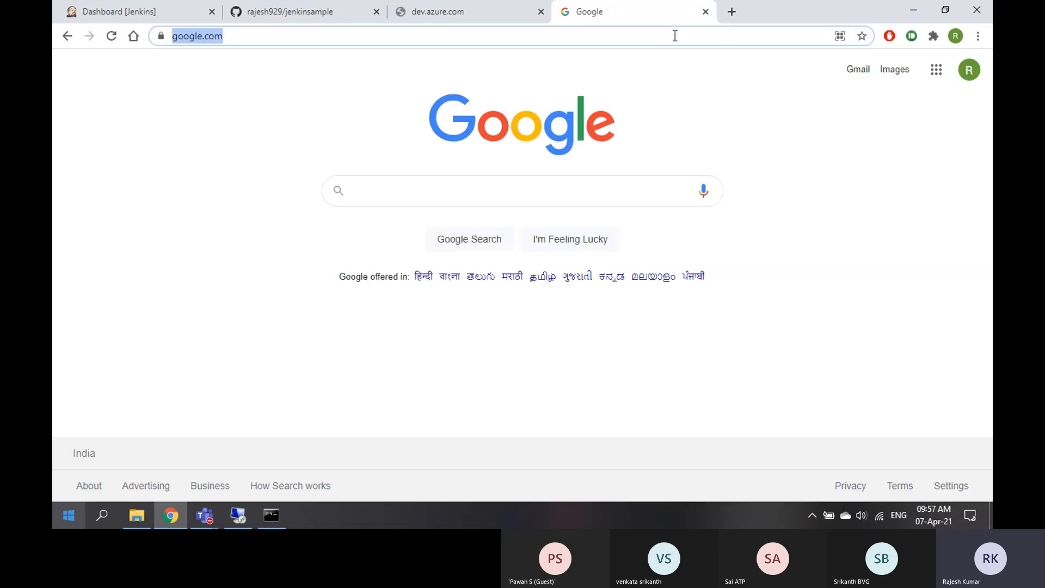
text(por)
key(Return)
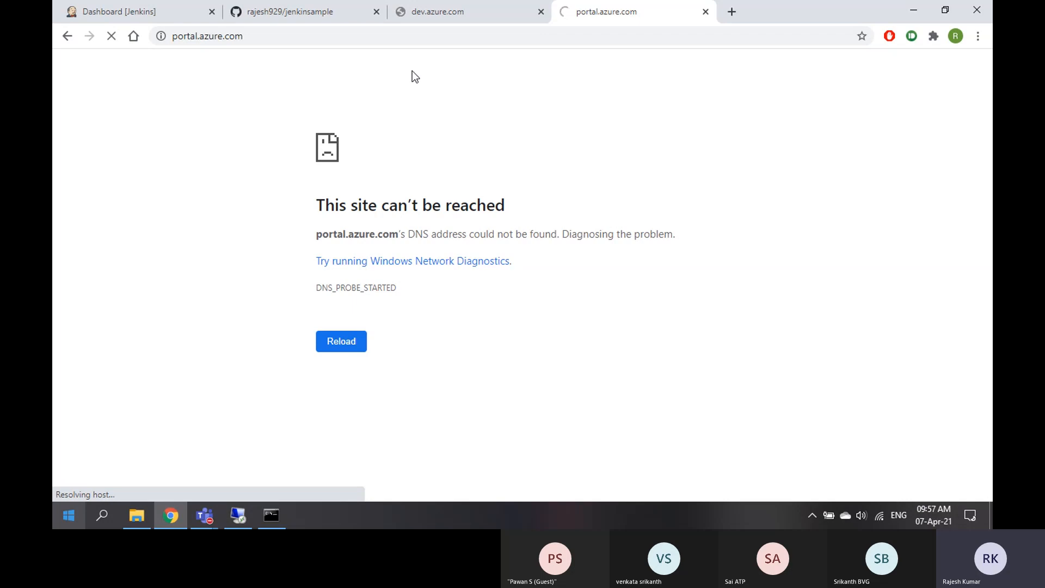
Reconnect through the Wi-Fi network list, then bring up the open Teams windows
click(879, 515)
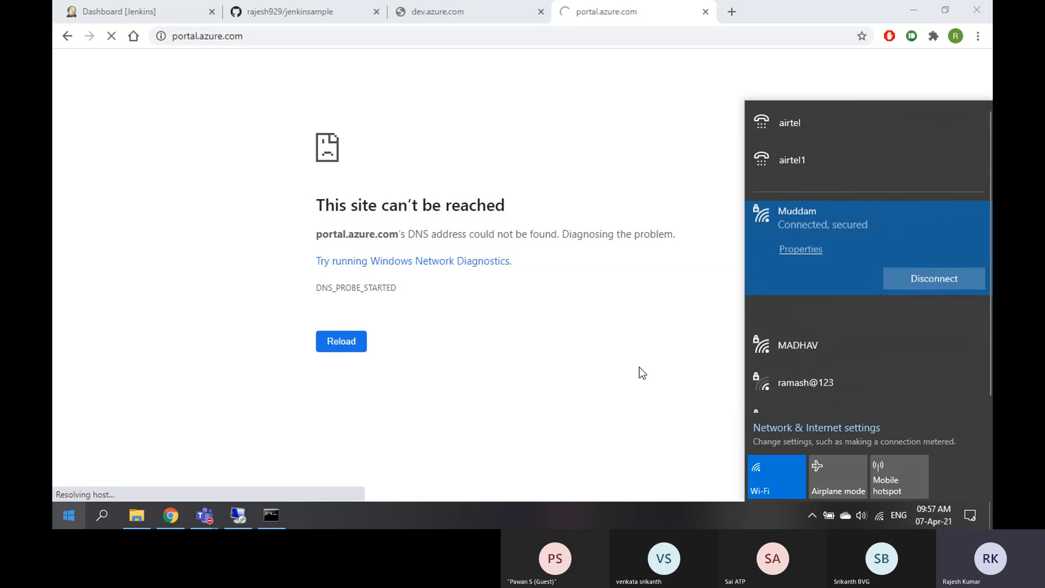
click(616, 357)
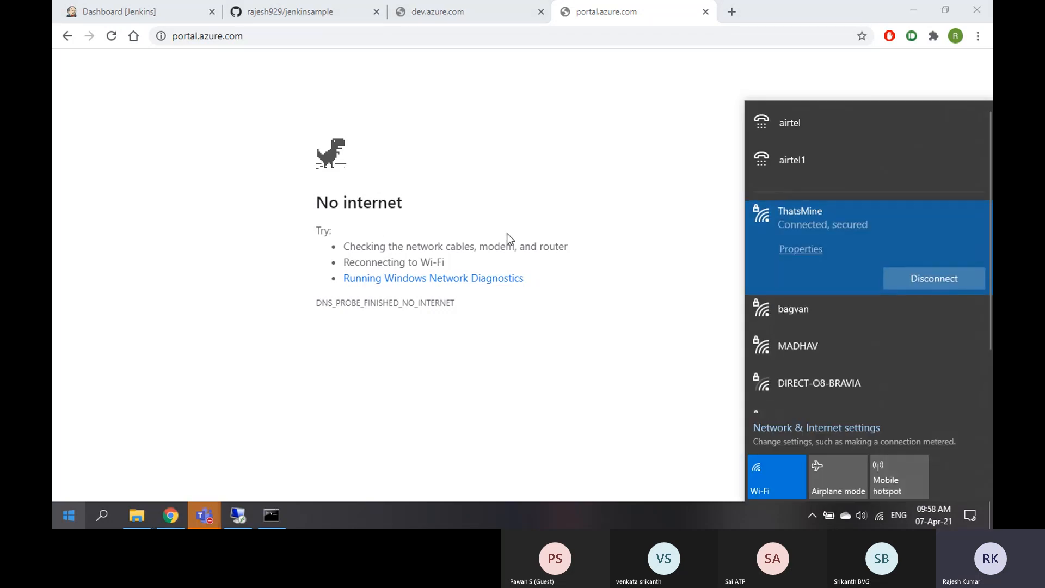
click(207, 521)
Hide the Teams meeting window and reload the Azure DevOps organization page
click(276, 447)
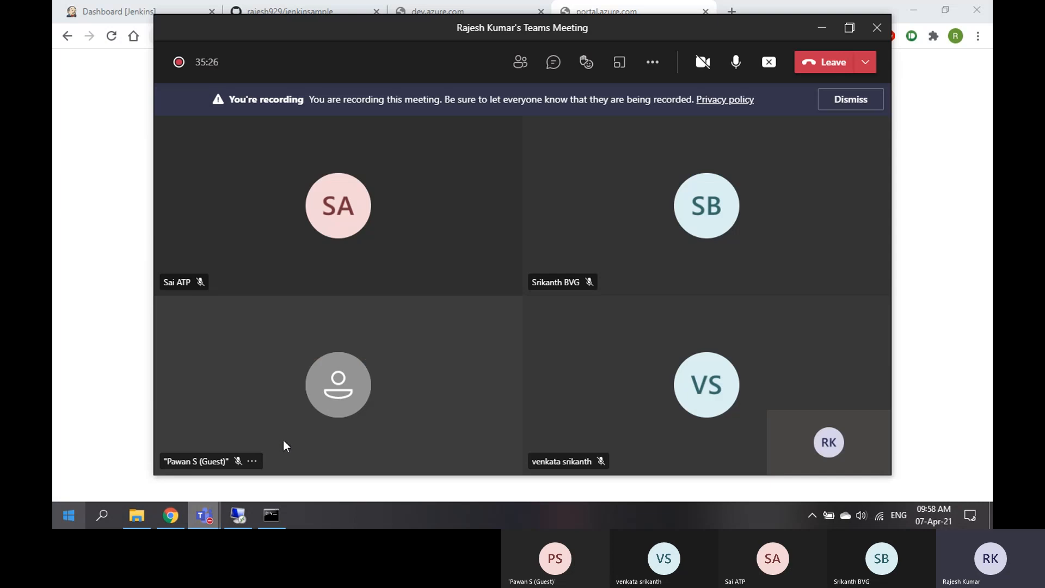
click(824, 30)
click(440, 15)
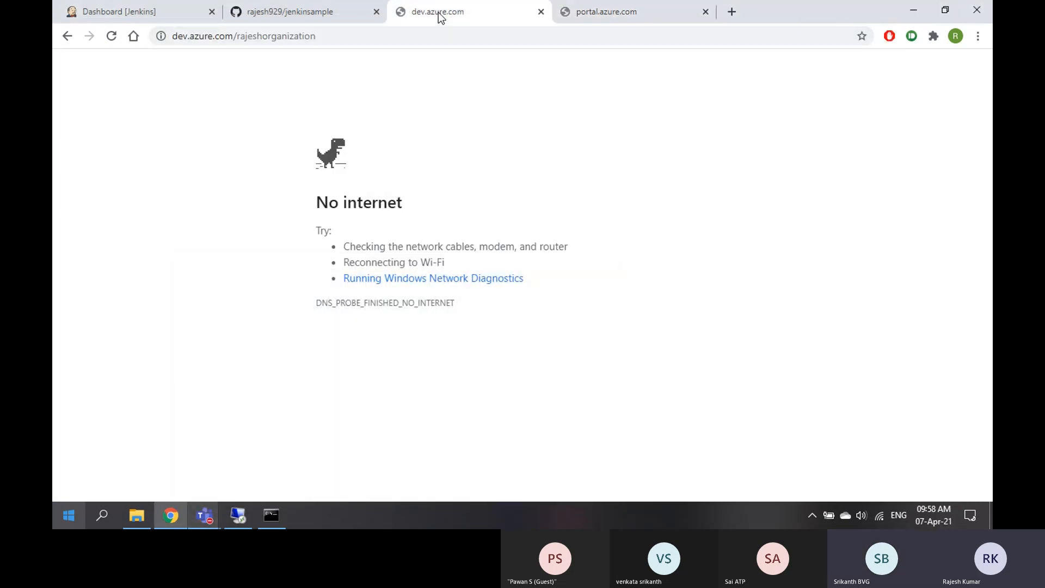
click(397, 43)
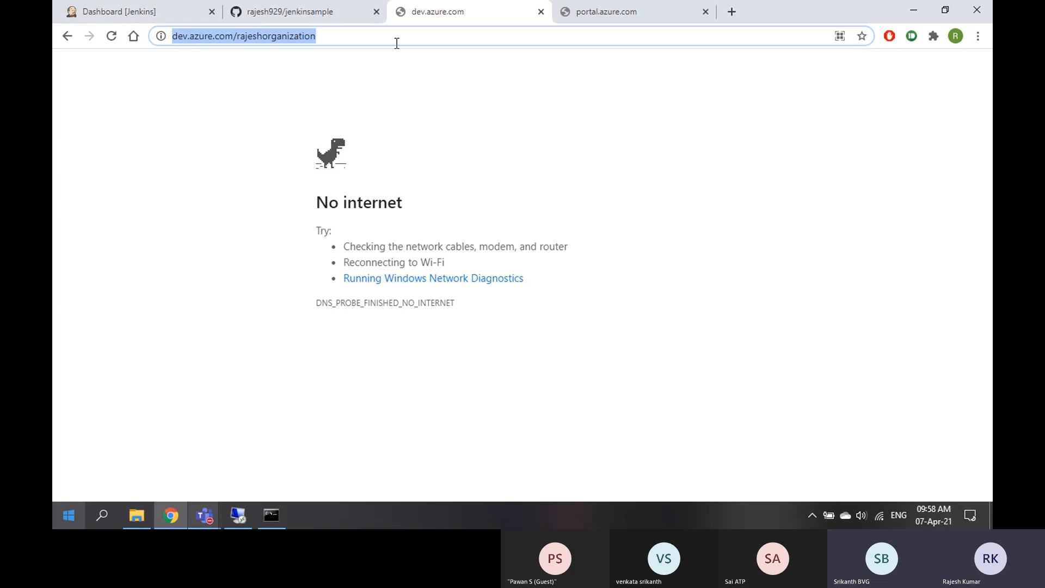
key(Return)
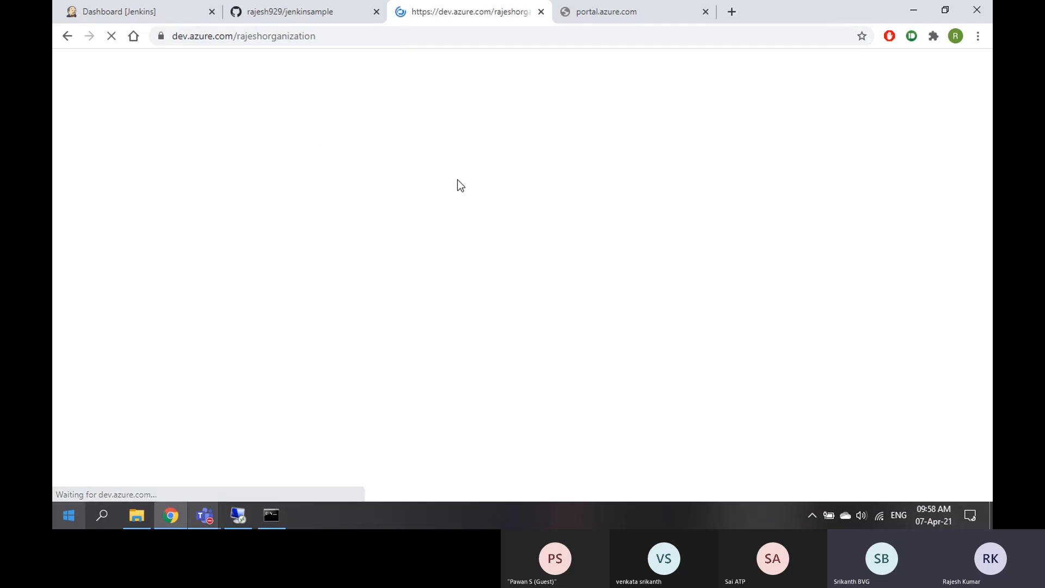
Reload the Azure portal tab and confirm the Azure DevOps projects page loaded
click(608, 15)
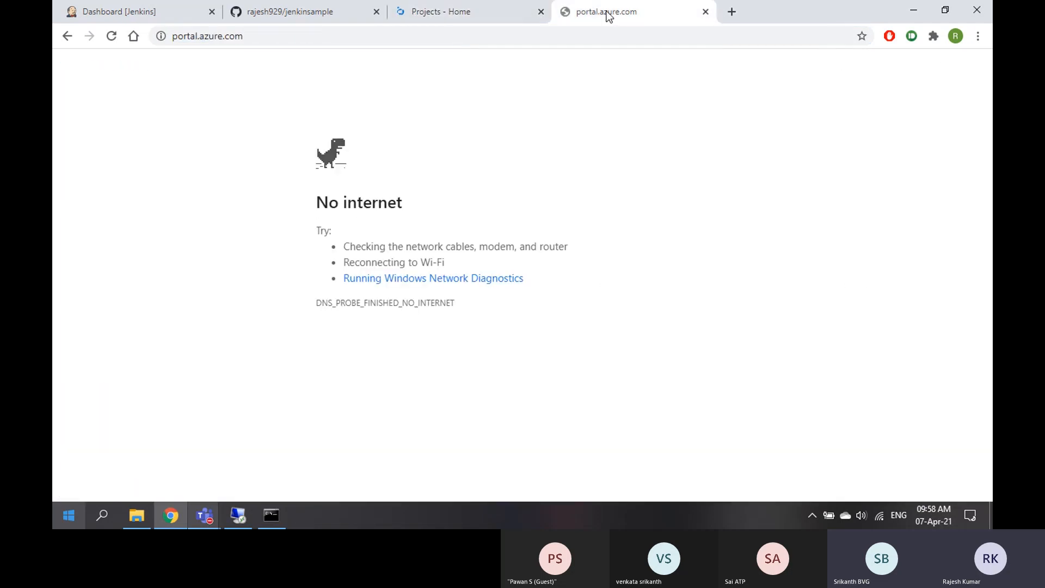
click(518, 37)
key(Return)
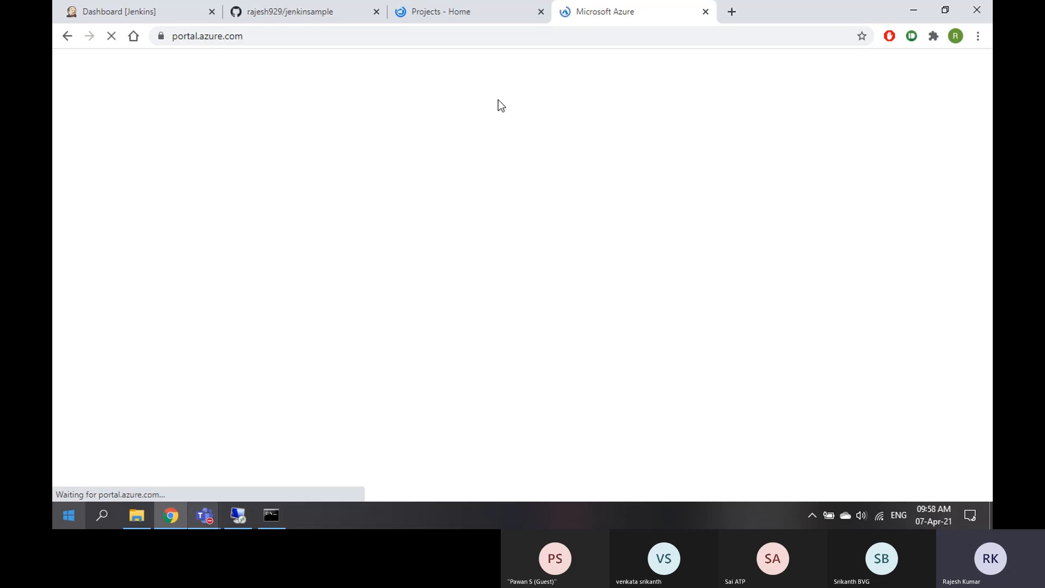
click(455, 13)
click(618, 16)
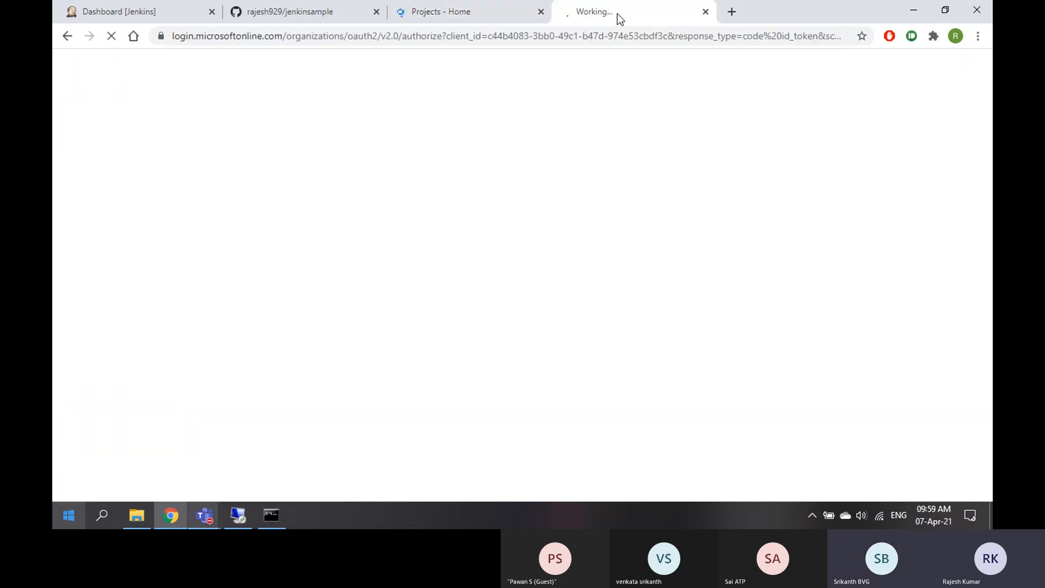
click(425, 15)
Reload the GitHub jenkinsample repository page
click(296, 12)
click(136, 16)
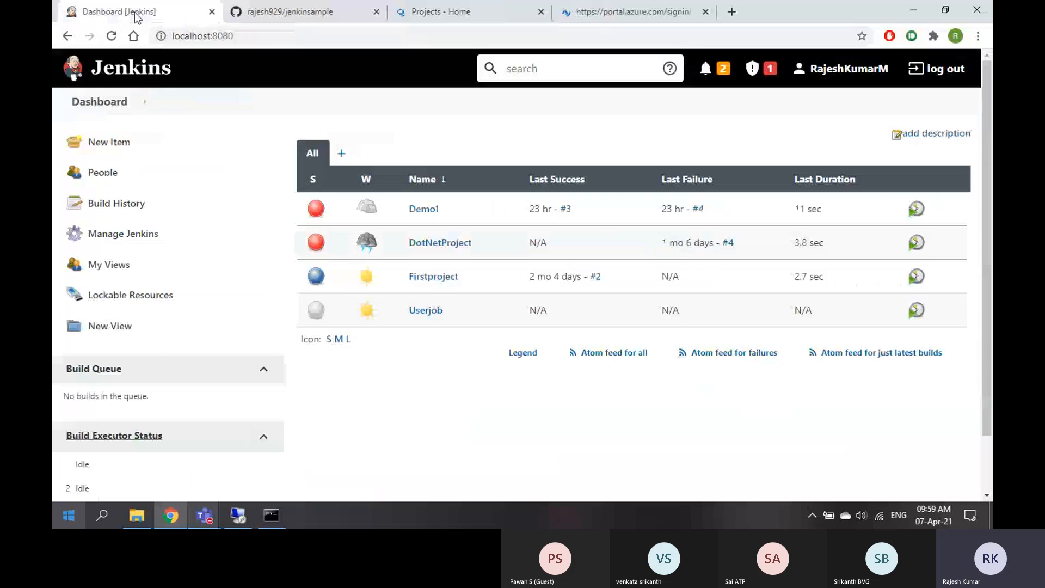
click(283, 12)
click(275, 37)
key(Return)
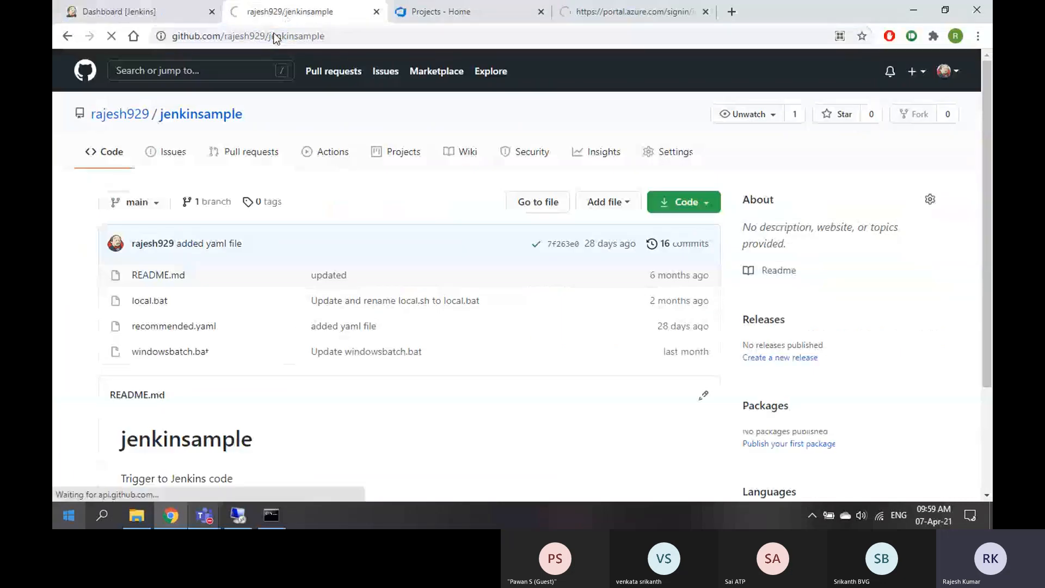
Reload the Jenkins dashboard, then return to the Azure DevOps projects page
click(163, 11)
click(238, 37)
key(Return)
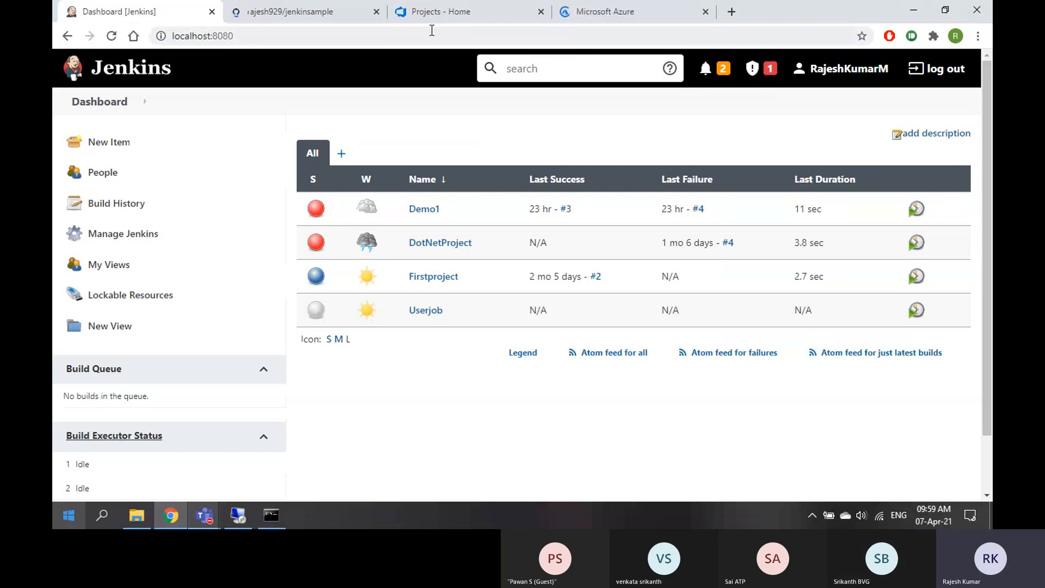
click(464, 13)
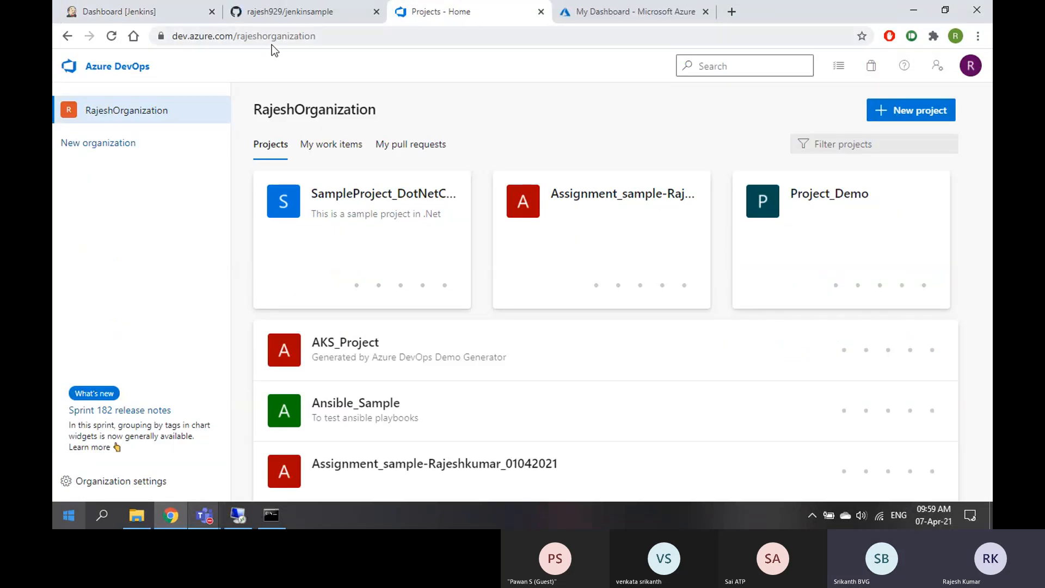
Go to SampleProject_DotNetCore's Pipelines and open the SampleWeb_BuildPipeline runs list
click(412, 238)
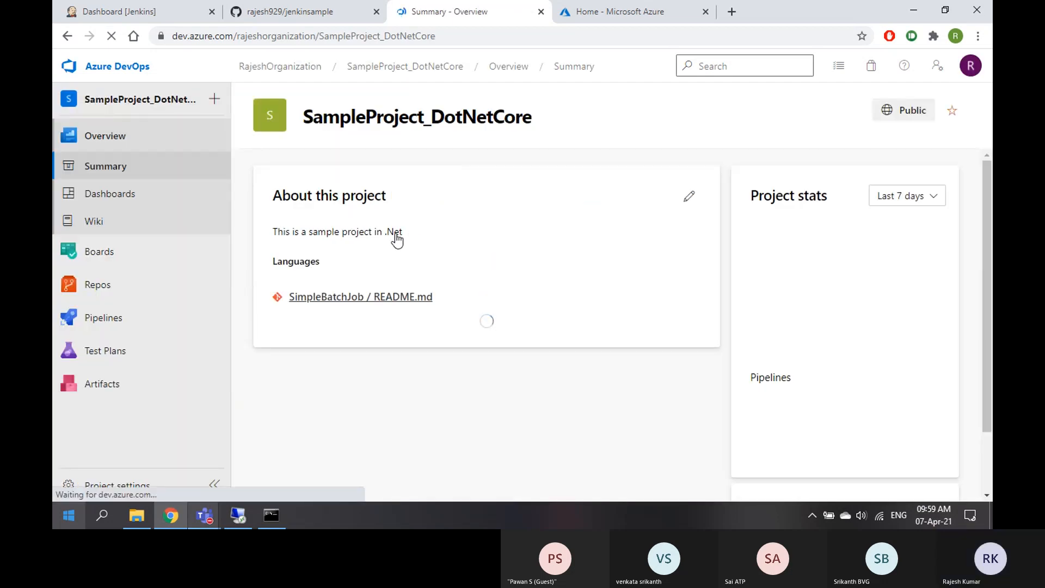
click(104, 318)
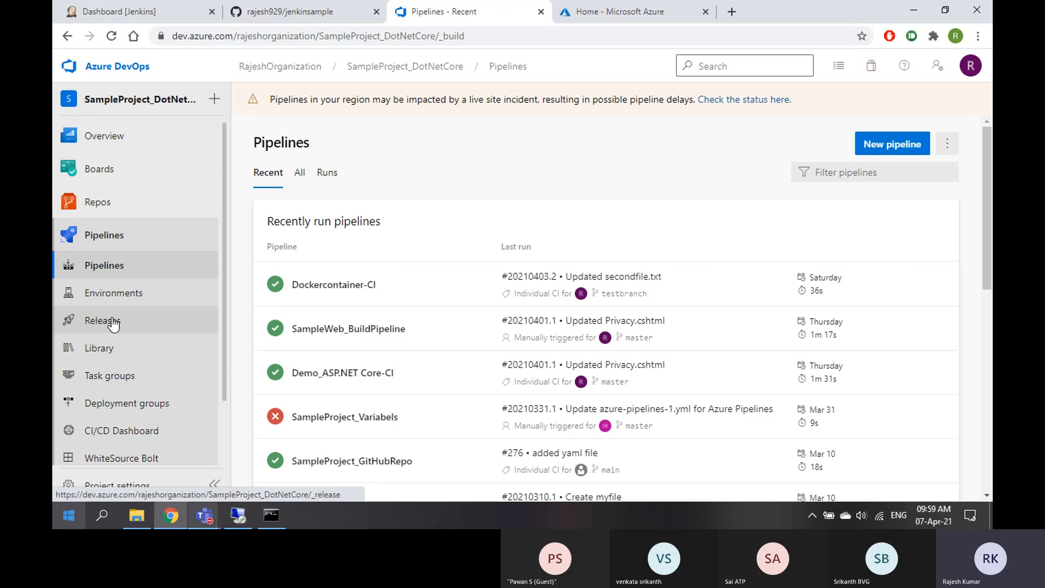
click(413, 341)
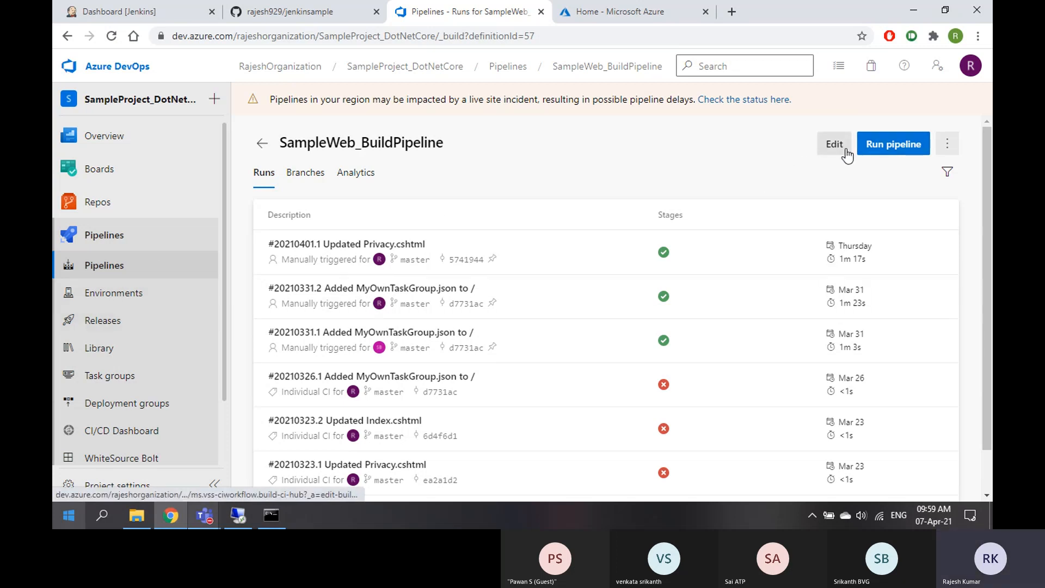
click(867, 147)
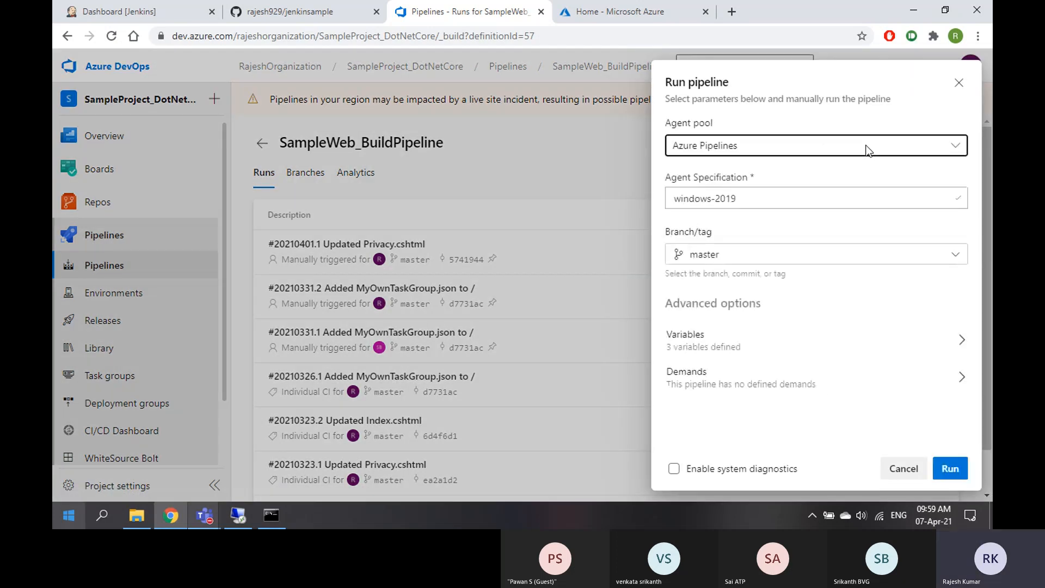
drag(669, 127, 724, 127)
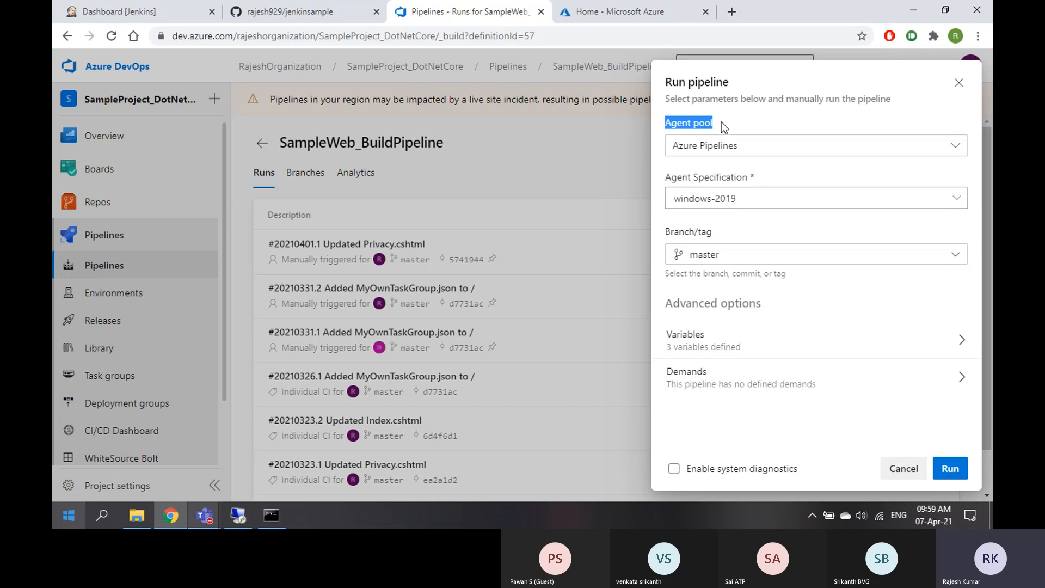
click(742, 144)
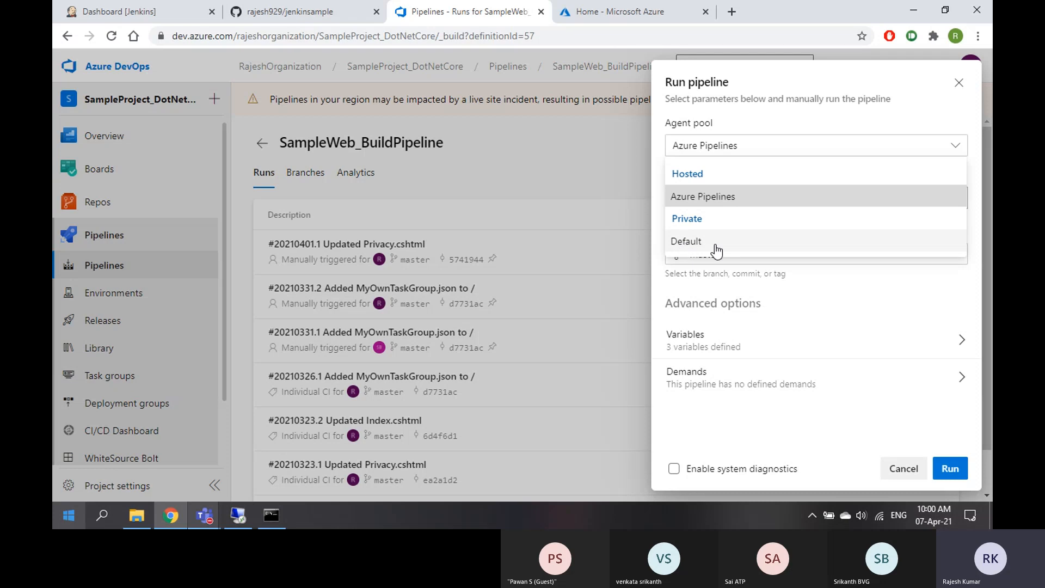
click(960, 85)
click(961, 85)
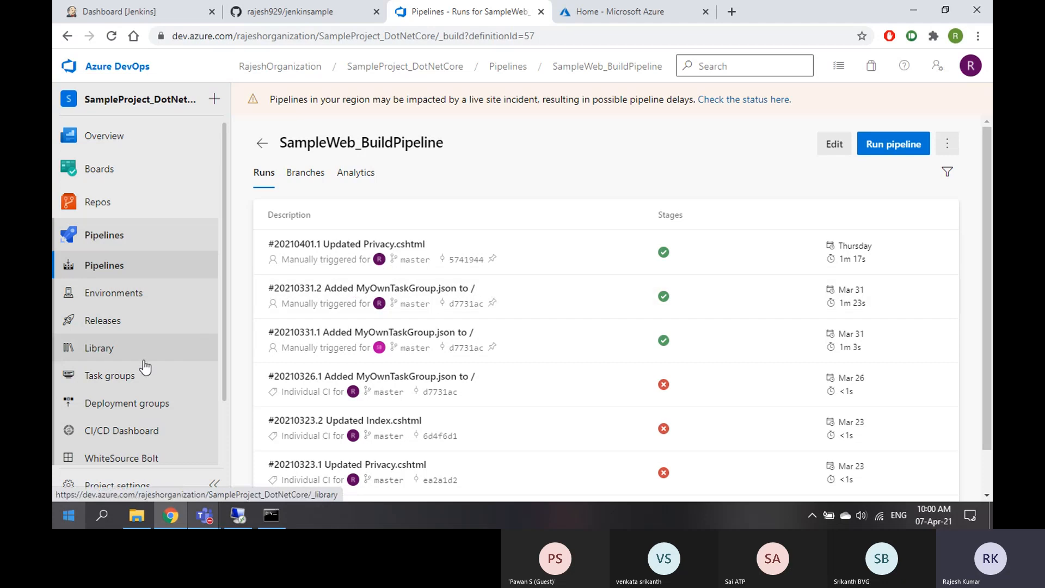
Go via Project settings to Agent pools and view the Default pool's empty Agents tab
scroll(144, 365, down, 2)
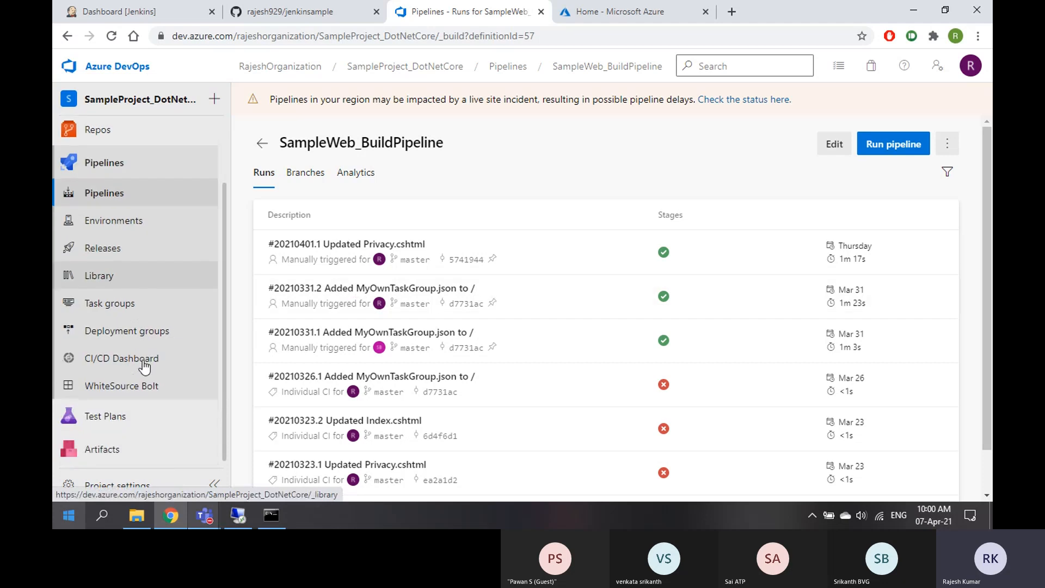
click(135, 493)
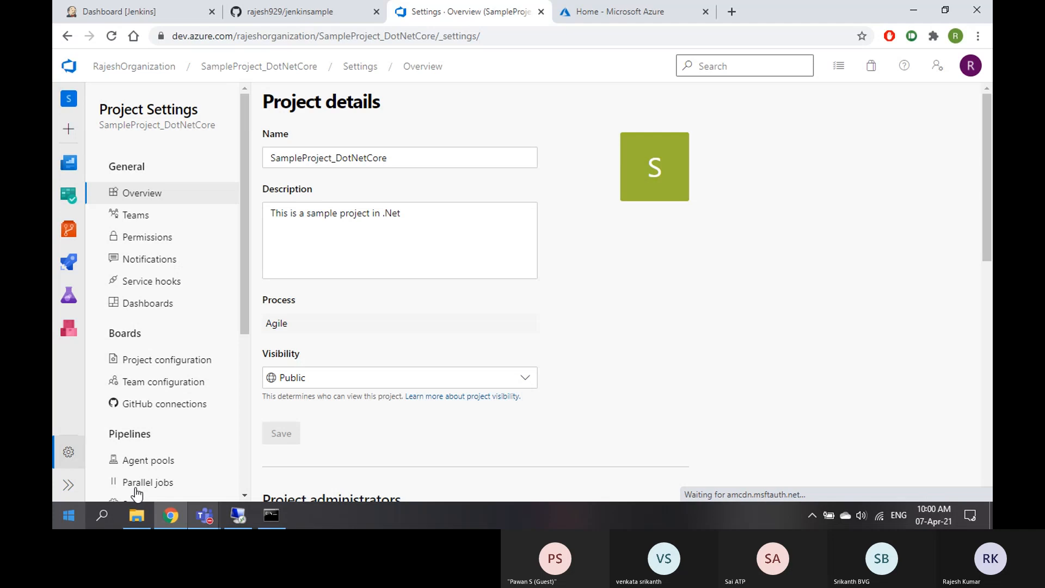
scroll(156, 420, down, 2)
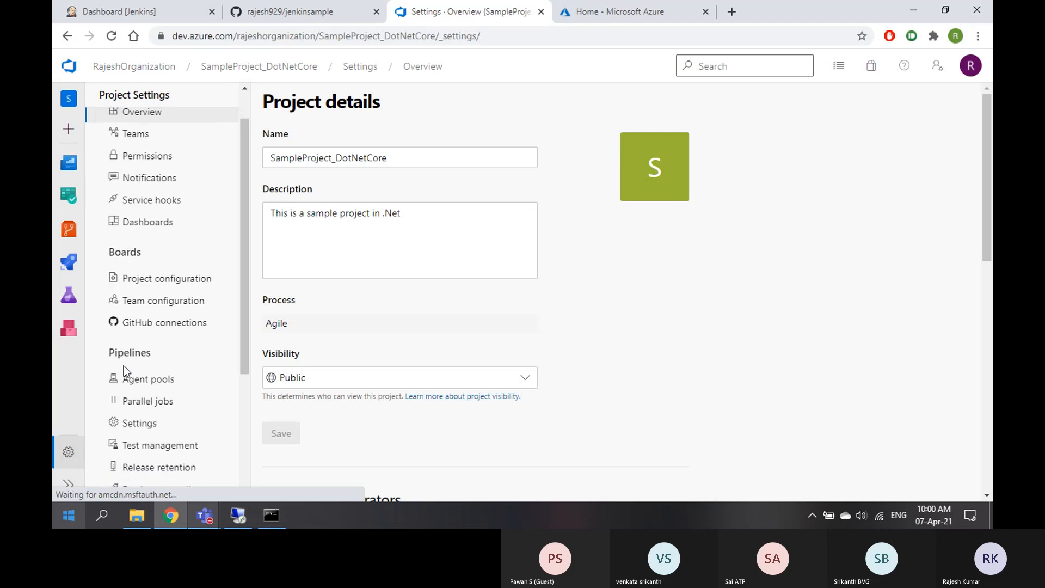
click(149, 387)
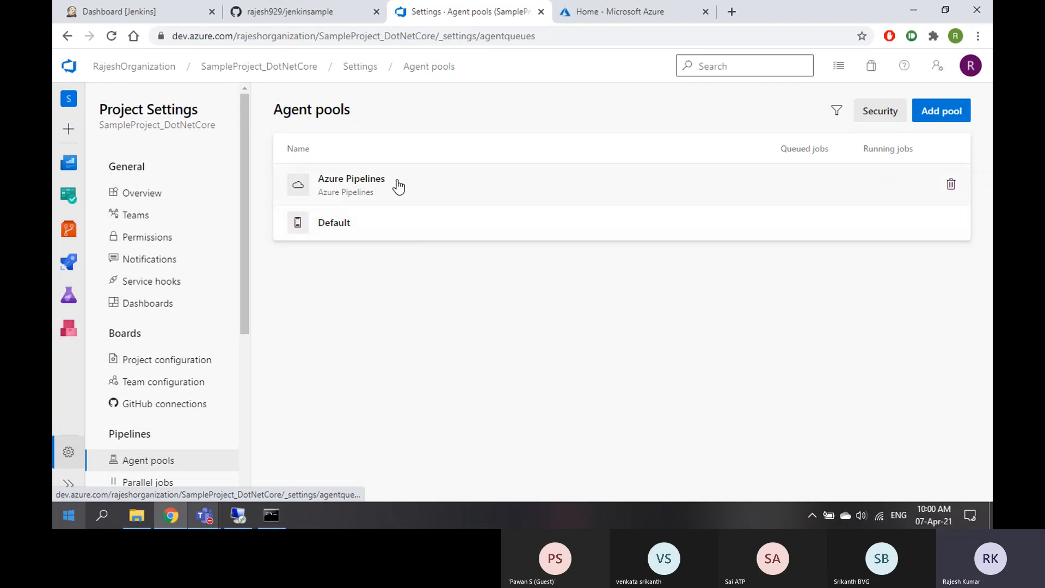
click(374, 234)
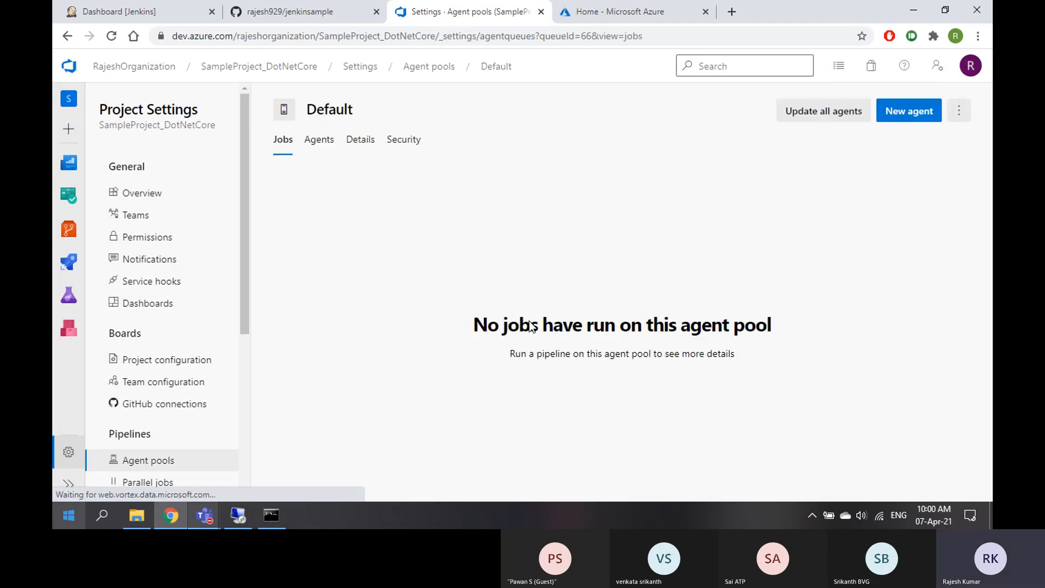
click(319, 148)
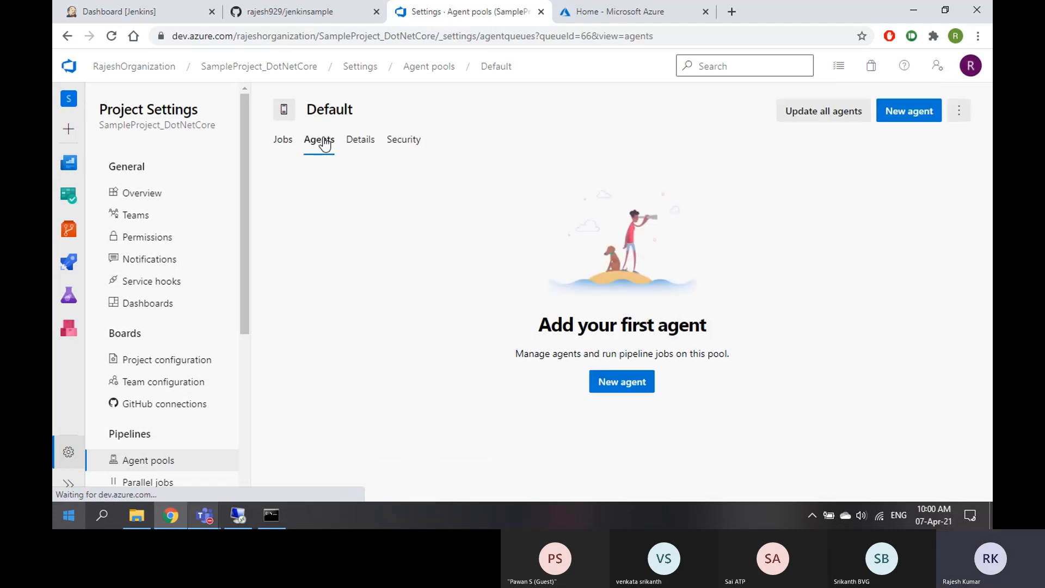
drag(535, 324, 730, 320)
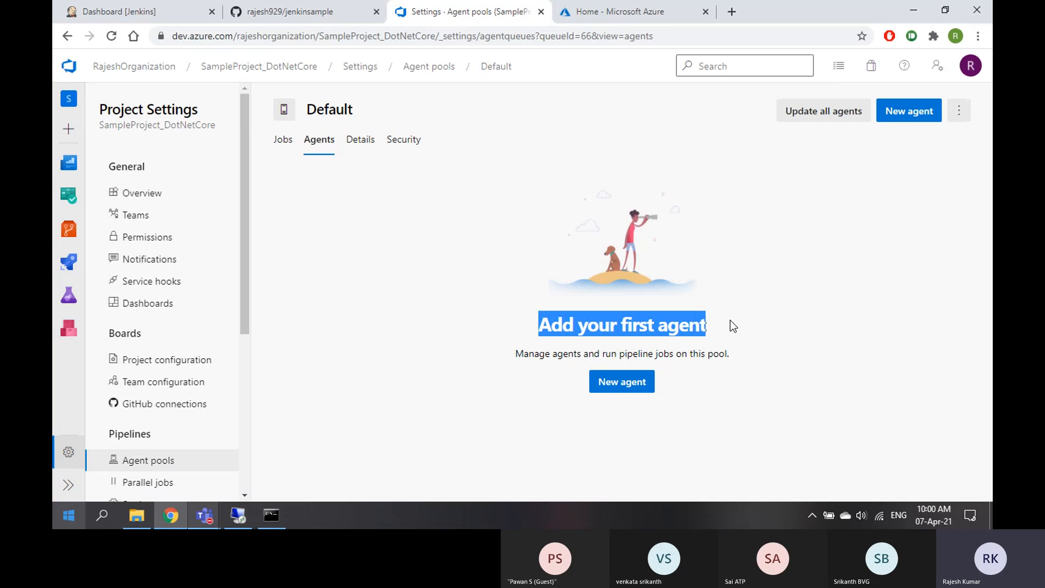
Return to the Agent pools list showing Azure Pipelines and Default
click(146, 464)
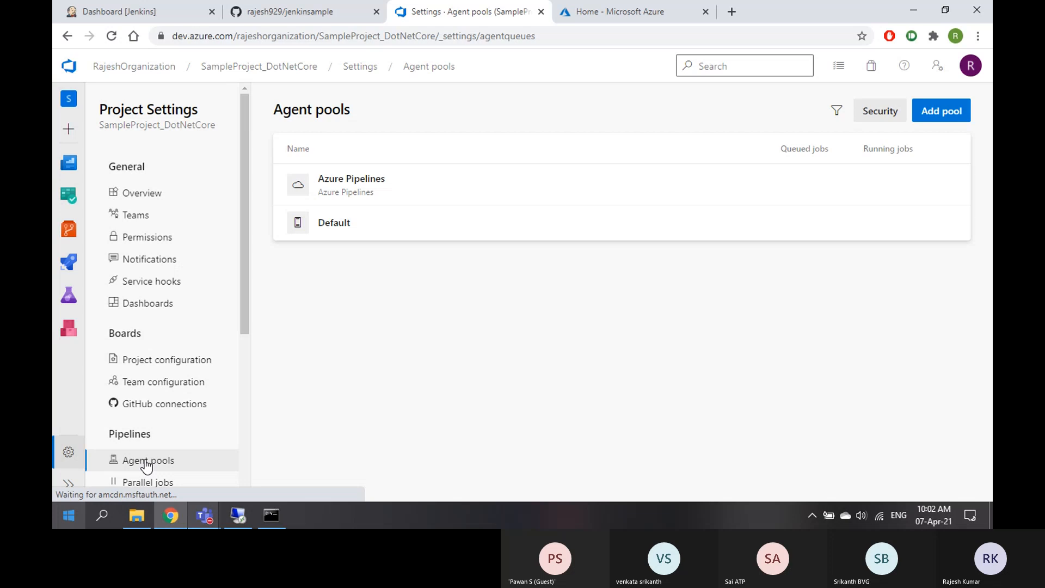
click(384, 233)
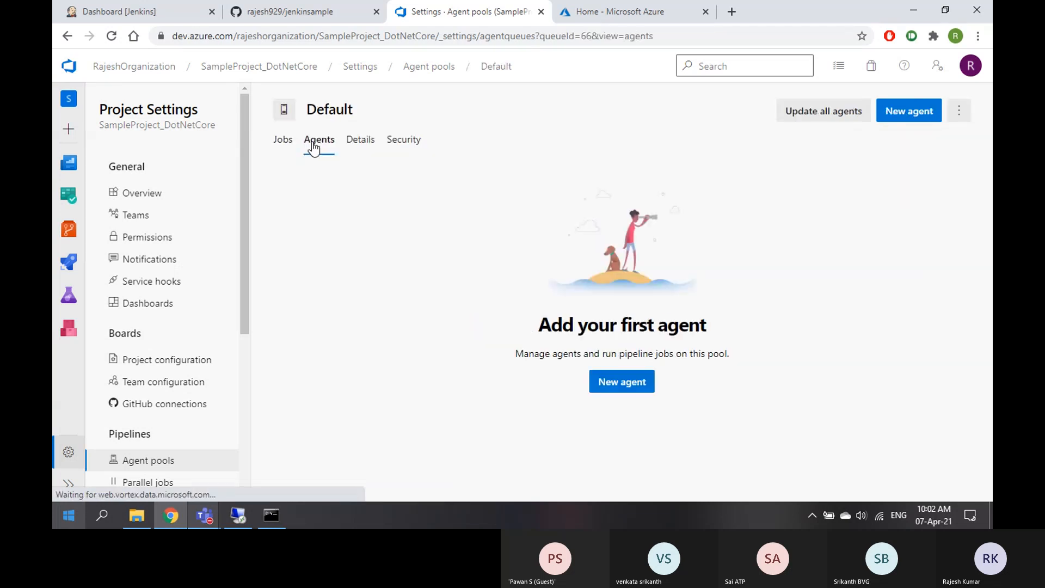
click(142, 465)
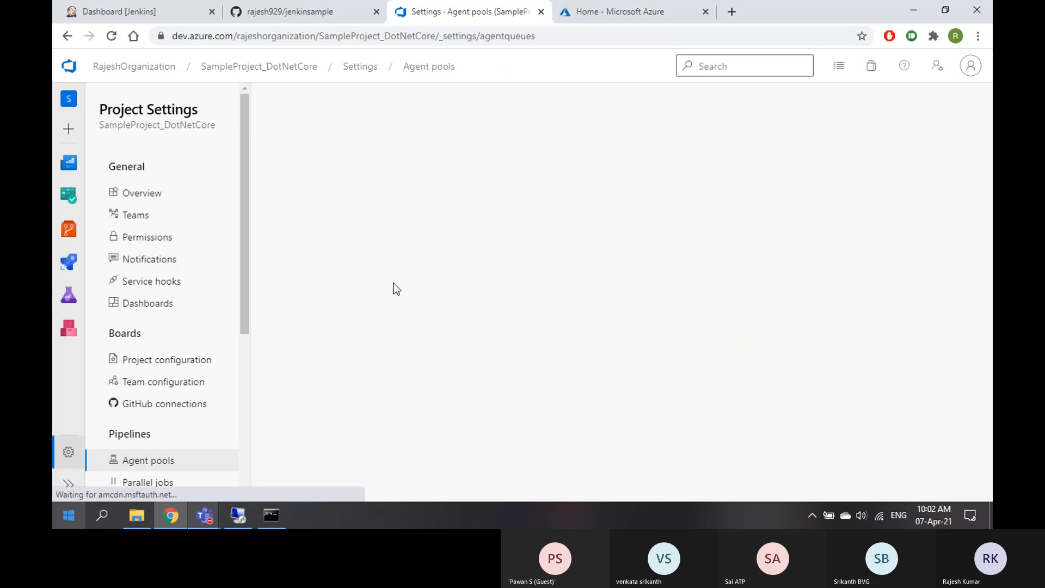
click(433, 196)
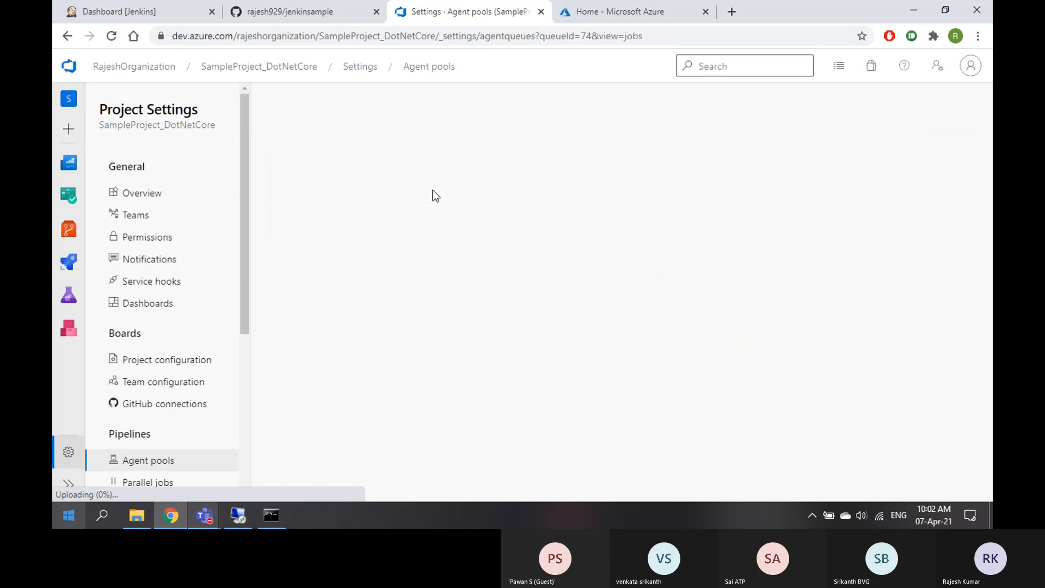
scroll(481, 329, down, 4)
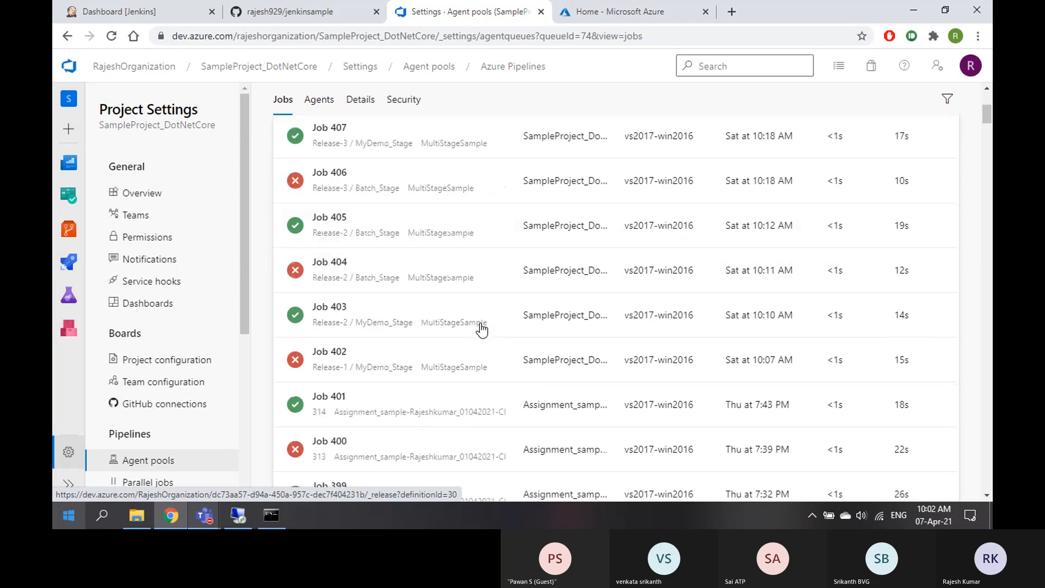
scroll(479, 327, down, 14)
scroll(479, 327, up, 19)
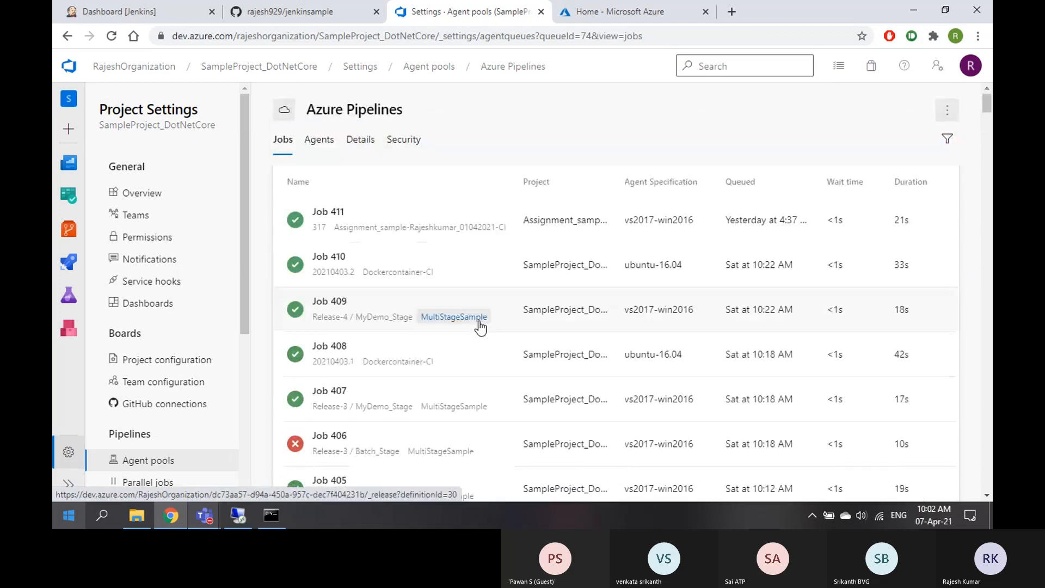
click(319, 139)
scroll(466, 366, down, 3)
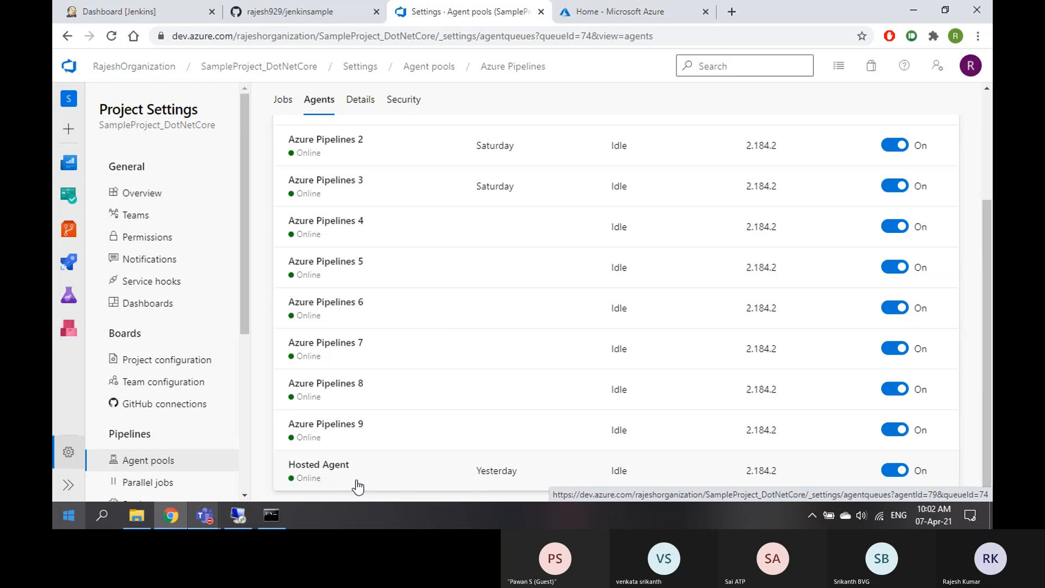
scroll(381, 329, up, 3)
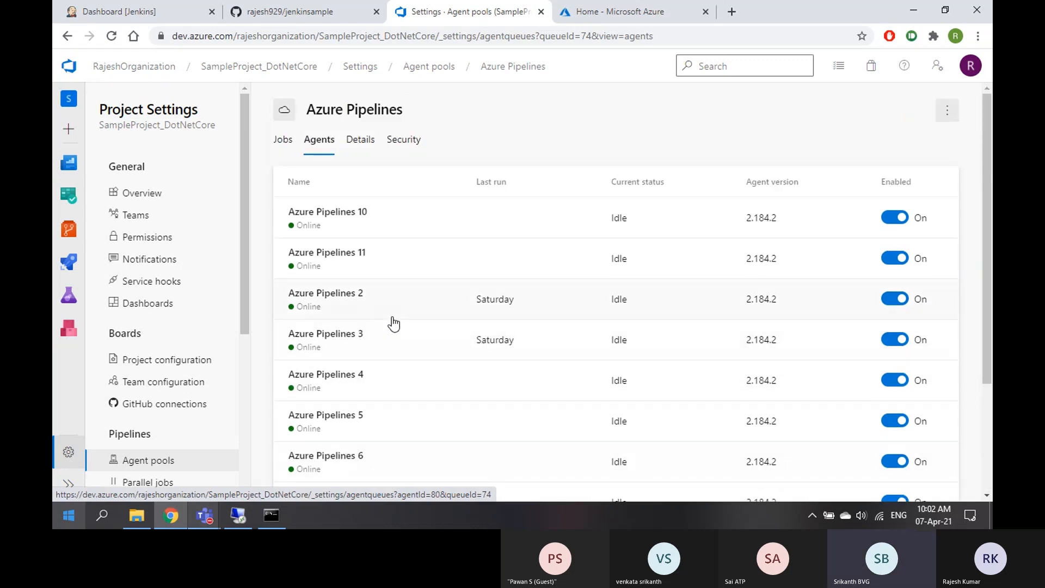
scroll(394, 324, down, 3)
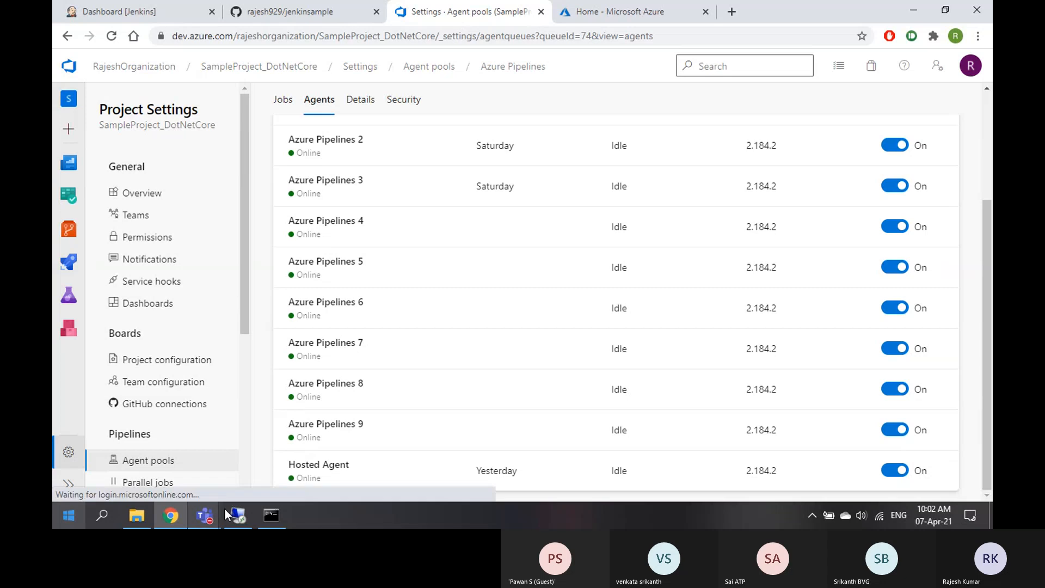
click(205, 516)
click(357, 437)
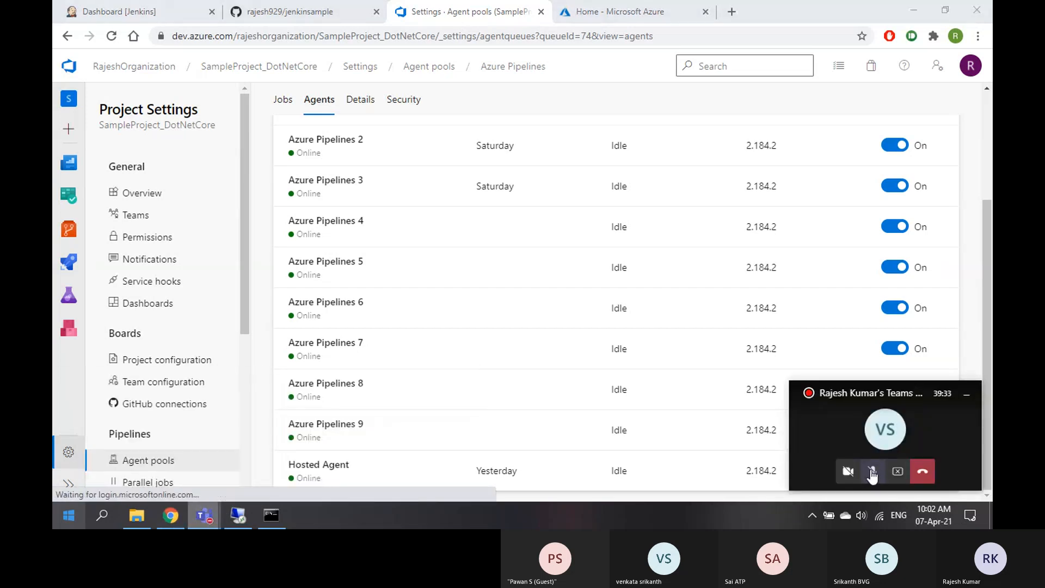
click(872, 472)
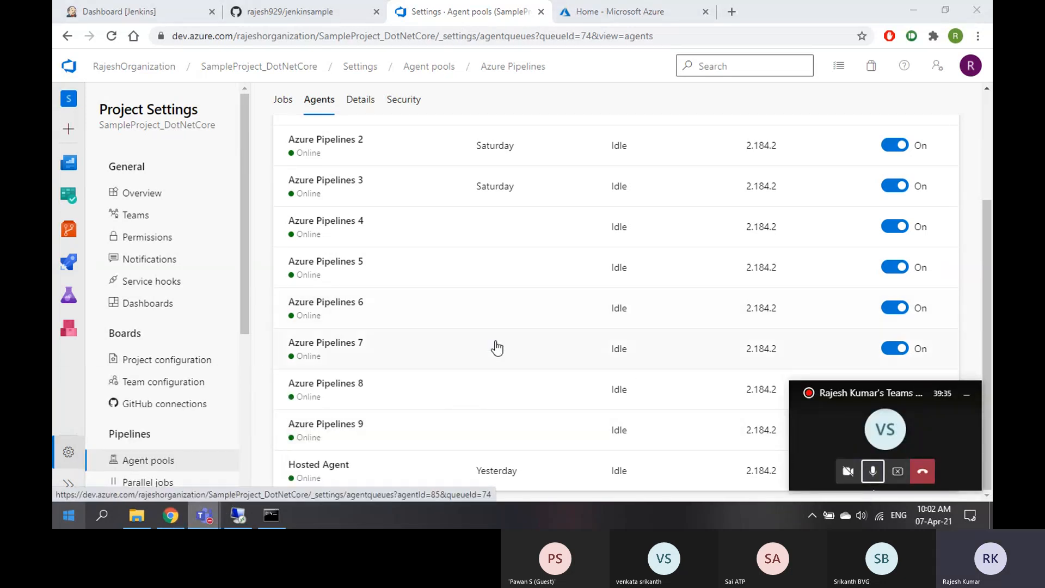
scroll(497, 348, up, 3)
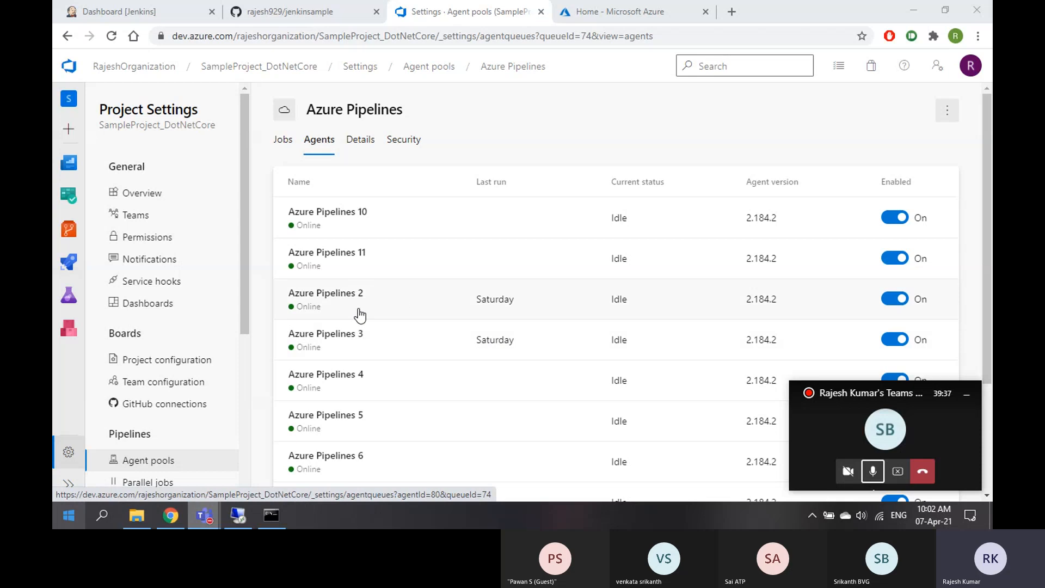
click(967, 396)
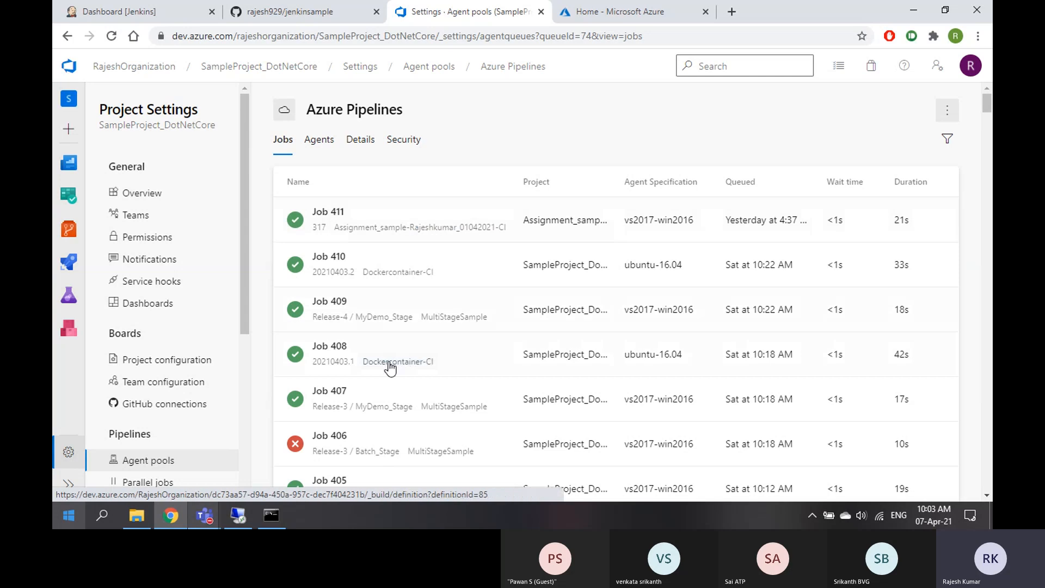
click(317, 140)
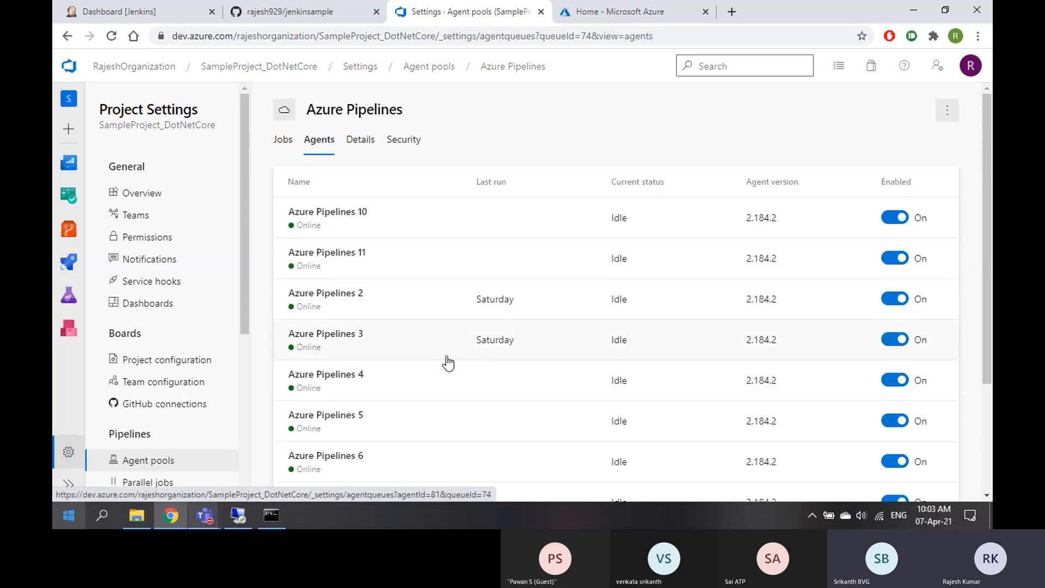
scroll(448, 363, down, 3)
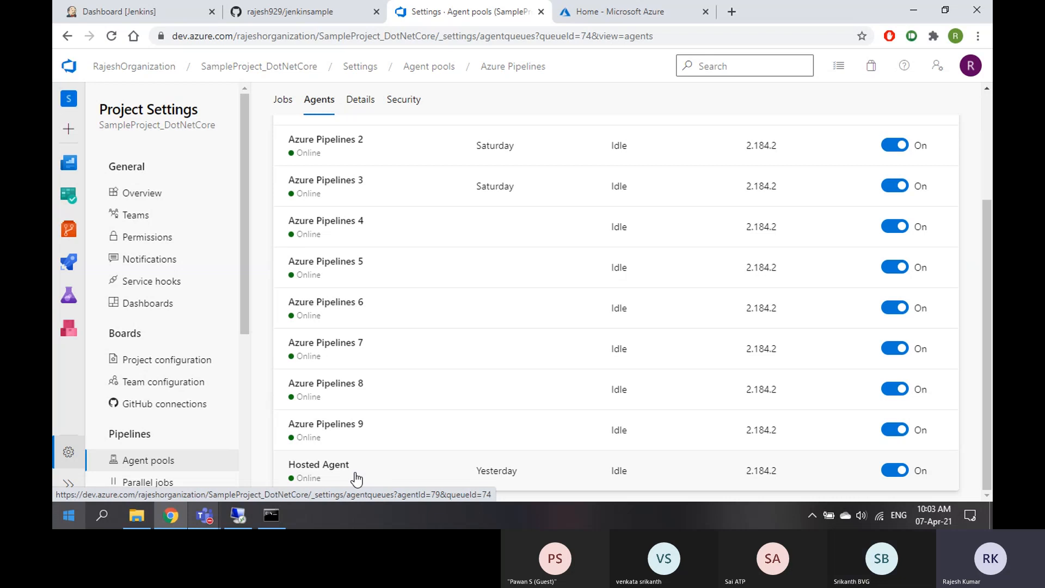
scroll(423, 321, up, 3)
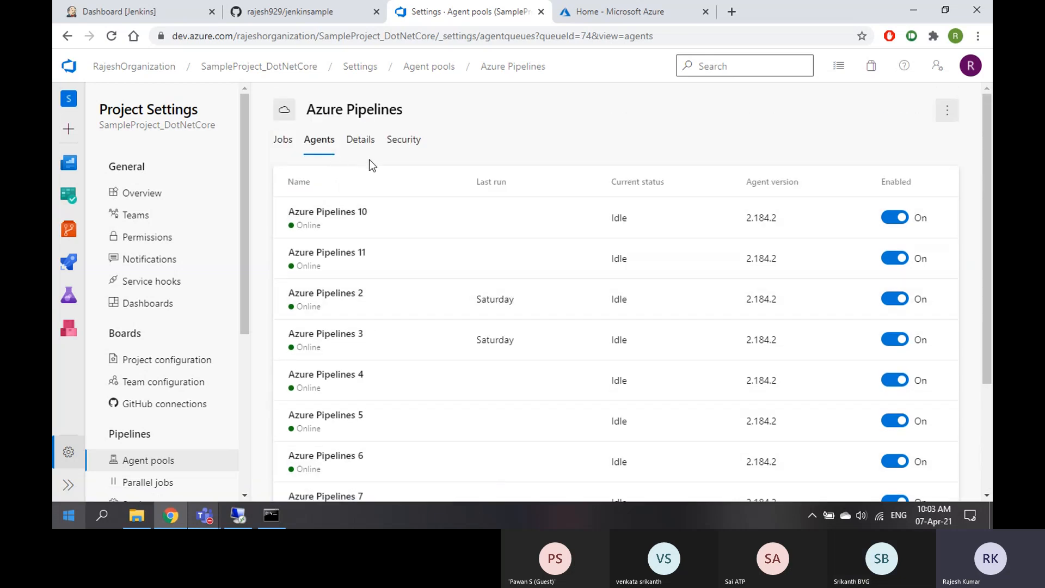
click(147, 460)
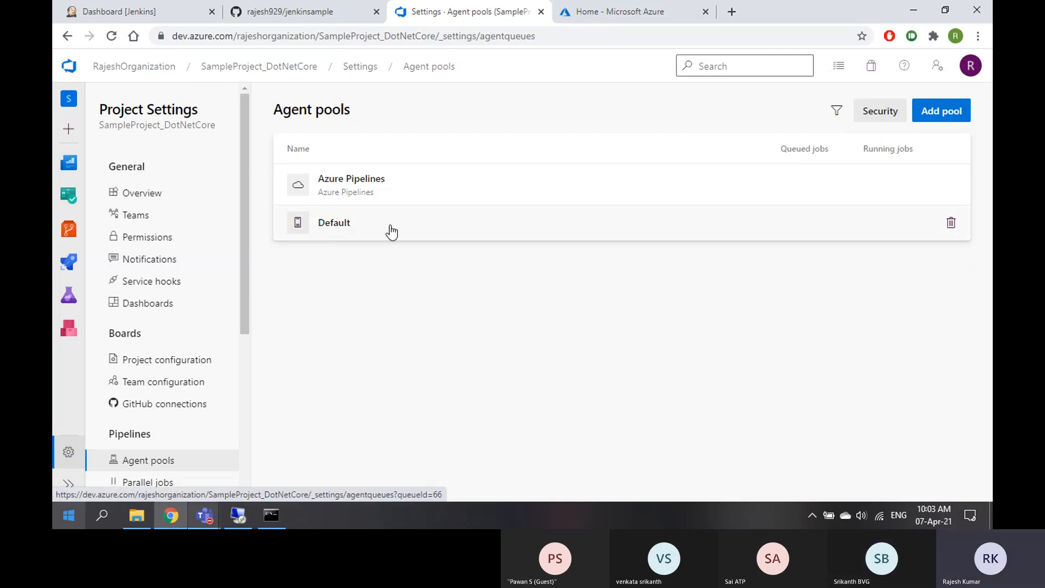
Add a Self-hosted agent pool named 'MyPool'
click(941, 117)
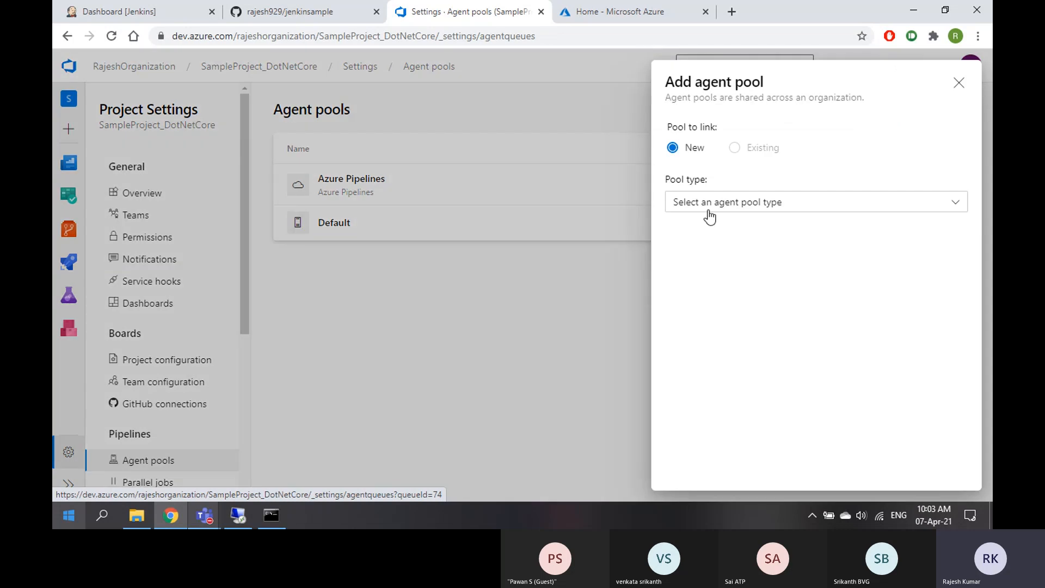
click(728, 206)
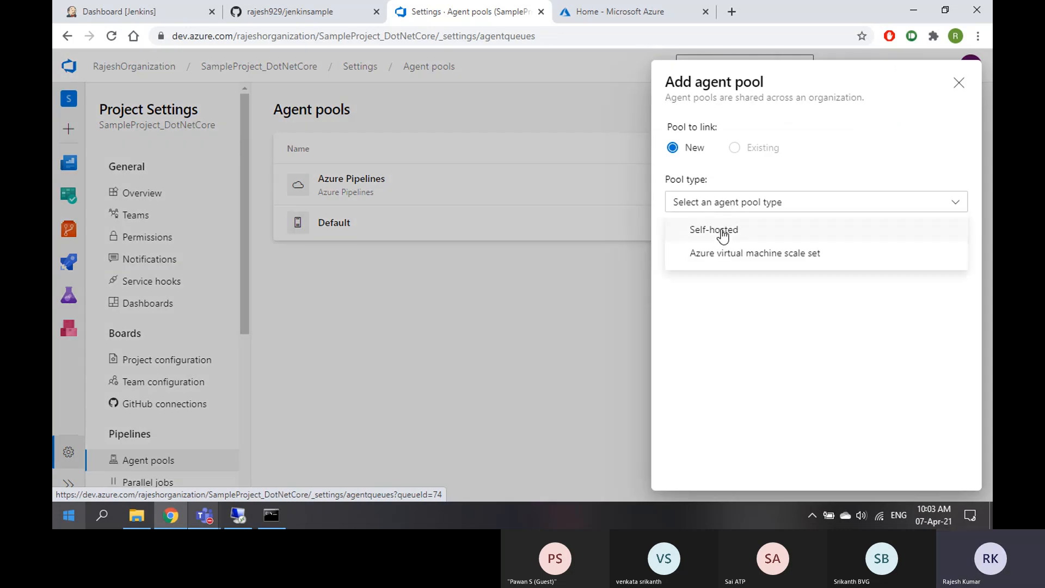
click(722, 231)
click(728, 210)
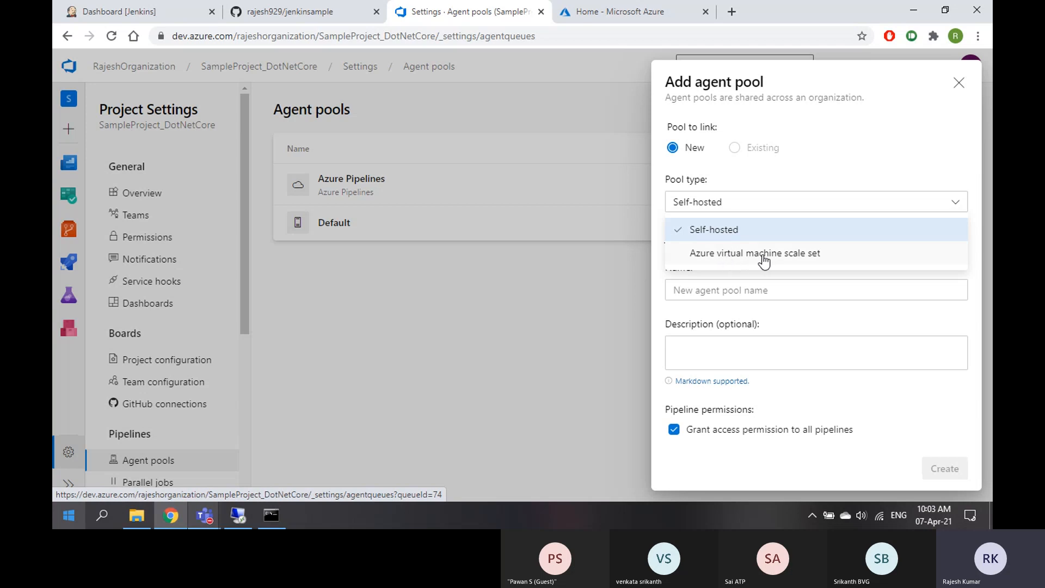
click(726, 231)
click(703, 289)
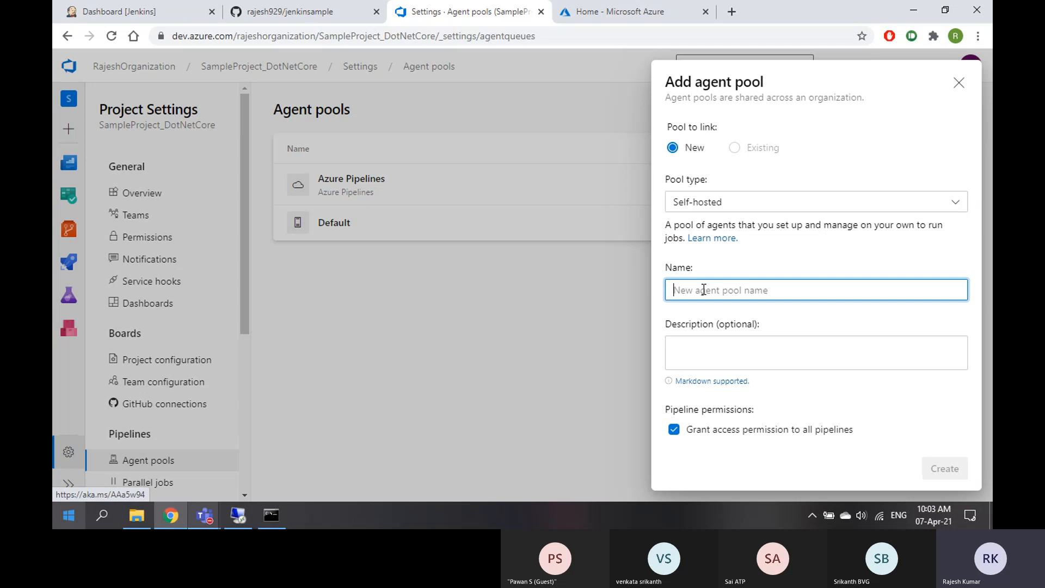
text(MyPool)
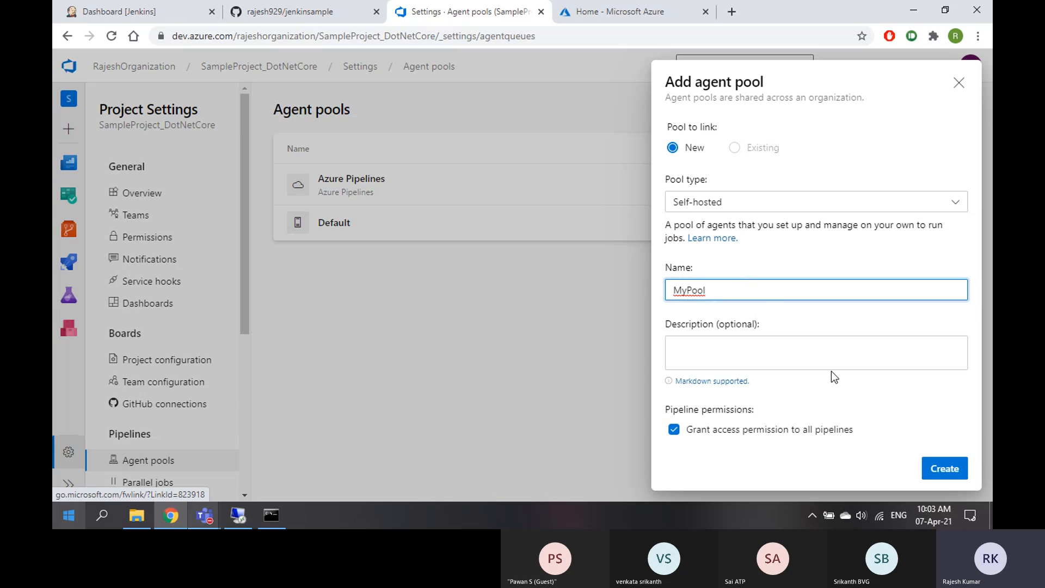
click(948, 469)
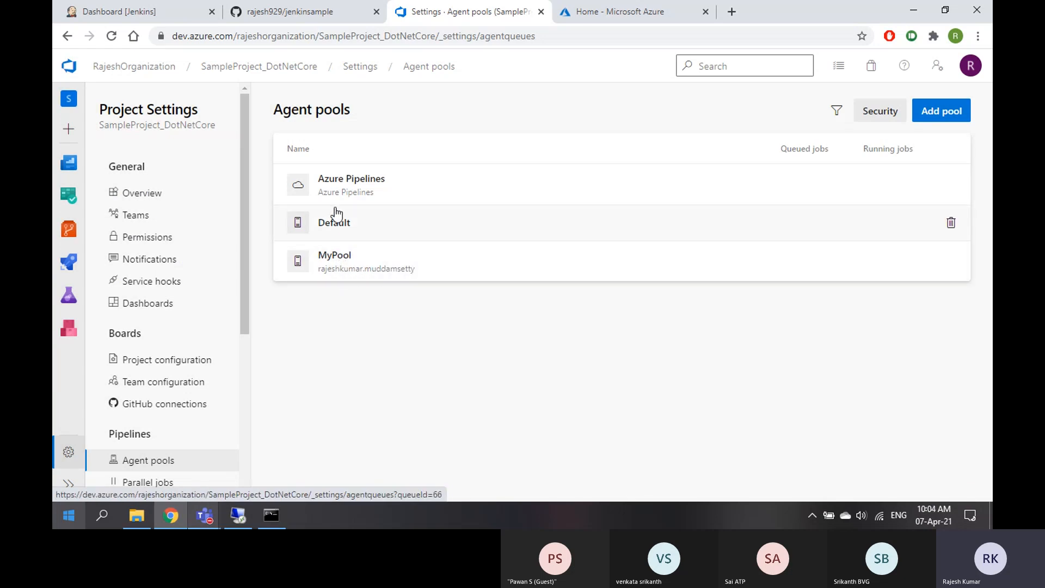
Open MyPool's Agents tab and start adding a new agent
click(448, 267)
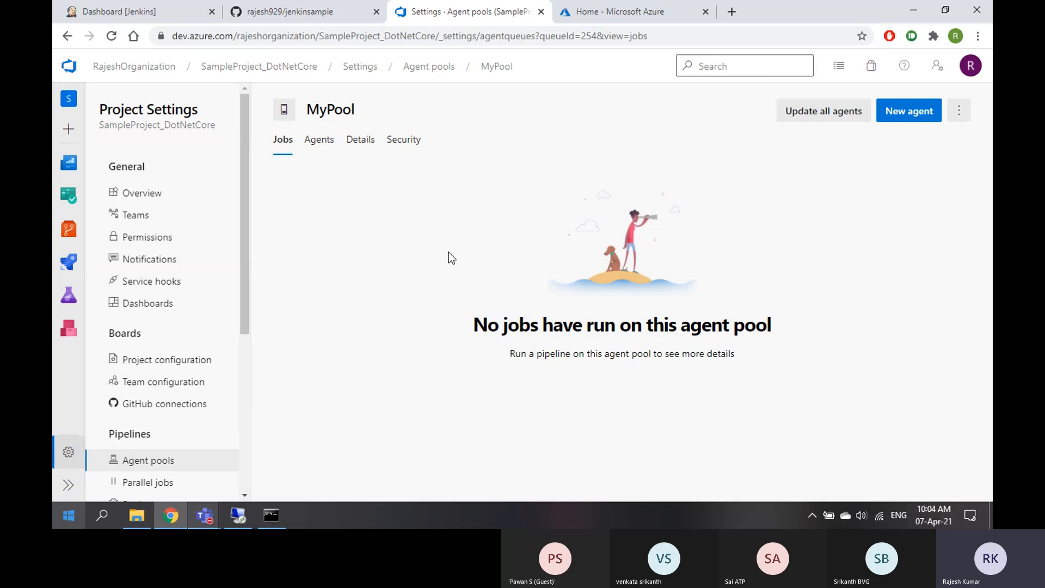
click(319, 143)
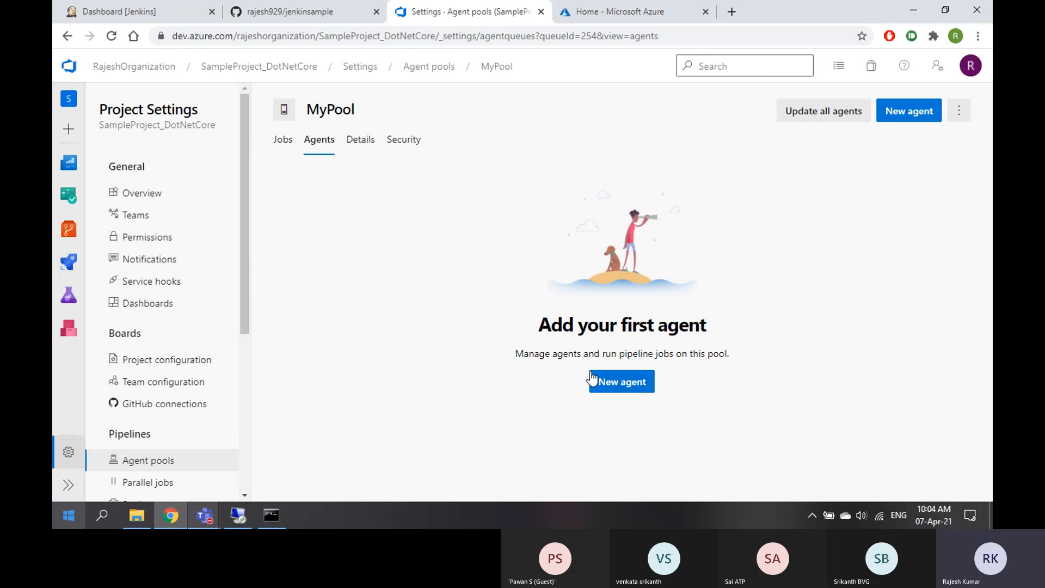
click(622, 387)
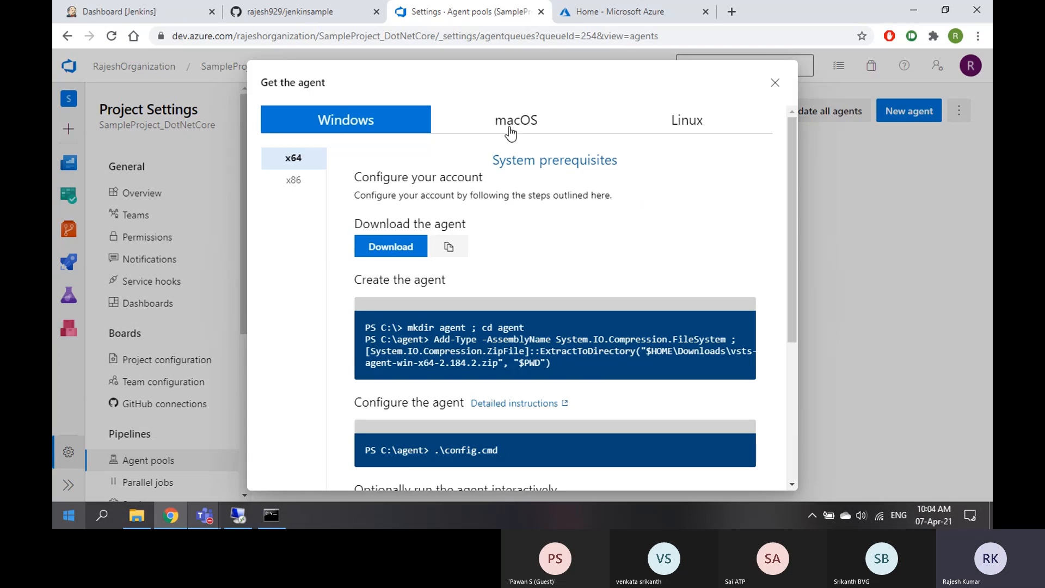
Compare the macOS, Linux and Windows setup commands, settling on Windows
click(510, 125)
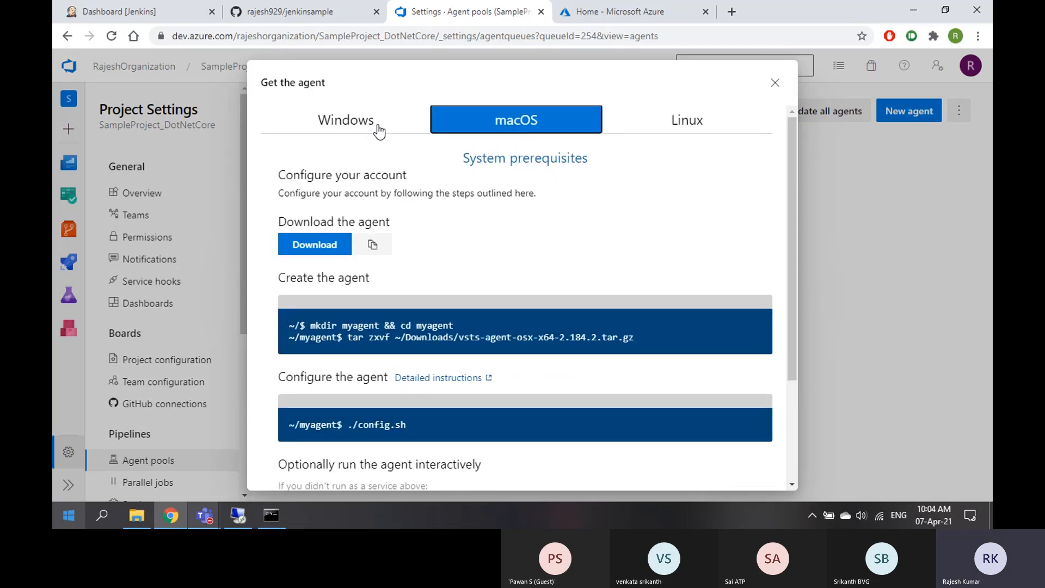
click(349, 128)
click(534, 123)
click(690, 123)
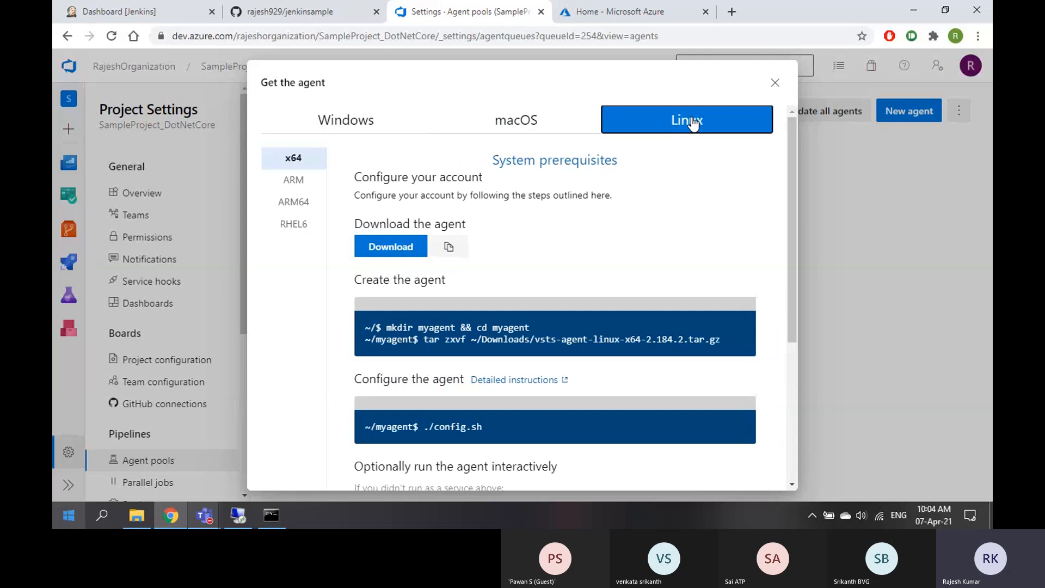
click(534, 121)
click(355, 122)
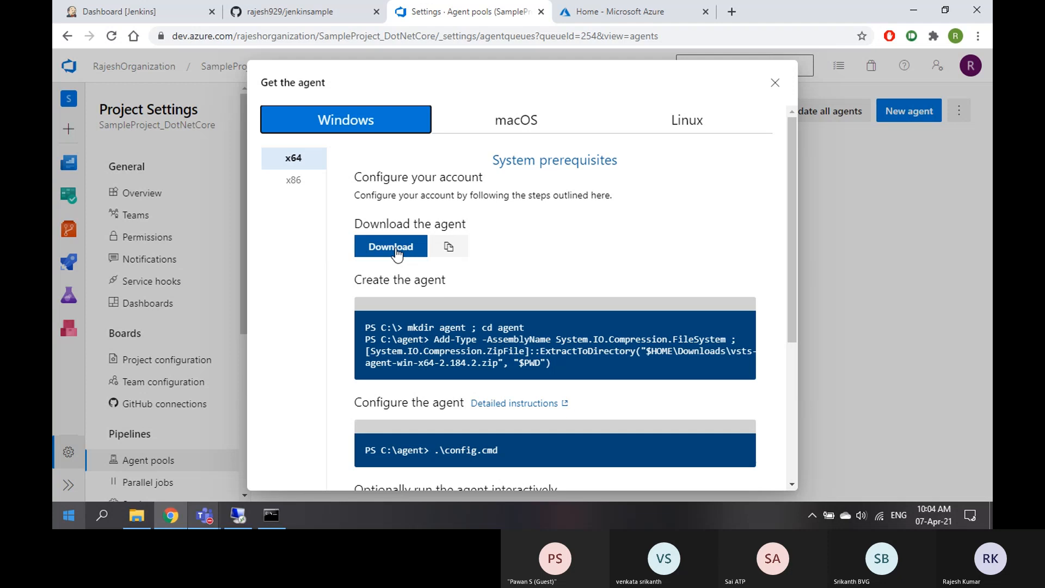
In File Explorer, navigate to the Softwares folder on Local Disk (E:)
click(132, 527)
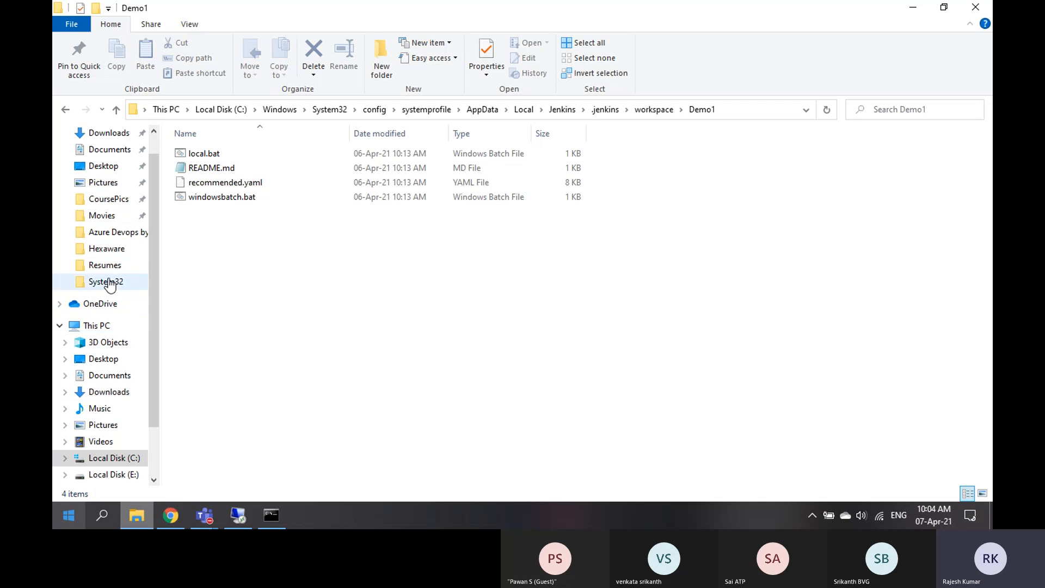
click(167, 110)
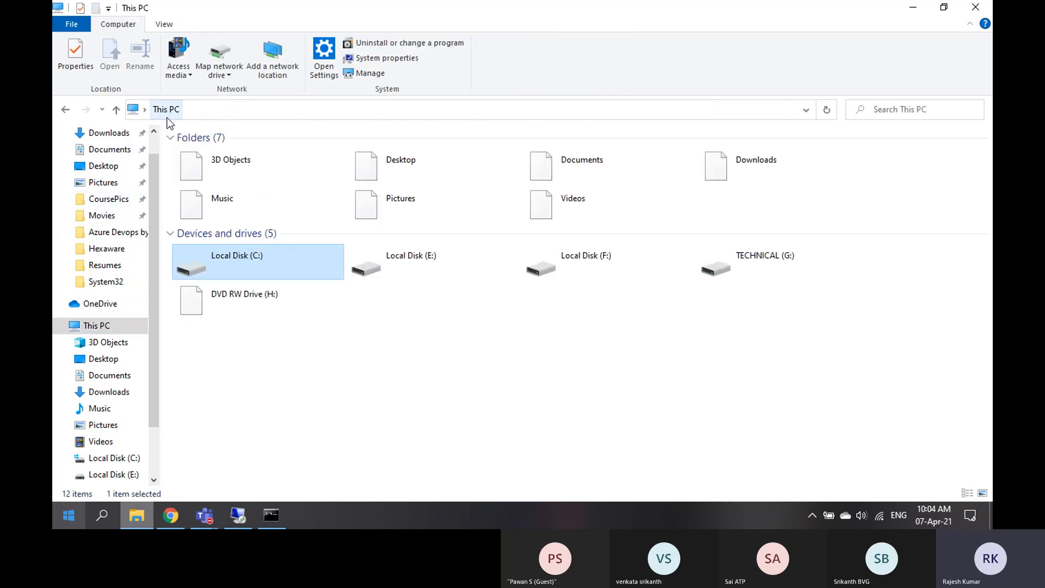
double_click(434, 260)
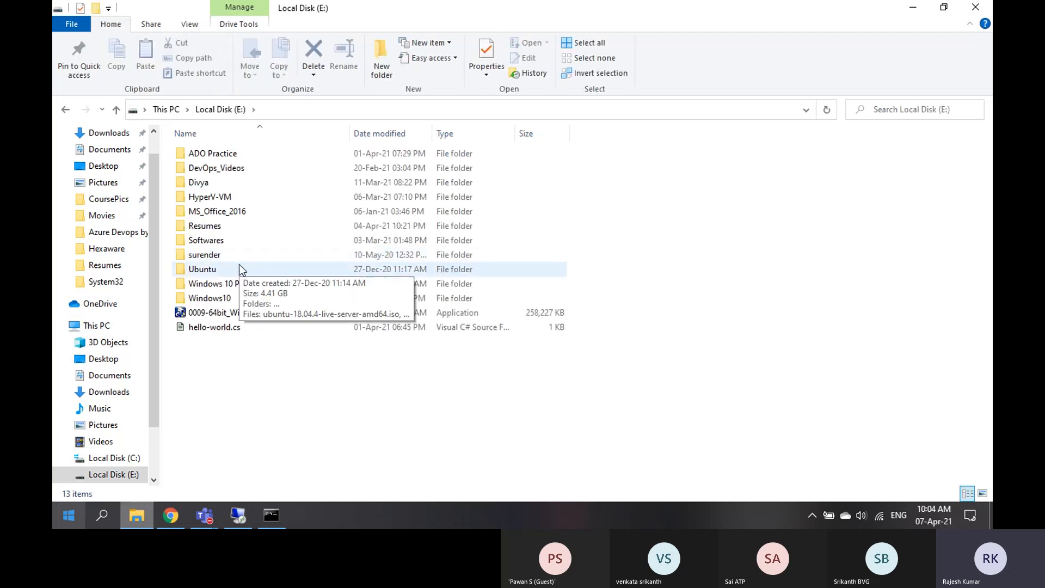
double_click(229, 243)
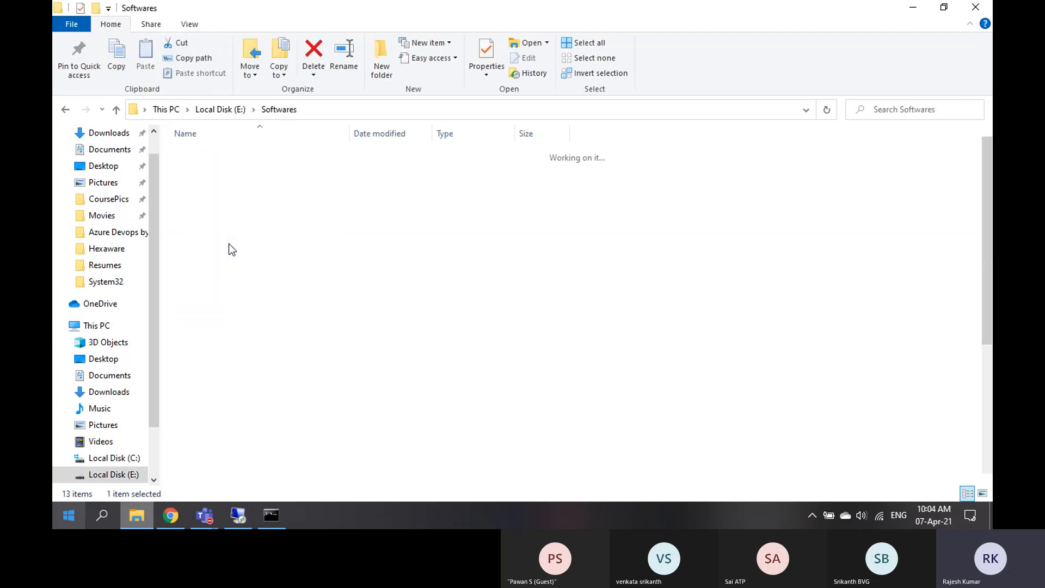
scroll(279, 265, down, 5)
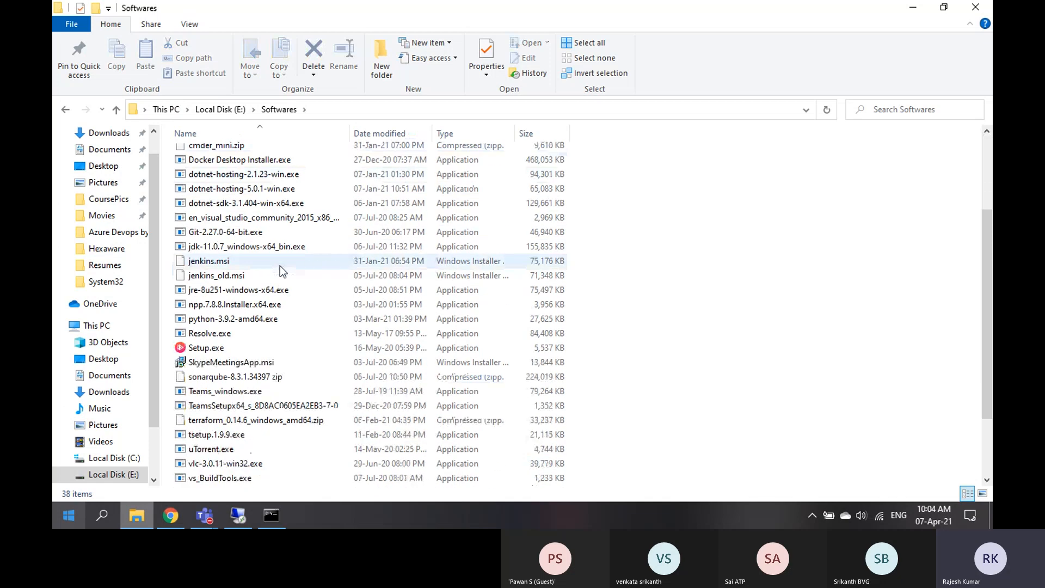
Select vsts-agent-win-x64-2.181.2.zip, leaving its name unchanged, and choose Extract All
click(280, 436)
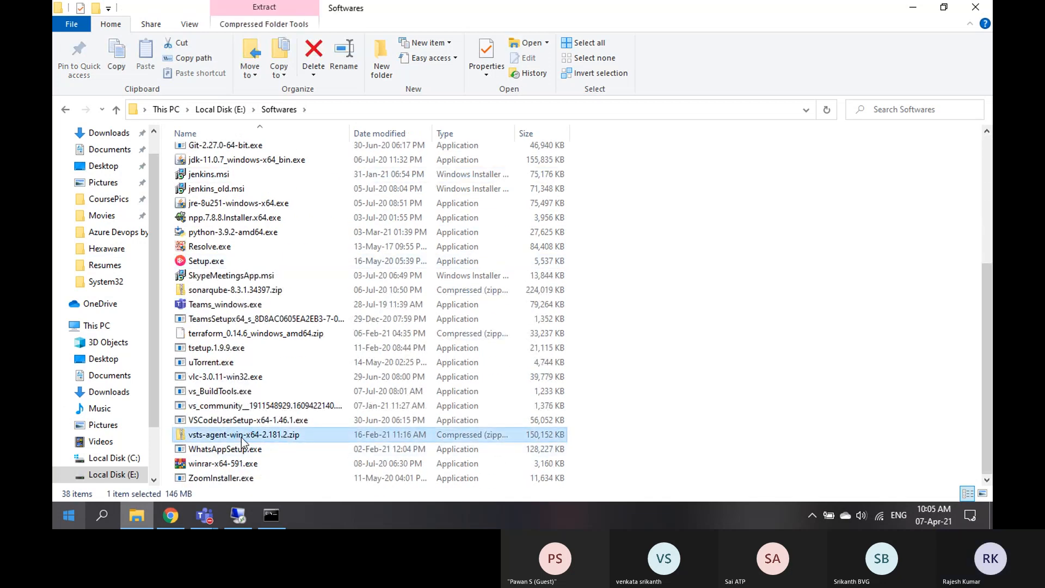
click(273, 435)
click(272, 435)
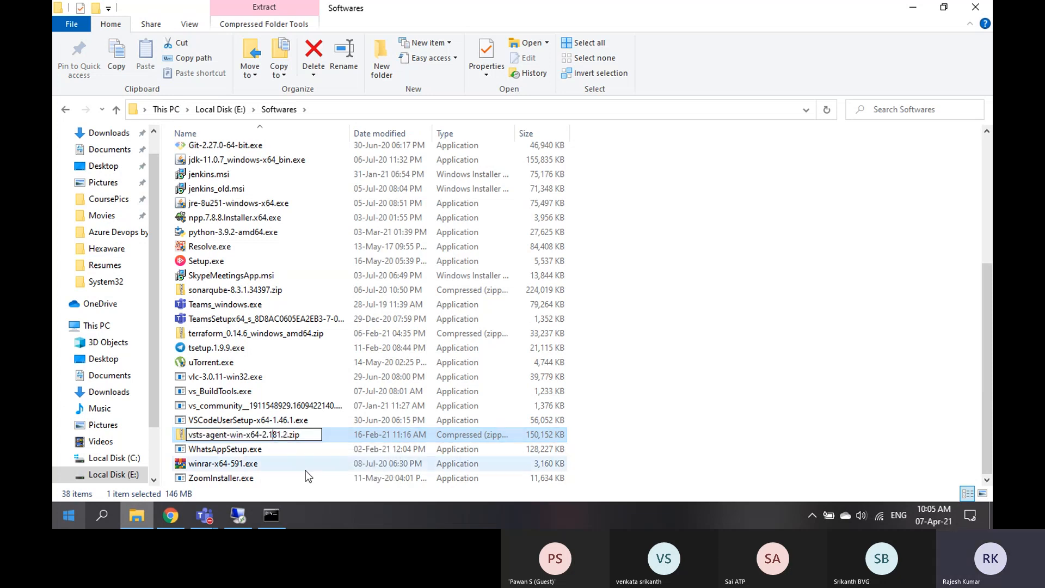
click(301, 467)
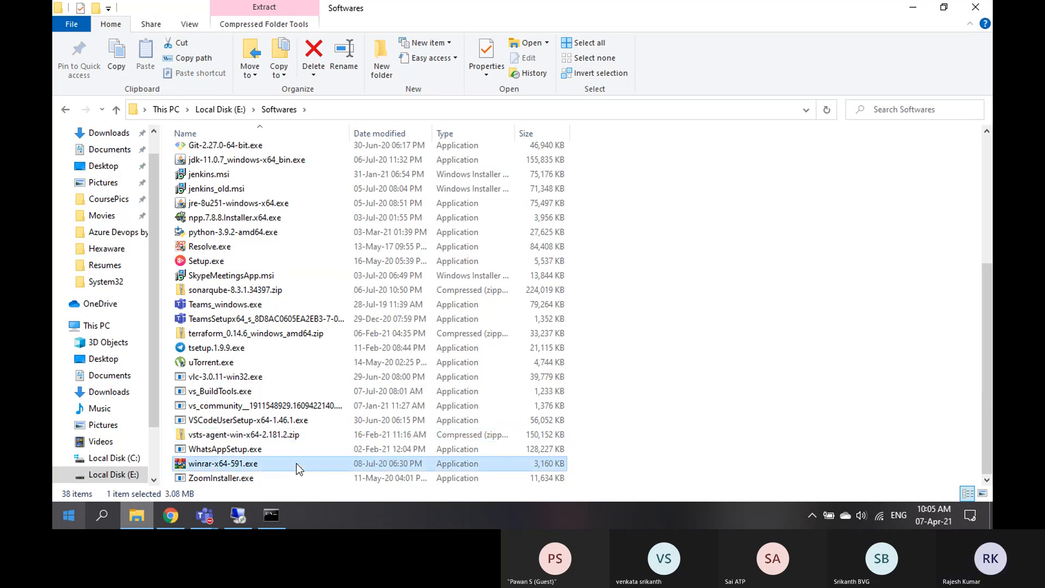
double_click(228, 433)
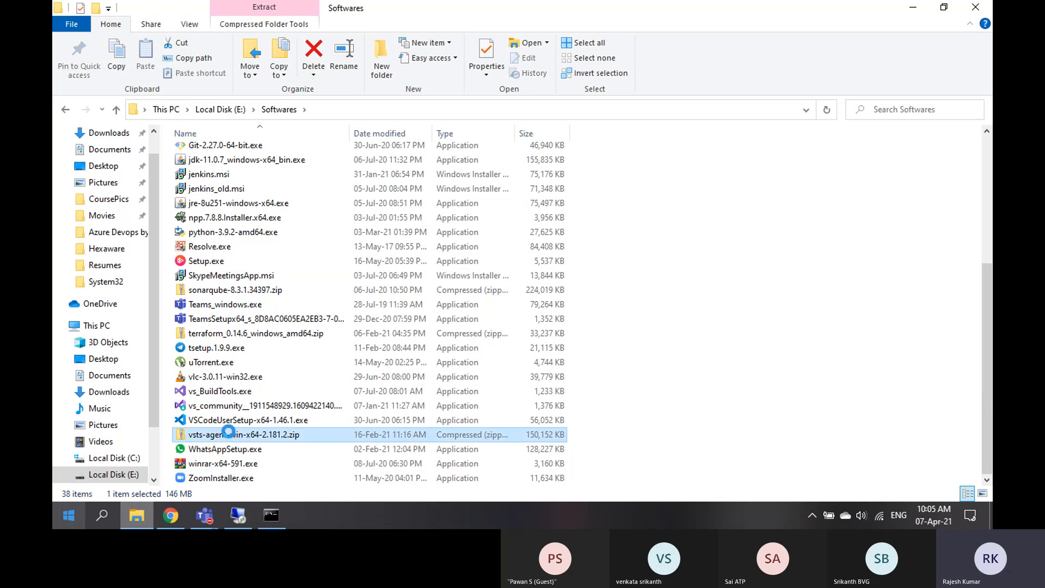
right_click(229, 434)
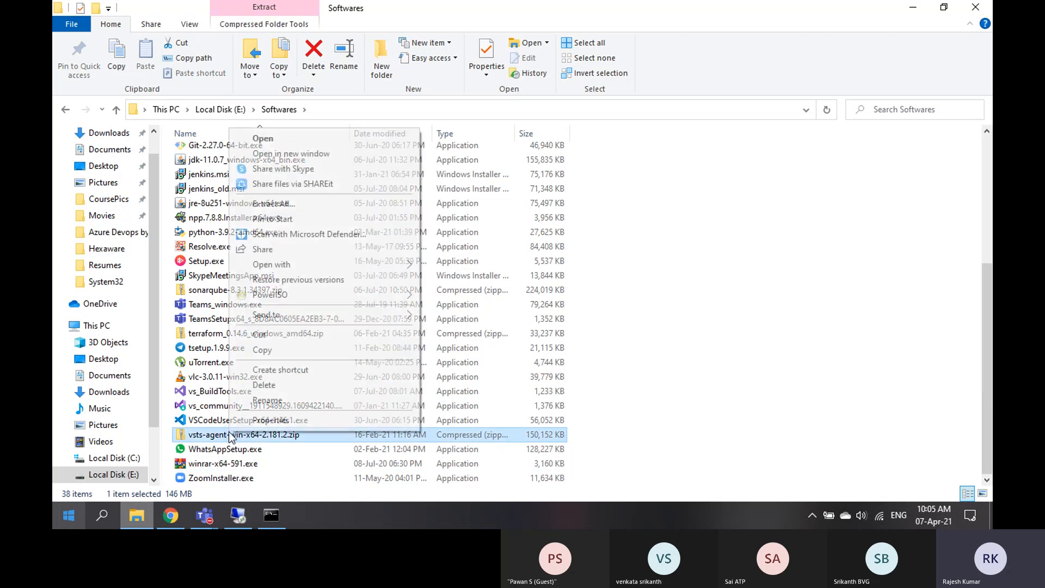
click(273, 205)
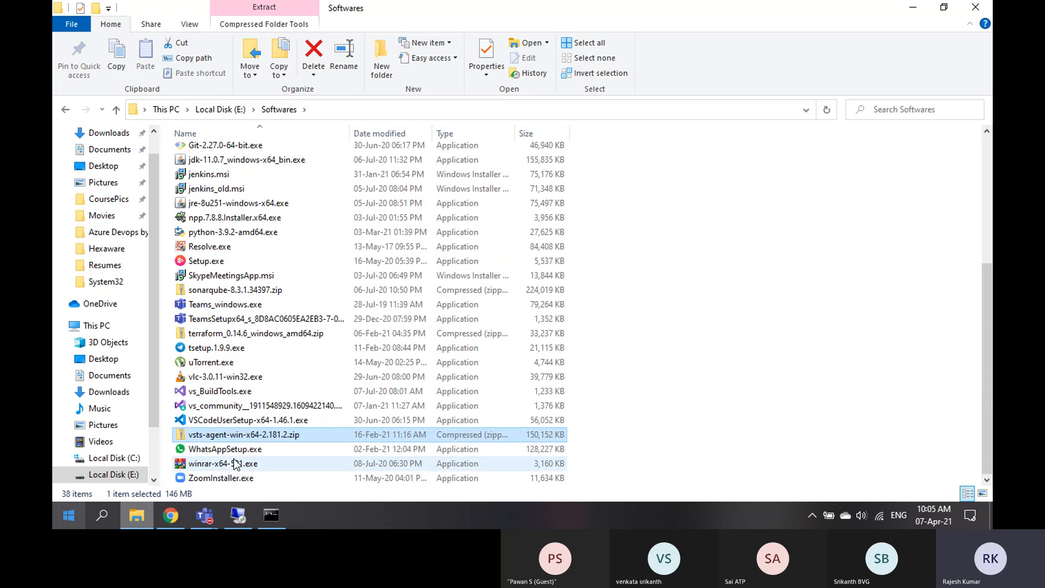
Refresh the Softwares listing and bring up the agent zip's context menu again
right_click(722, 372)
click(757, 166)
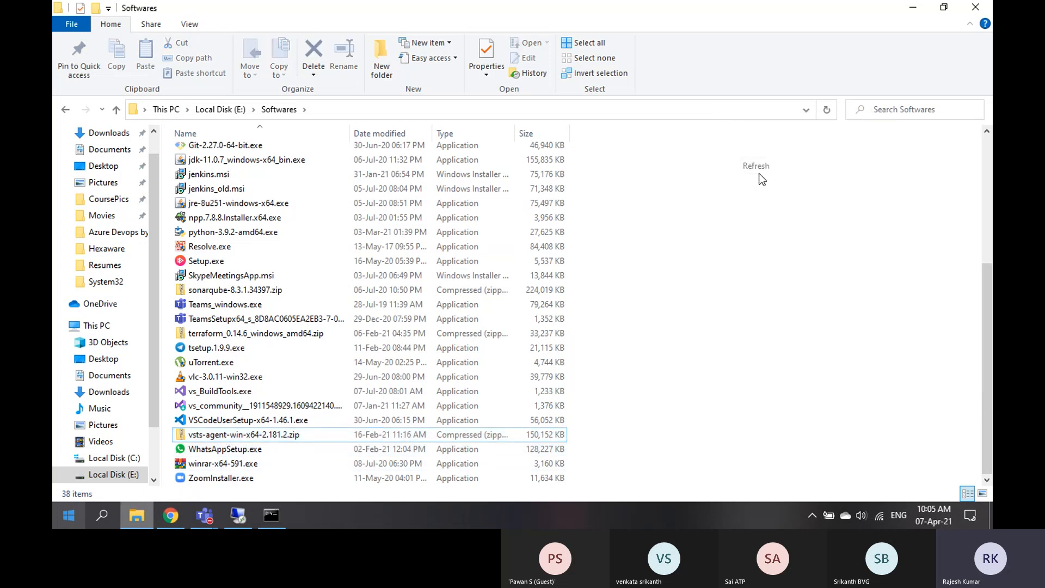
scroll(235, 423, down, 1)
scroll(235, 419, down, 4)
click(231, 434)
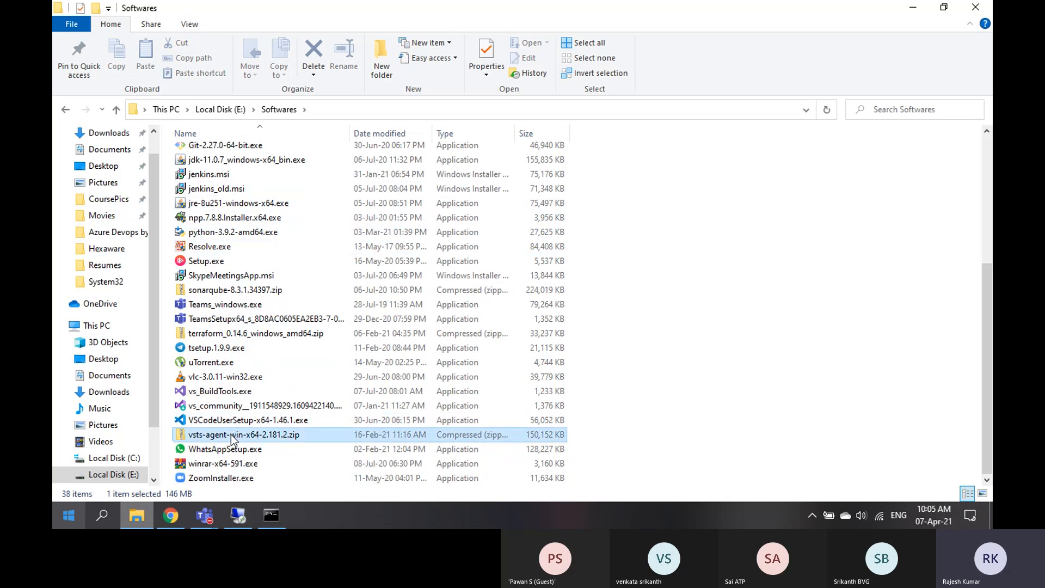
right_click(231, 435)
Extract vsts-agent-win-x64-2.181.2.zip to Local Disk (C:) and return to the Softwares folder
click(261, 206)
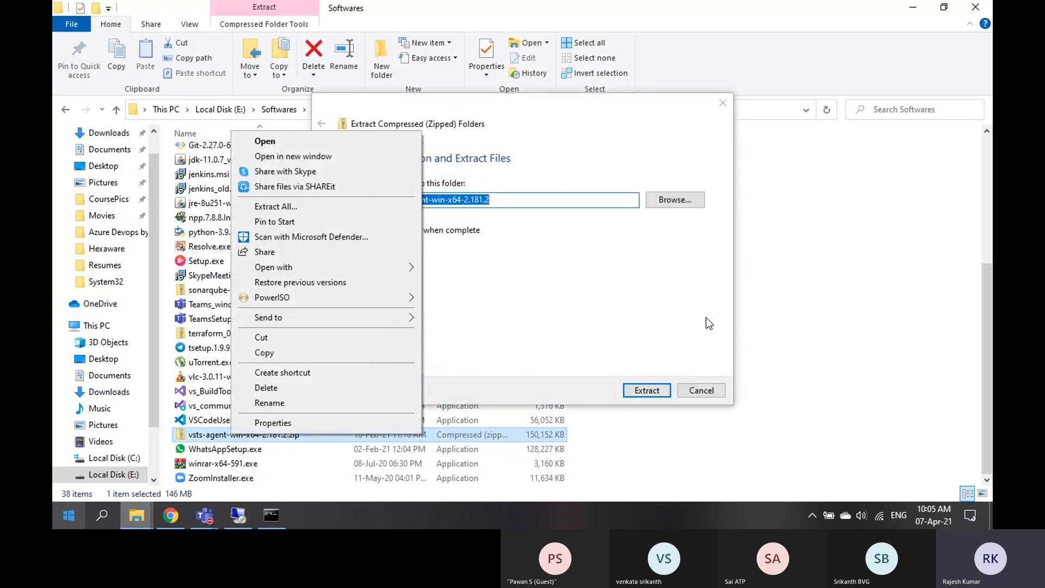
click(676, 200)
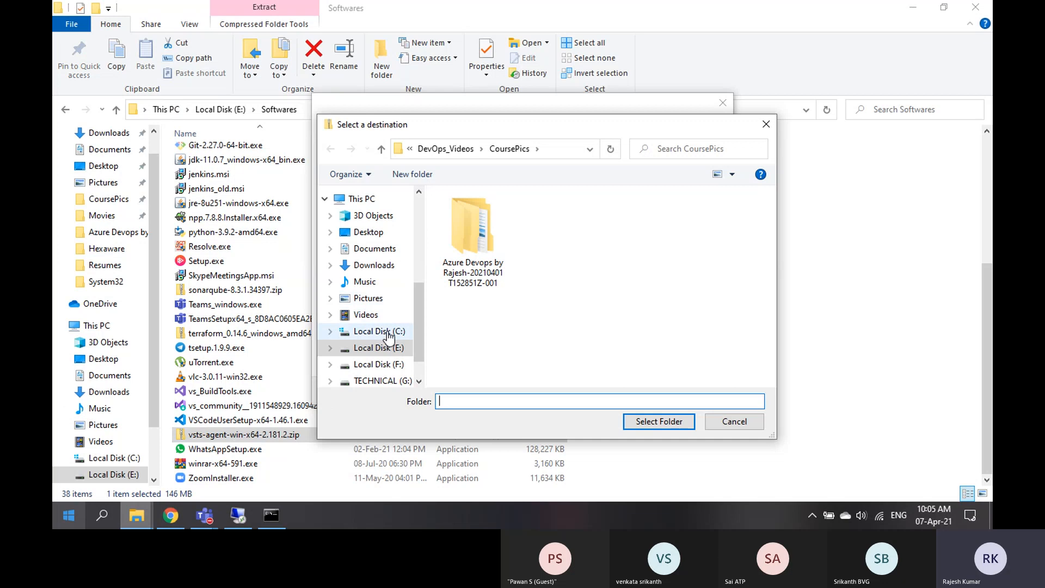
click(389, 334)
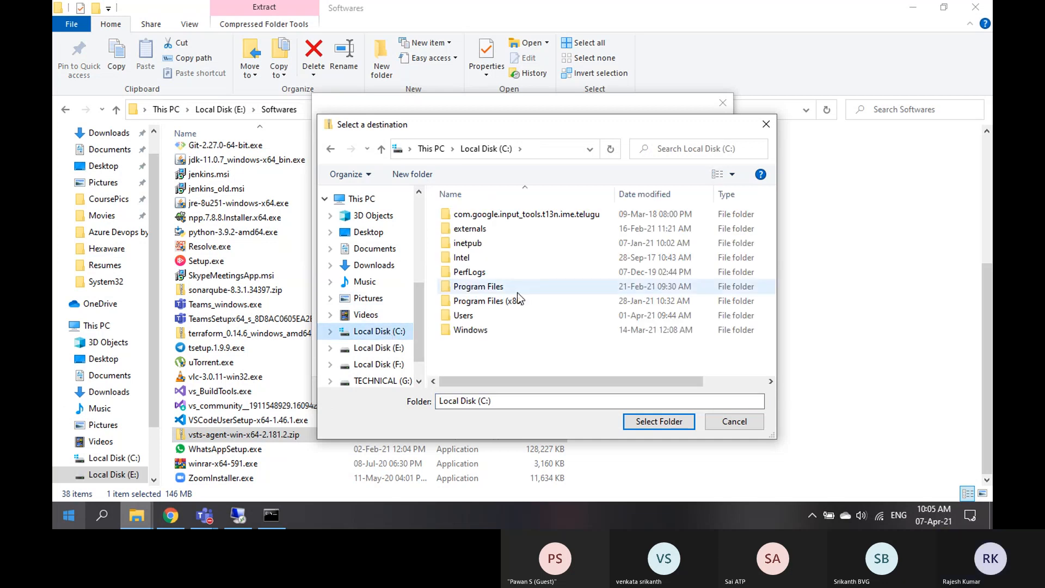
click(658, 421)
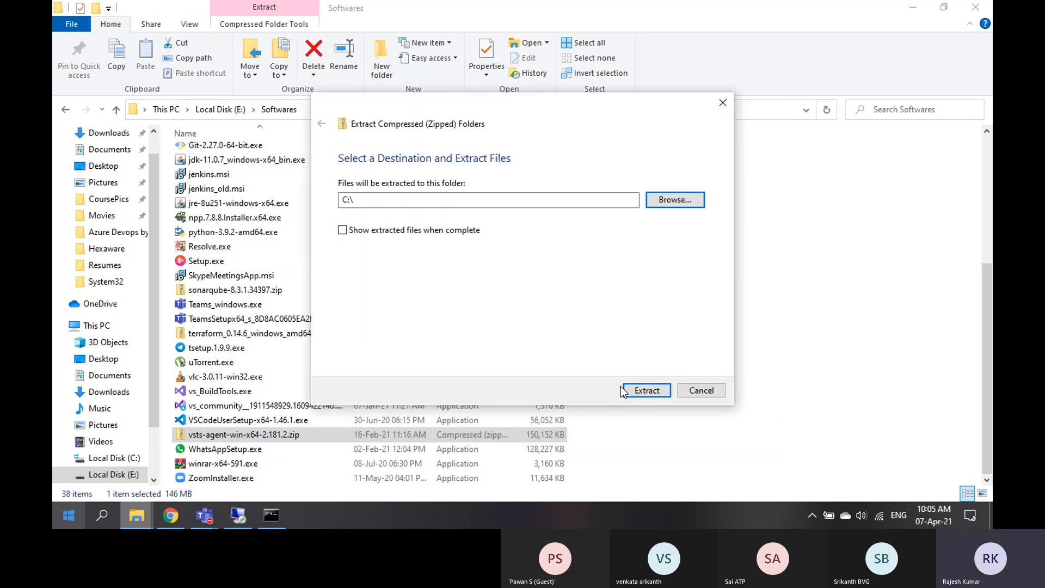
click(656, 394)
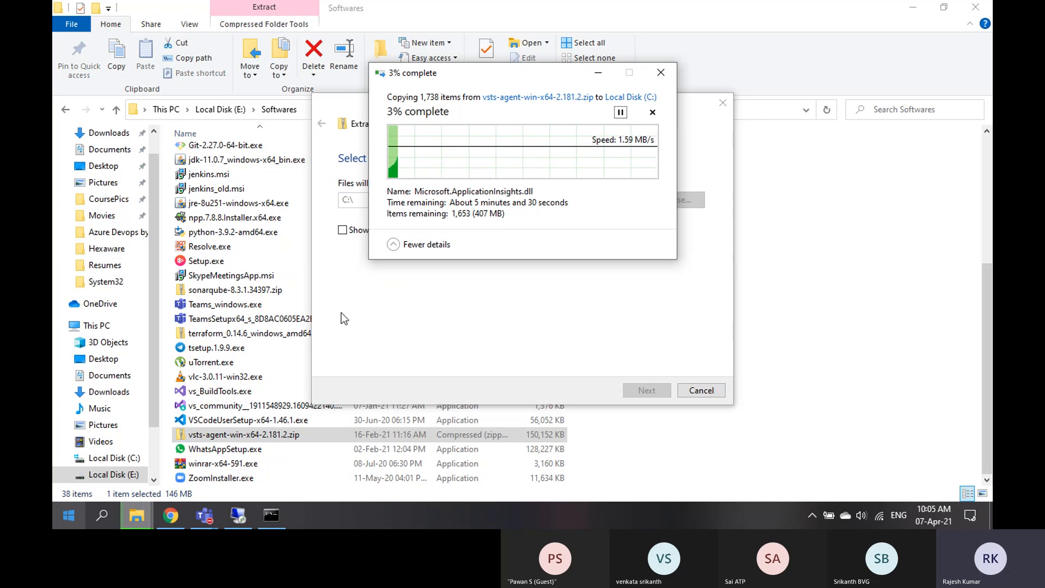
click(628, 444)
click(628, 445)
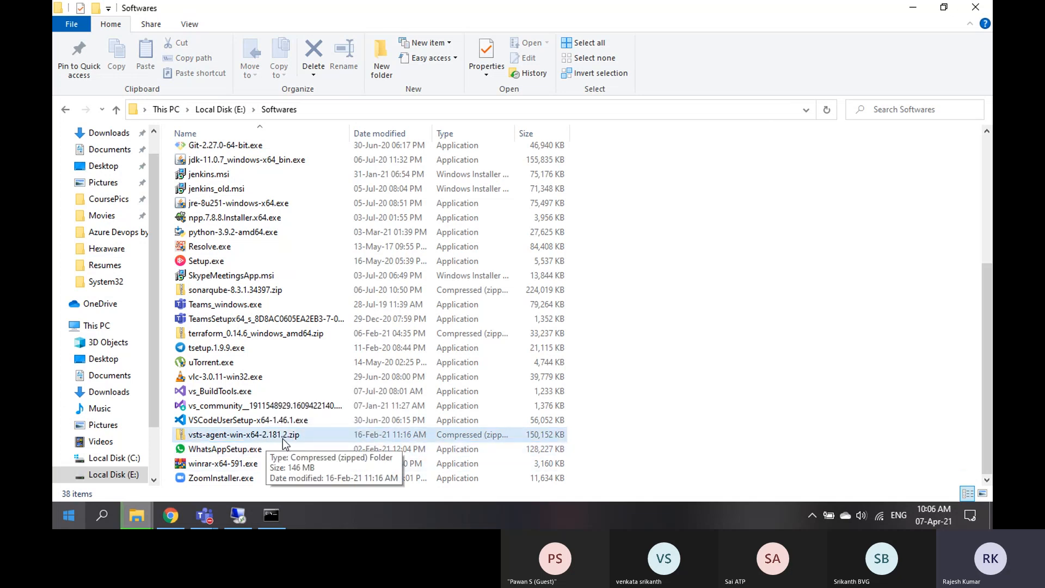
Return to the Get the agent dialog, scrolled to the config.cmd and run.cmd steps
click(172, 516)
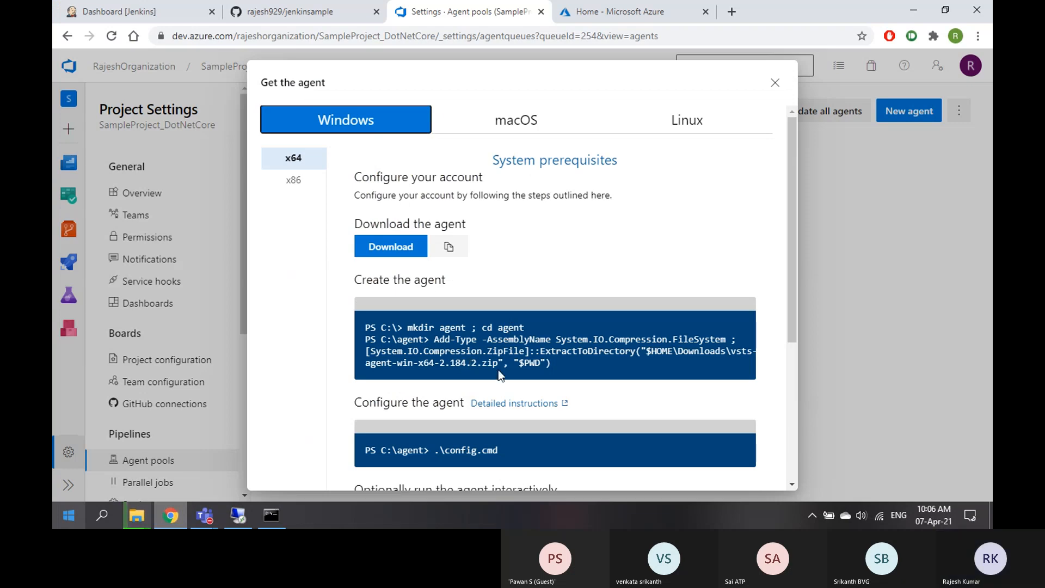
scroll(499, 370, down, 4)
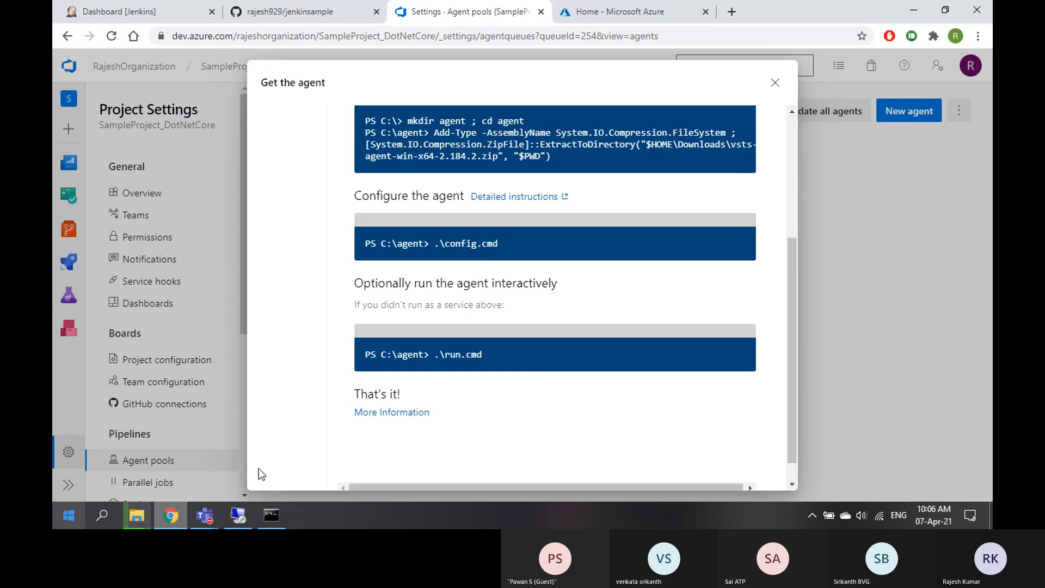
mouse_move(137, 515)
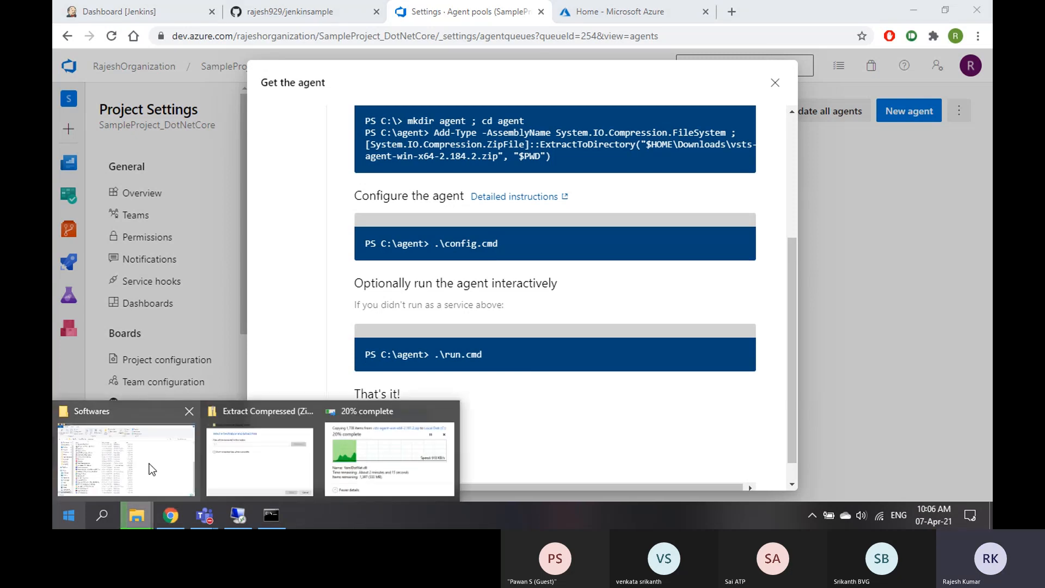
click(152, 470)
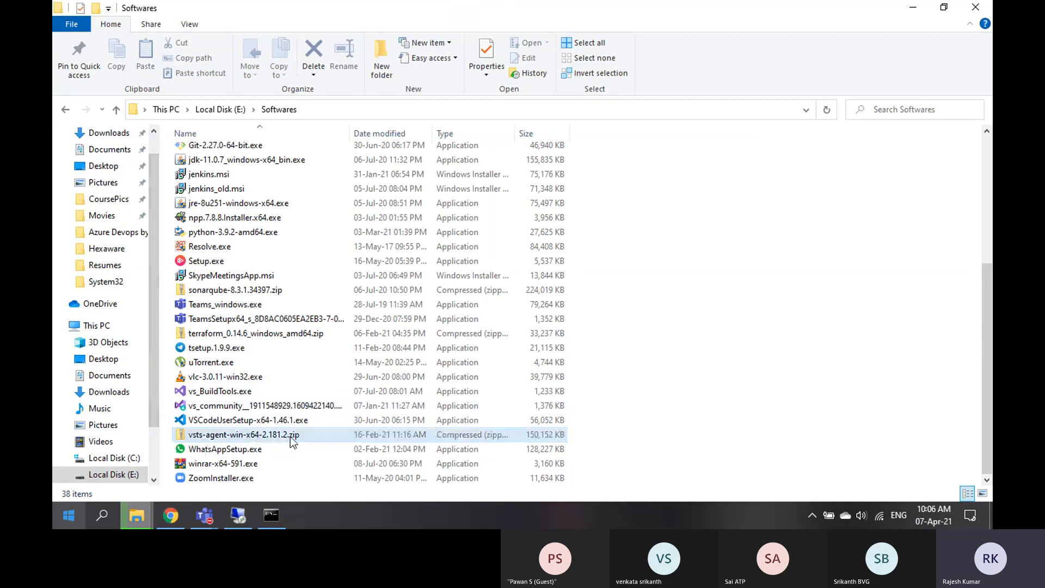
click(173, 524)
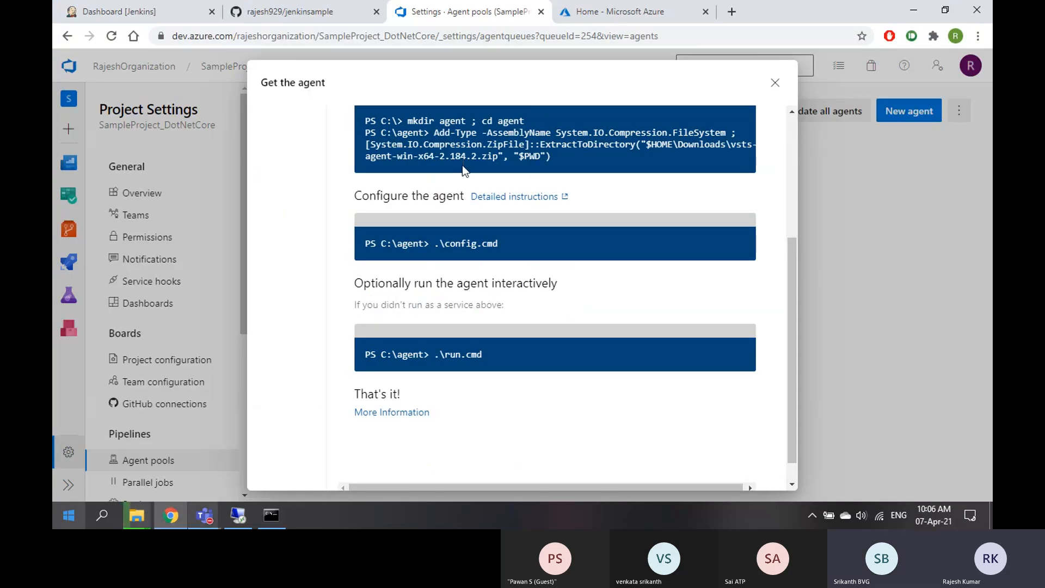
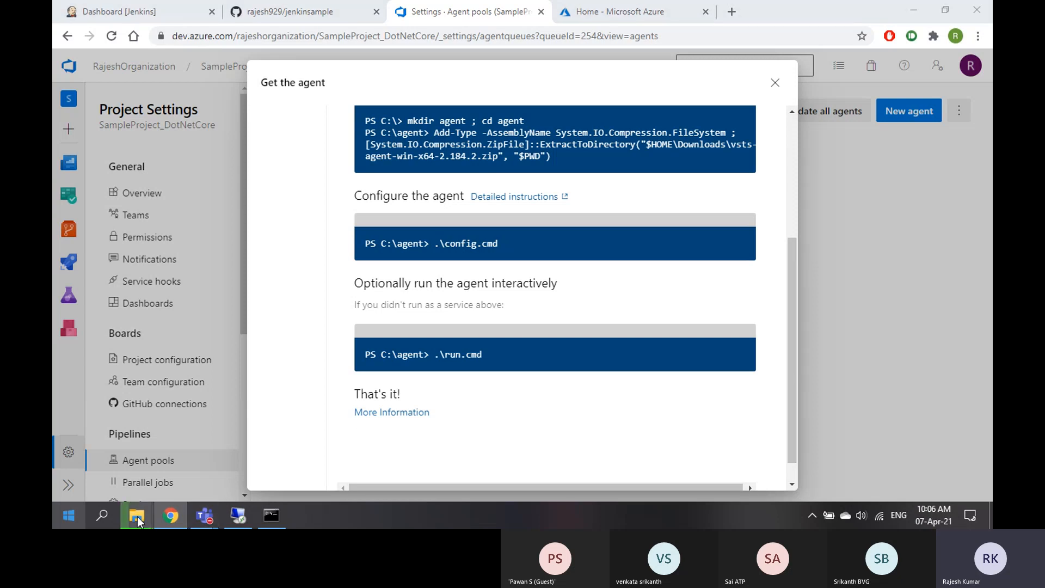
Bring the agent zip's 26% complete extraction window in front of the Get the agent instructions
mouse_move(137, 517)
click(400, 453)
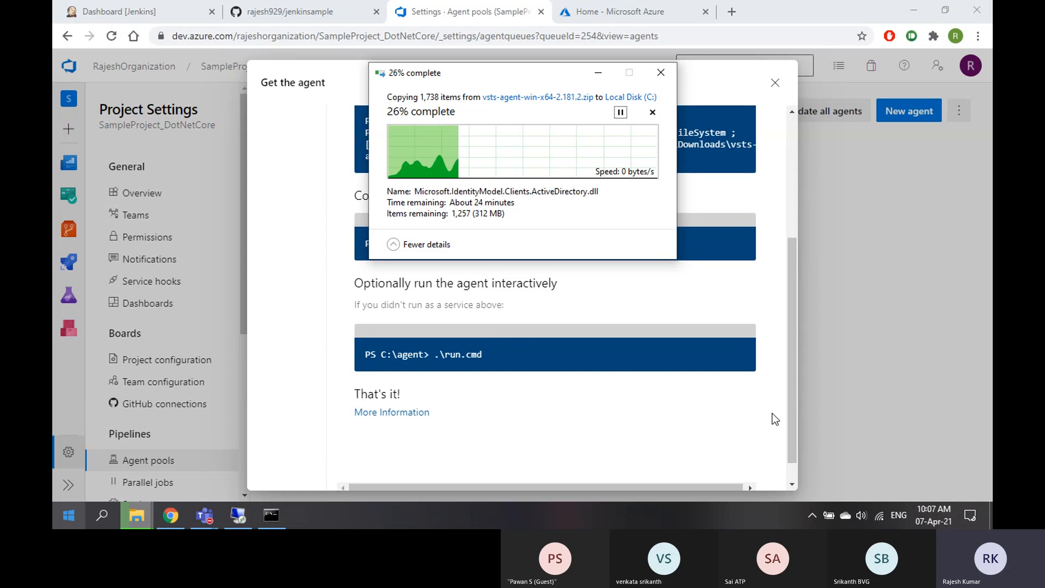
Switch the Wi-Fi from ThatsMine to another secured network
click(881, 515)
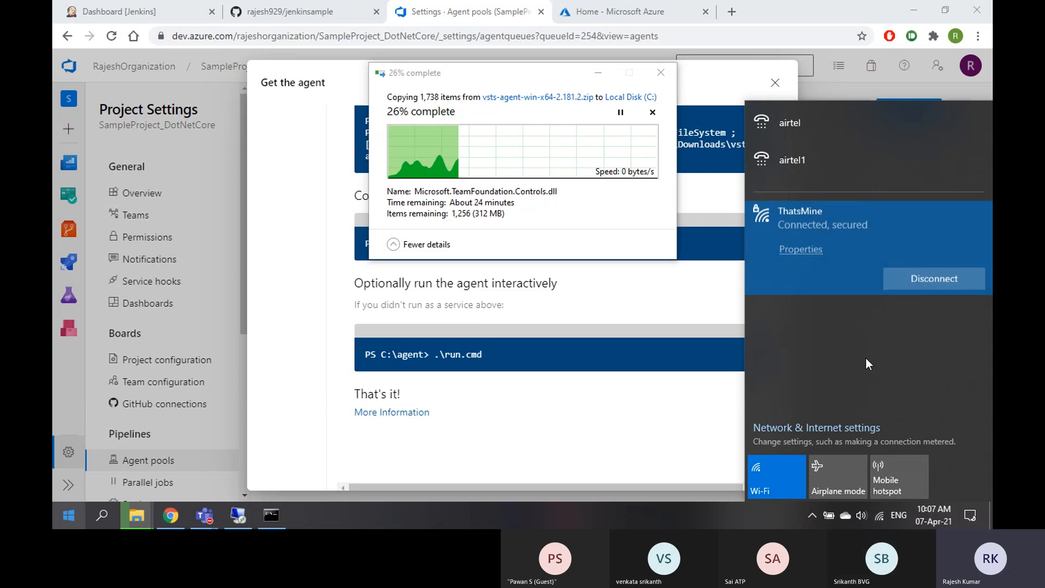
click(841, 310)
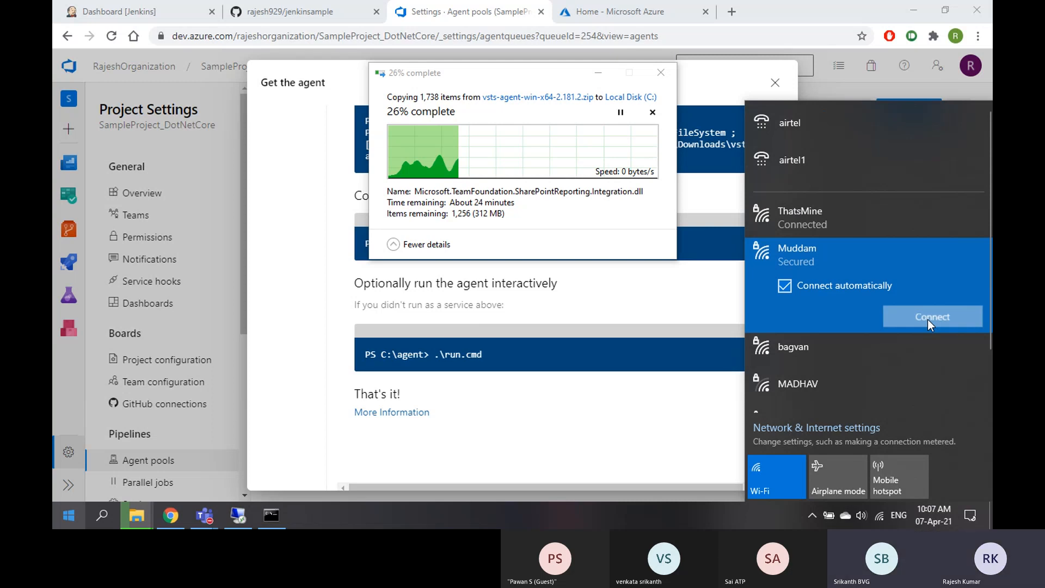
click(927, 317)
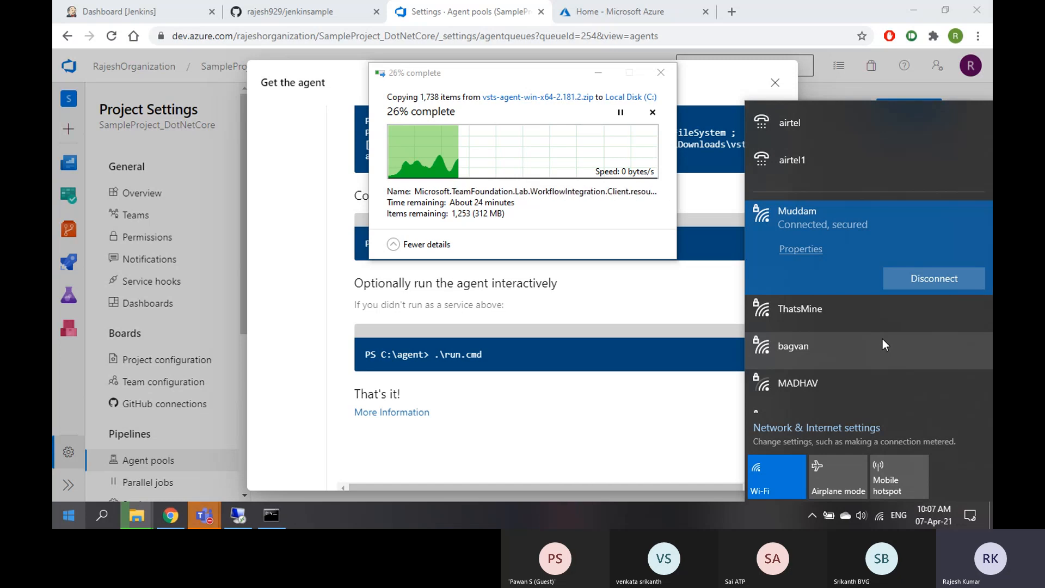
Shrink the open Teams meeting to a small call window
click(206, 517)
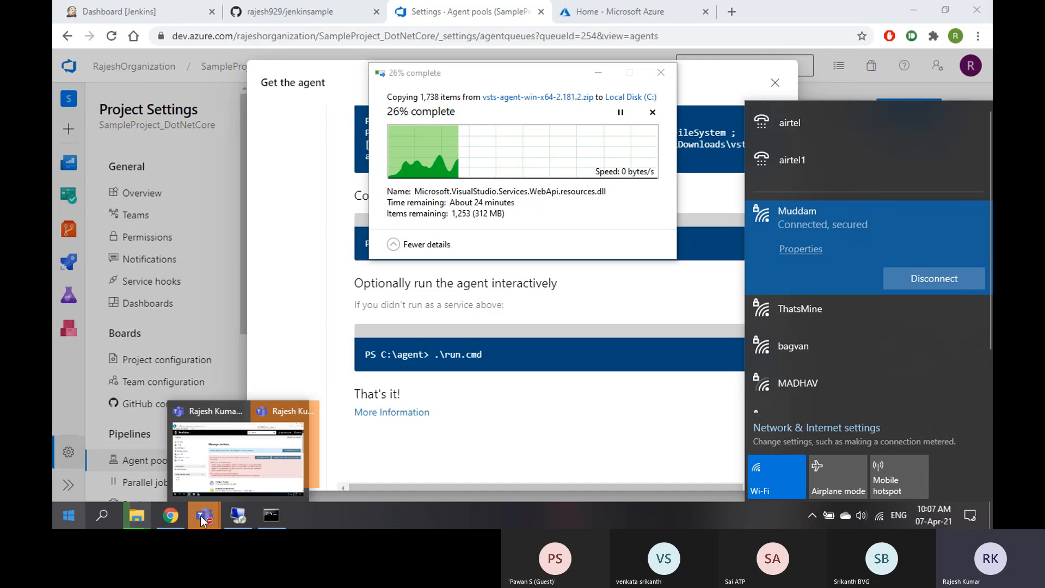
click(272, 454)
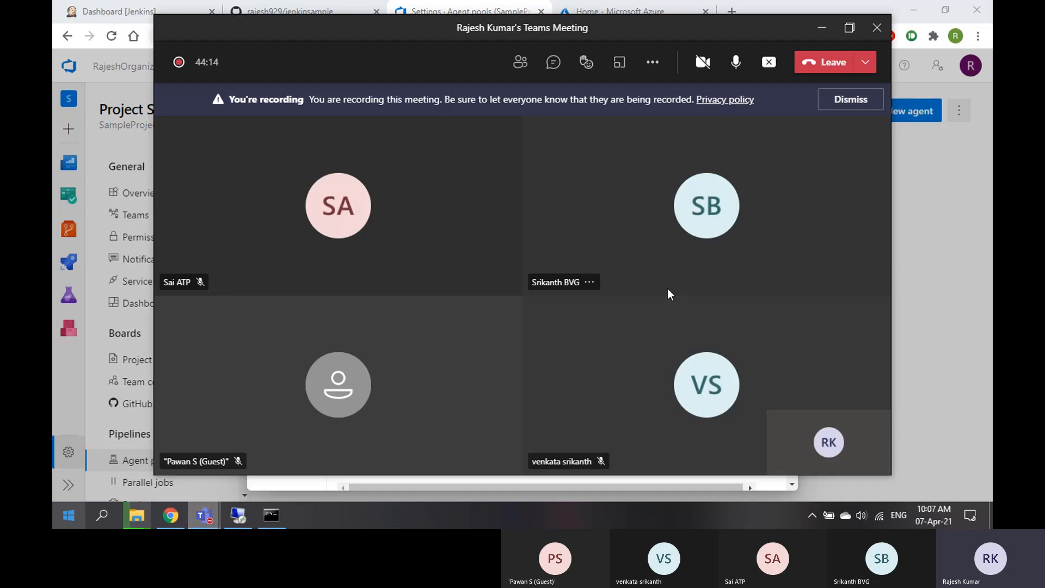
click(825, 31)
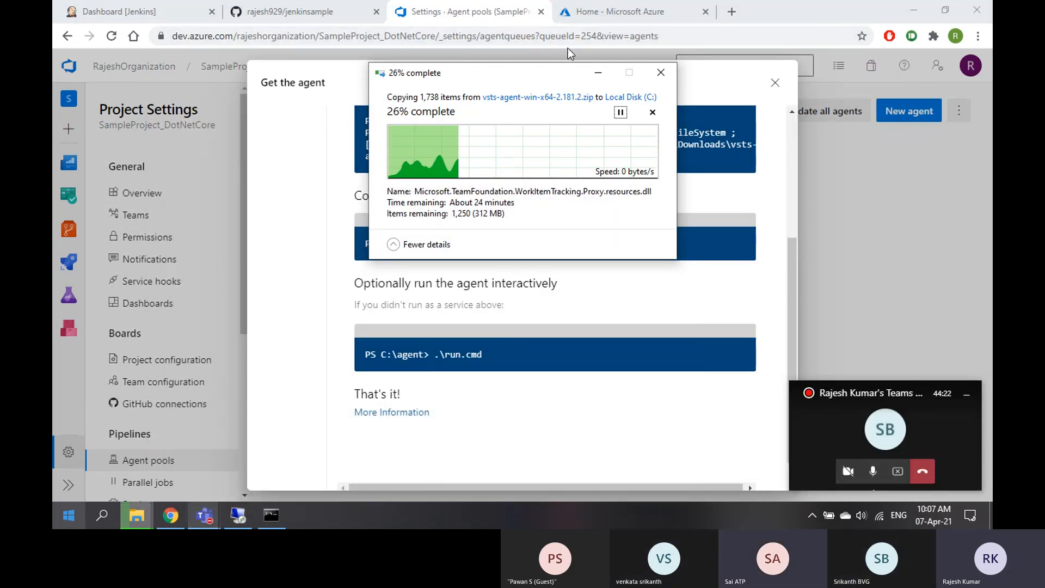
Check the Wi-Fi status, return to the agent pools tab and close Get the agent
click(878, 517)
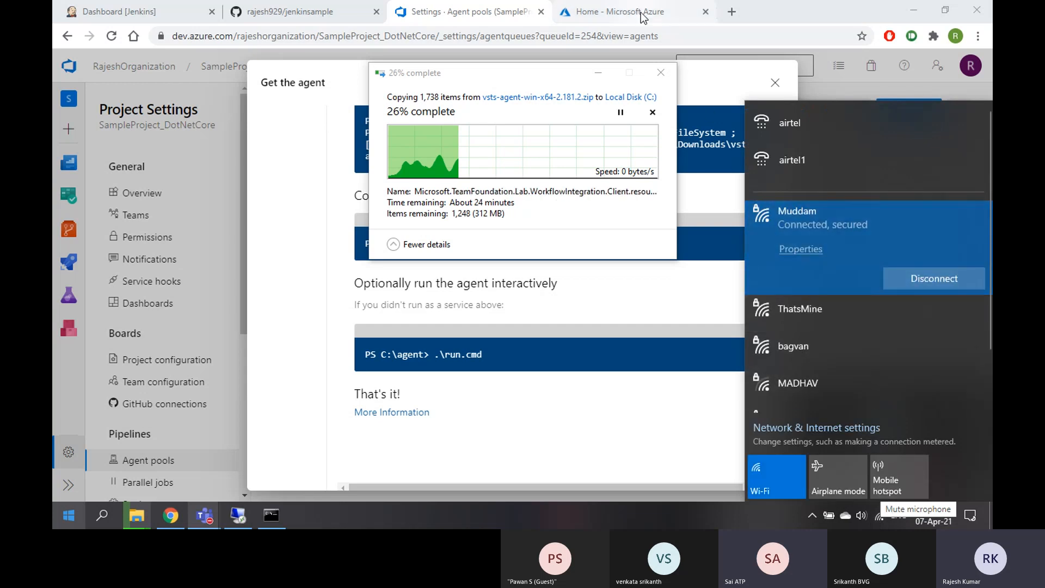
click(615, 12)
click(495, 16)
click(489, 37)
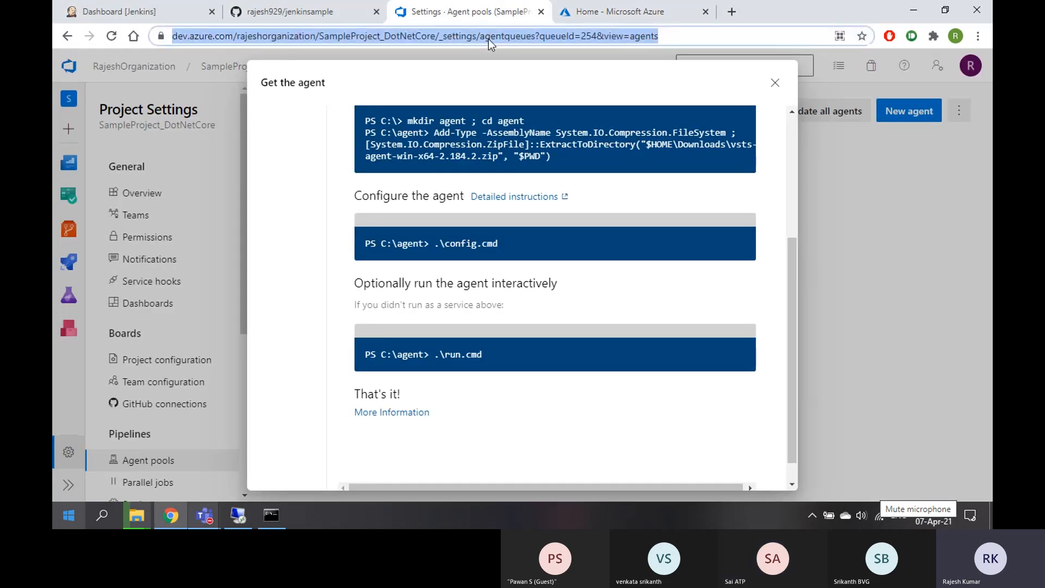
click(776, 82)
Test whether the Azure portal loads, then reload the Azure DevOps settings page
click(144, 201)
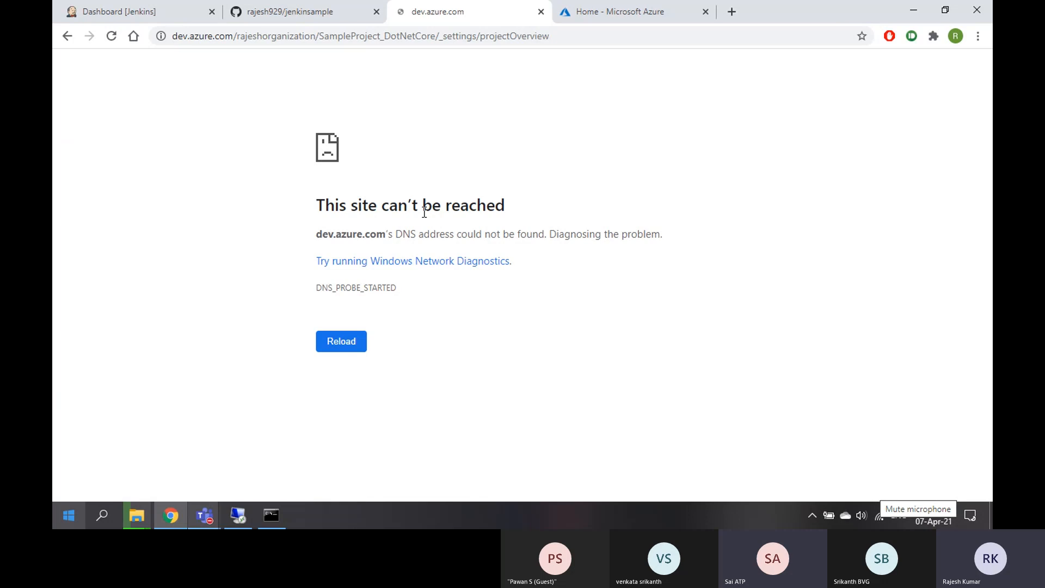
click(623, 14)
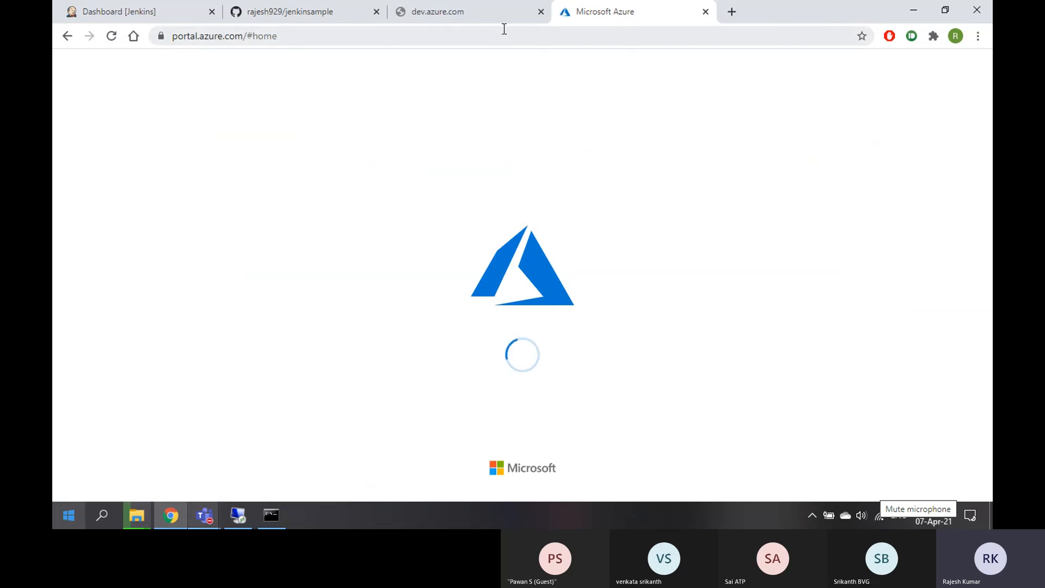
click(462, 16)
click(455, 30)
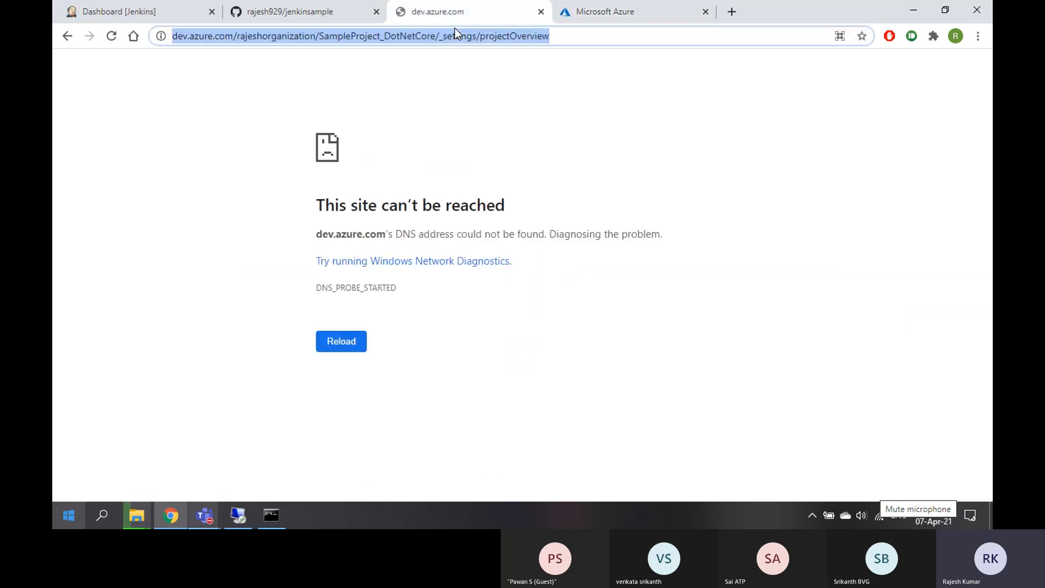
key(Return)
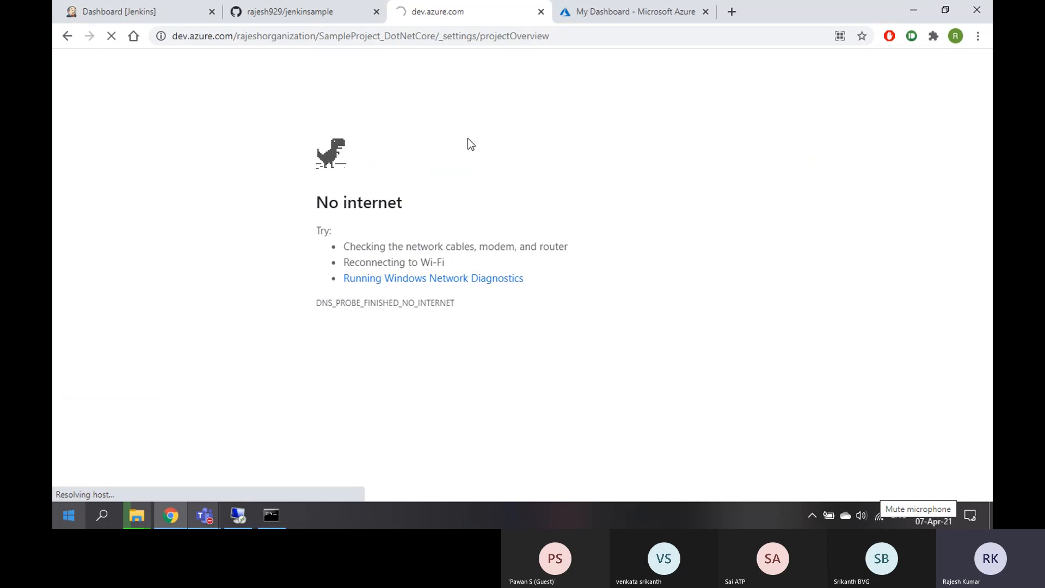
Check the Wi-Fi, then open Agent pools > MyPool > Agents, which lists no agents
click(883, 518)
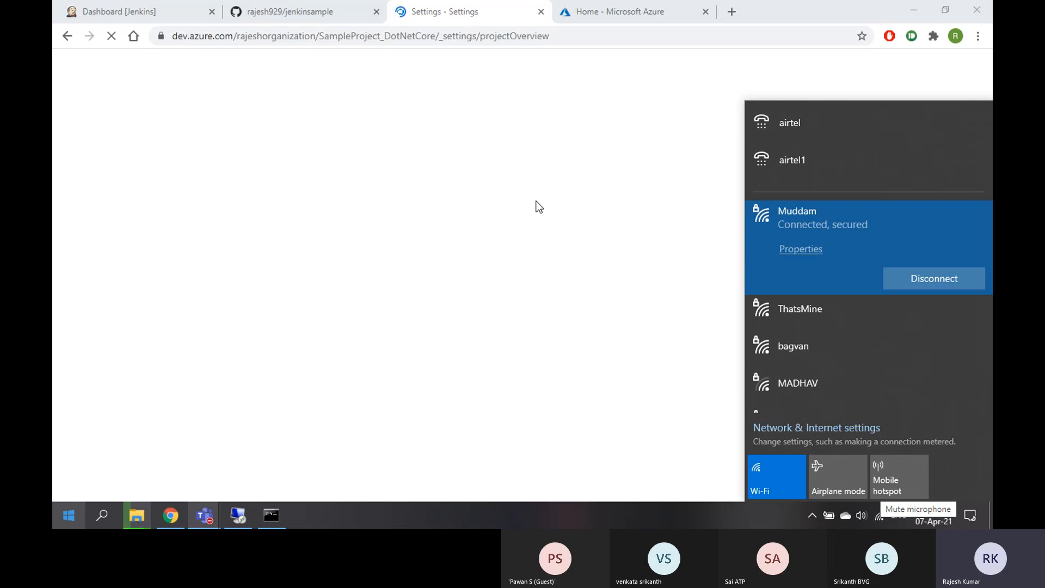
scroll(176, 332, down, 3)
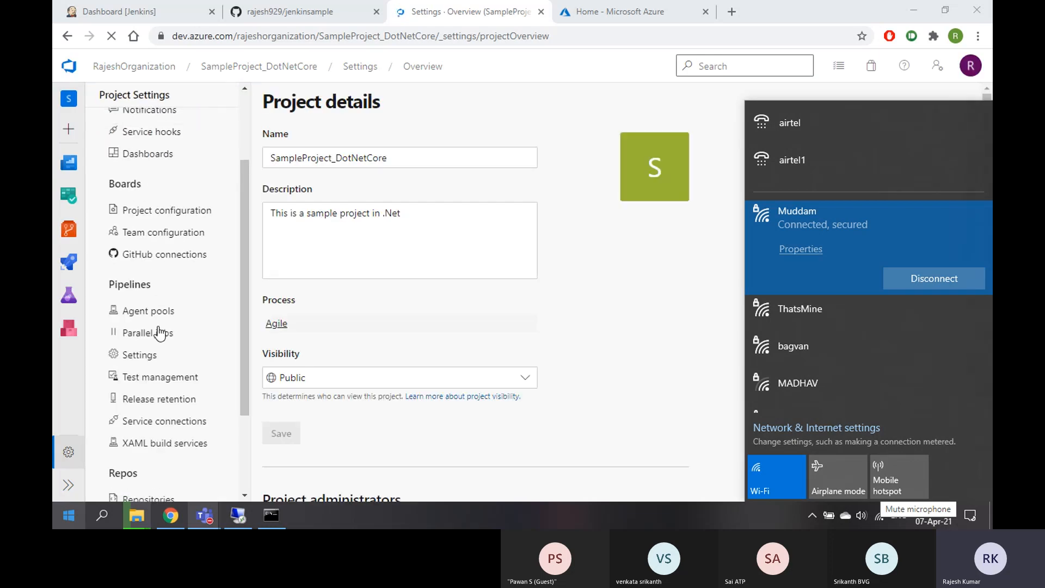
click(159, 319)
click(161, 319)
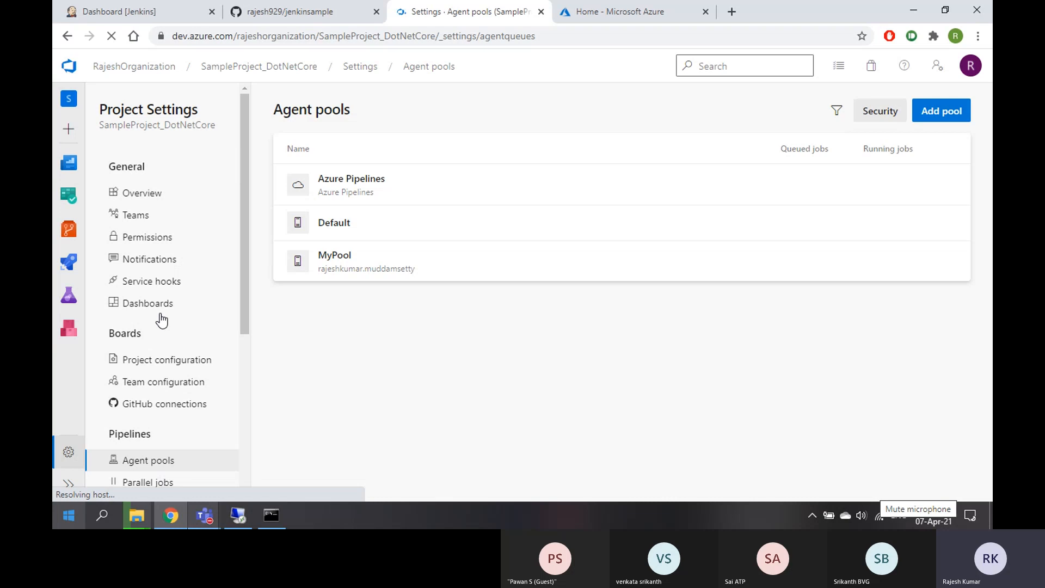
click(446, 267)
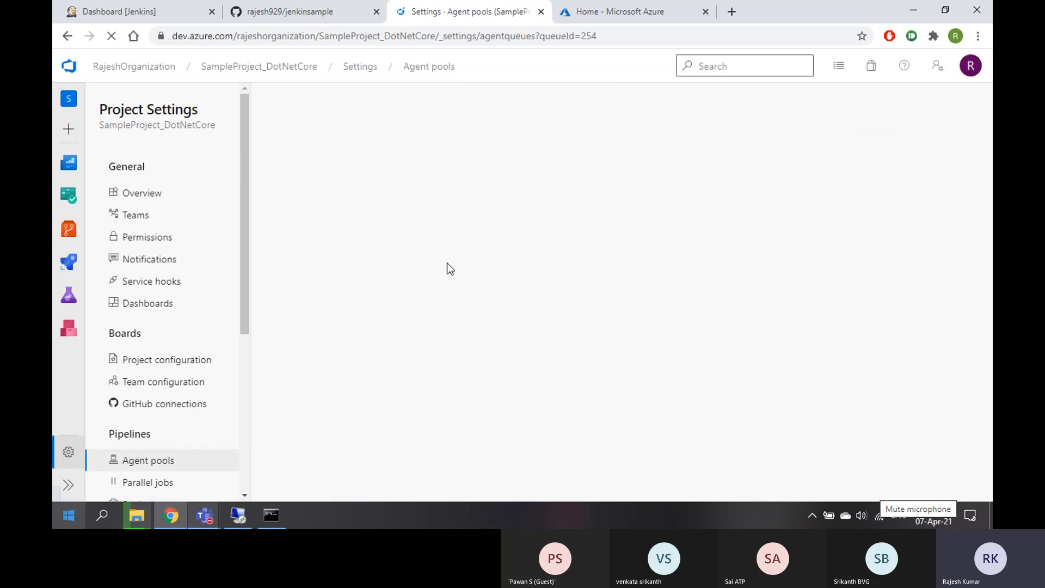
click(321, 143)
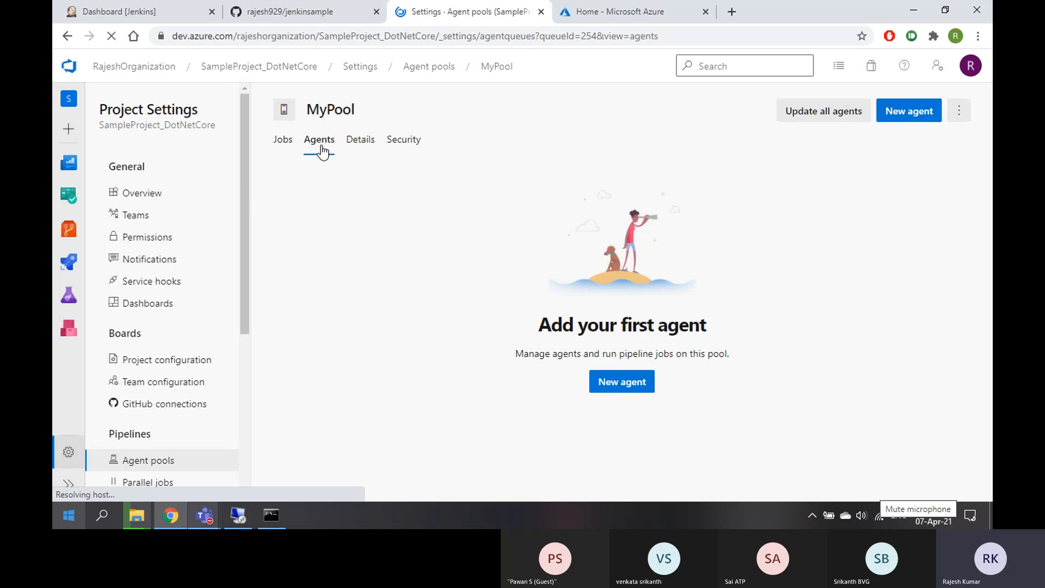
Check the agent extraction progress, then switch to the Jenkins dashboard tab
mouse_move(143, 514)
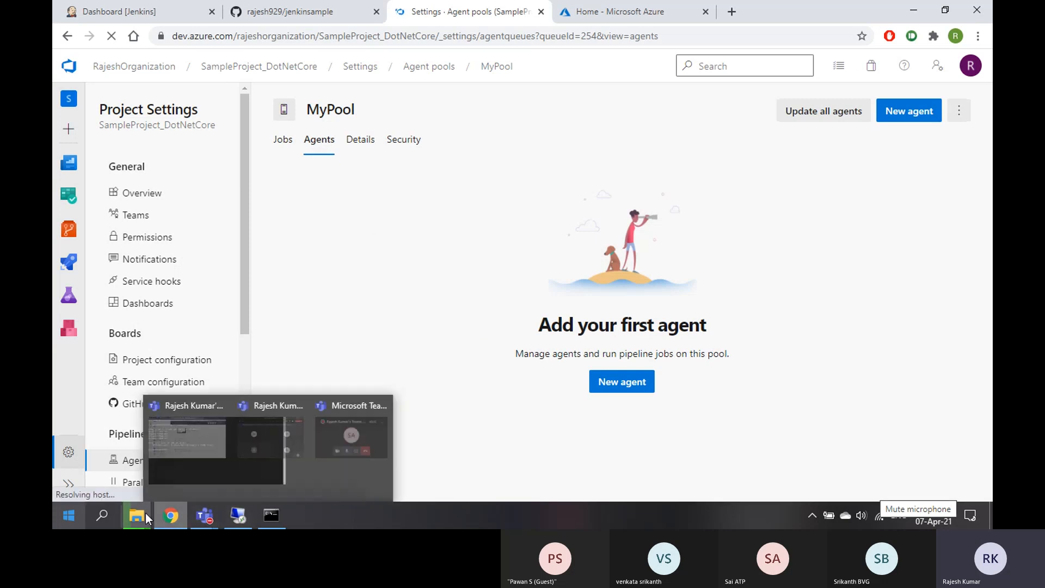
click(385, 430)
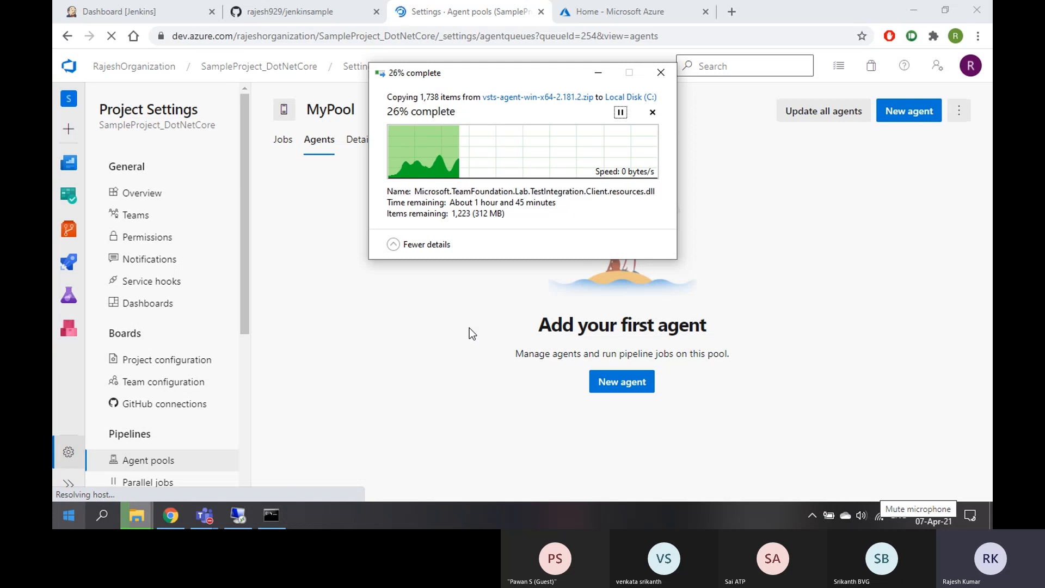
click(133, 515)
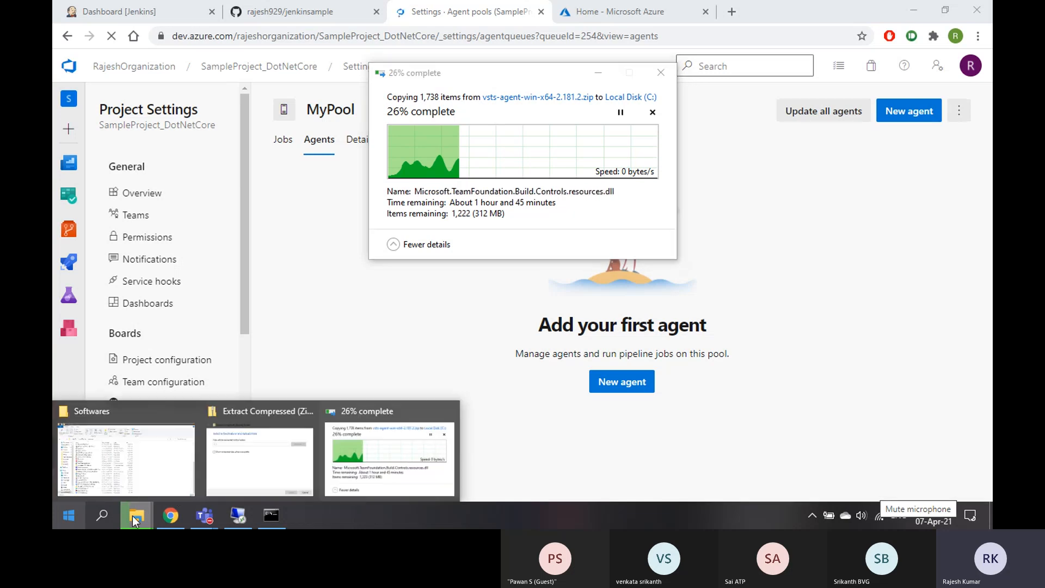
click(133, 515)
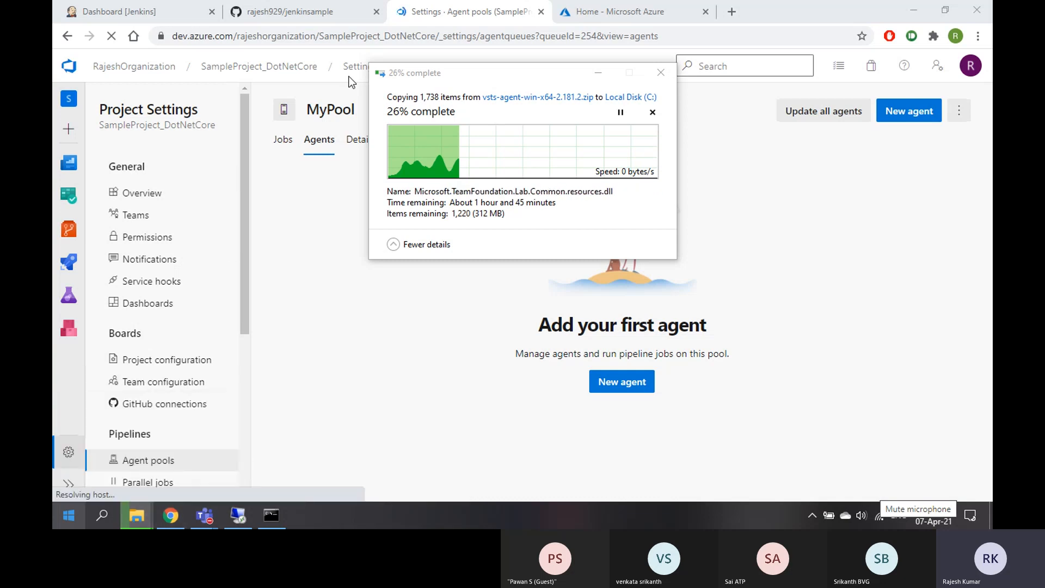
click(135, 14)
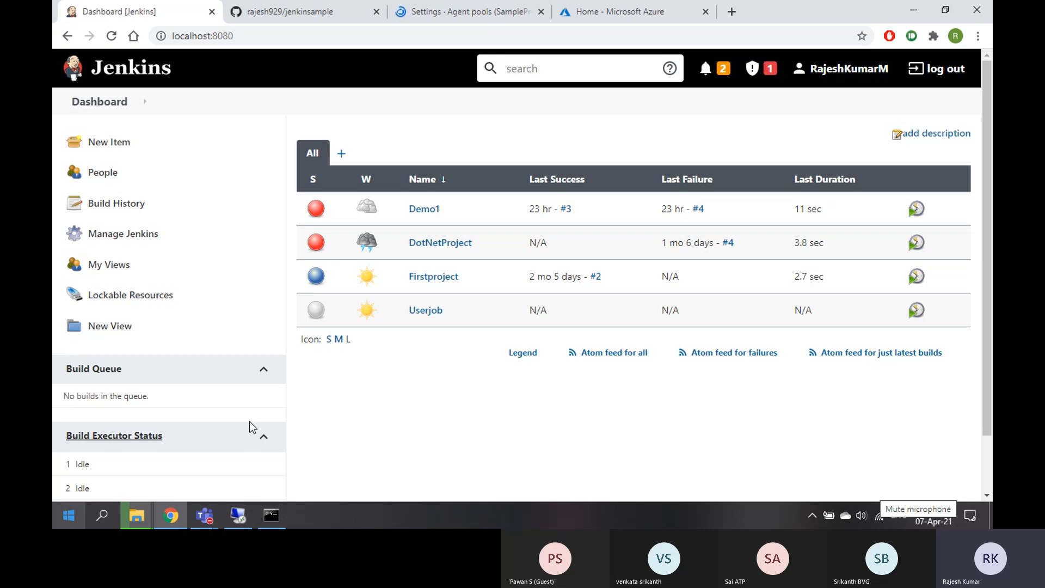
On the remote desktop, reload Manage Jenkins and start a New Item
click(238, 516)
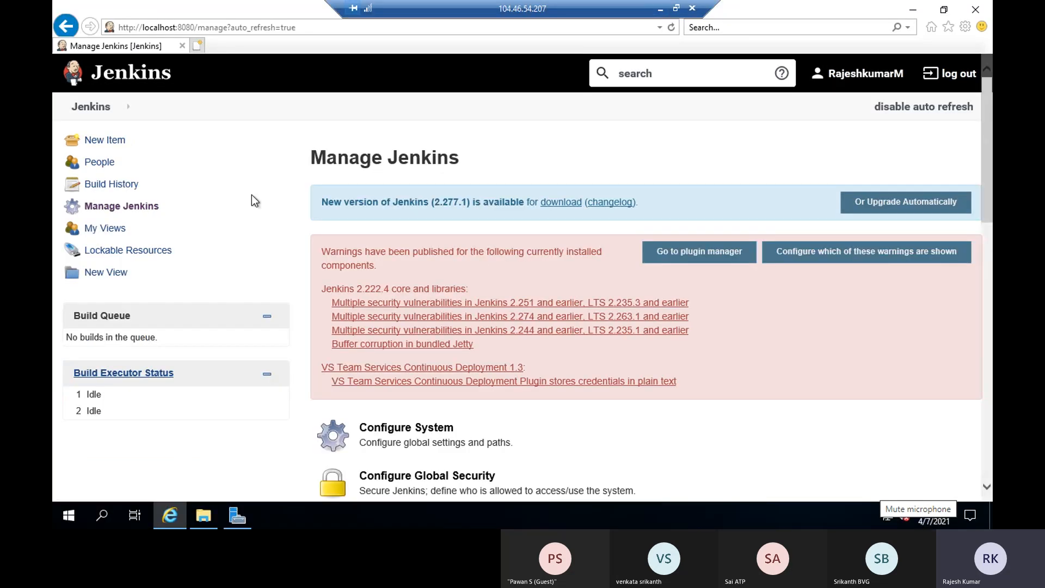
click(253, 27)
key(Return)
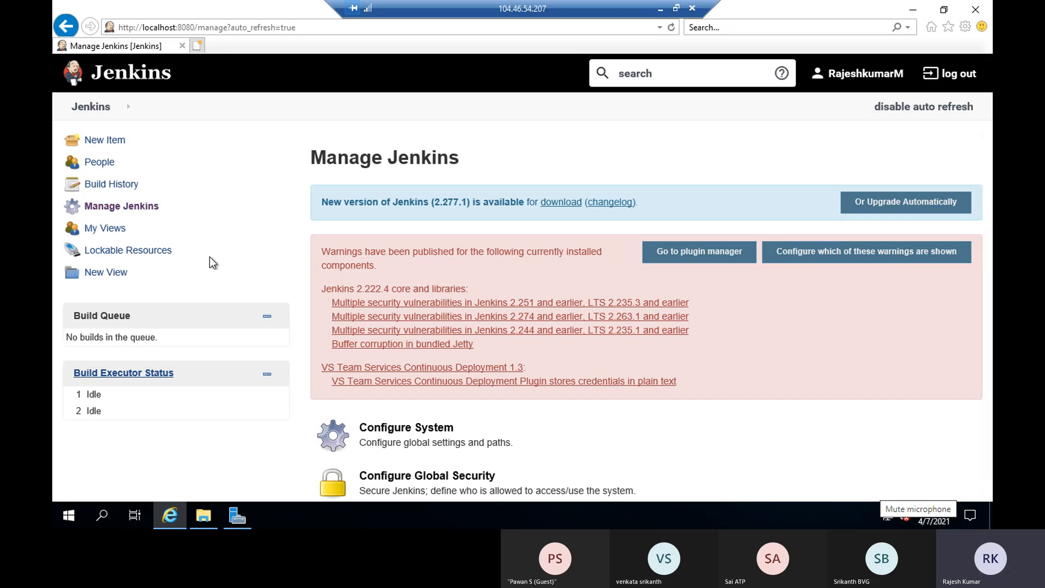
click(103, 142)
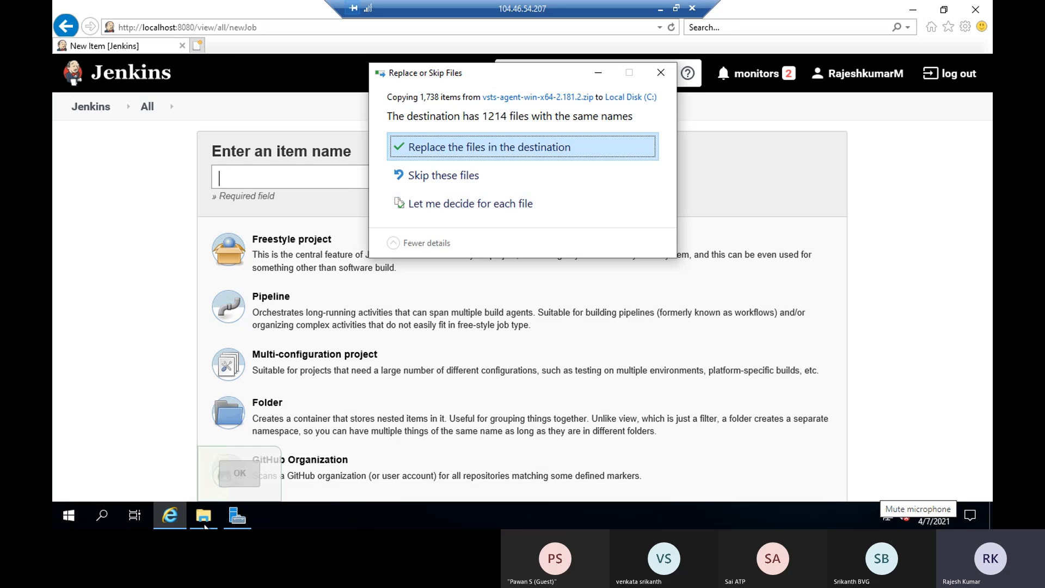
Replace the existing agent files on Local Disk (C:), then return to the remote Jenkins session
click(660, 9)
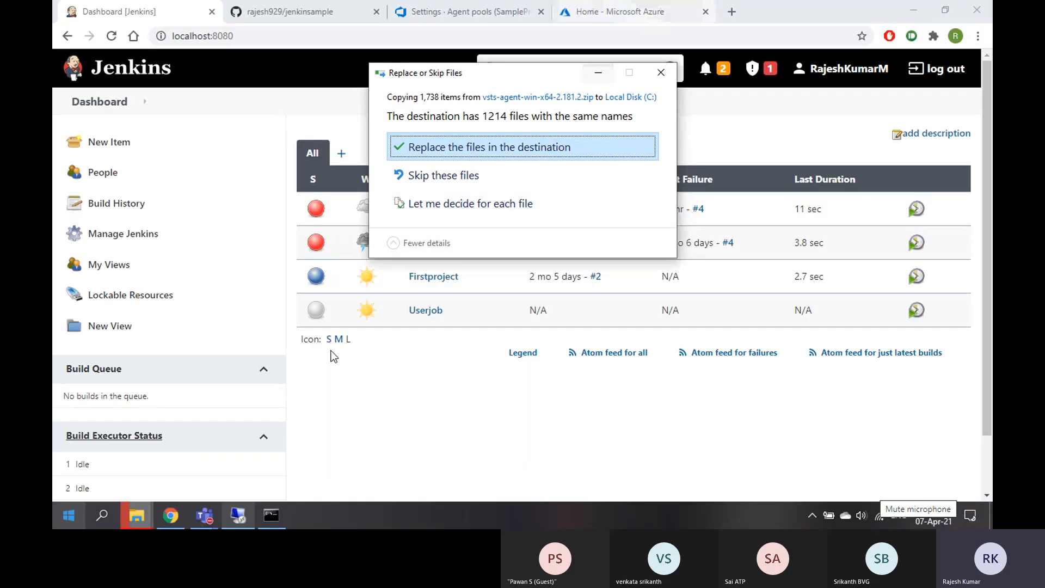
click(137, 516)
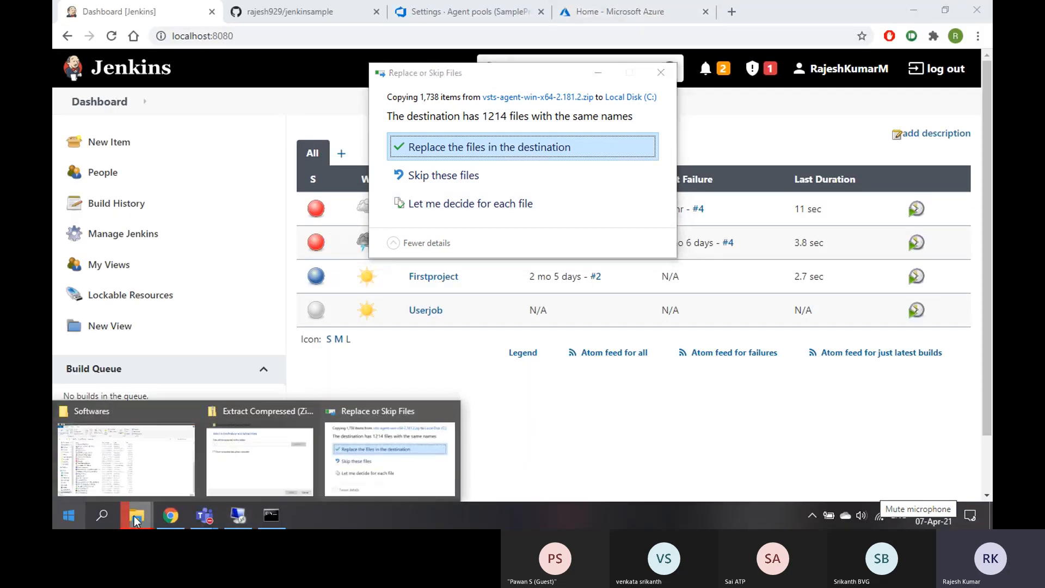
click(139, 470)
click(116, 457)
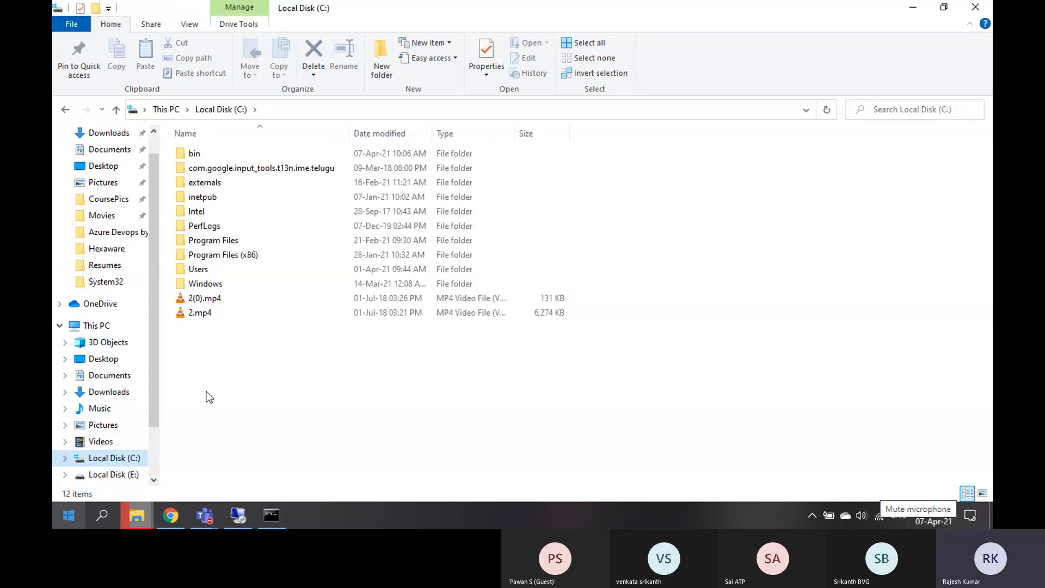
mouse_move(137, 515)
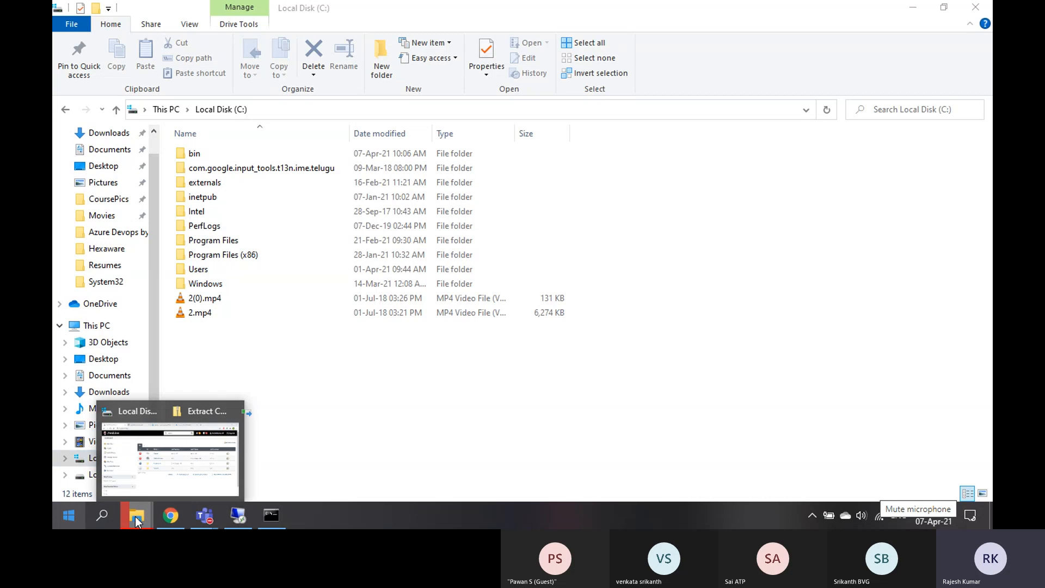
click(381, 453)
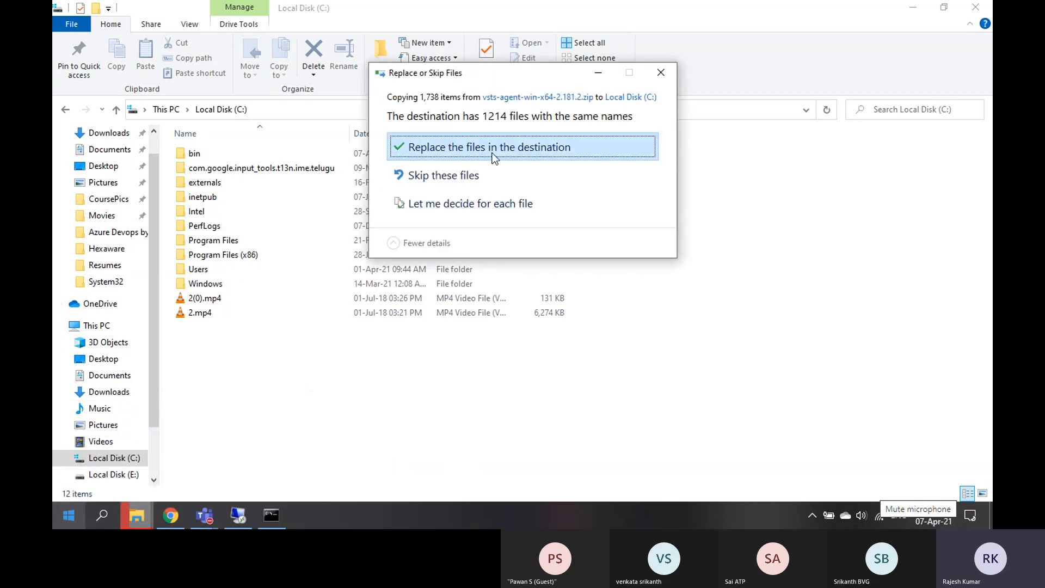
click(493, 147)
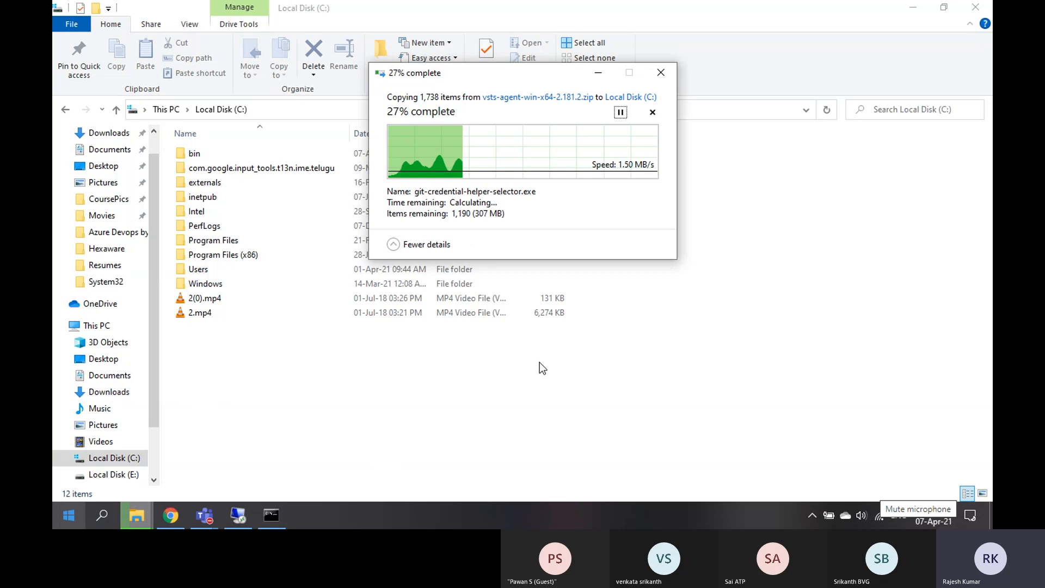
click(667, 318)
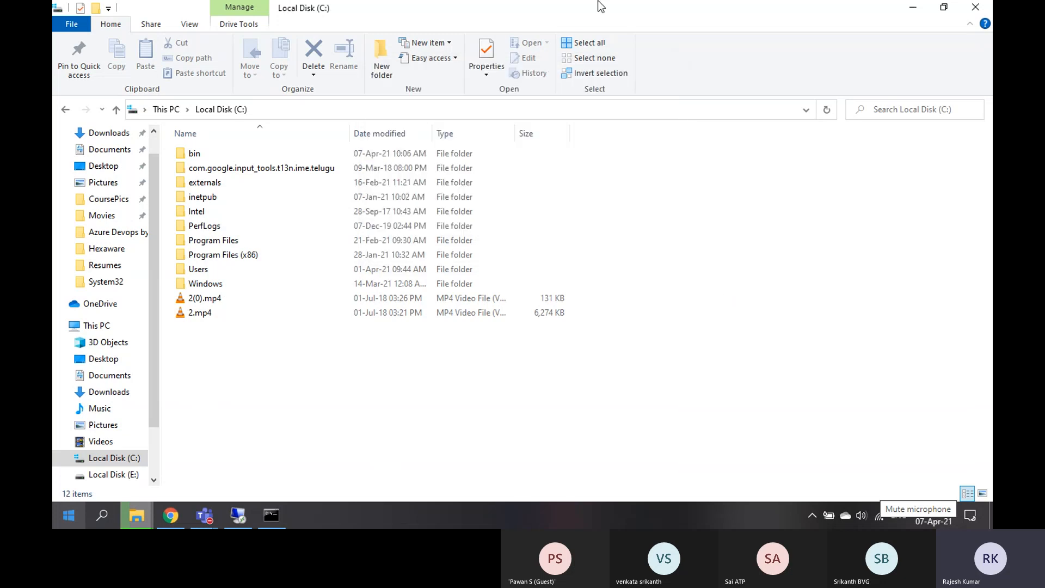
click(239, 515)
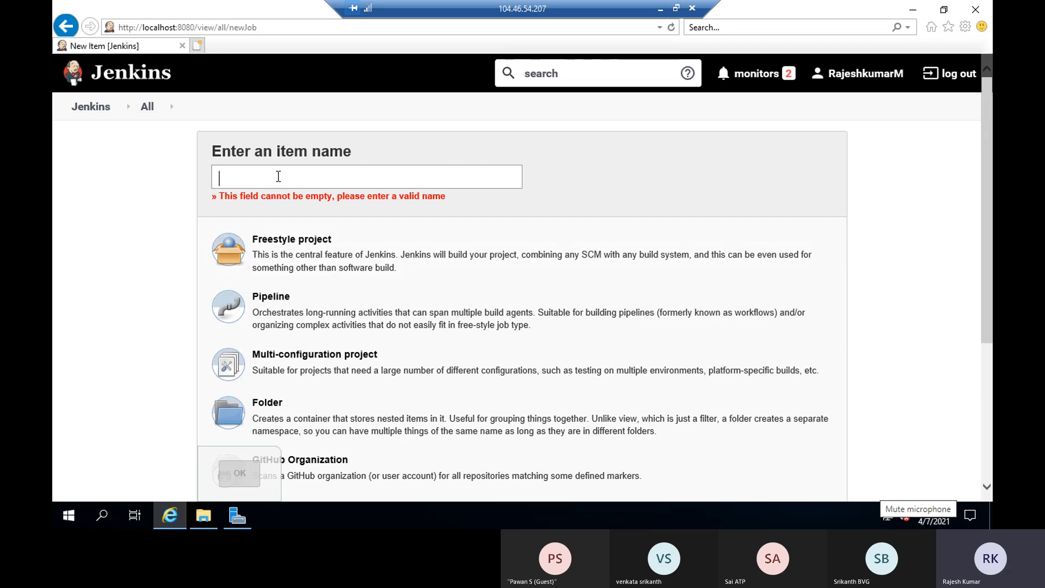
Create a freestyle project named first-project
text(fir)
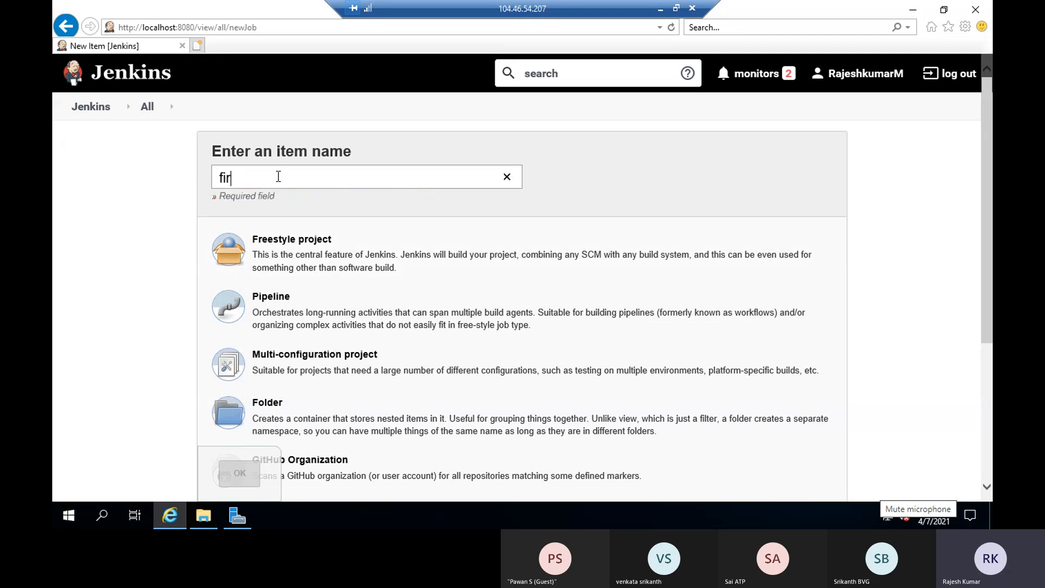
text(st-project)
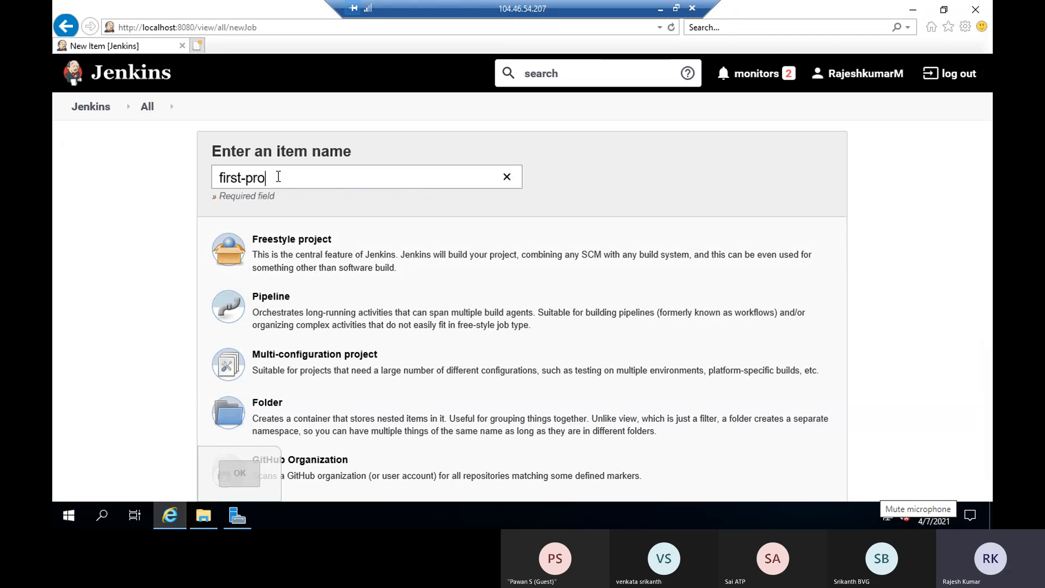
click(308, 267)
scroll(332, 263, down, 4)
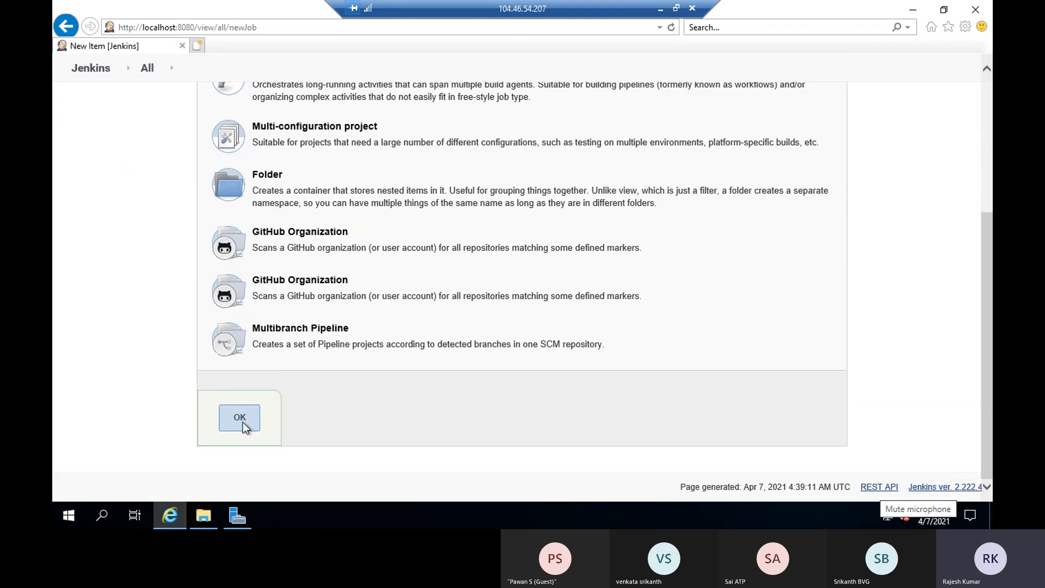
click(243, 423)
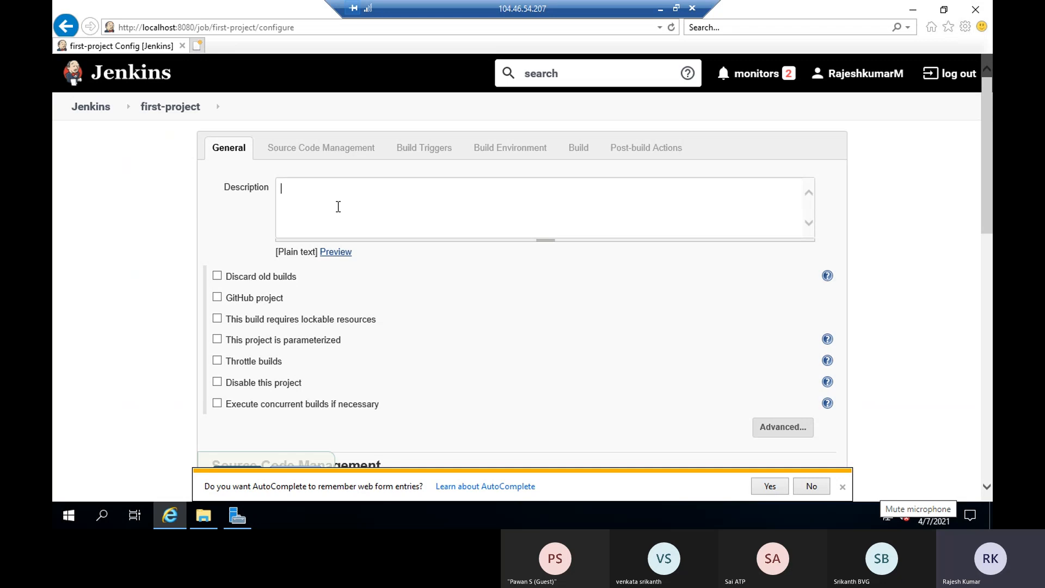
Give first-project the description 'first one'
text(first one)
scroll(338, 233, down, 5)
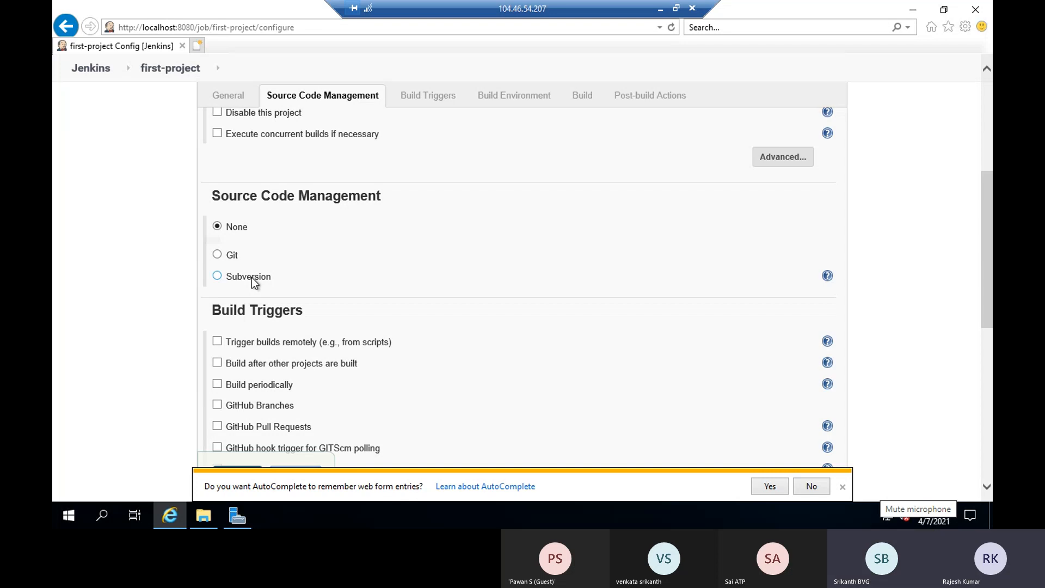
click(842, 487)
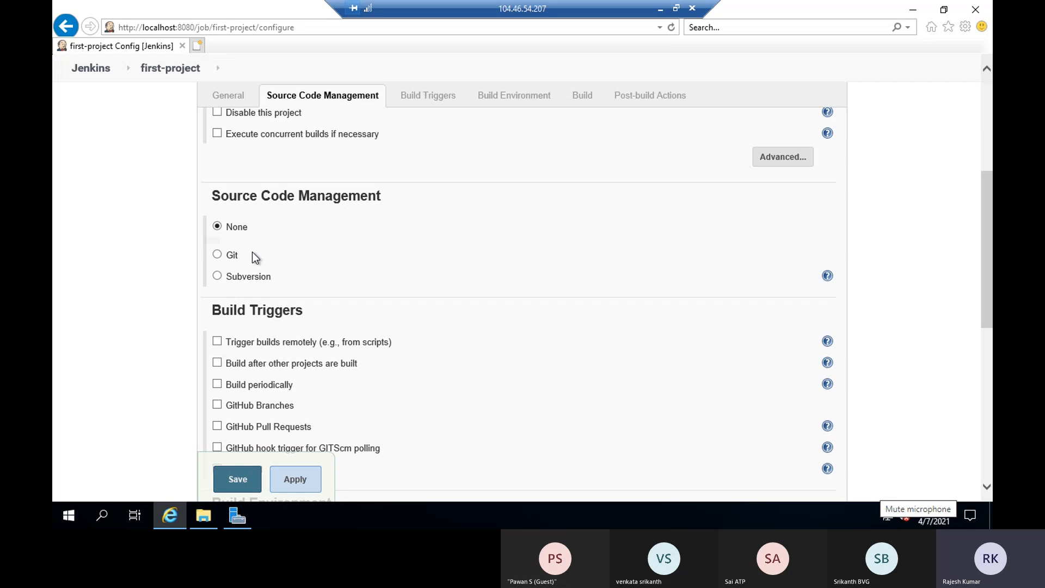
scroll(252, 252, down, 8)
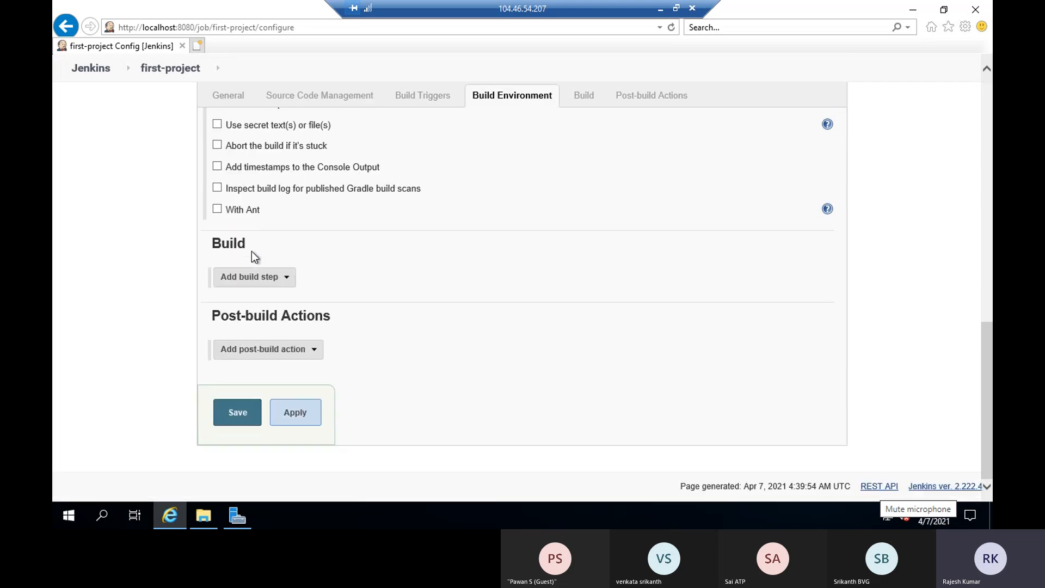
Add an Execute Windows batch command step: echo "Run this job at %Time%", and save
click(253, 279)
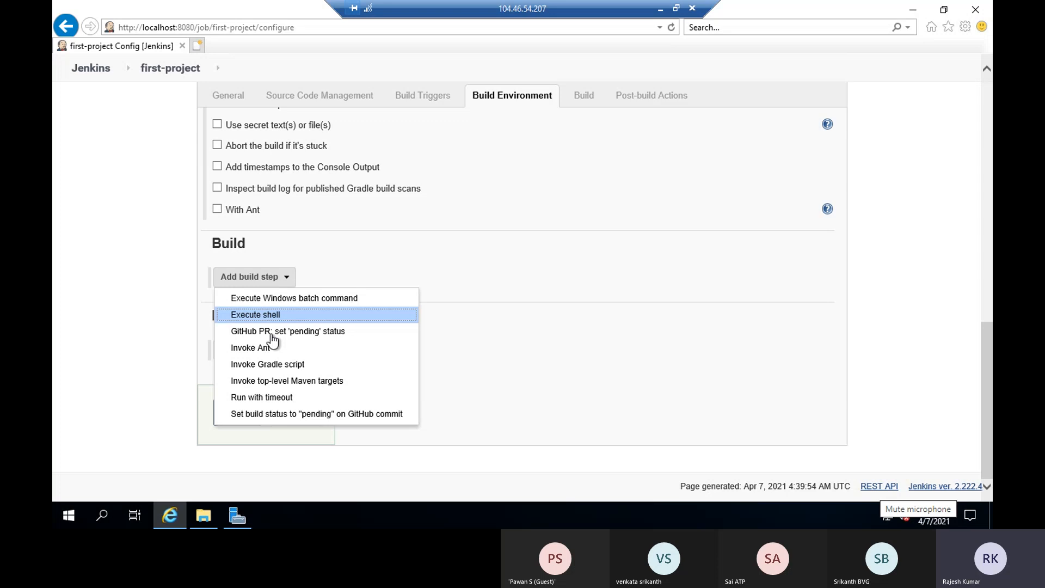
click(282, 299)
click(331, 326)
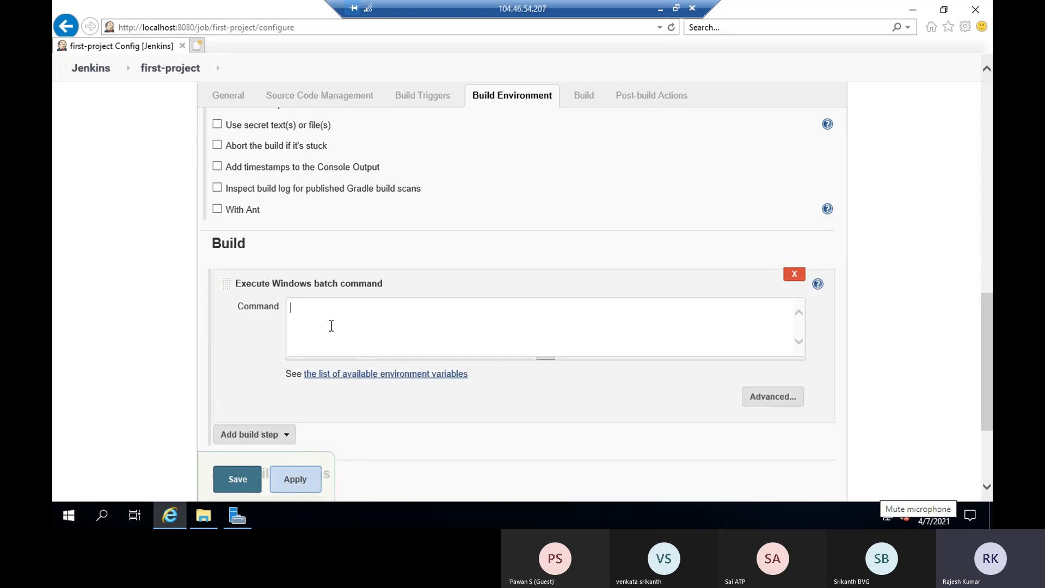
text(echo "R")
key(Left)
text(R)
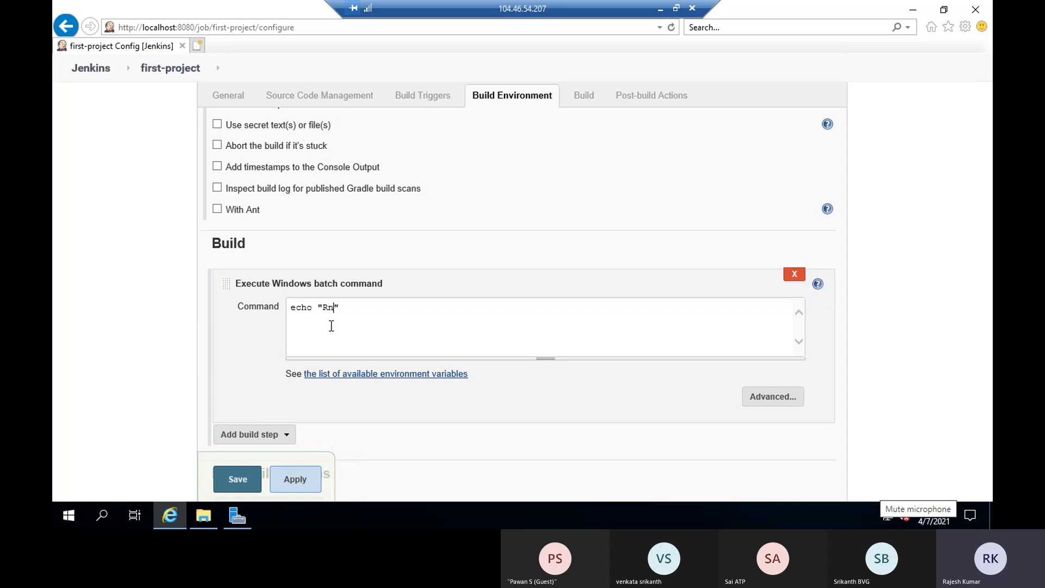
text(un this t)
key(BackSpace)
text(job at %%Time%)
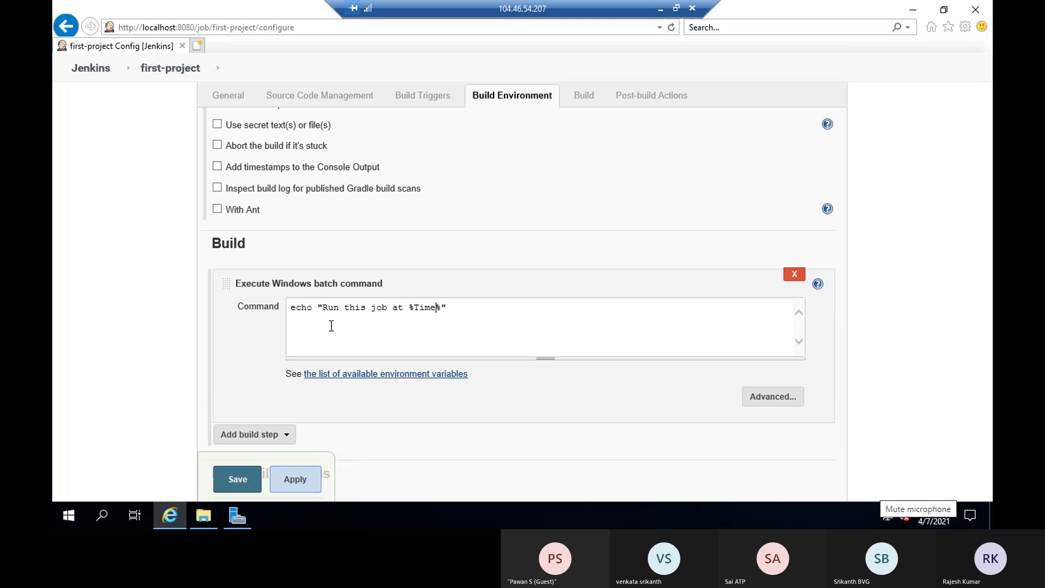
click(250, 481)
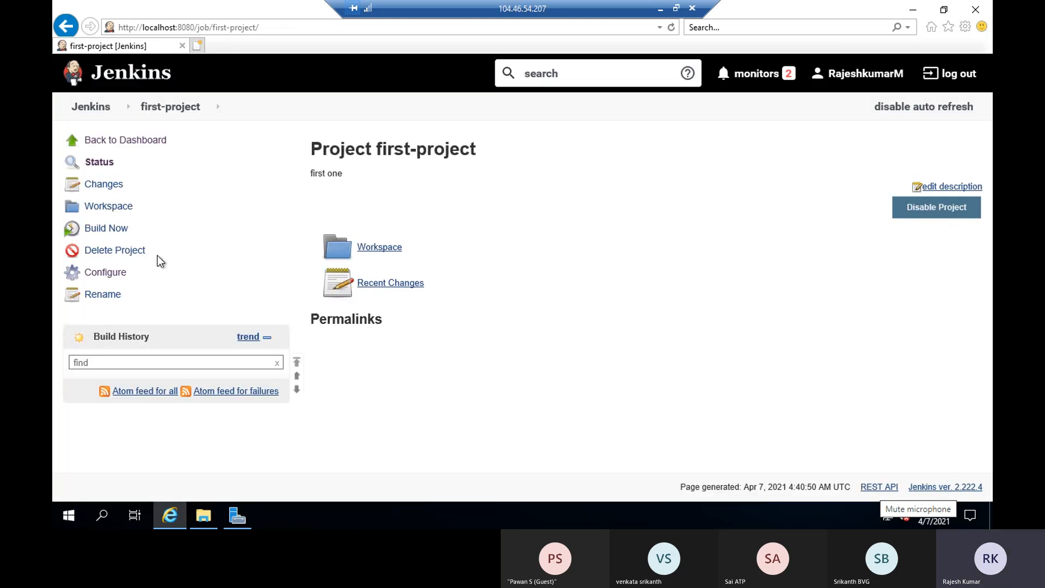
Build first-project and check build #1's console echoes the run time 4:40:53.22
click(106, 229)
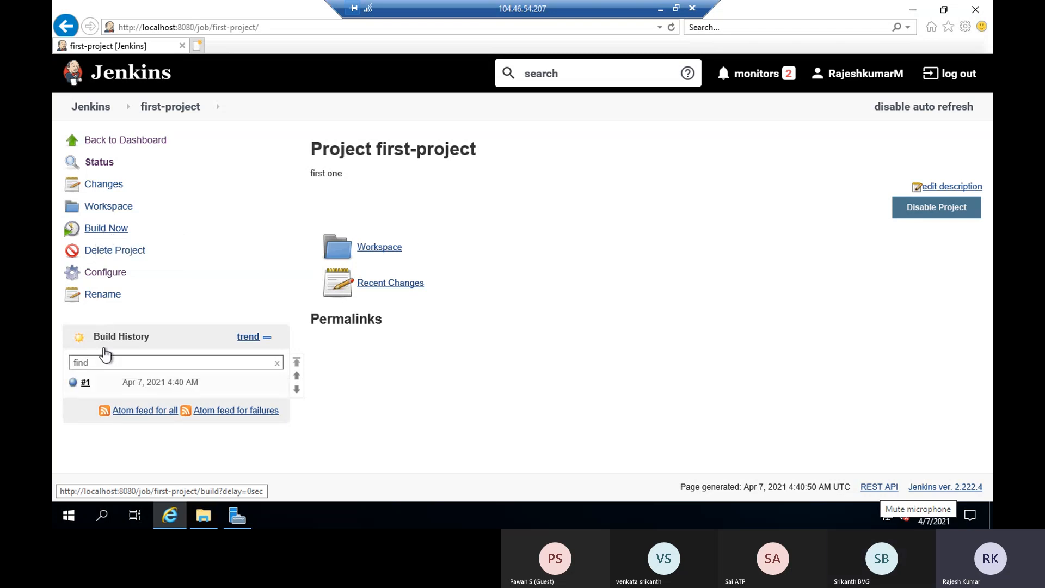
click(85, 383)
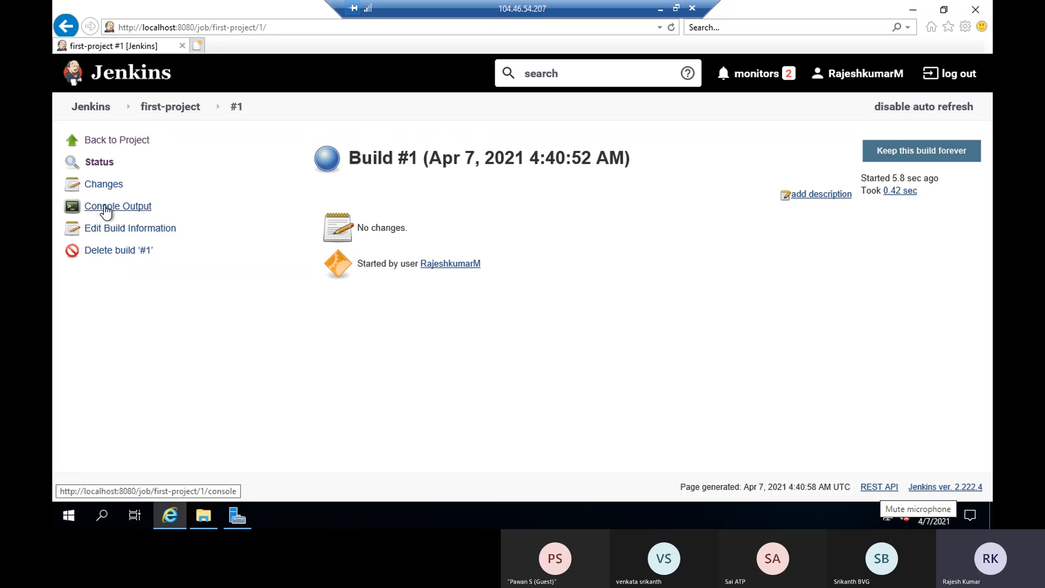
click(109, 208)
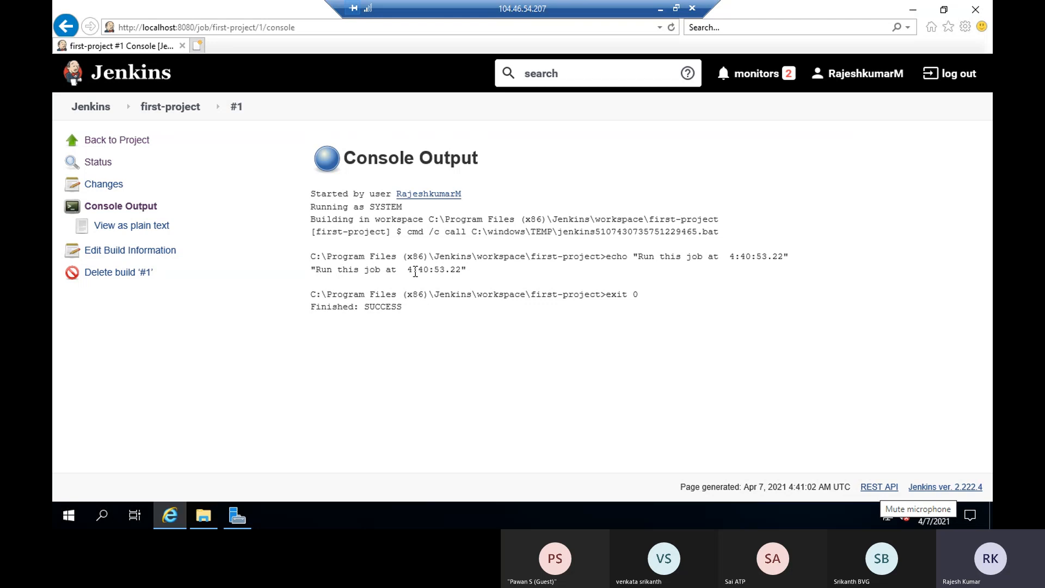
drag(412, 269, 461, 270)
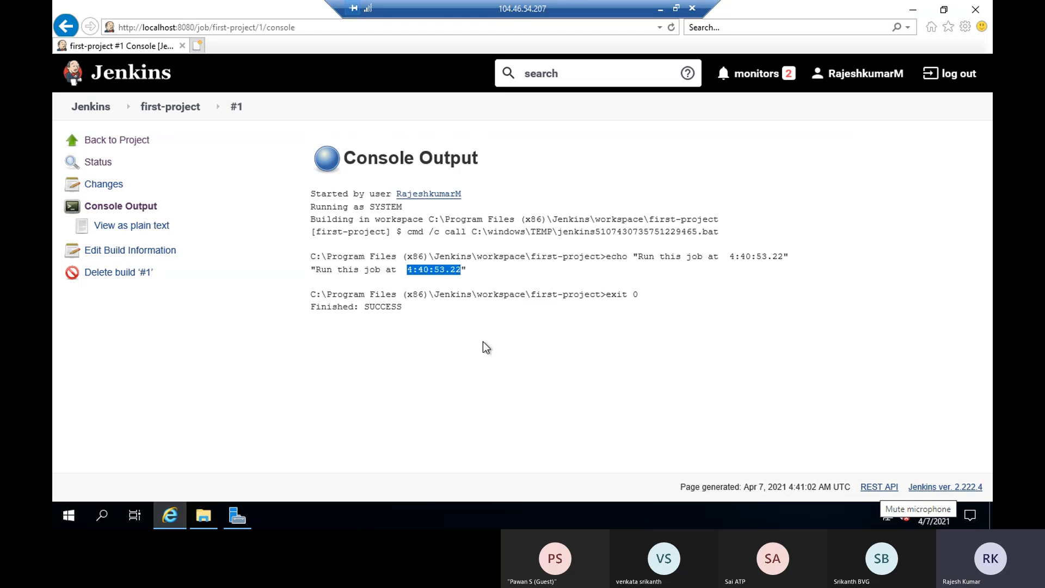
Reopen build #1's console output from the build's menu on the project page
click(120, 146)
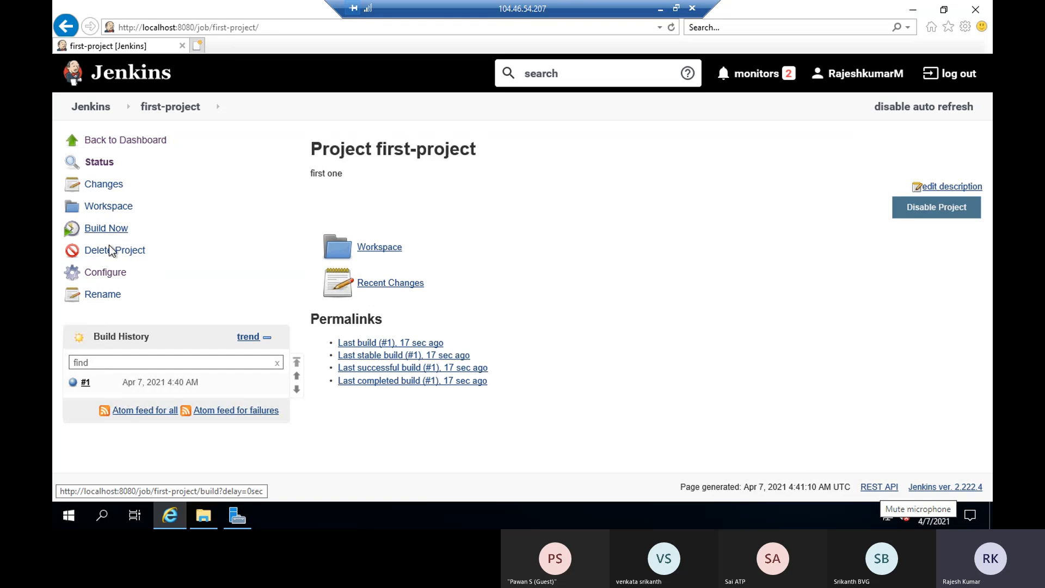
click(96, 382)
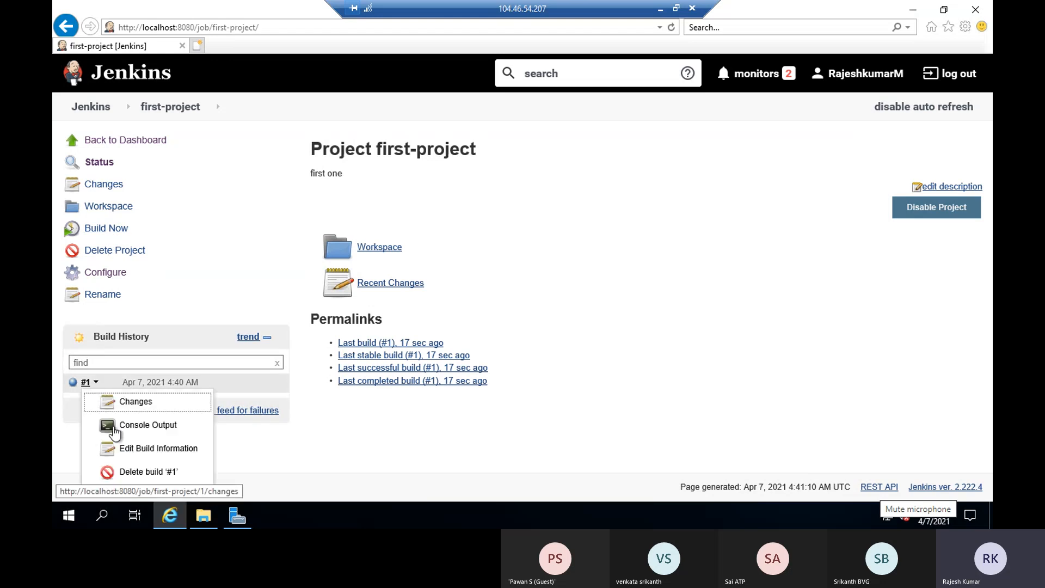
click(126, 428)
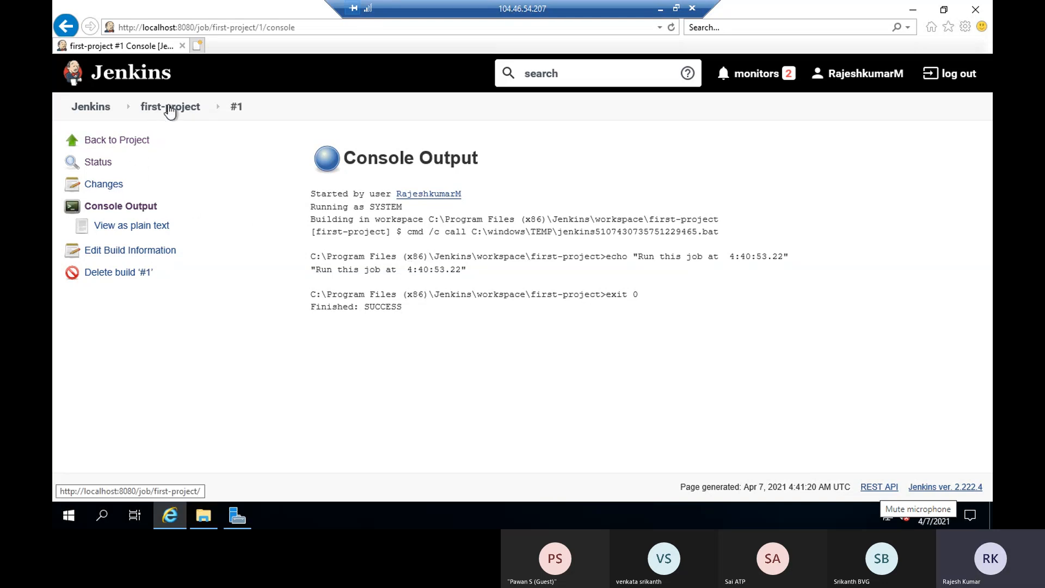
click(205, 108)
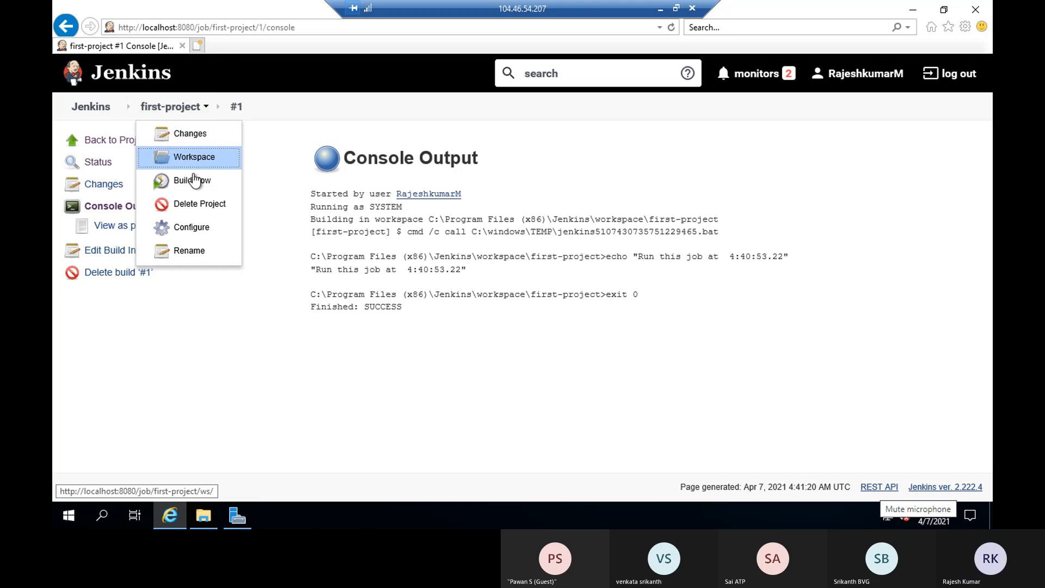
In first-project's Configure page, add the VS Team Services Continuous Deployment post-build action
click(192, 229)
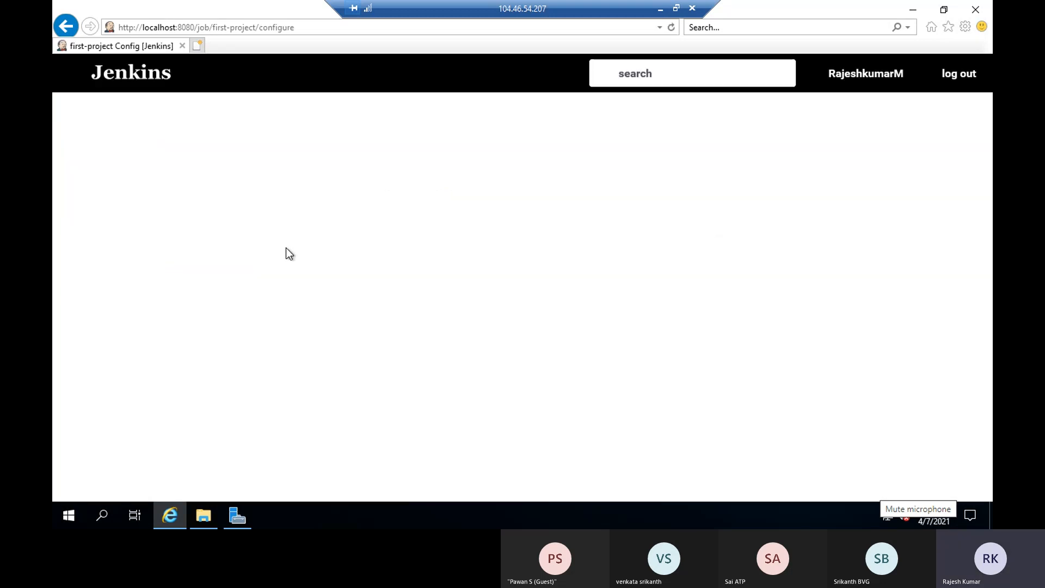
scroll(369, 270, down, 15)
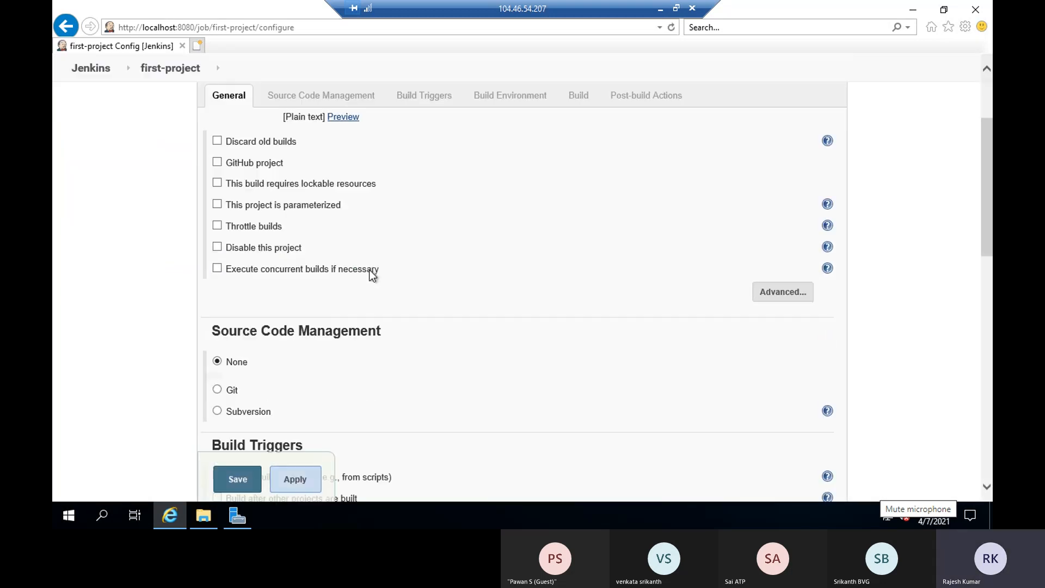
scroll(370, 270, down, 2)
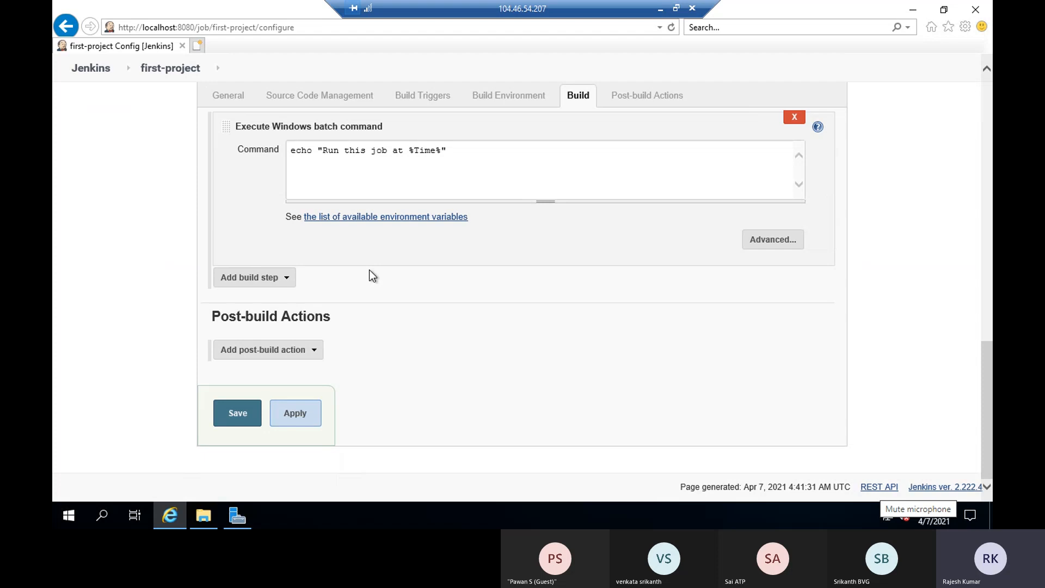
click(279, 349)
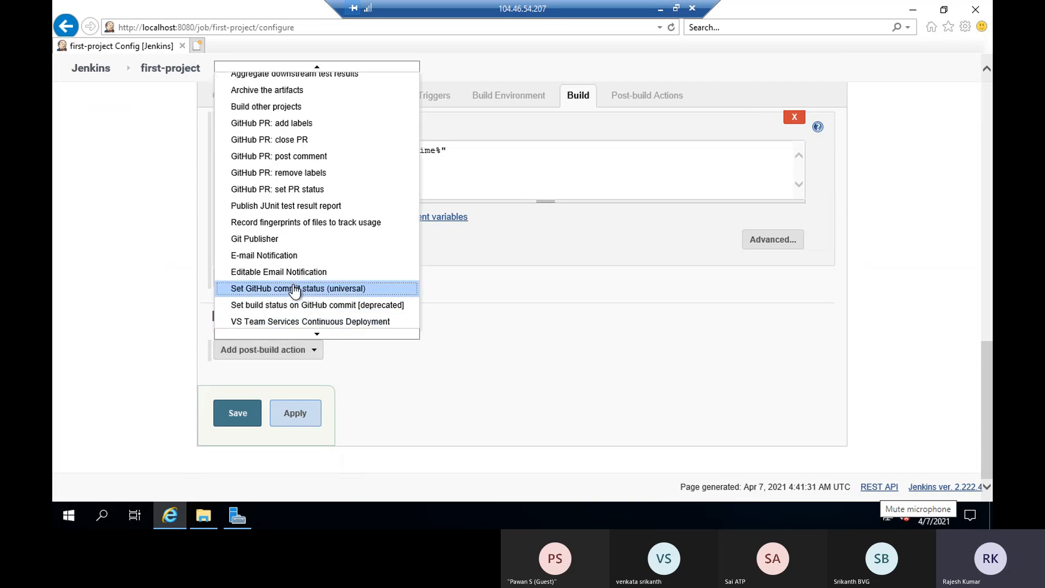
click(293, 324)
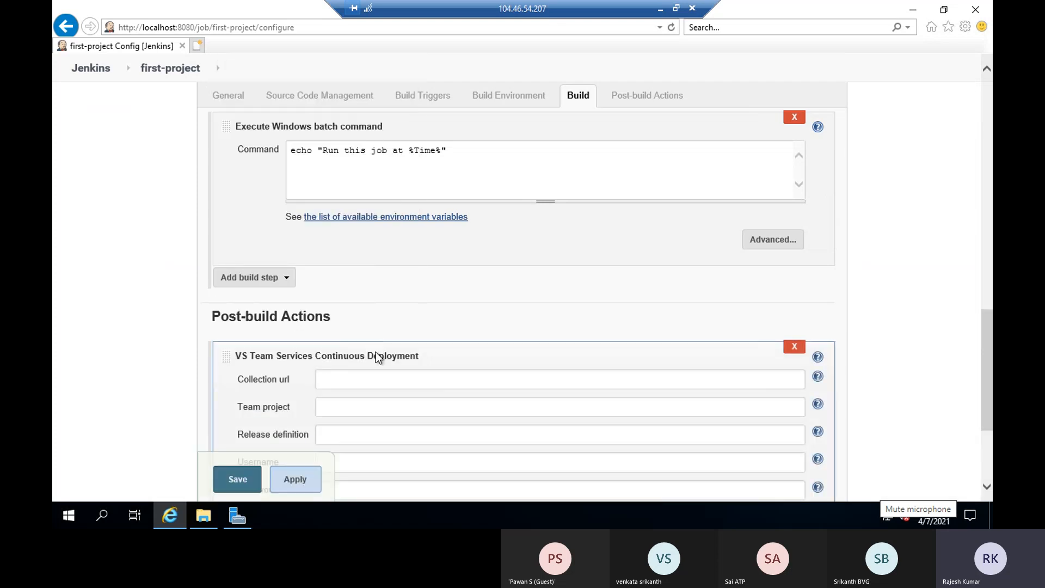
scroll(379, 356, down, 3)
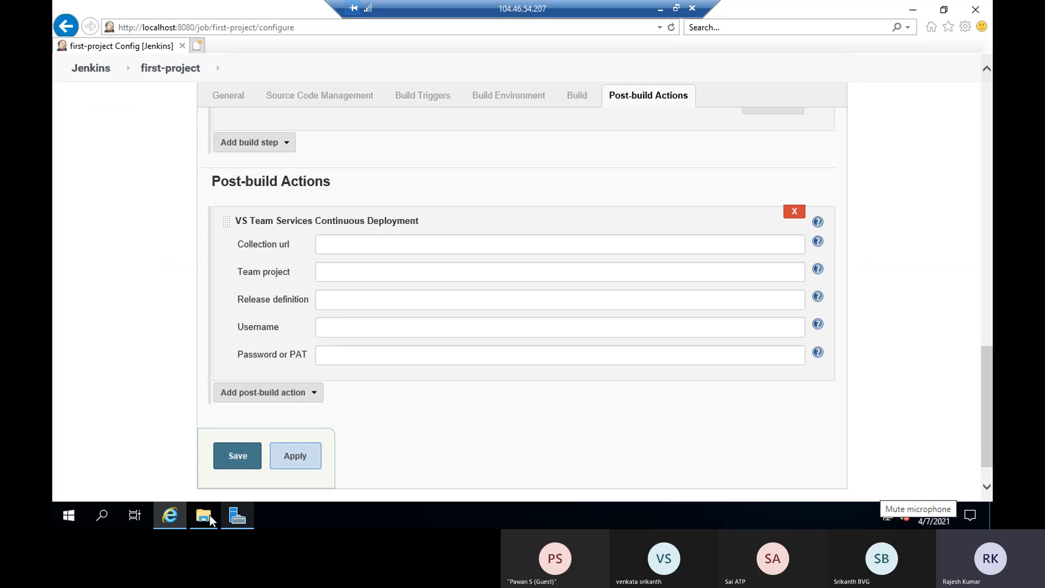
Leave the remote session, return to the Azure DevOps tab, and open Pipelines > Releases
click(659, 8)
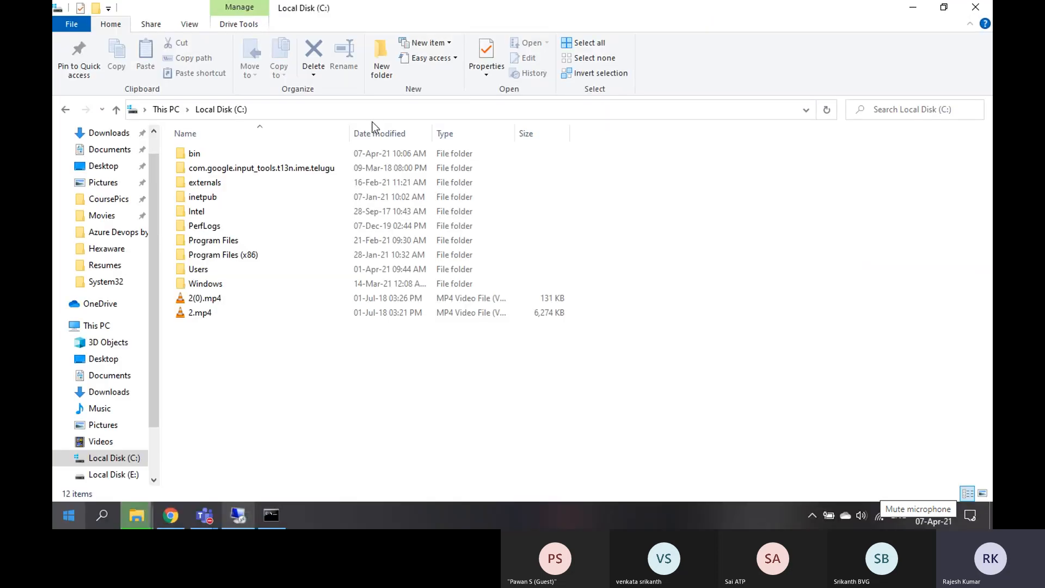
click(170, 517)
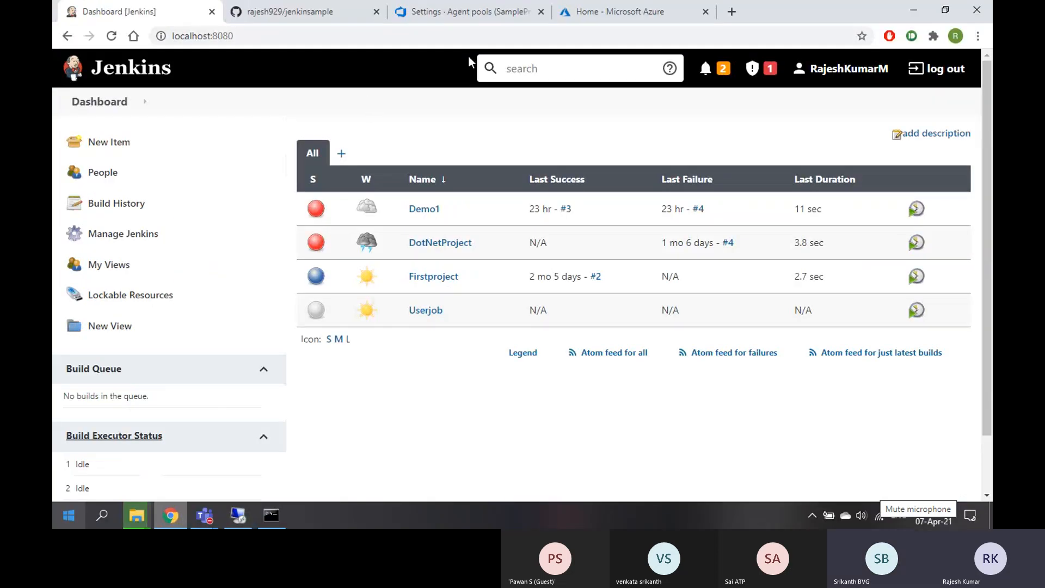
click(464, 13)
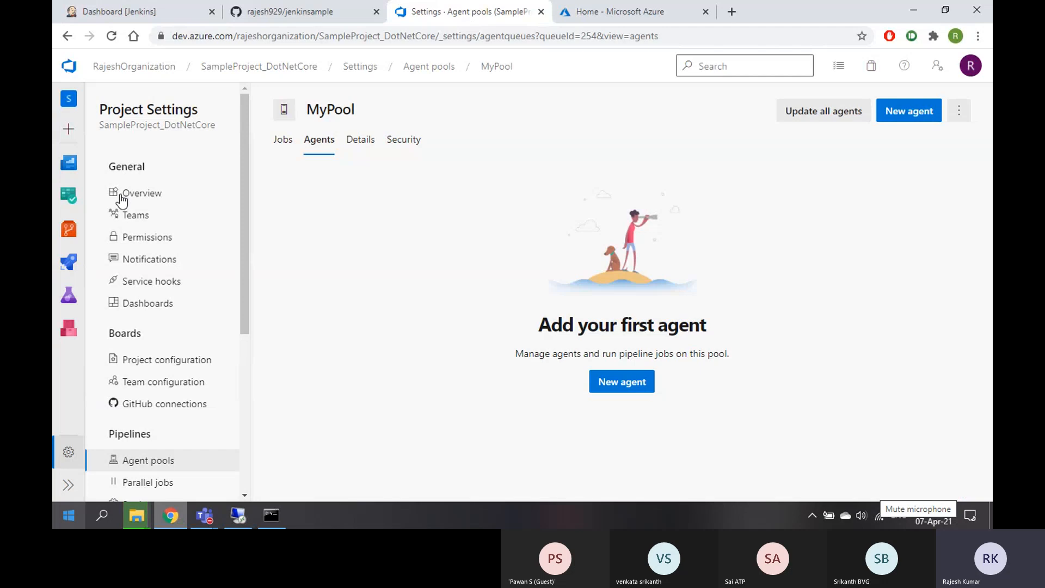
mouse_move(69, 262)
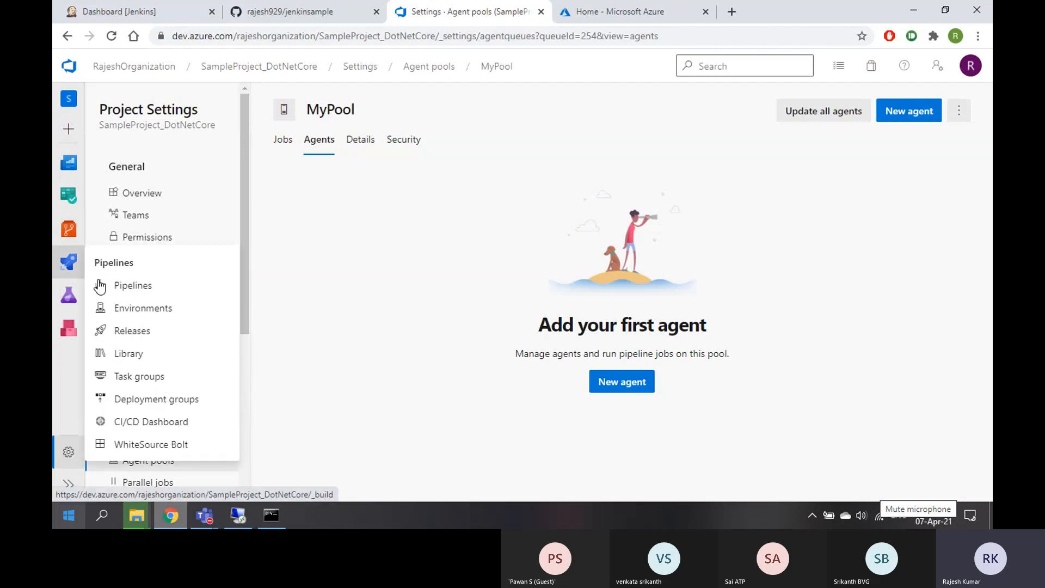
click(128, 340)
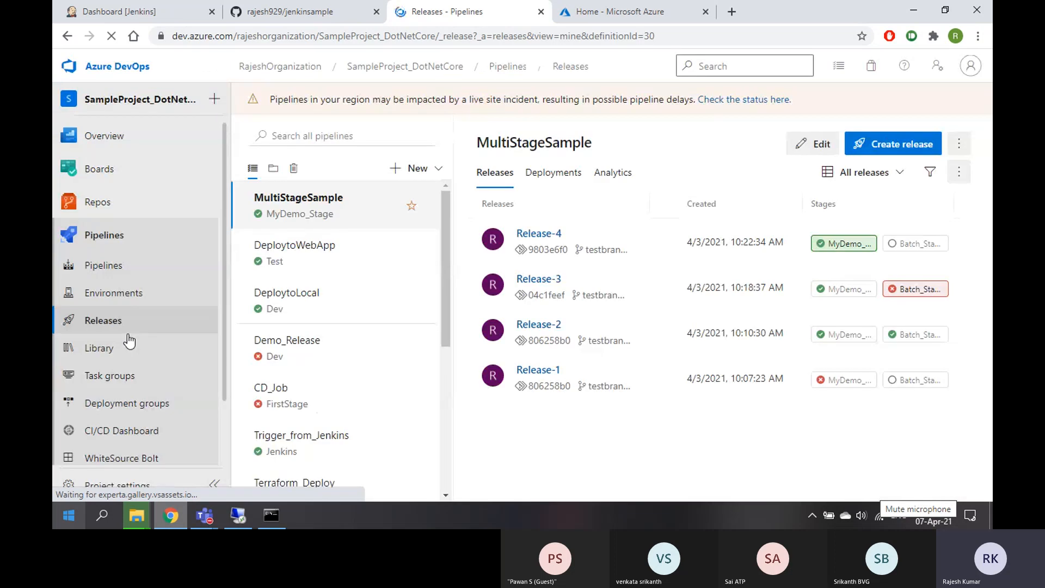
Select the Trigger_from_Jenkins release pipeline and open it in the editor
click(439, 173)
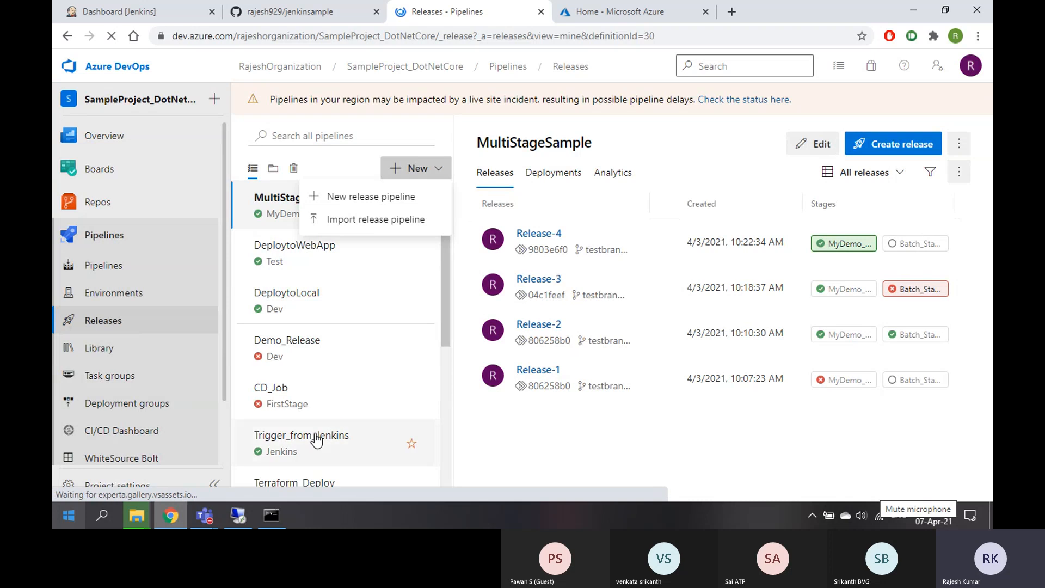
click(350, 435)
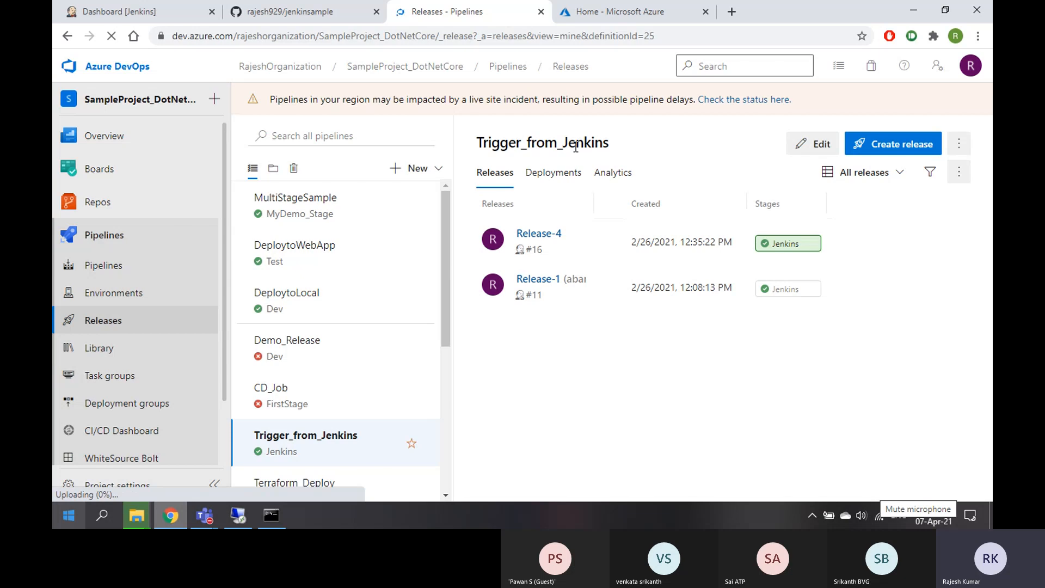
click(829, 147)
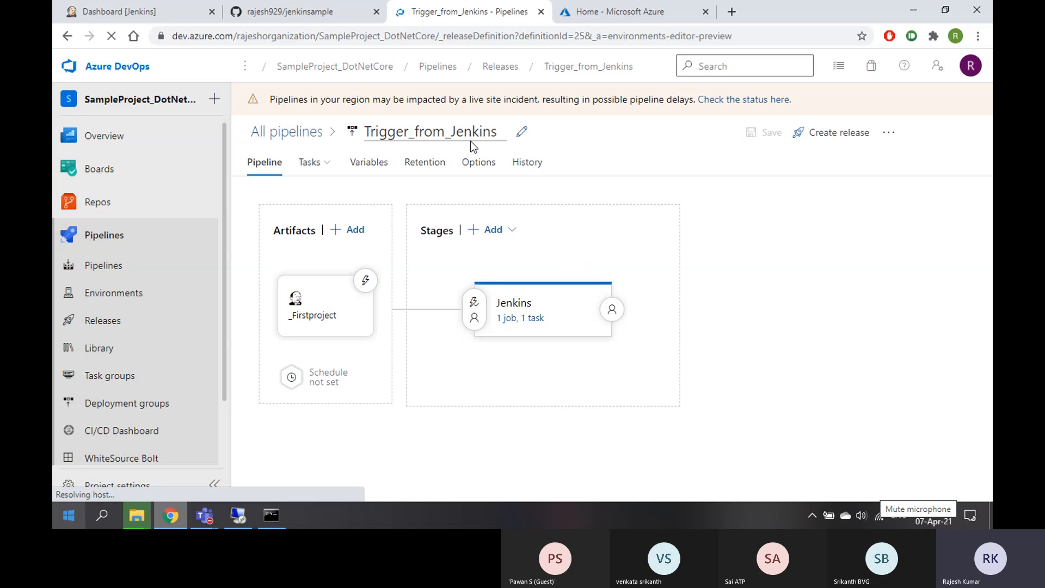
Open the _Firstproject artifact's details and grant administrator permission for the agent copy
click(331, 310)
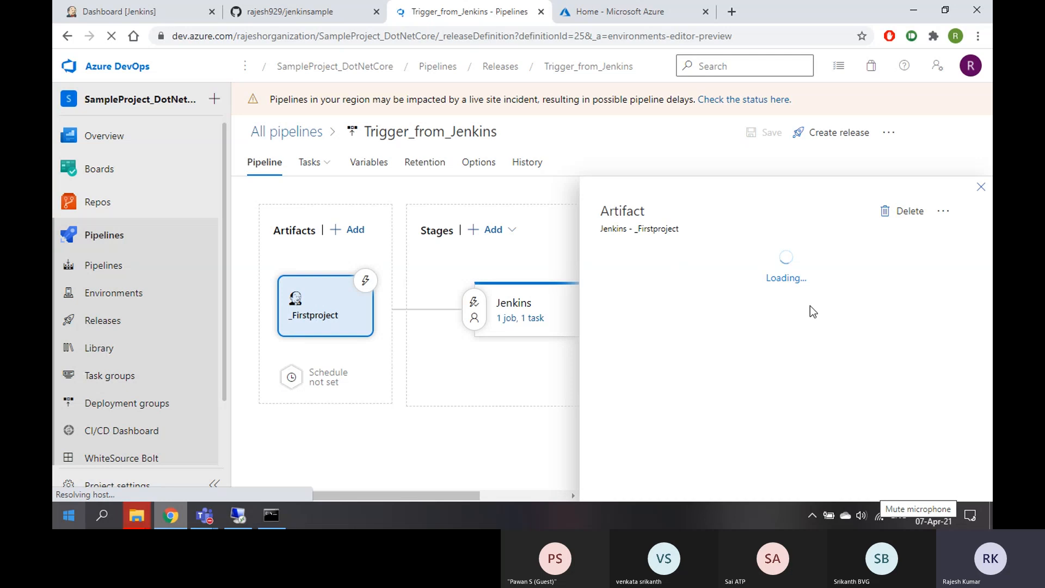
mouse_move(137, 515)
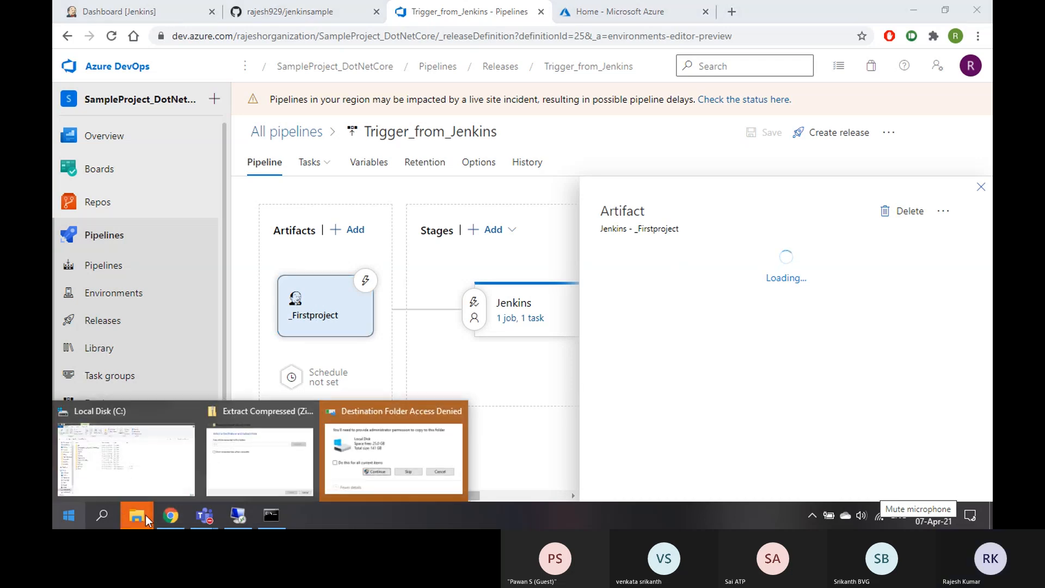
click(395, 452)
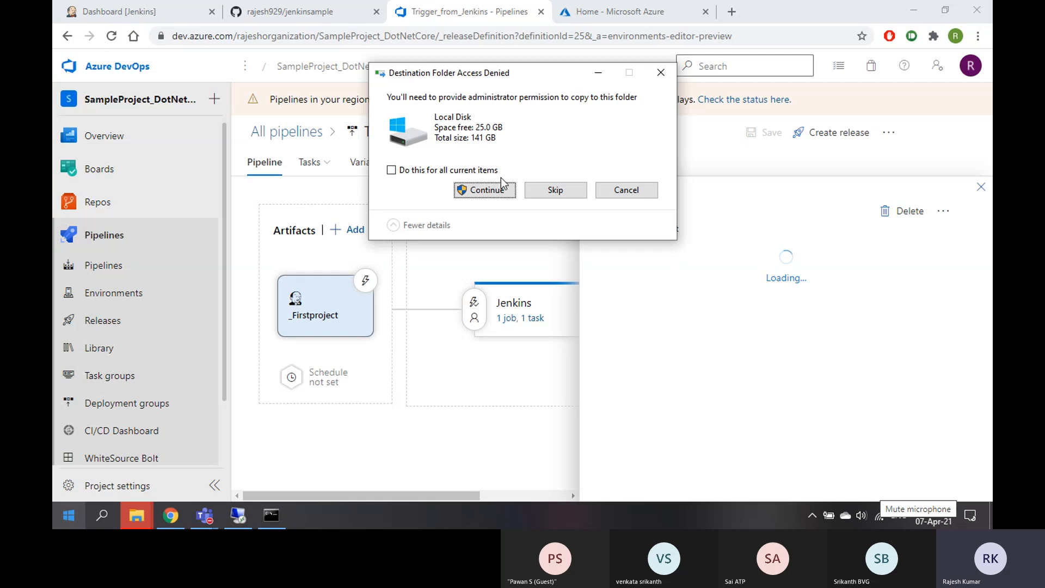
click(490, 192)
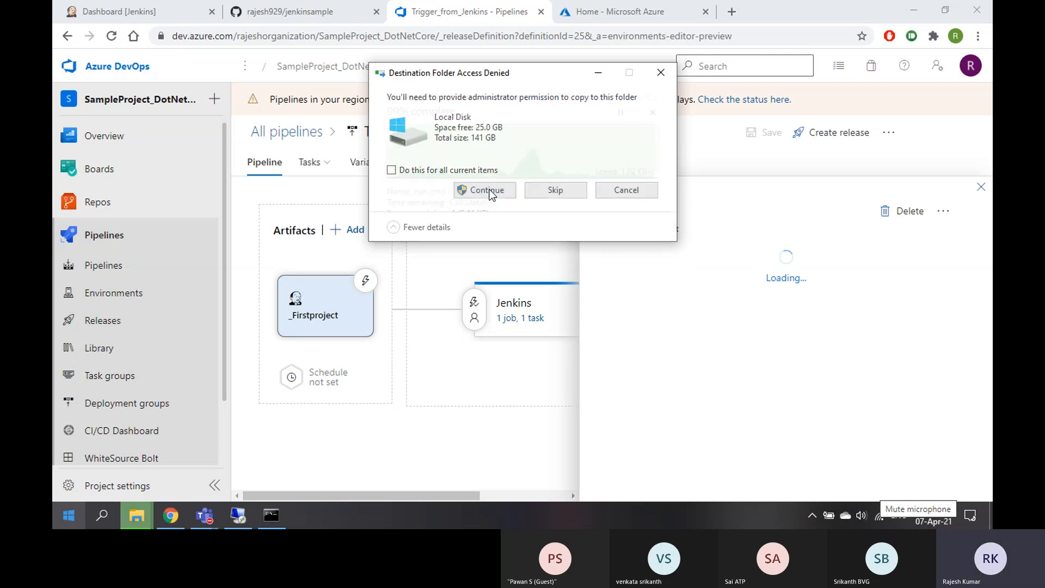
click(490, 192)
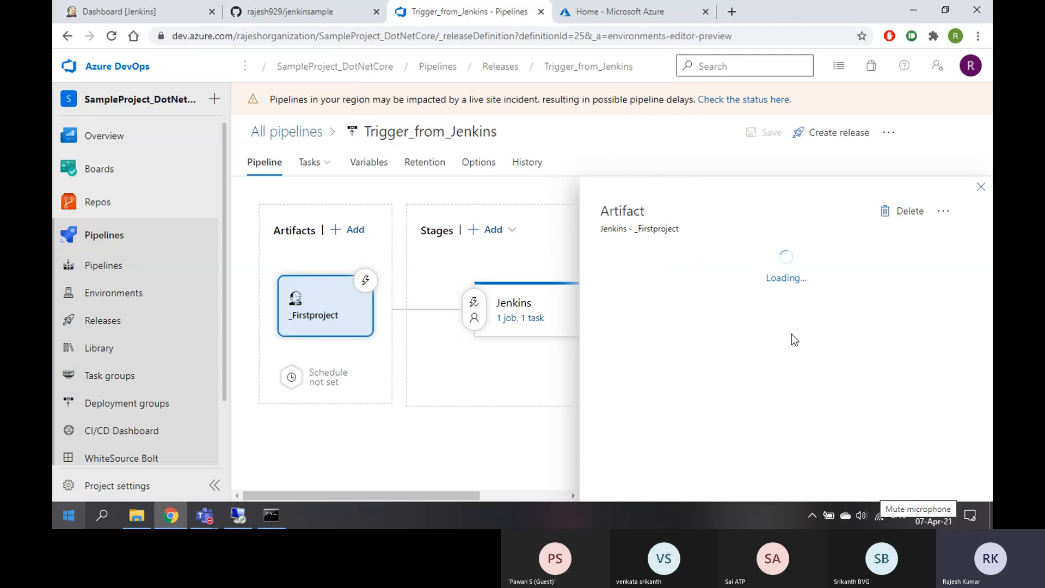
Reconnect the Wi-Fi to the ThatsMine network
click(876, 519)
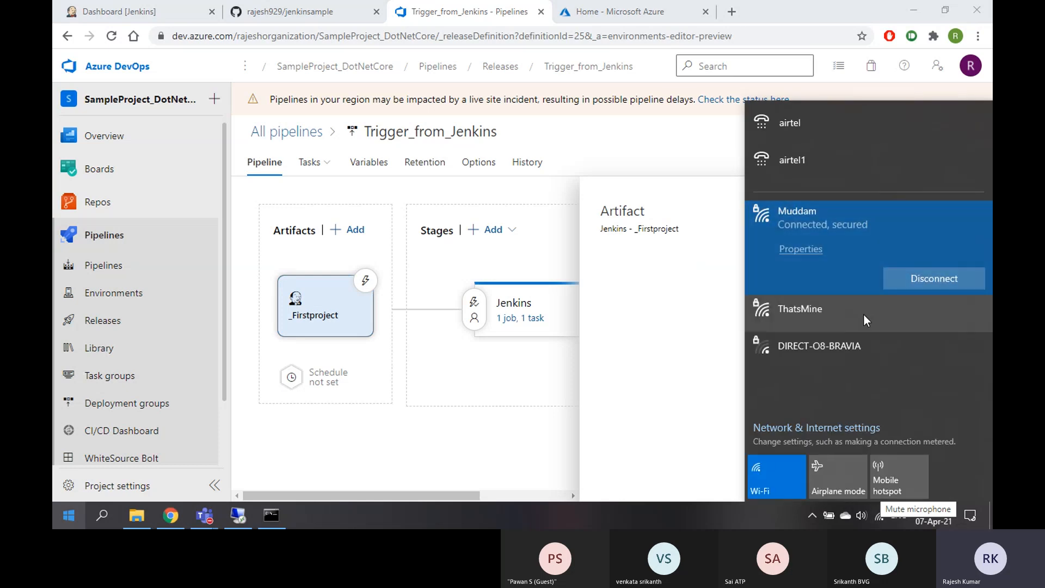
click(839, 314)
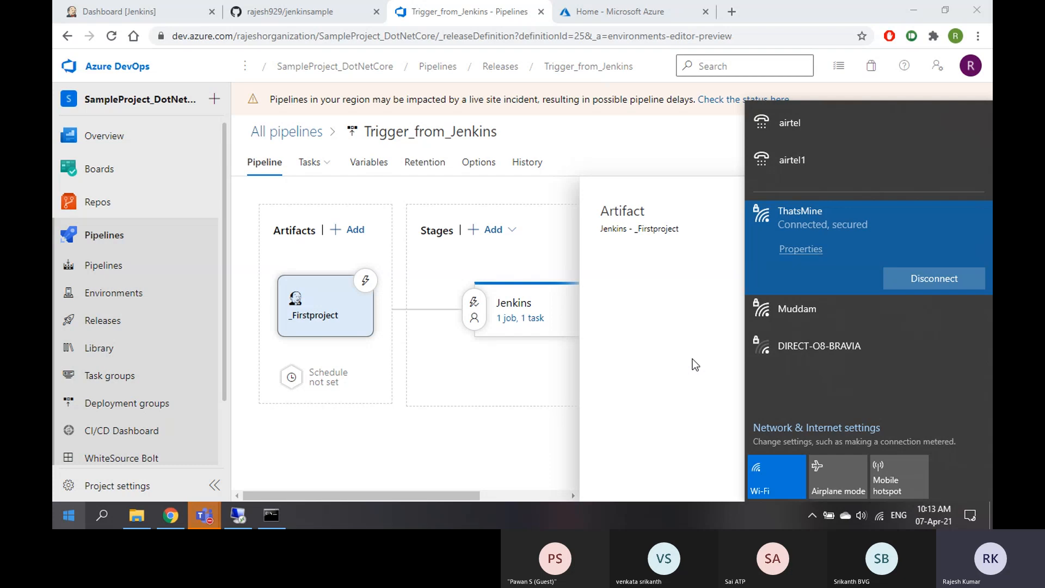
click(646, 401)
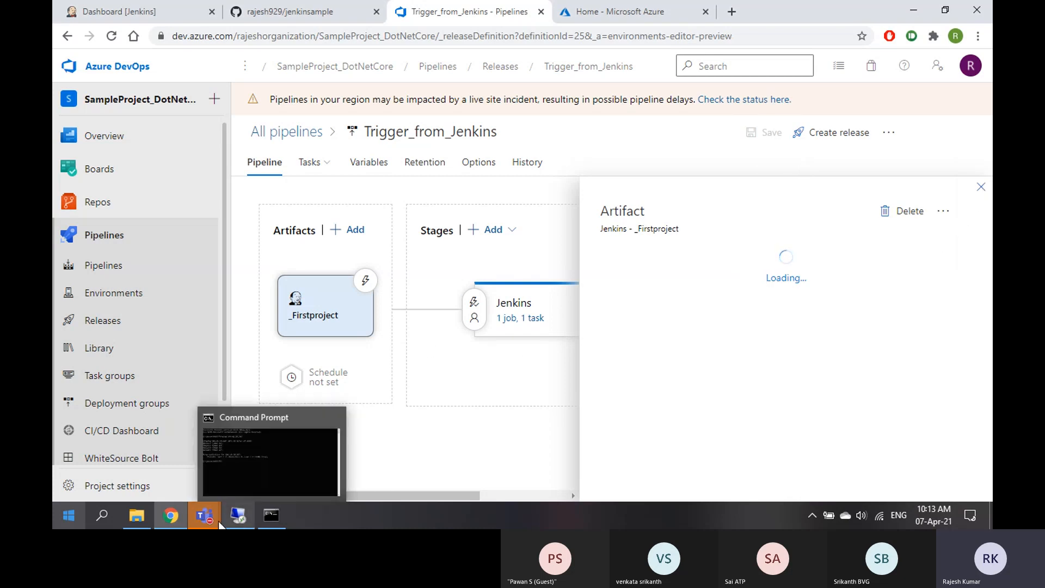
Close the Azure portal home tab and look over the jenkinssample GitHub repository
click(620, 12)
click(706, 11)
click(298, 12)
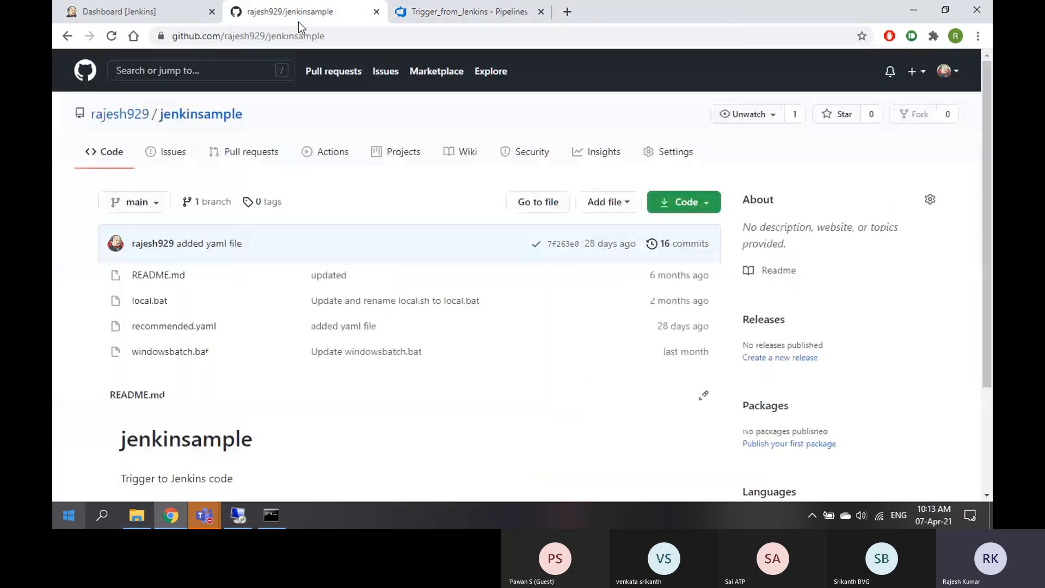
Leave the Trigger_from_Jenkins editor for the All pipelines releases list
click(463, 12)
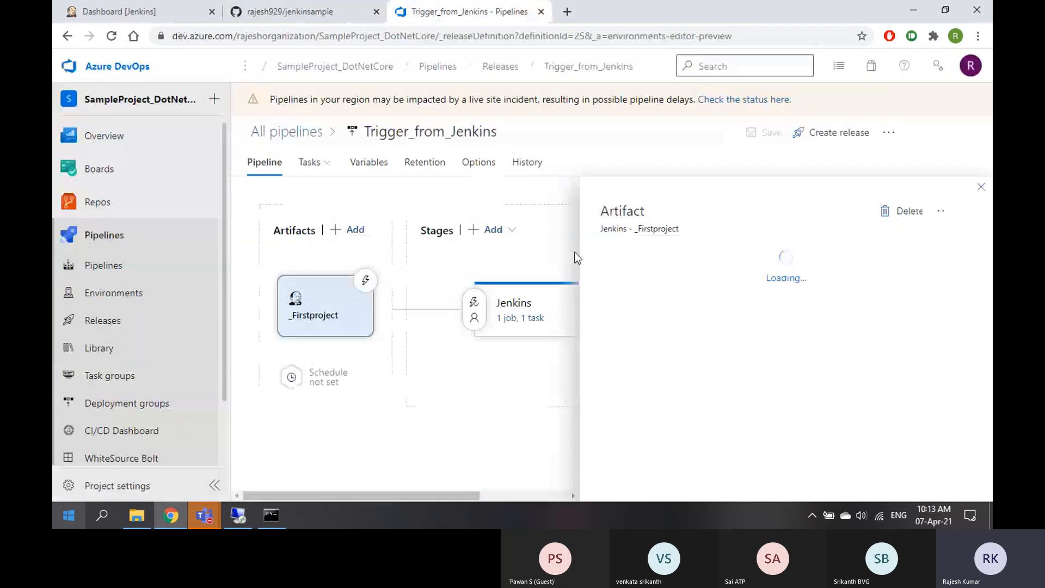
click(944, 212)
click(984, 191)
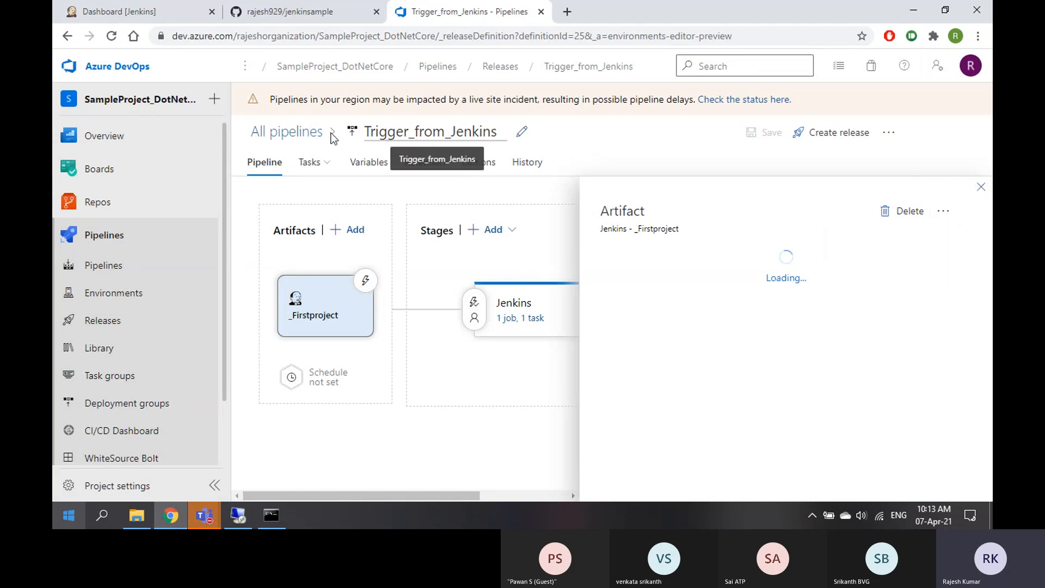
click(283, 133)
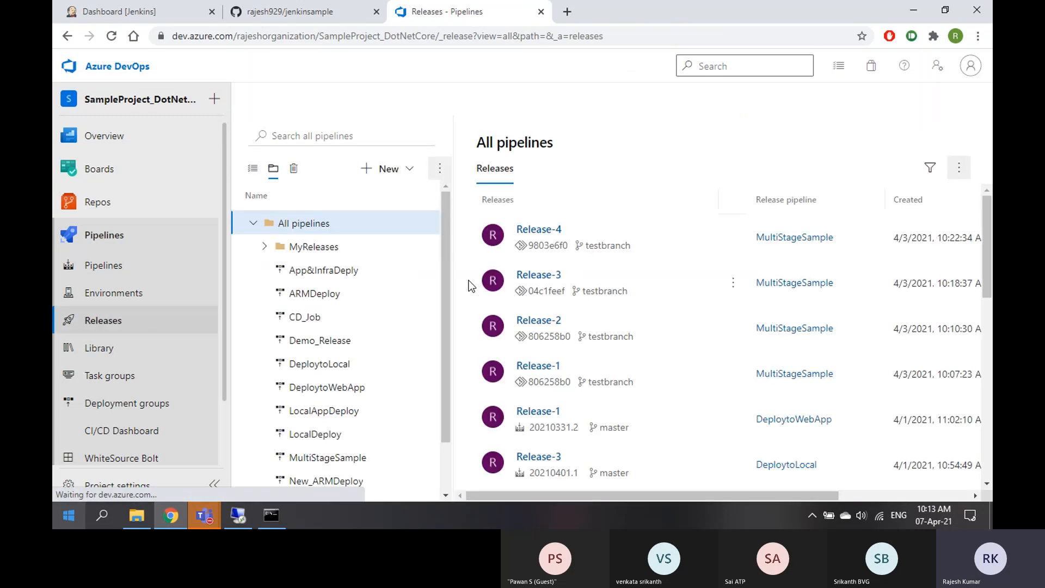
scroll(336, 387, down, 2)
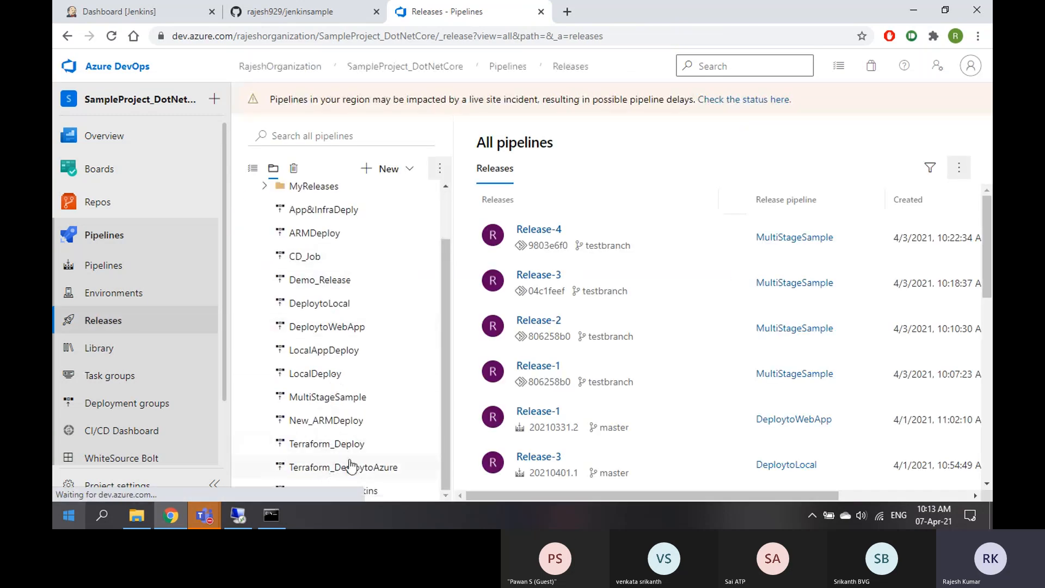
click(332, 490)
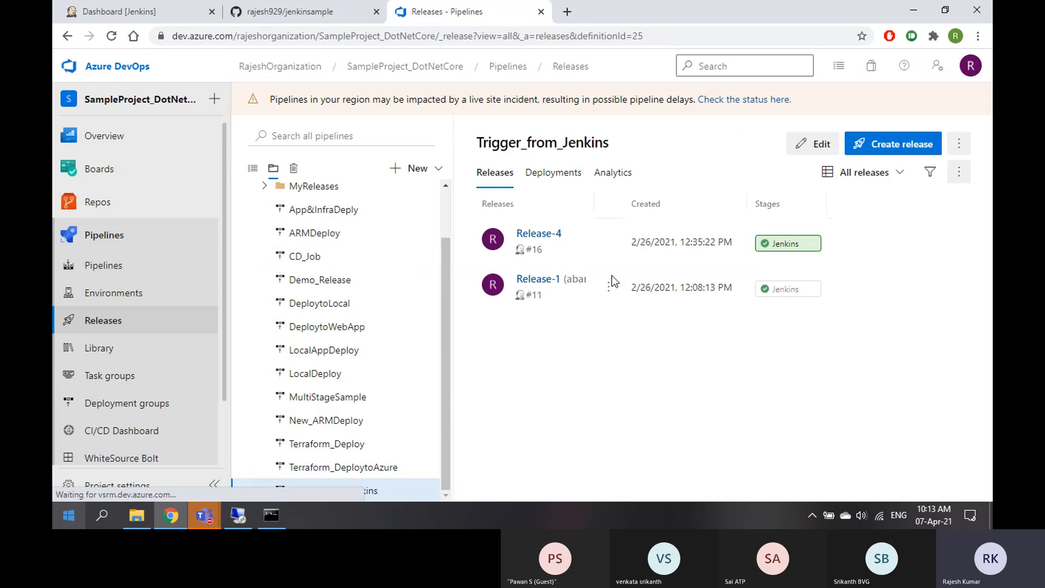
click(798, 148)
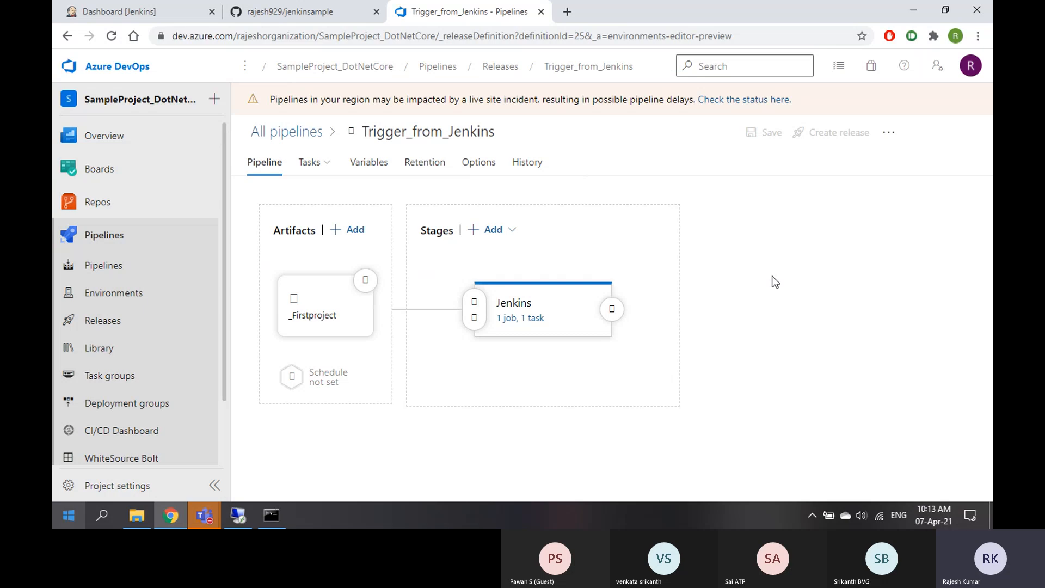
click(344, 314)
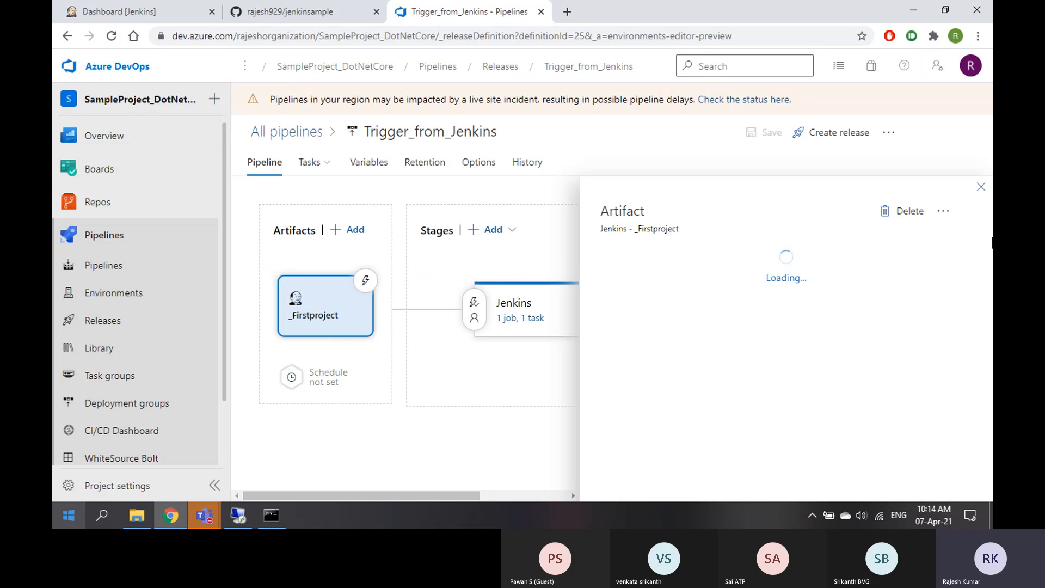
click(980, 187)
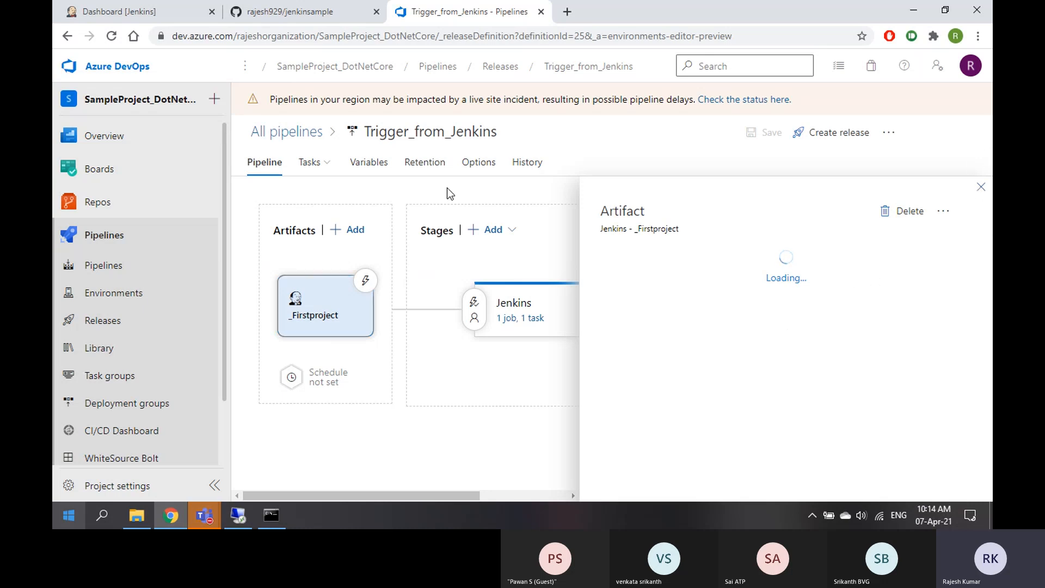
click(299, 135)
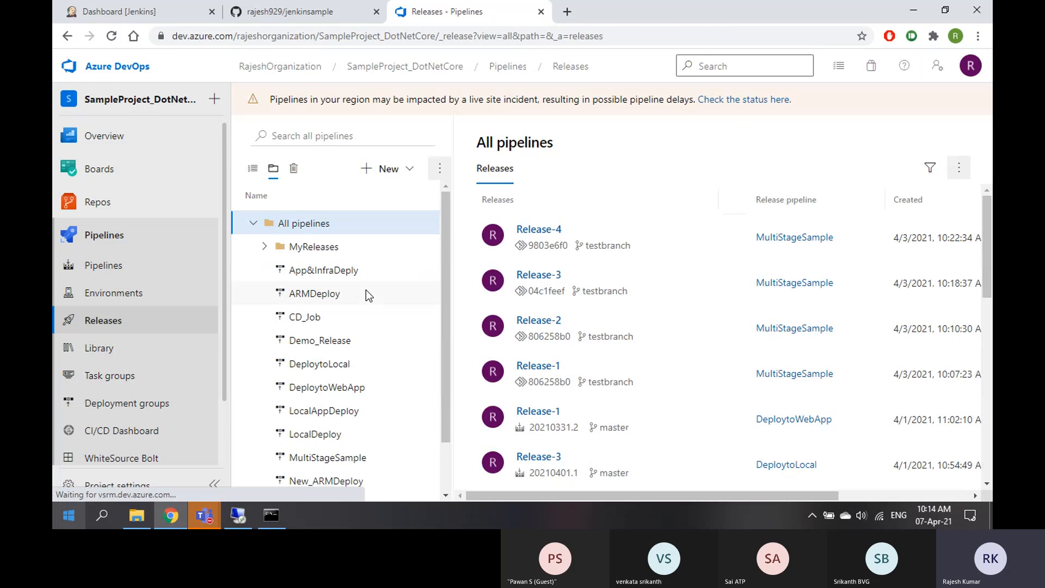
Create a new release pipeline from the Empty job template with a single stage named Test
click(403, 168)
click(357, 196)
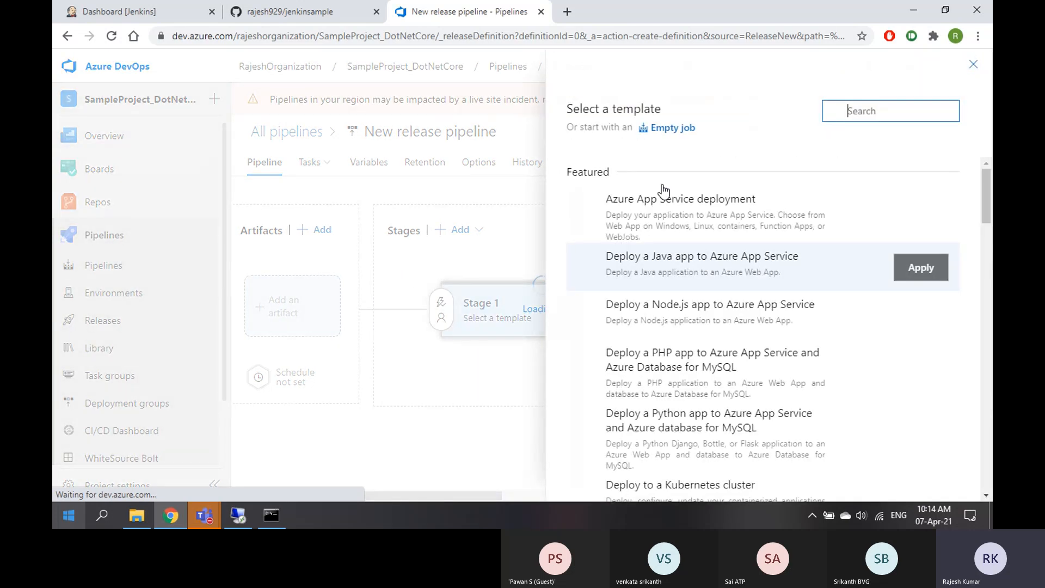
click(674, 129)
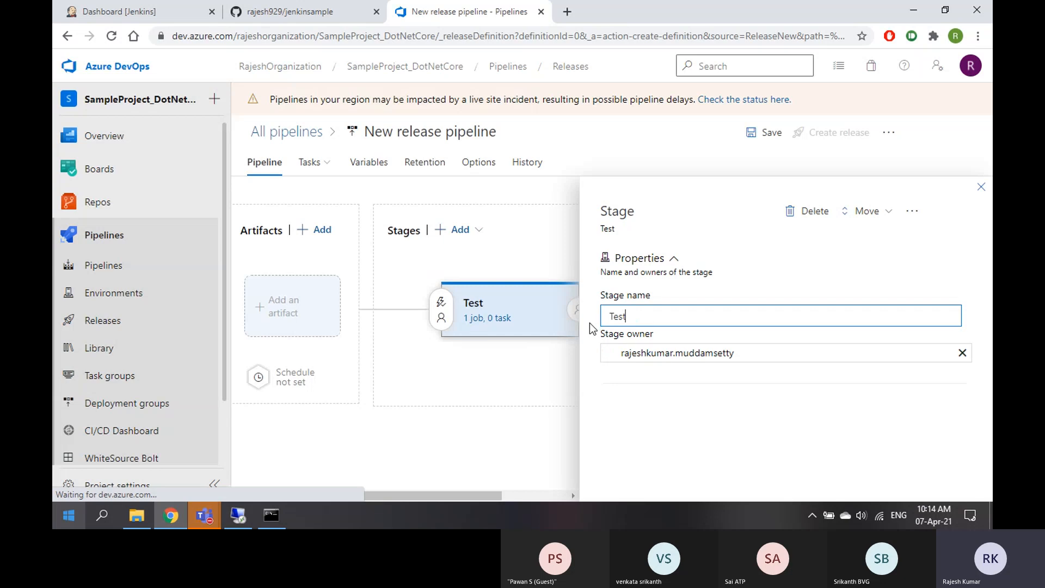
click(981, 187)
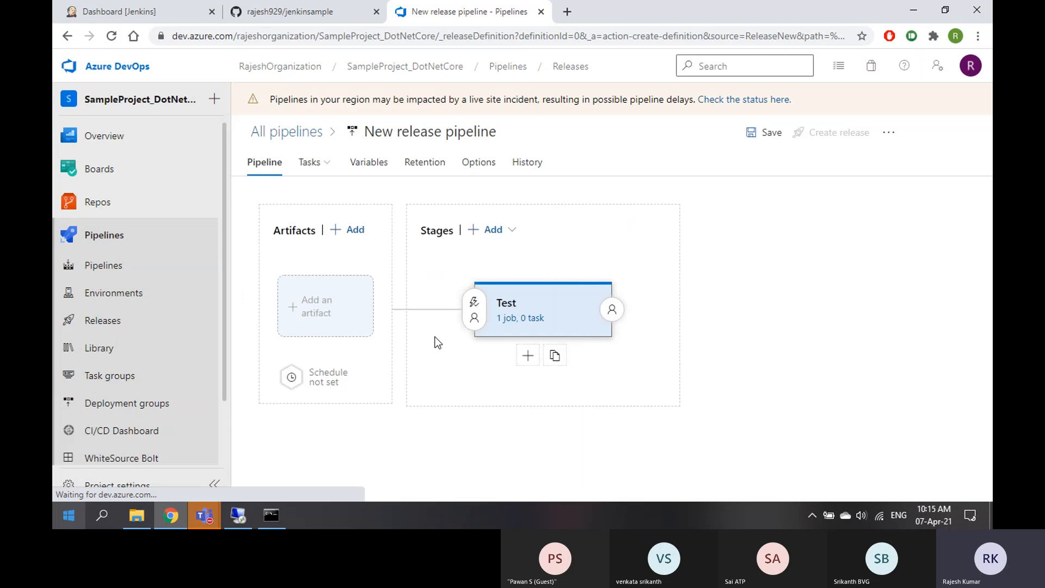
Pick Jenkins as the artifact source and open Manage service connections in a new tab
click(330, 302)
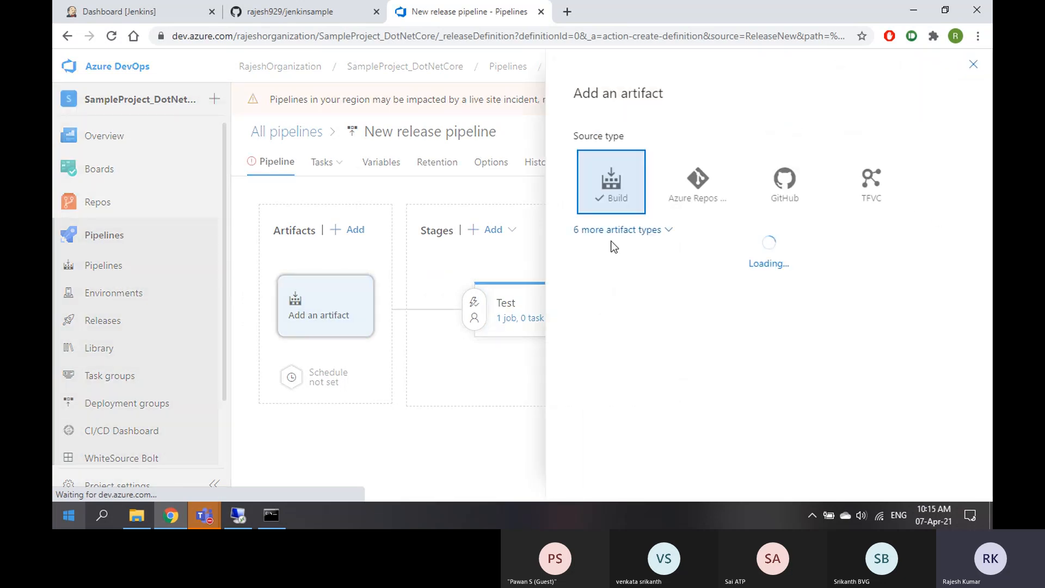
click(667, 233)
click(700, 343)
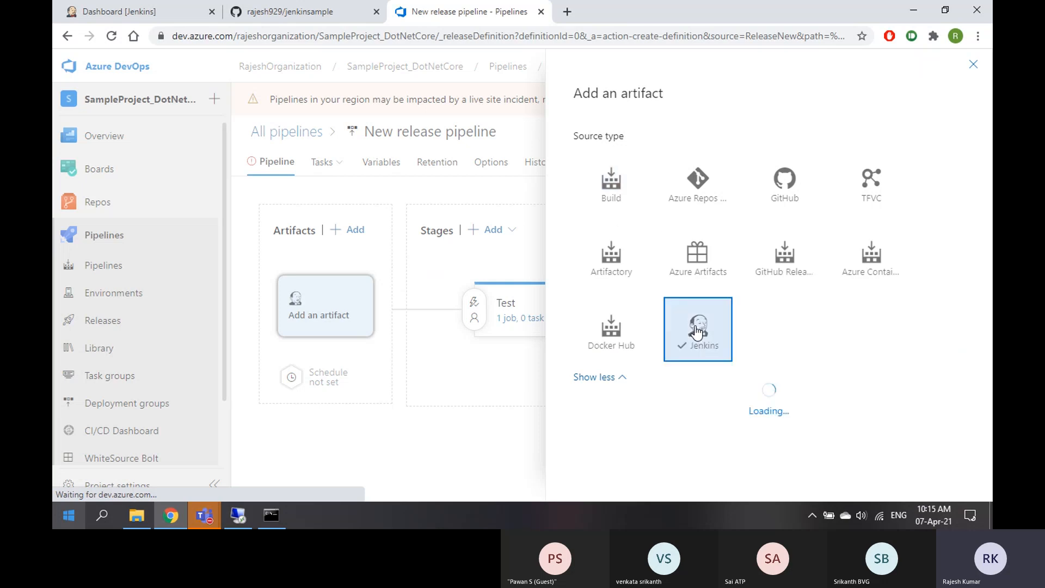
scroll(887, 314, down, 2)
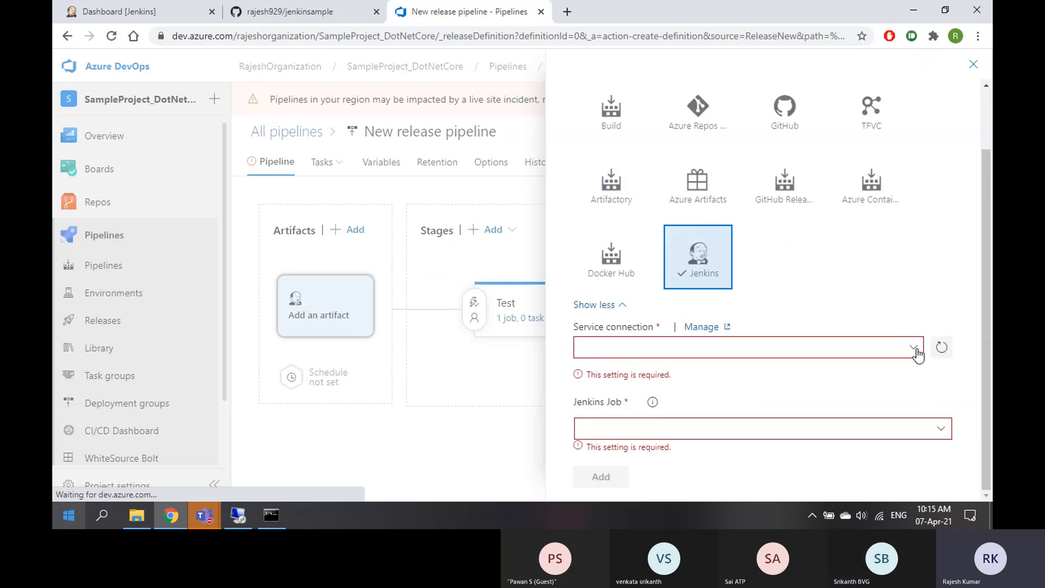
click(915, 346)
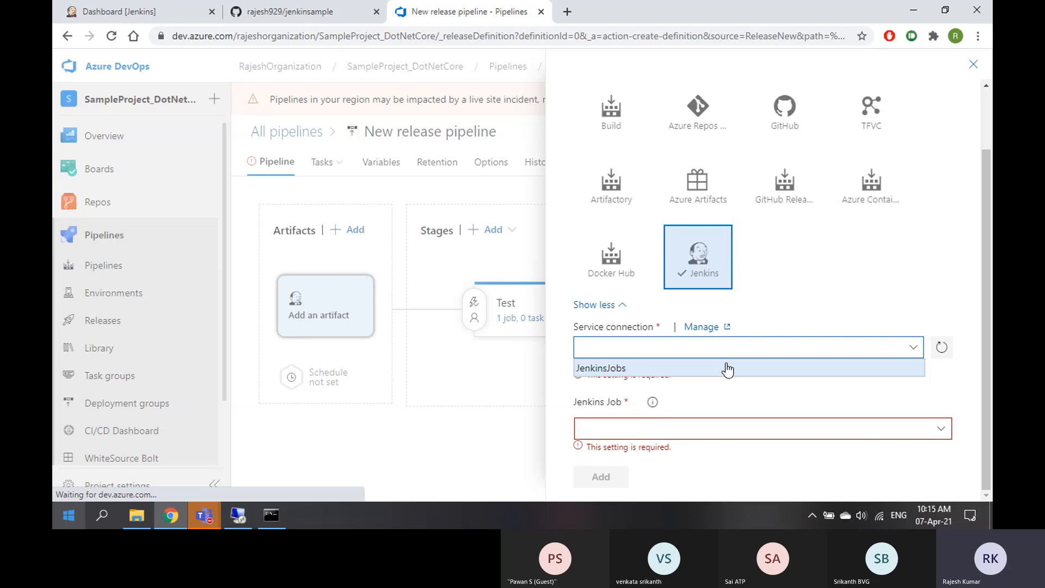
click(700, 327)
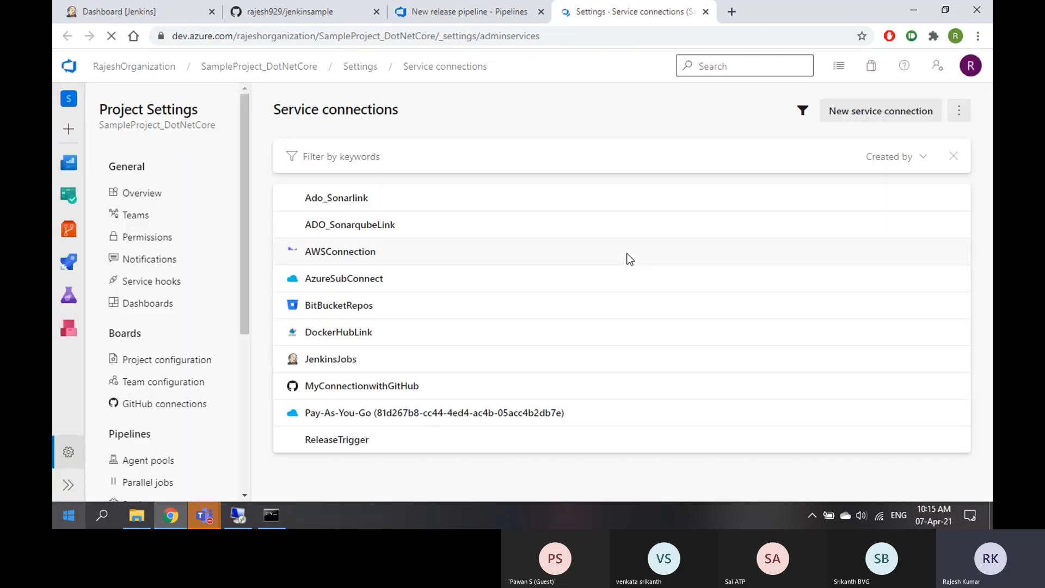
Change the JenkinsJobs connection's server URL IP to 104.46.54.207
click(364, 362)
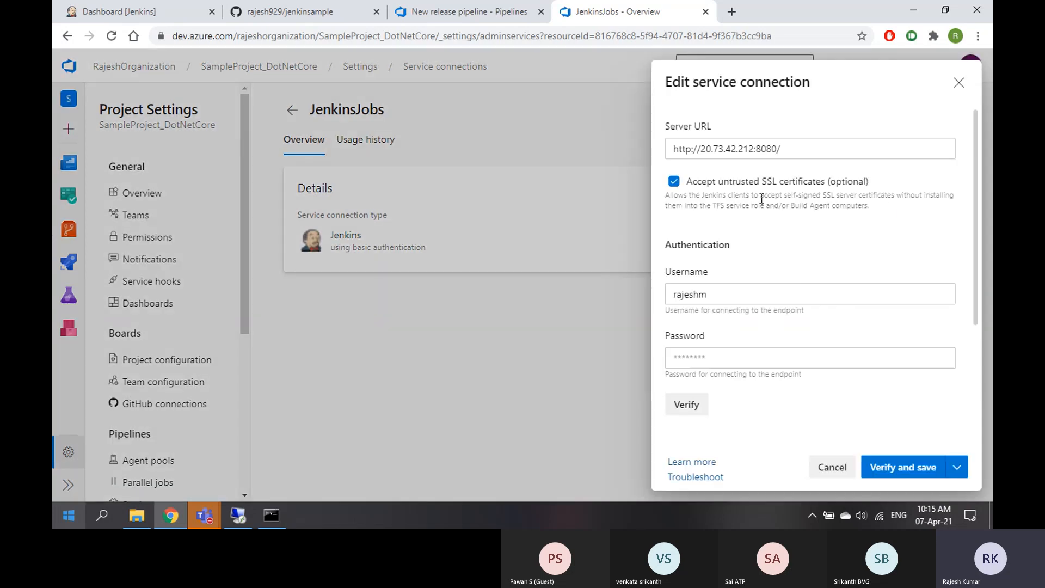
drag(701, 148, 754, 146)
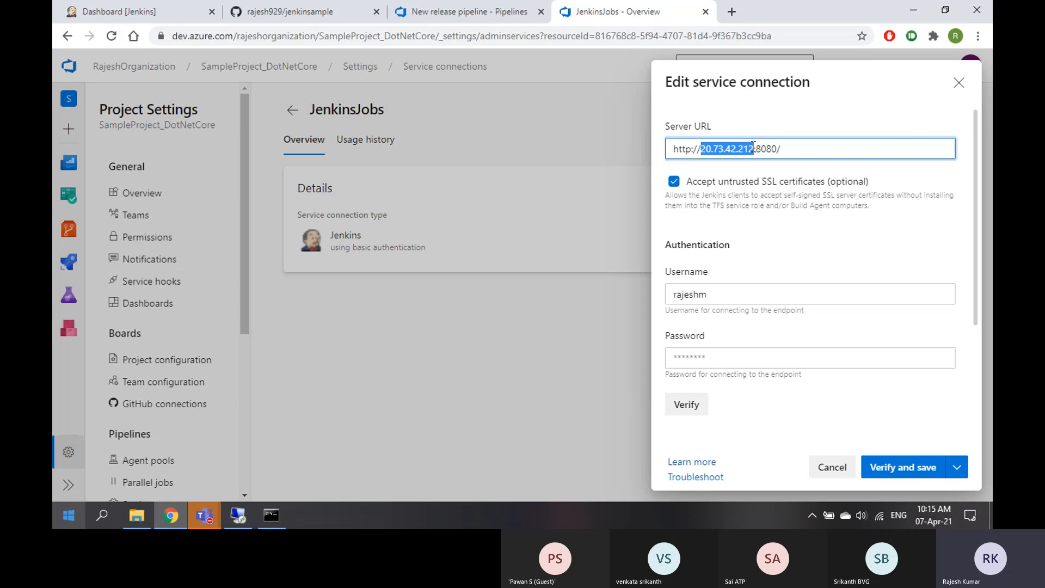
click(244, 518)
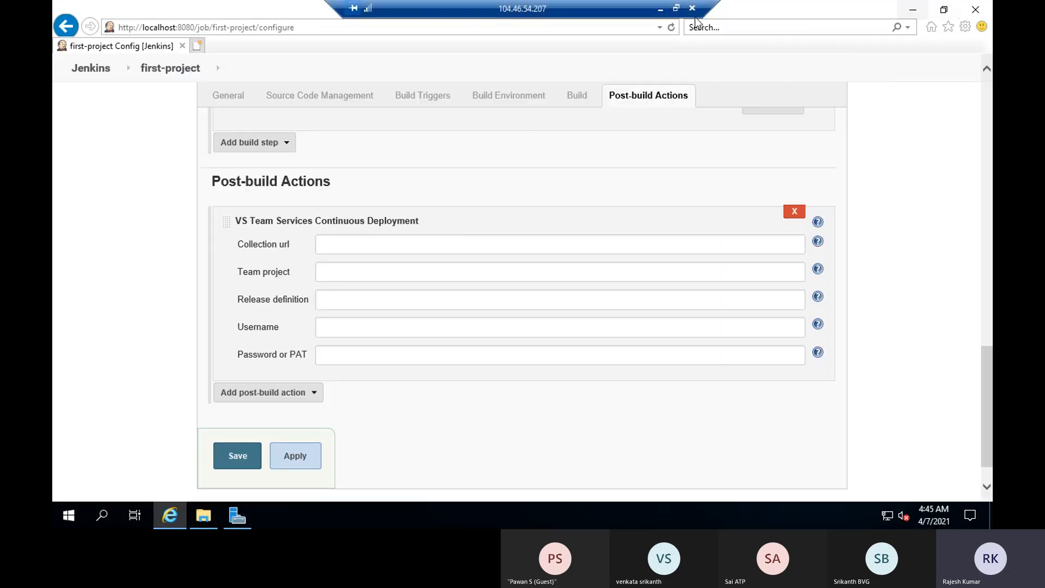
click(662, 11)
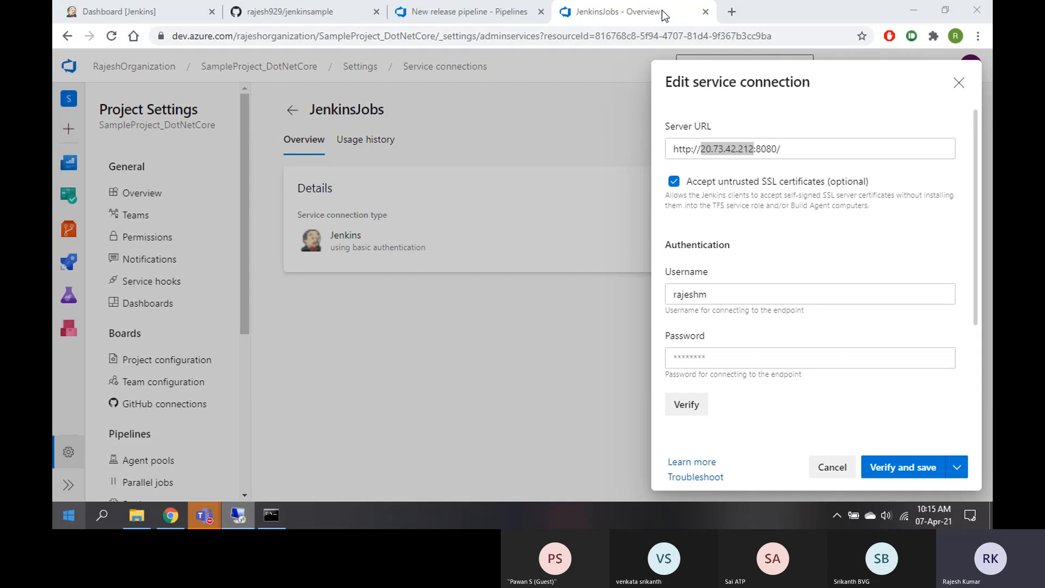
key(alt+Tab)
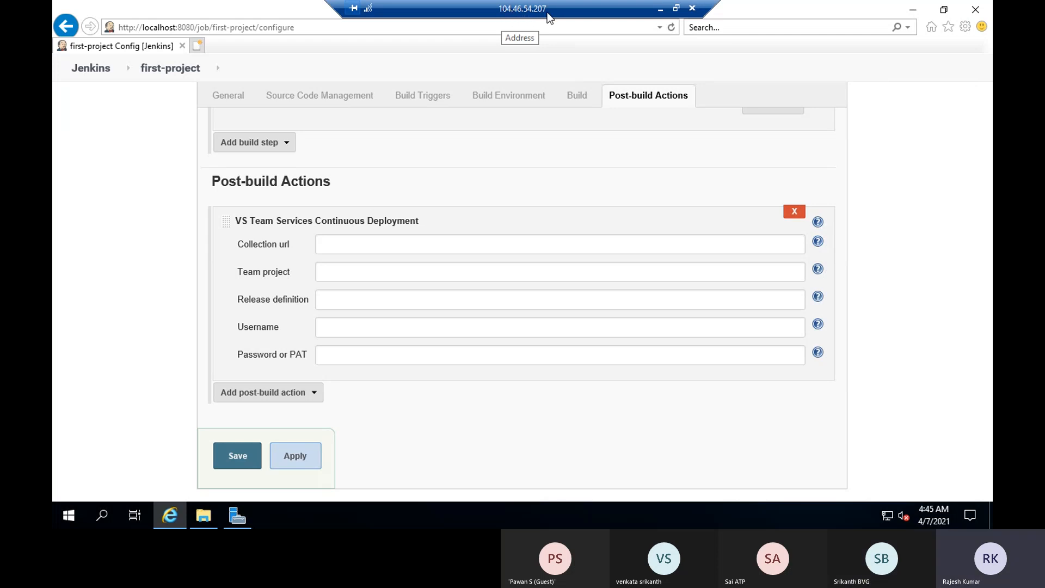
click(662, 10)
text(104.46.54.207:8080/)
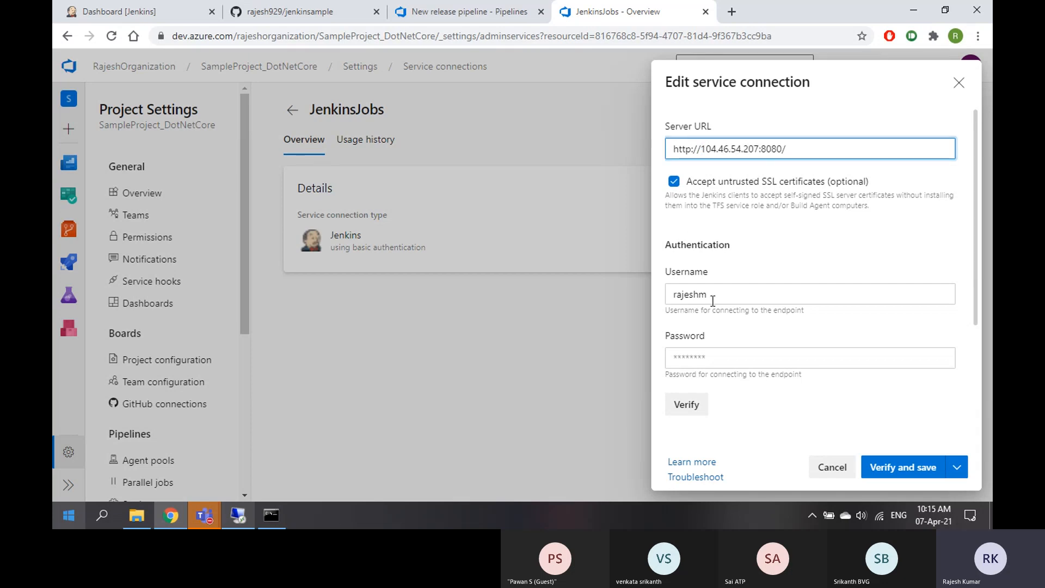
Enter the Jenkins API token as password, verify and save, then return to the connections list
click(719, 354)
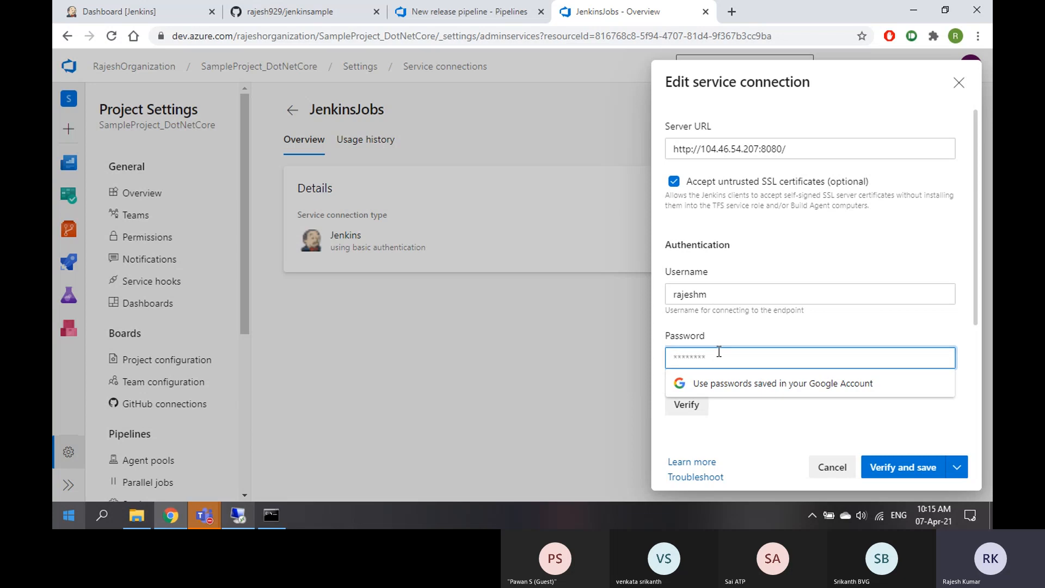
text(**********)
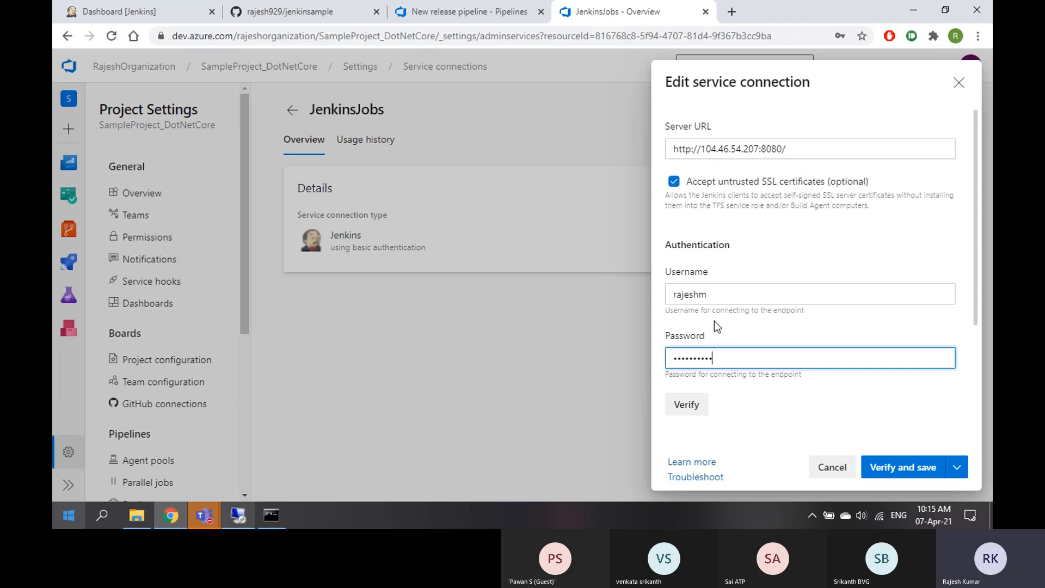
click(685, 406)
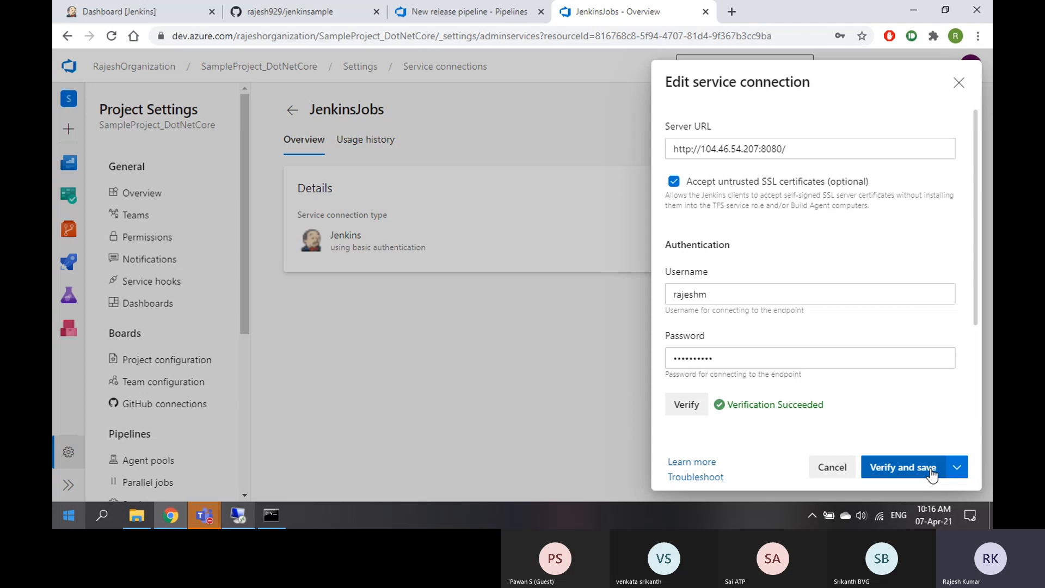
click(957, 467)
click(889, 418)
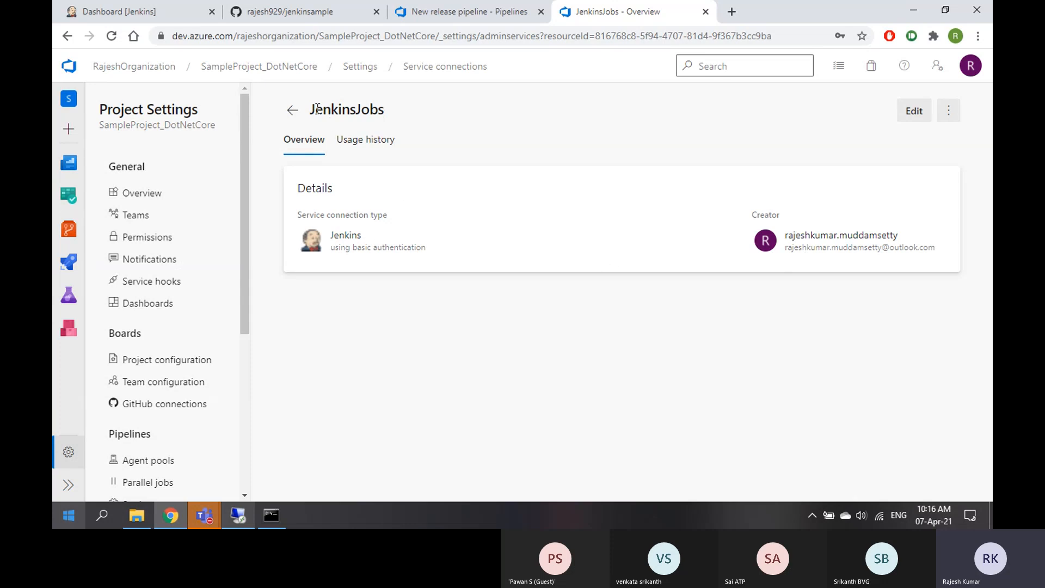
drag(311, 112, 386, 113)
click(293, 112)
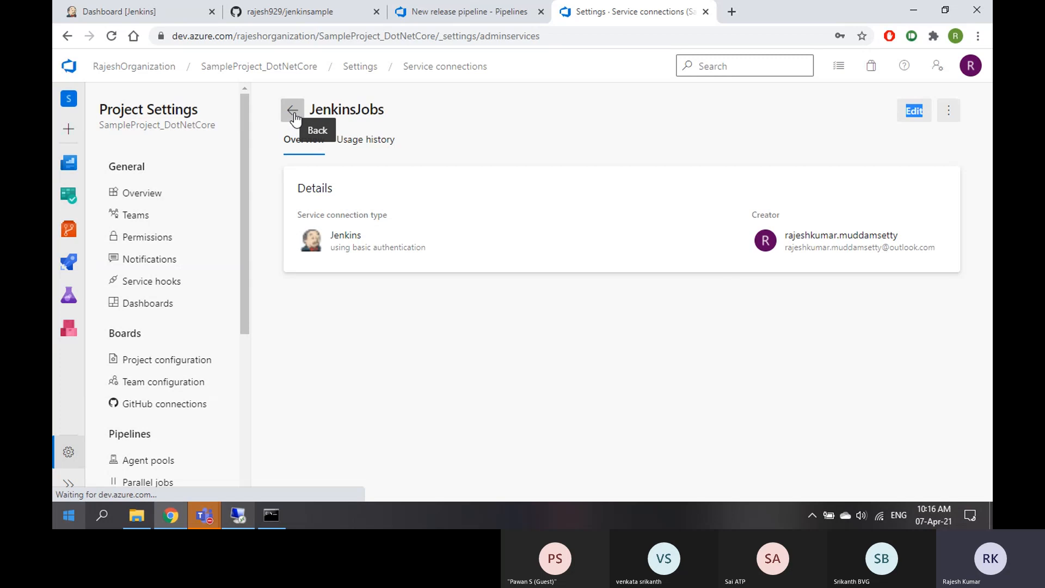
In the new release pipeline, close the stale artifact panel and add a Jenkins artifact again
click(459, 15)
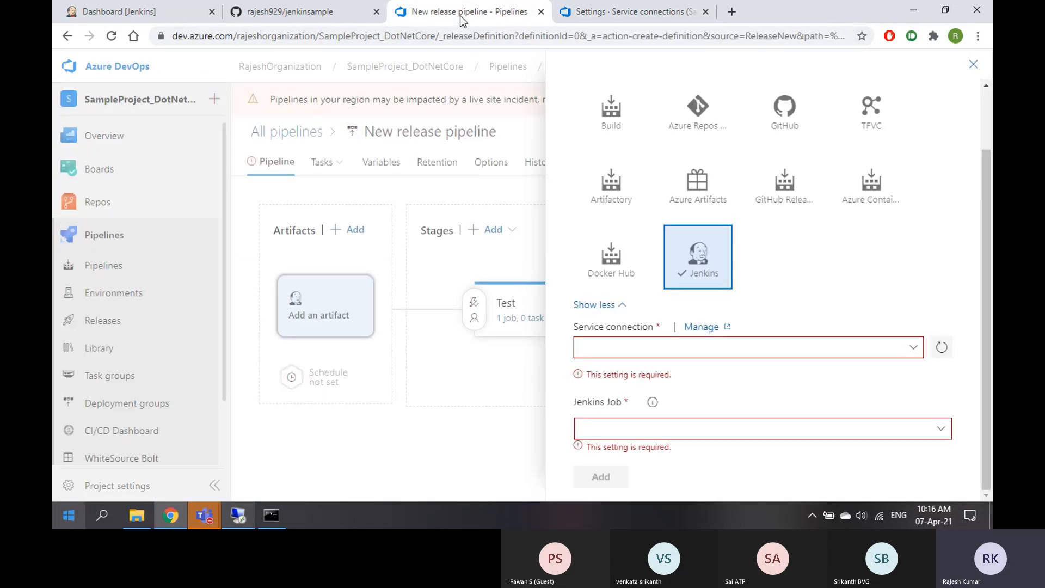
click(974, 64)
click(321, 310)
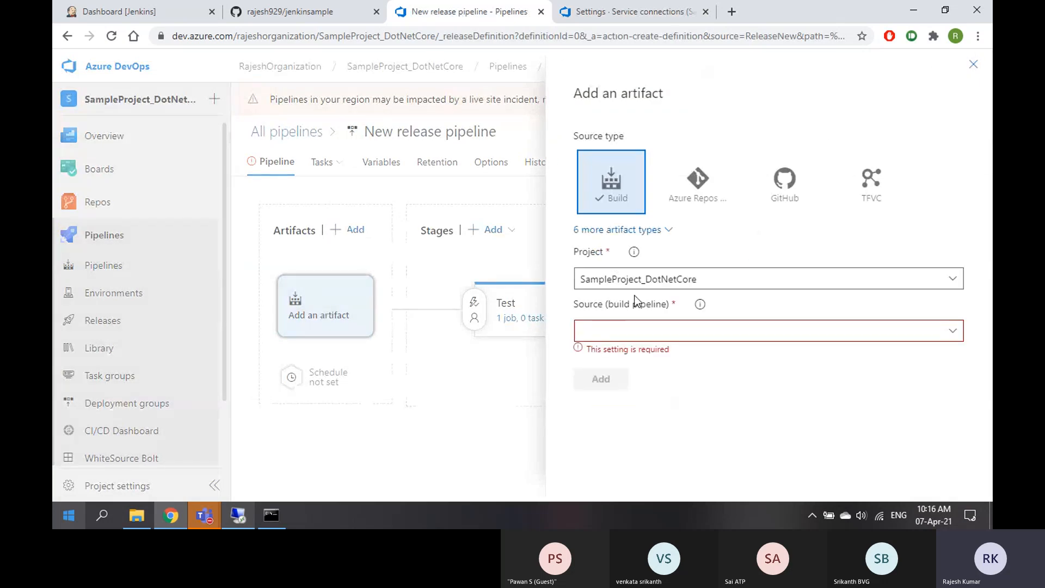
click(649, 231)
click(696, 332)
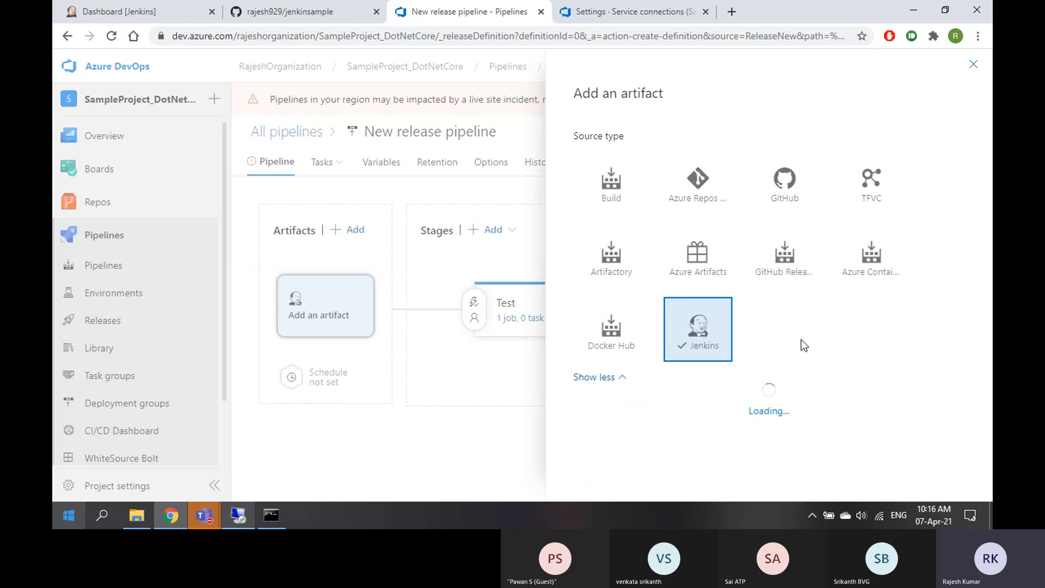
click(251, 513)
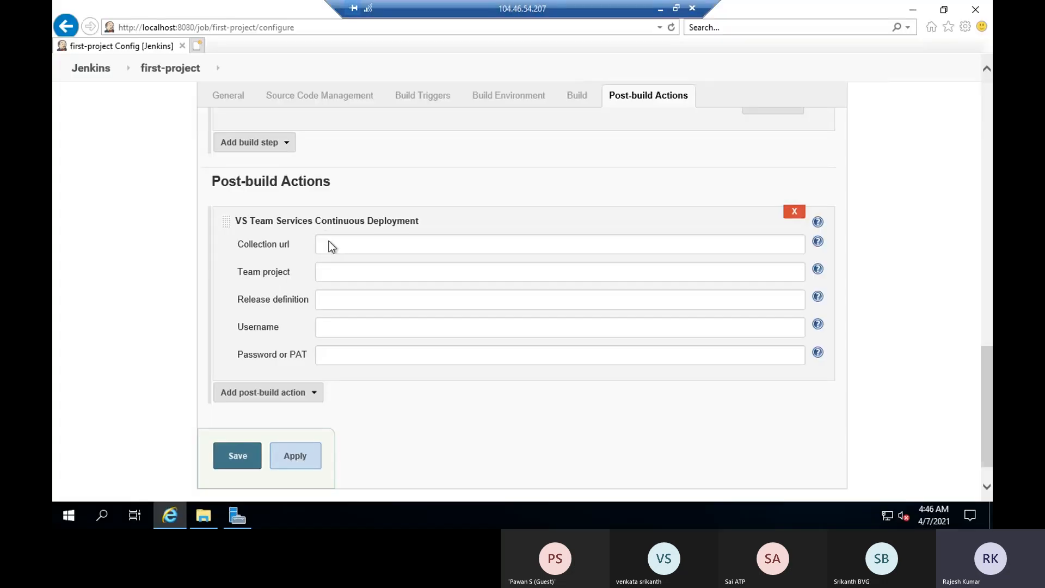
Leave the first-project configure page unsaved via the Jenkins breadcrumb, then return to Azure DevOps
scroll(267, 484, up, 8)
scroll(362, 475, up, 10)
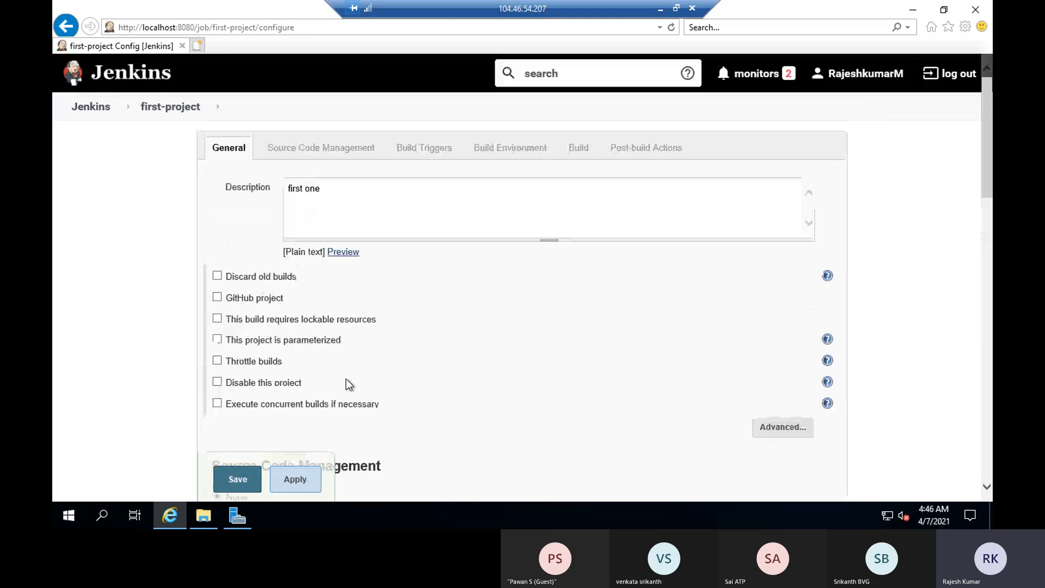
click(94, 106)
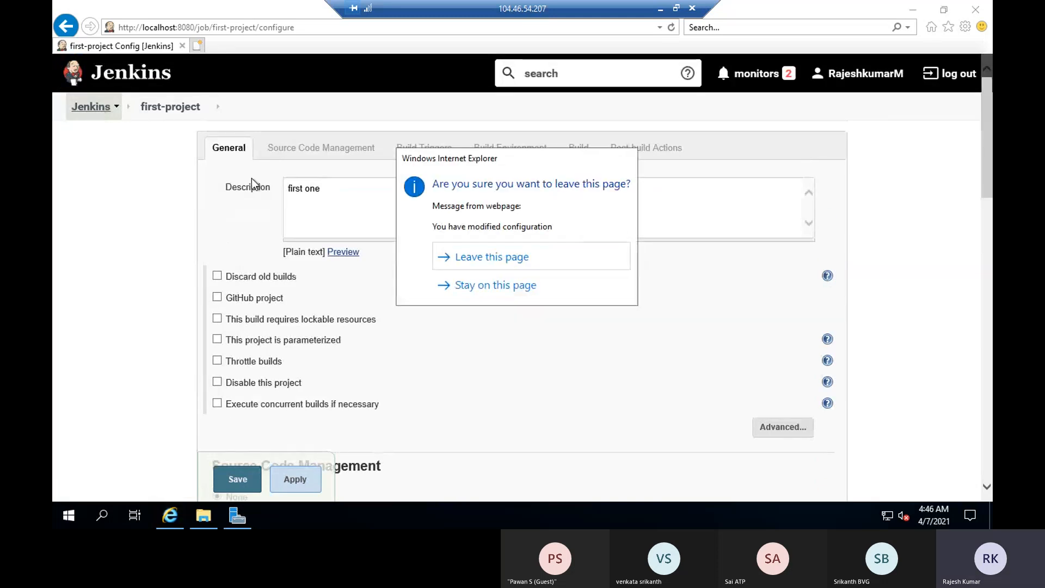
click(495, 258)
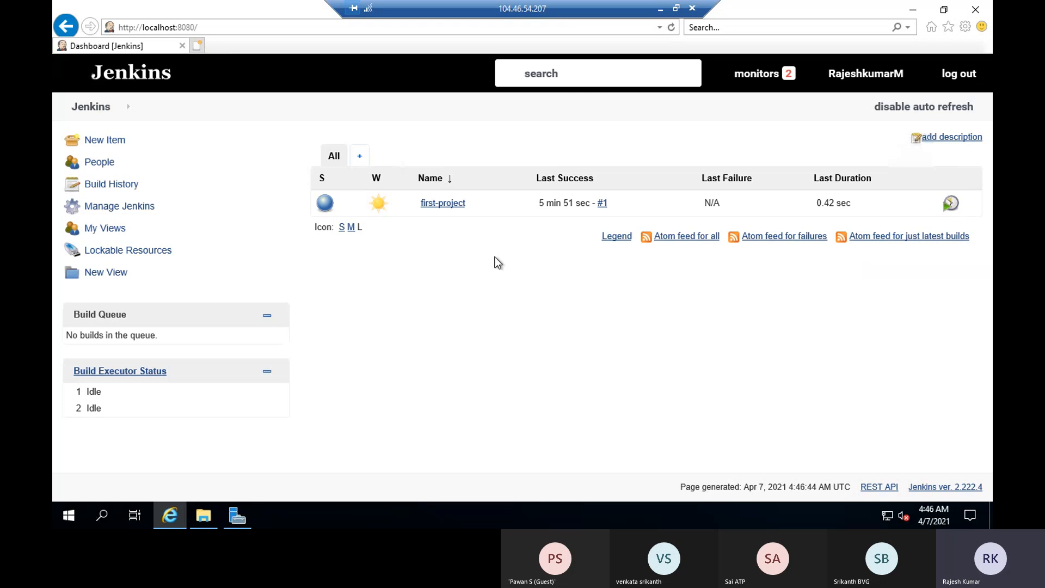
click(659, 10)
Add the Jenkins artifact using the JenkinsJobs service connection and the first-project job
scroll(913, 351, down, 1)
click(913, 350)
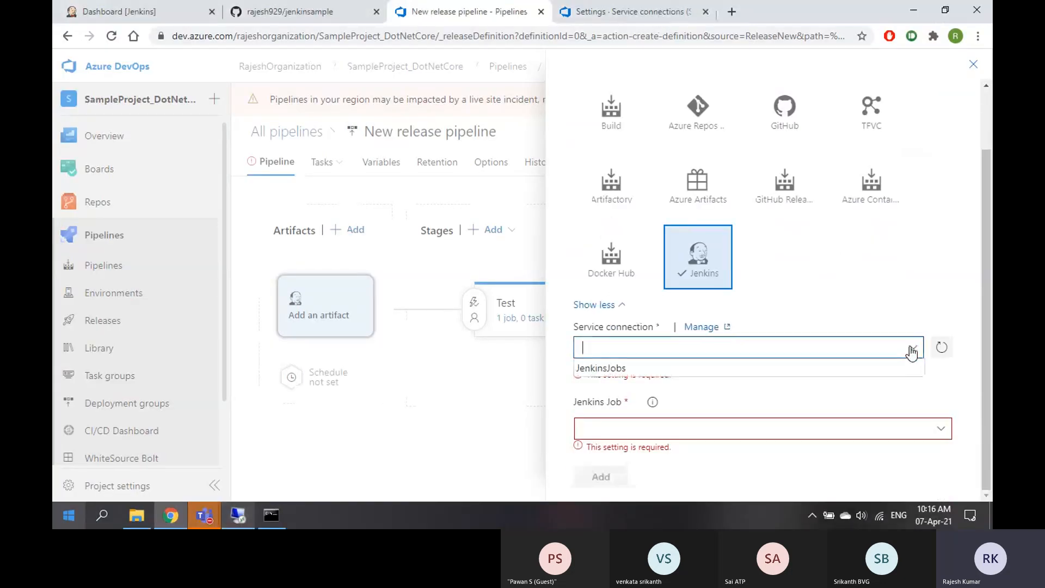
click(659, 373)
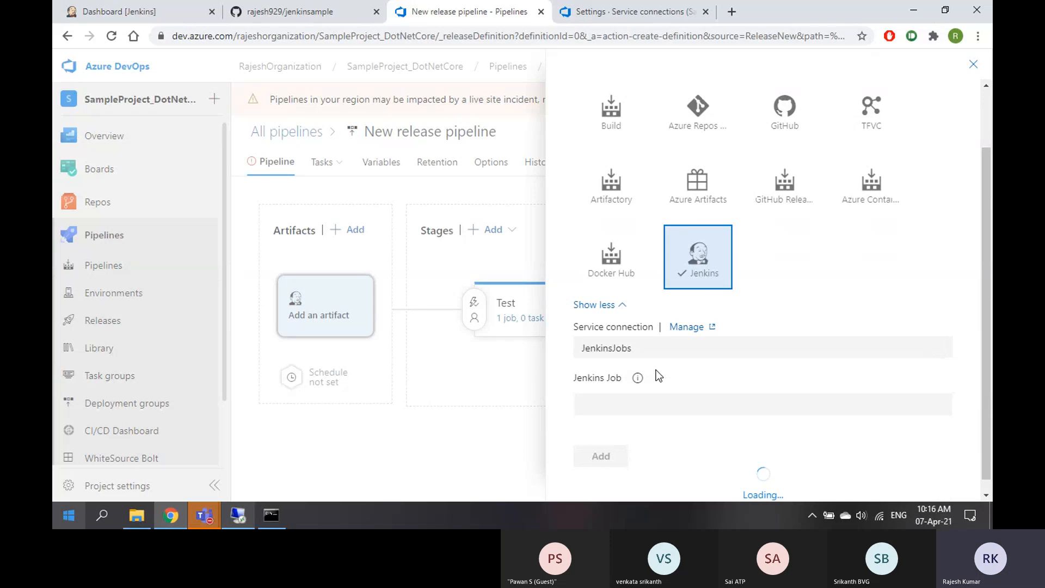
click(942, 434)
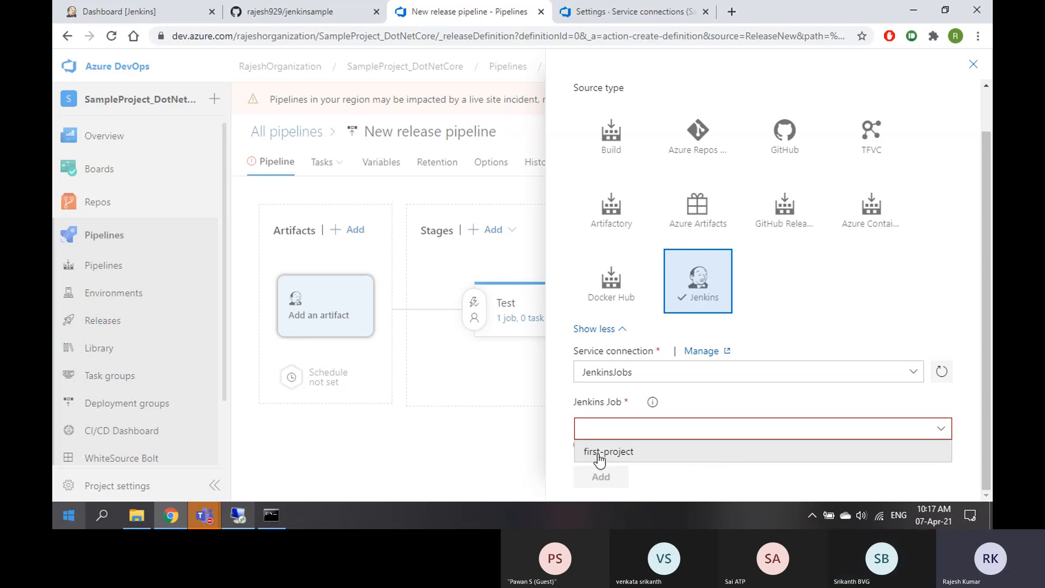
click(618, 456)
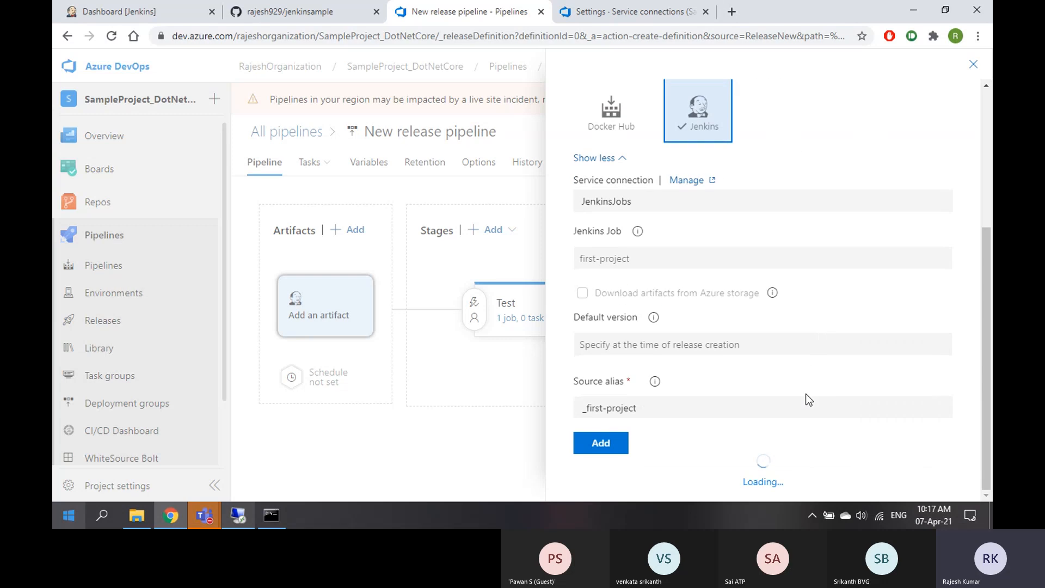
scroll(806, 394, down, 4)
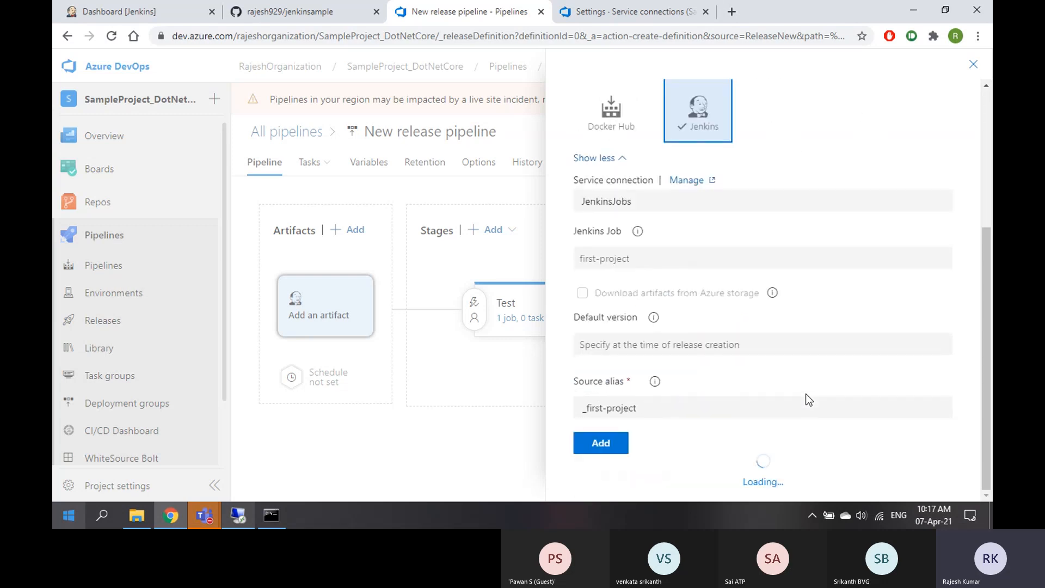
click(607, 444)
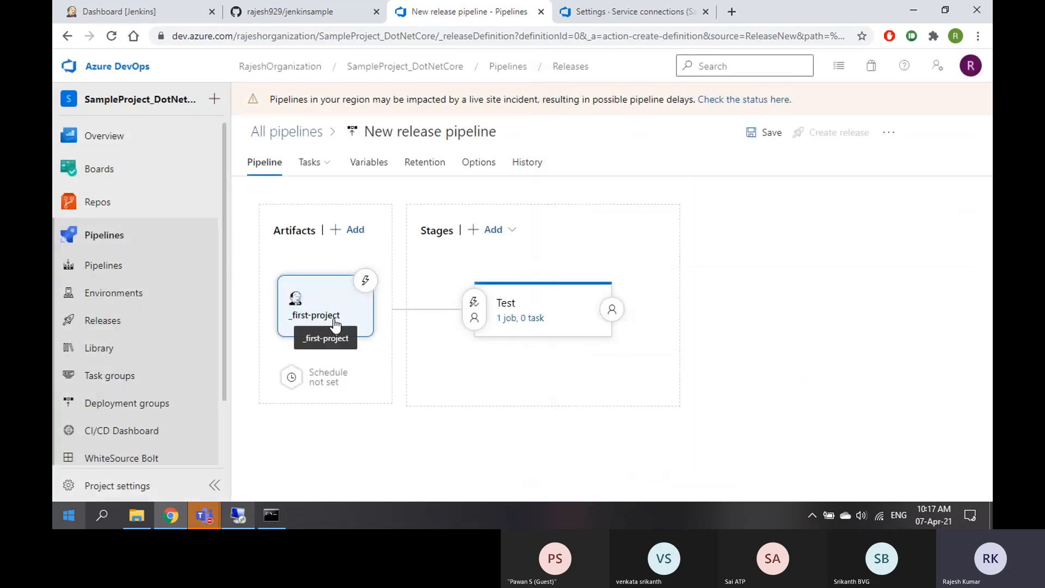
Add a PowerShell task to the Test stage and set its script type to inline
click(531, 319)
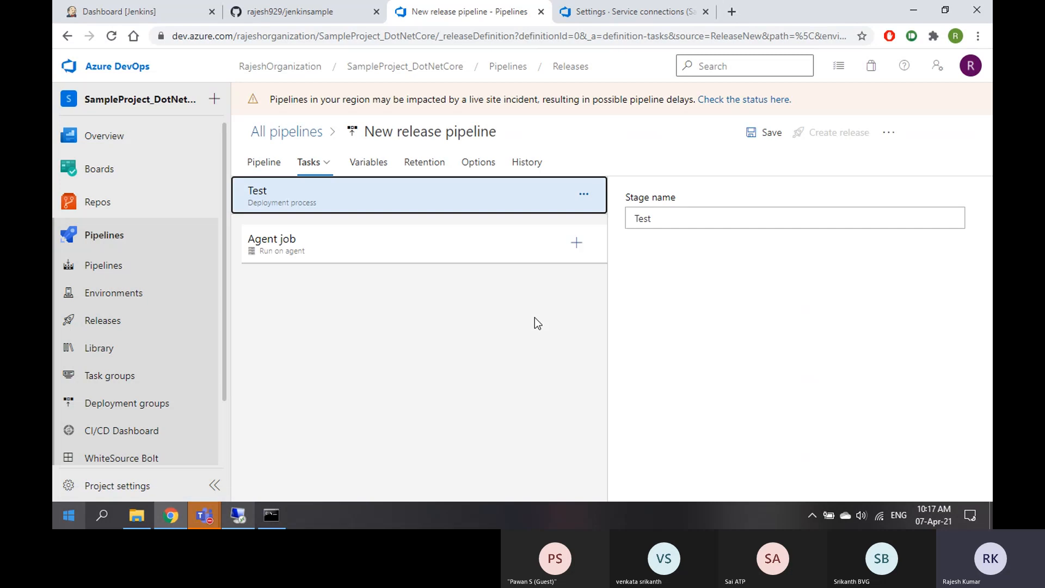
click(577, 243)
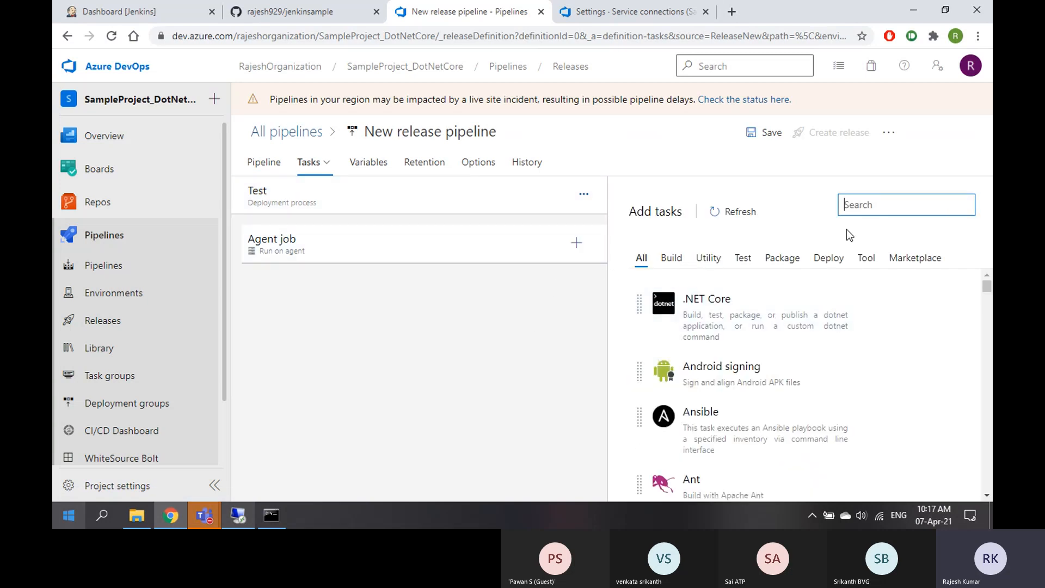
text(power)
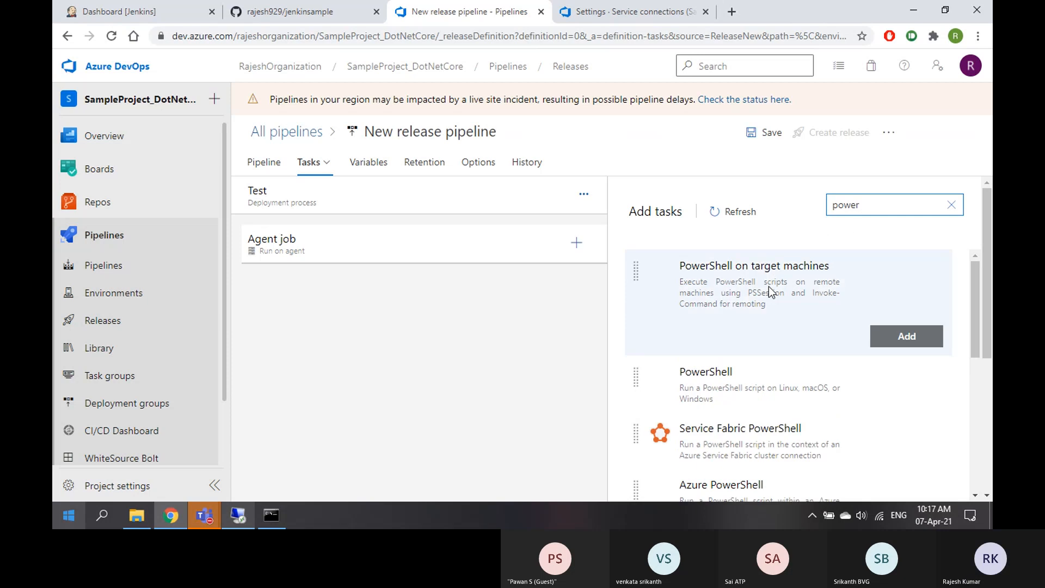
mouse_move(724, 371)
click(907, 395)
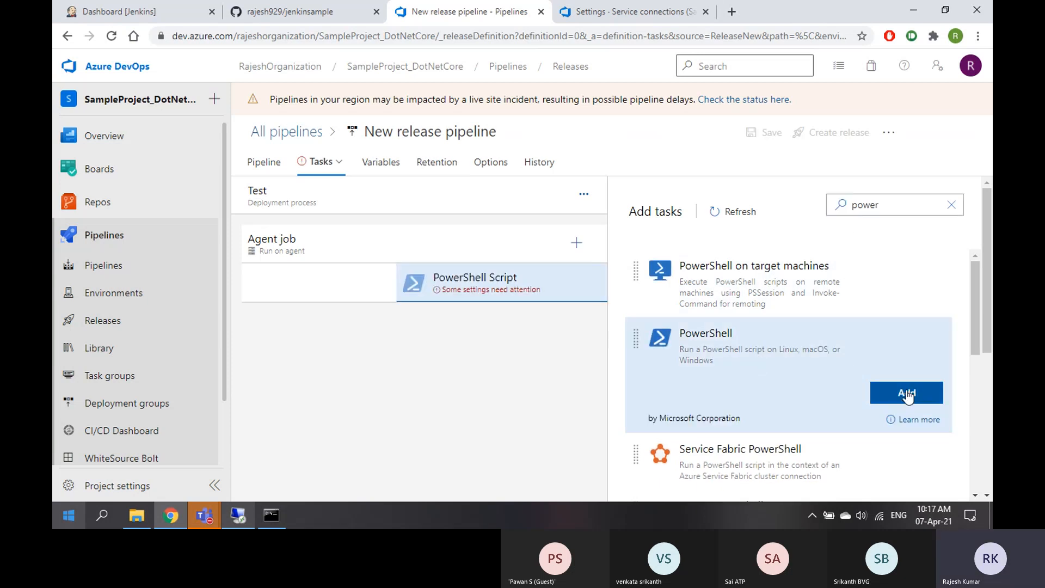
click(438, 295)
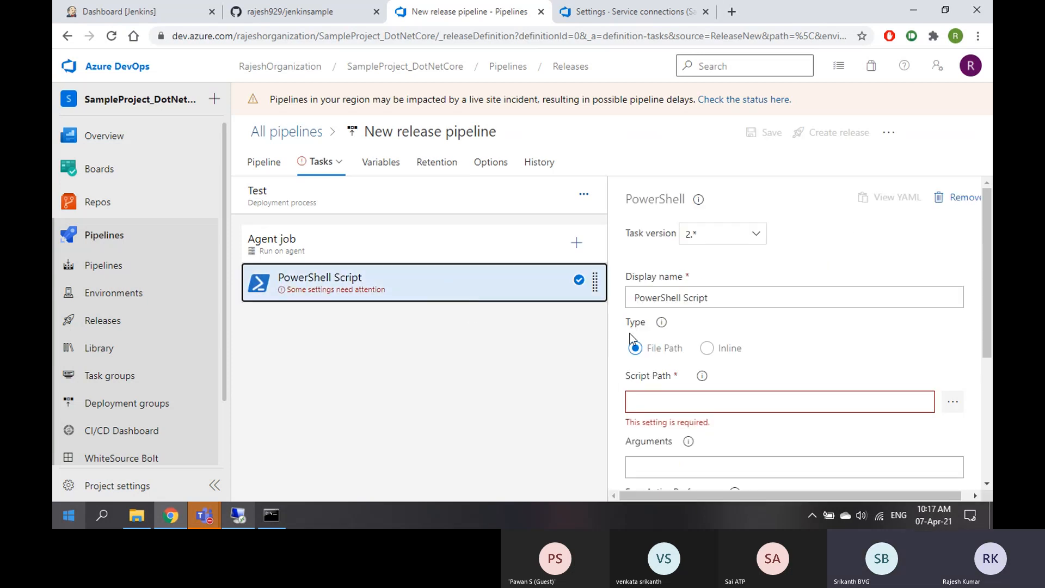
click(707, 350)
scroll(736, 413, down, 3)
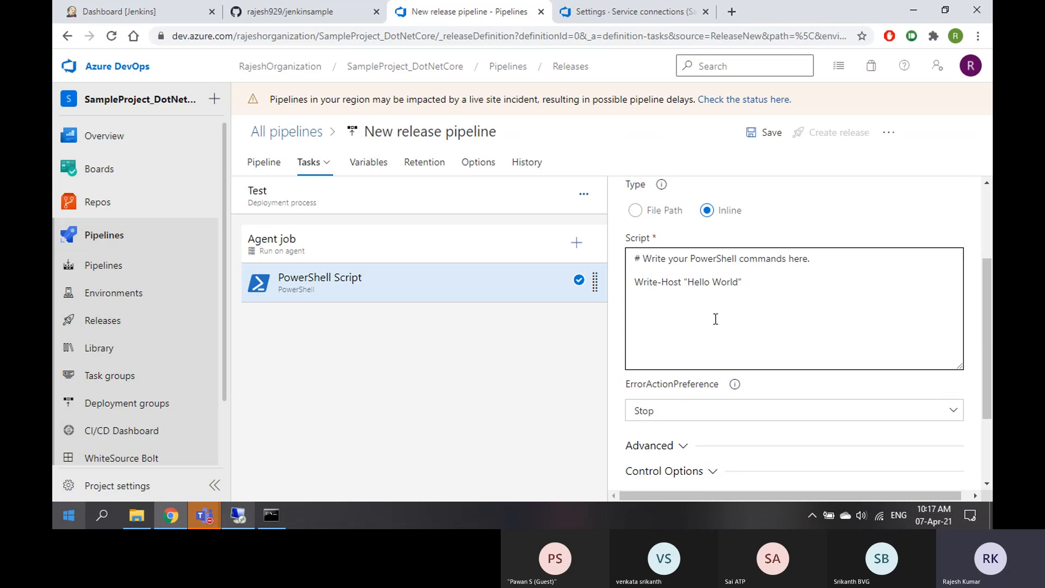
Add a line Write-Host "This was triggered from Jenkins" to the inline script
click(750, 282)
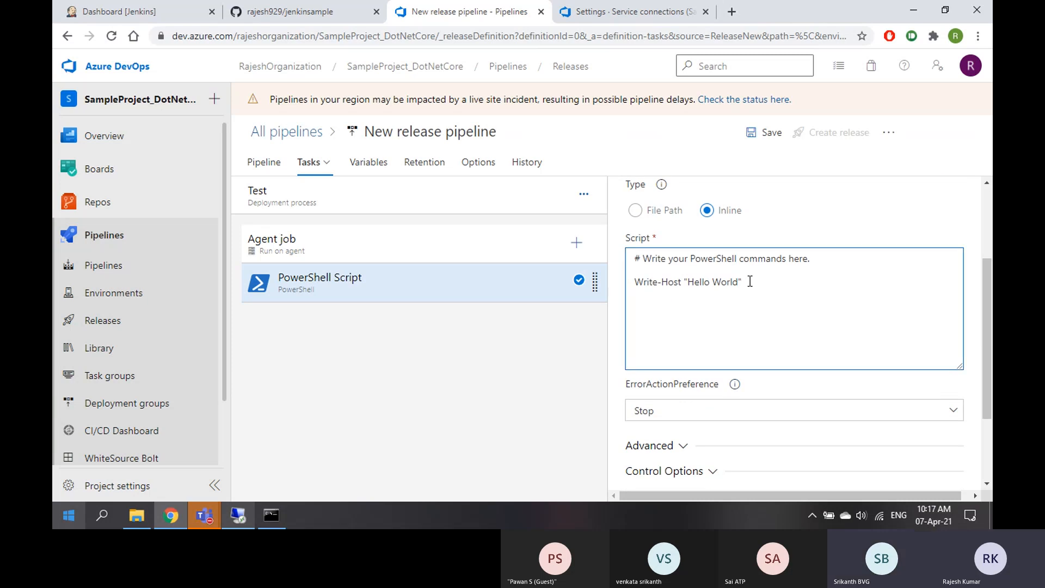
key(Return)
text(Write)
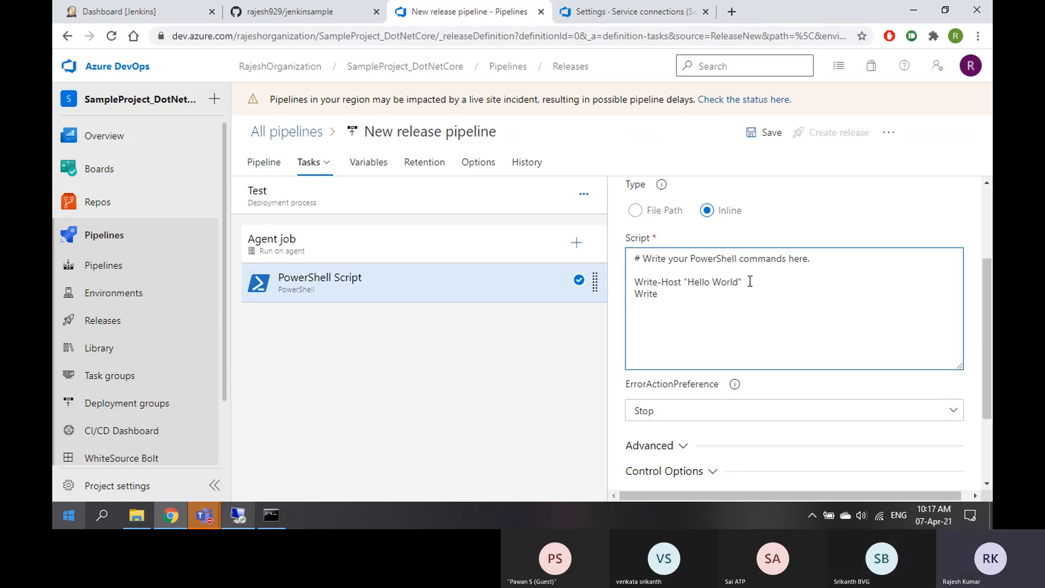
text(-Host)
text( ")
text(Tgus)
key(BackSpace)
key(BackSpace)
text(his was t)
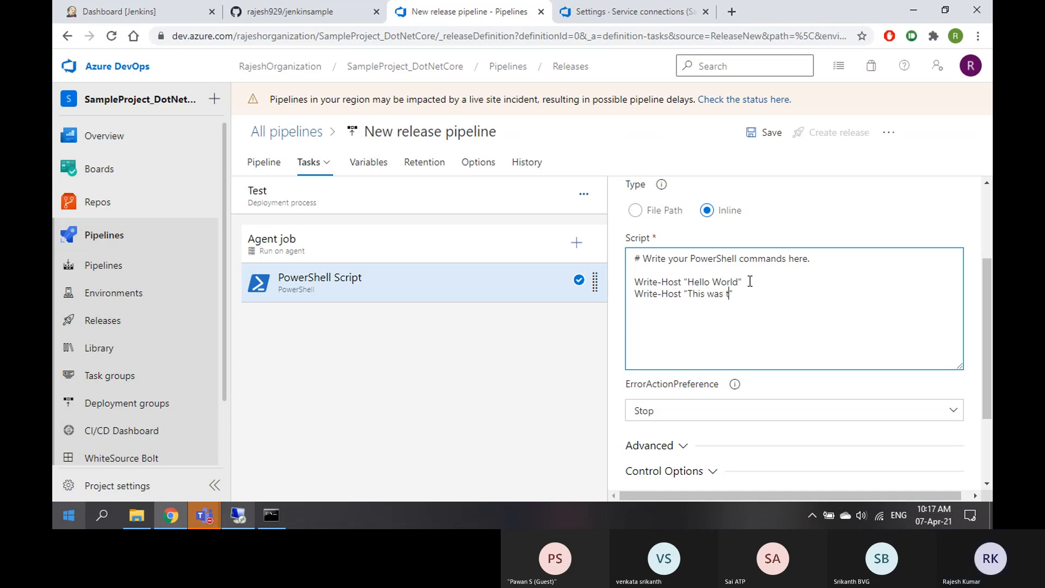
text(riggered from Jenk)
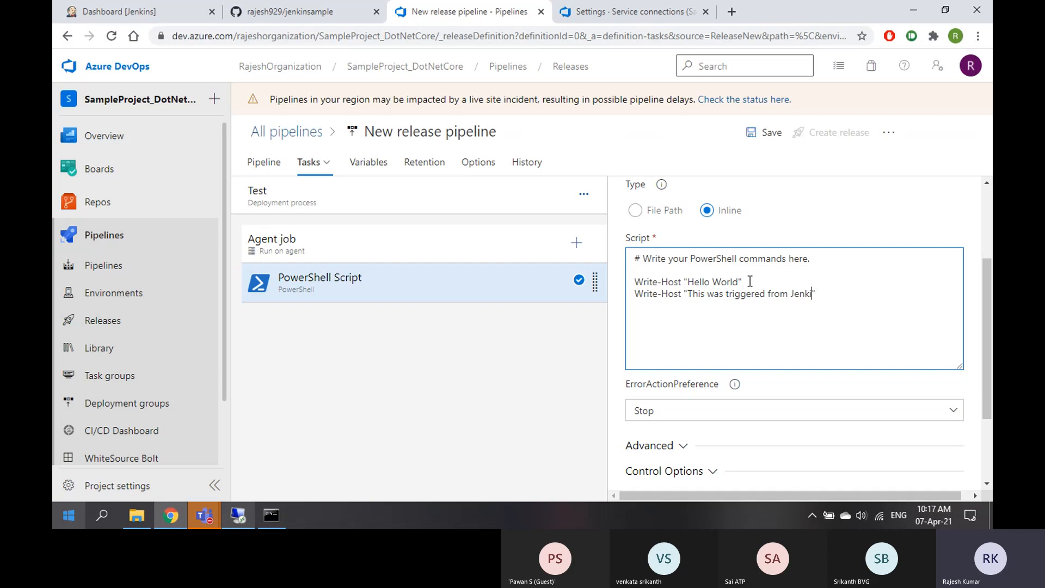
text(ins)
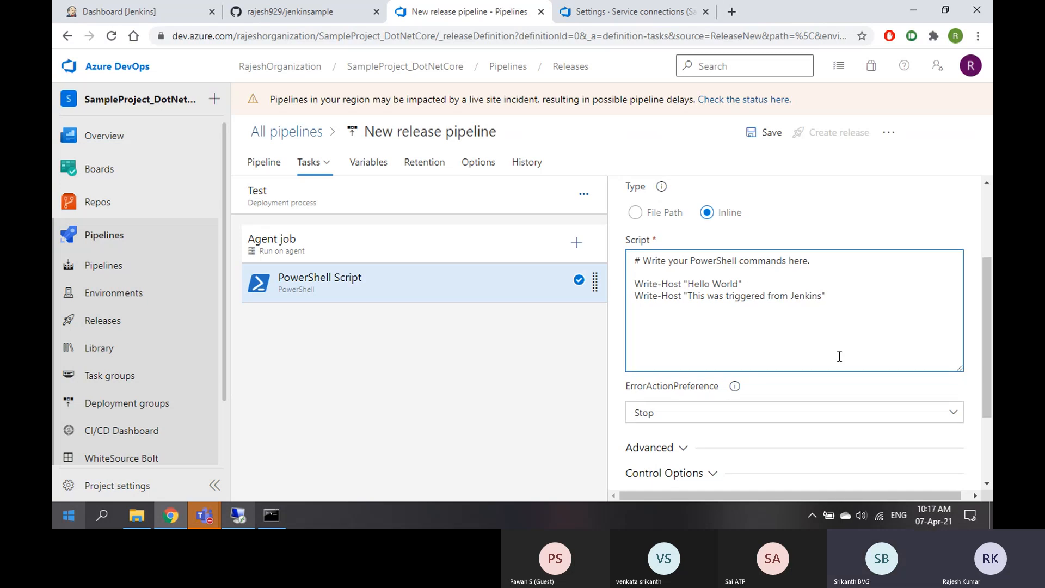
scroll(837, 354, up, 3)
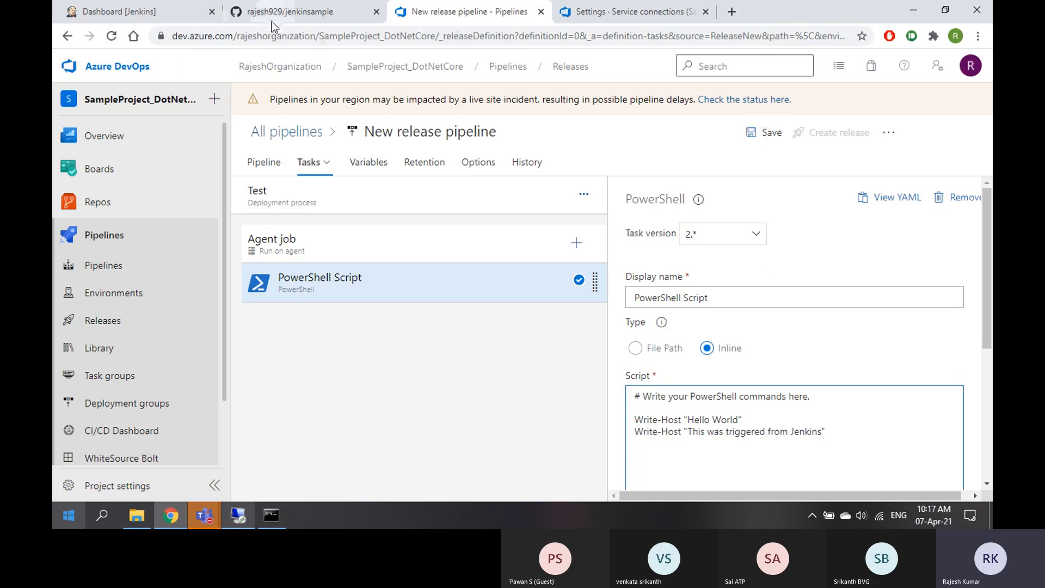
Glance at the remote Jenkins server, then return to the pipeline's artifact and stage diagram
key(alt+Tab)
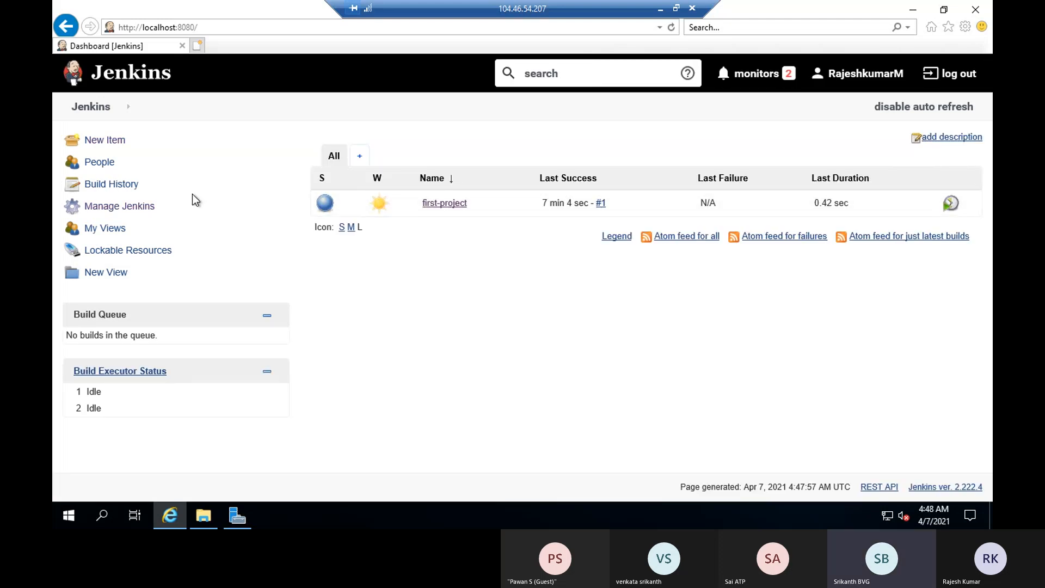
click(662, 14)
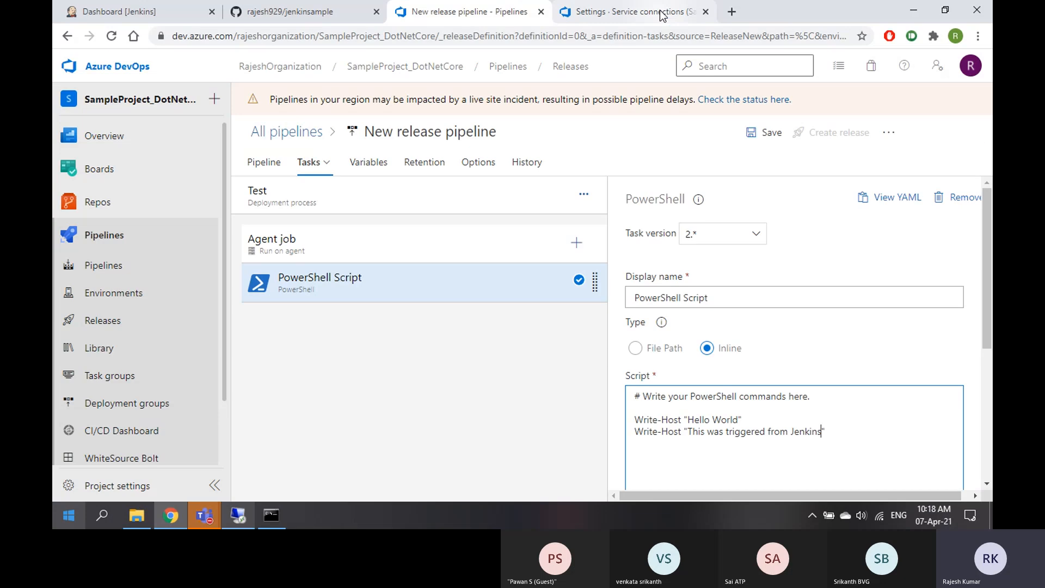
click(263, 162)
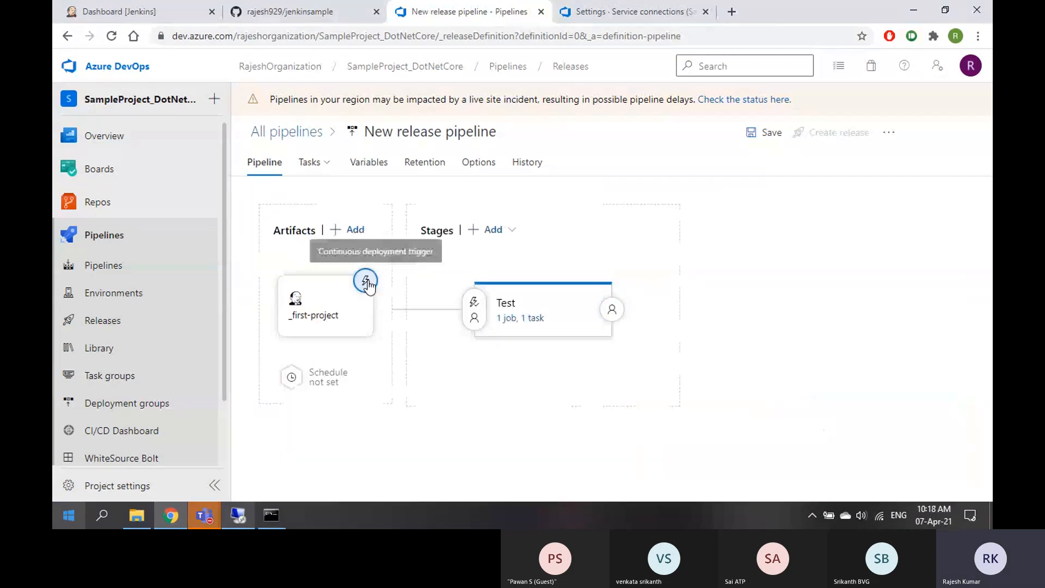
Enable the continuous deployment trigger on the _first-project Jenkins artifact
click(366, 281)
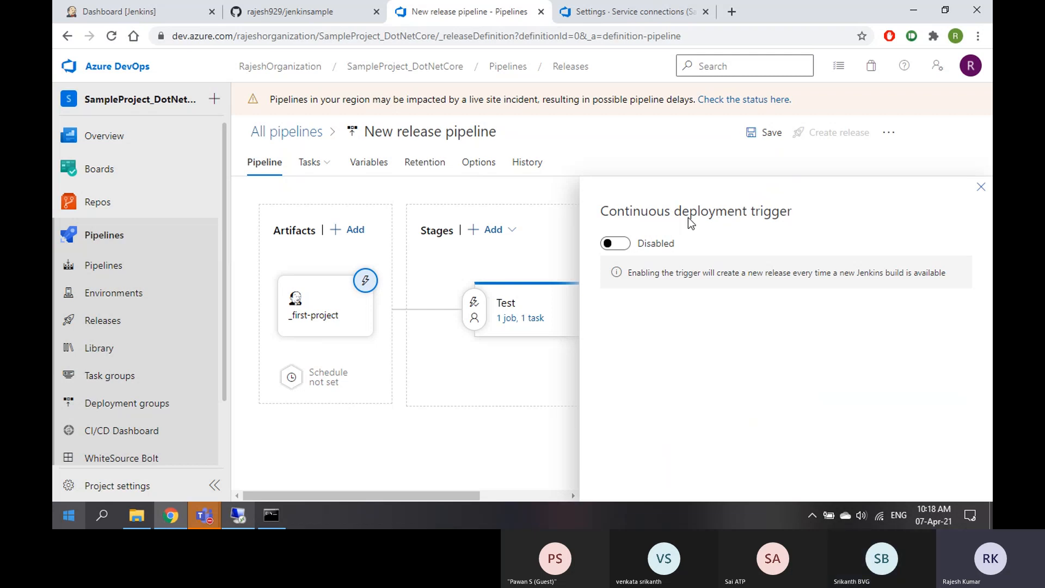
drag(674, 212, 795, 214)
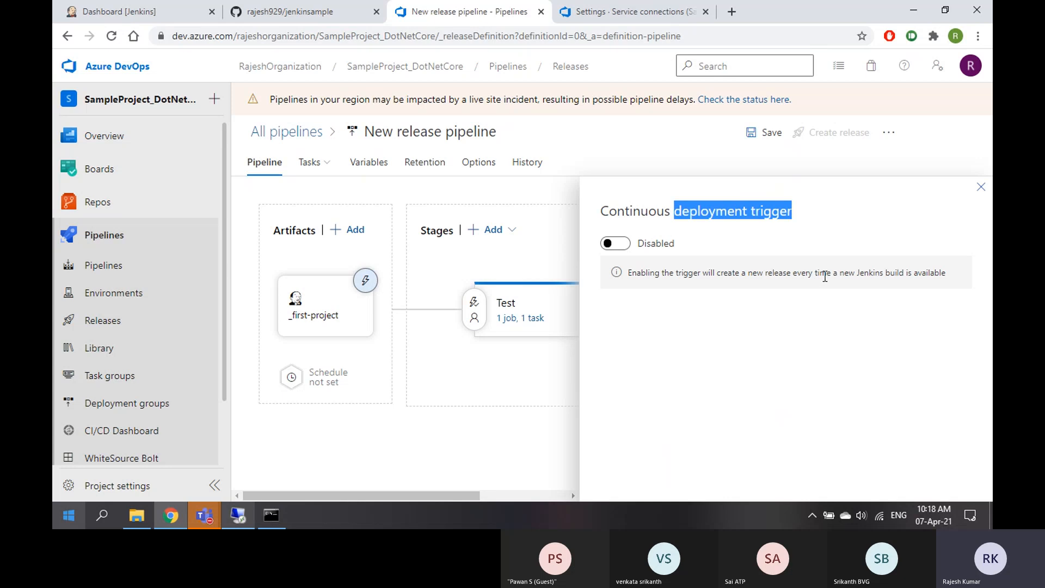
double_click(915, 274)
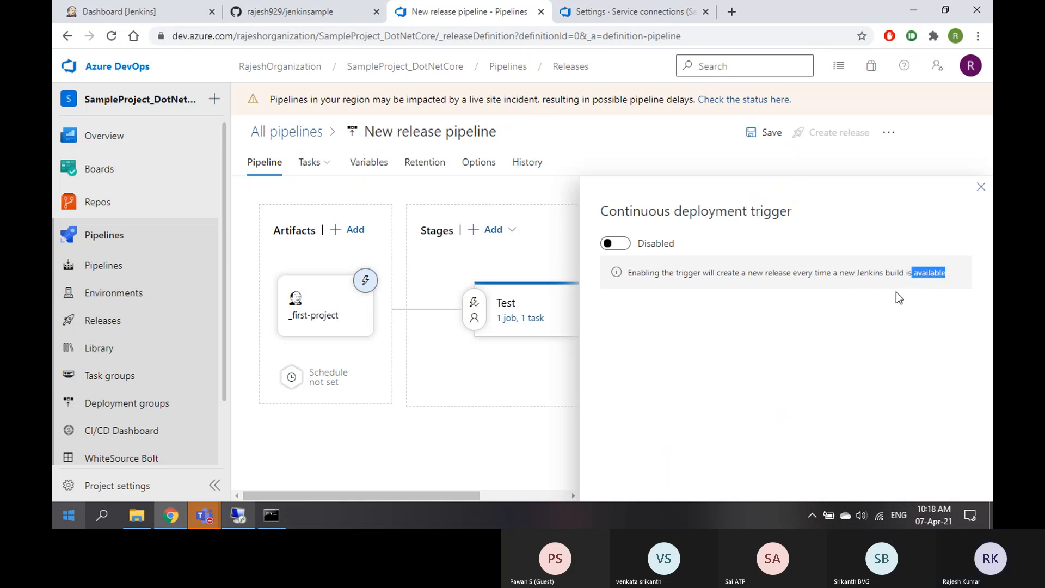
click(661, 274)
drag(661, 274, 737, 273)
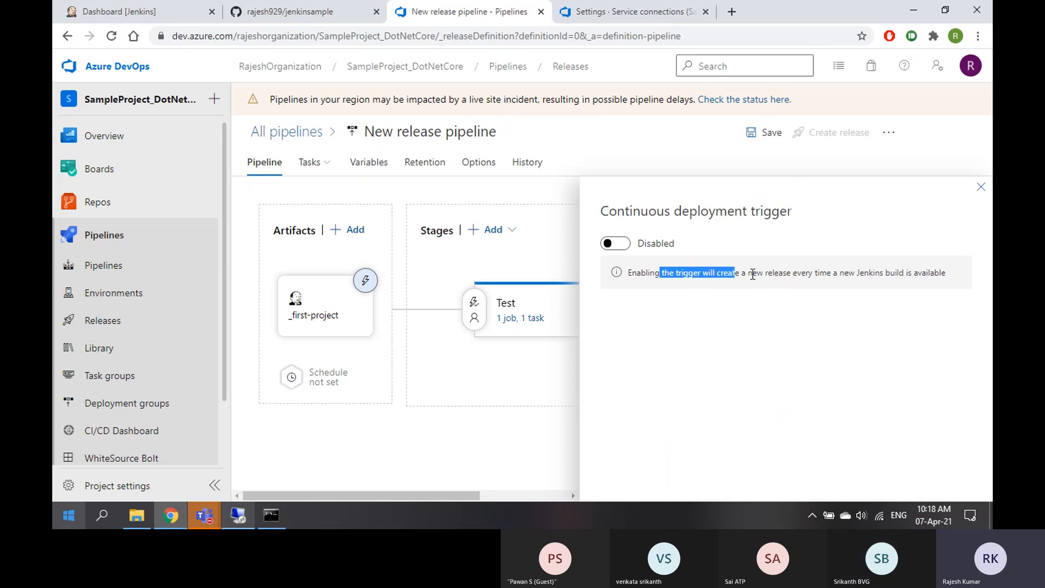
drag(756, 274, 814, 275)
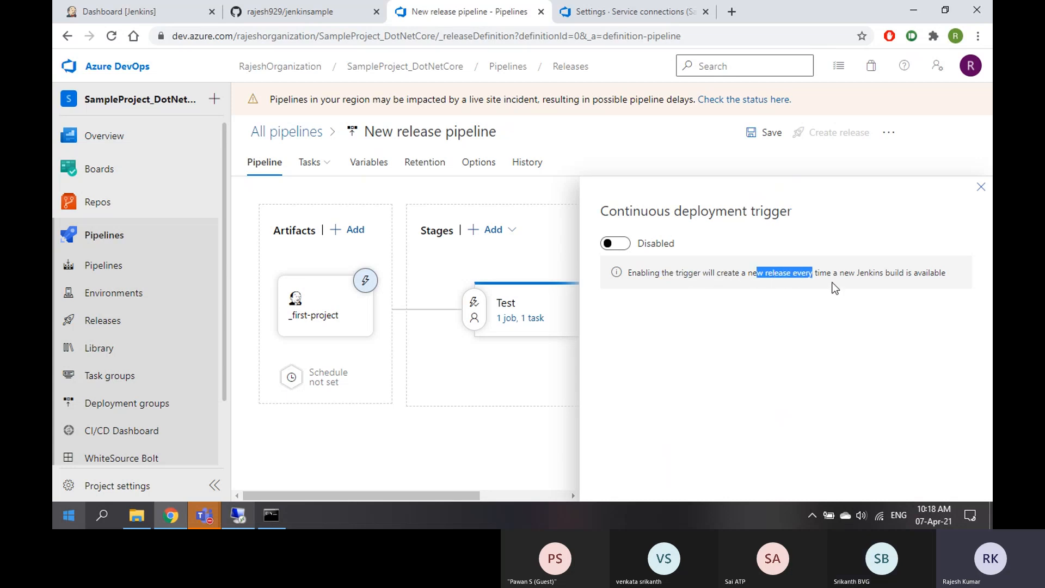
click(828, 289)
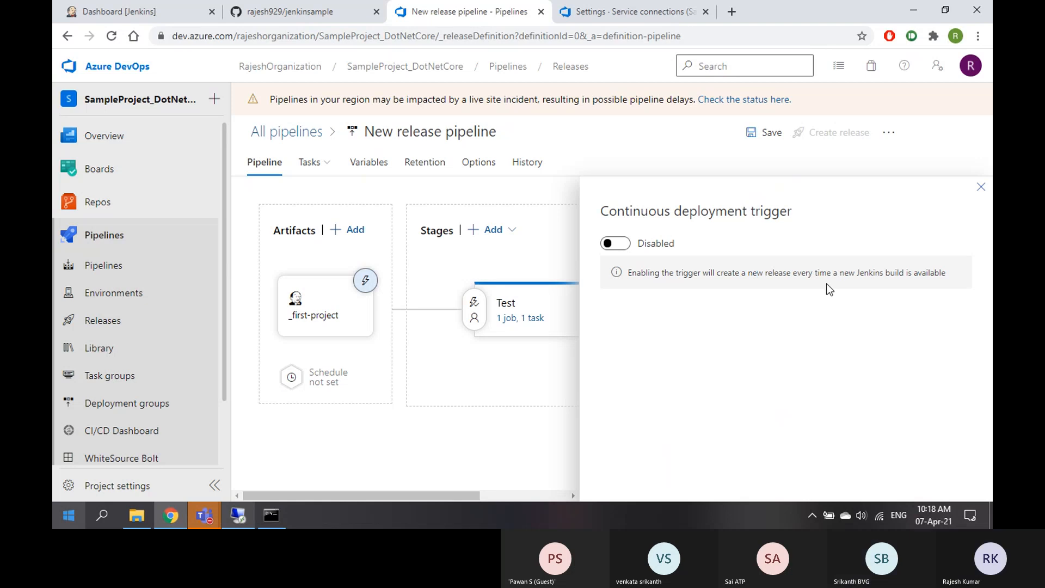
click(624, 246)
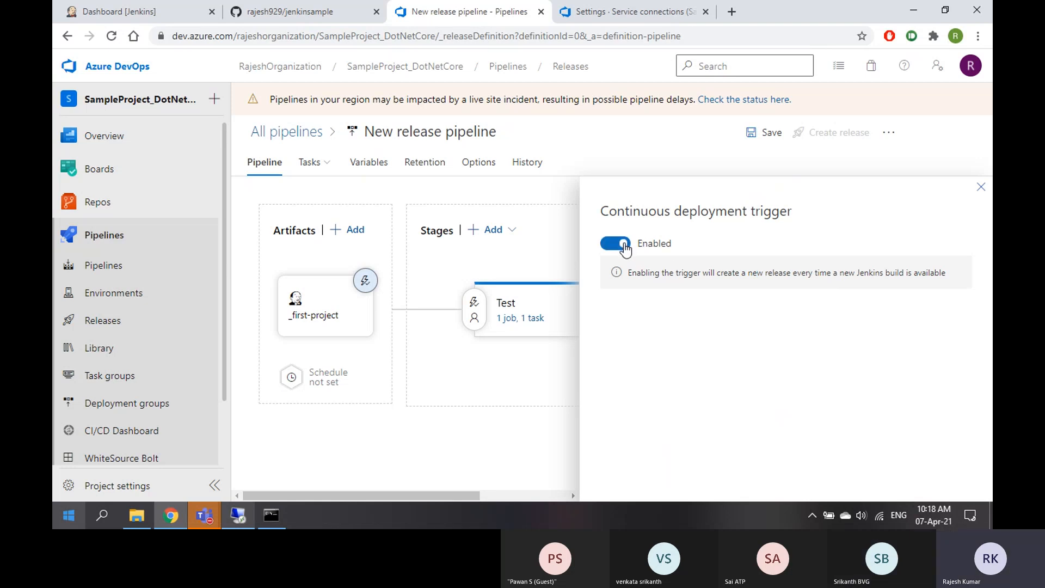
click(981, 188)
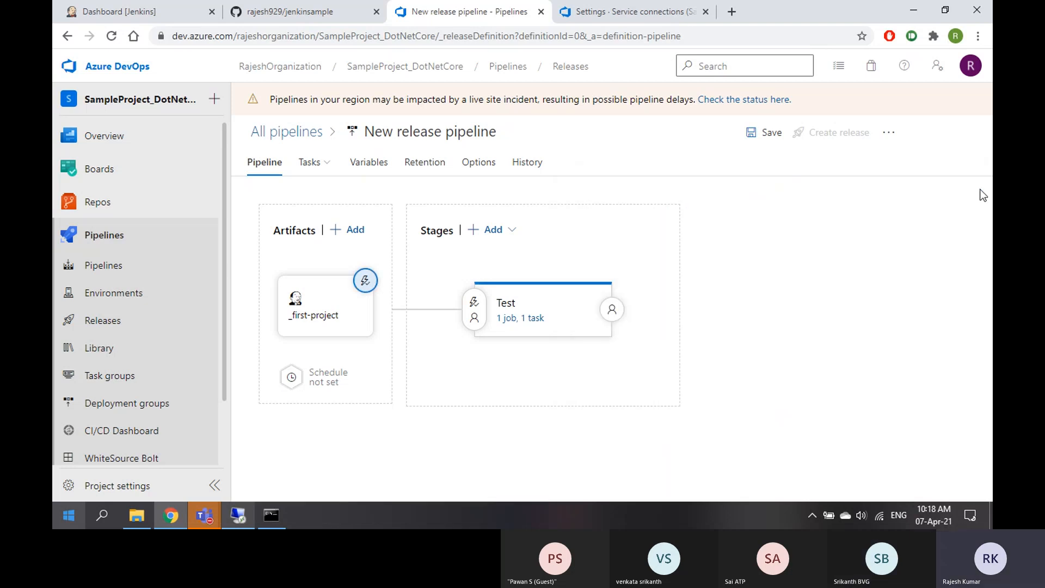
Save the release pipeline in the root folder \
click(767, 136)
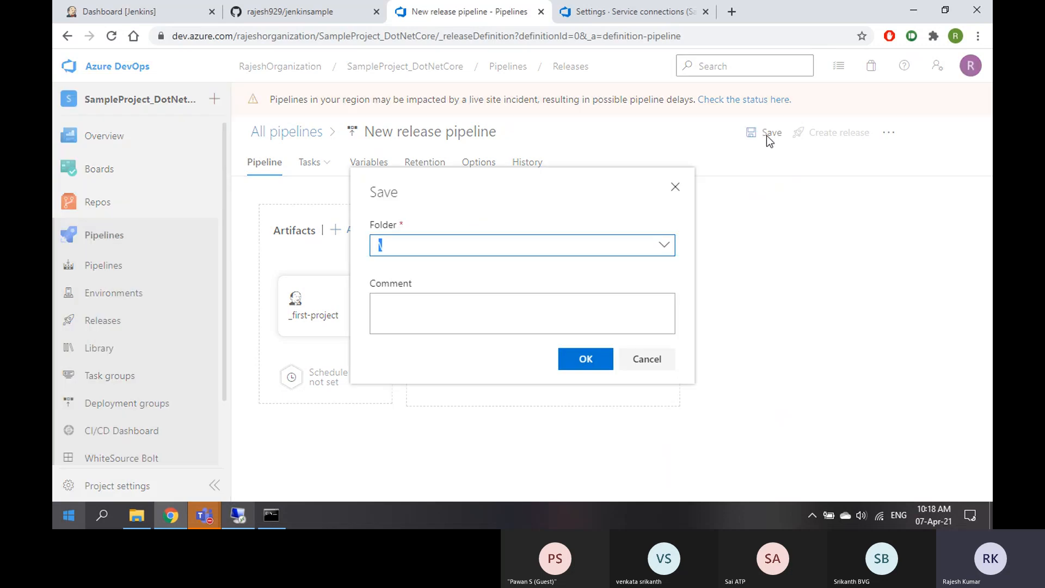
click(581, 357)
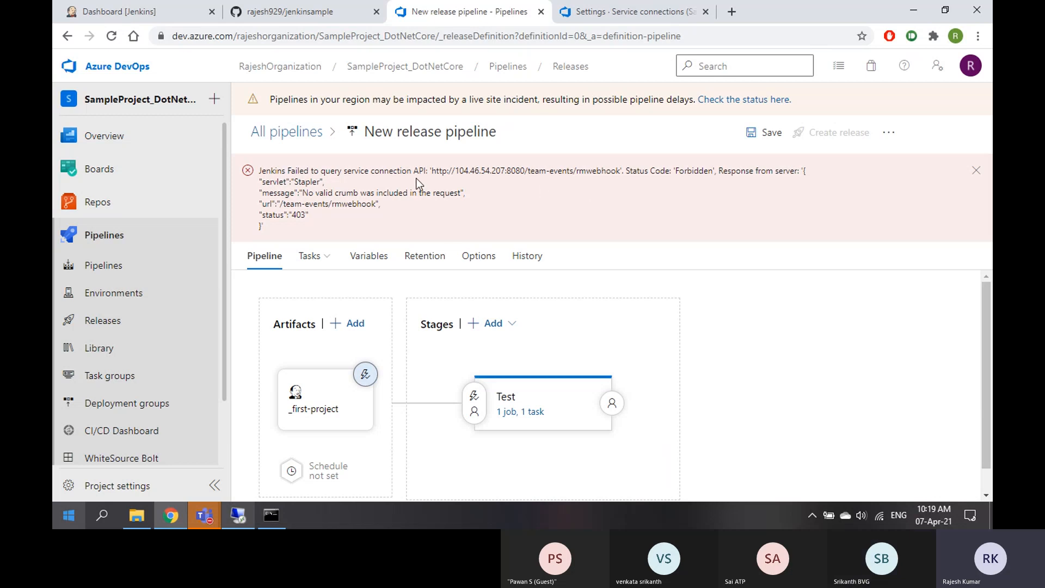
Rename the release pipeline to Jenkins_Release
click(497, 133)
text(Jenl)
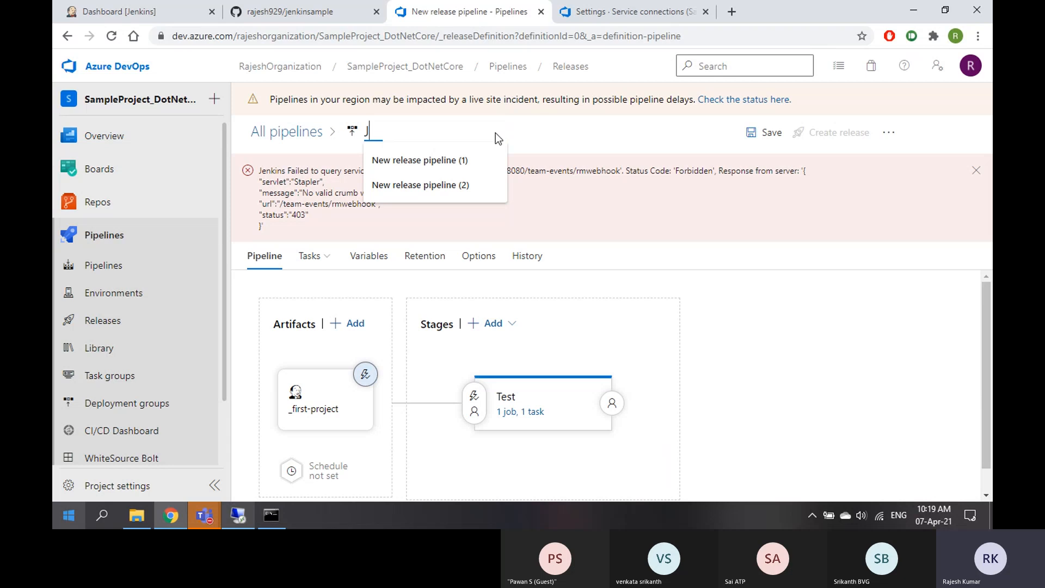
key(BackSpace)
text(kins)
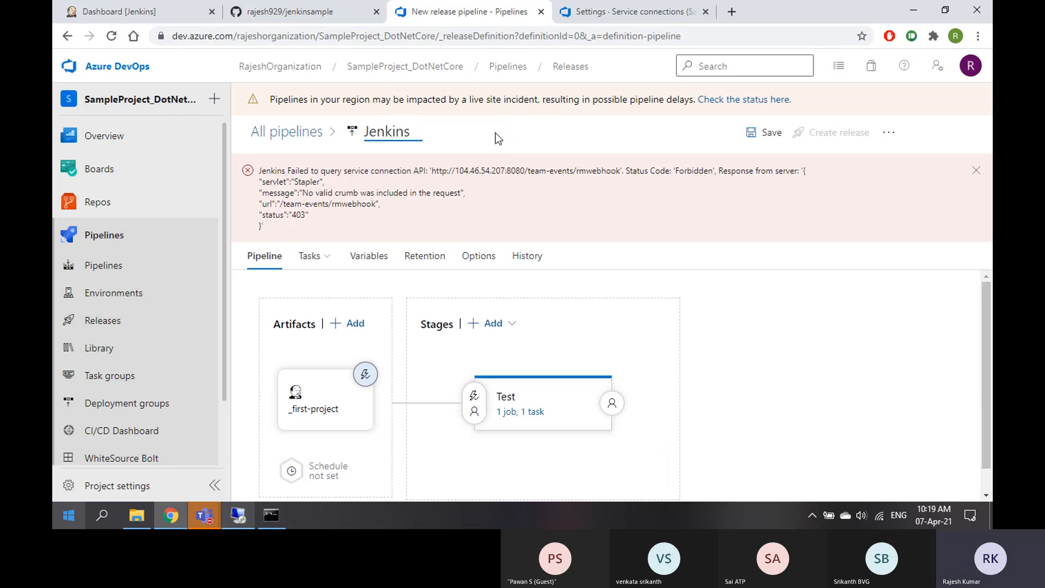
text(_Release)
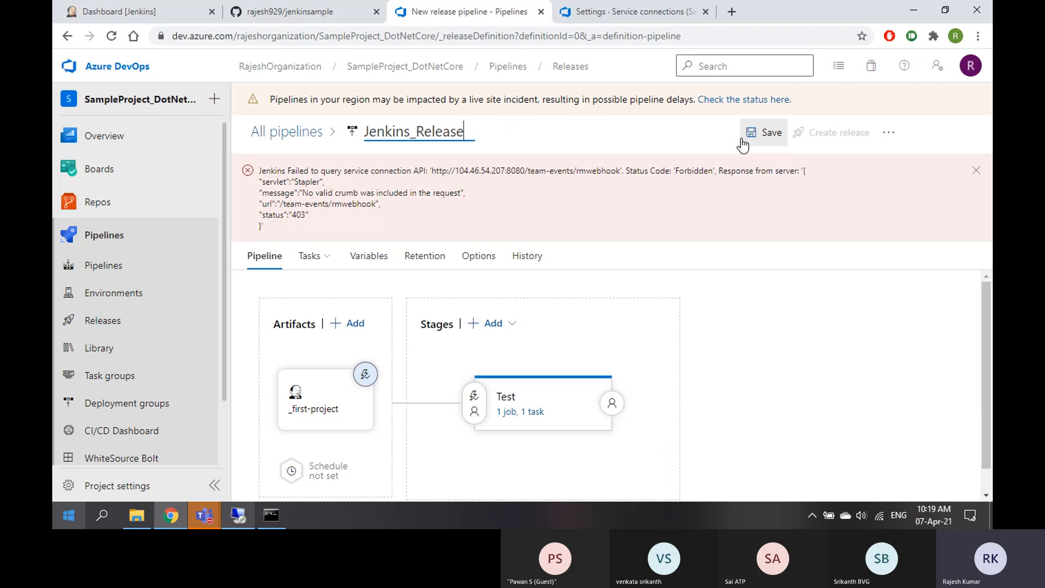
click(264, 16)
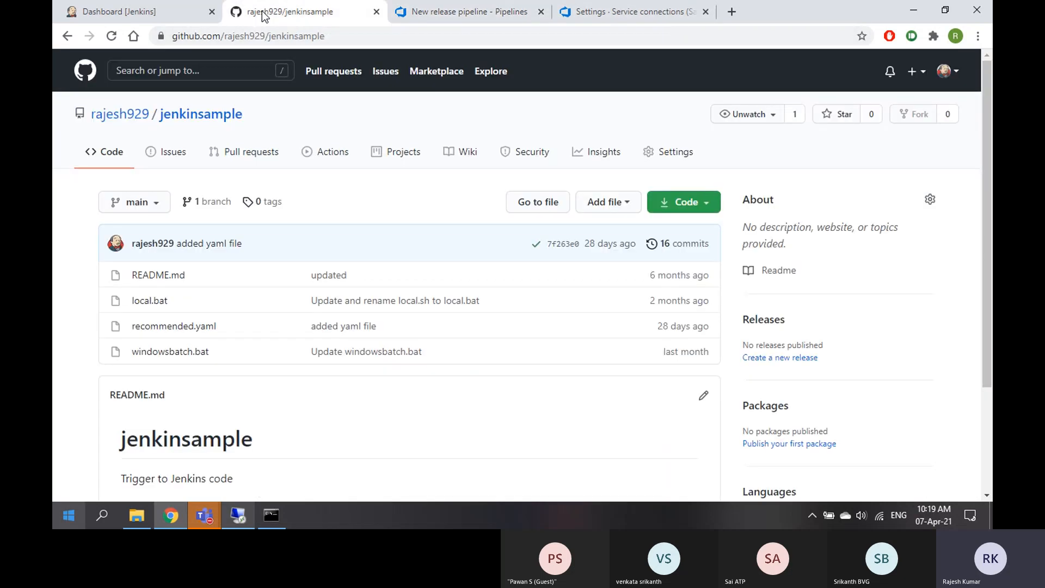
click(133, 13)
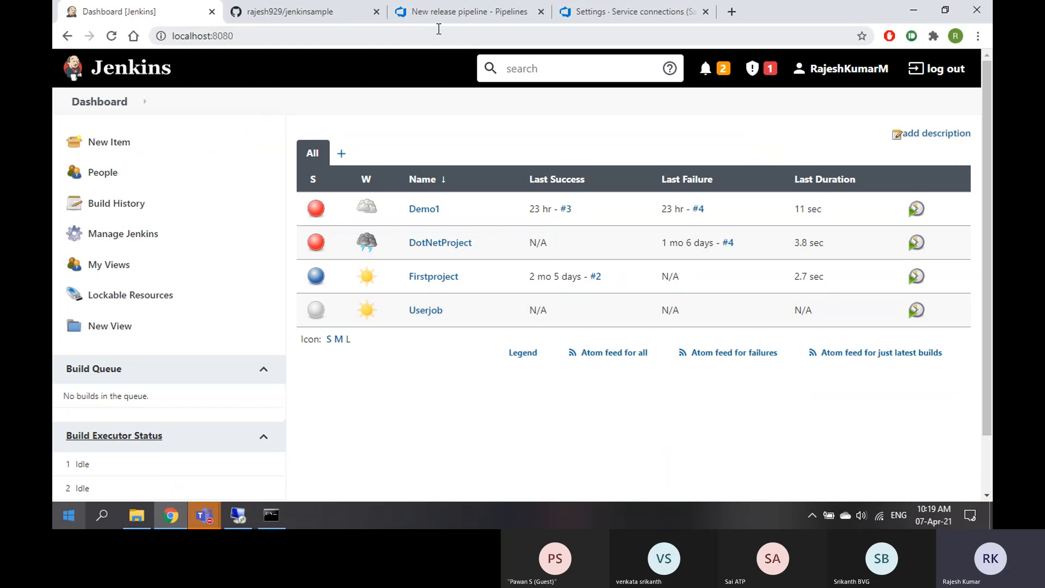
click(466, 15)
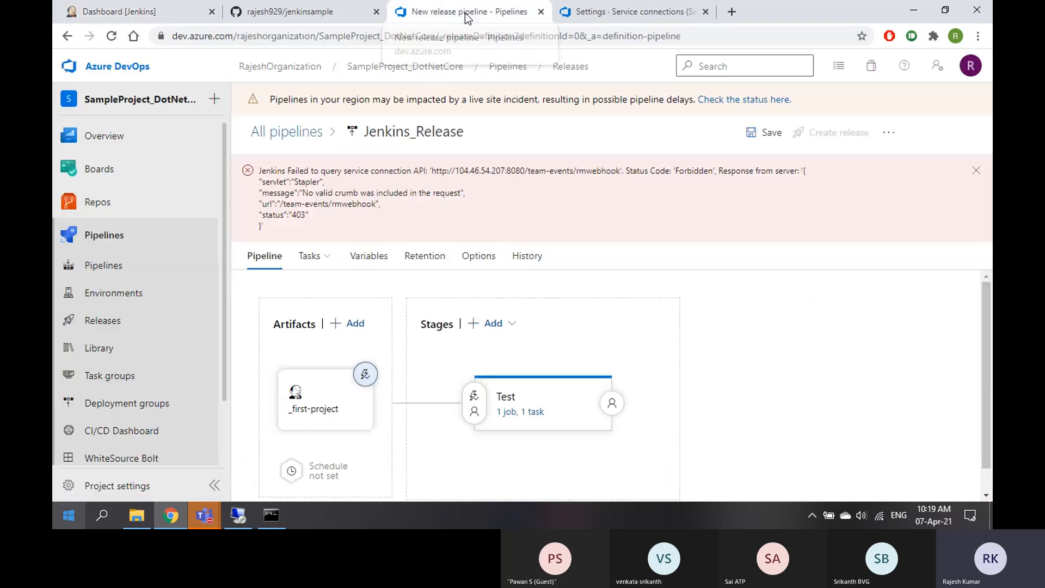
Save the pipeline, dismiss the Jenkins 403 crumb error, and retry the save
click(764, 132)
click(594, 357)
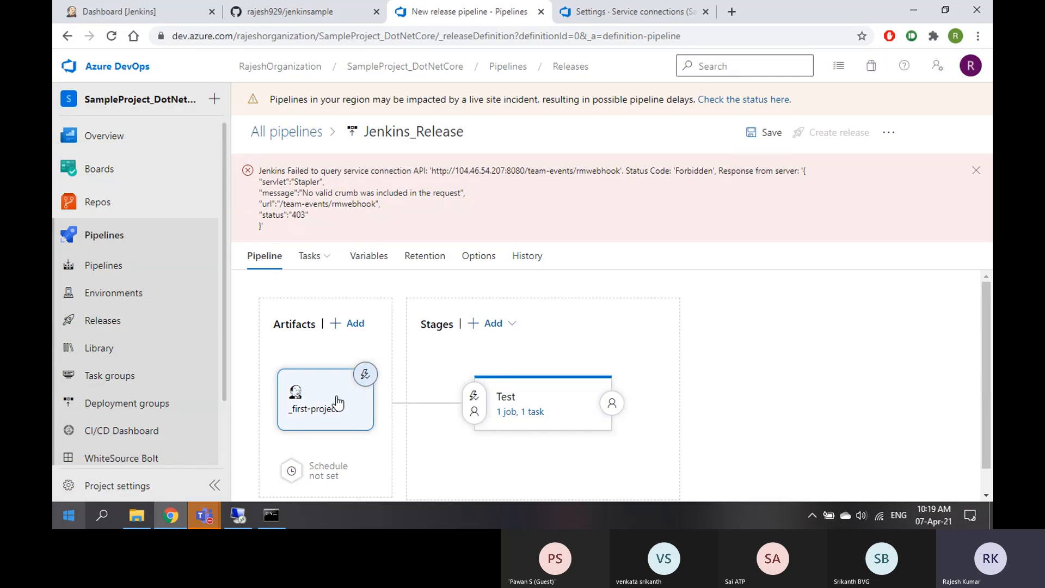
click(976, 170)
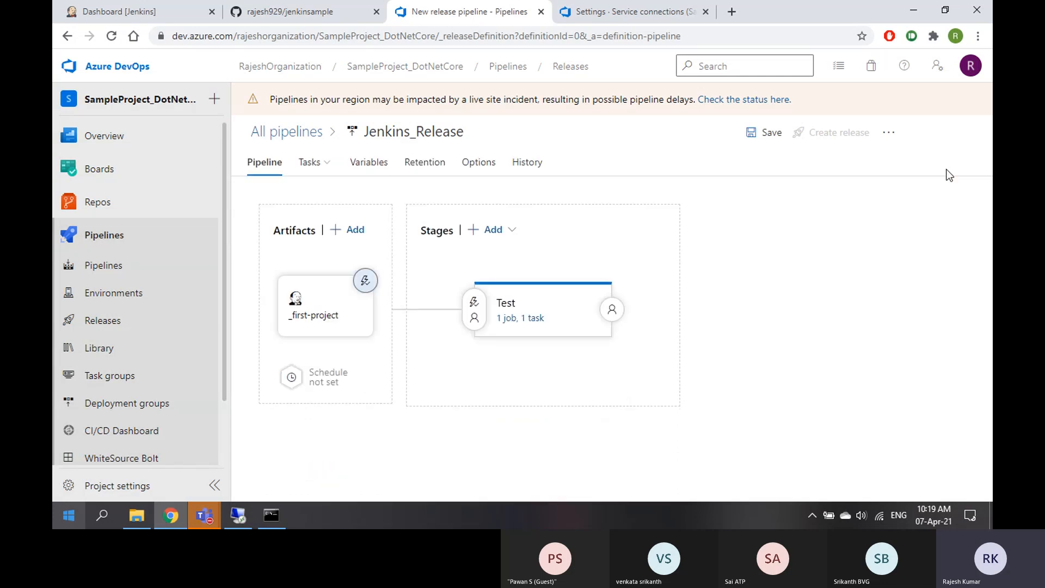
click(768, 136)
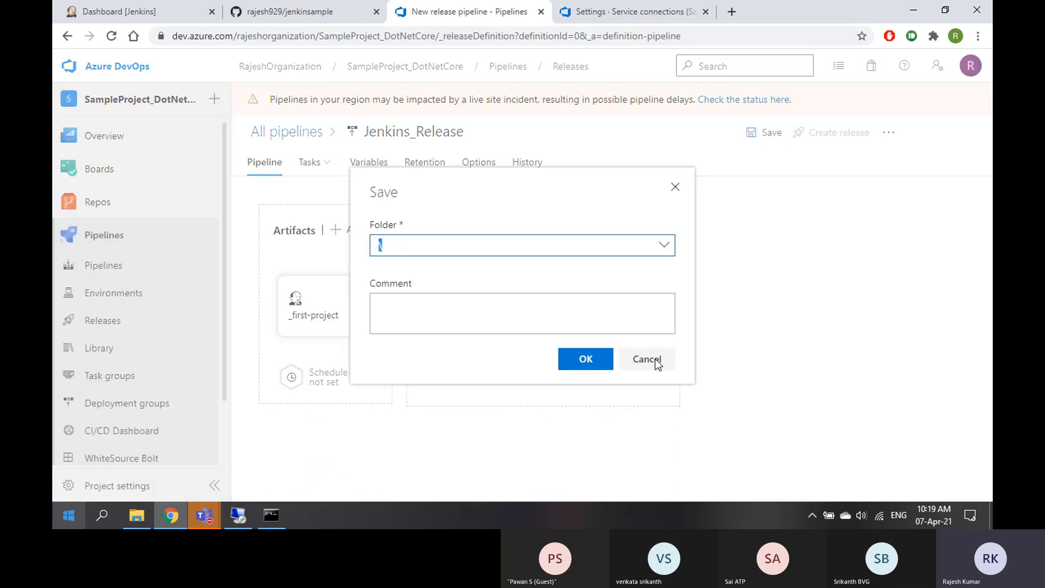
click(586, 359)
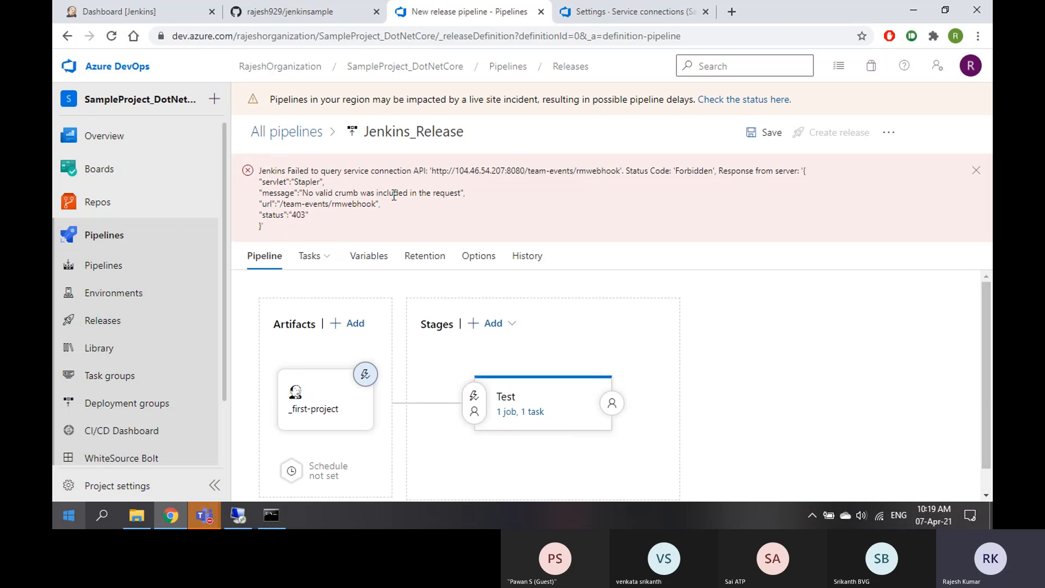
Inspect the _first-project artifact's settings, then close them
click(327, 402)
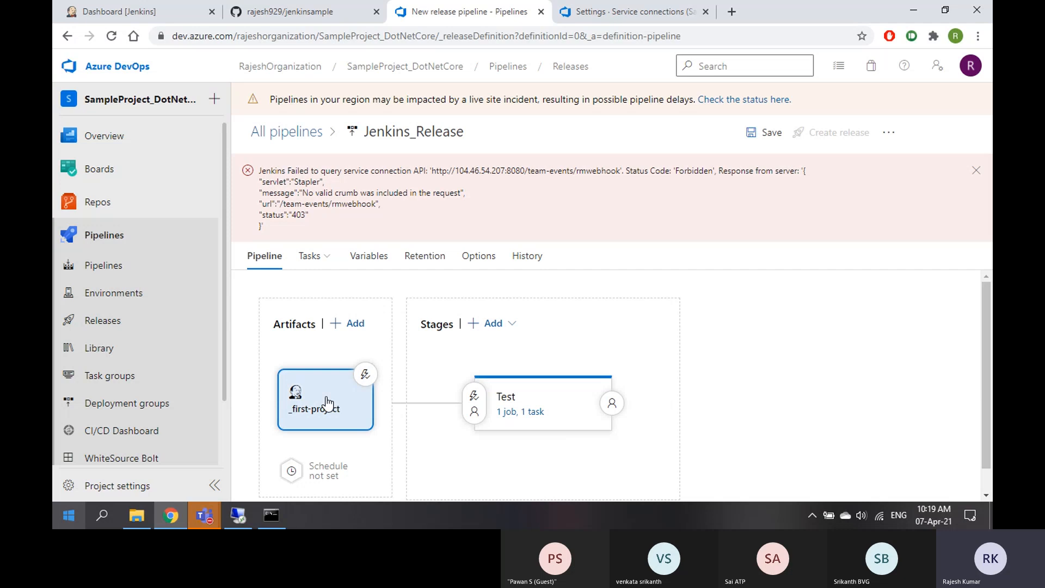
scroll(824, 387, down, 2)
scroll(826, 393, down, 1)
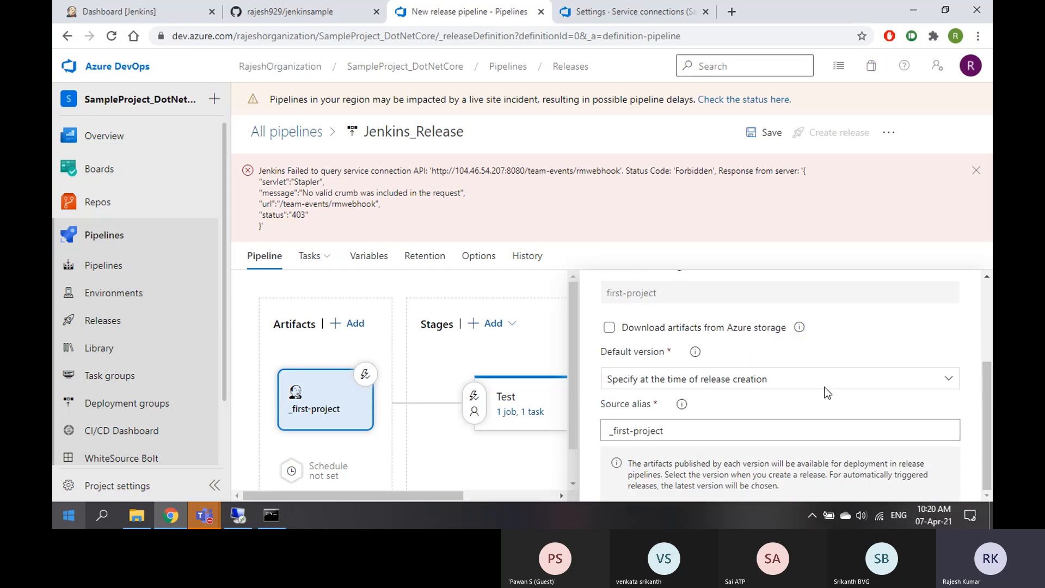
scroll(827, 393, up, 3)
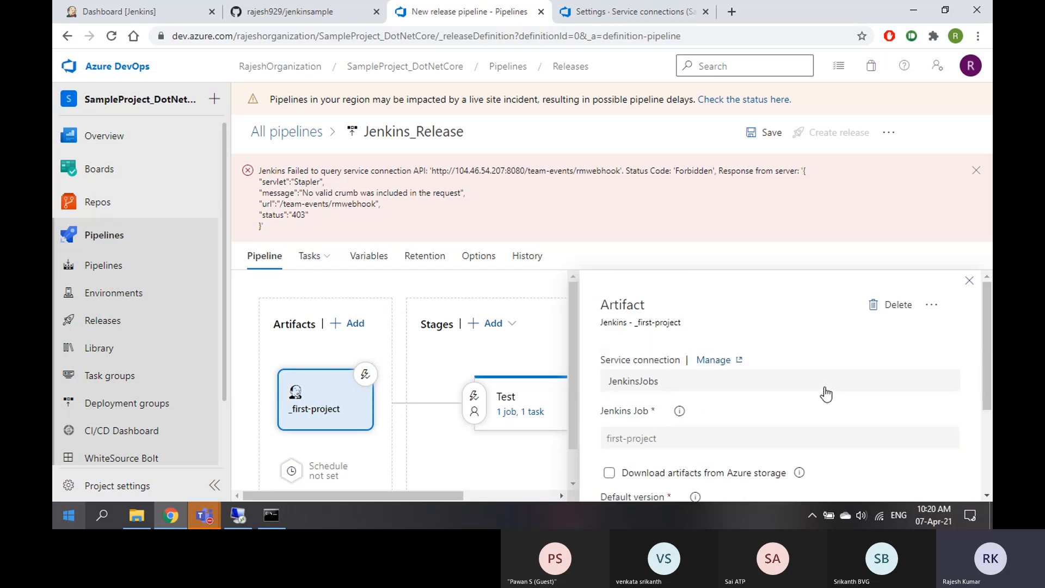
click(970, 281)
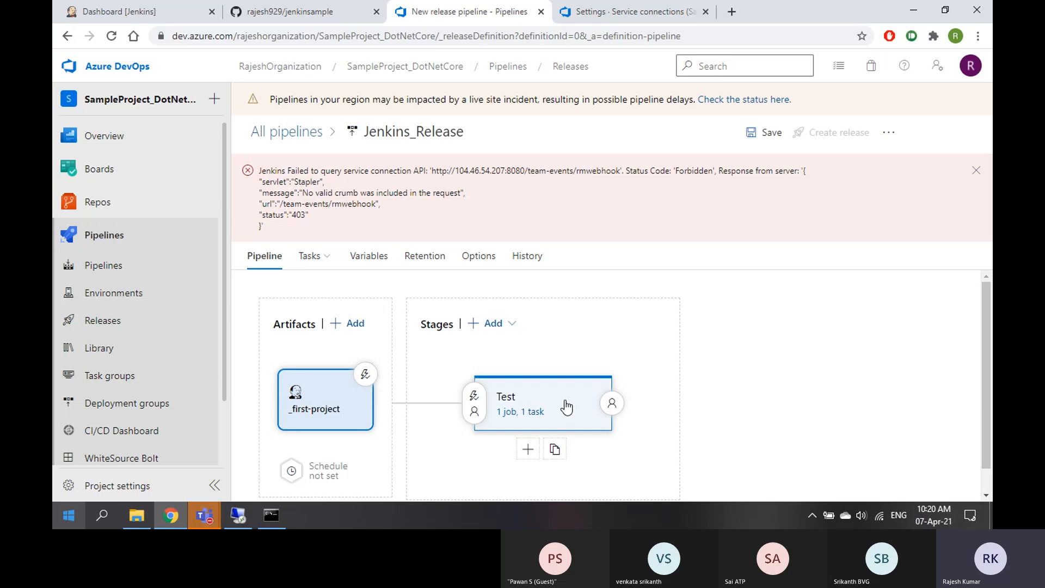
Review the Test stage's PowerShell Script task, dismiss the error banner, and head to All pipelines
click(521, 412)
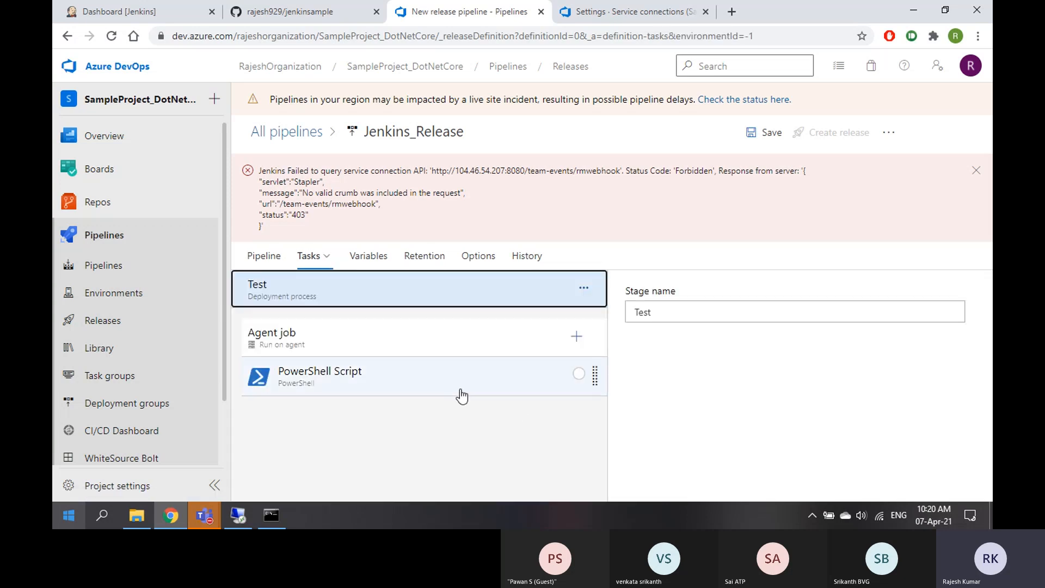
click(430, 384)
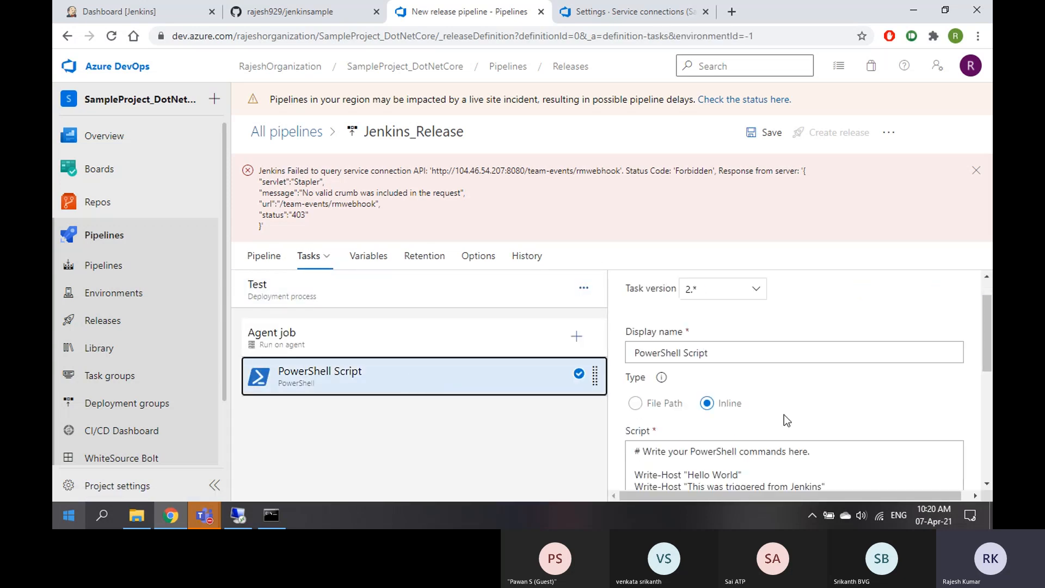
scroll(786, 419, down, 5)
scroll(786, 420, up, 6)
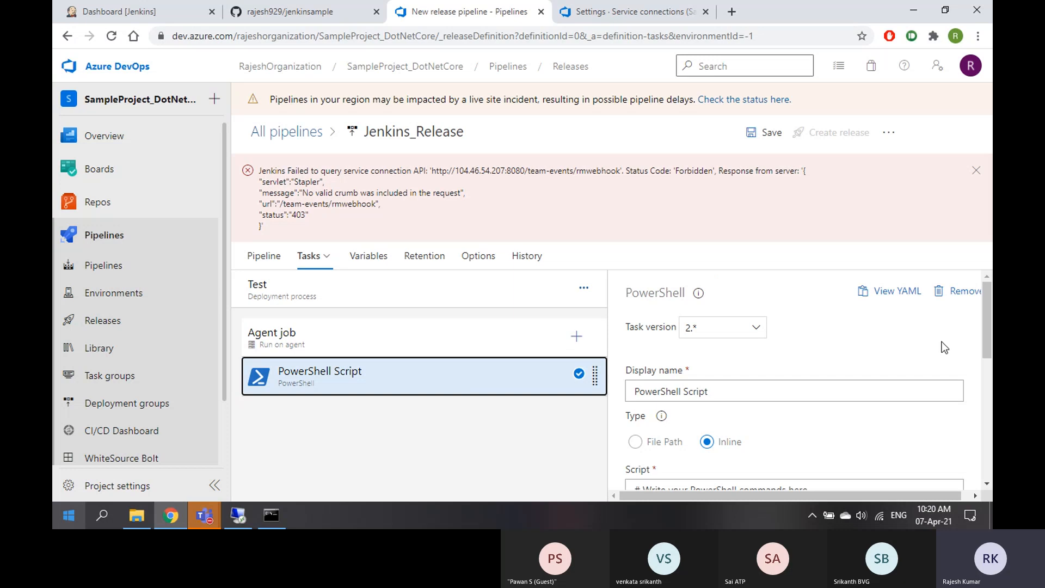
click(976, 170)
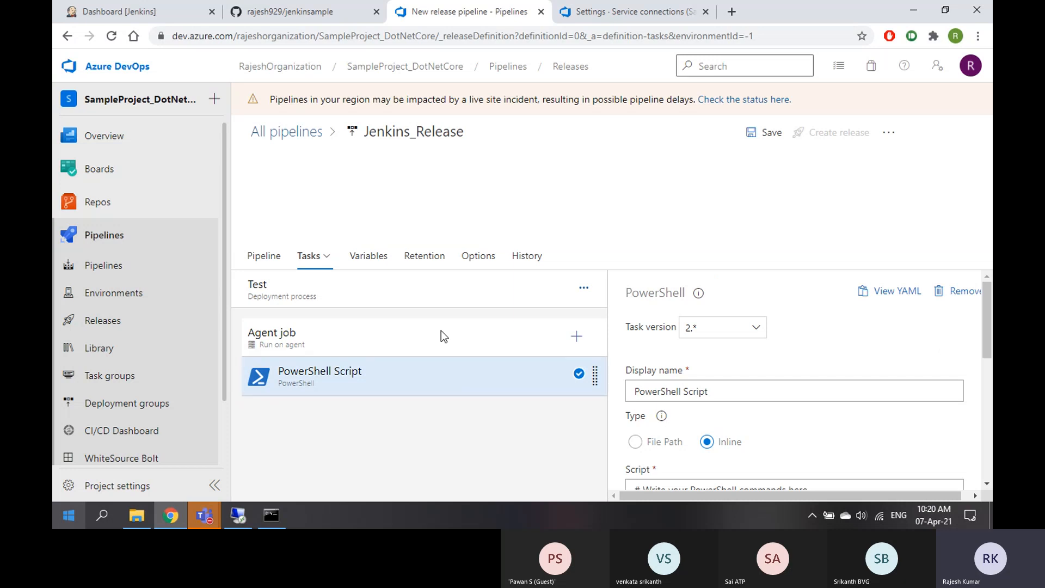
click(292, 139)
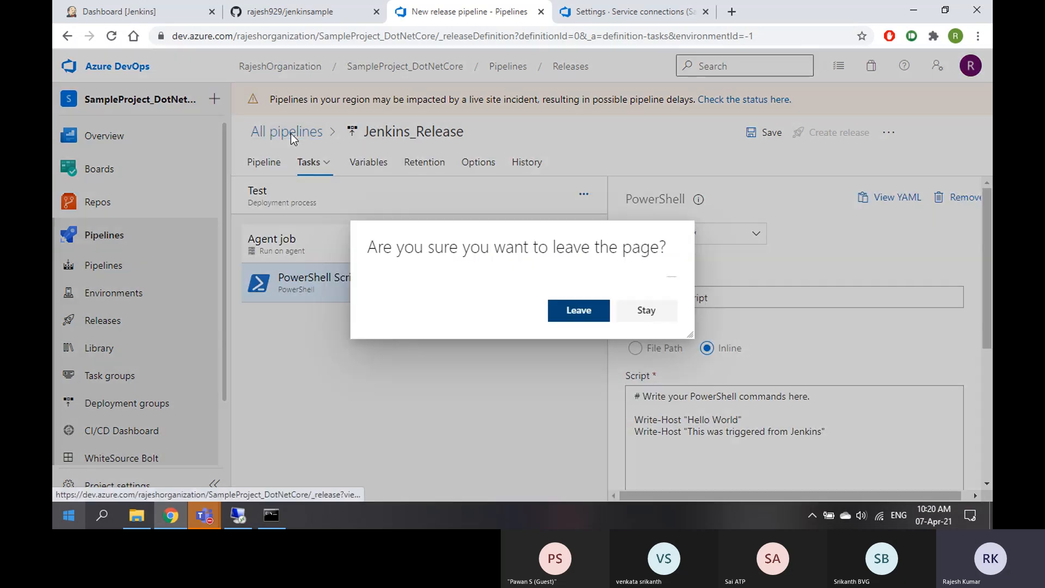
Leave the unsaved Jenkins_Release editor and view Demo_Release's releases, Release-5 through Release-1
click(566, 322)
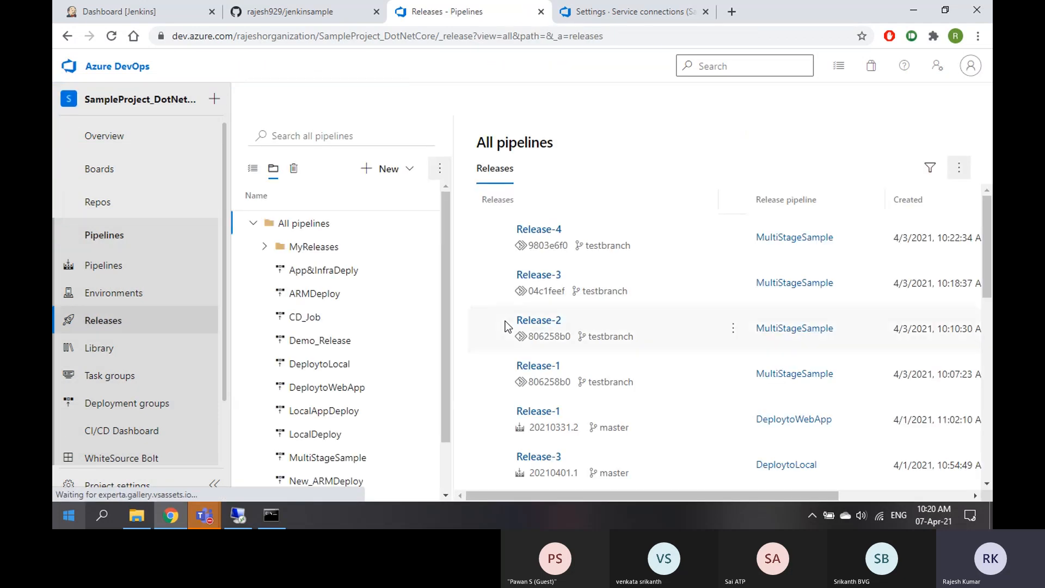
scroll(339, 332, down, 1)
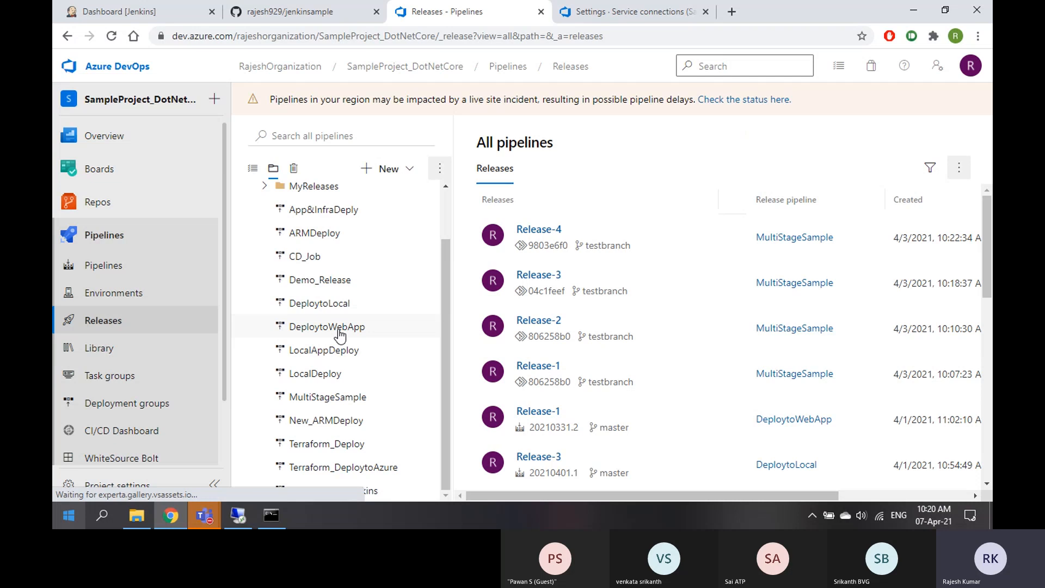
scroll(338, 331, up, 1)
scroll(338, 331, down, 1)
click(327, 281)
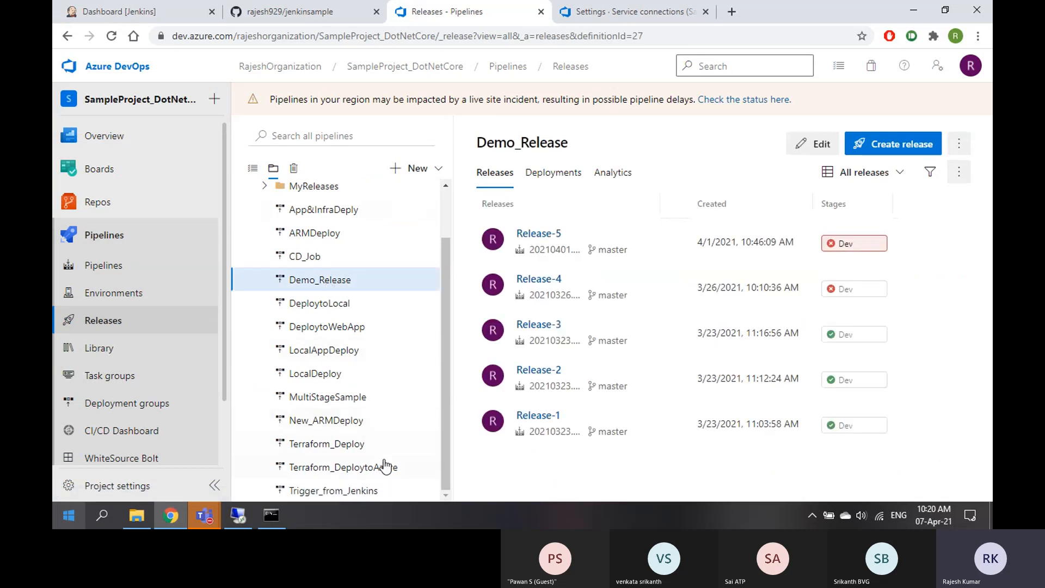
scroll(379, 414, up, 2)
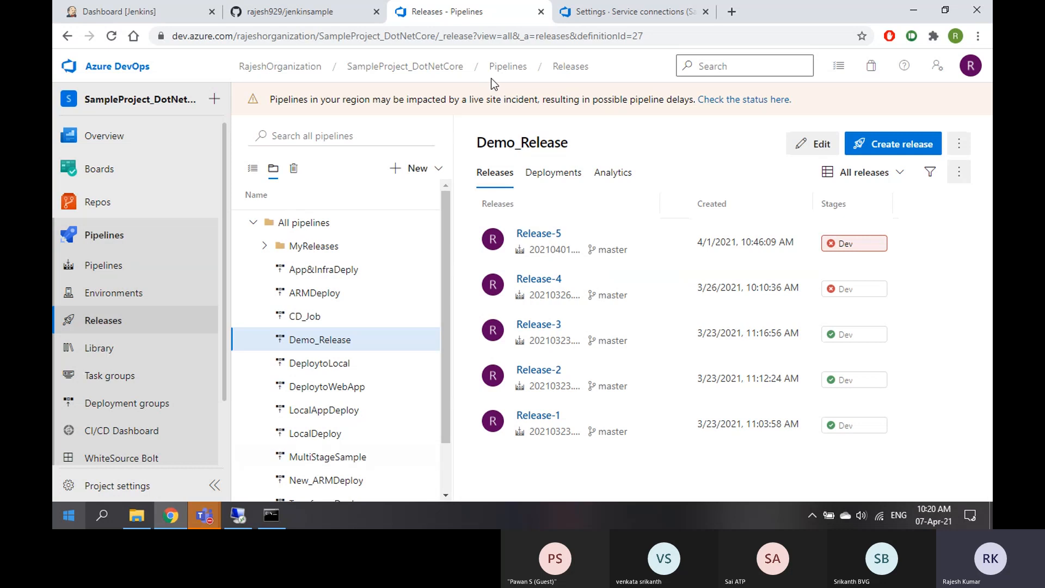
Close the localhost Jenkins tab and switch to a new blank browser tab
click(263, 22)
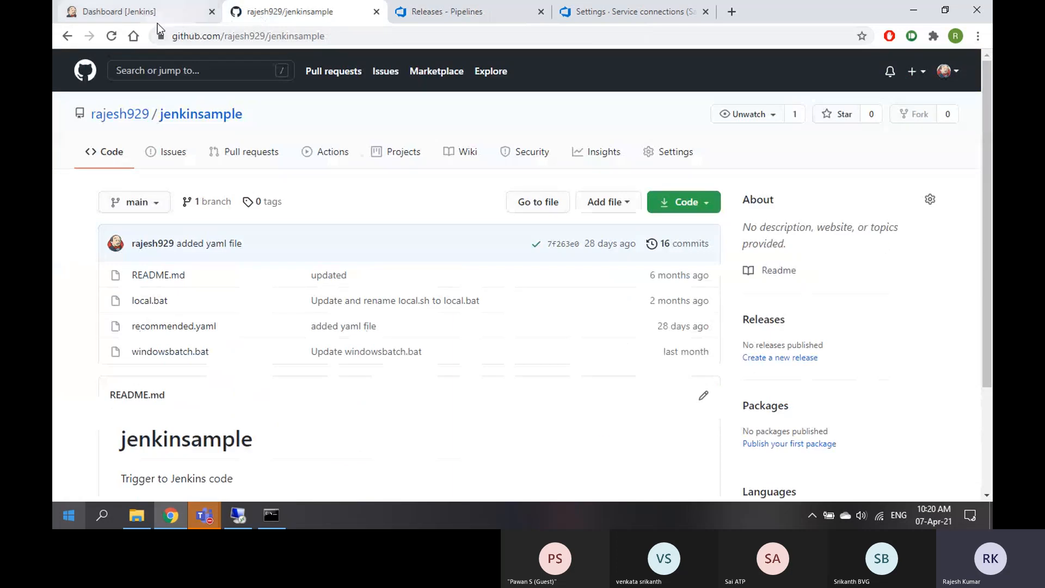
click(158, 24)
click(238, 515)
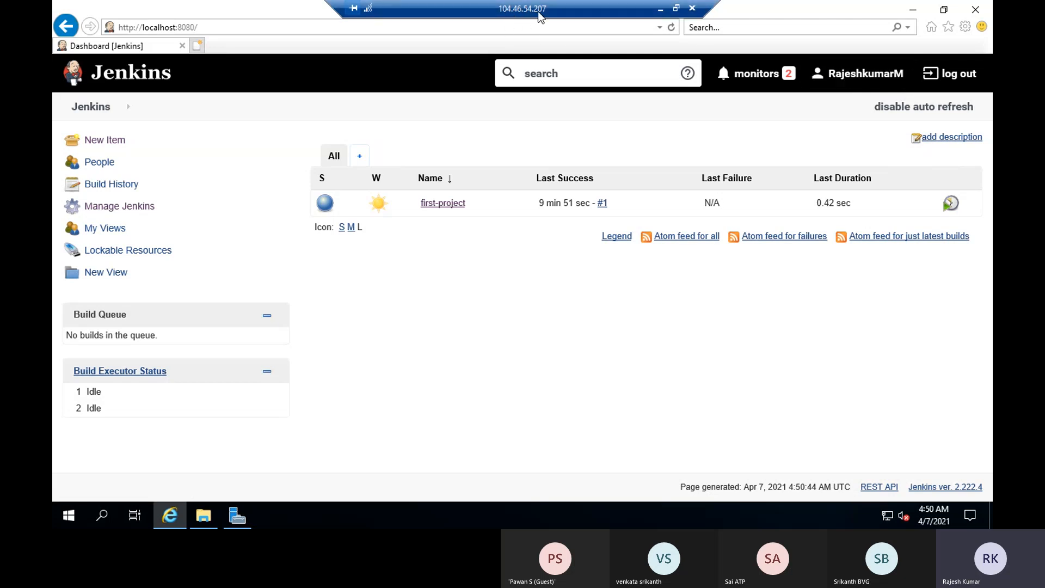
click(661, 13)
click(730, 19)
click(148, 17)
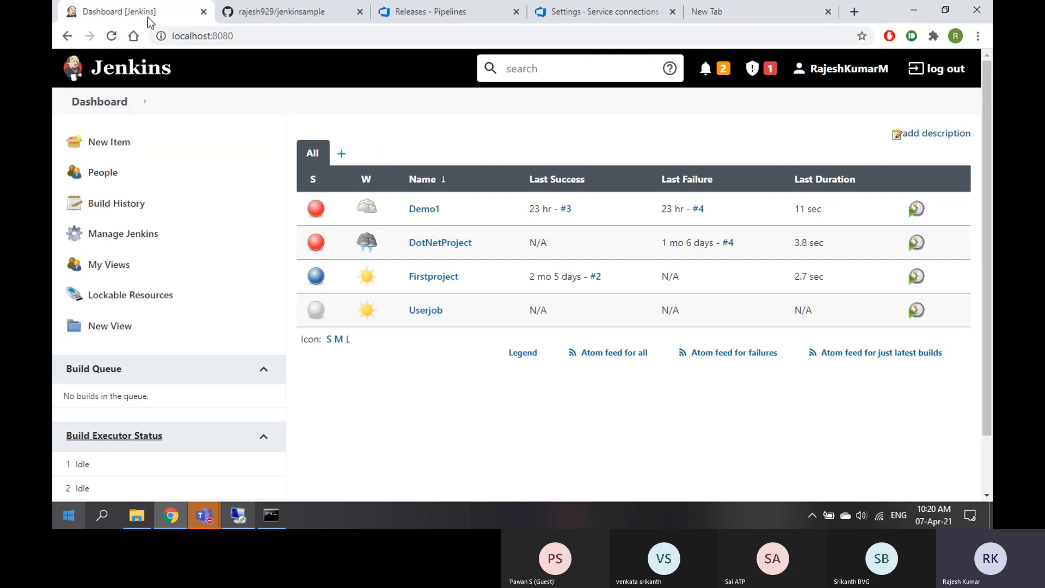
click(205, 13)
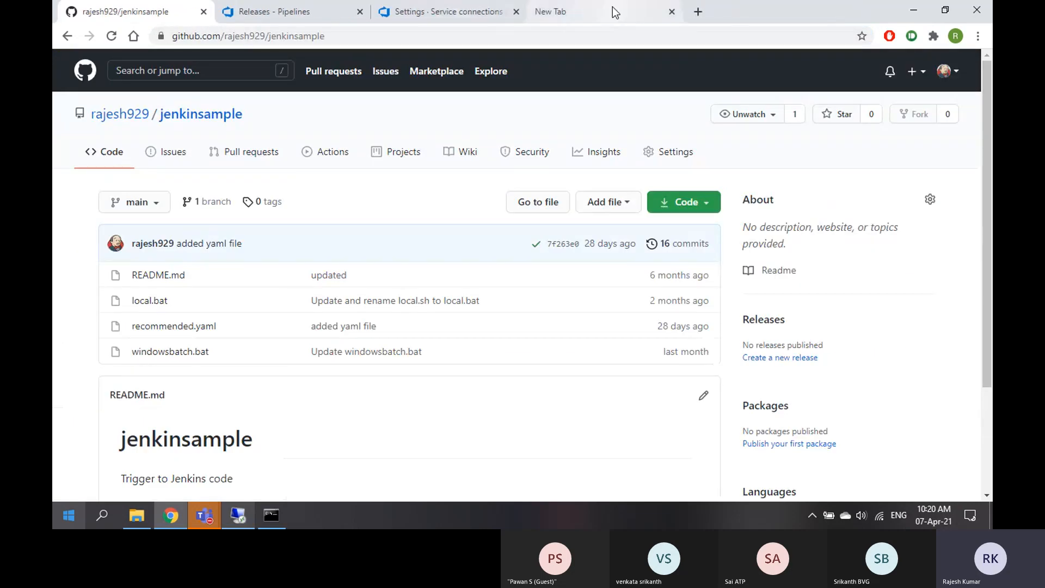
click(613, 12)
Open Jenkins at 104.46.54.207:8080 and sign in with the account username and password
click(579, 37)
text(104.46.54)
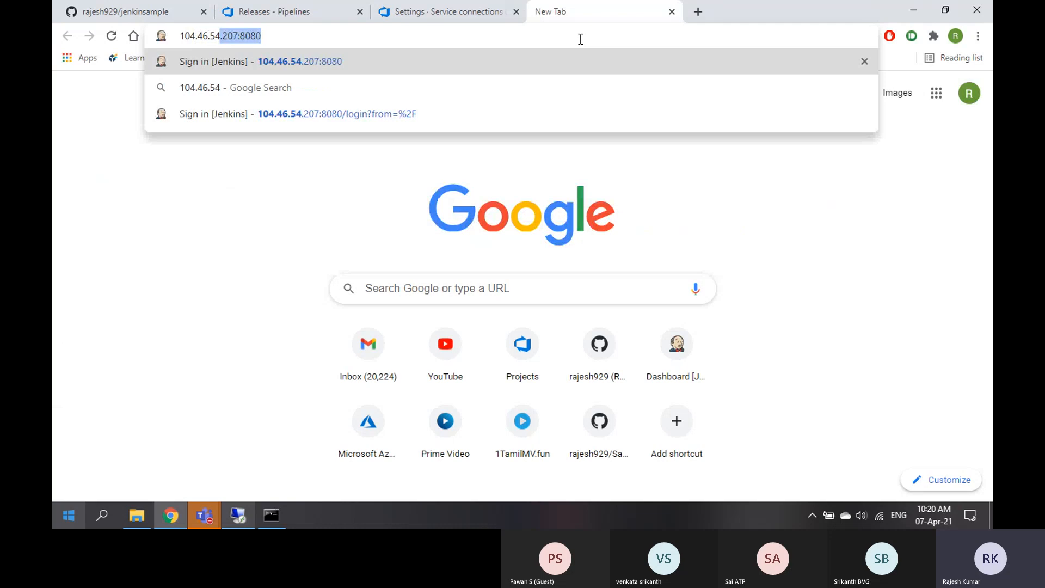
key(Return)
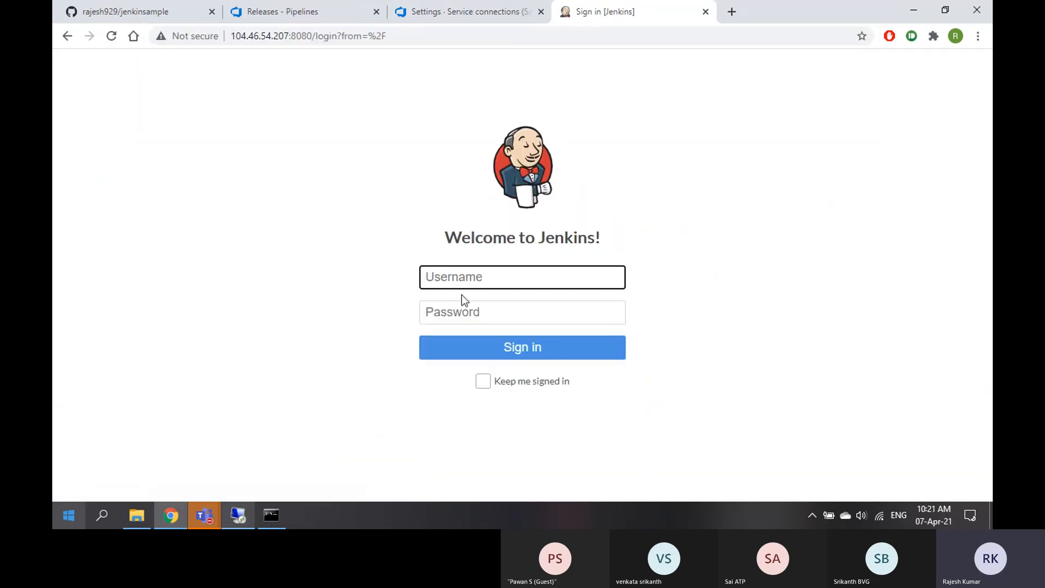
click(483, 277)
text(rajeshm)
key(Tab)
text(••••)
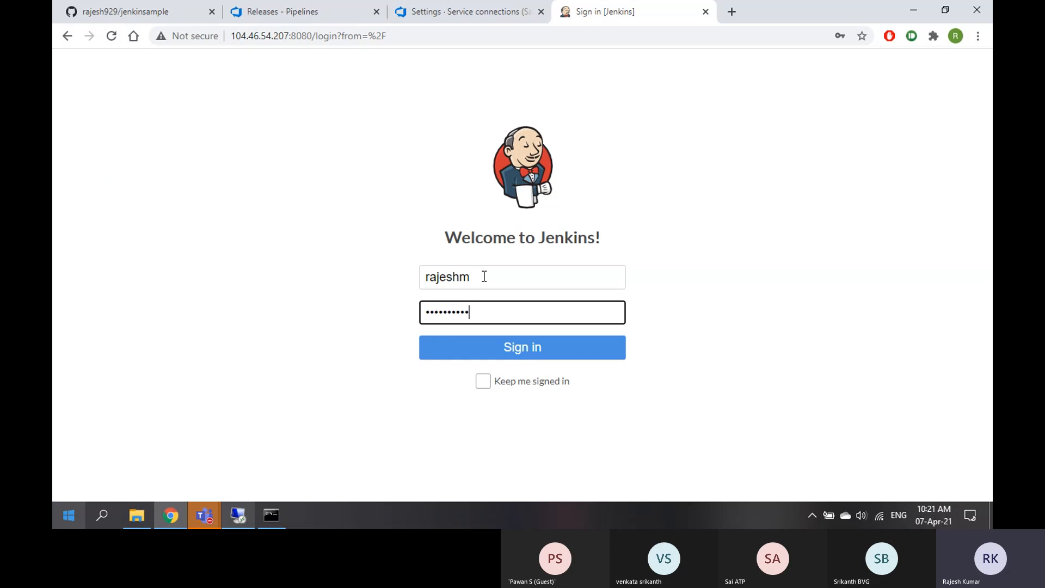
text(••••••)
key(Return)
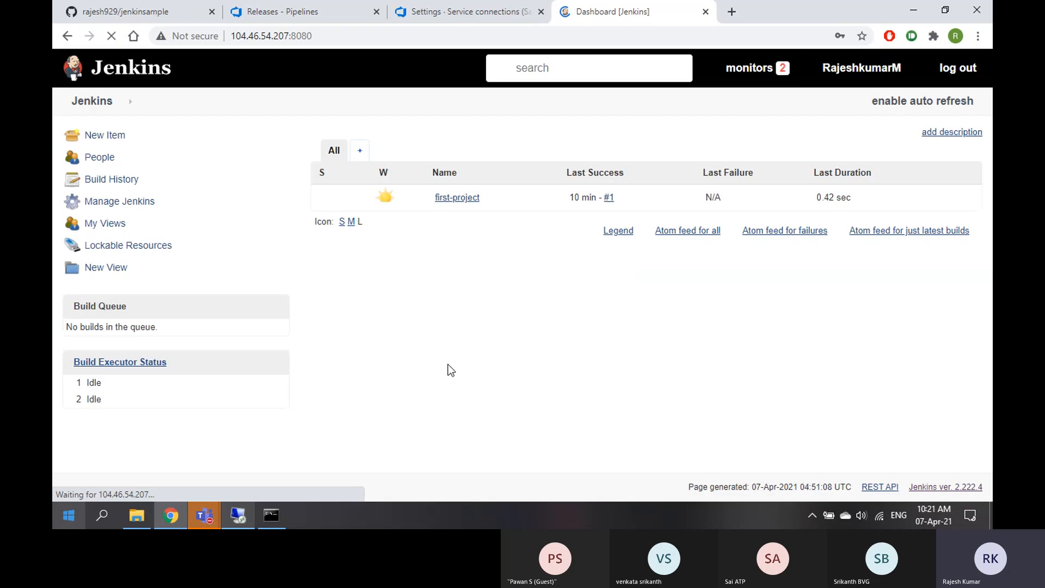
Disconnect the remote desktop session and dismiss Chrome's save-password offer
click(240, 517)
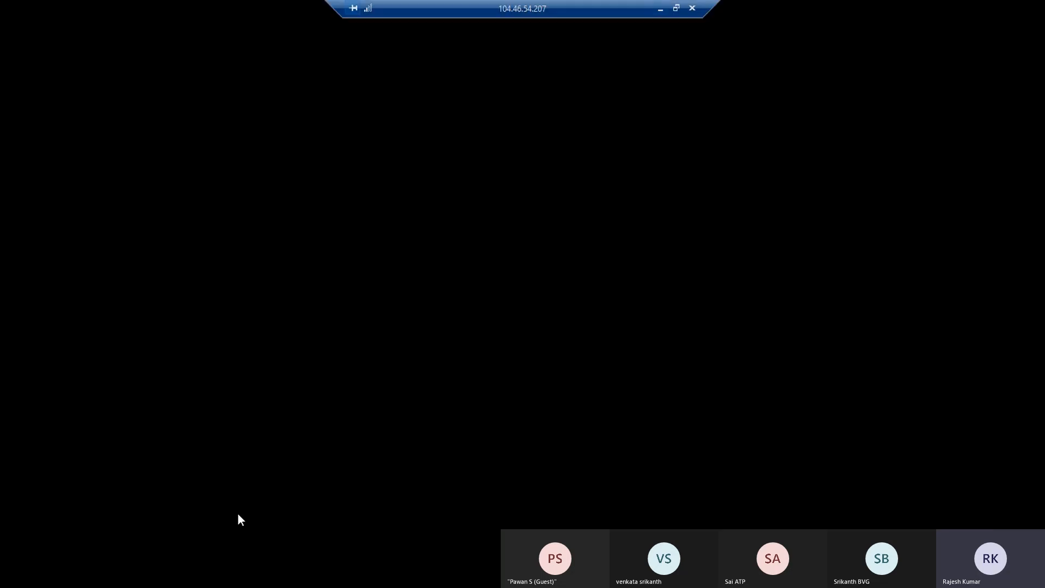
click(692, 8)
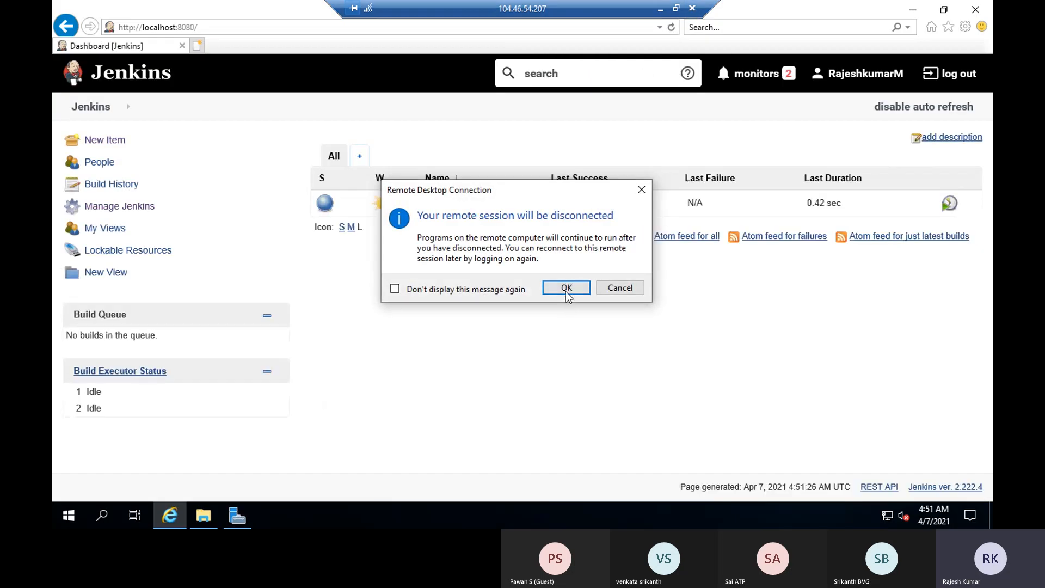
click(566, 287)
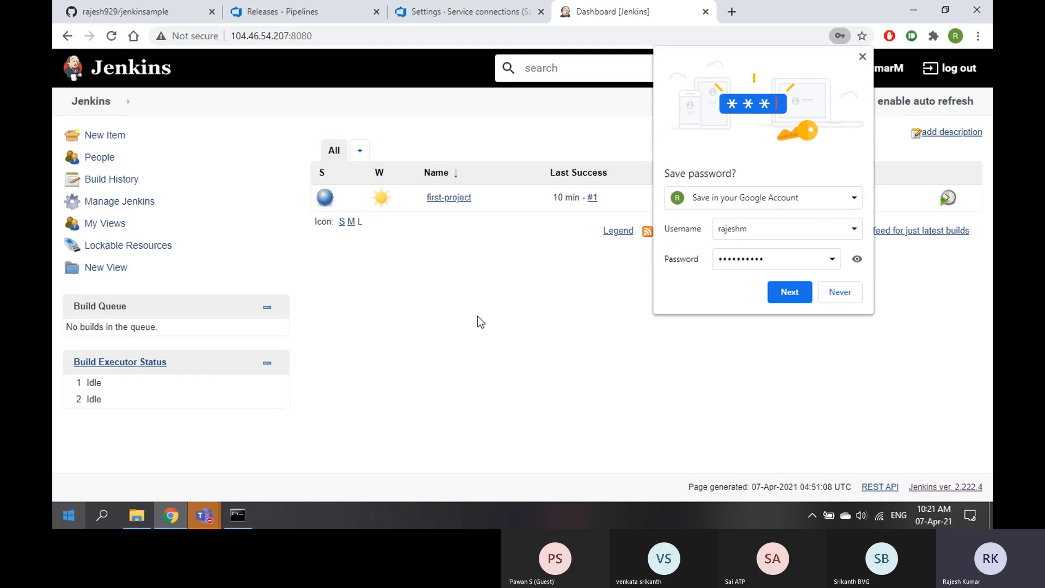
click(862, 57)
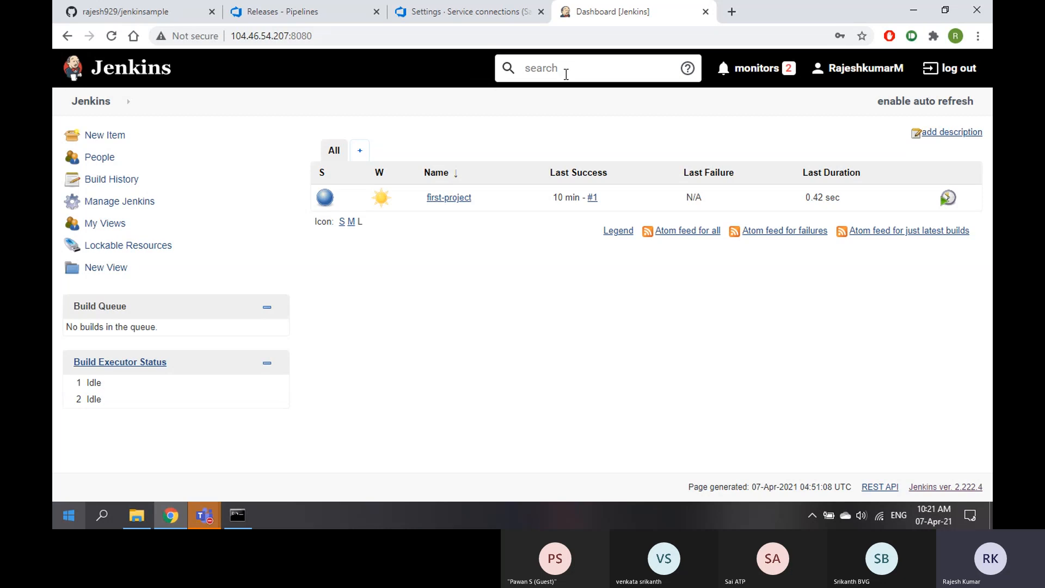
Minimize the Teams meeting window and close the ping Command Prompt window
mouse_move(213, 511)
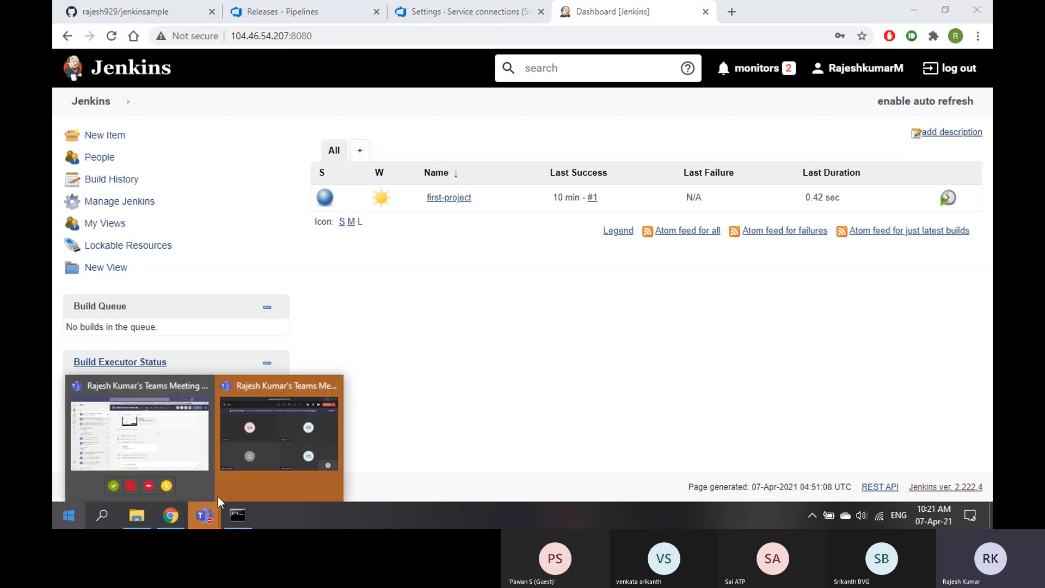
click(279, 443)
click(825, 27)
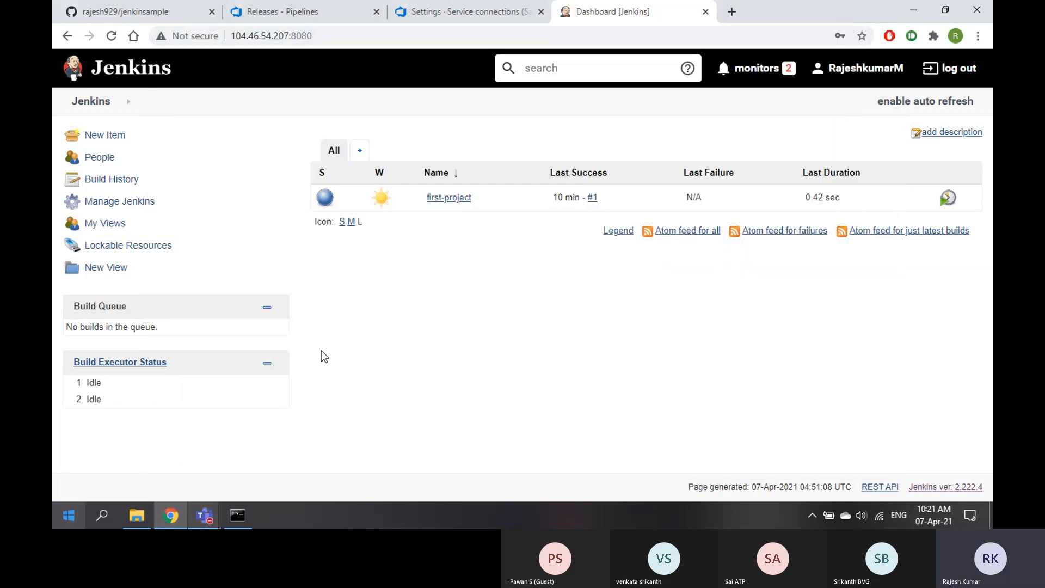
click(237, 515)
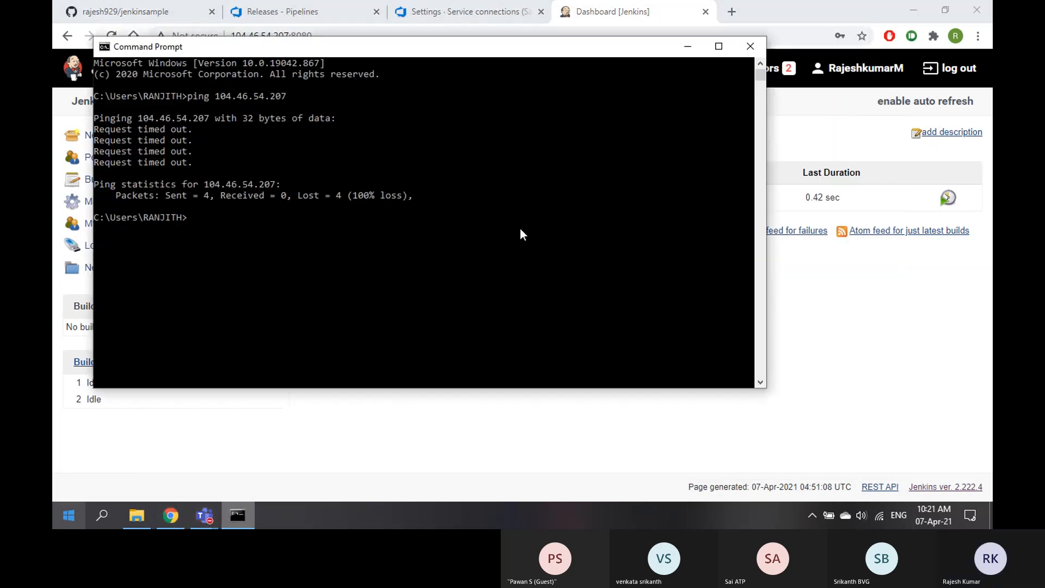
click(748, 48)
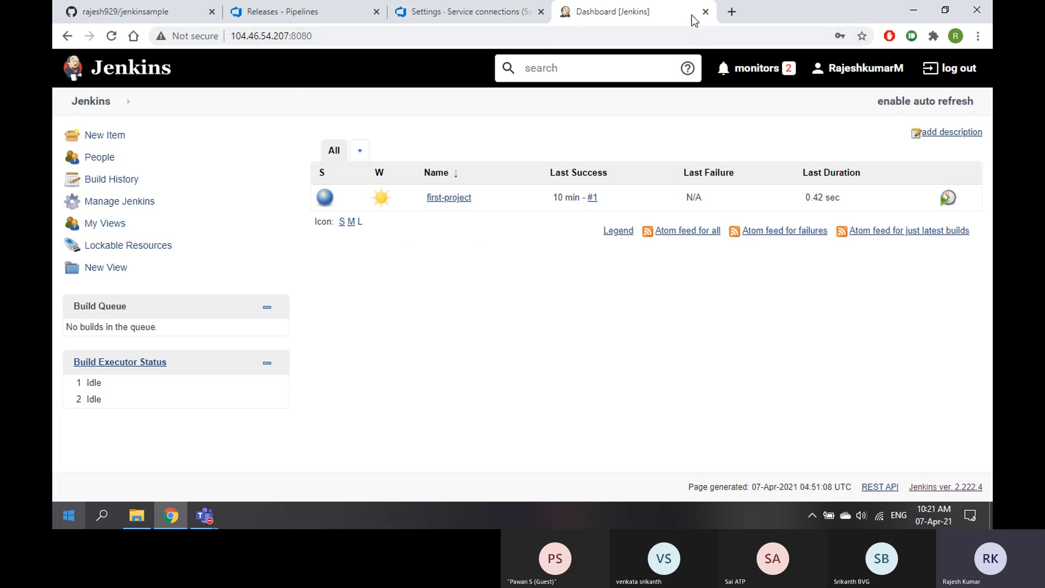
click(330, 35)
key(ctrl+c)
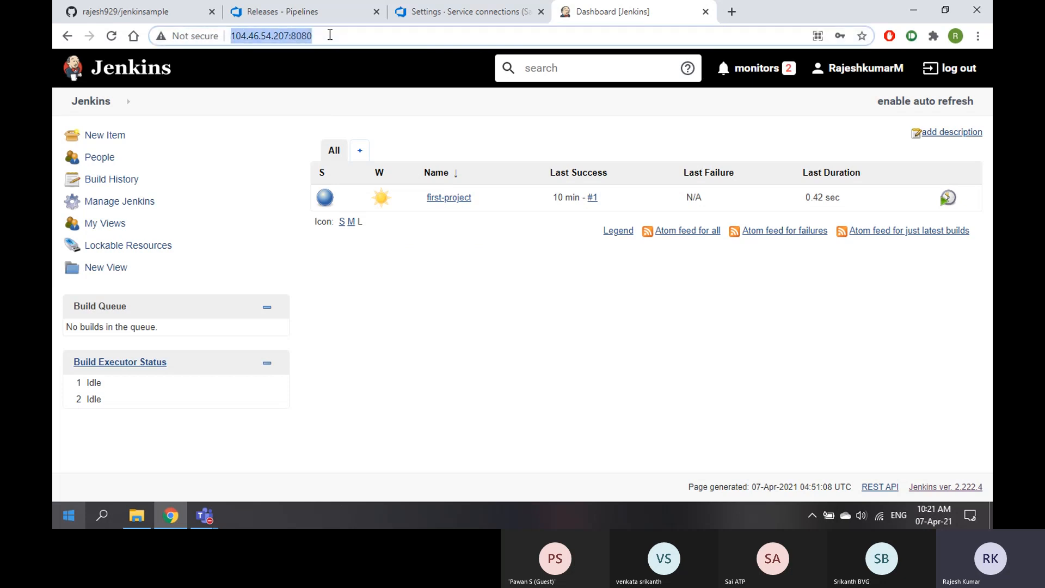
click(200, 511)
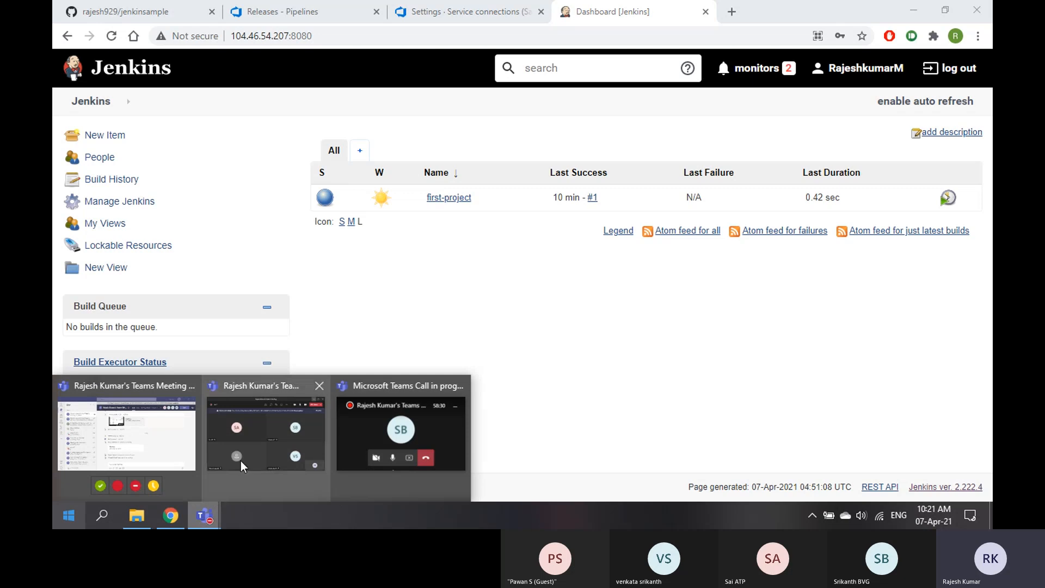
click(269, 429)
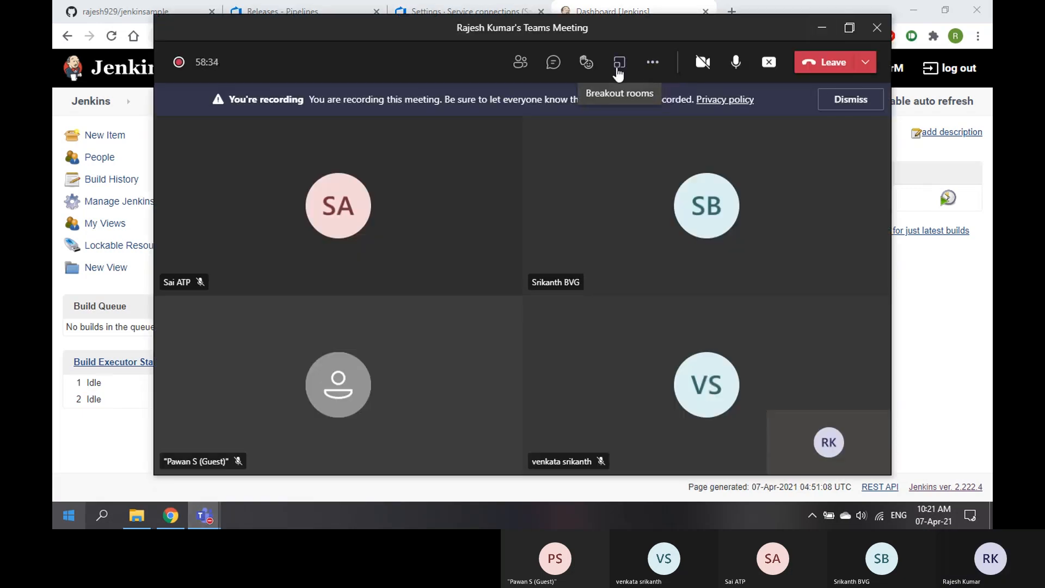
click(554, 63)
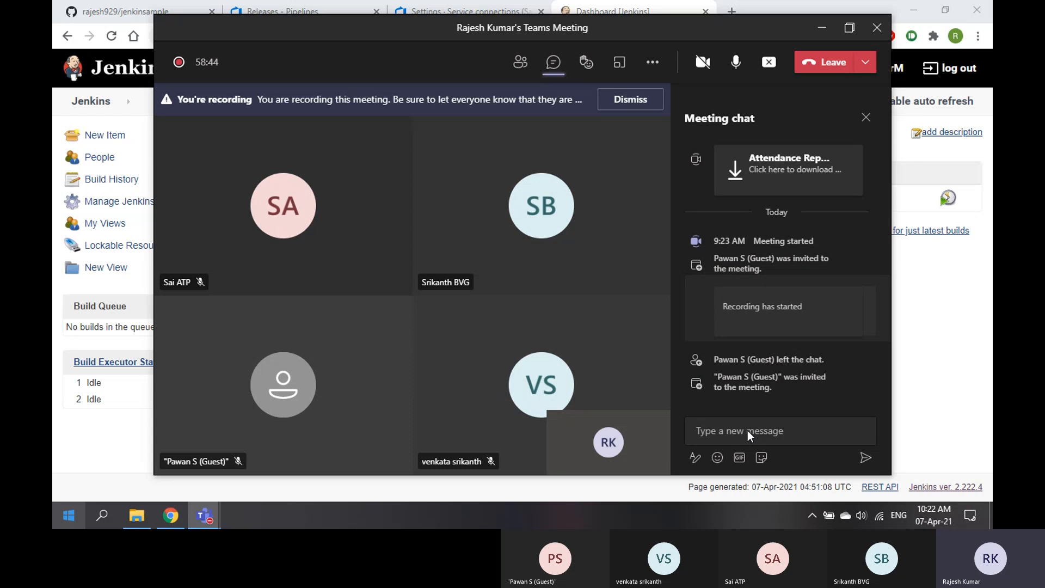
click(748, 430)
key(ctrl+v)
key(Return)
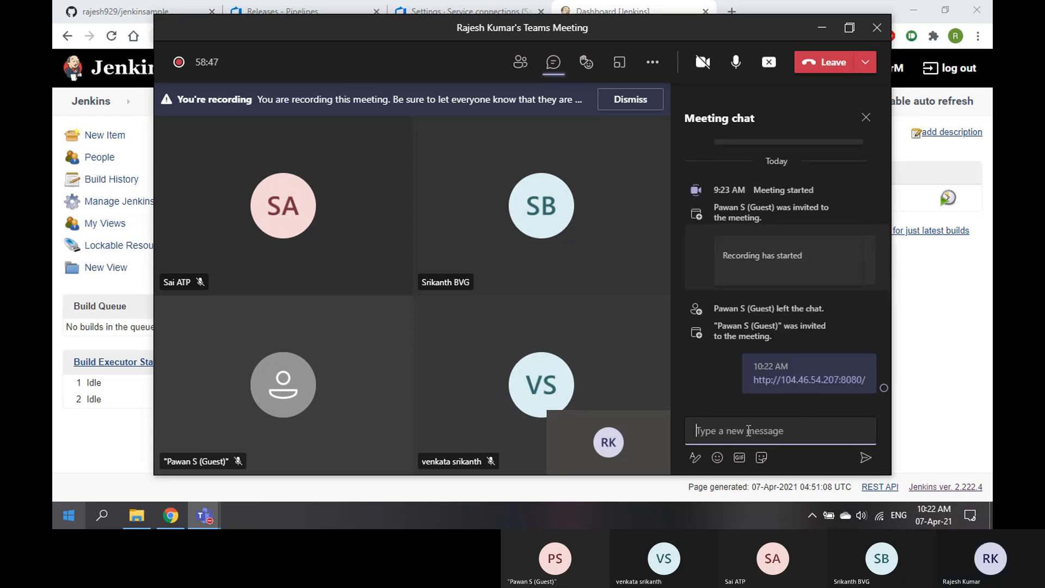
click(940, 367)
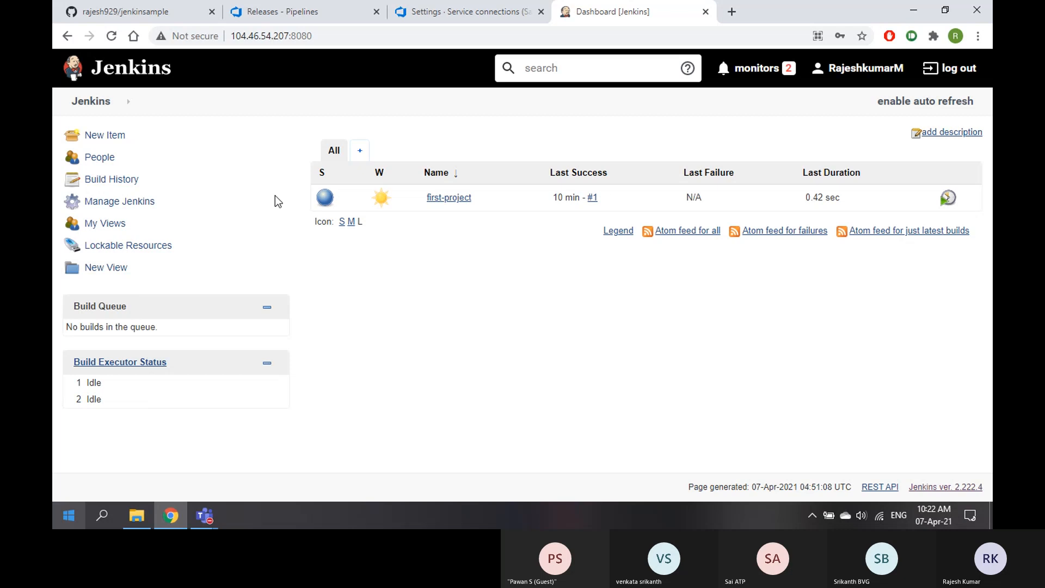
Open the Jenkins system configuration and scroll down through its settings
click(131, 202)
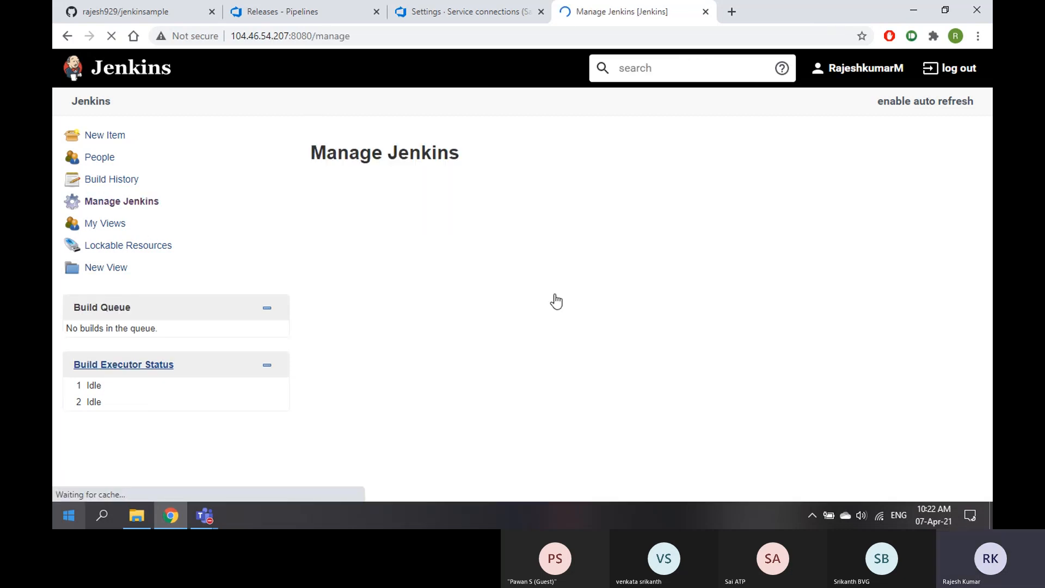
scroll(551, 294, down, 3)
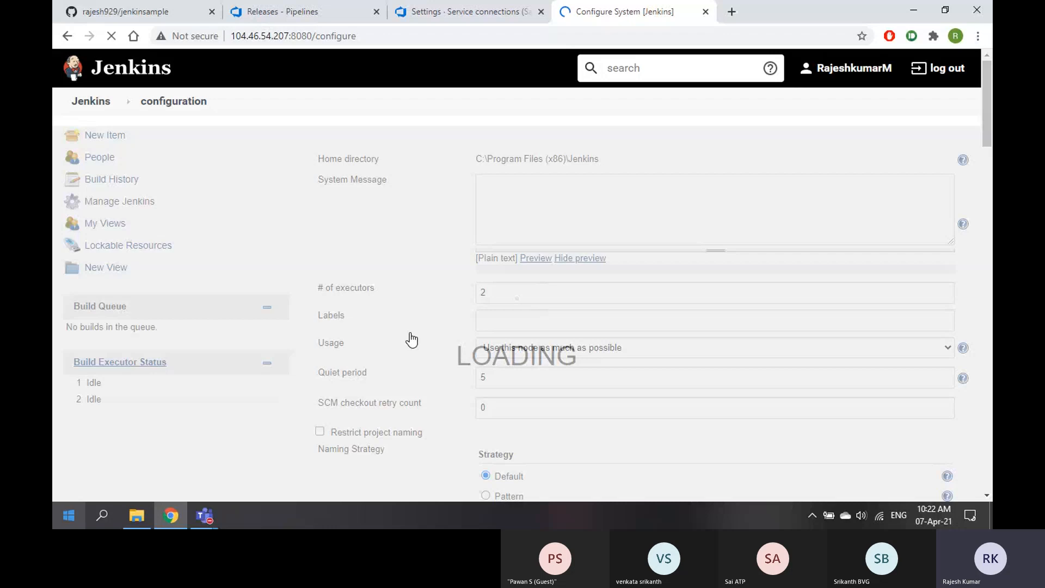
scroll(452, 334, down, 6)
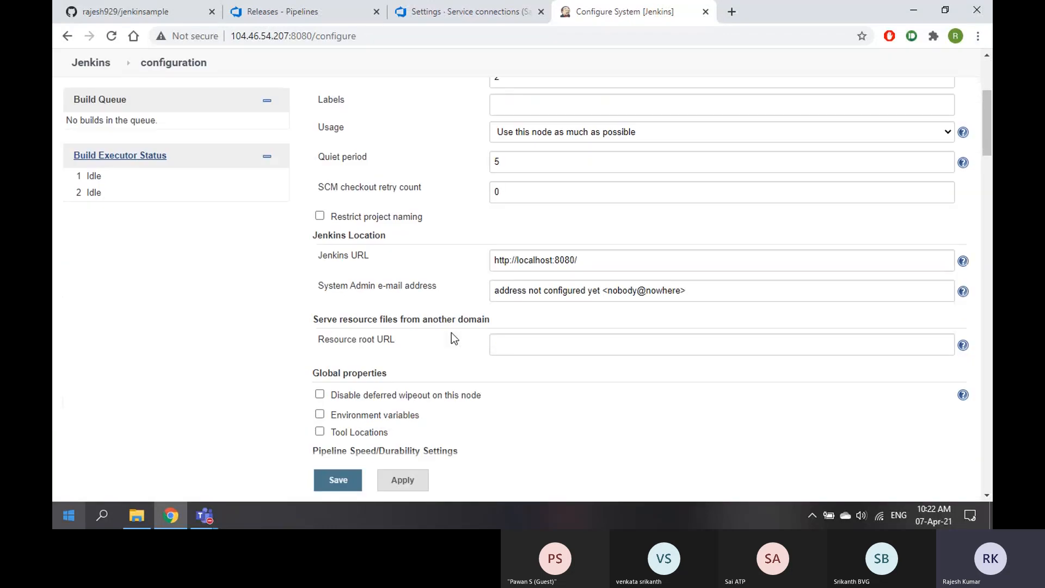
scroll(452, 335, down, 6)
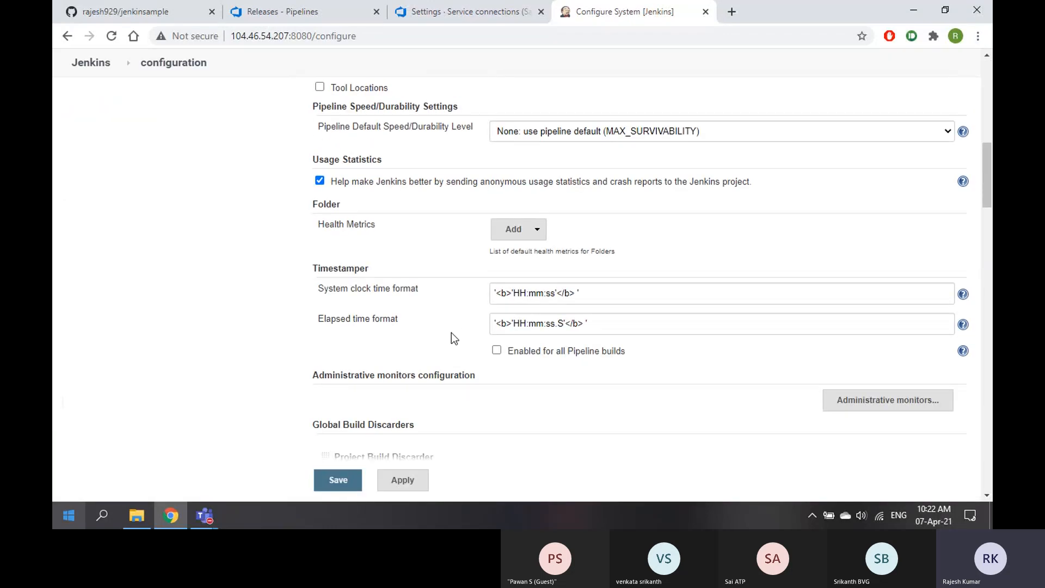
scroll(452, 332, down, 9)
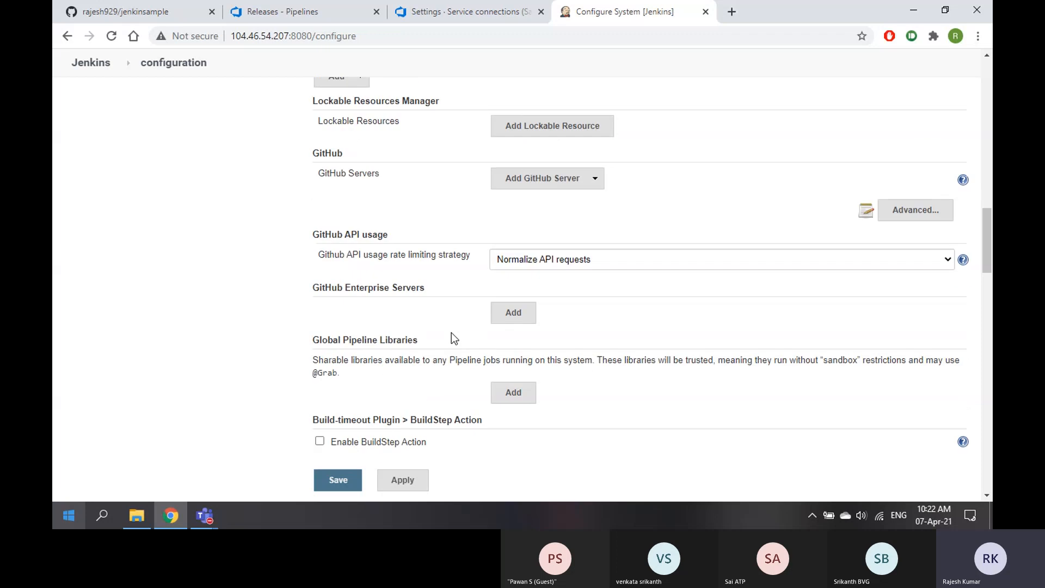
scroll(452, 333, down, 12)
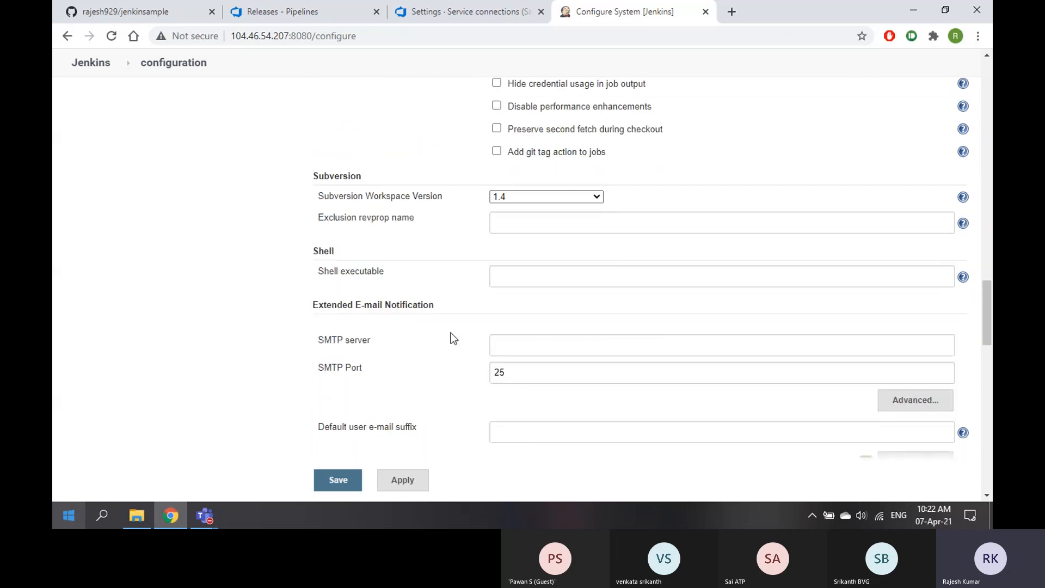
scroll(451, 333, down, 4)
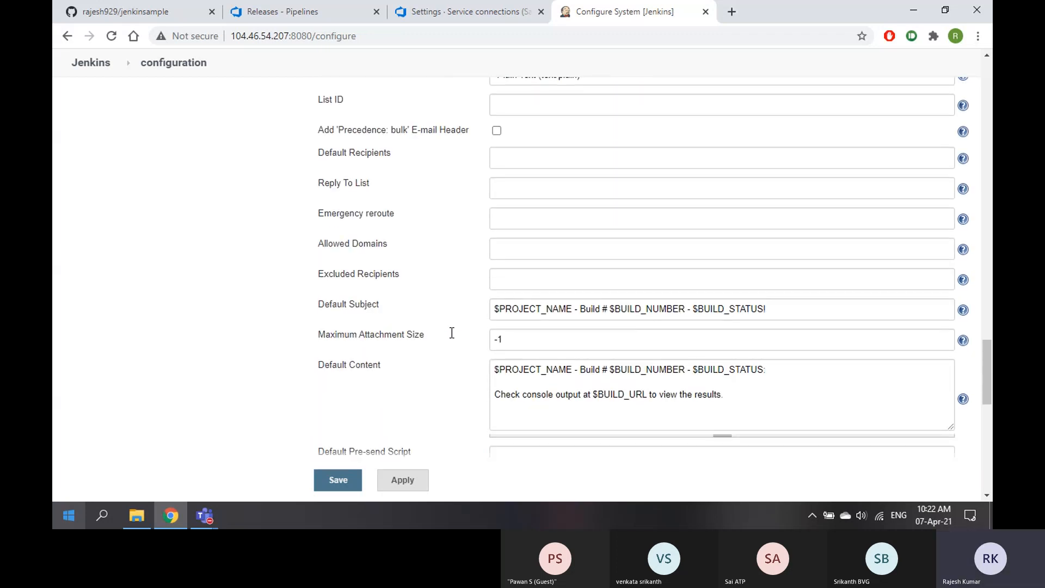
scroll(452, 332, down, 10)
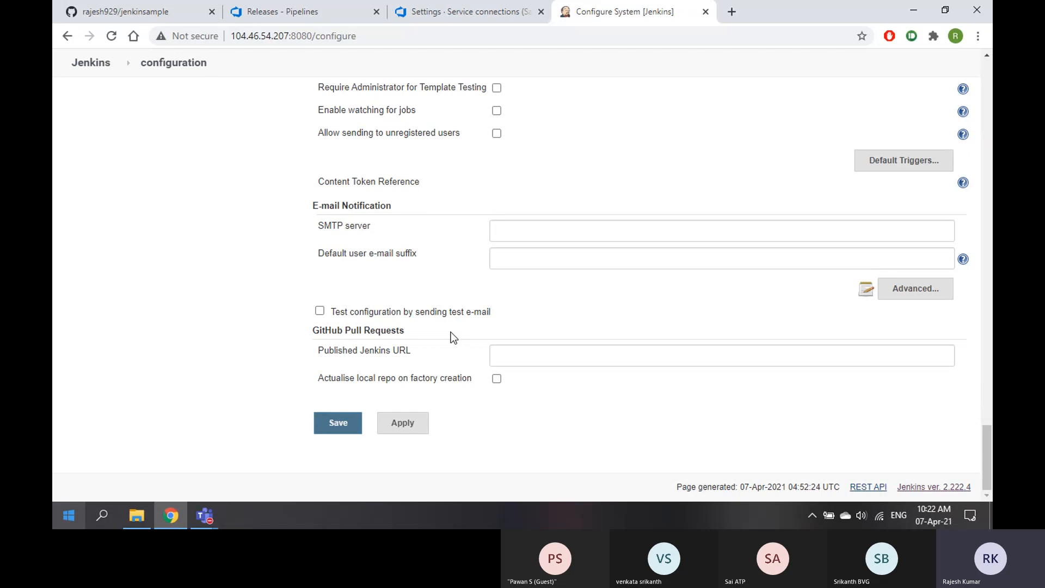
Scroll back to the top and open the Manage Jenkins page
scroll(451, 336, up, 3)
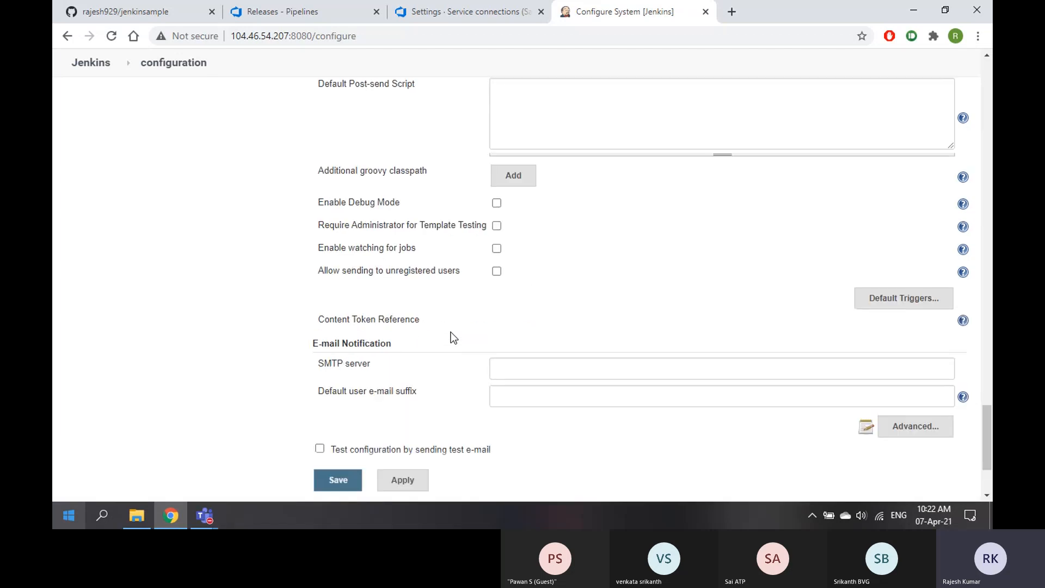
scroll(451, 335, up, 12)
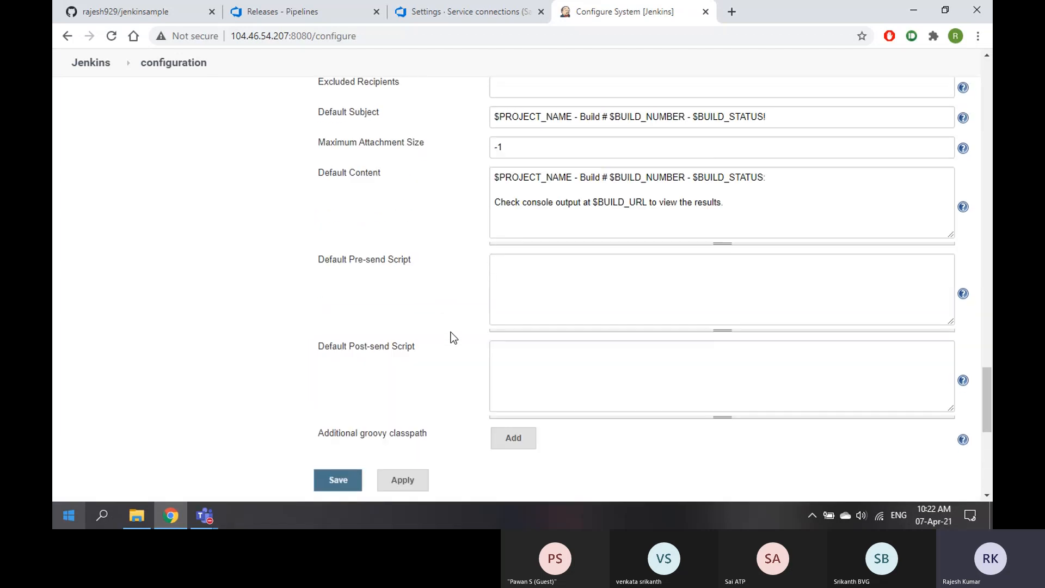
scroll(452, 336, up, 15)
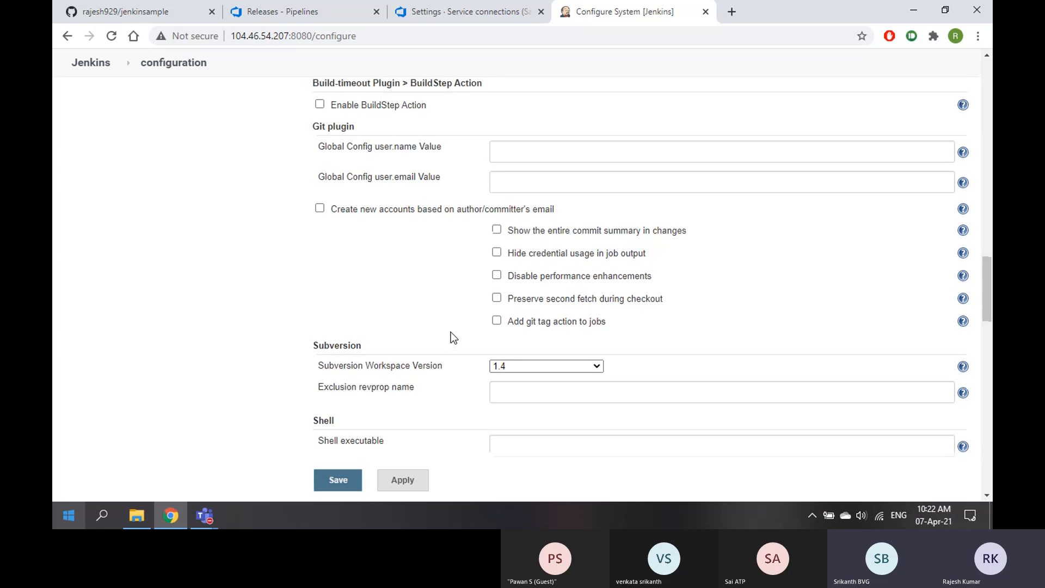
scroll(450, 332, up, 10)
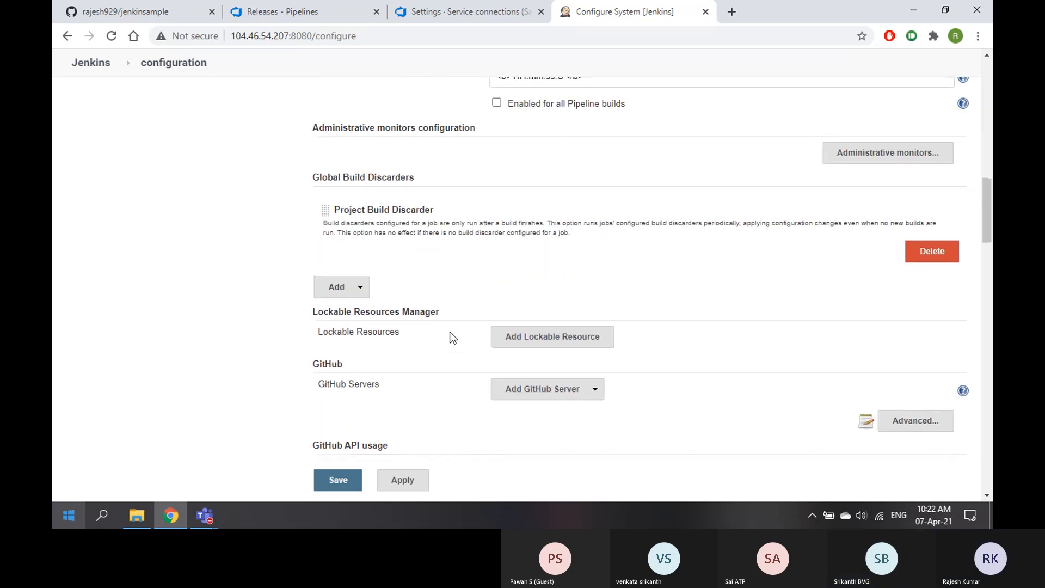
scroll(451, 332, up, 10)
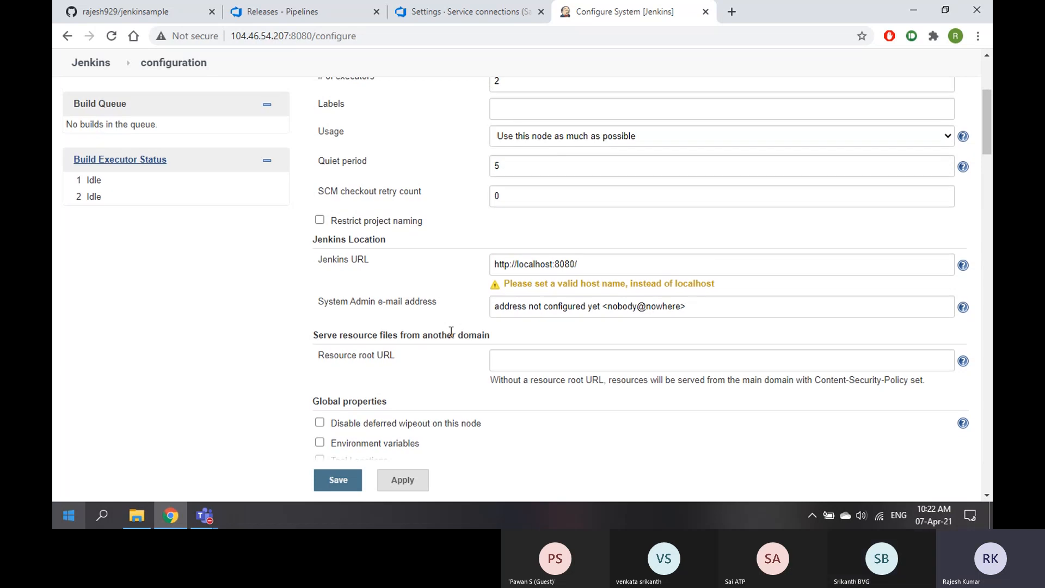
scroll(450, 331, up, 4)
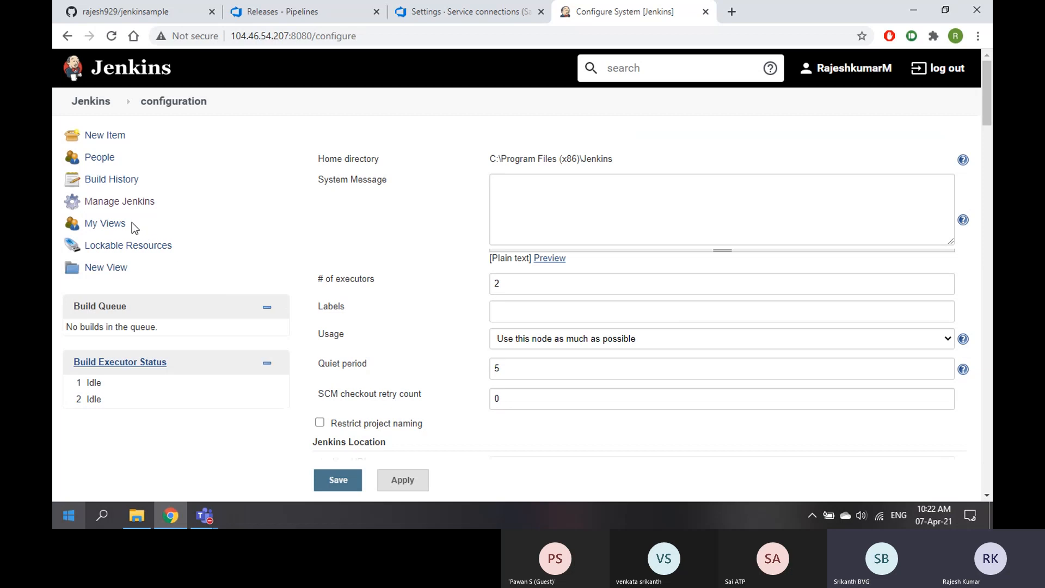
click(122, 202)
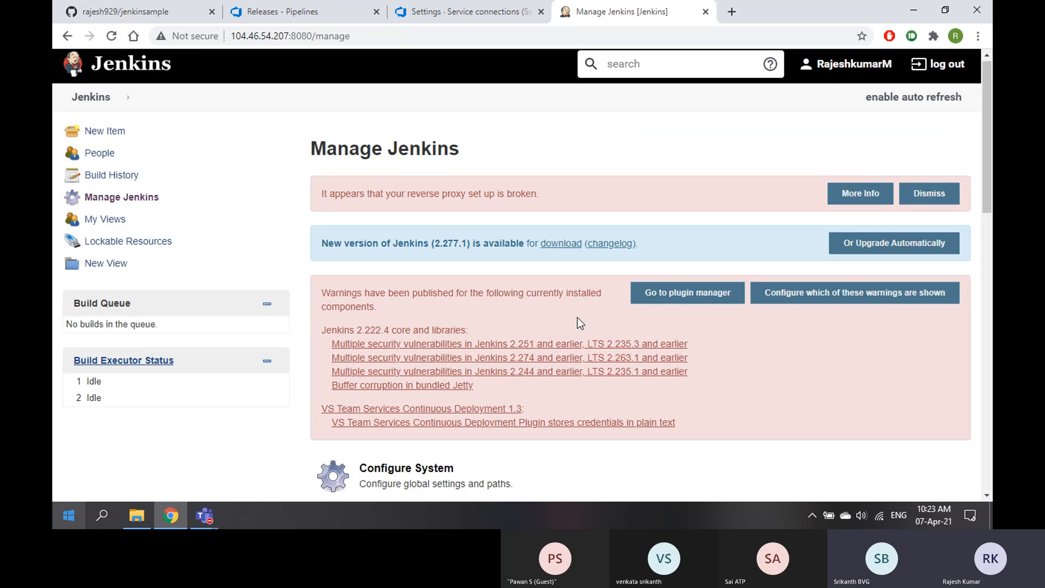
scroll(576, 320, down, 3)
Look over Configure Global Security, with Jenkins' own user database as realm, then return to the dashboard
click(432, 376)
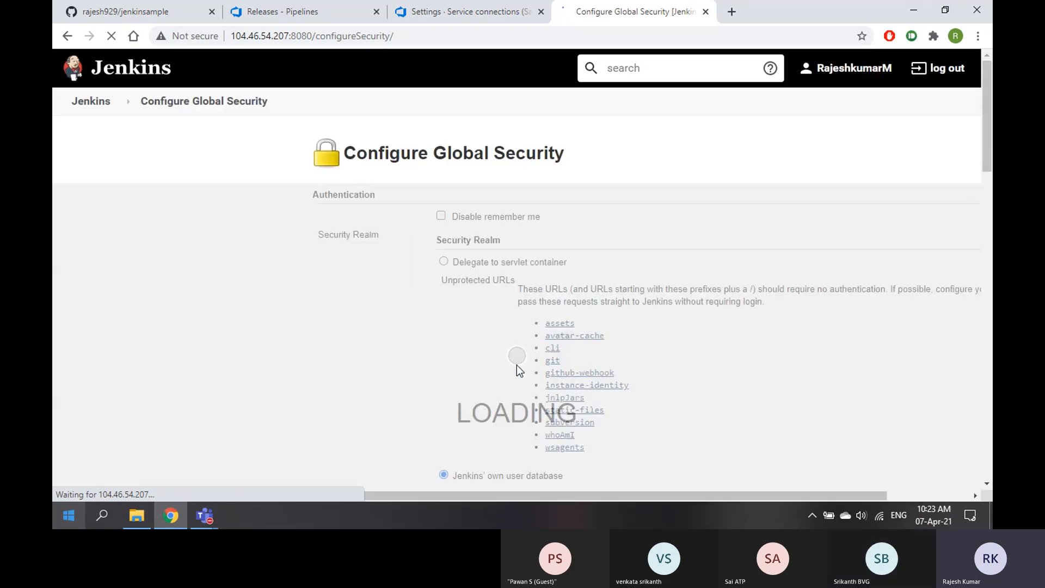
scroll(503, 329, down, 10)
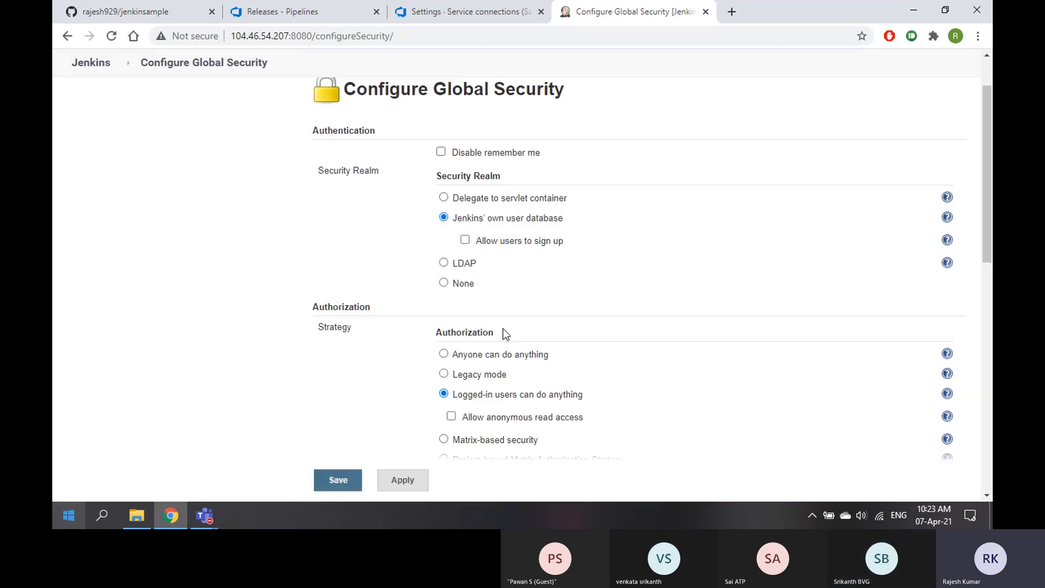
scroll(503, 329, down, 5)
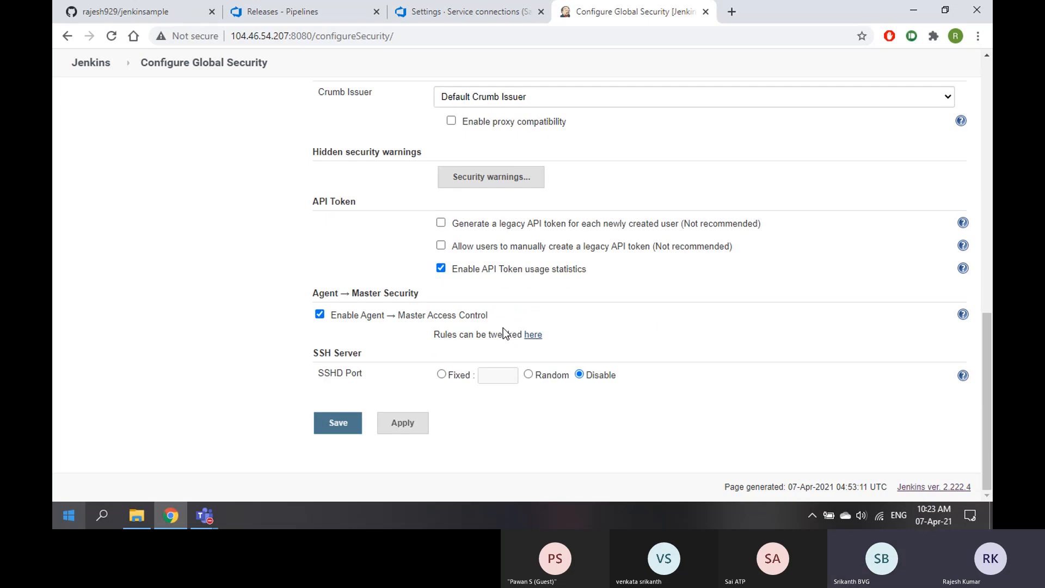
scroll(521, 333, up, 3)
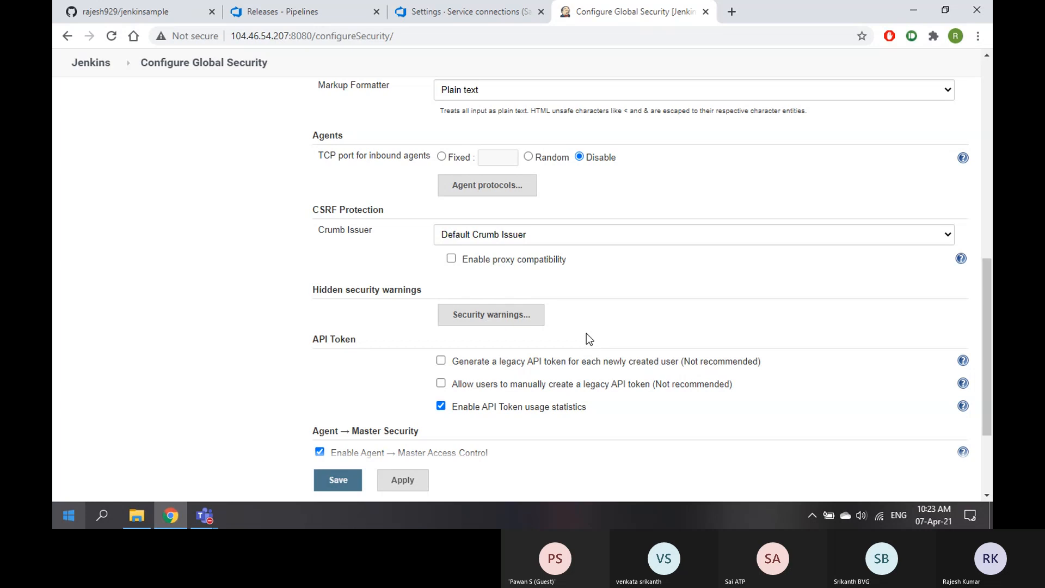
scroll(586, 333, up, 4)
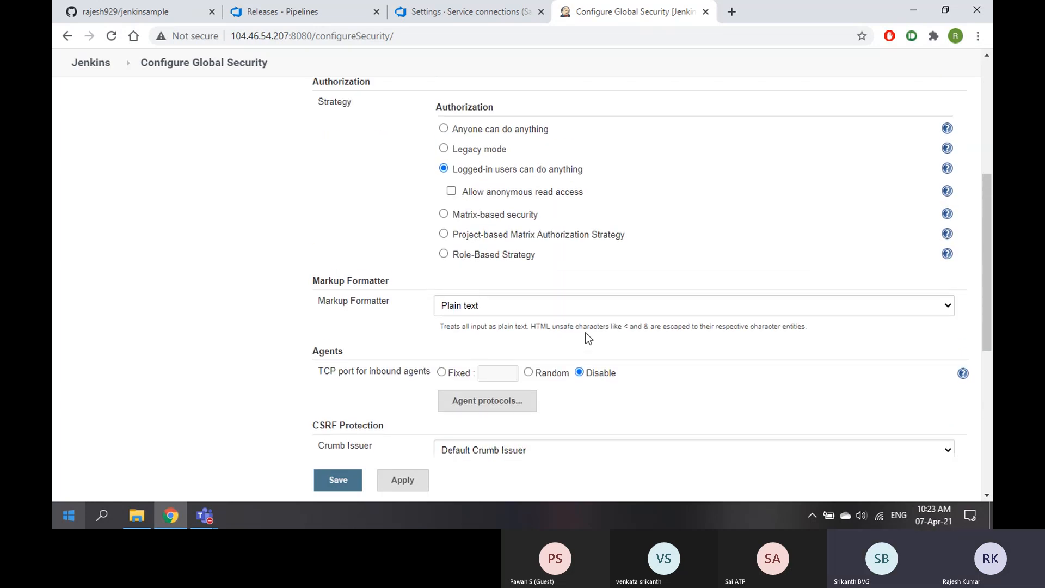
scroll(586, 333, up, 2)
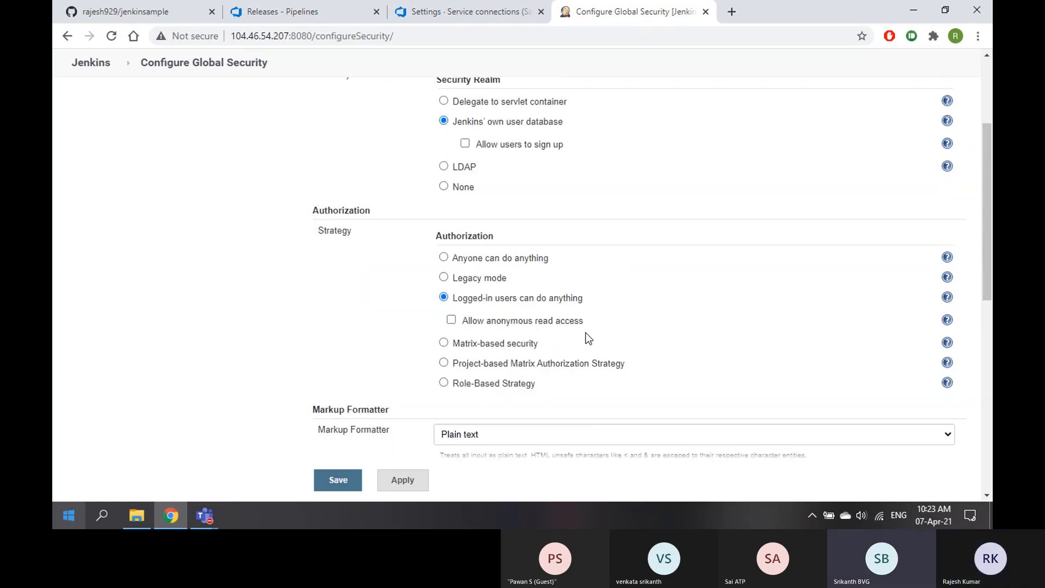
scroll(585, 333, up, 1)
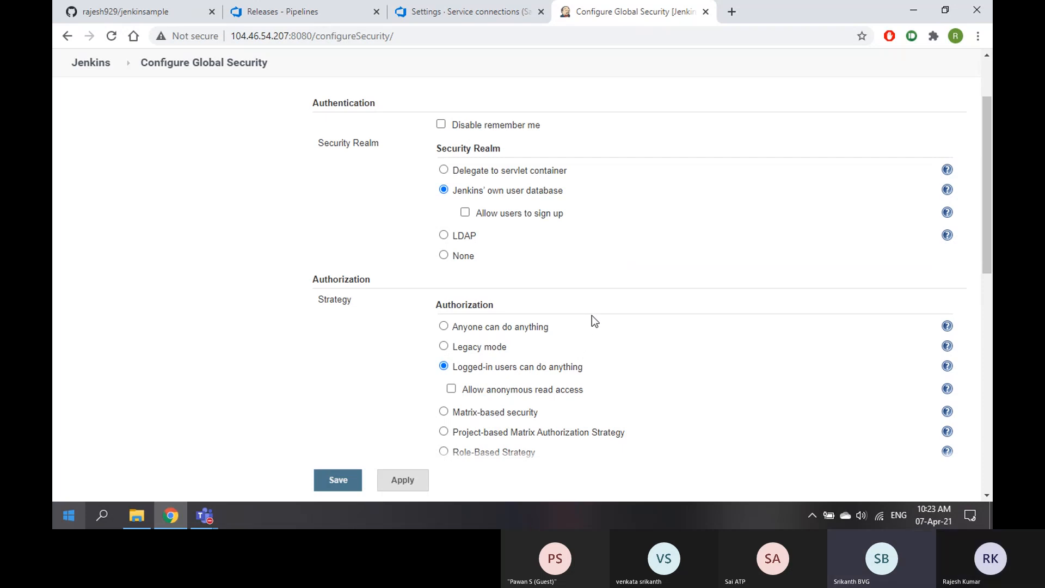
scroll(594, 321, up, 2)
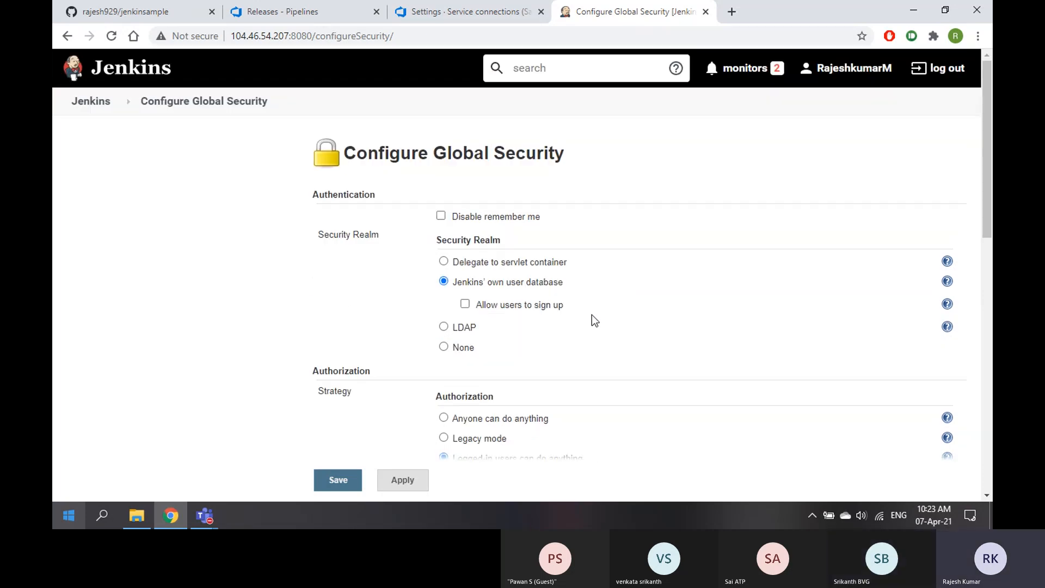
click(90, 102)
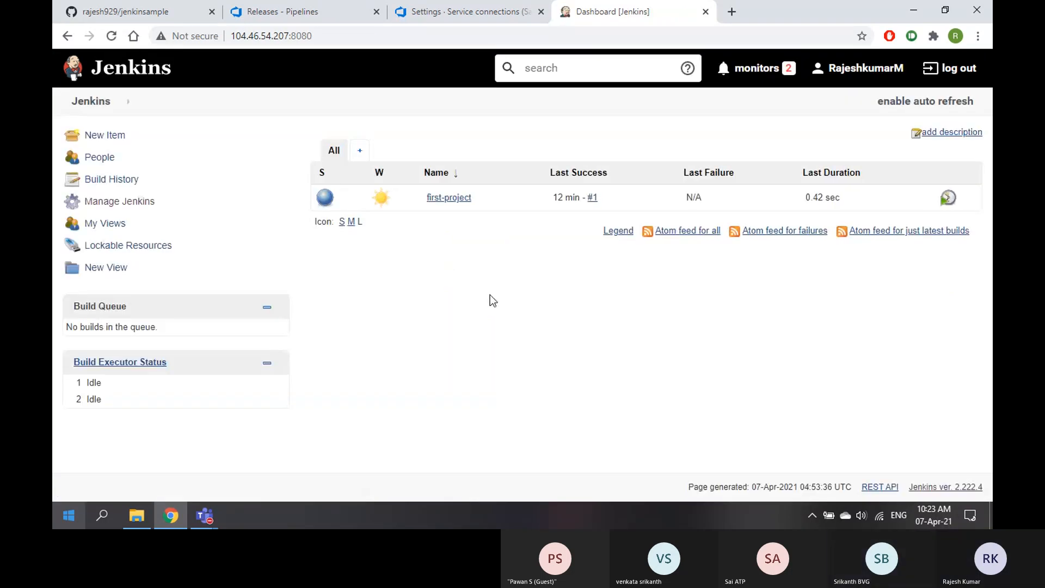
Create a new release pipeline from an Empty job with its stage named Test
click(309, 13)
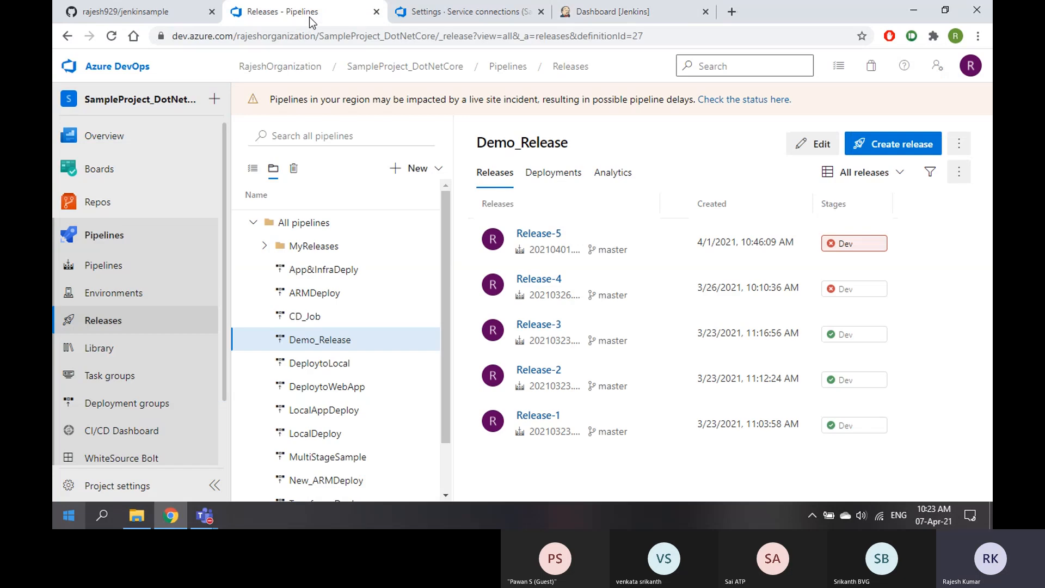
click(431, 168)
click(393, 197)
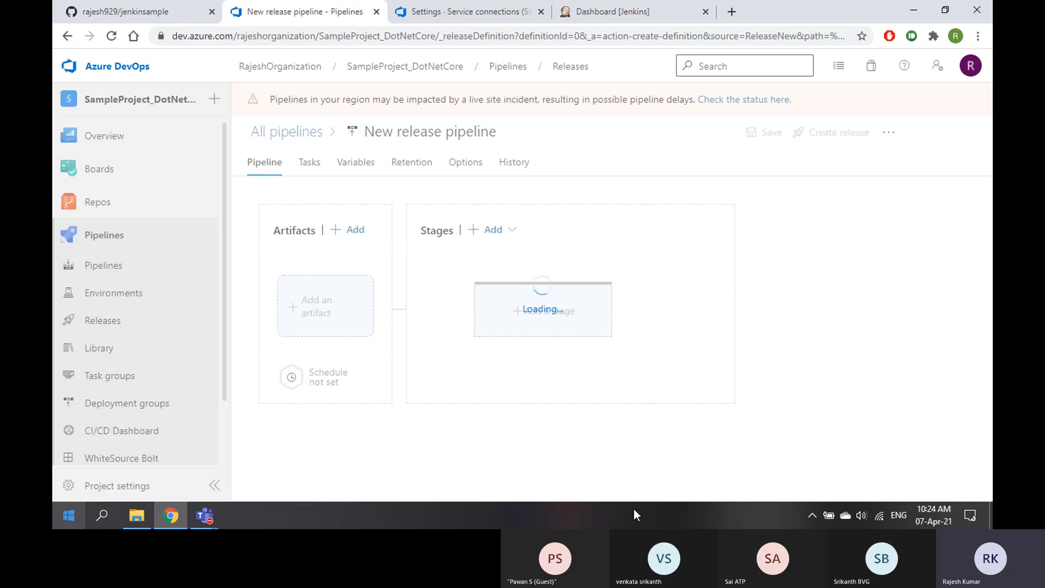
click(627, 14)
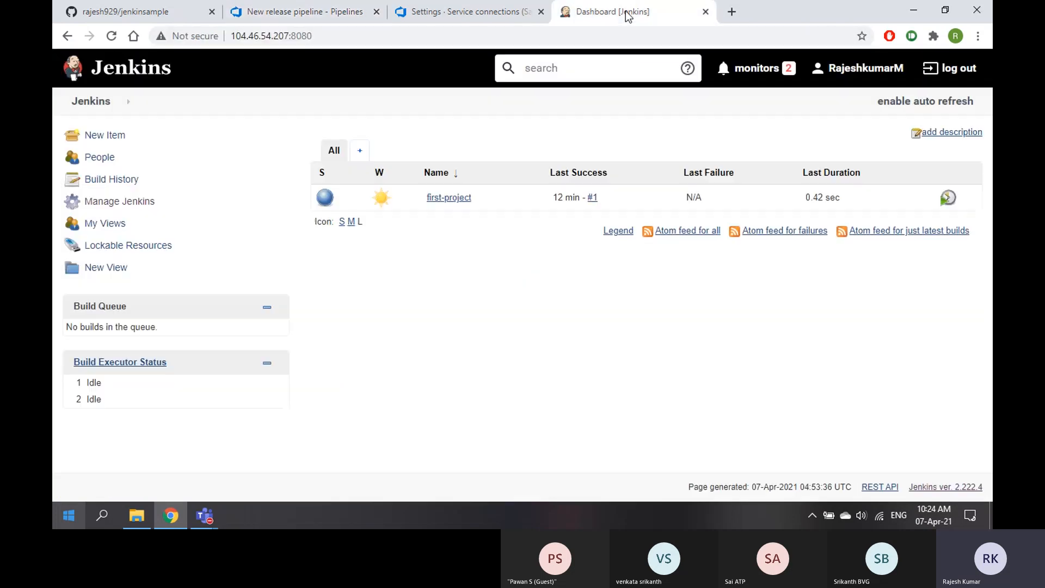
click(141, 11)
click(294, 12)
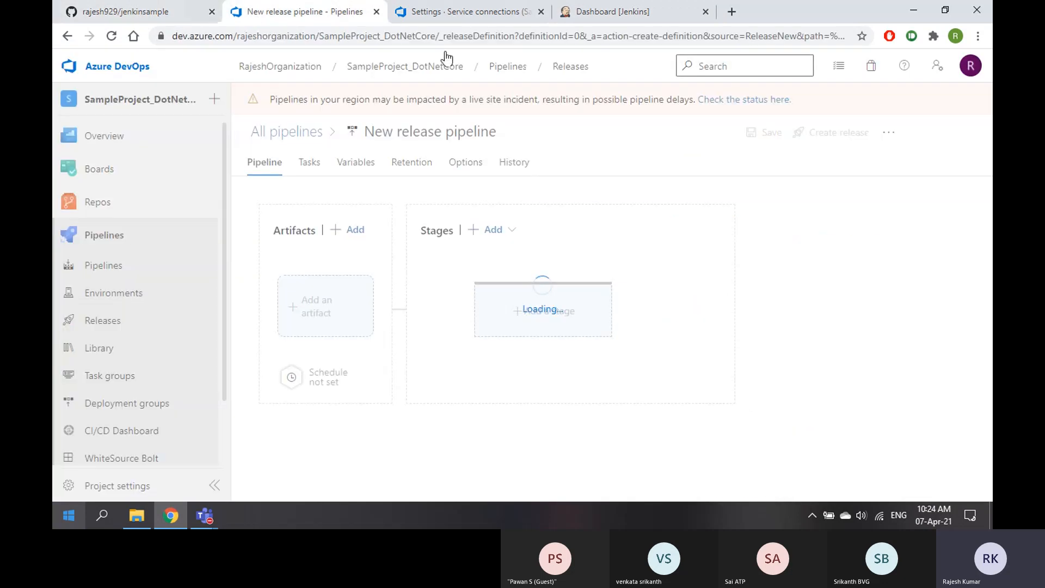
click(686, 134)
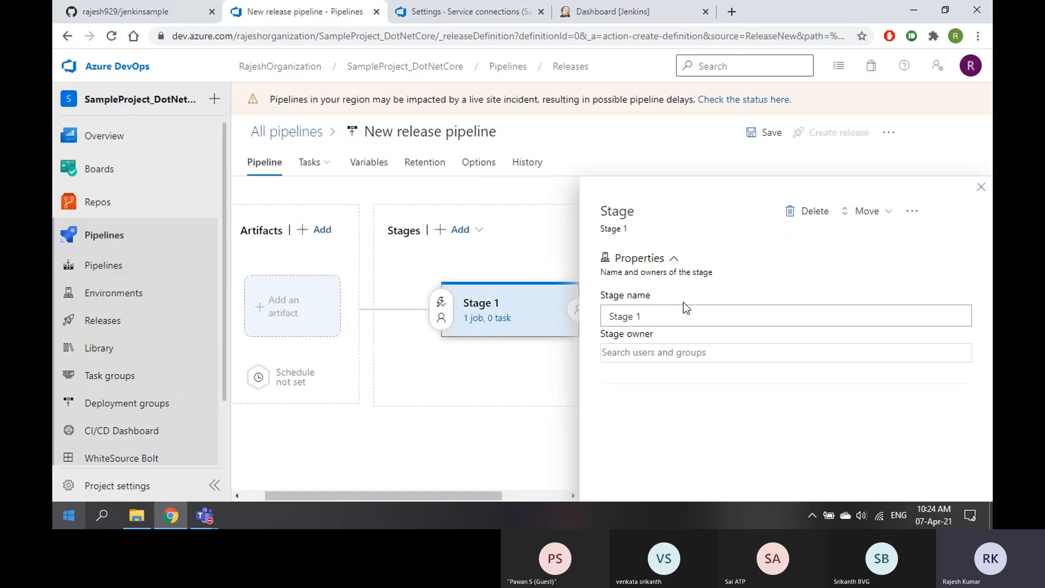
text(Test)
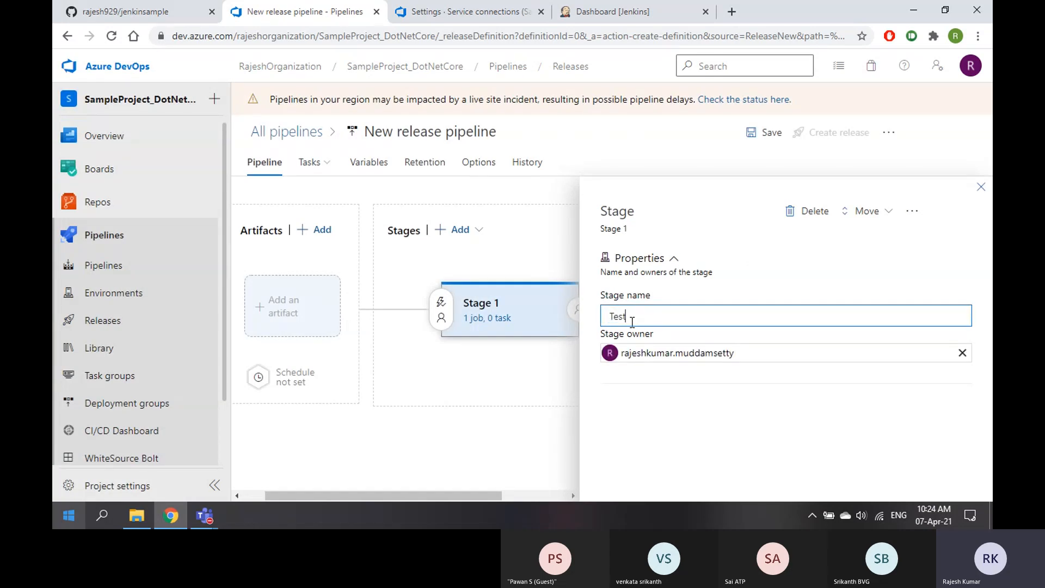
click(981, 187)
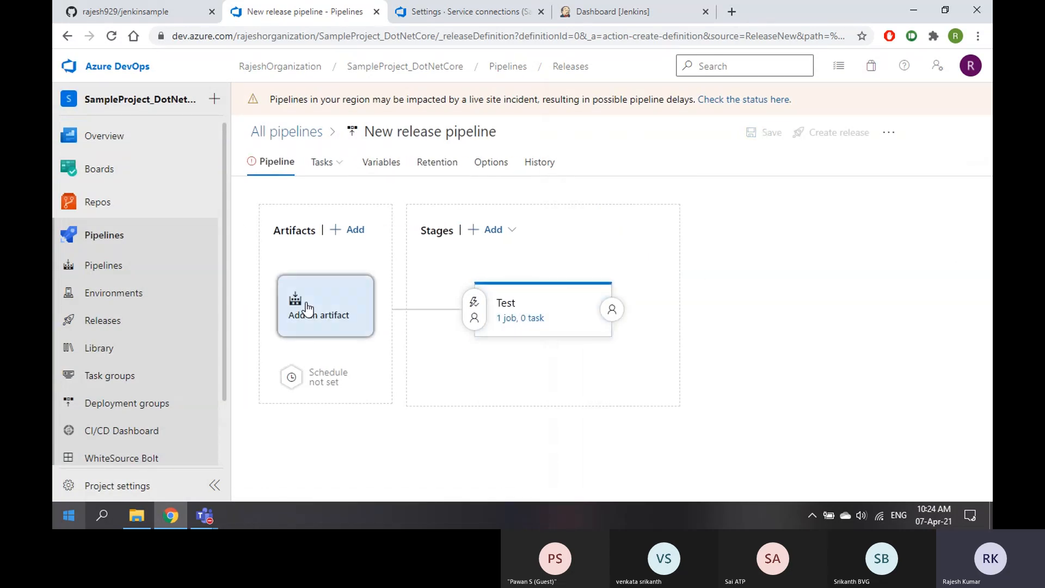
Add a Jenkins artifact using the JenkinsJobs service connection
click(308, 309)
click(661, 235)
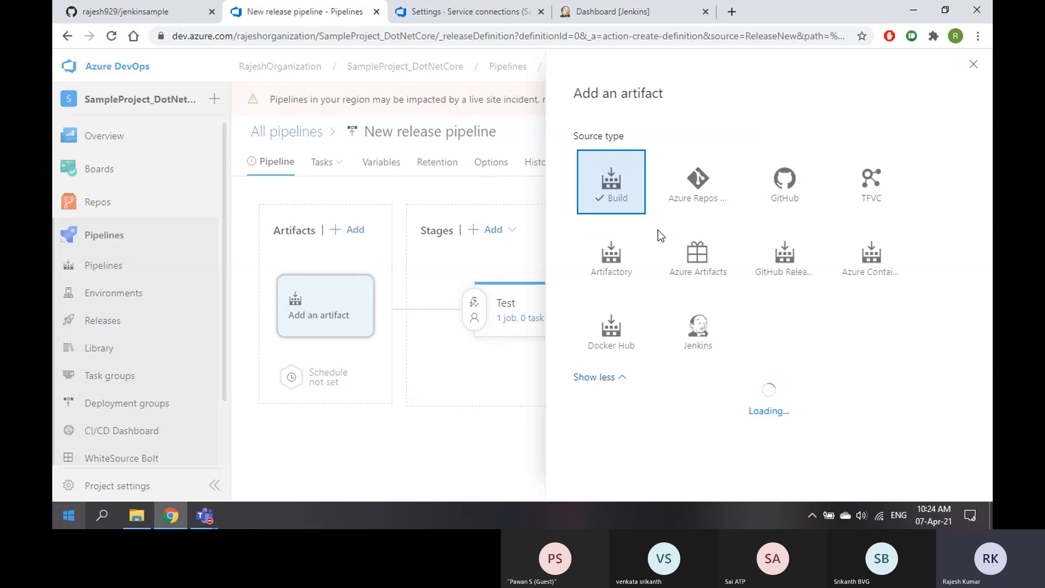
click(708, 333)
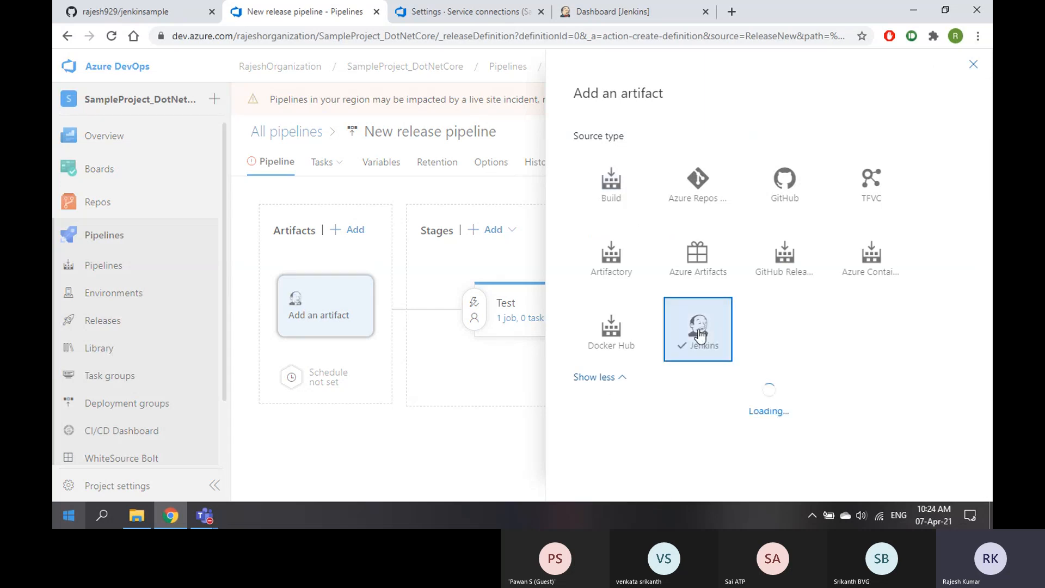
scroll(839, 327, down, 2)
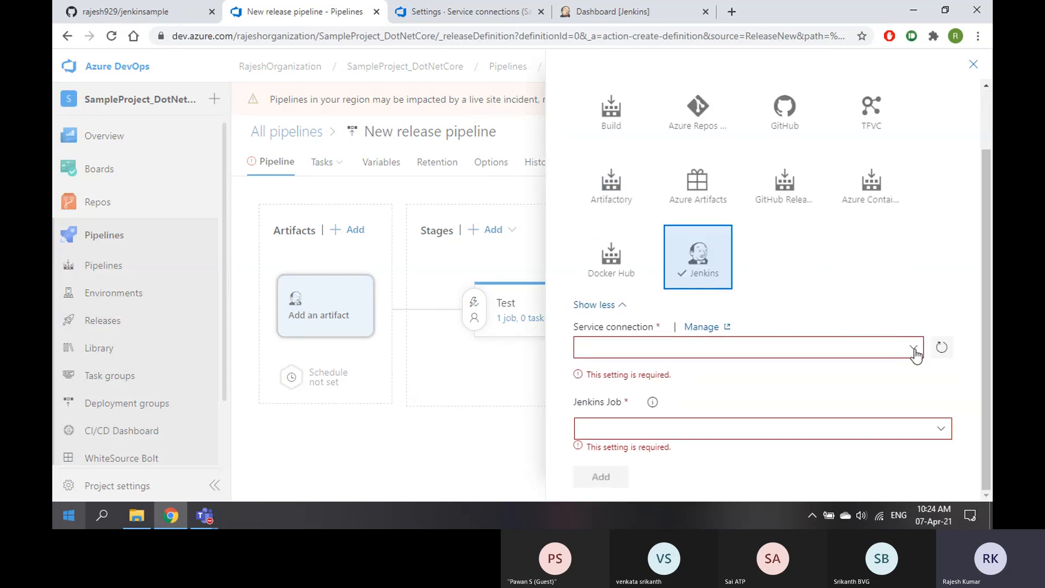
click(913, 347)
click(640, 370)
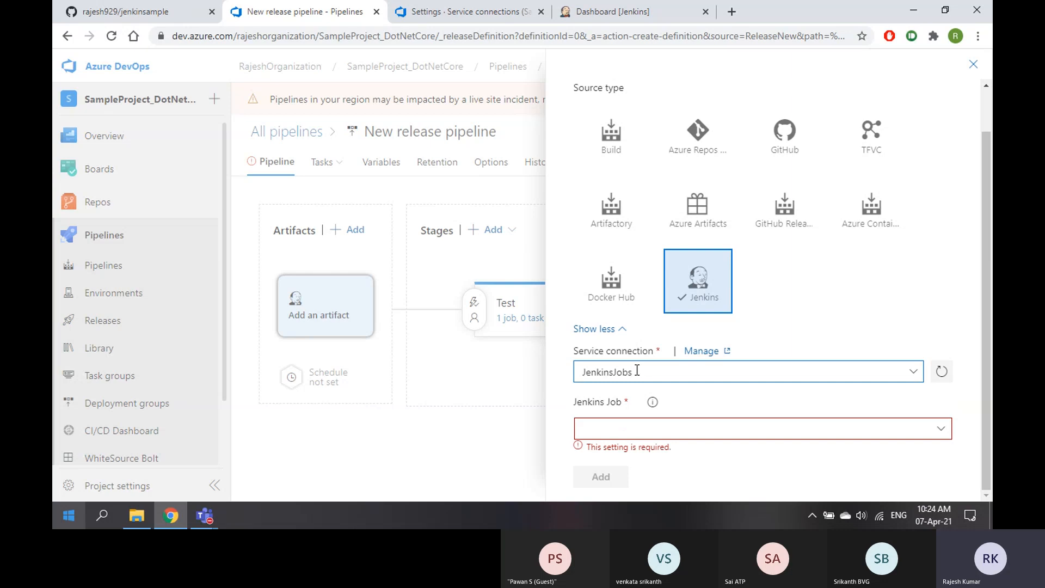
Check the Jenkins user's Configure and Credentials pages, then close the release pipeline's artifact panel
click(606, 14)
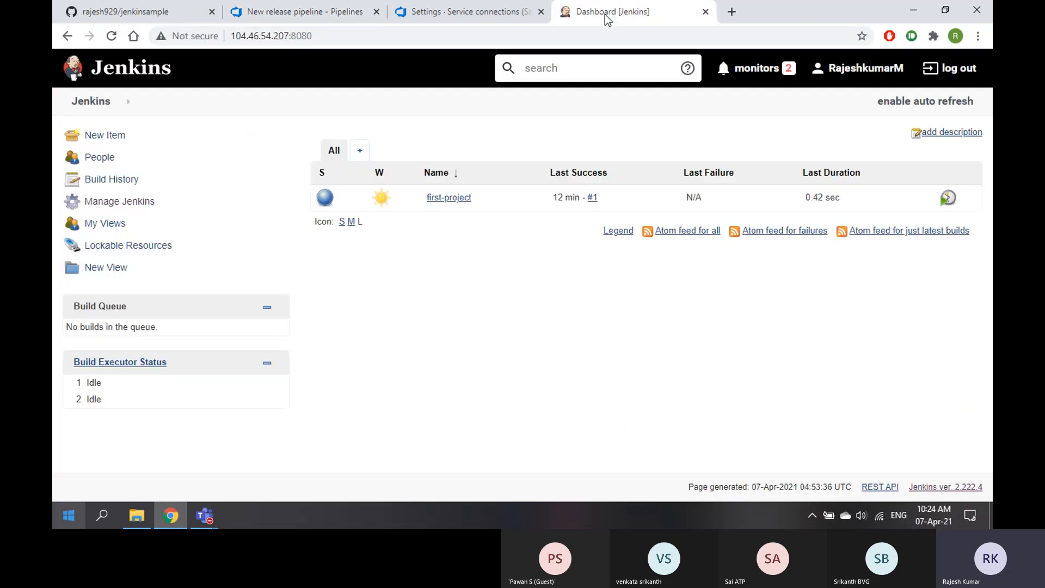
click(867, 72)
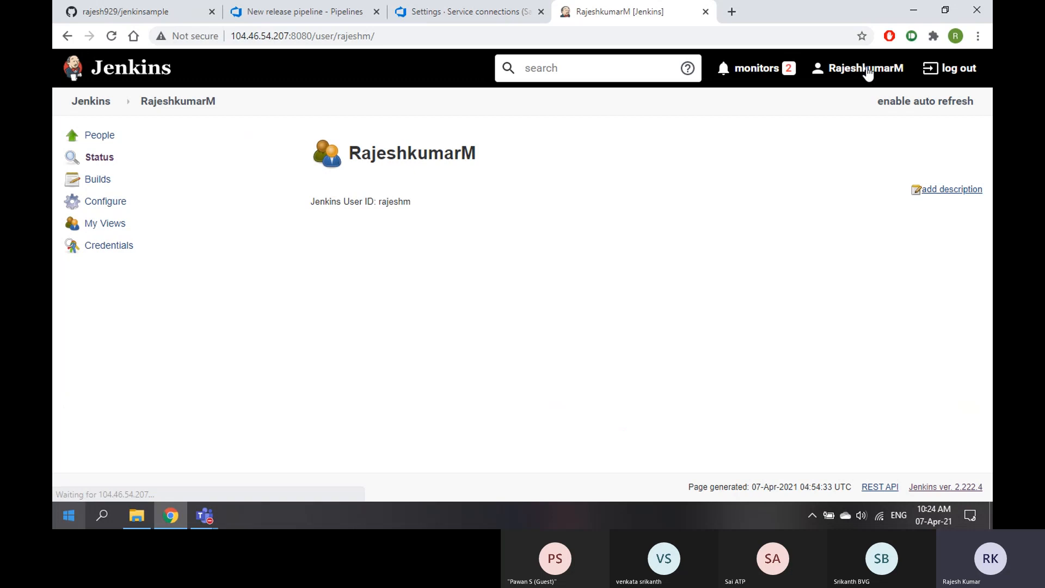
click(106, 205)
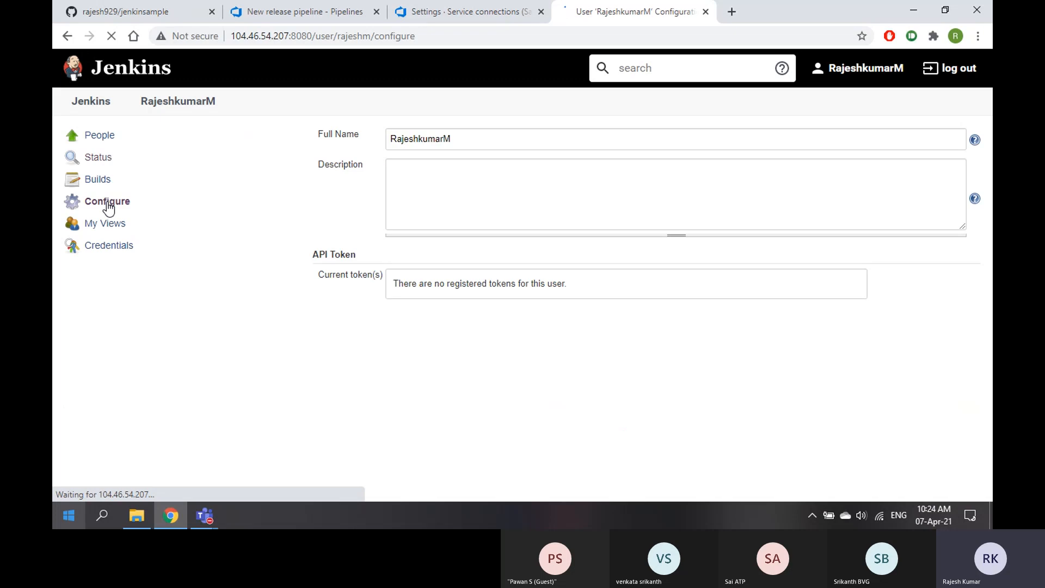
click(105, 254)
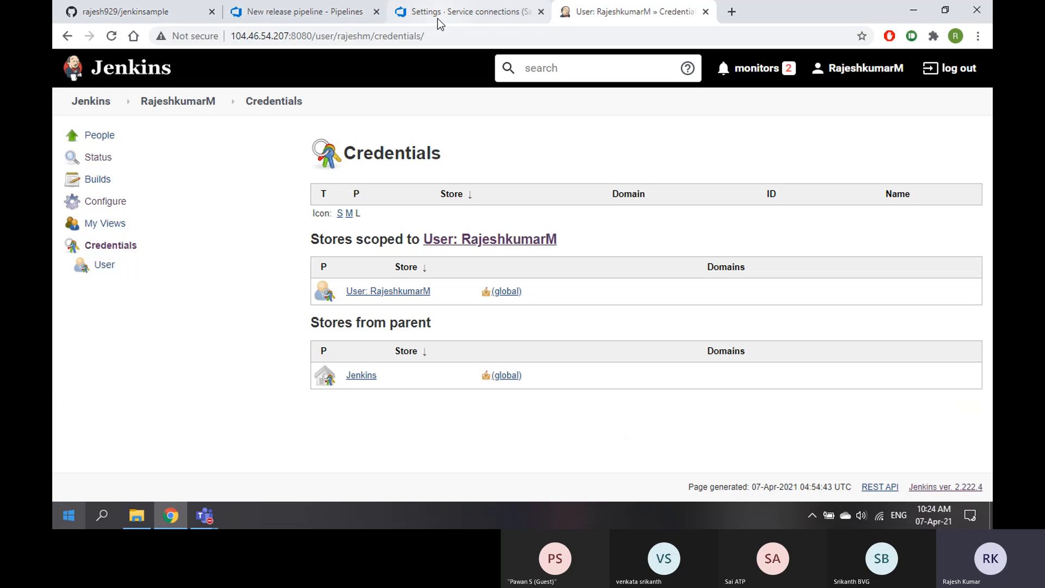
click(323, 16)
click(969, 65)
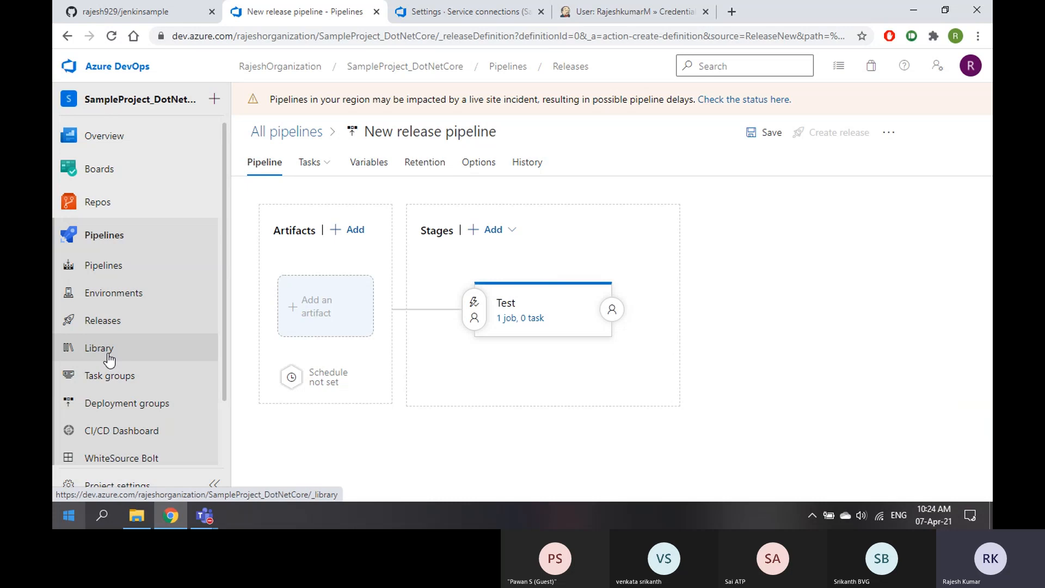
Leave the unsaved pipeline and go to Service connections in Project settings
scroll(109, 381, down, 2)
click(112, 483)
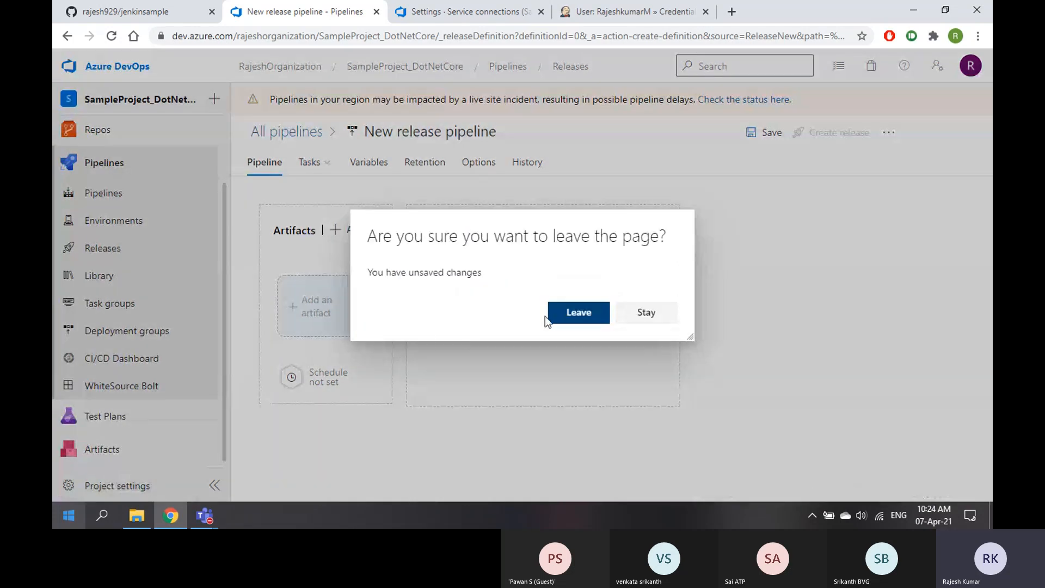
click(579, 313)
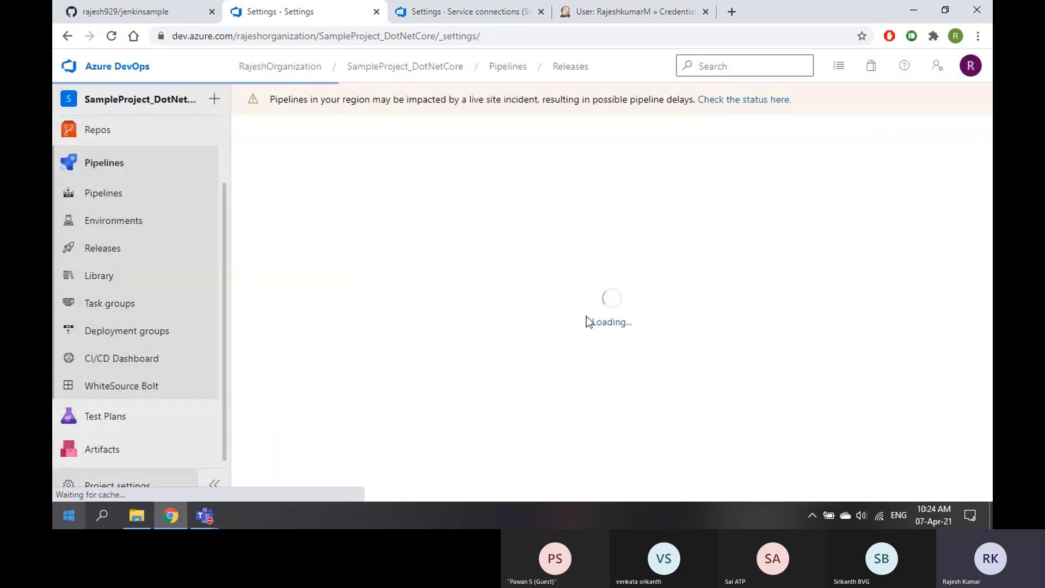
scroll(115, 390, down, 2)
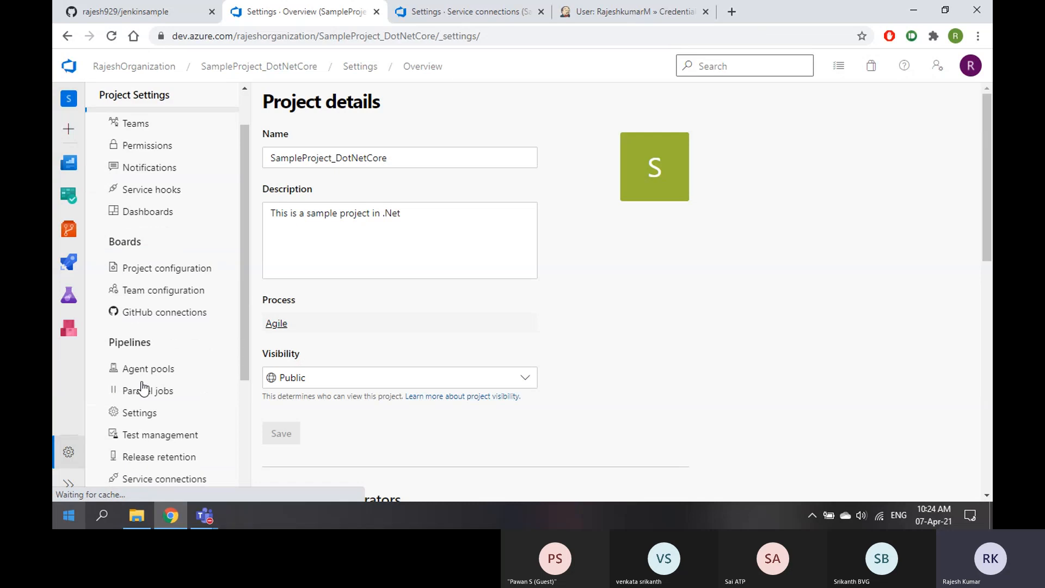
scroll(134, 395, down, 1)
click(158, 410)
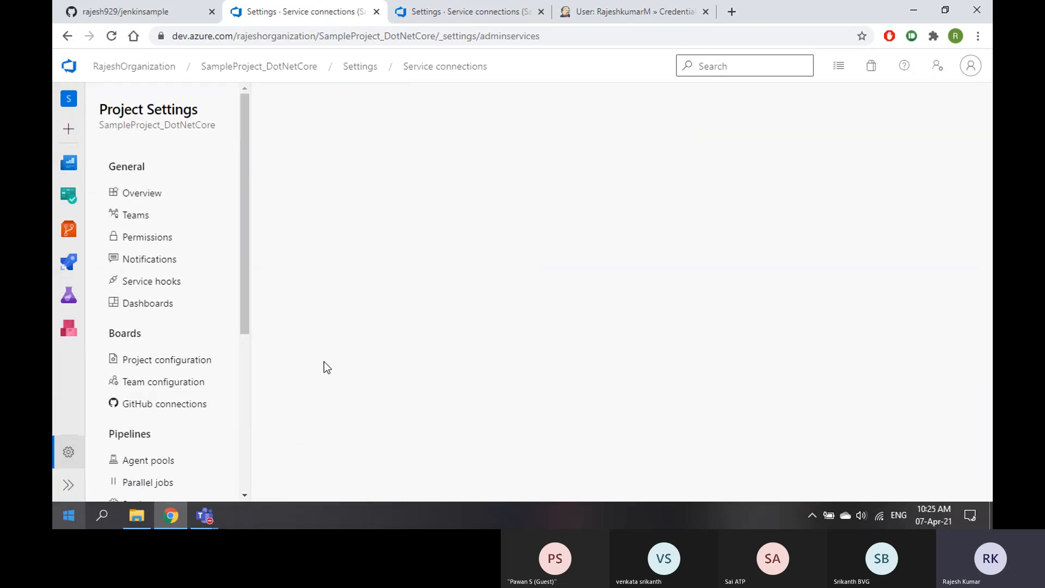
Start editing the JenkinsJobs connection, then bring up the Jenkins Credentials page
click(342, 358)
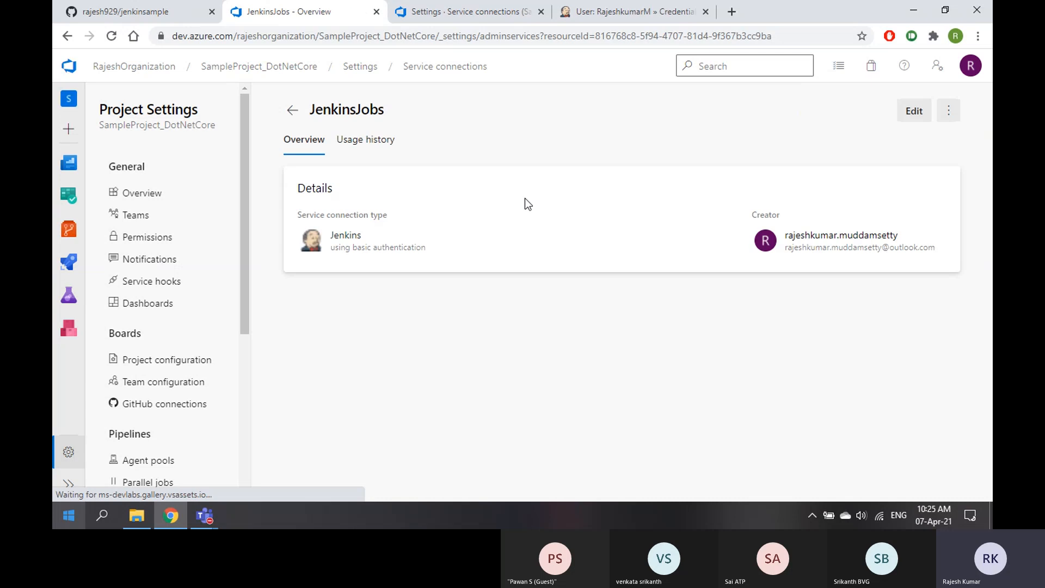
click(902, 111)
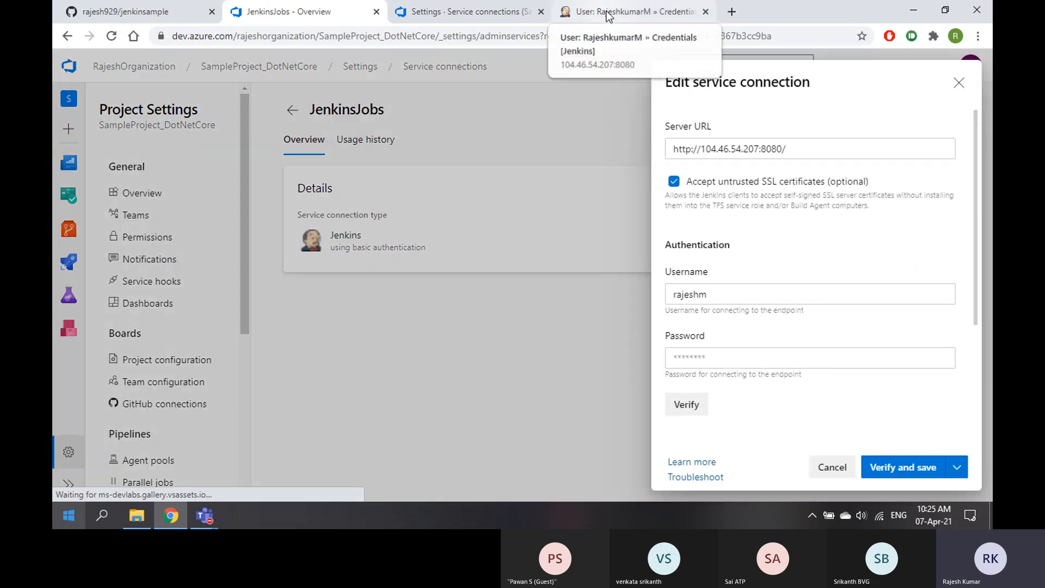
click(632, 12)
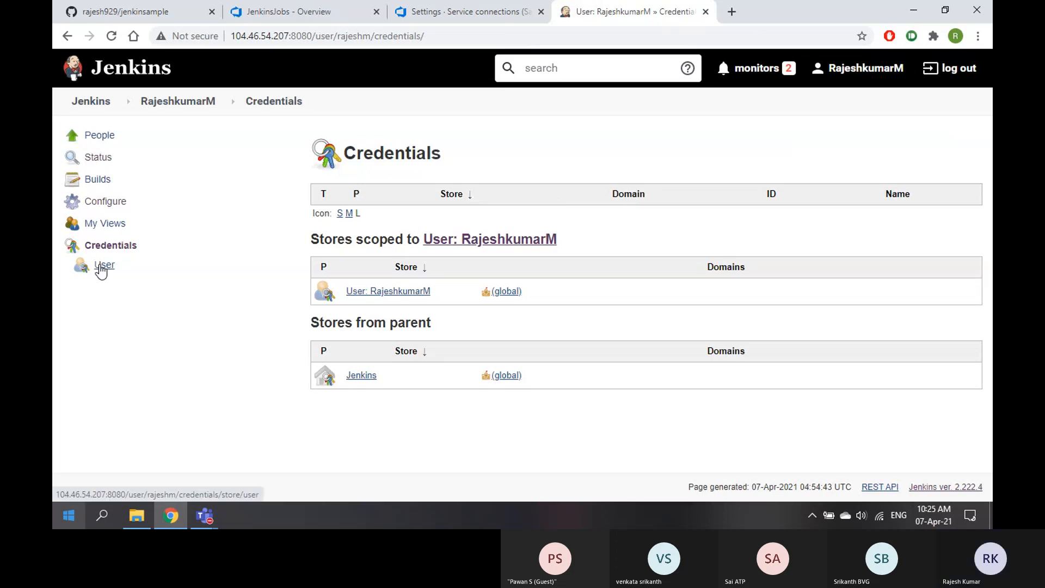
Generate a Jenkins API token named VSTSLink on the user's Configure page and copy it
click(101, 268)
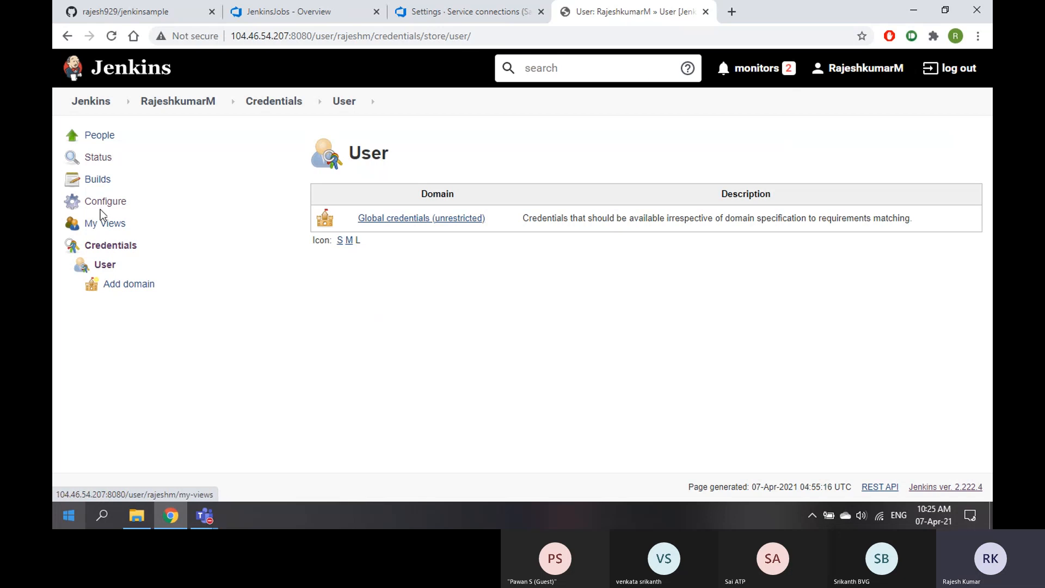
click(104, 205)
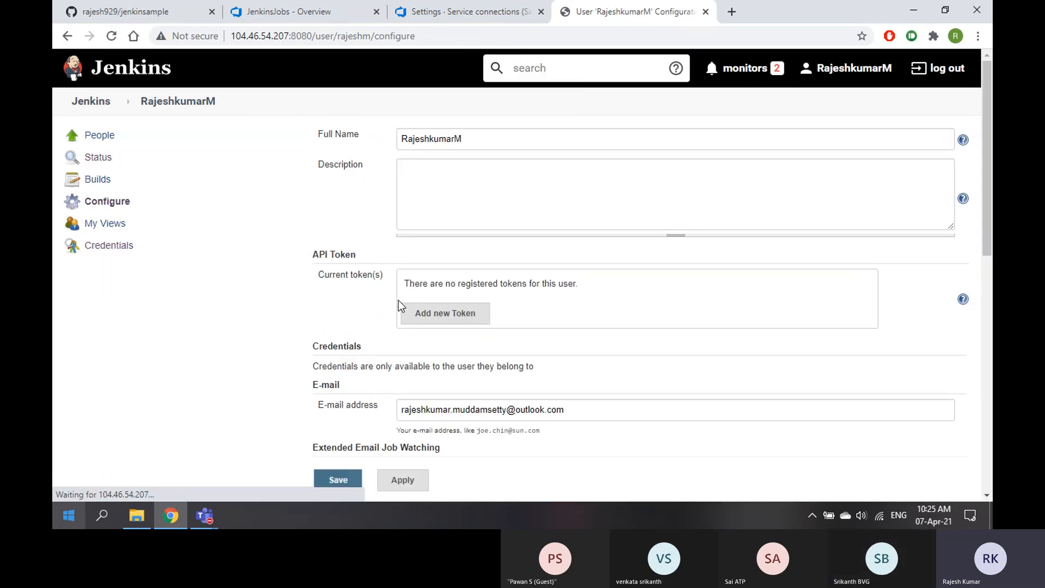
click(439, 320)
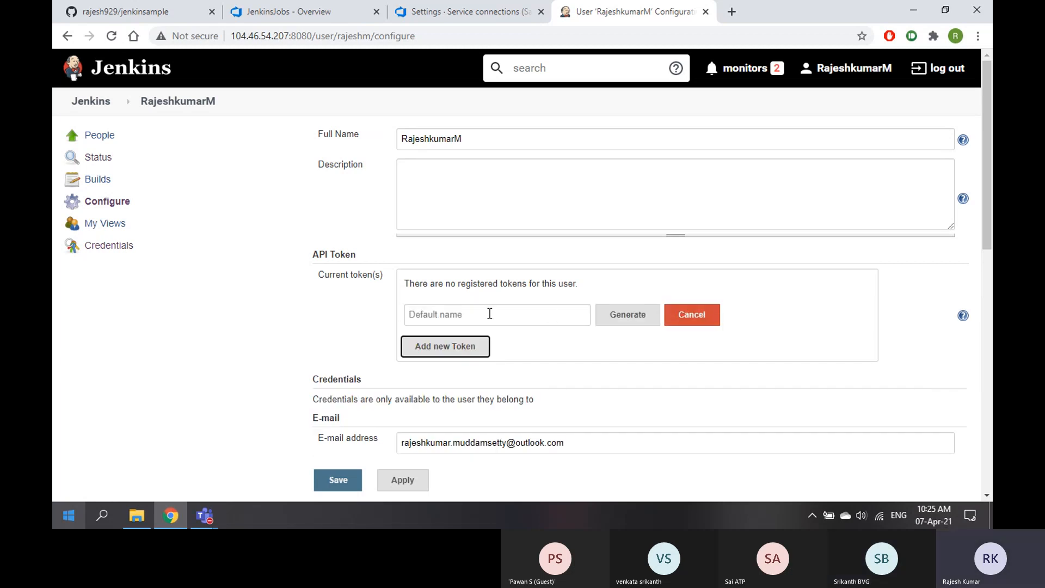
click(485, 313)
text(VSTSLink)
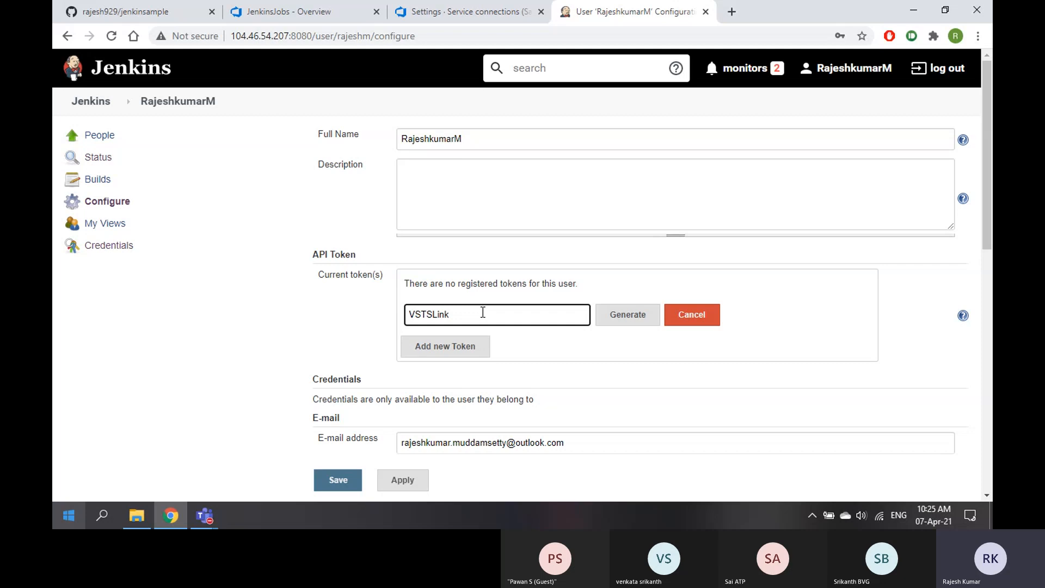
click(625, 318)
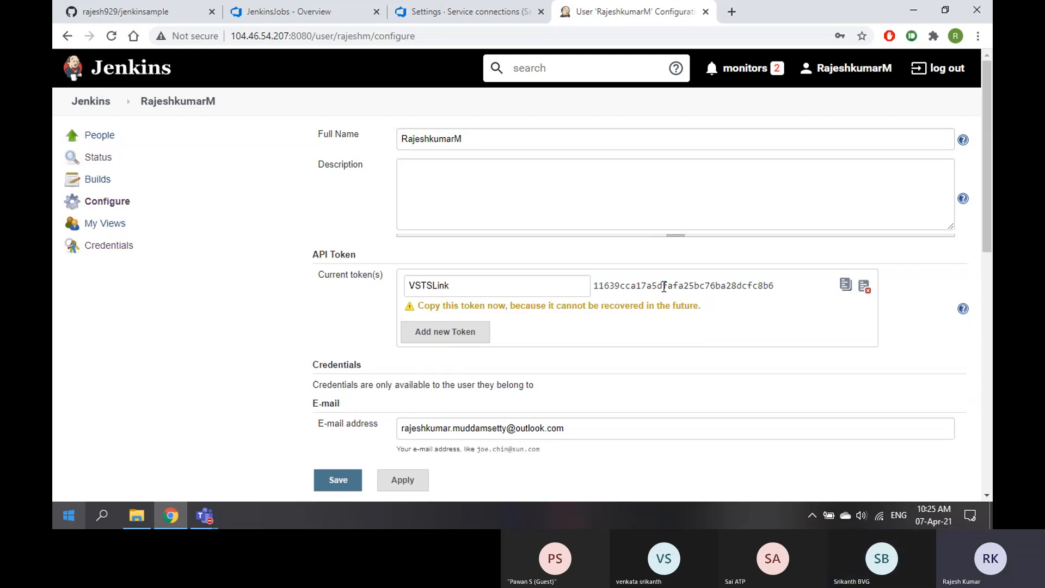
click(845, 286)
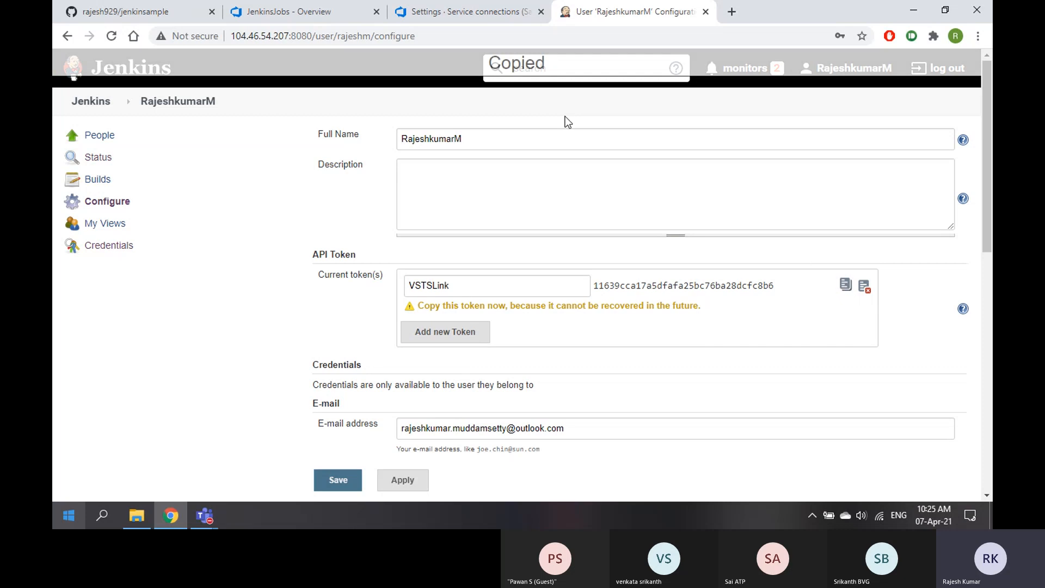
click(275, 17)
Paste the Jenkins API token into the JenkinsJobs Password field and check it in Notepad
click(704, 358)
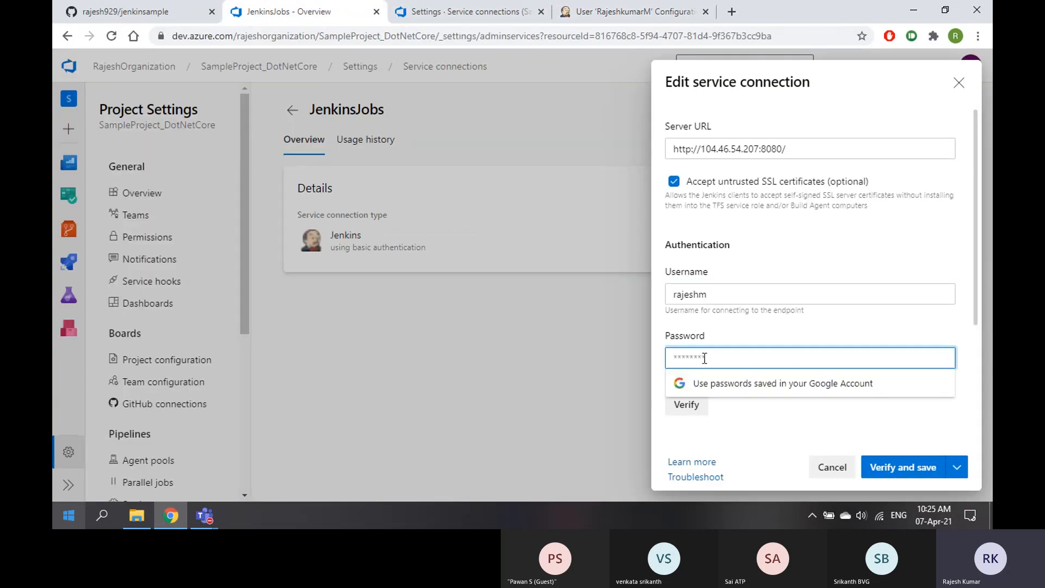
key(ctrl+v)
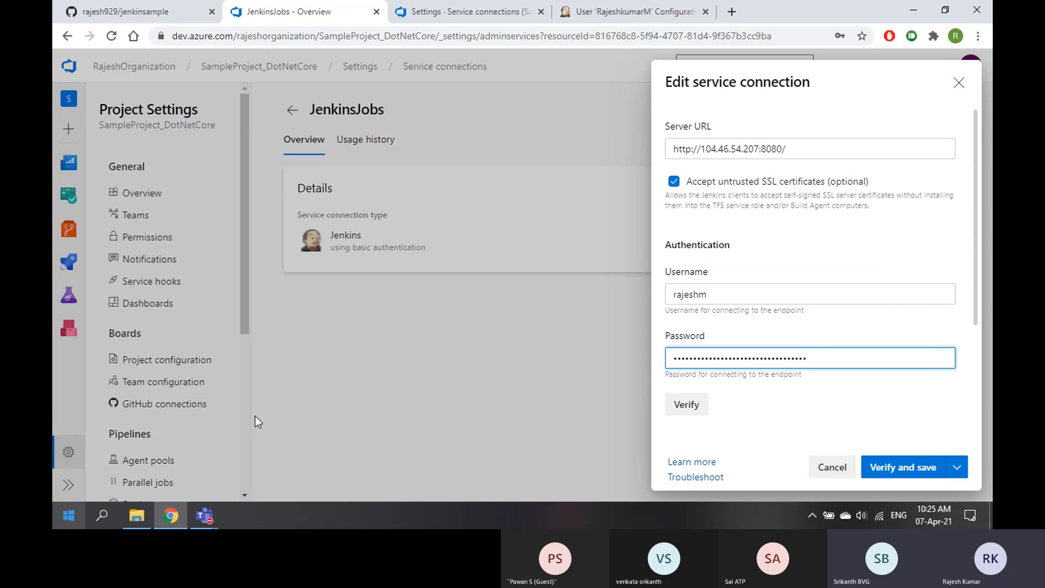
key(super)
text(note)
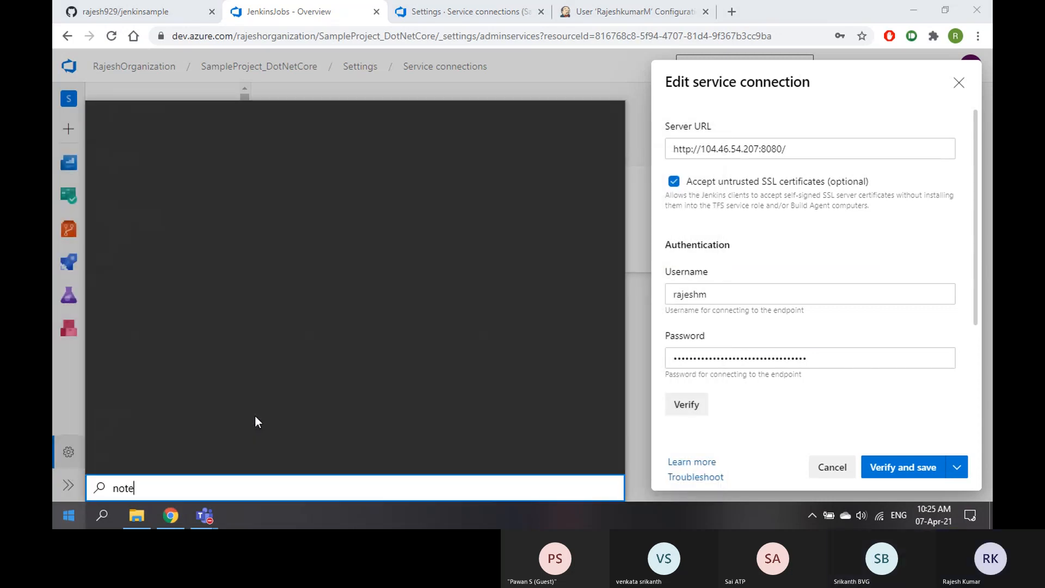
key(Return)
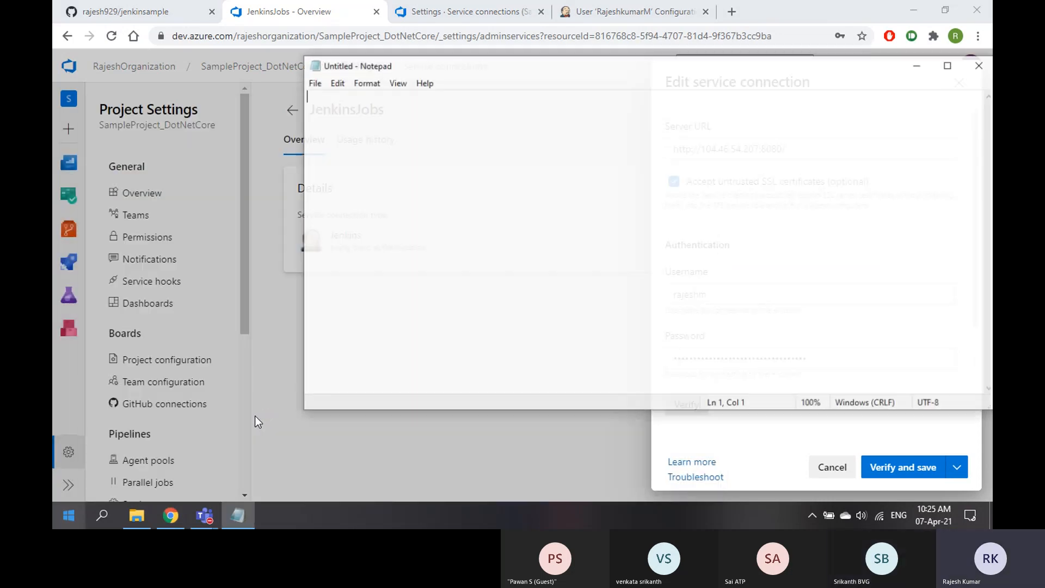
key(ctrl+v)
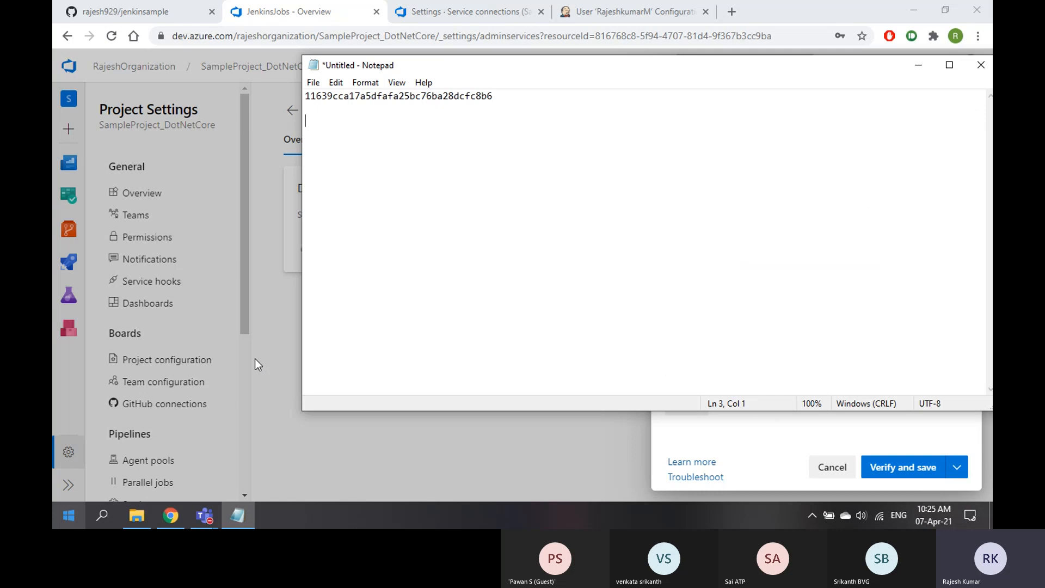
Verify the JenkinsJobs connection with the new token and save it
click(918, 65)
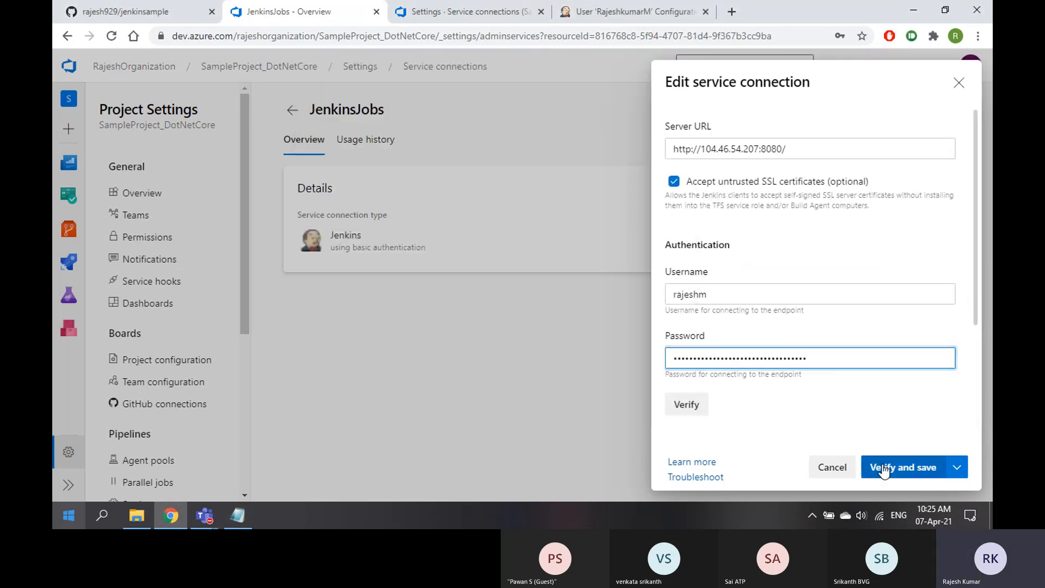
click(686, 407)
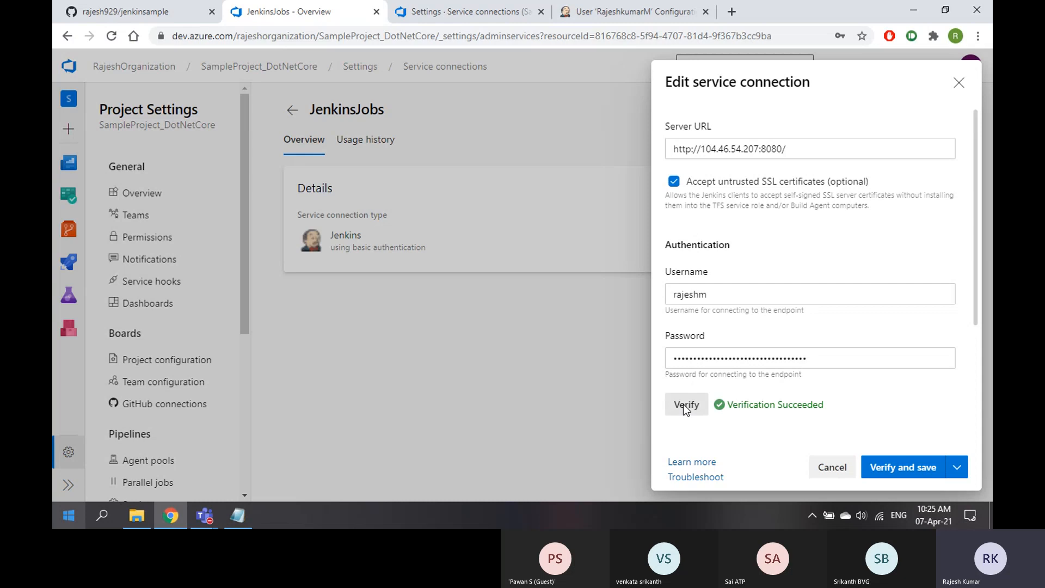
click(914, 468)
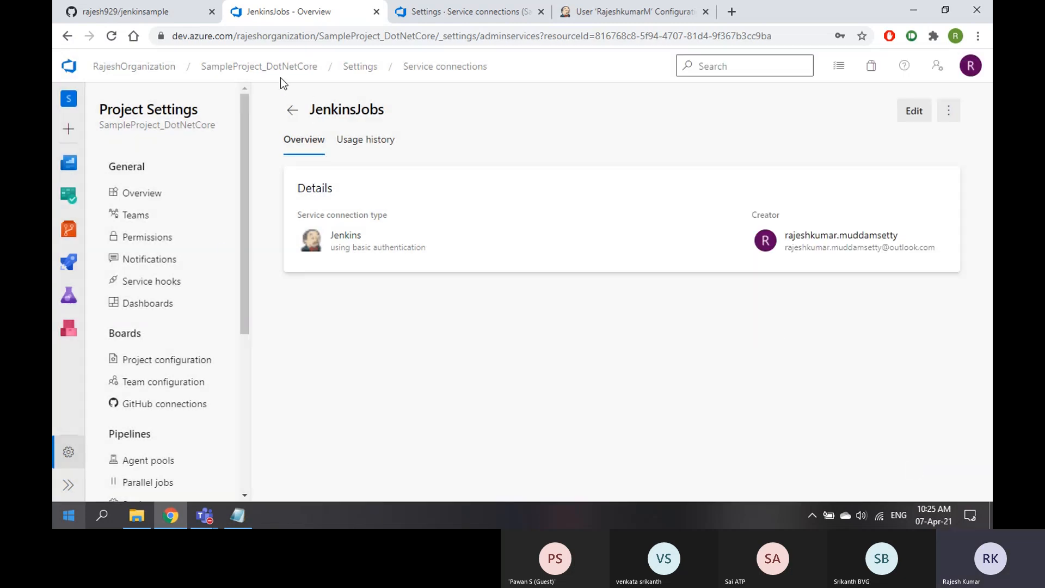
Close the extra Service connections tab and show Releases for SampleProject_DotNetCore
click(279, 69)
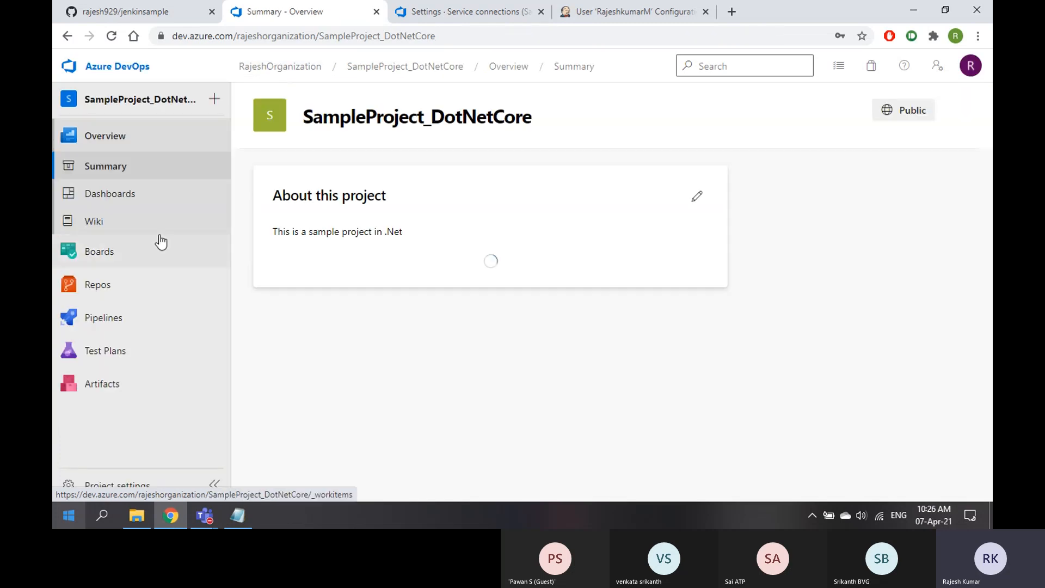
mouse_move(117, 315)
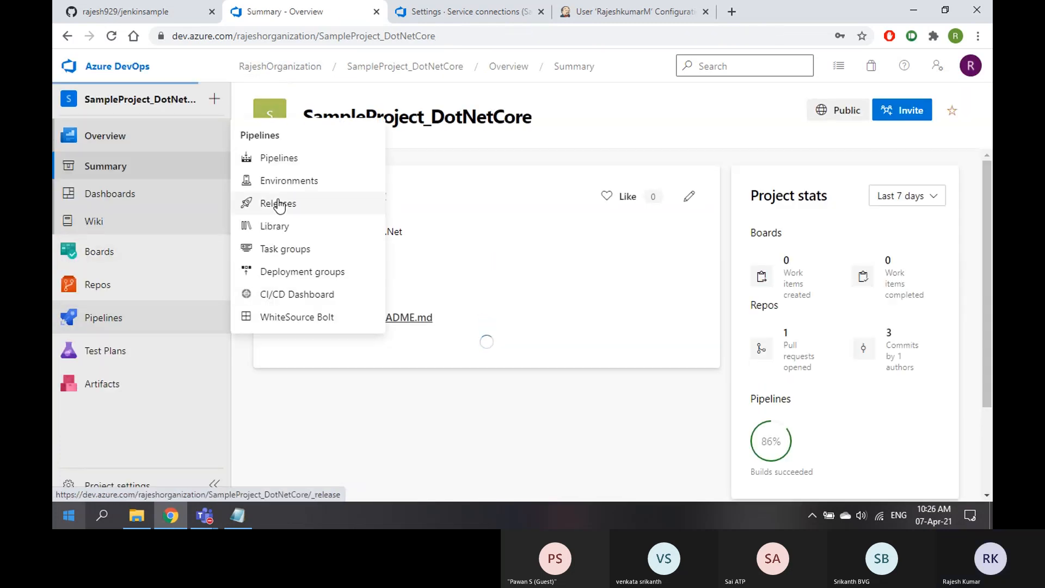
click(474, 12)
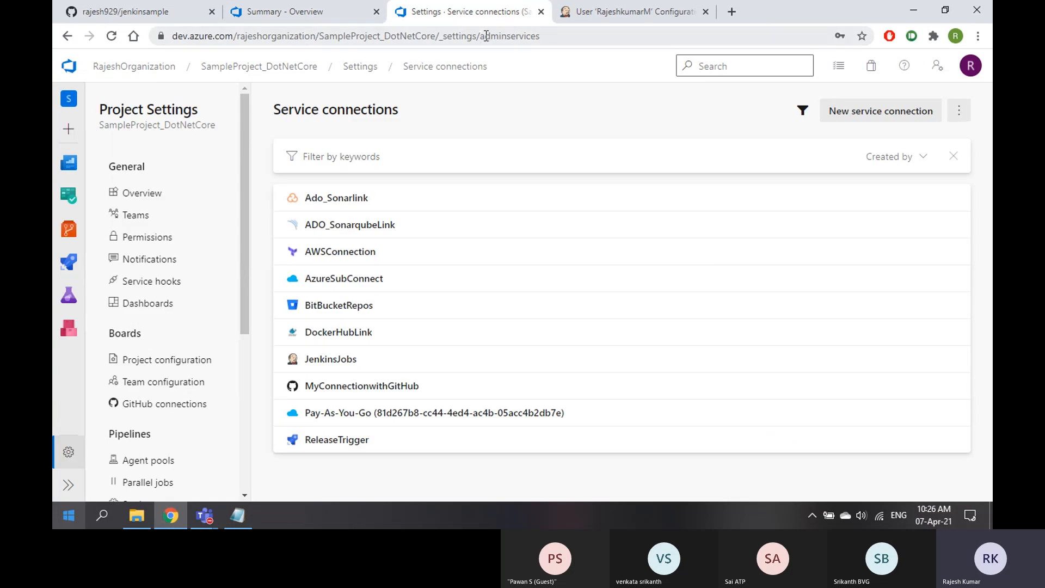
click(541, 12)
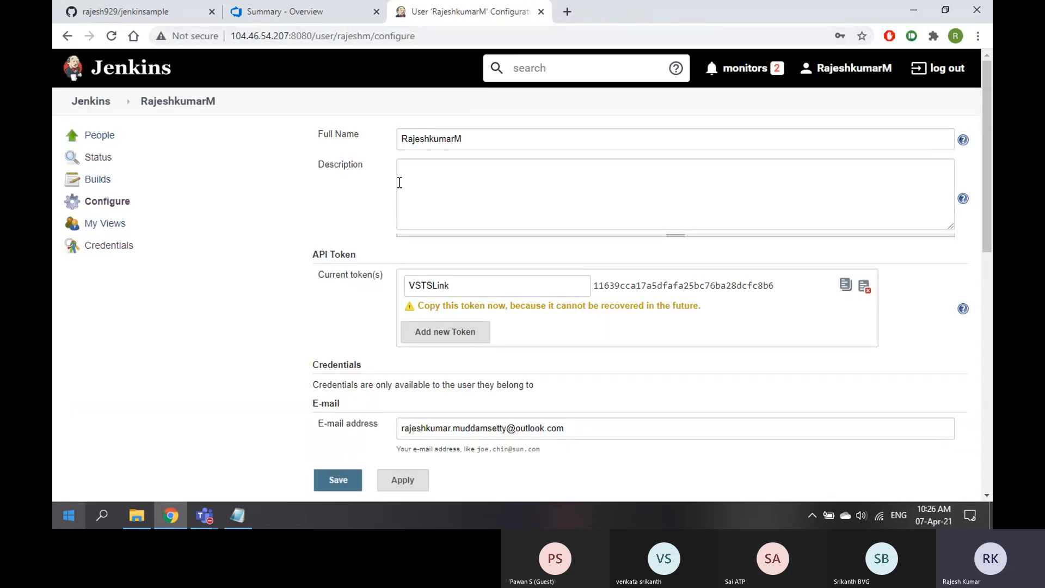
click(305, 12)
mouse_move(98, 331)
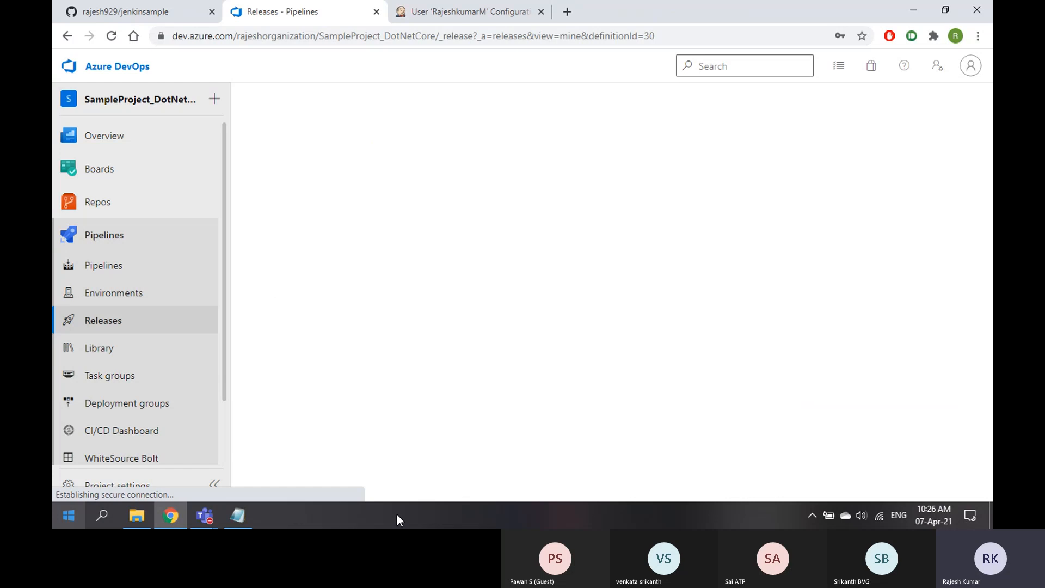
click(431, 180)
click(436, 197)
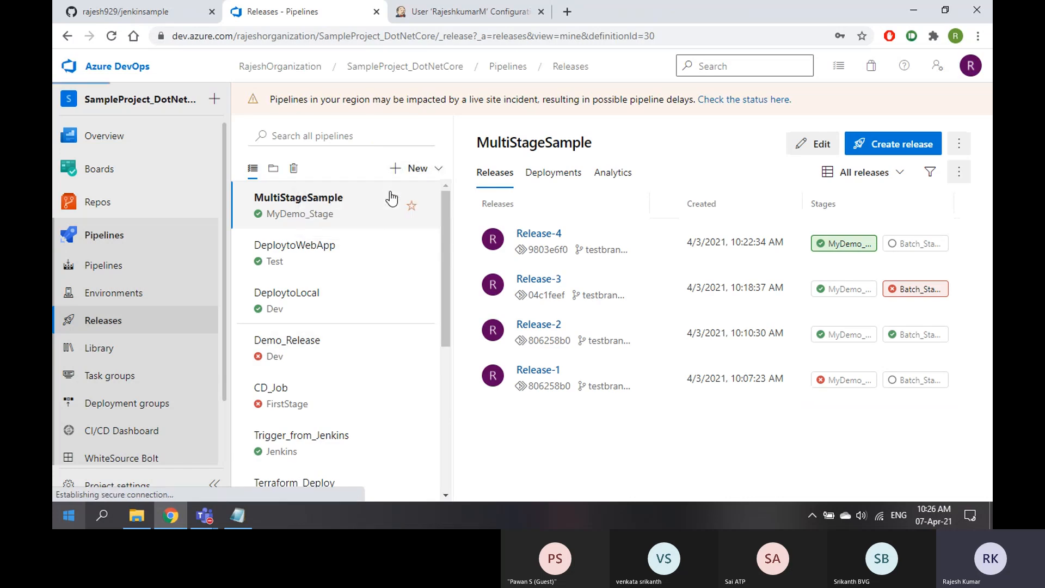
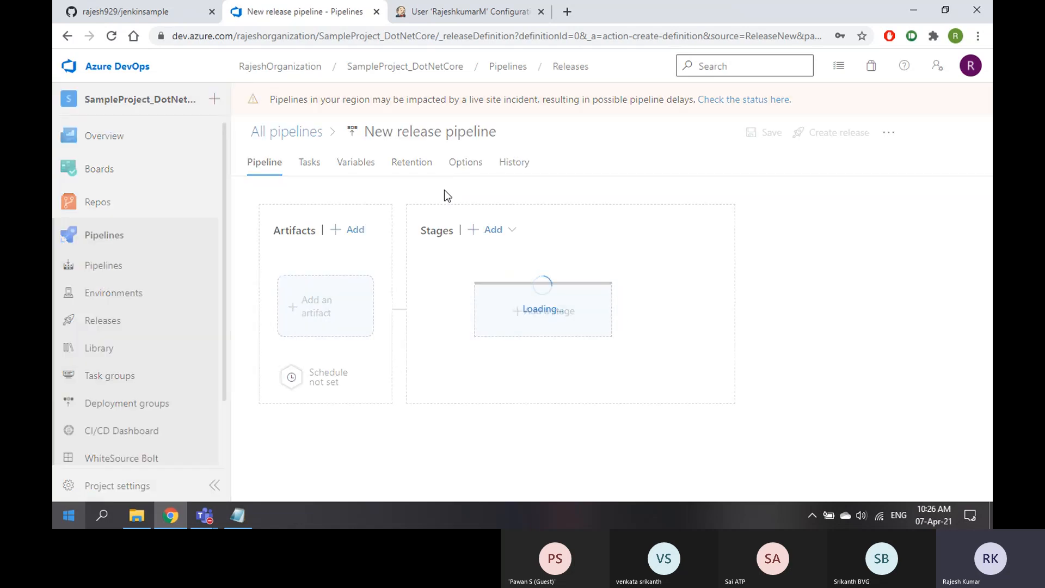
Start the release pipeline from an empty job and rename Stage 1 to Test
click(674, 129)
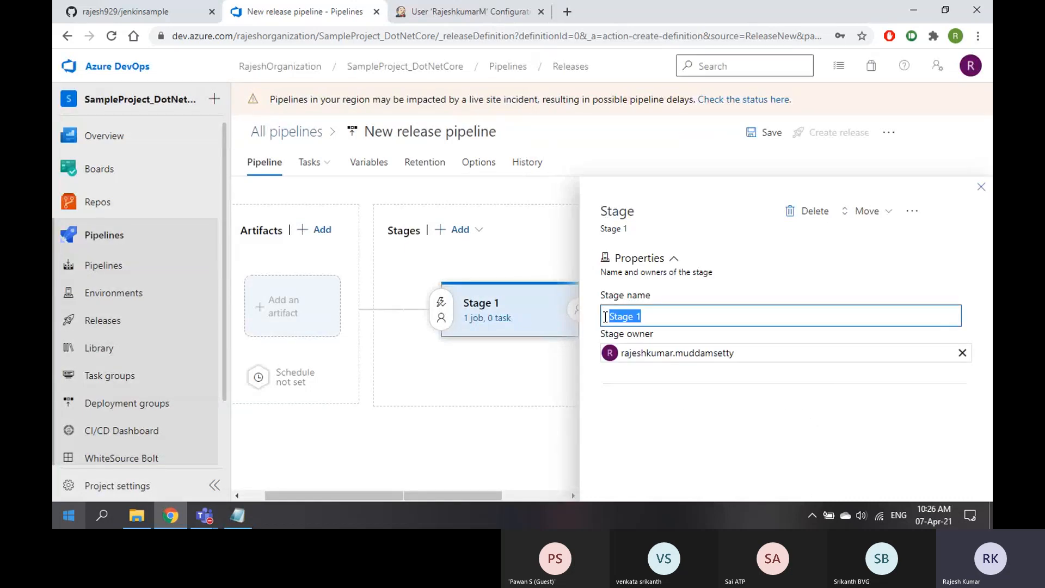
text(Test)
click(981, 187)
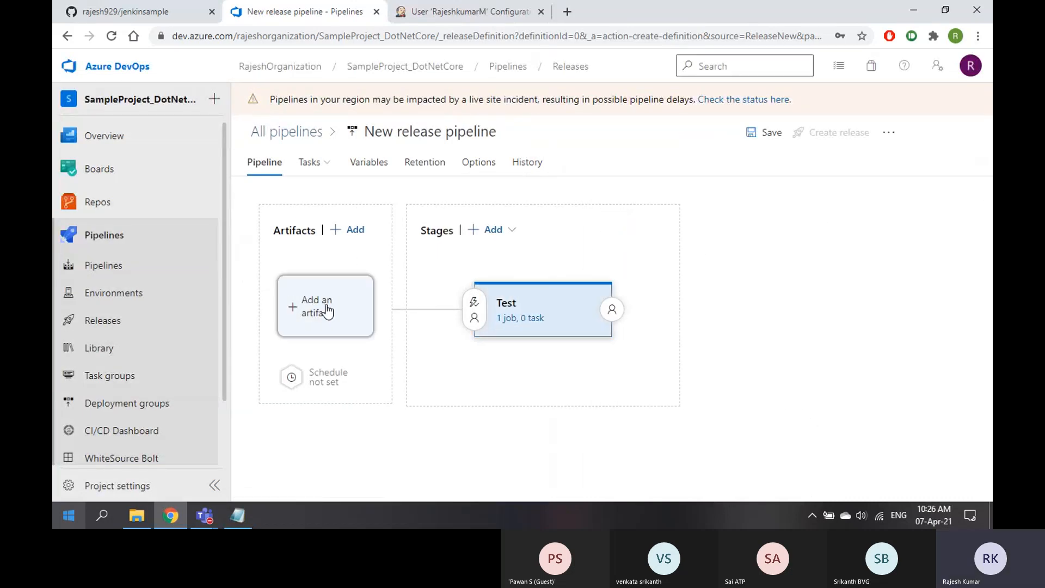
Add a Jenkins artifact using the JenkinsJobs connection and the first-project job
click(327, 312)
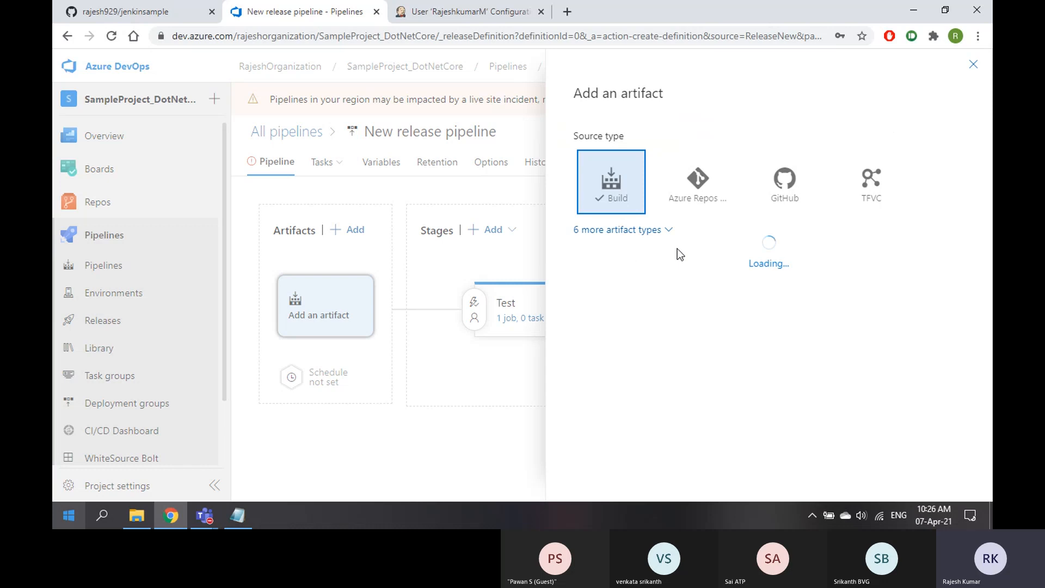
click(661, 231)
click(696, 337)
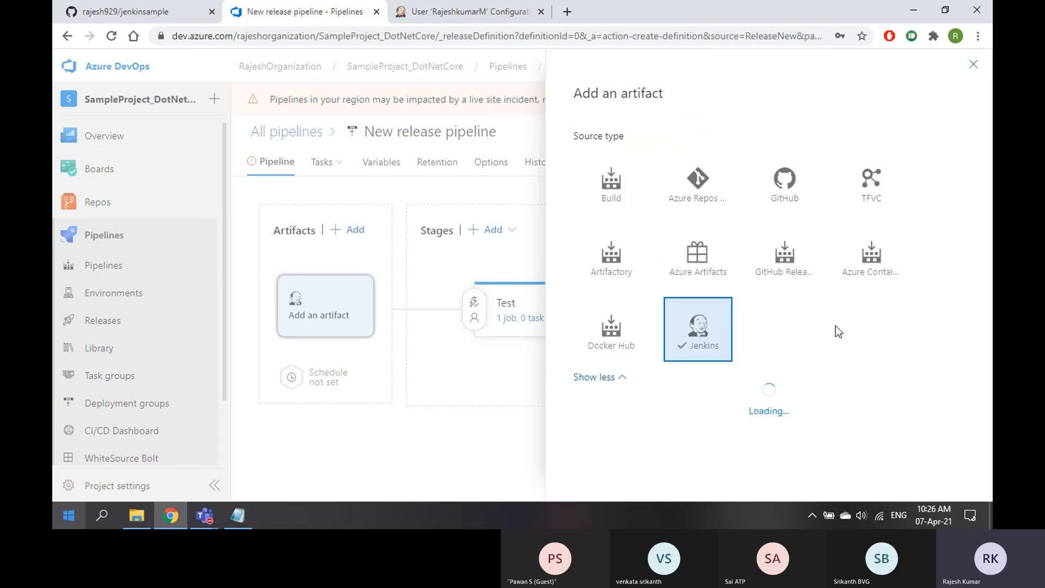
scroll(894, 334, down, 2)
click(916, 348)
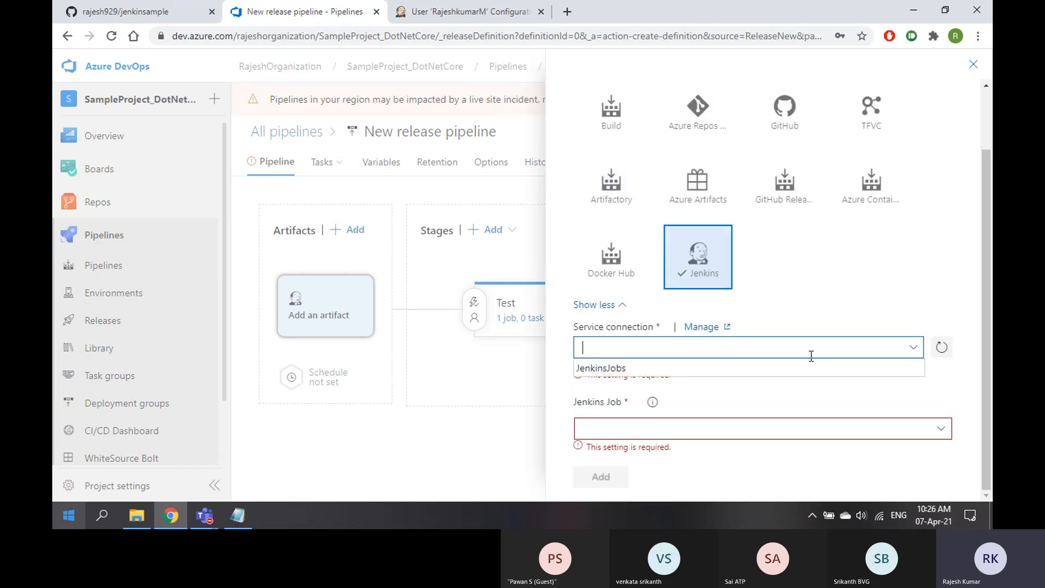
click(809, 369)
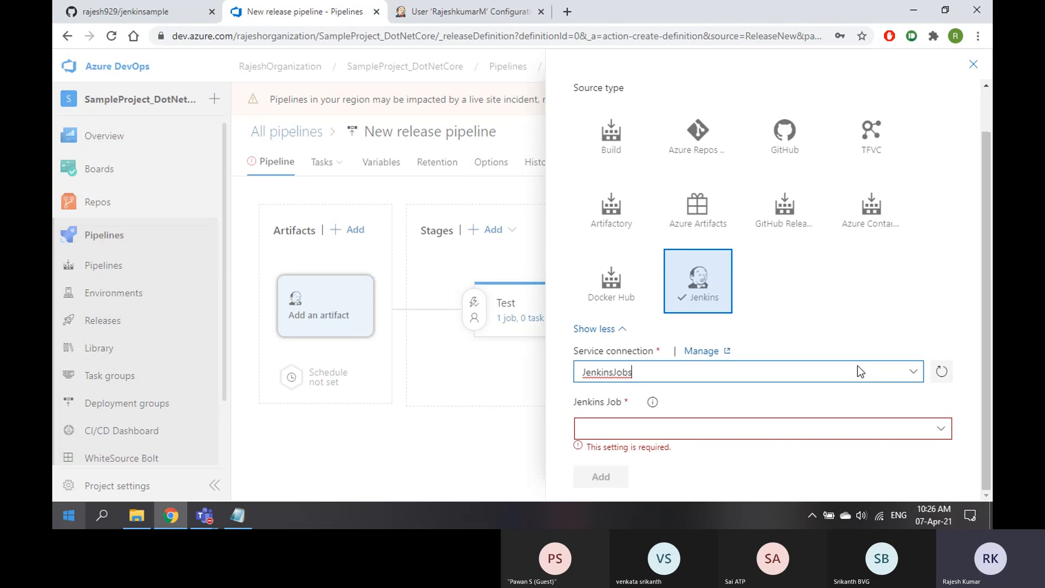
click(947, 428)
click(809, 452)
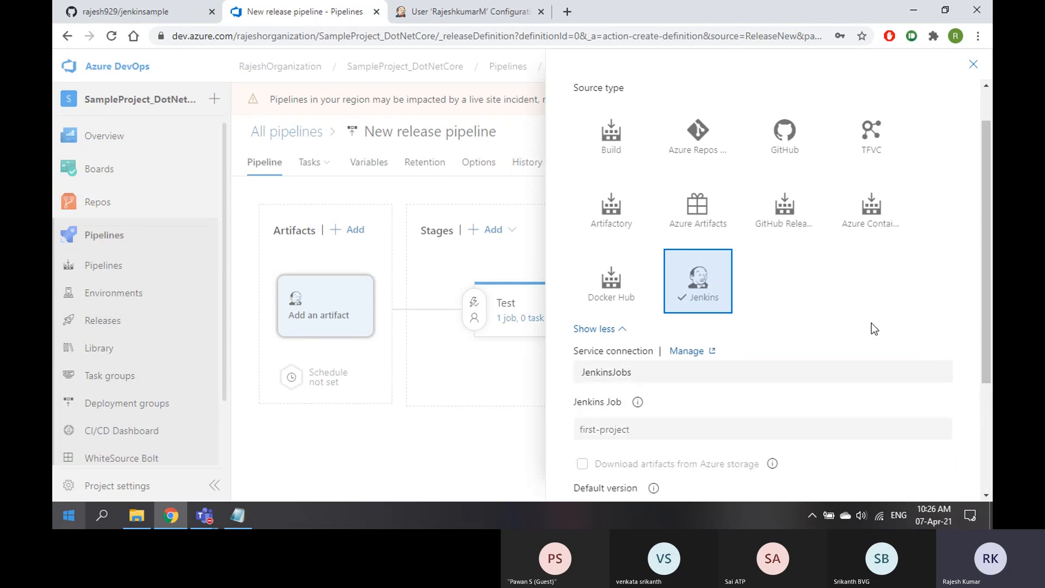
scroll(877, 318, down, 3)
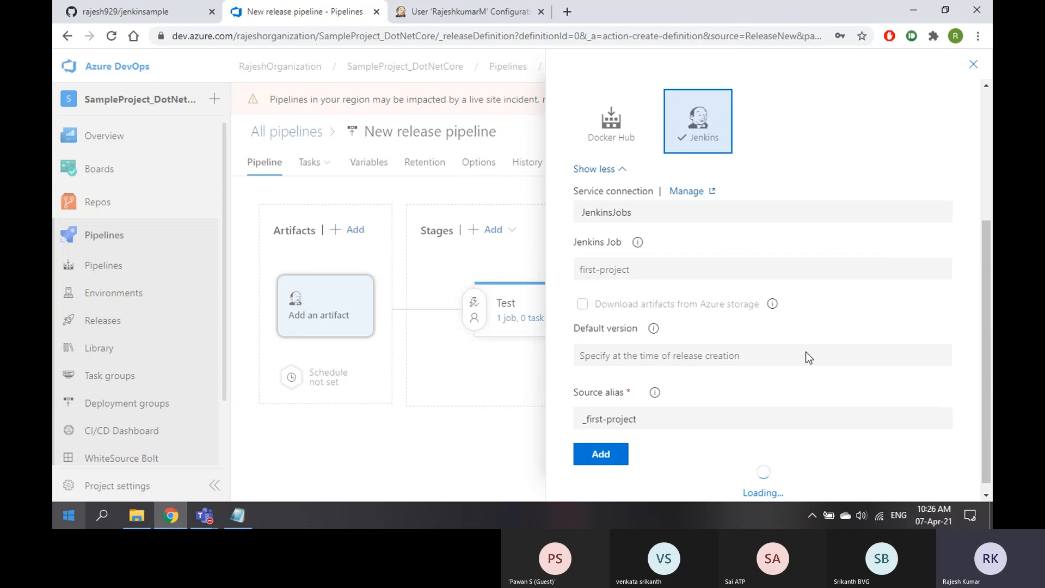
click(611, 444)
Add a PowerShell task to the Test stage with inline script 'This was triggered from Jenk'
click(517, 319)
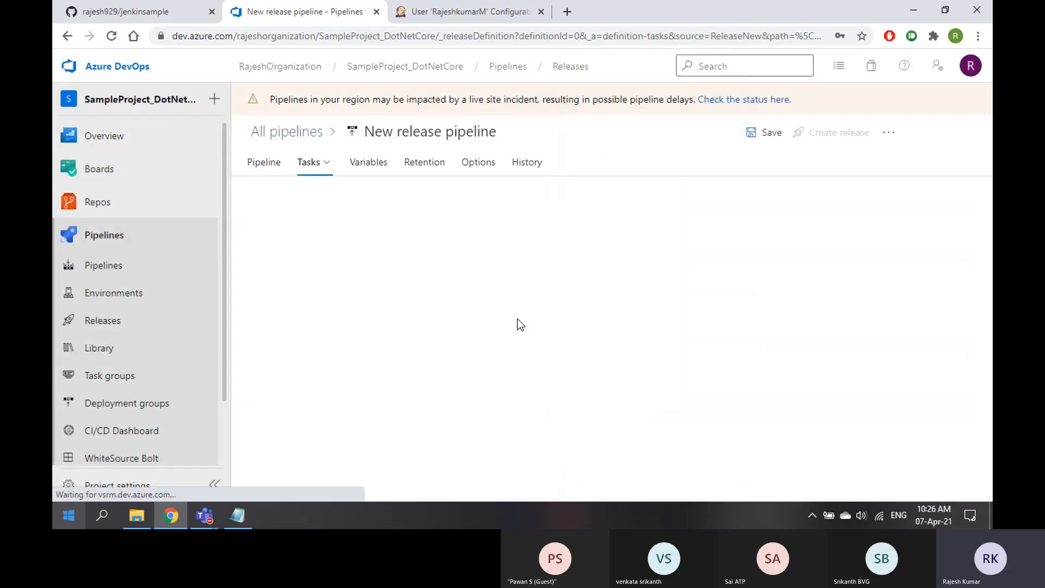
click(576, 243)
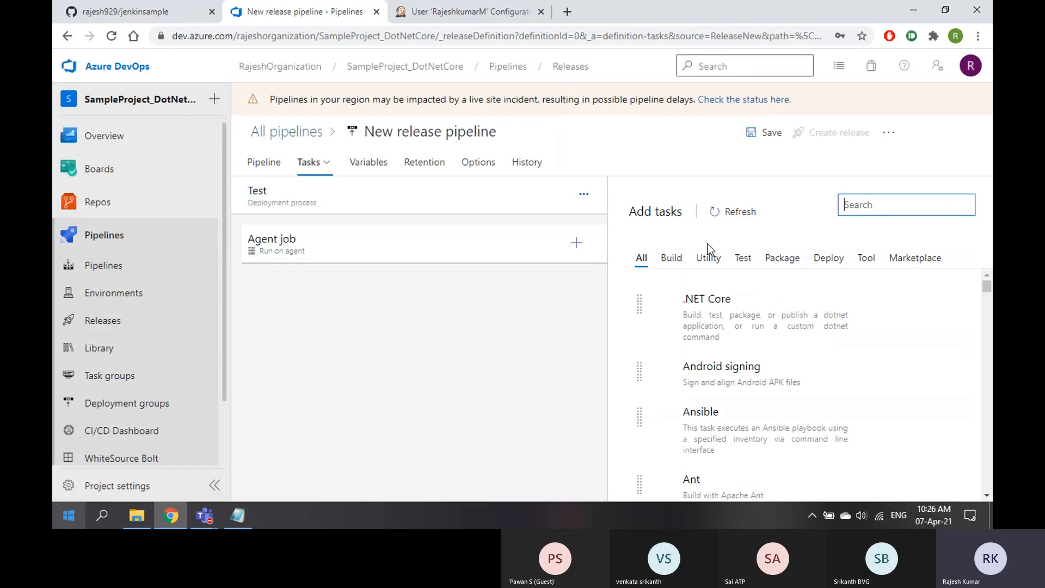
text(power)
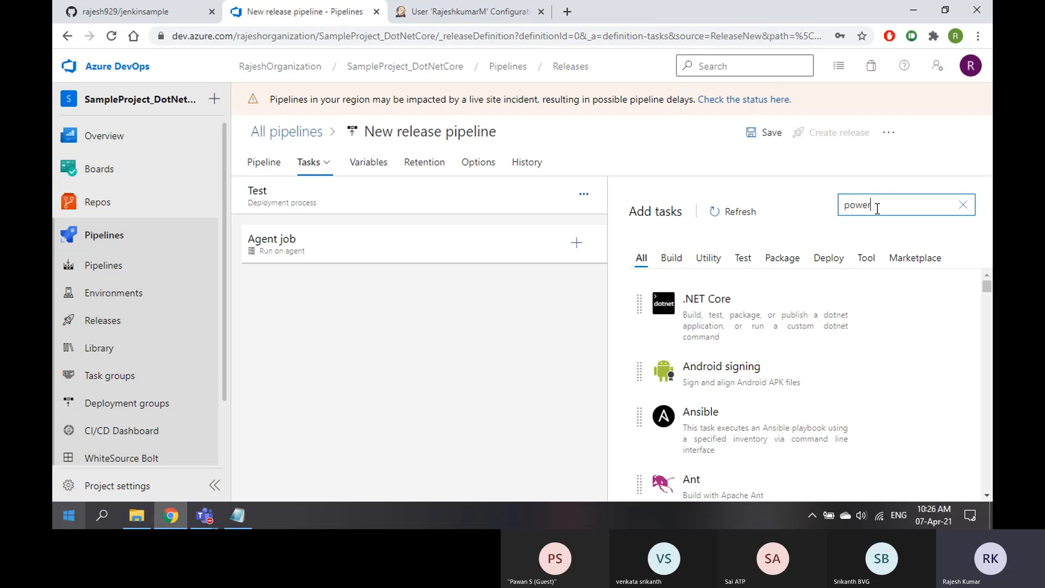
click(893, 398)
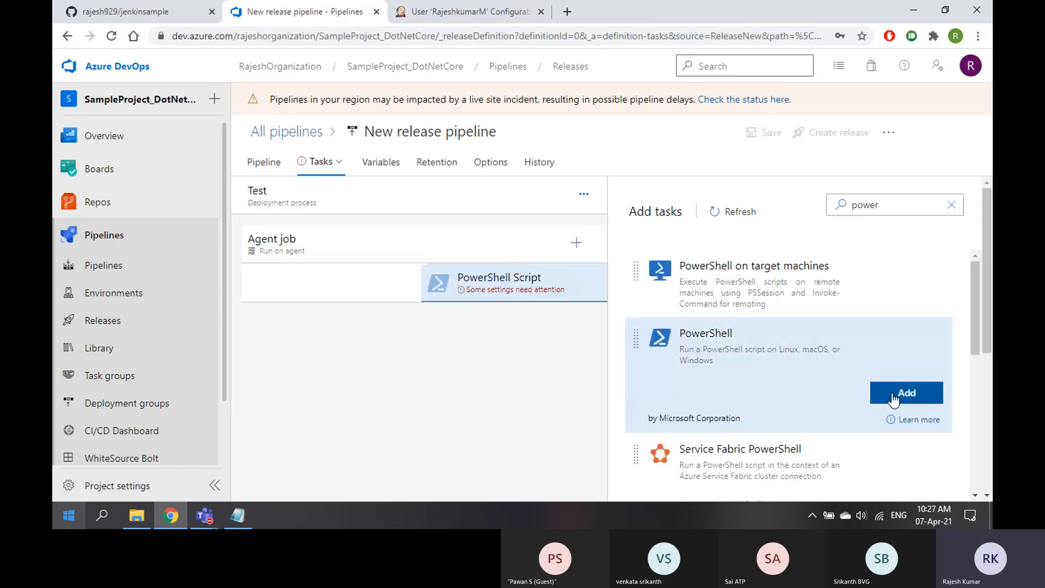
click(428, 287)
click(726, 351)
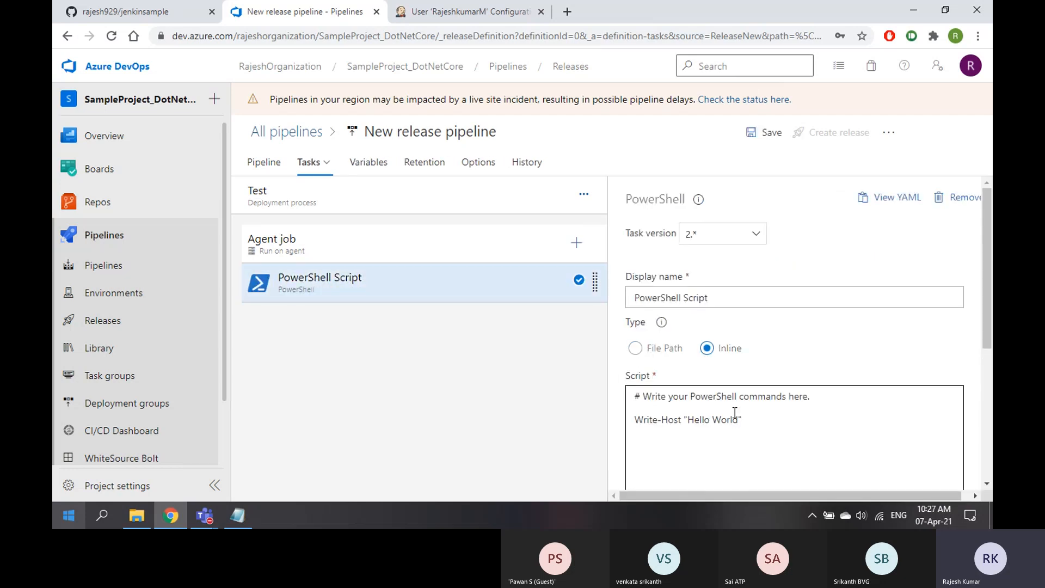
click(754, 420)
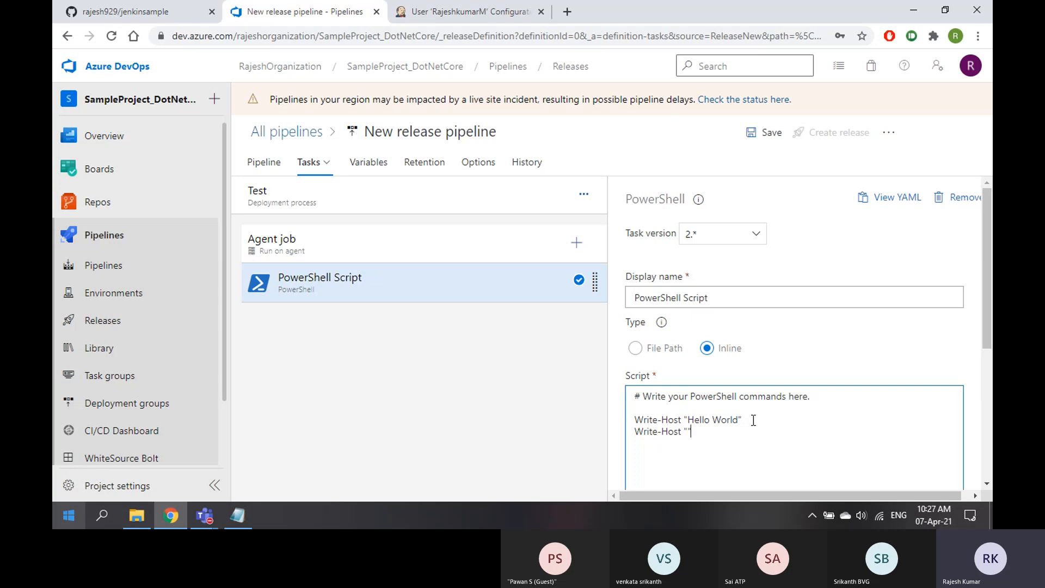
text(This was triggered from Jenkins)
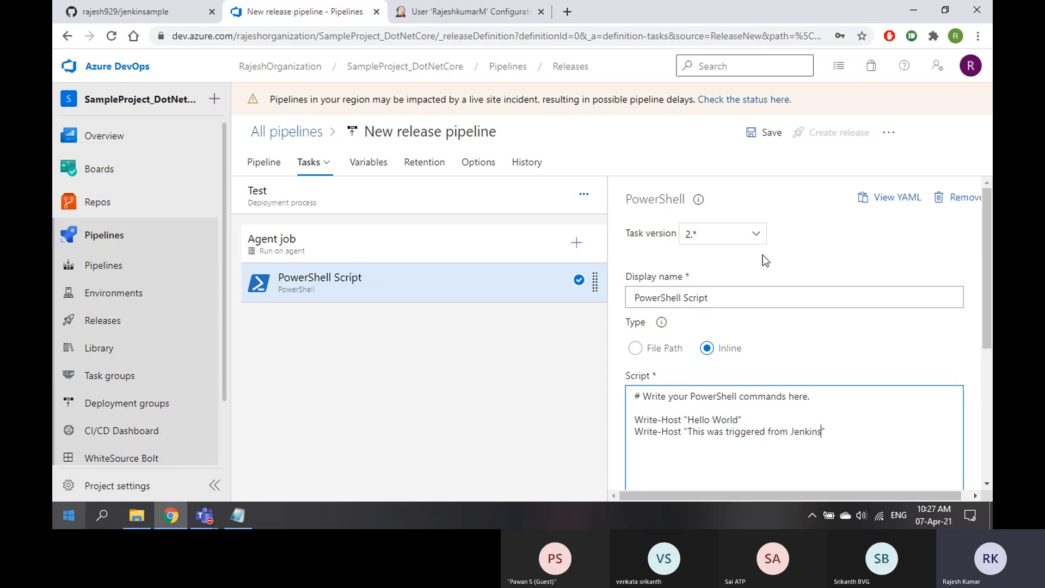
Review the PowerShell task settings and save the release pipeline
click(263, 165)
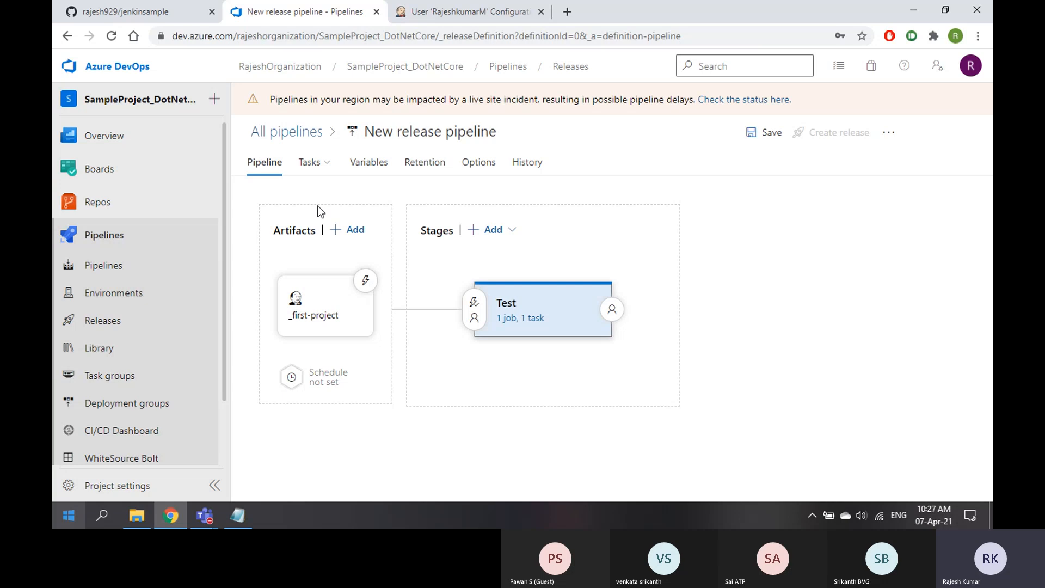
click(525, 320)
click(418, 288)
scroll(750, 393, down, 1)
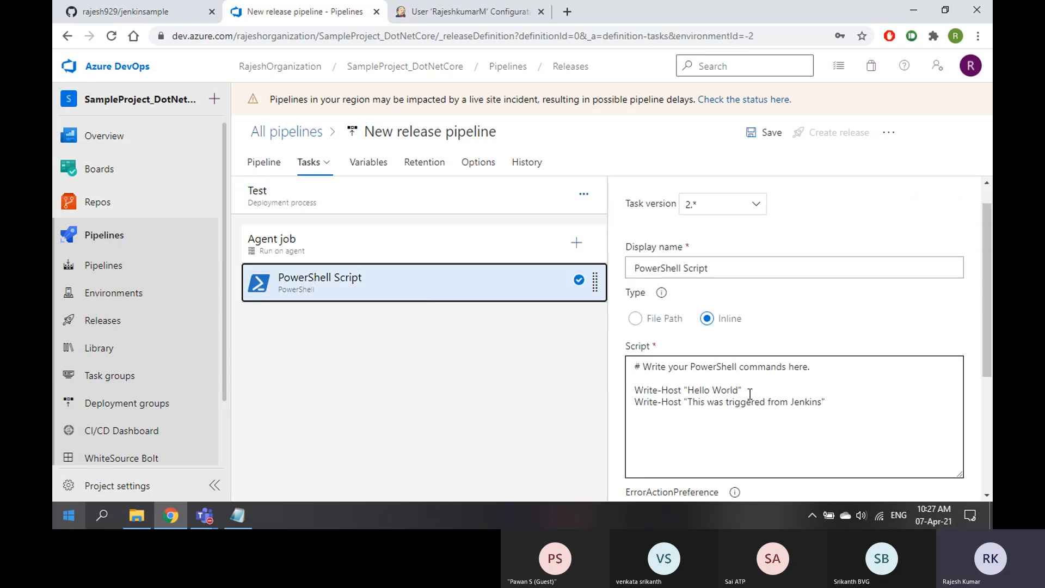
scroll(751, 393, up, 1)
click(765, 132)
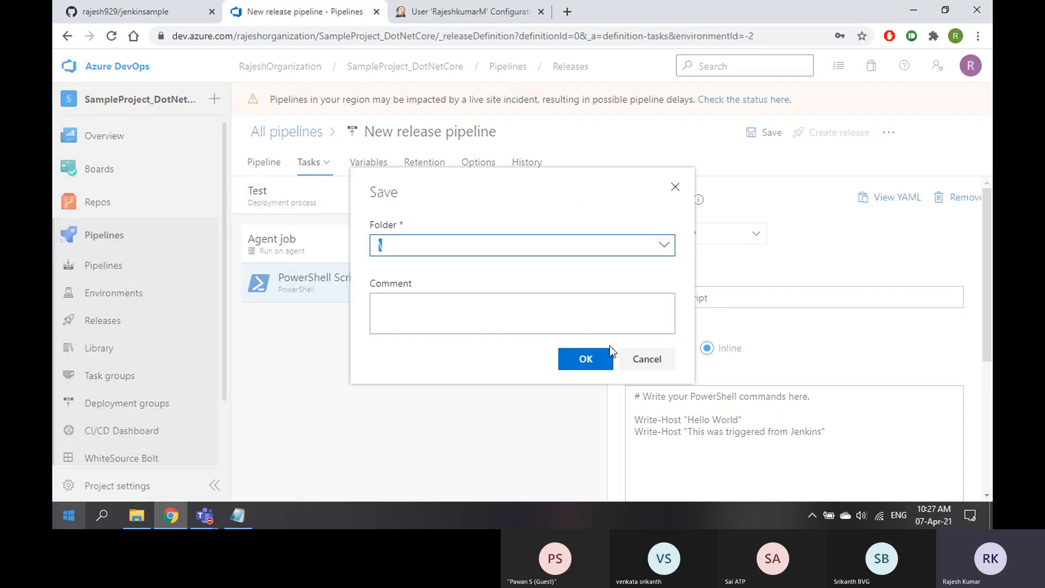
click(585, 358)
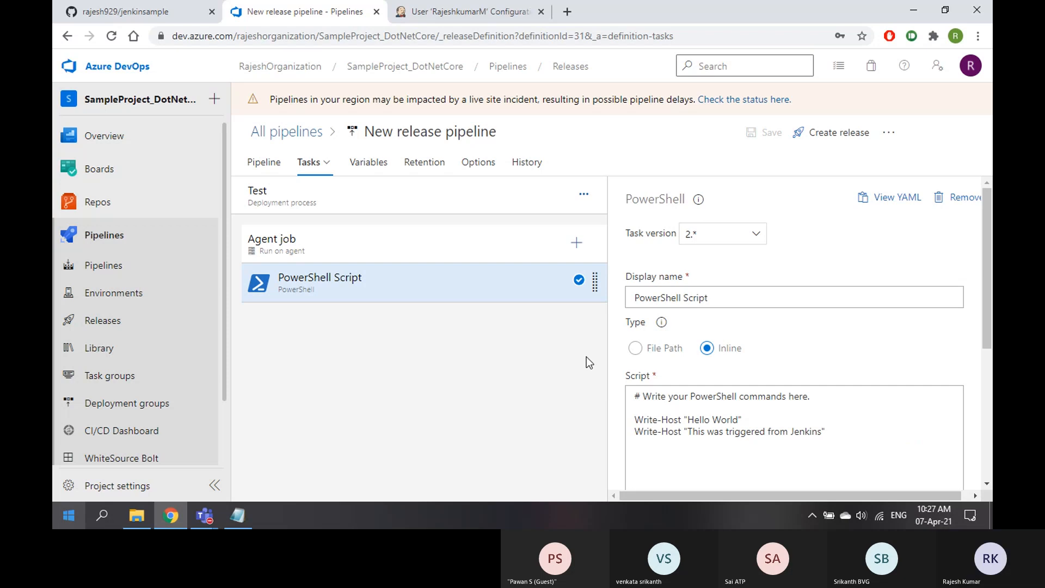
Rename the pipeline to JenkinsRelease, save it, and return to the pipelines list
click(414, 131)
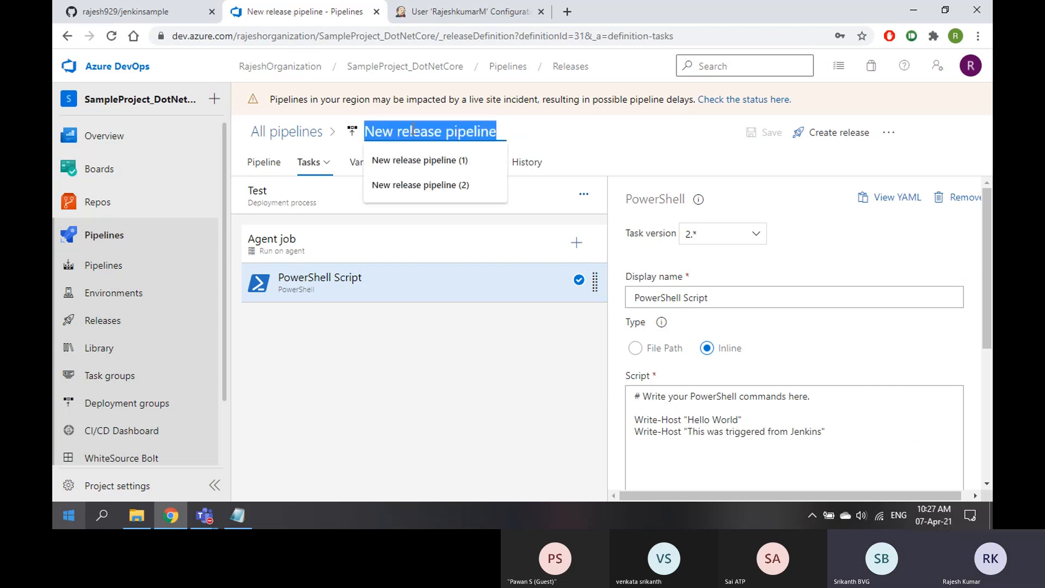
text(Jenin)
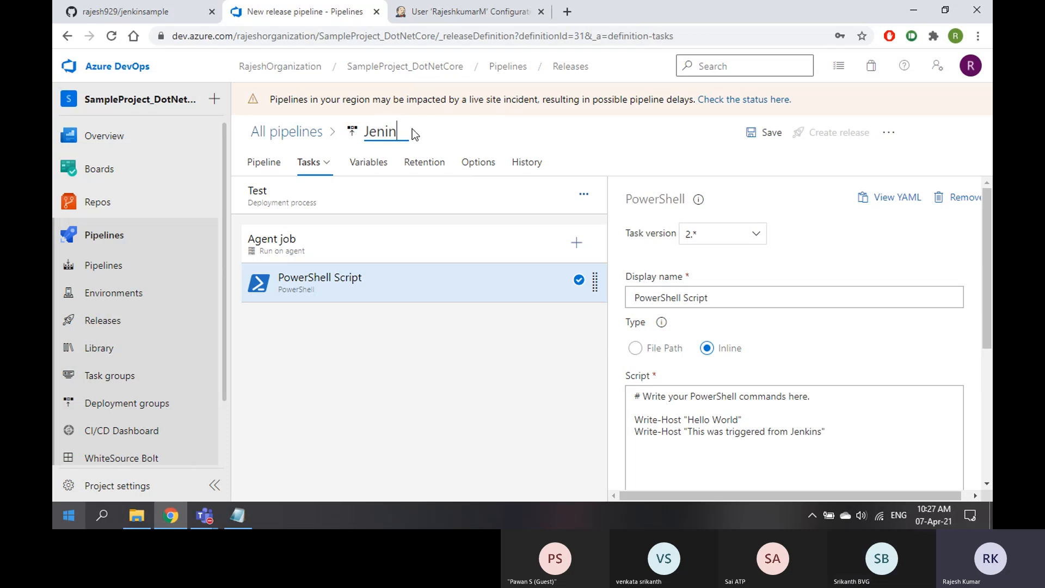
key(BackSpace)
key(BackSpace)
text(kinsRelease)
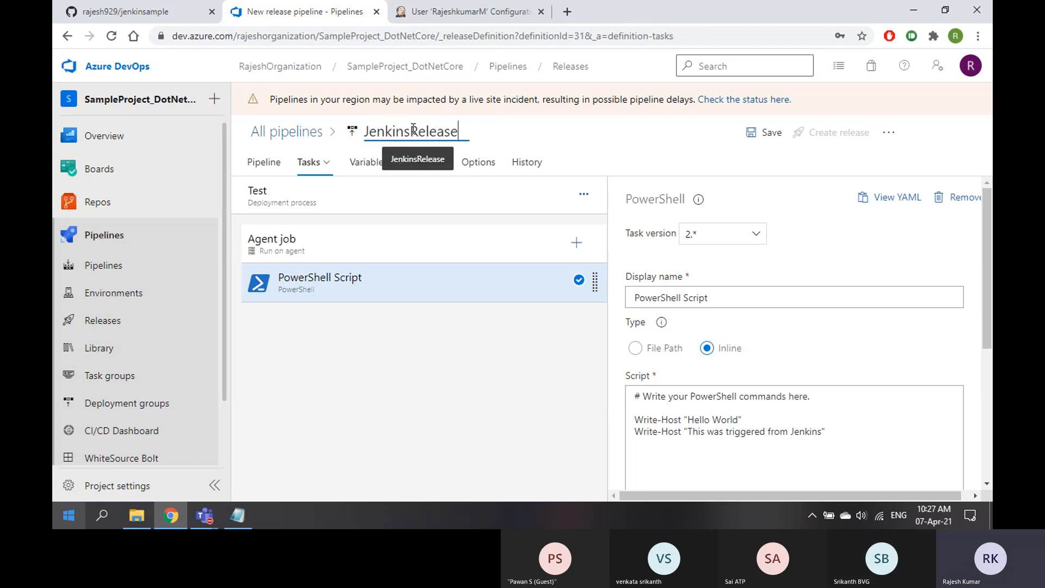
click(764, 132)
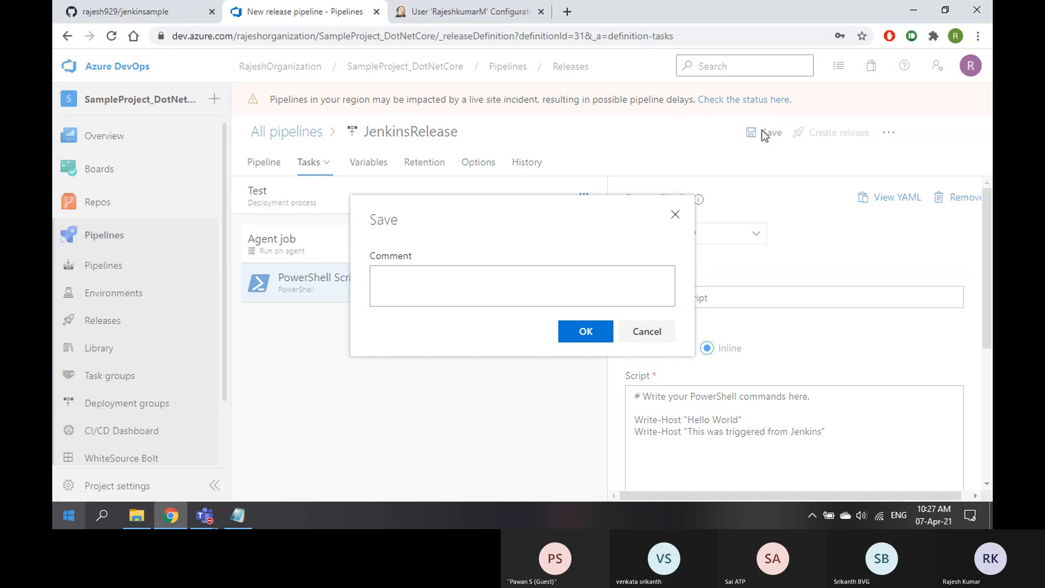
click(585, 331)
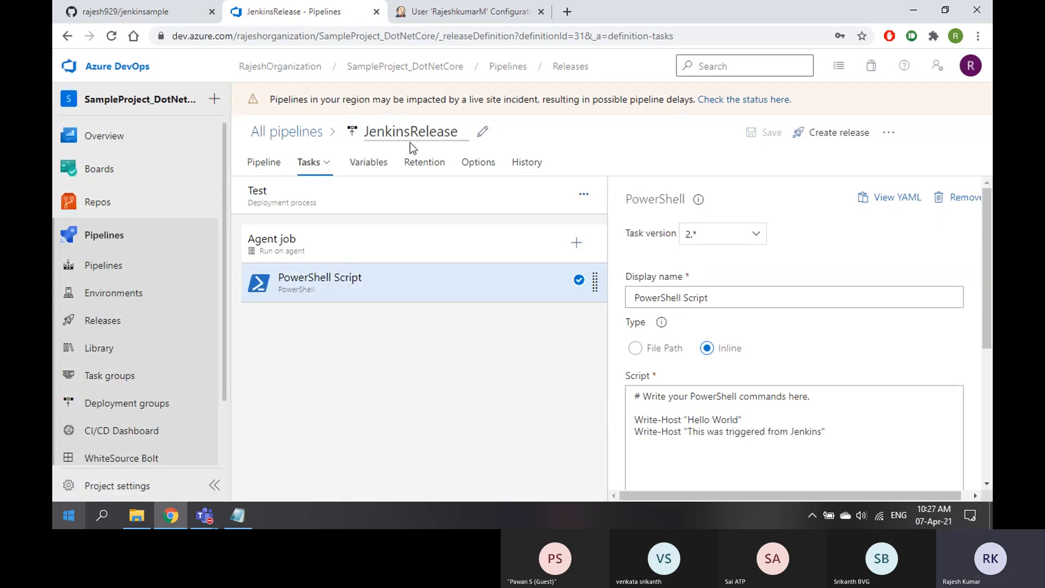
click(297, 132)
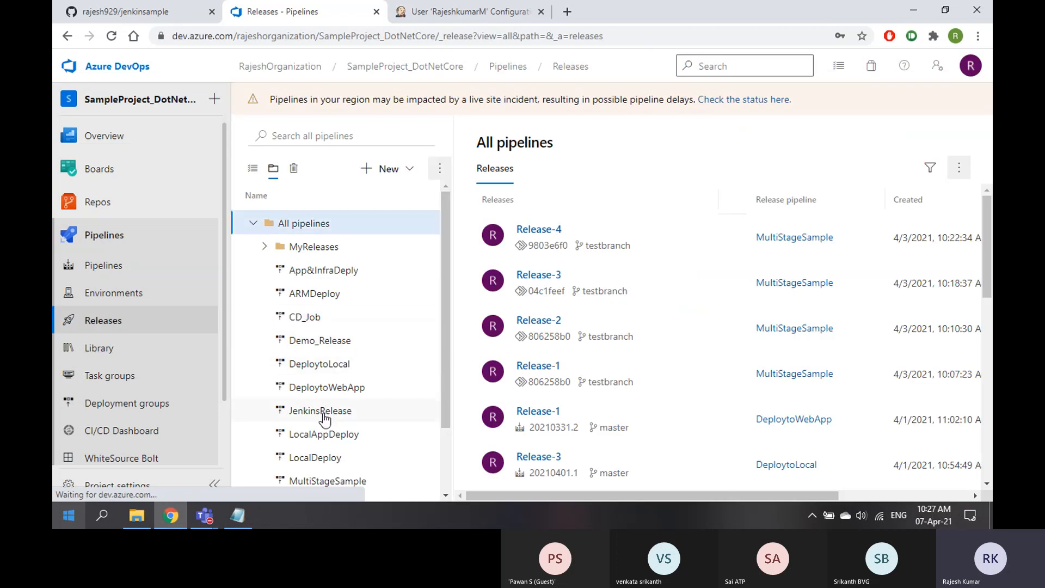
Edit JenkinsRelease to enable the Jenkins artifact's continuous deployment trigger and save
click(324, 414)
click(808, 154)
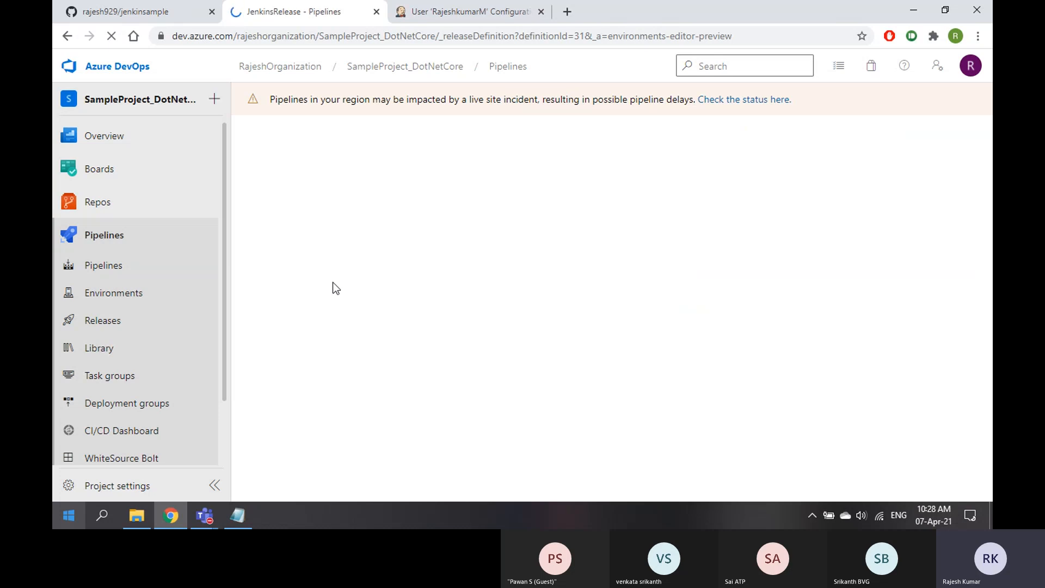
click(365, 281)
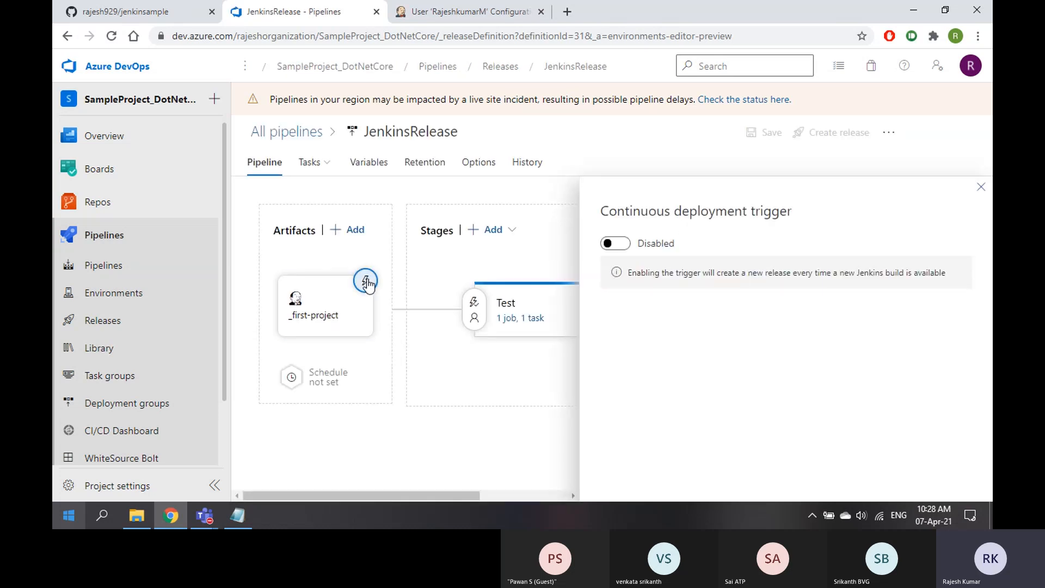
click(615, 244)
click(981, 188)
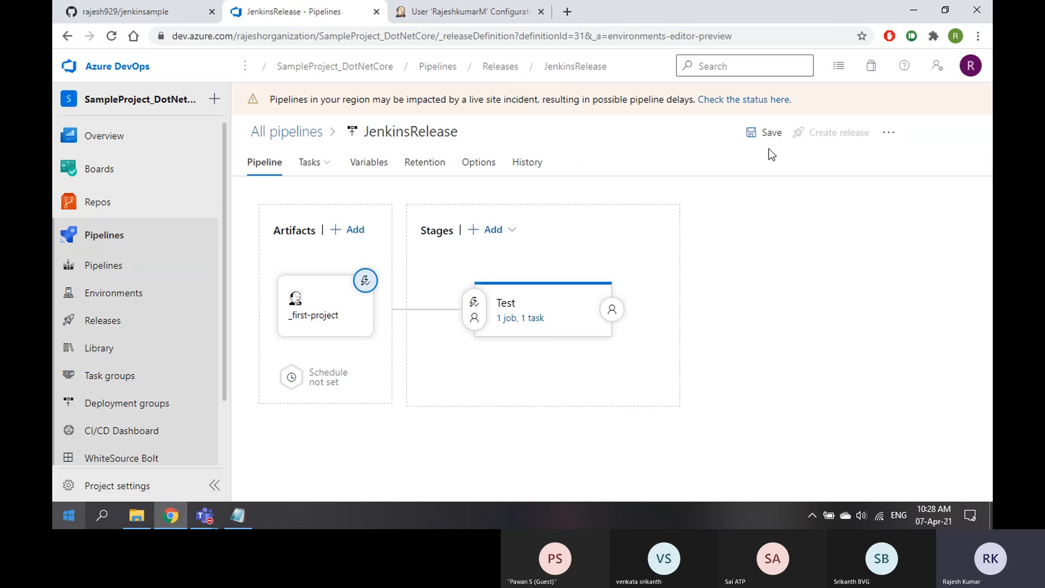
click(769, 132)
click(581, 331)
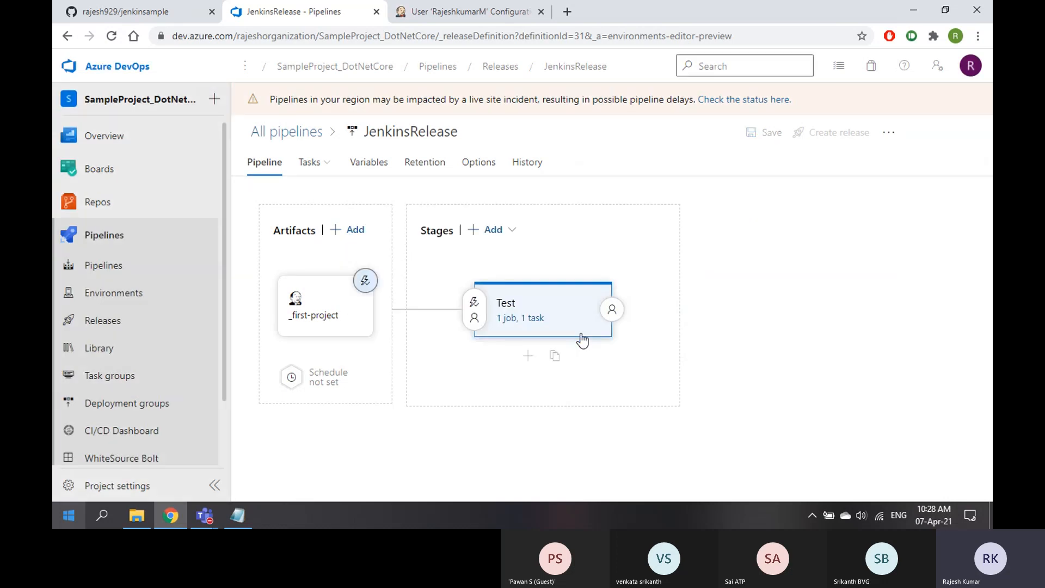
Check the pipeline's change history, dismiss the Jenkins error, and save the pipeline again
click(533, 164)
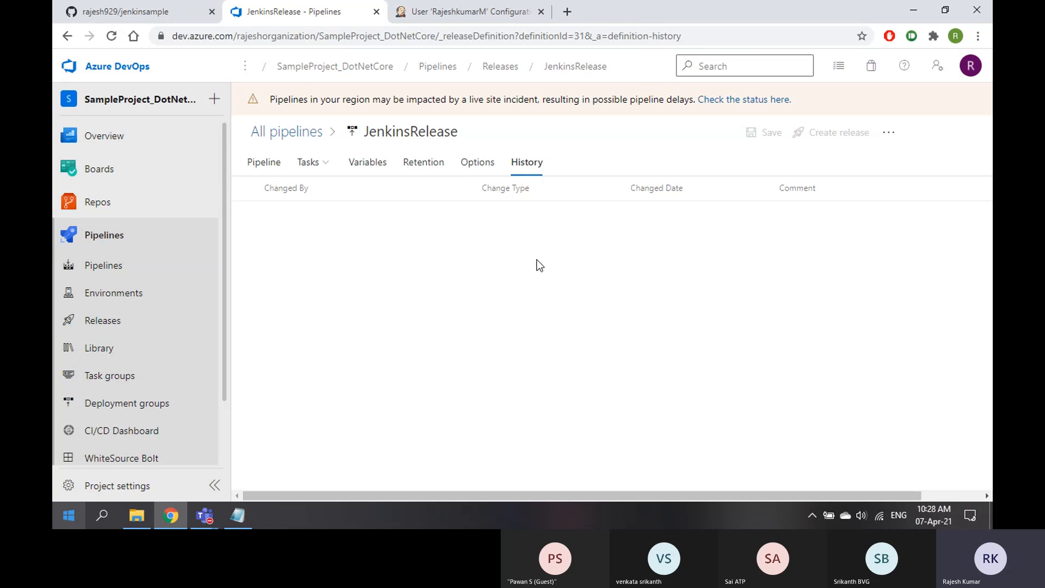
click(479, 164)
click(526, 164)
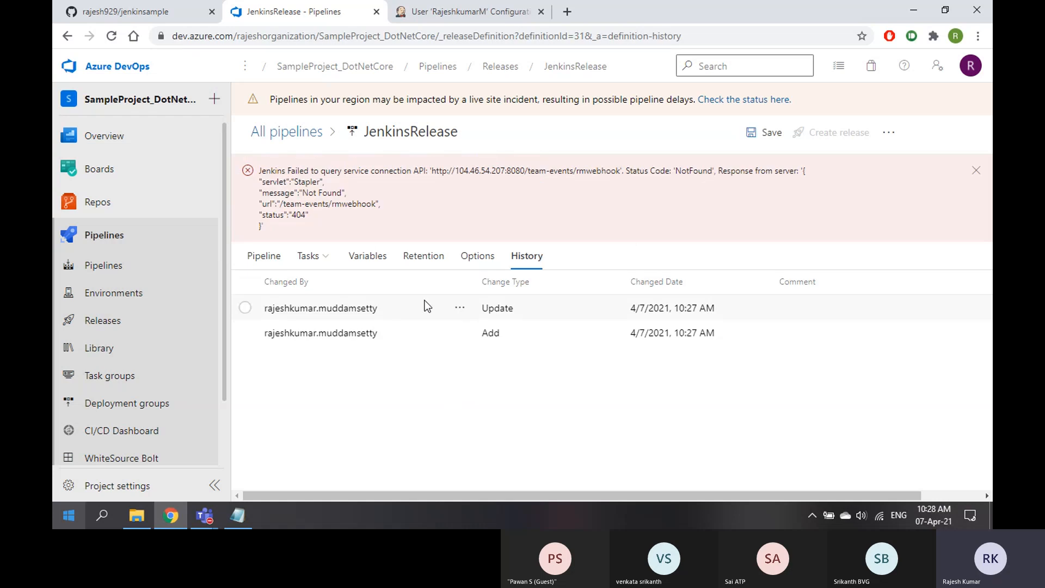
click(977, 171)
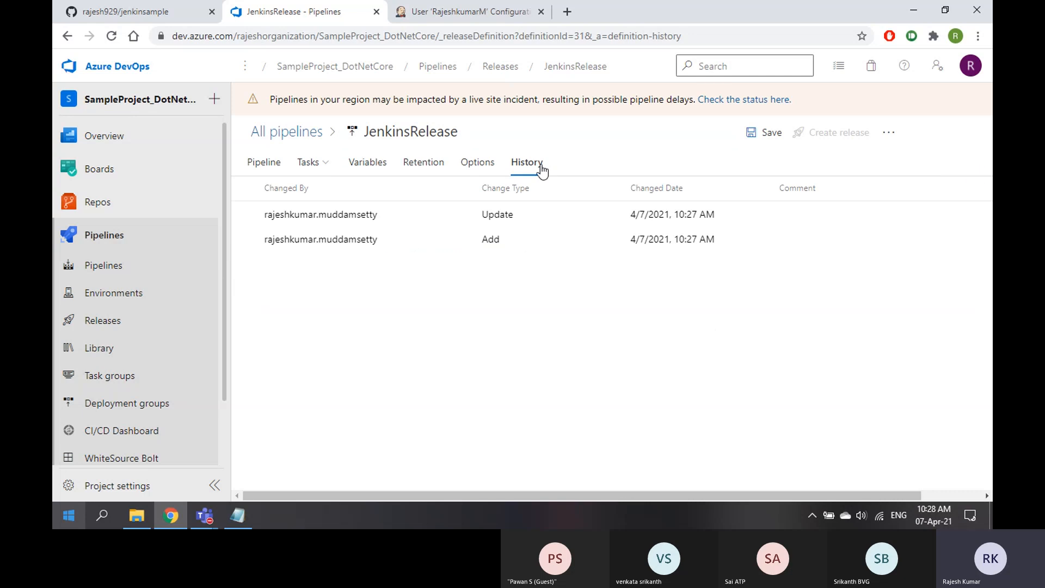
click(272, 167)
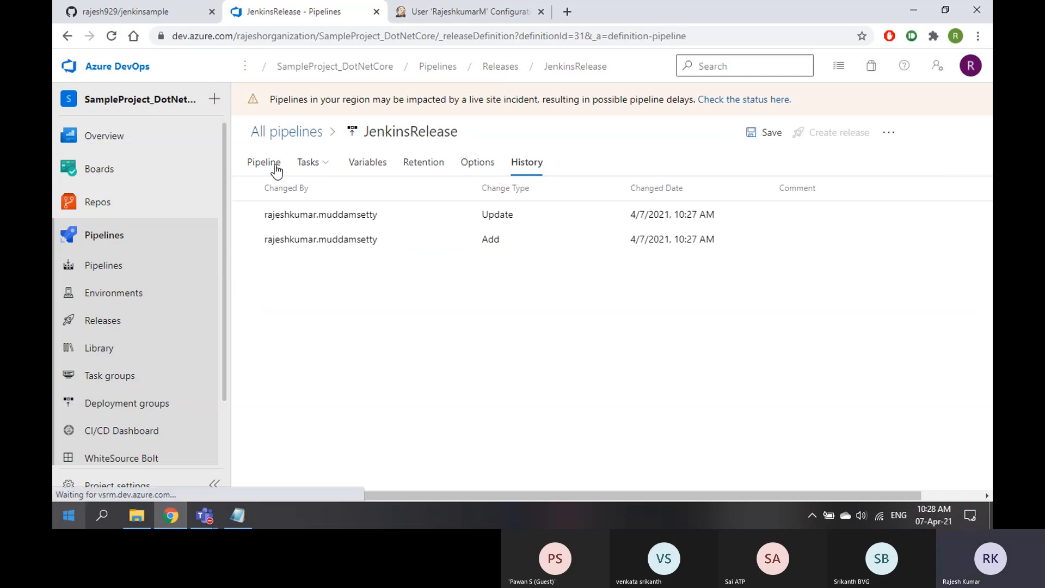
click(772, 133)
click(585, 332)
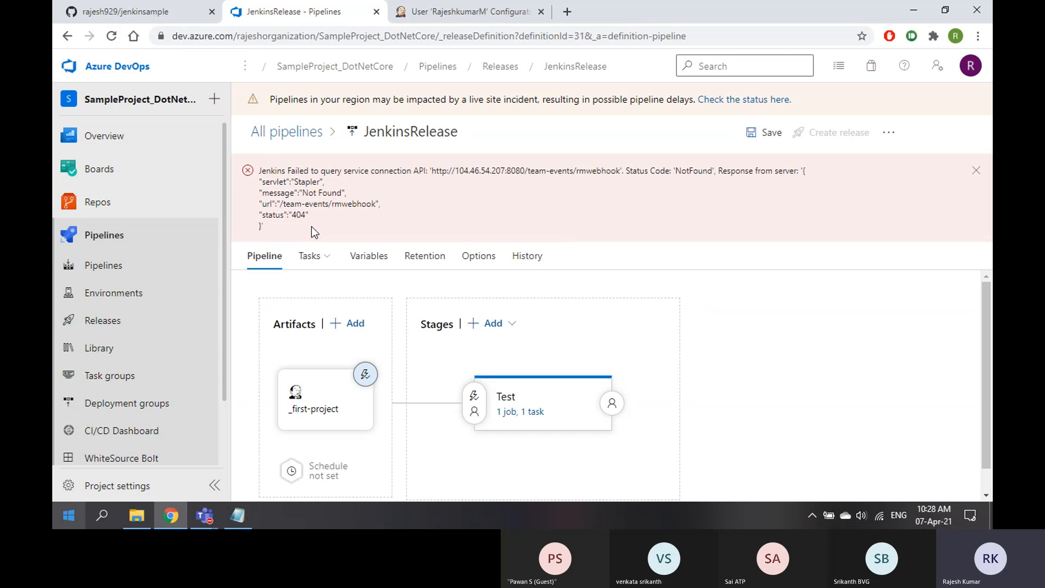
click(473, 16)
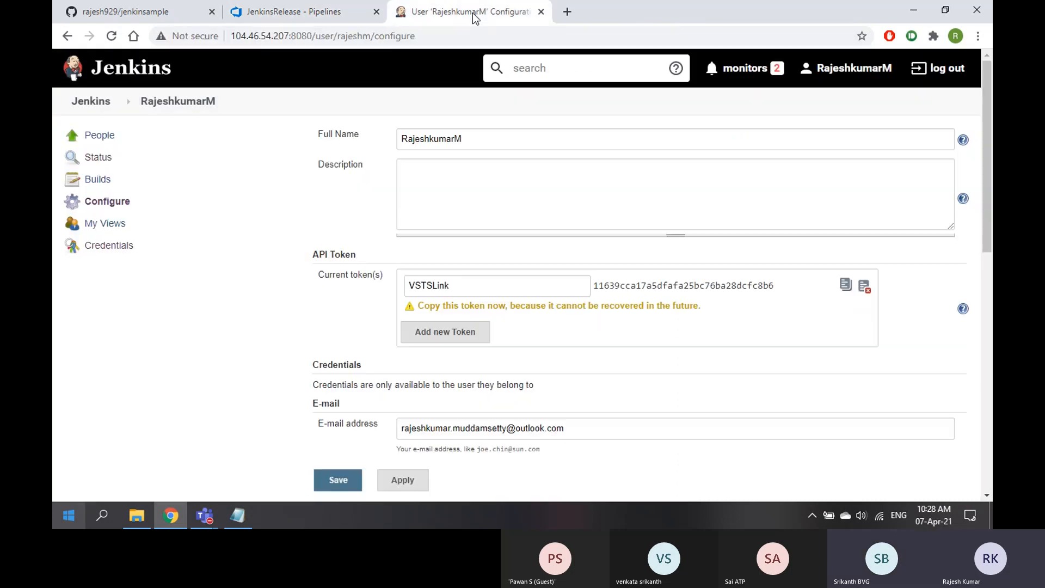
click(102, 205)
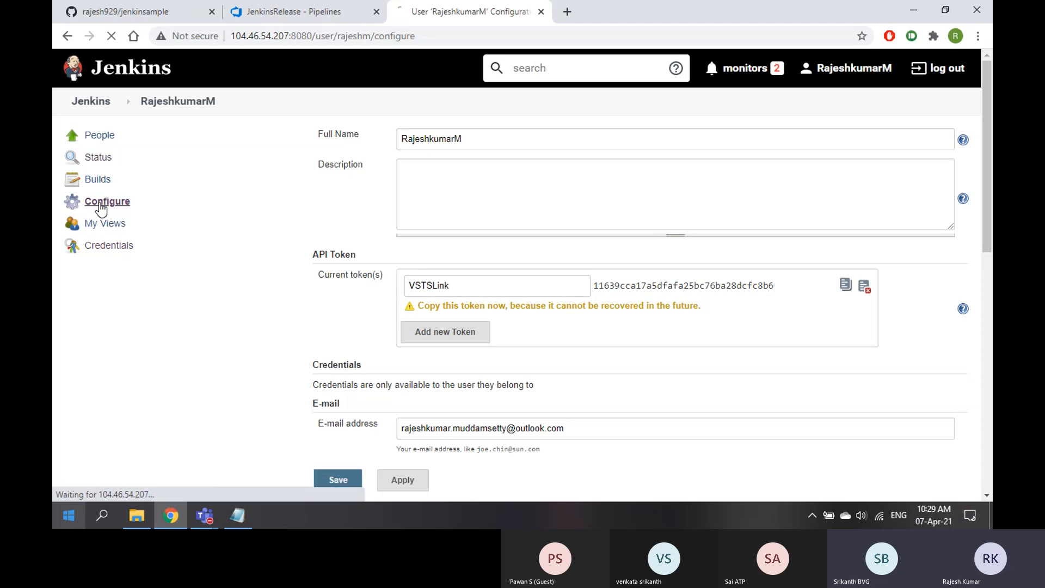
click(313, 19)
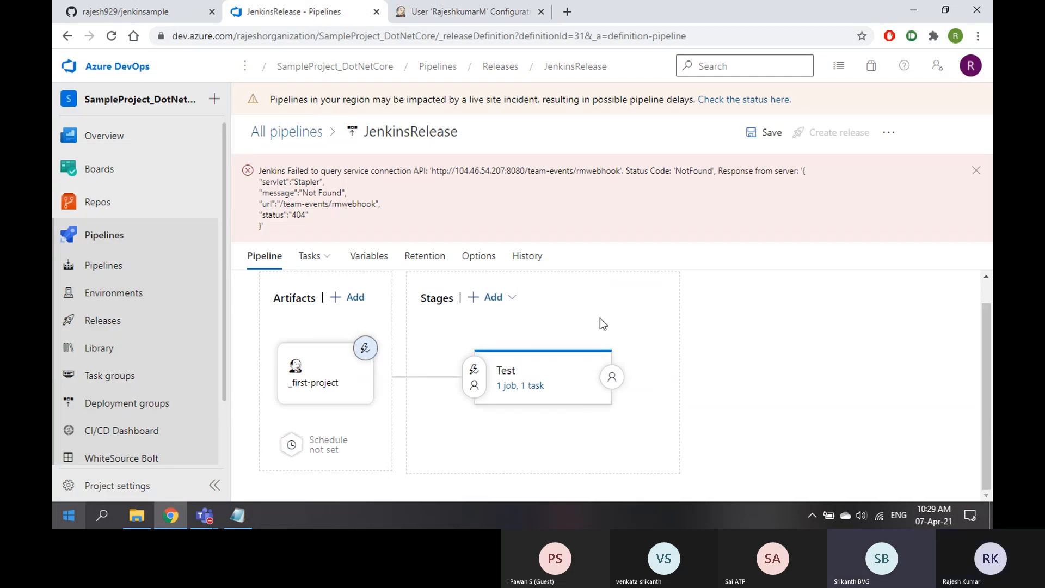
Discard the unsaved edits and reopen JenkinsRelease for editing
scroll(600, 318, up, 1)
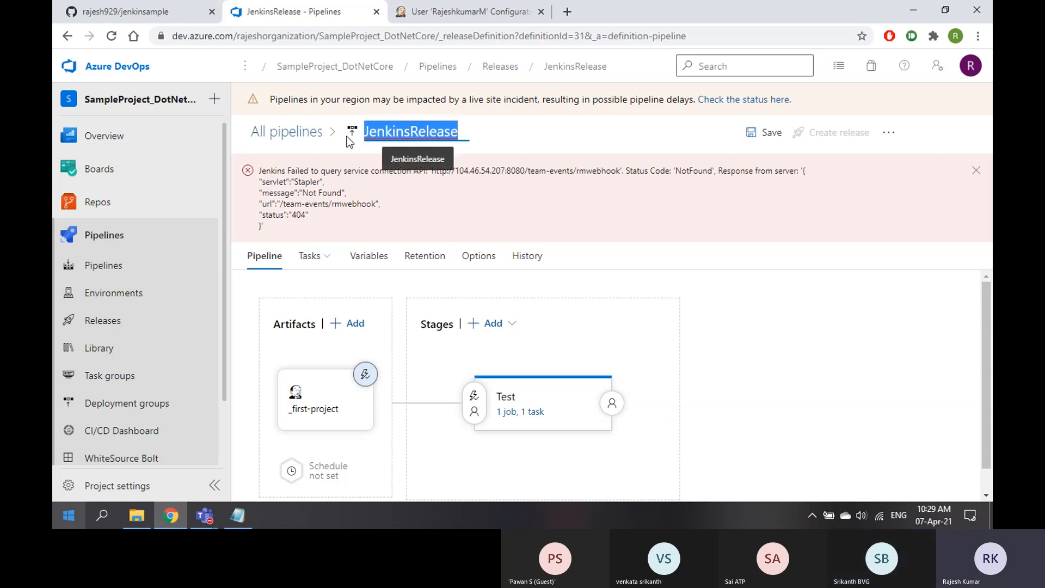
click(275, 138)
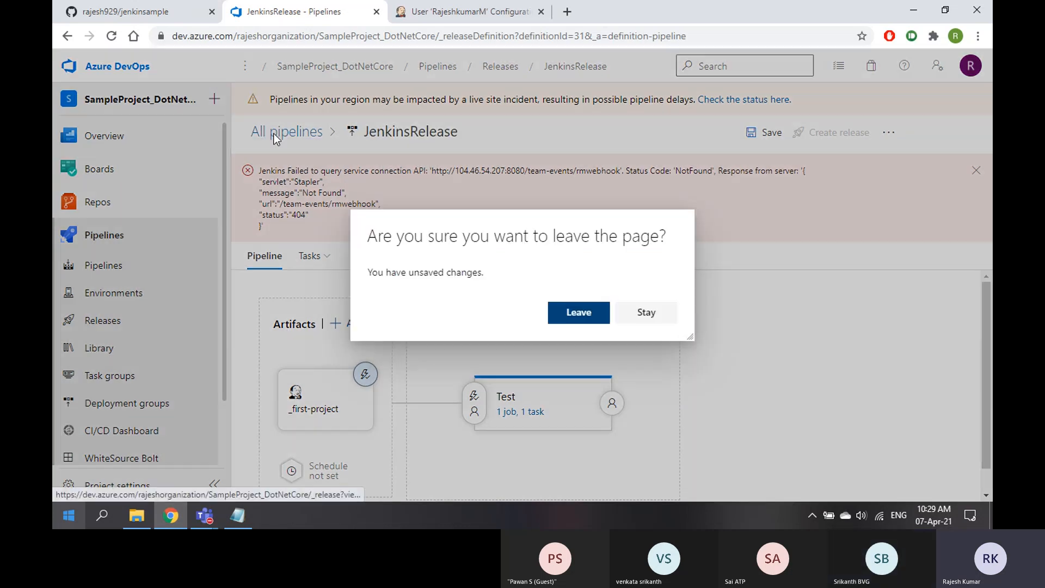
click(572, 314)
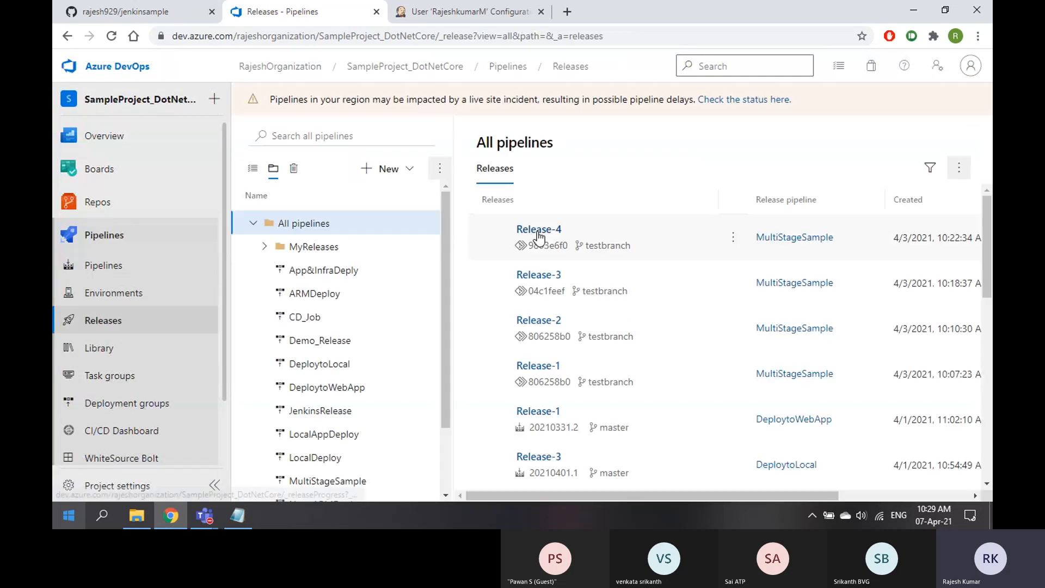
scroll(343, 337, down, 2)
click(326, 328)
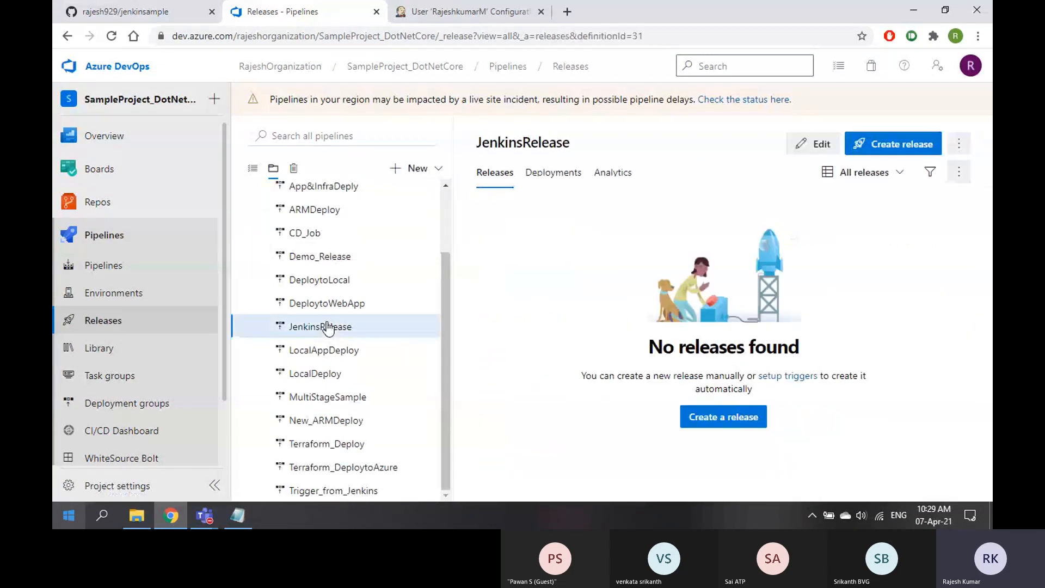
click(822, 143)
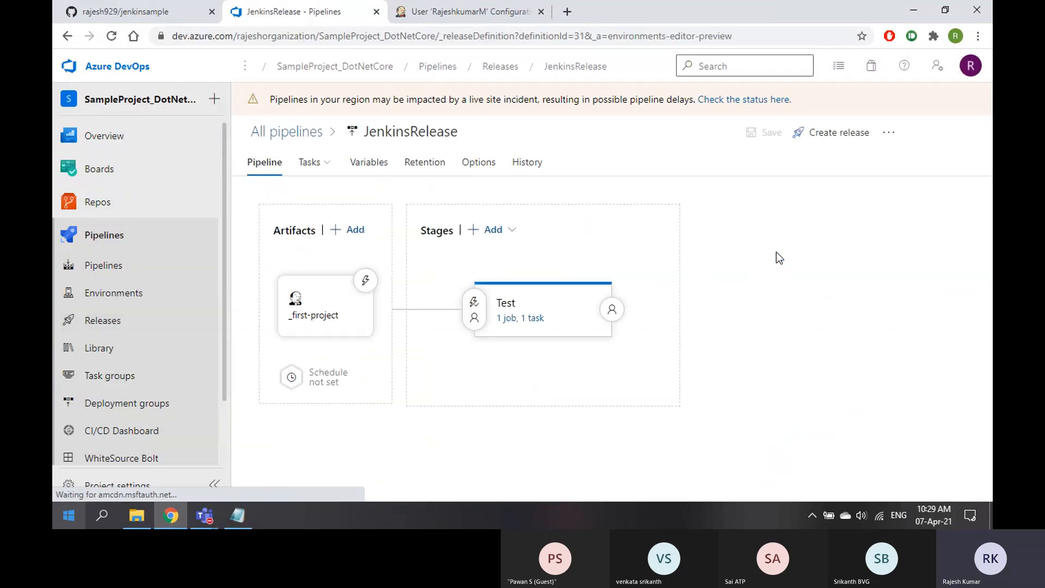
Enable the release trigger for new Jenkins builds and save with comment 'added trigger'
click(366, 287)
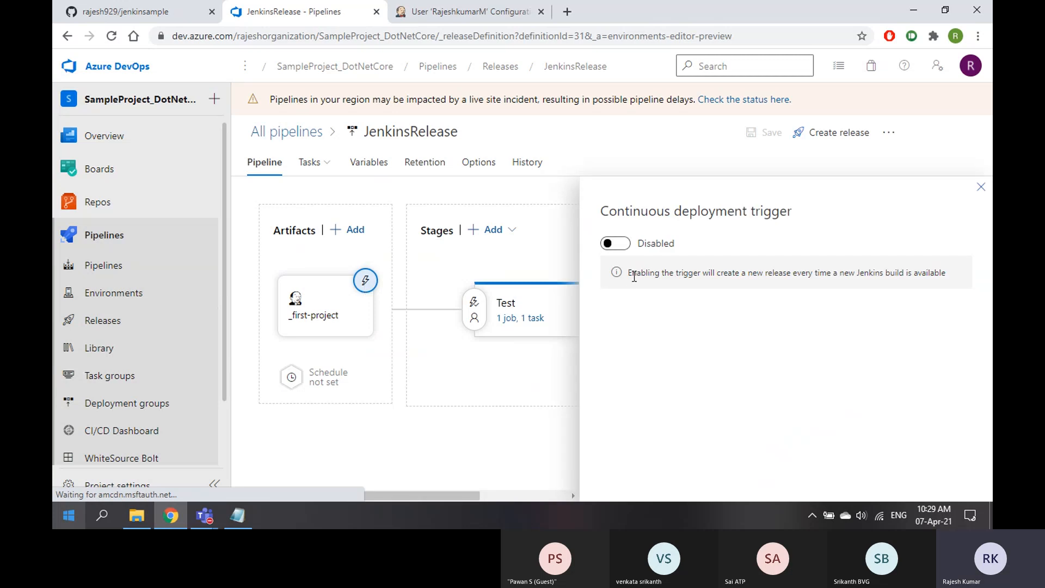
click(619, 243)
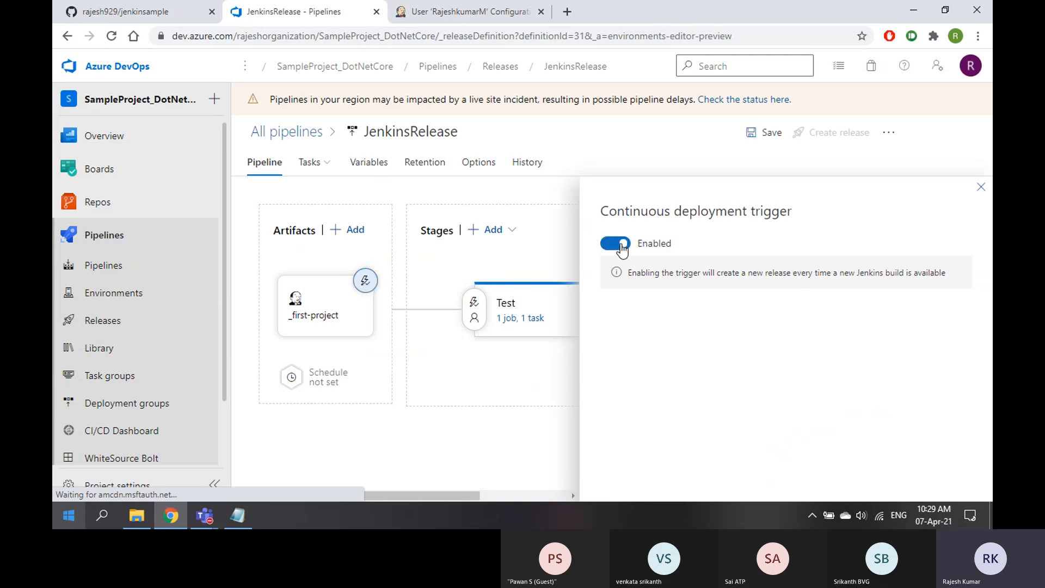
click(981, 187)
click(764, 135)
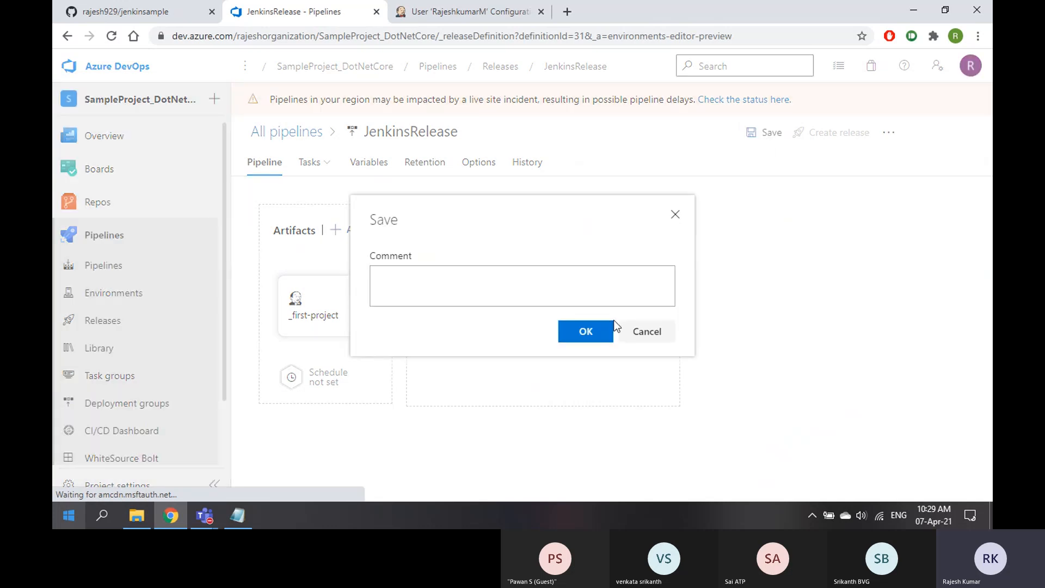
click(581, 286)
text(added trigger)
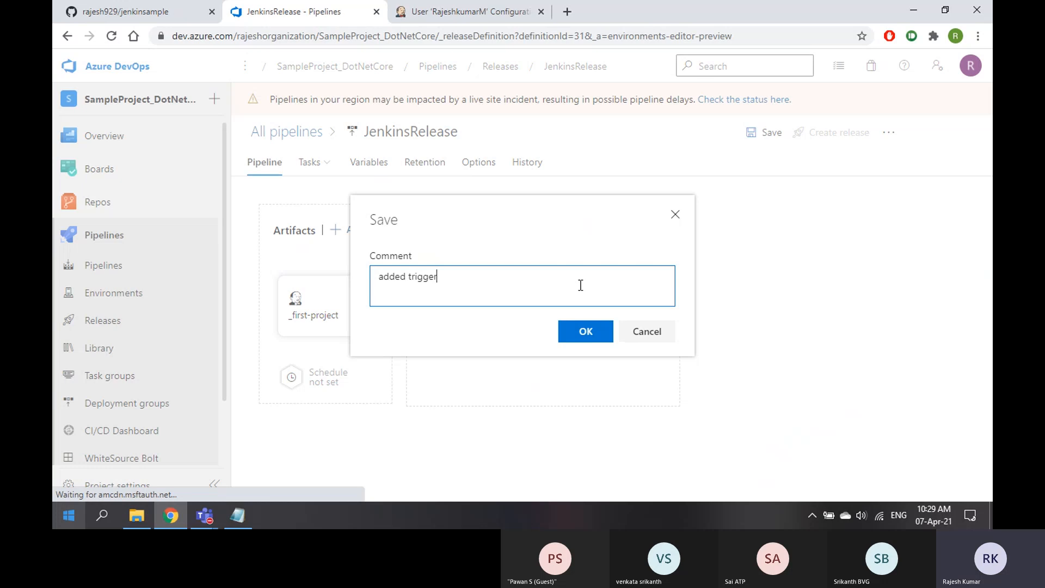
click(583, 333)
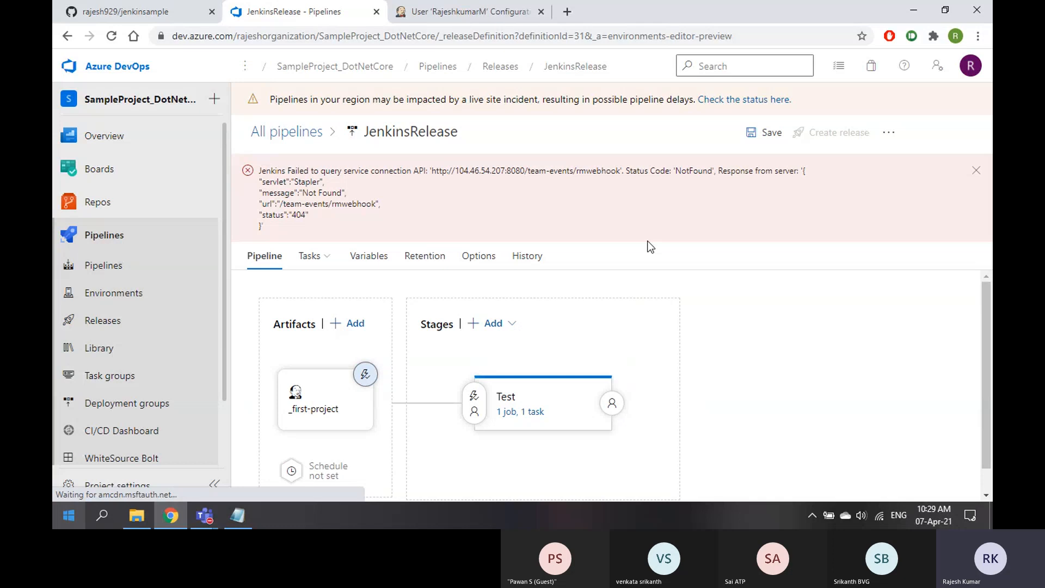
Inspect the _first-project artifact details, then leave the editor for the jenkinsample GitHub repository
click(334, 403)
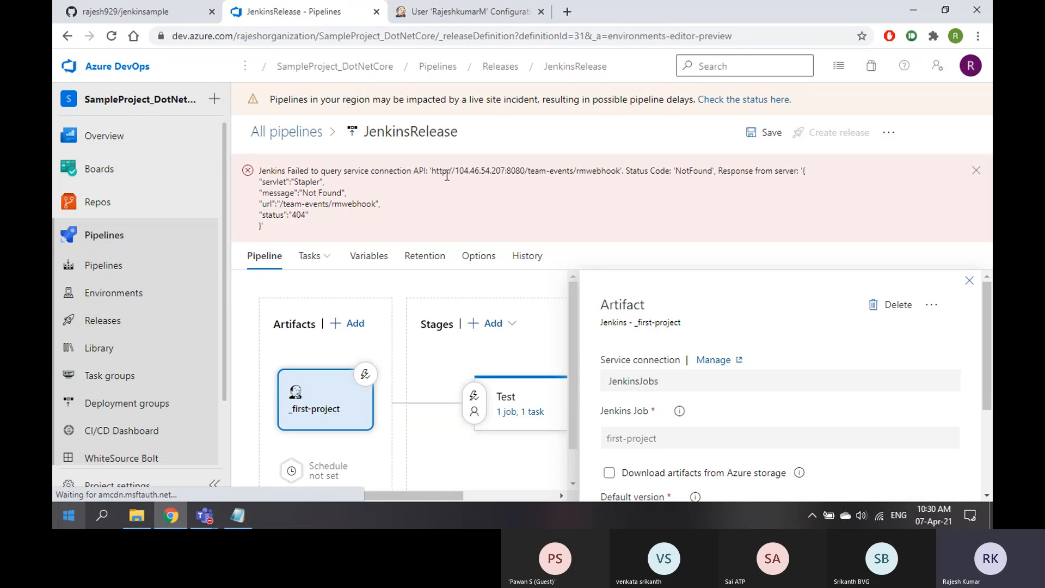
click(976, 176)
scroll(764, 341, down, 1)
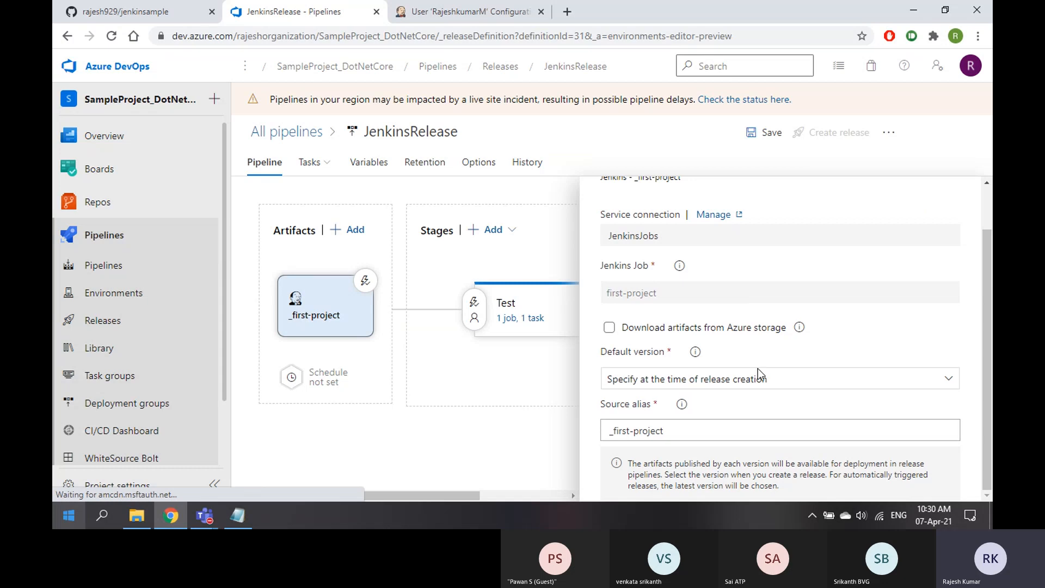
scroll(802, 465, up, 1)
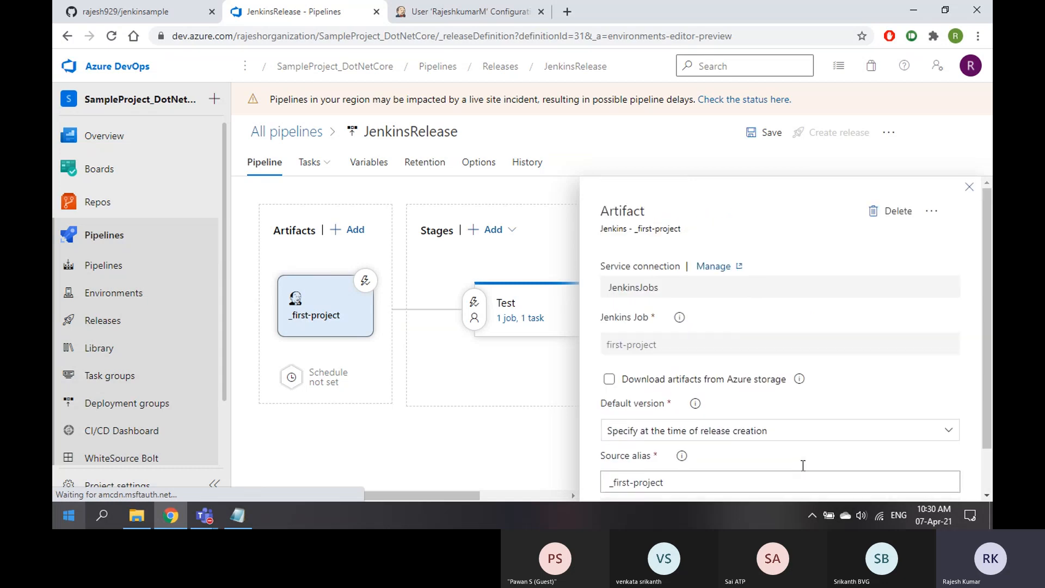
click(970, 190)
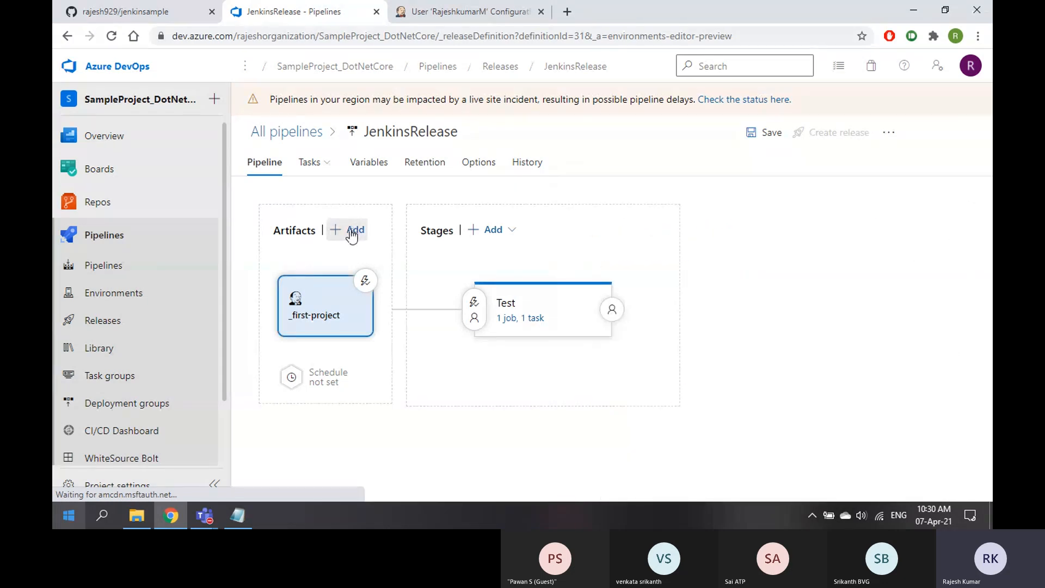
click(289, 131)
click(582, 311)
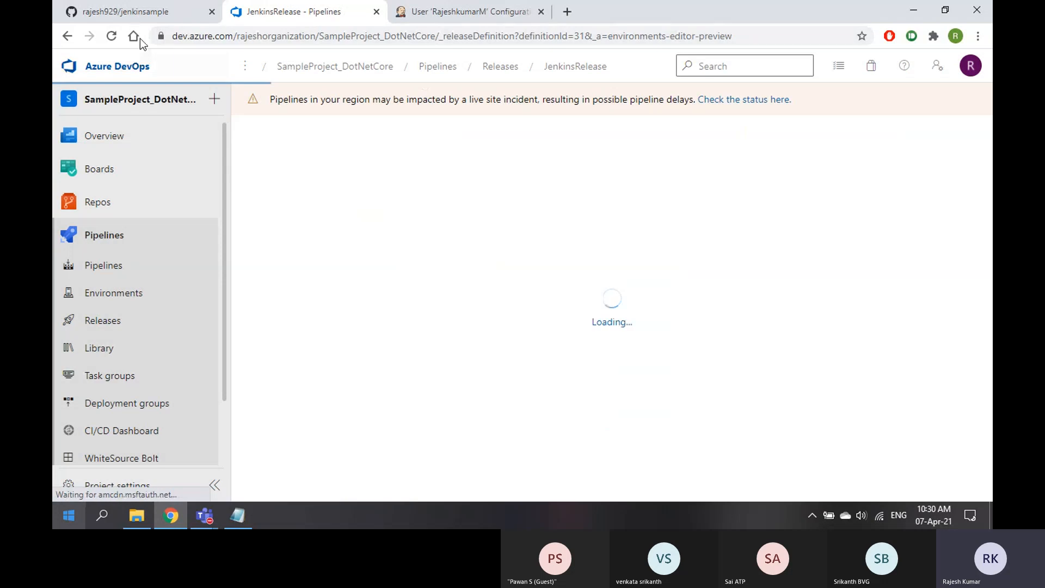
click(164, 15)
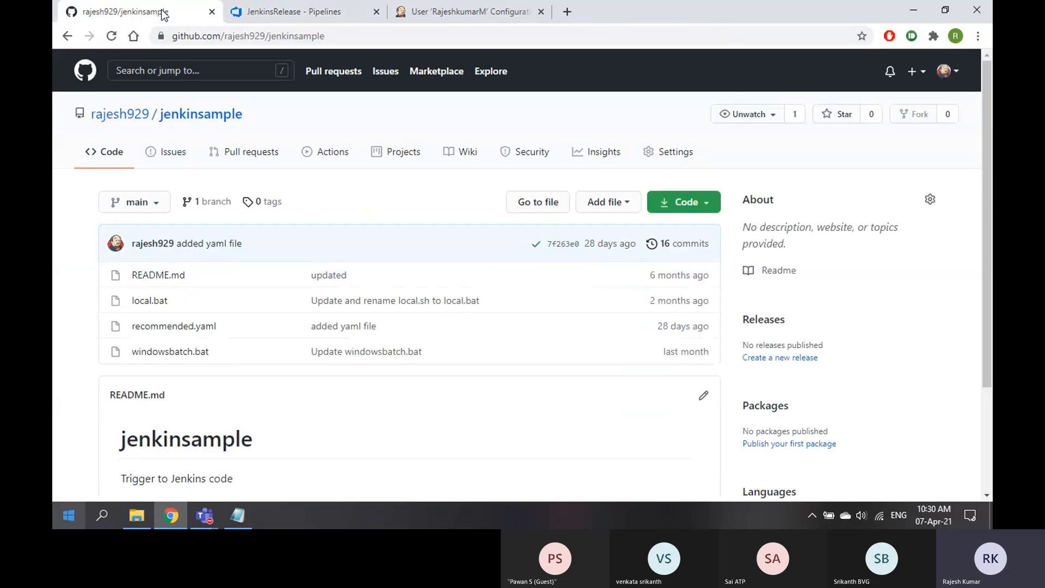
Go from the Jenkins dashboard to first-project's configuration, showing its Build and Post-build Actions sections
click(463, 12)
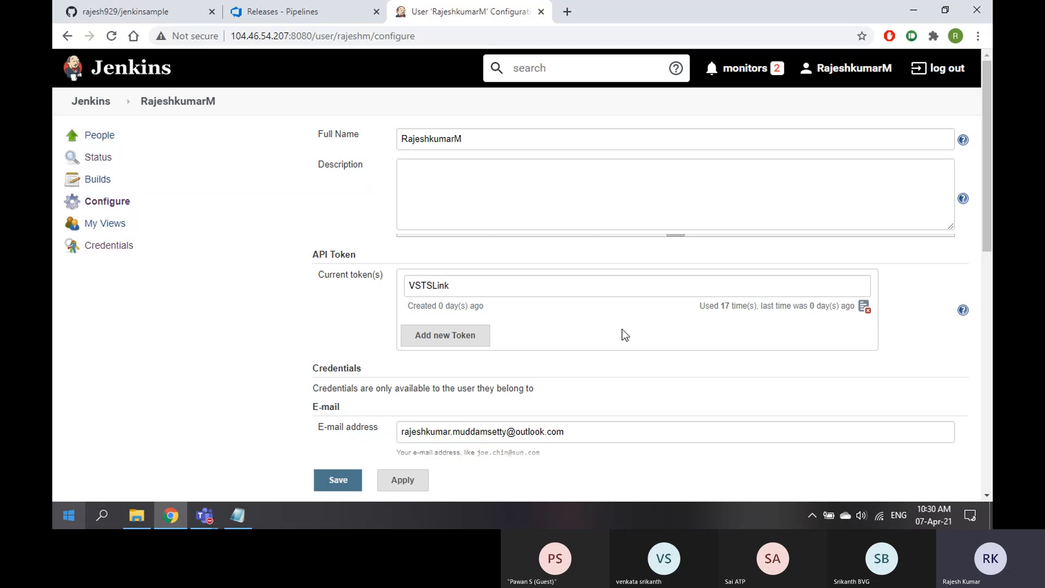
click(100, 102)
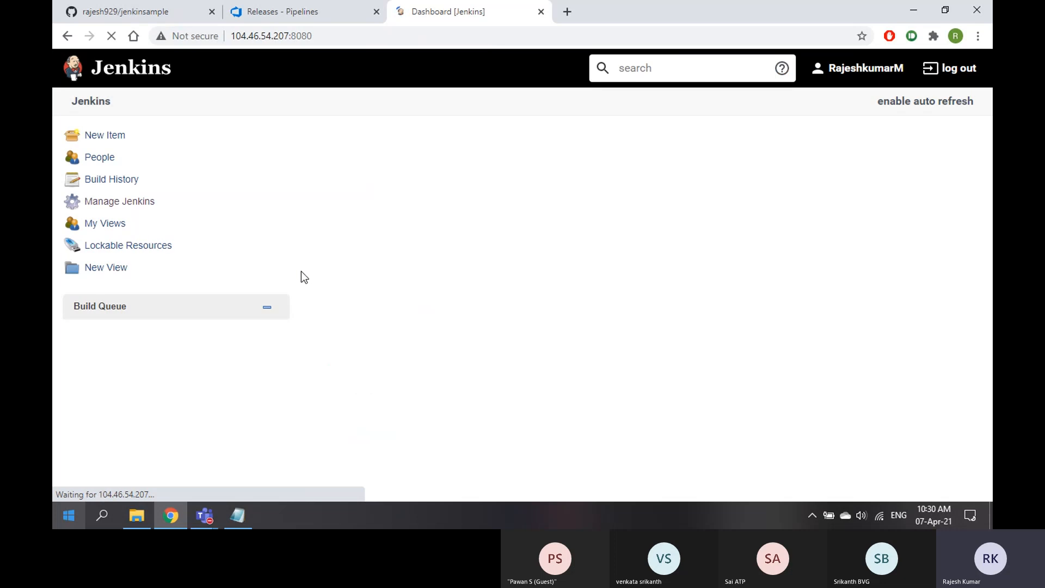
click(450, 199)
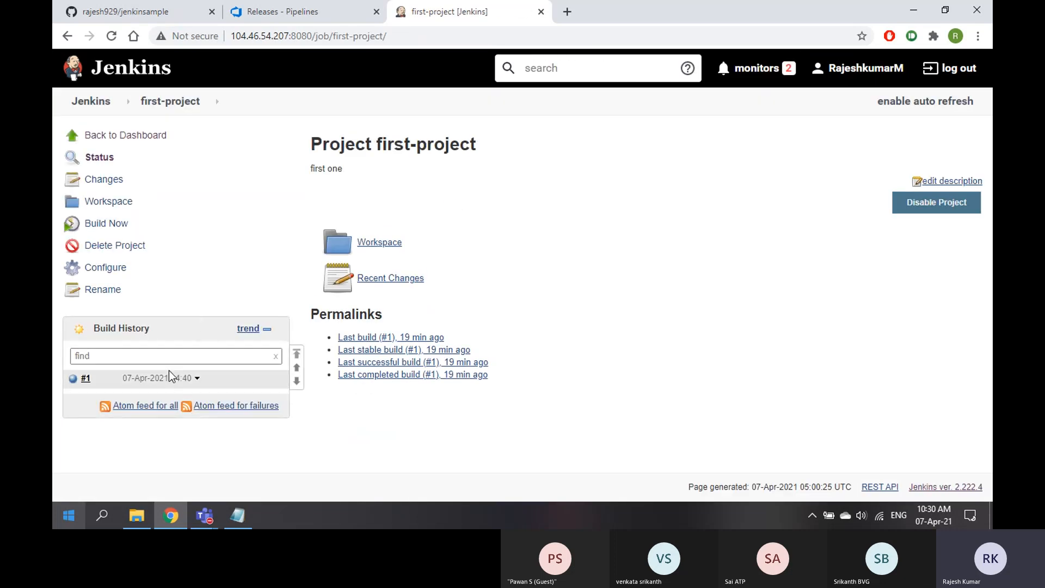
click(103, 271)
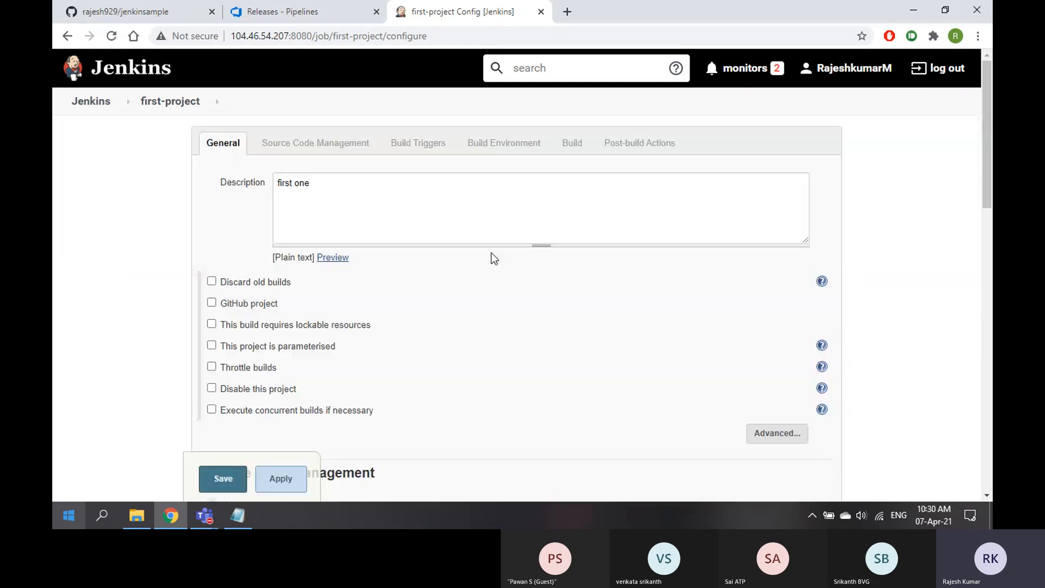
scroll(491, 252, down, 10)
scroll(367, 303, down, 5)
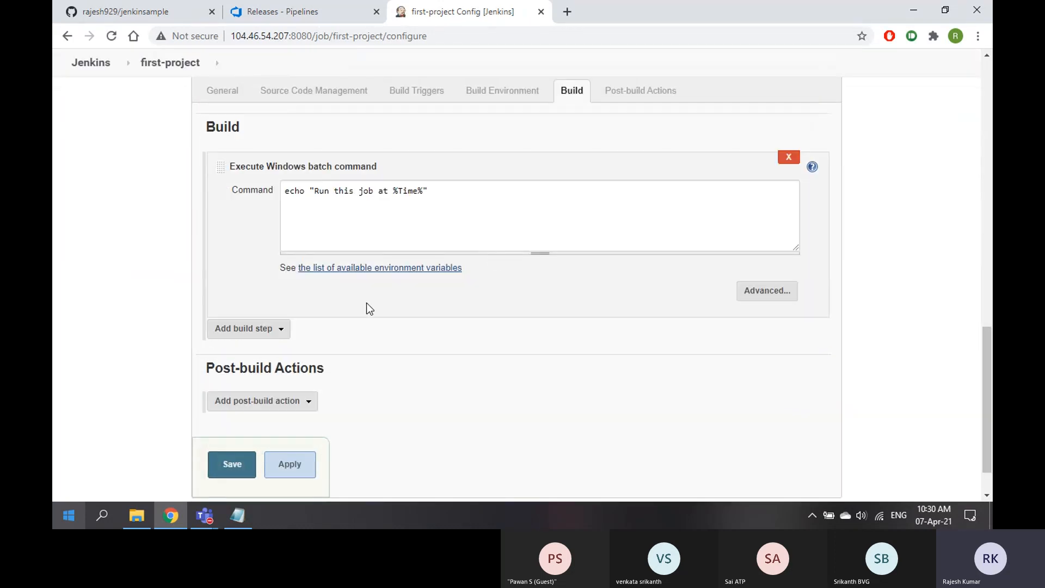
Add a VS Team Services Continuous Deployment post-build action and fill in the organization collection URL
click(297, 348)
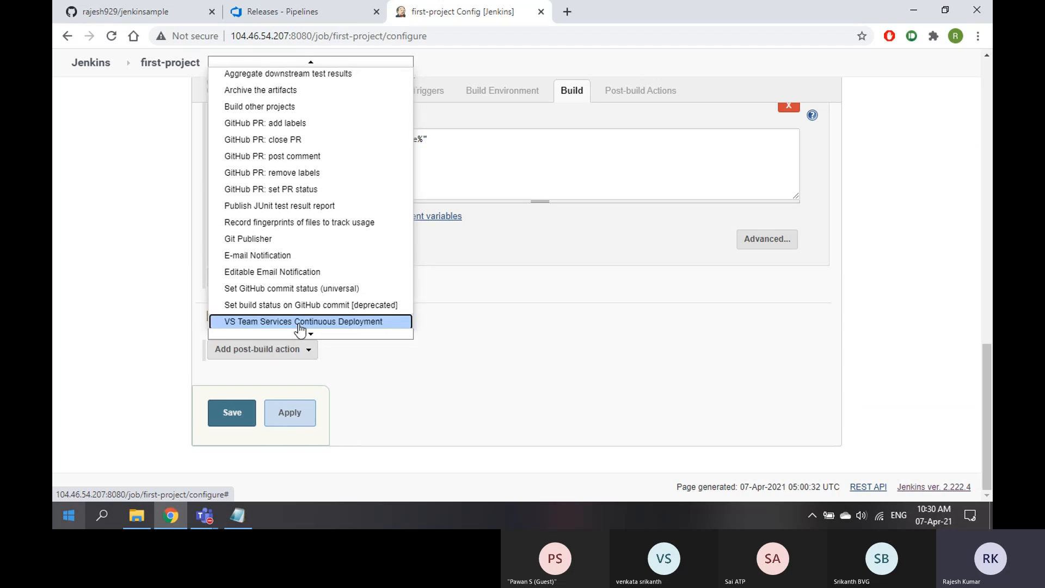
click(299, 323)
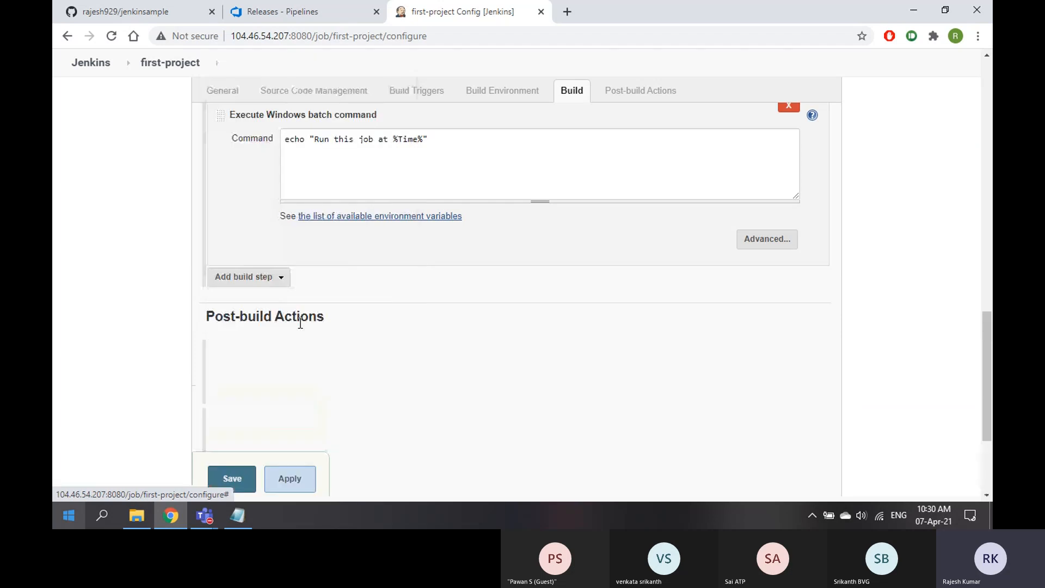
click(277, 14)
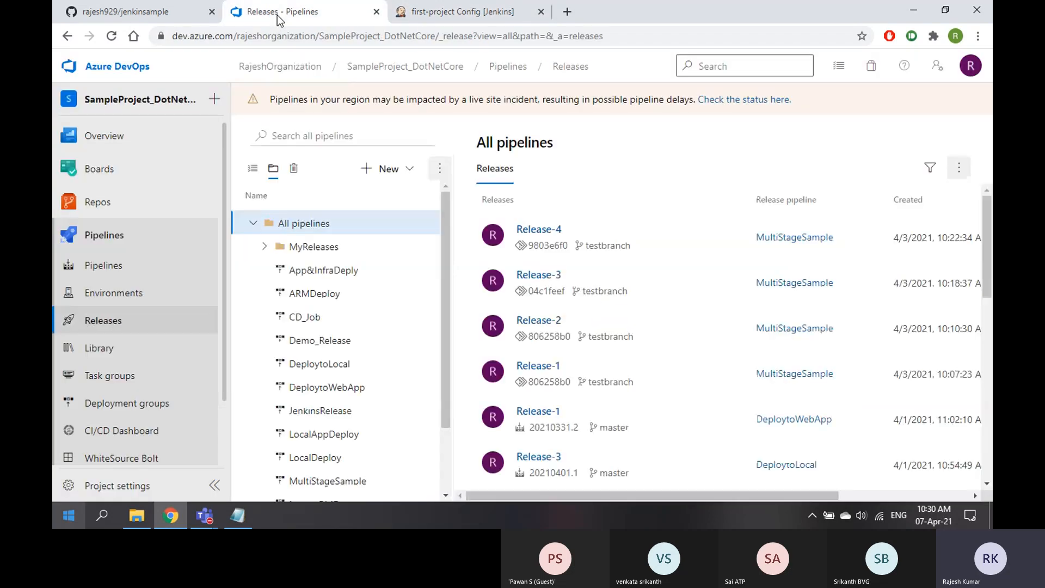
drag(316, 36, 164, 37)
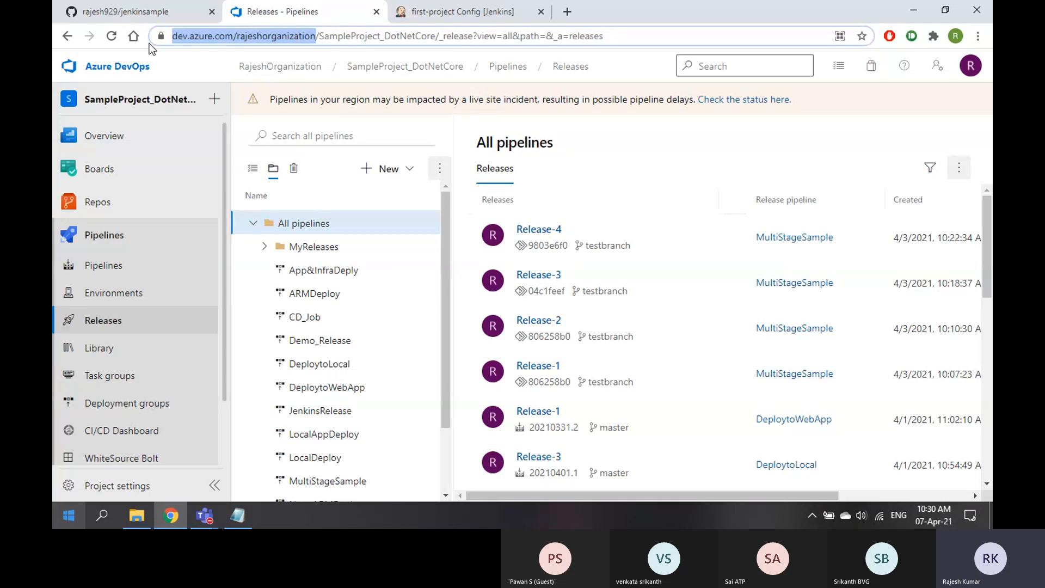
click(520, 6)
click(339, 267)
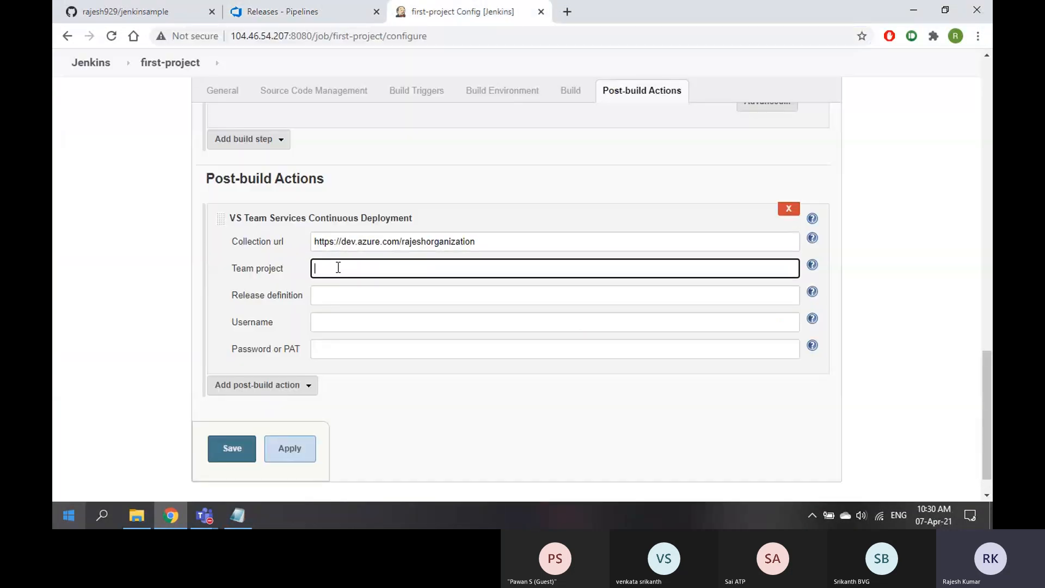
Copy SampleProject_DotNetCore from Azure DevOps into the Team project field
click(310, 16)
double_click(424, 36)
key(ctrl+c)
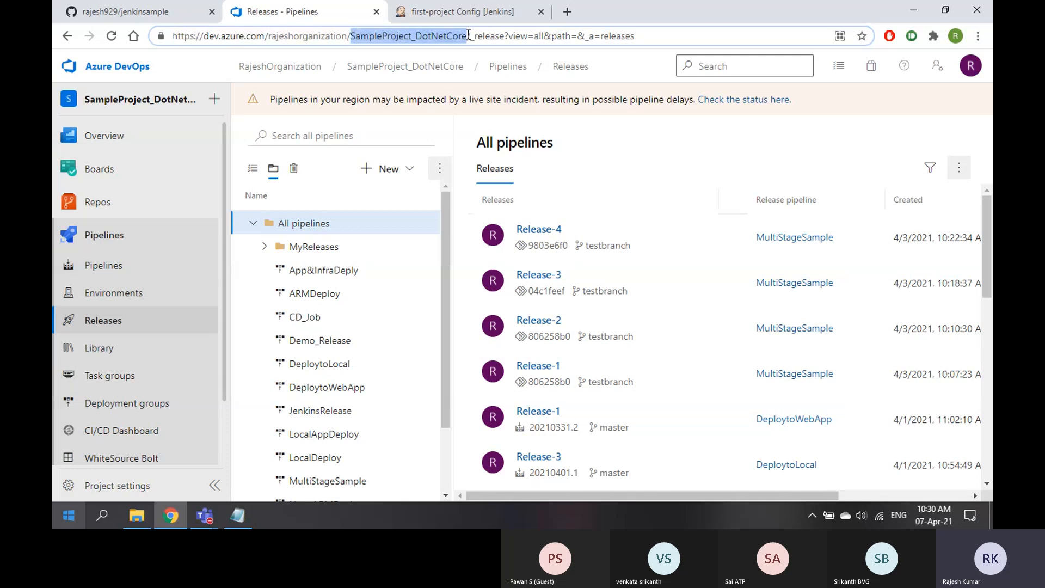
click(474, 11)
click(341, 294)
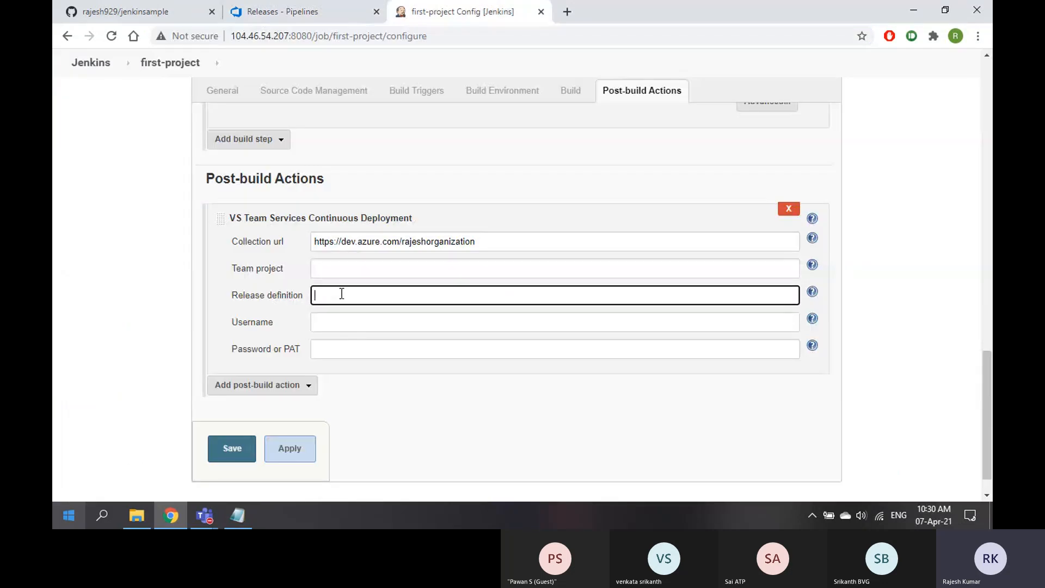
click(342, 269)
key(ctrl+v)
click(331, 295)
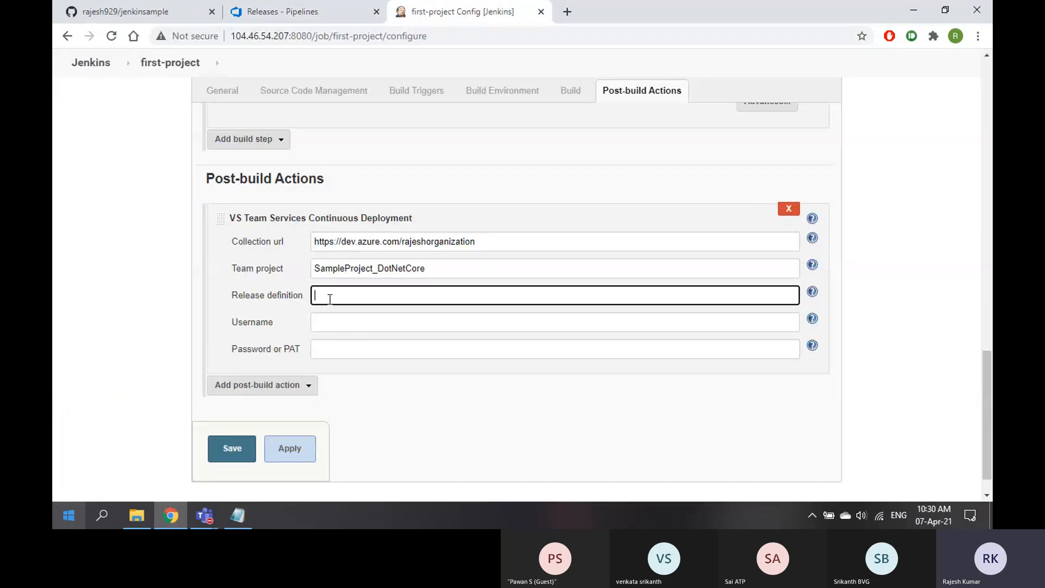
Fill in JenkinsRelease as the release definition
click(313, 15)
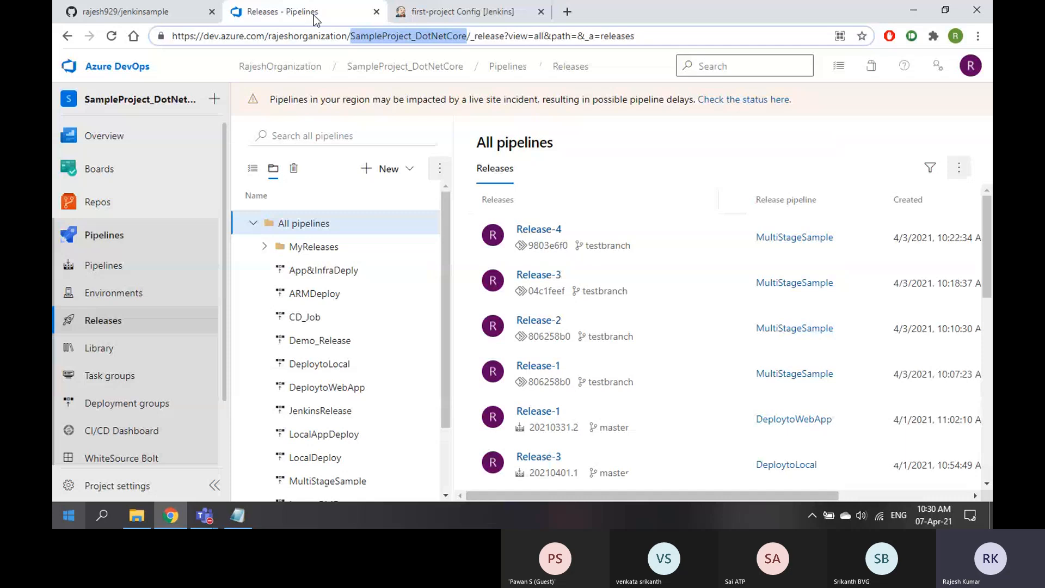
click(321, 412)
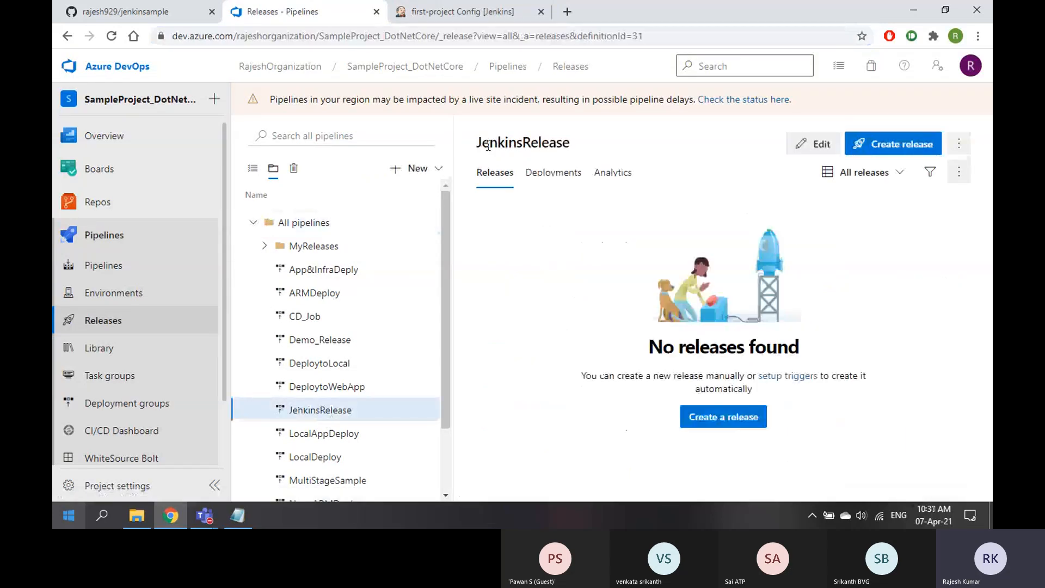
drag(479, 142, 564, 141)
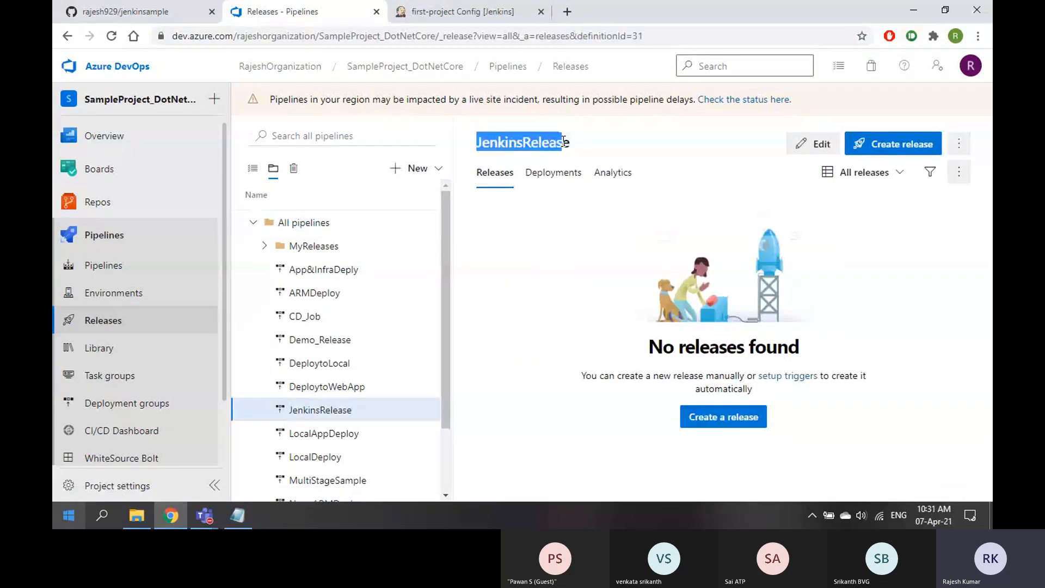
key(ctrl+Tab)
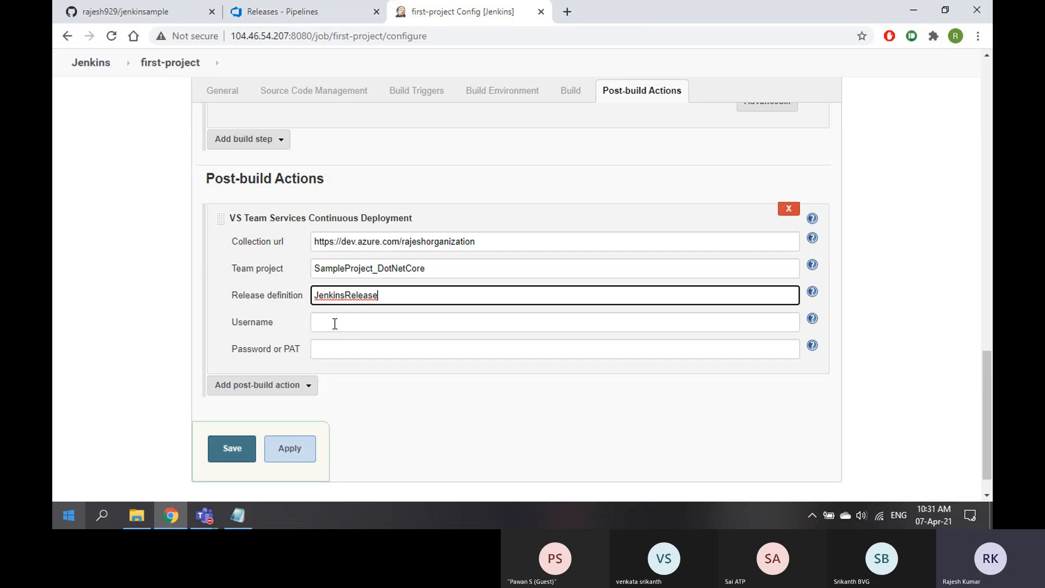
key(ctrl+shift+Tab)
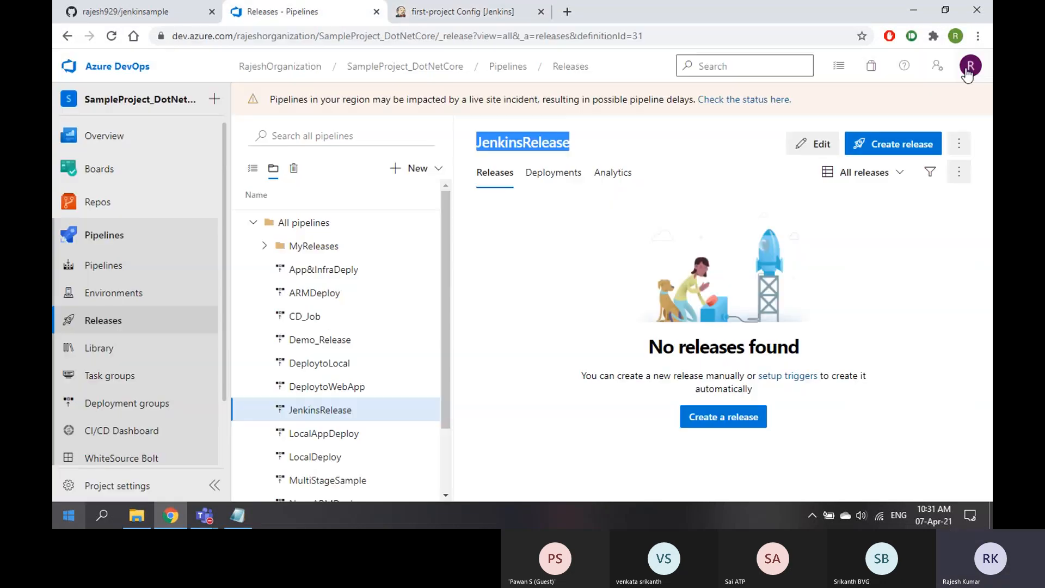
Enter the Azure DevOps account e-mail address as the Username
click(969, 67)
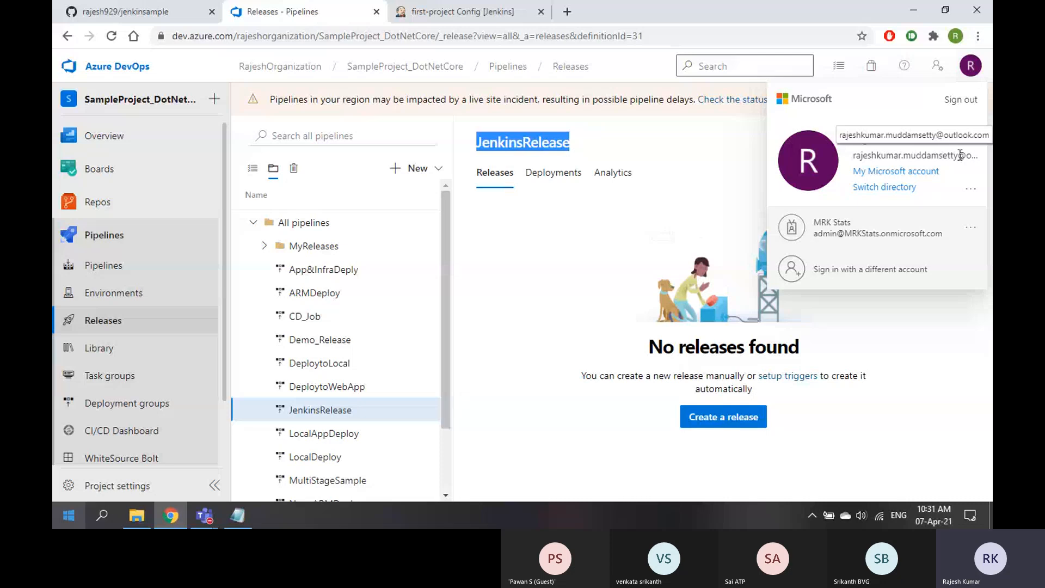
key(ctrl+Tab)
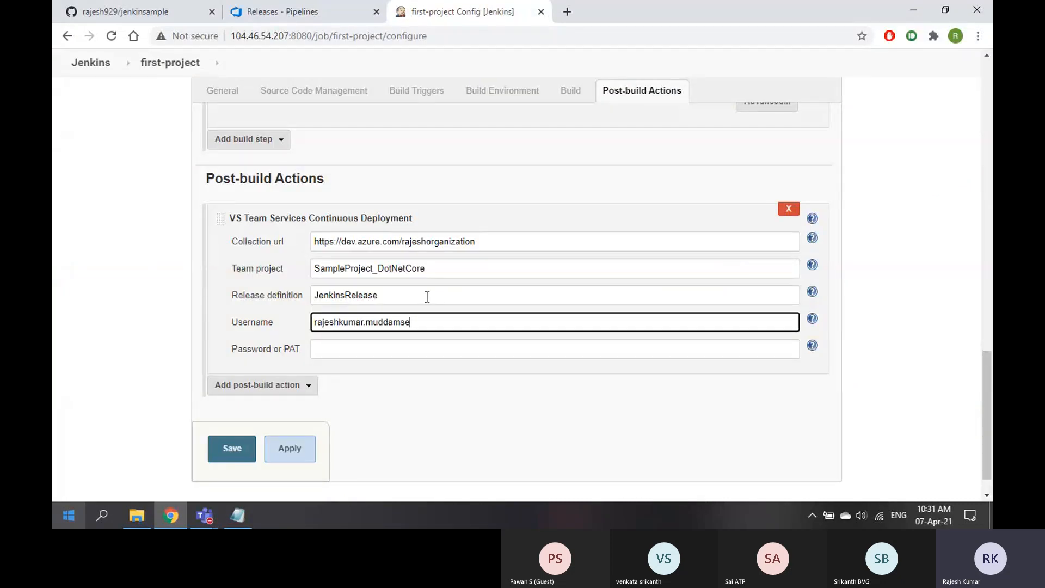
click(379, 349)
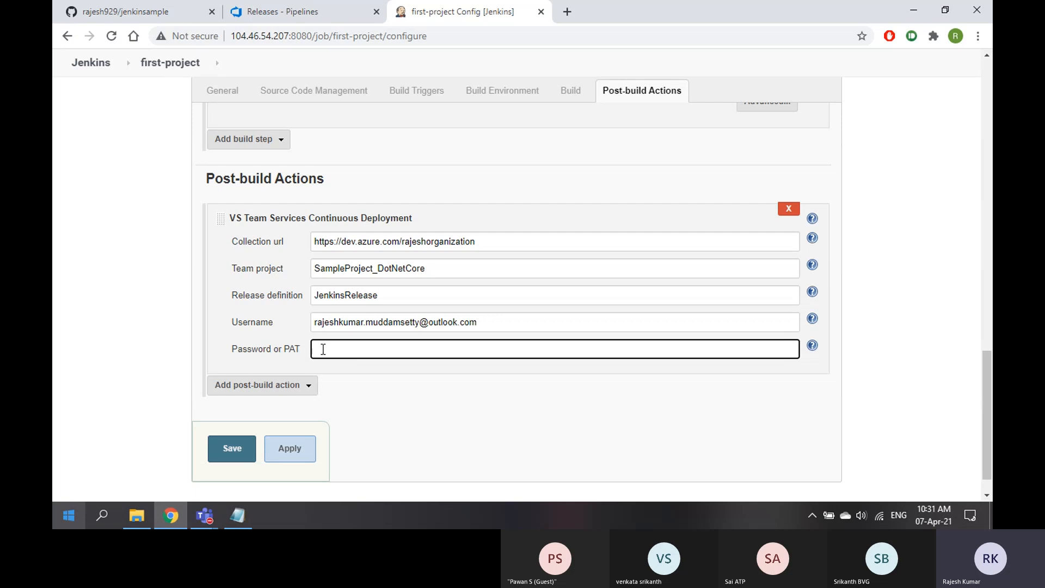
Open the Azure DevOps user settings menu to reach personal access tokens
click(319, 13)
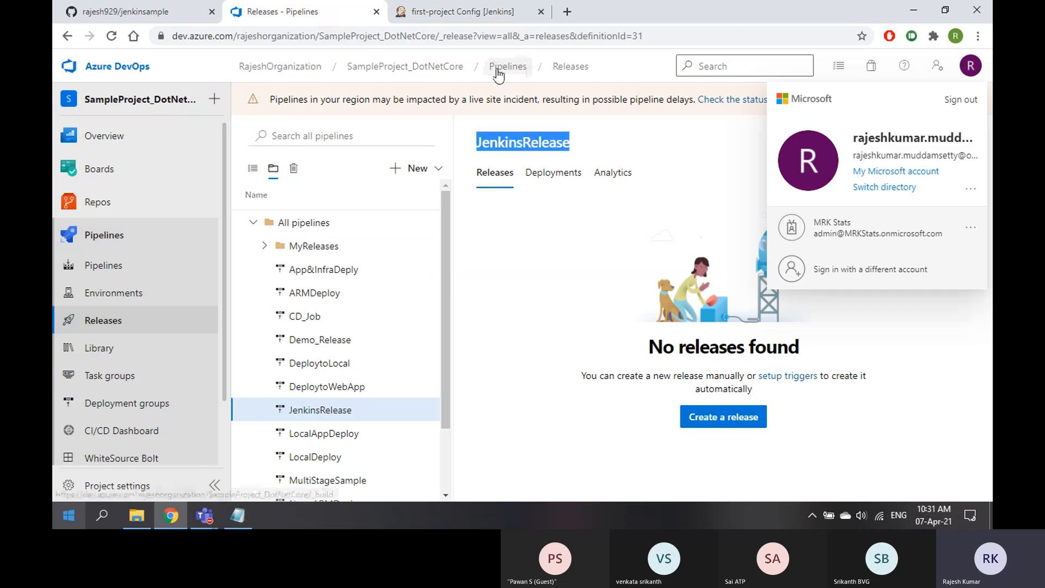
click(937, 67)
click(818, 116)
click(938, 67)
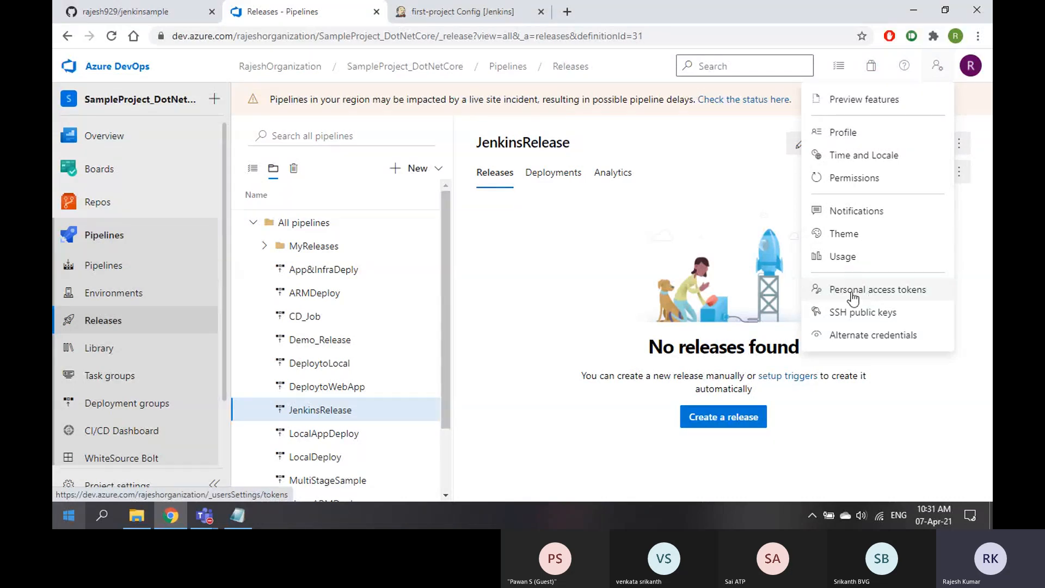
click(463, 11)
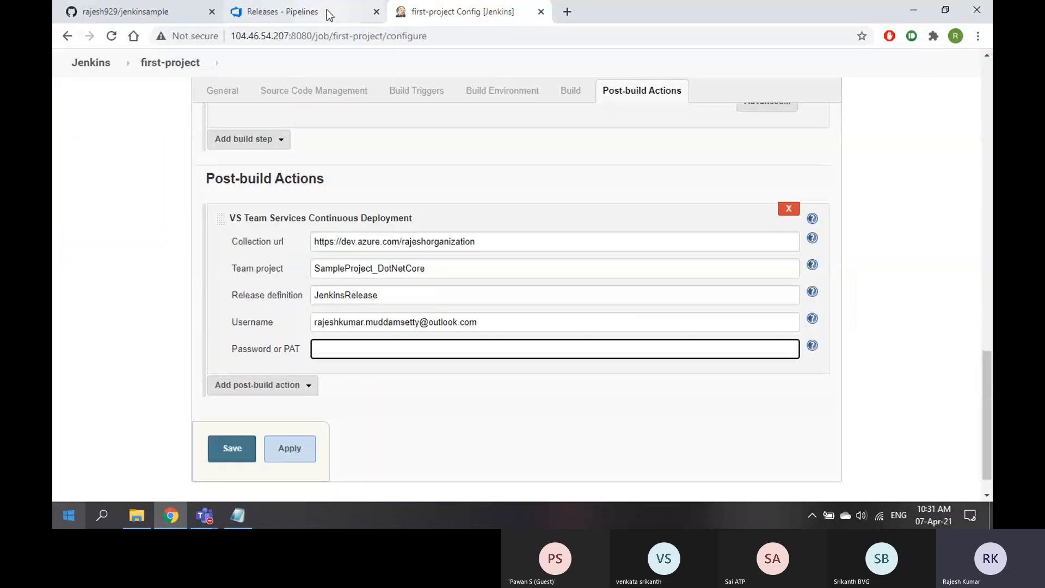
click(294, 12)
click(936, 70)
Start a new personal access token named JenkinsLink
click(860, 293)
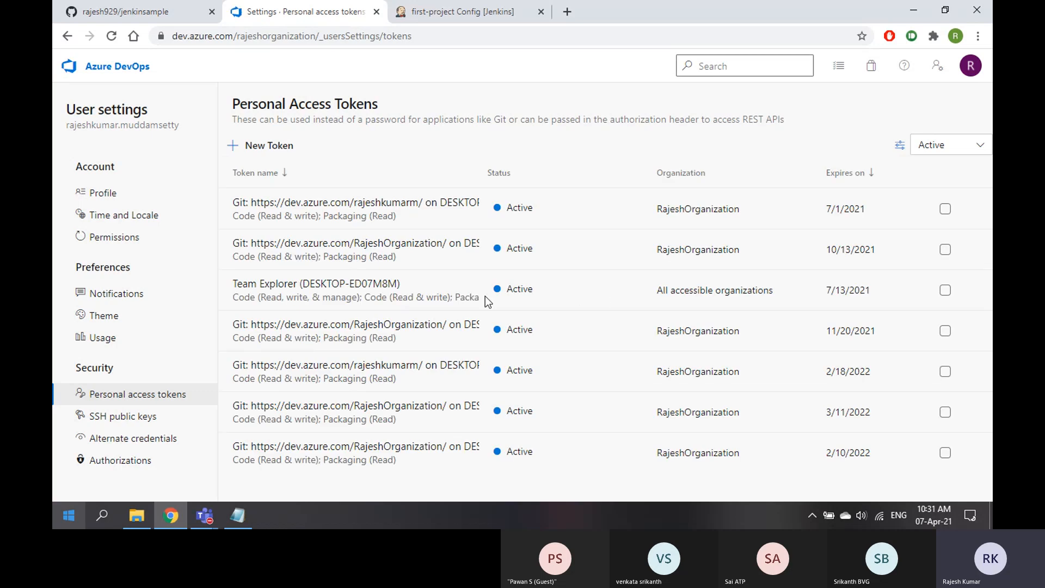
click(272, 146)
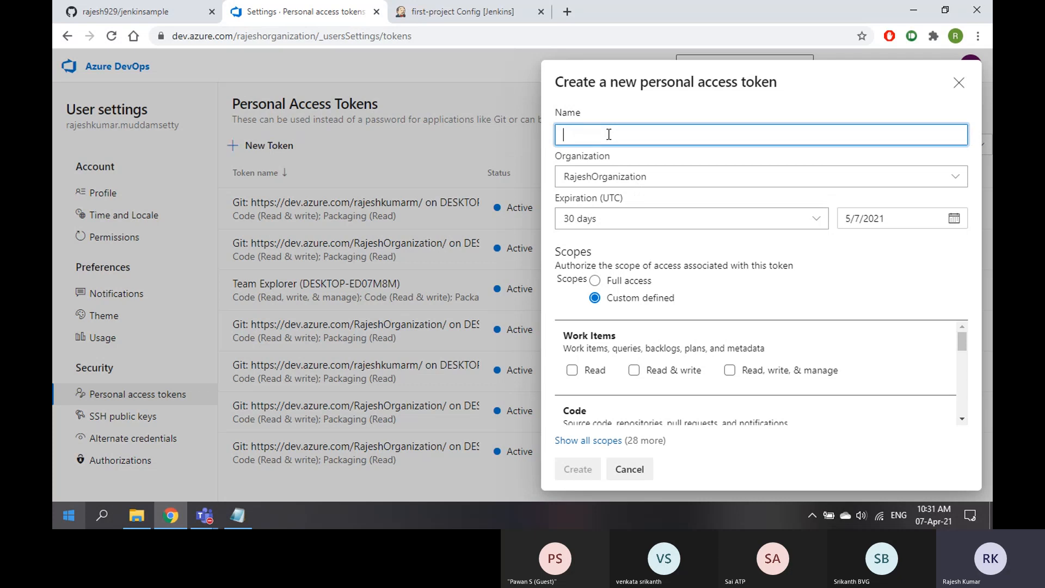
text(Jenkin)
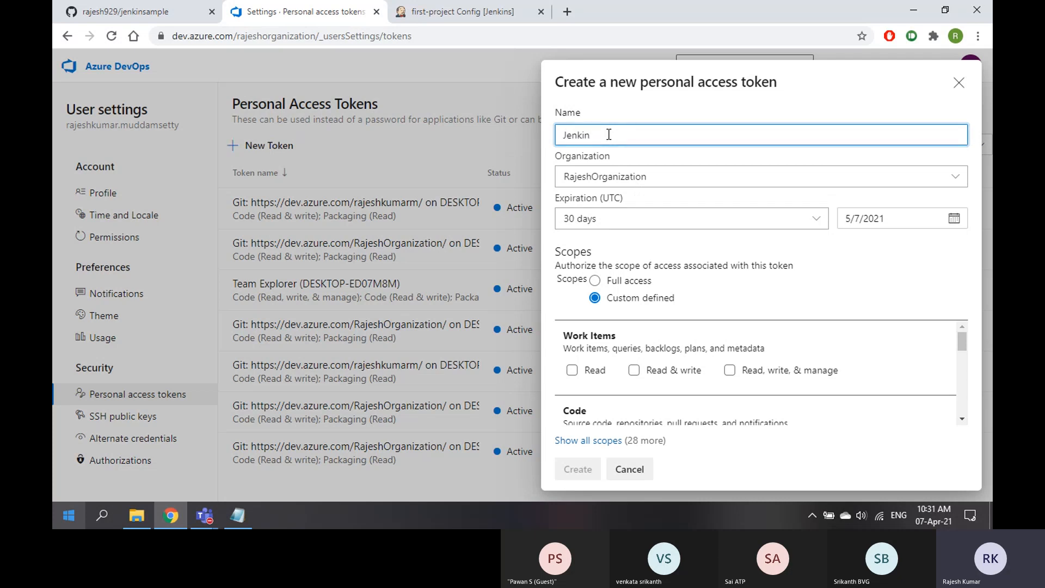
text(sLink)
click(670, 112)
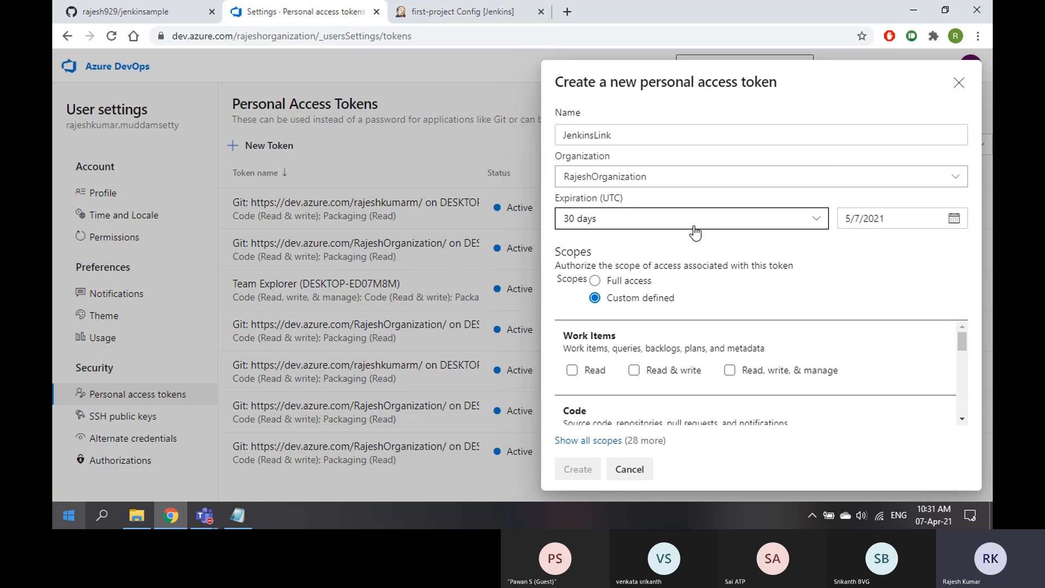
Give the JenkinsLink token a 30-day expiration and full access, and create it
click(812, 220)
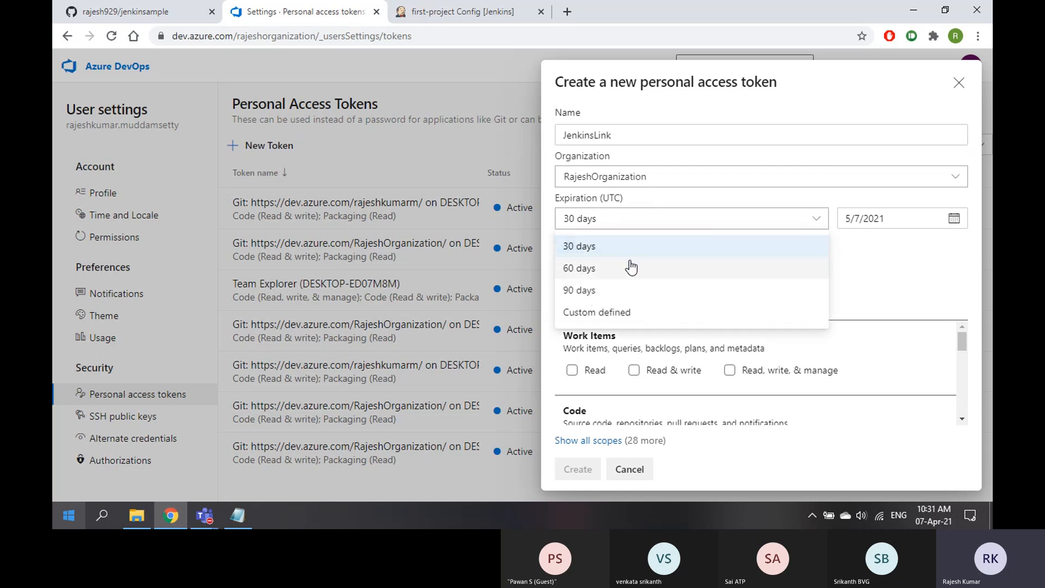
click(598, 311)
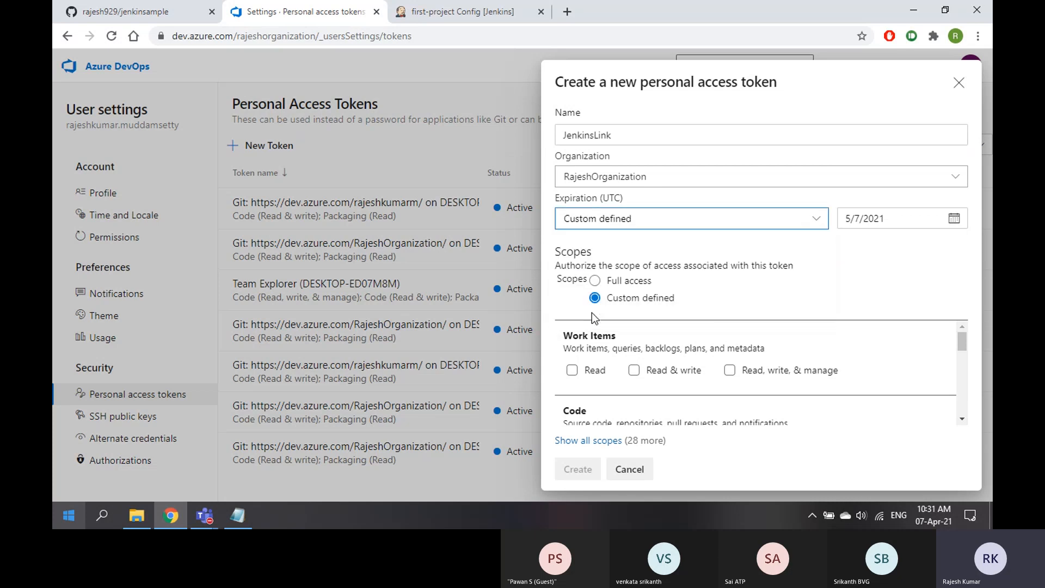
click(957, 220)
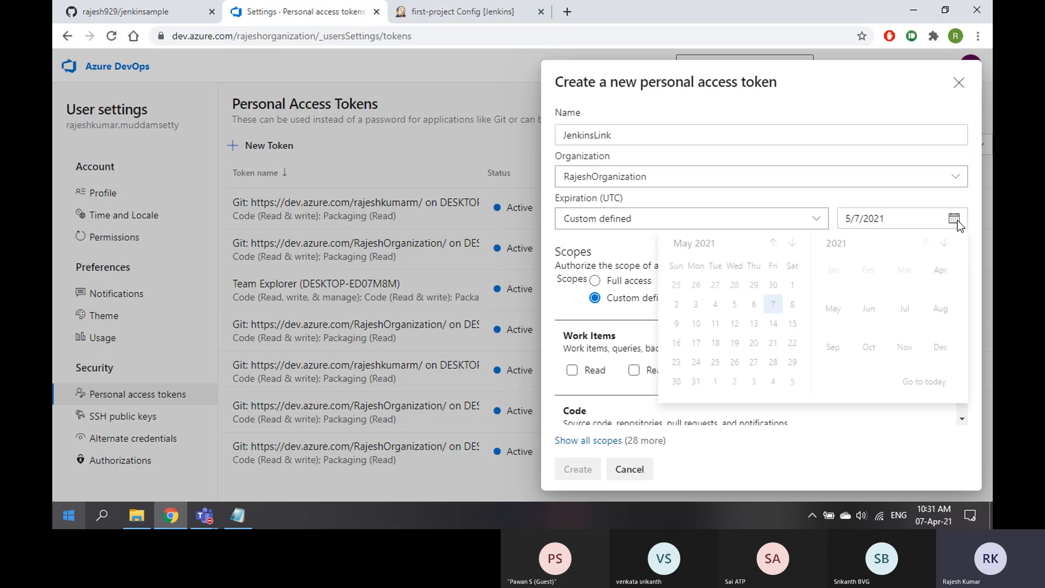
click(946, 247)
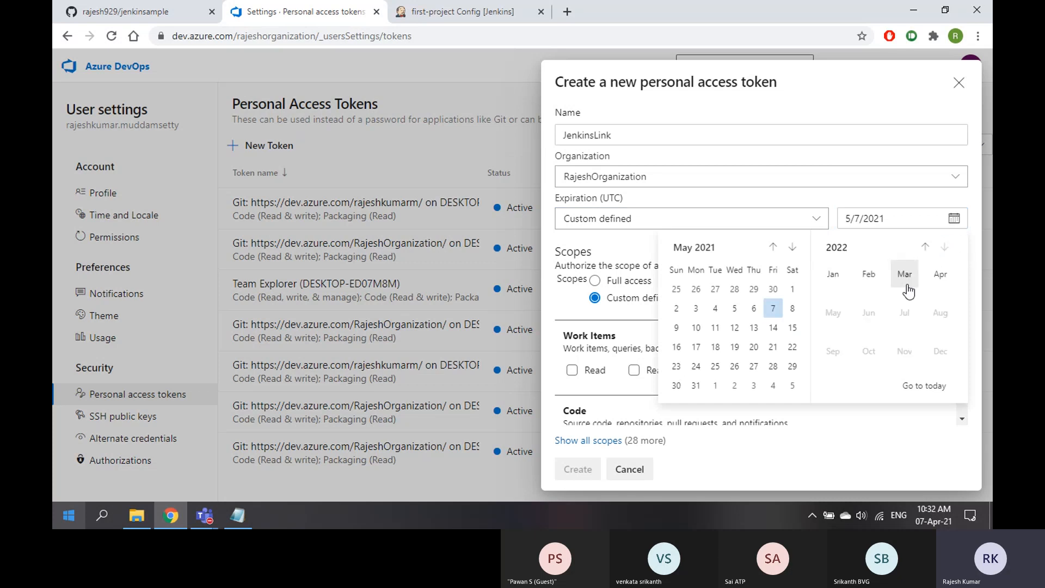
click(940, 275)
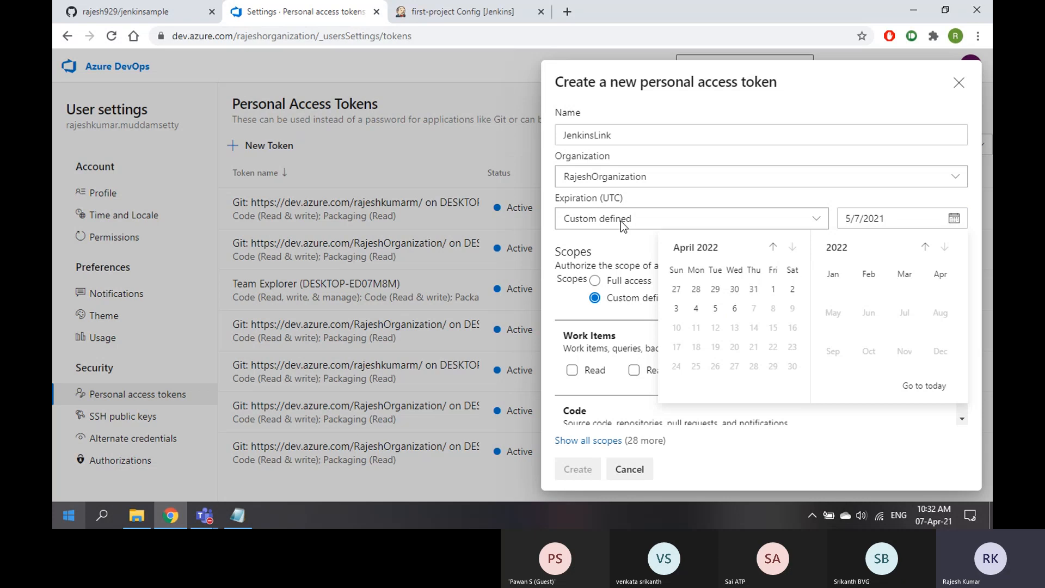
click(769, 214)
click(702, 226)
click(593, 244)
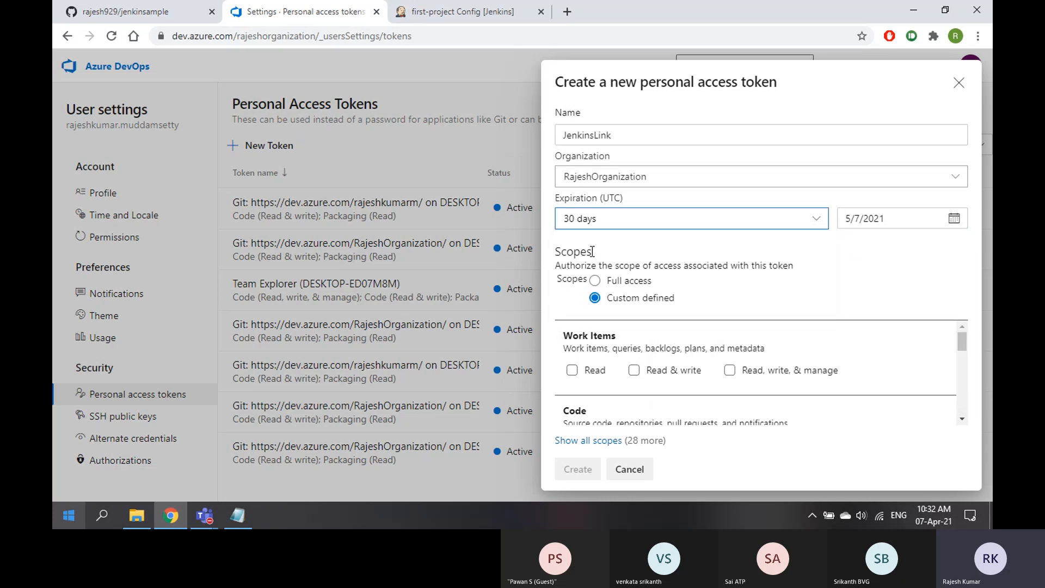
scroll(656, 359, down, 5)
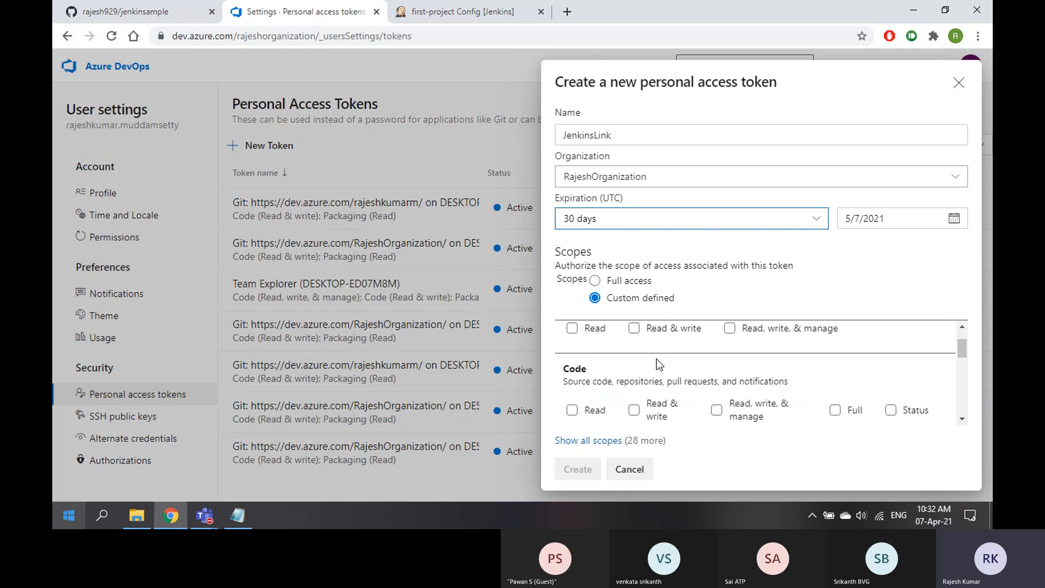
scroll(657, 362, up, 5)
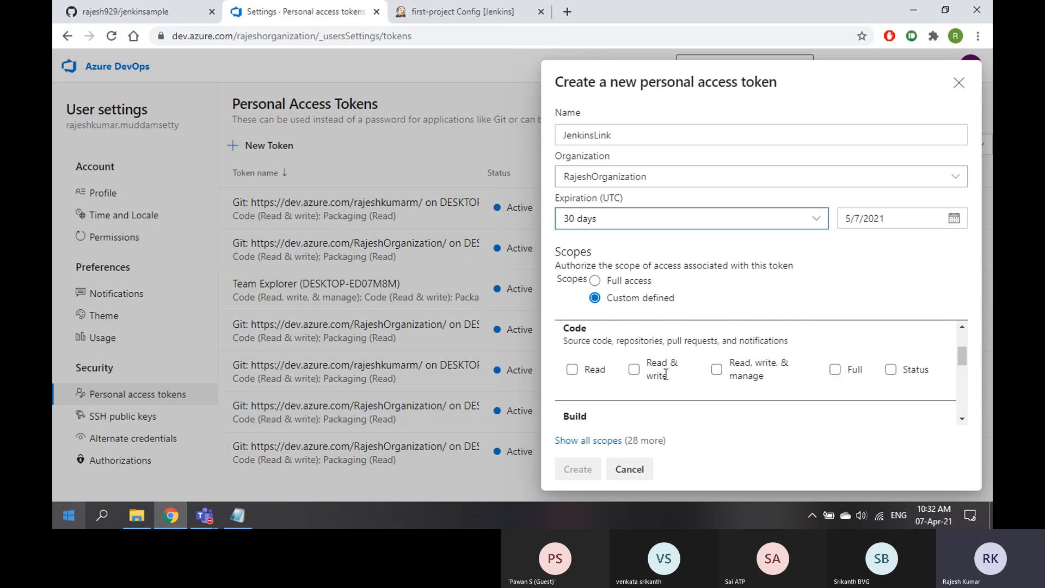
click(634, 290)
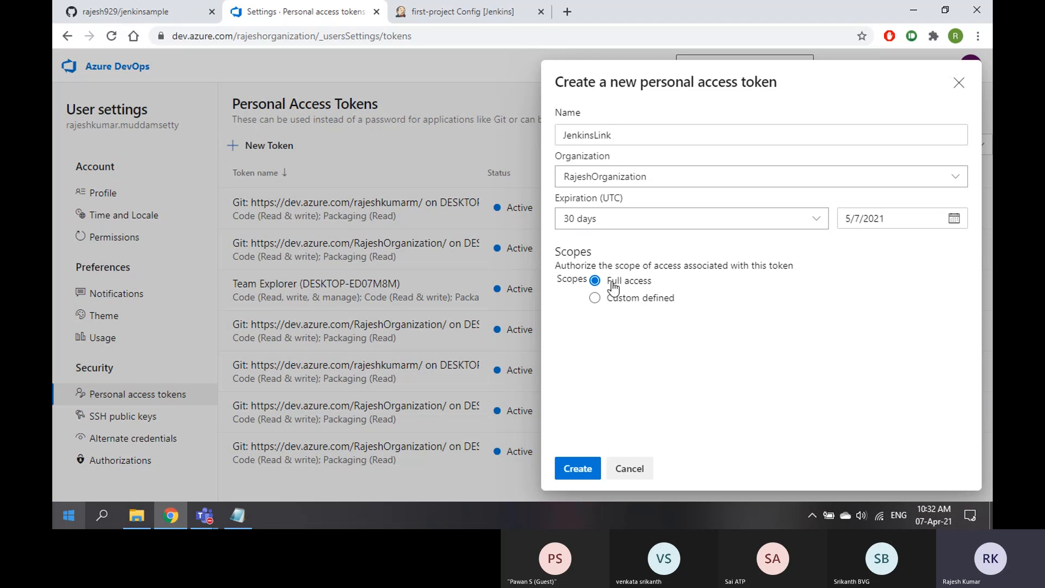
click(578, 470)
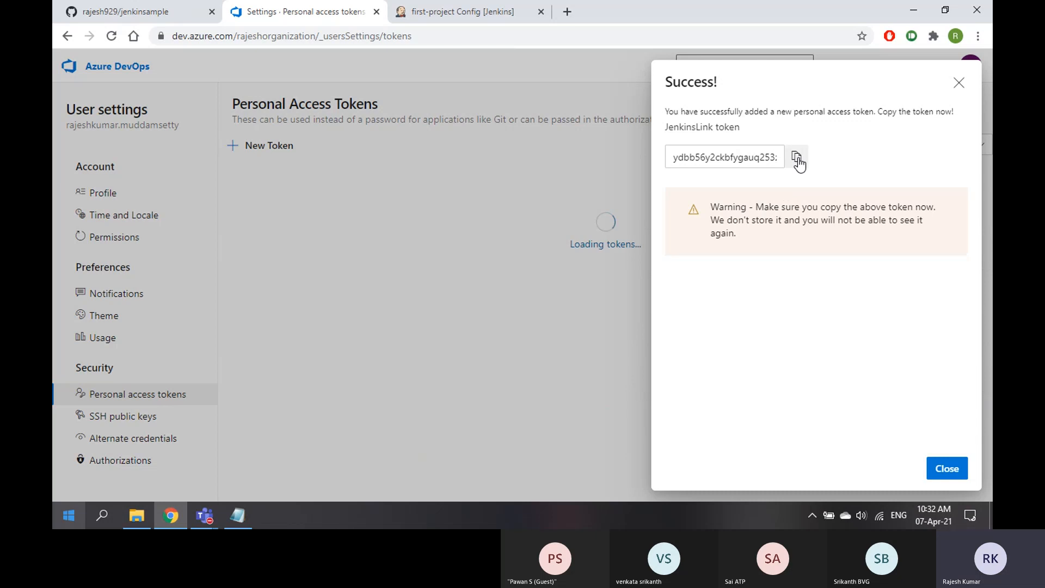
Copy the new token and keep it in the Notepad notes
click(798, 158)
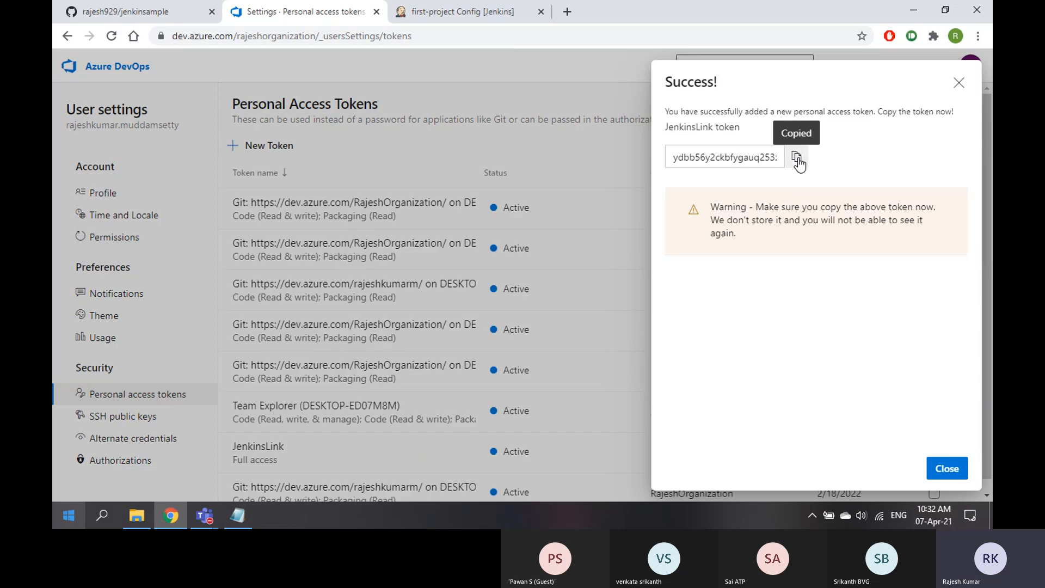
click(234, 526)
key(Return)
key(Return)
key(Return)
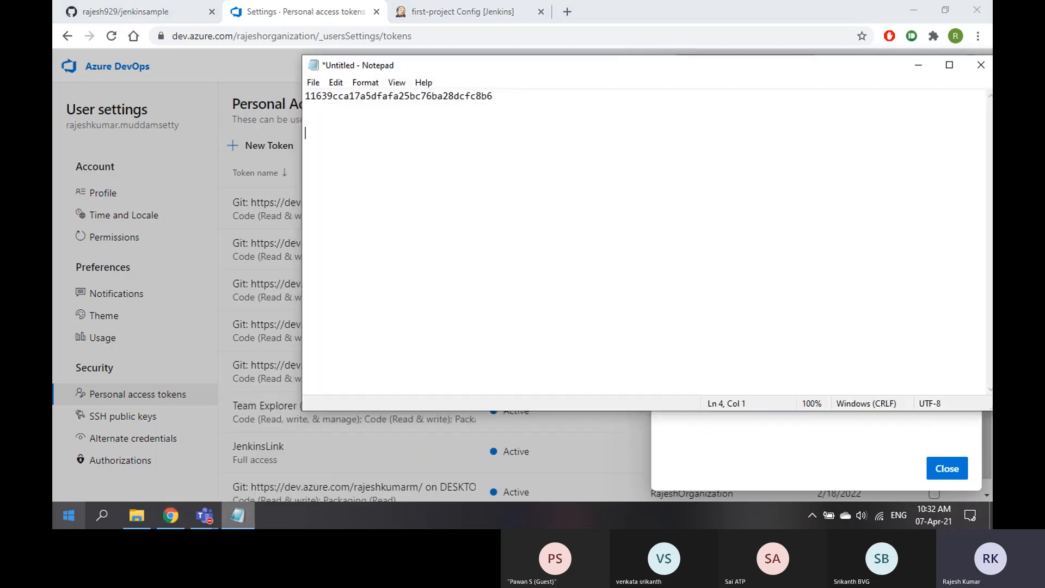
key(ctrl+v)
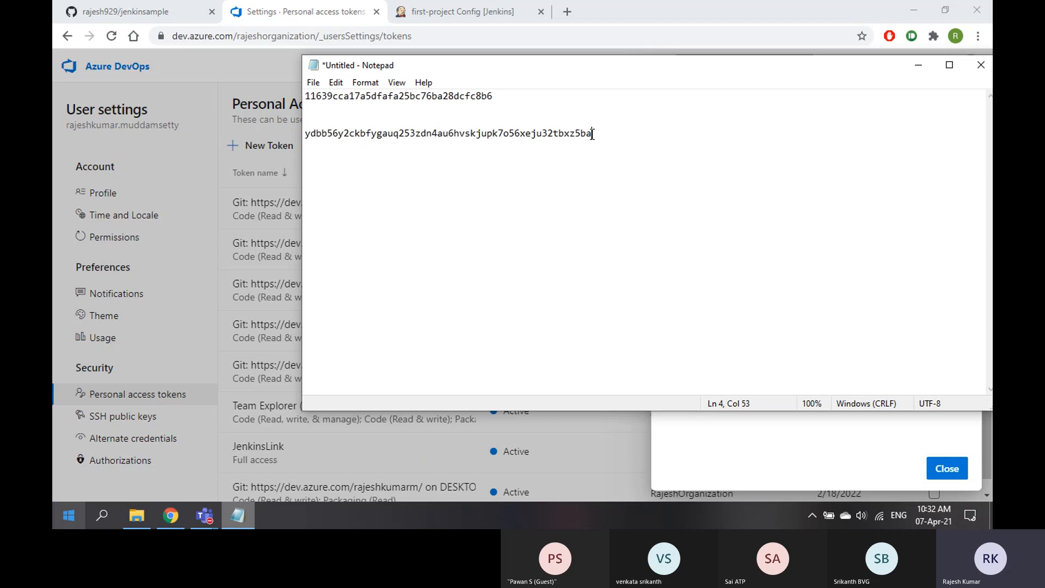
drag(592, 135, 300, 136)
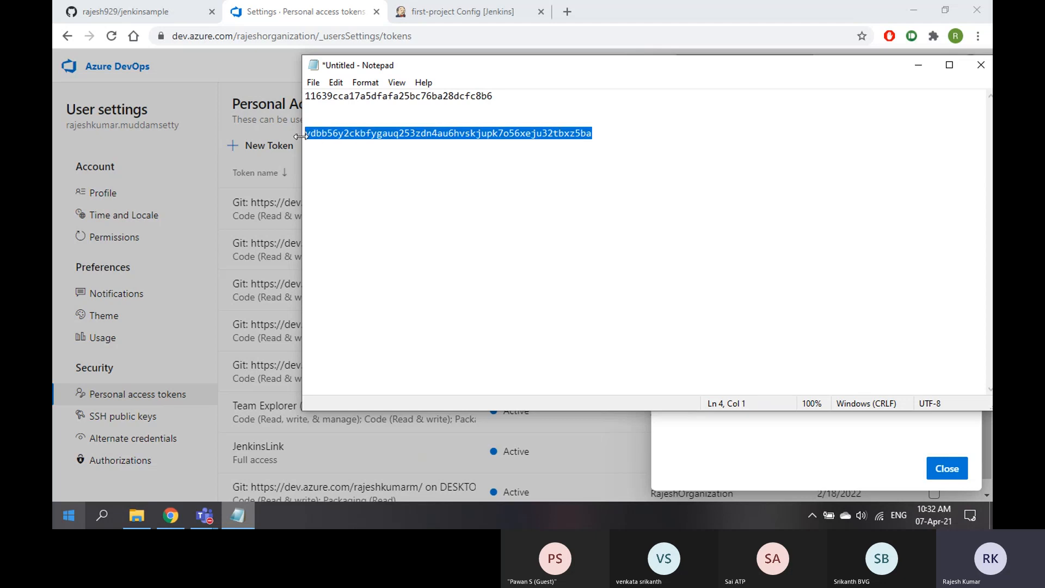
Put the token in Jenkins's Password or PAT field, then apply and save the job
click(468, 14)
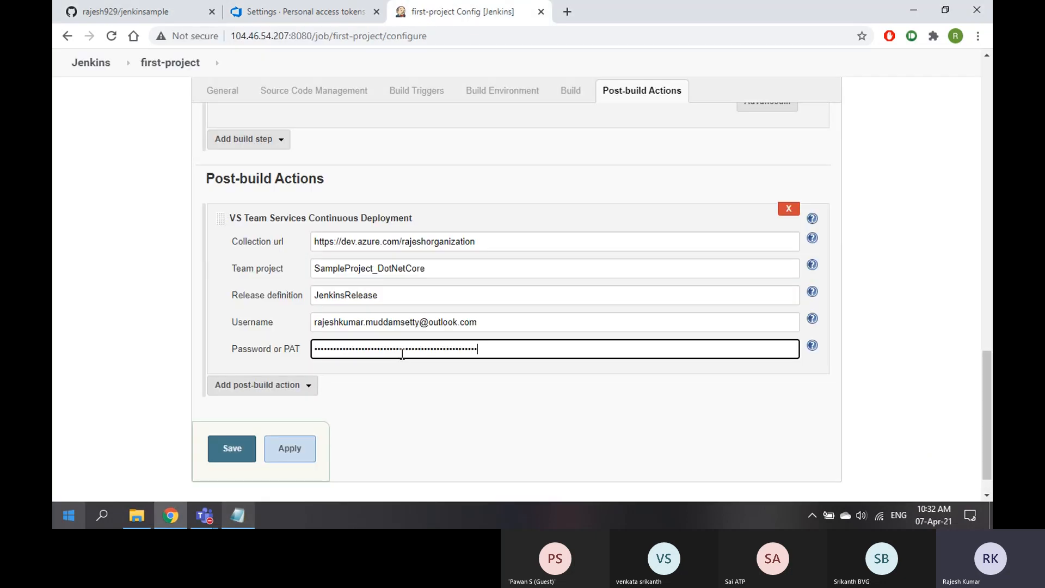
click(283, 452)
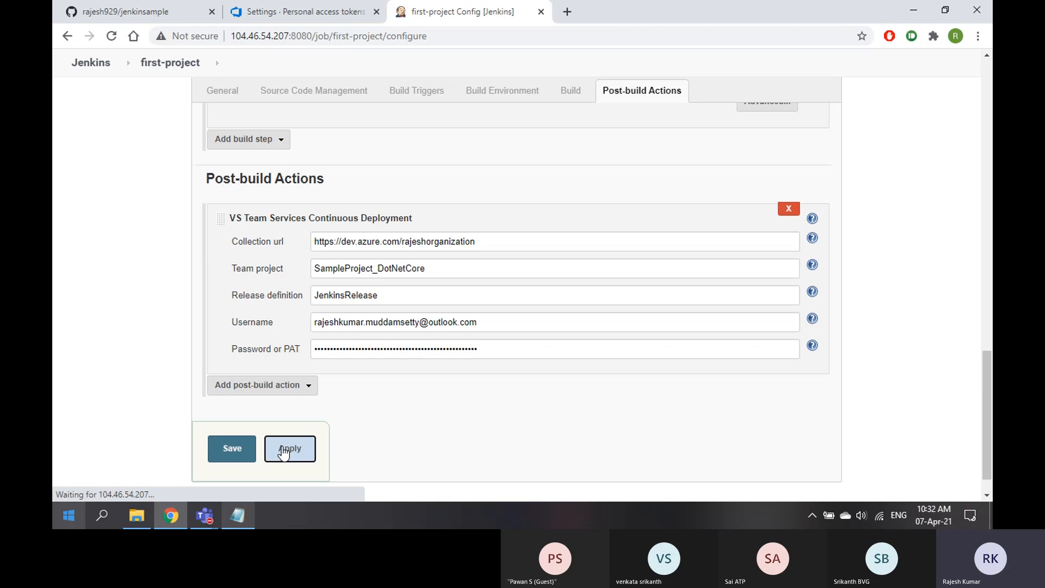
click(220, 451)
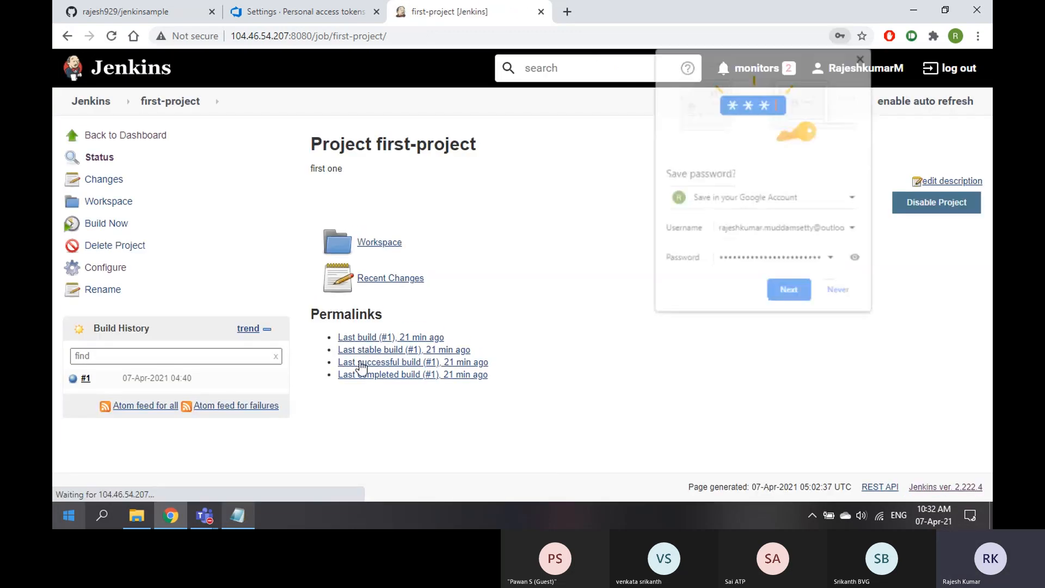
click(860, 59)
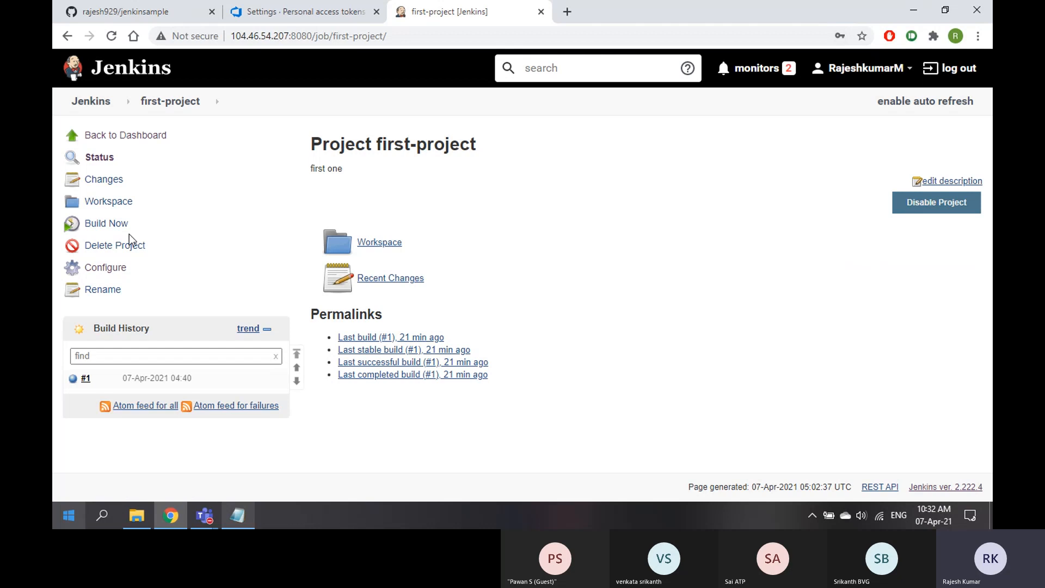
click(291, 12)
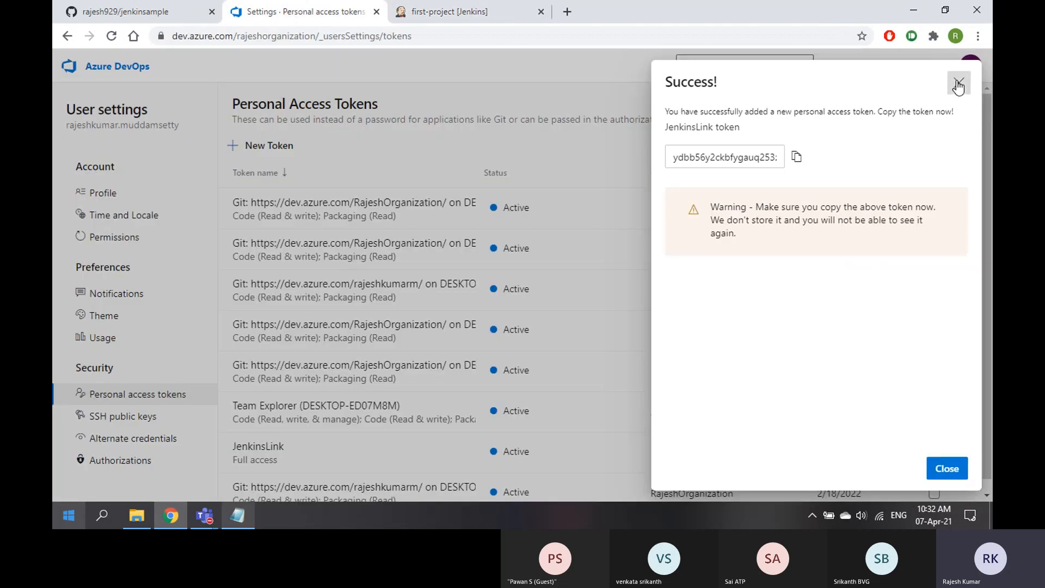
Dismiss the token success message and open SampleProject_DotNetCore's release pipelines
click(957, 83)
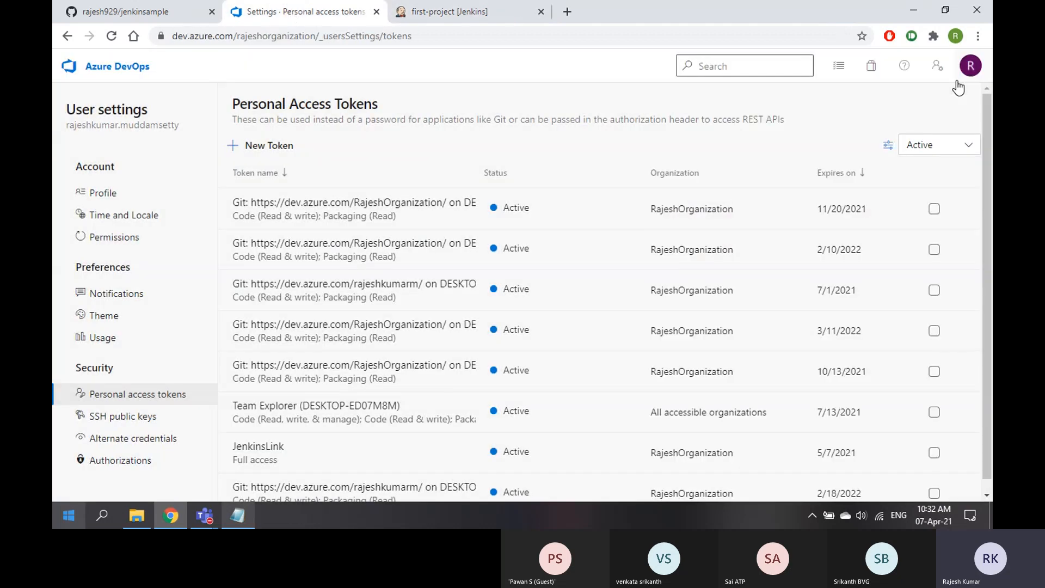
click(131, 71)
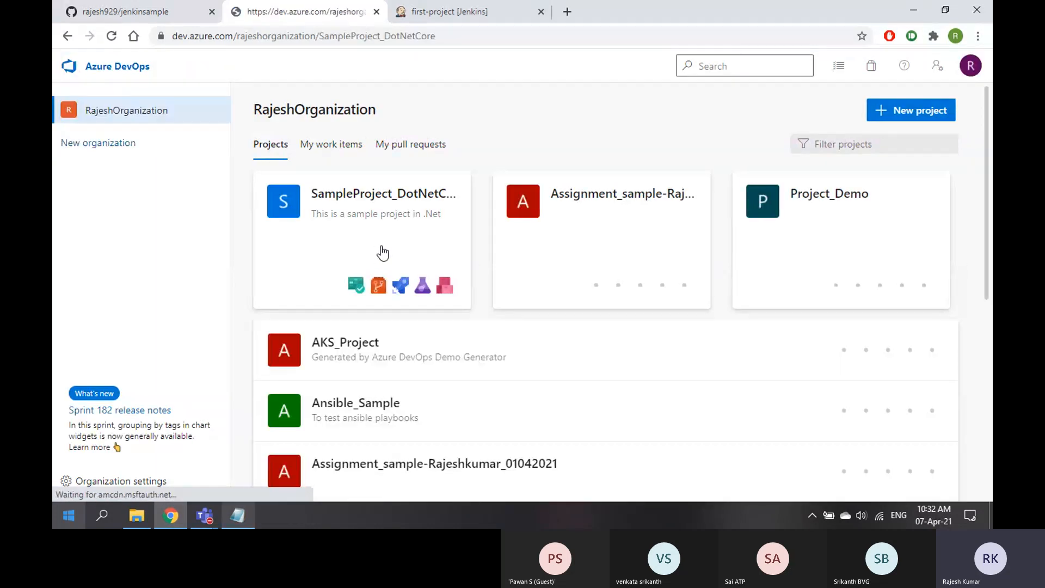
click(382, 252)
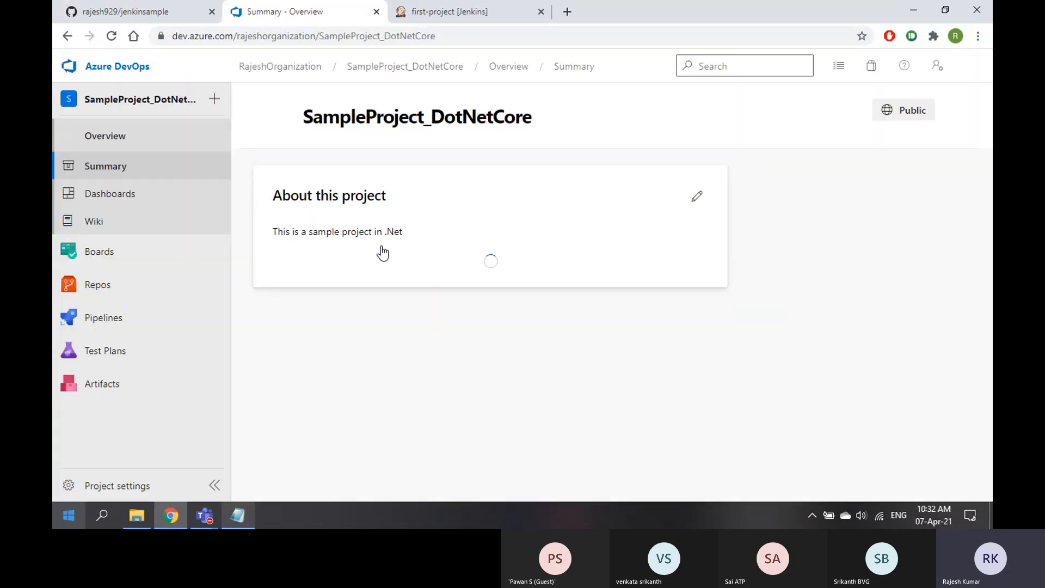
mouse_move(101, 326)
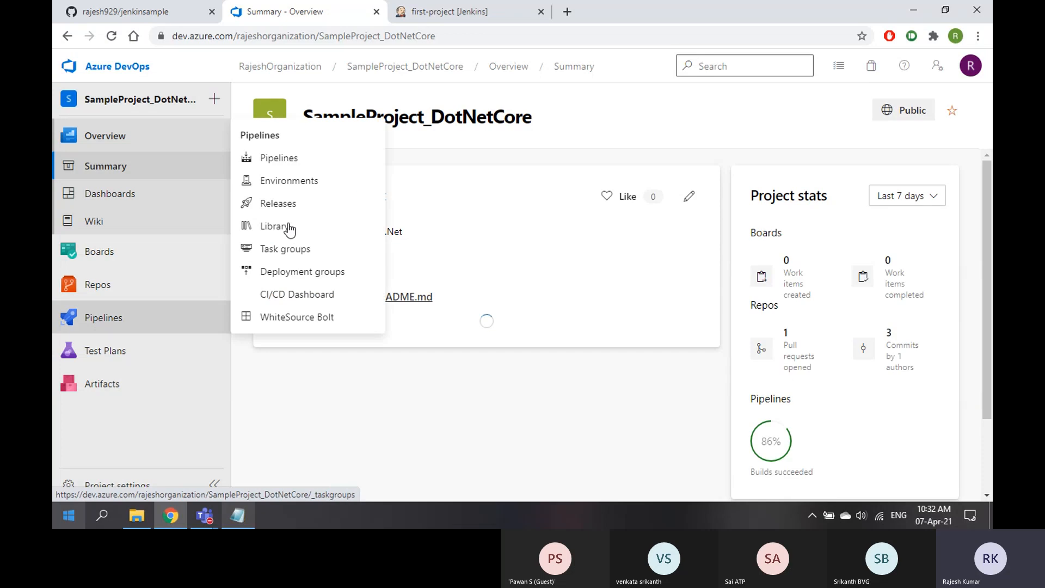
click(290, 209)
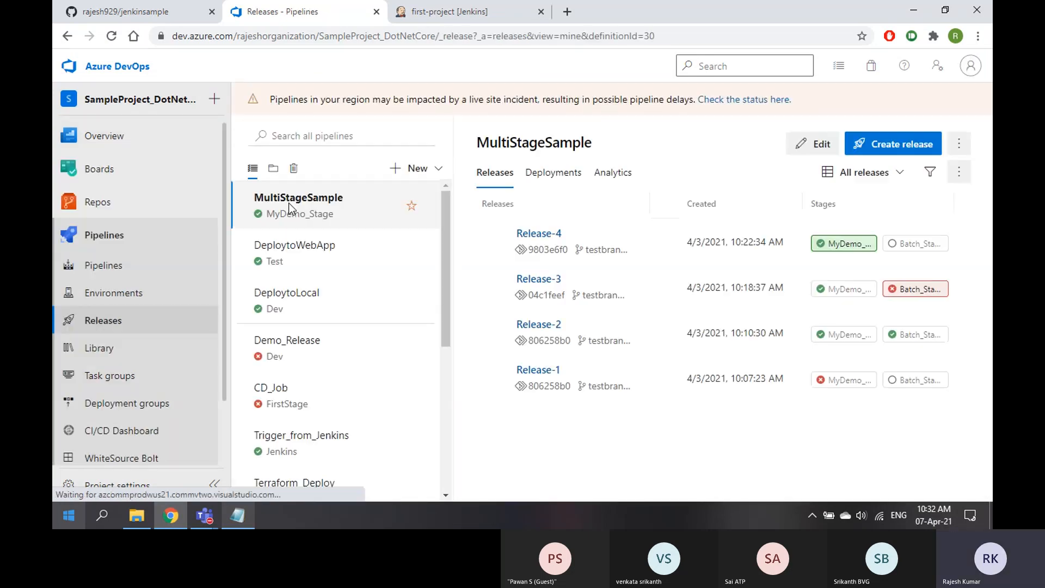
Open JenkinsRelease from the folder view, then start a new first-project build in Jenkins
scroll(351, 366, down, 5)
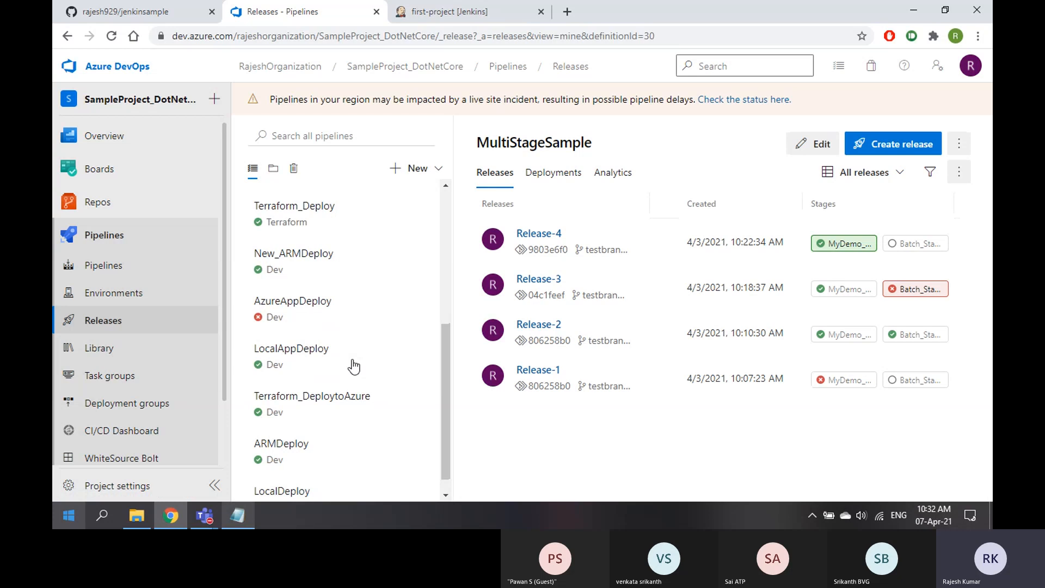
scroll(351, 367, up, 10)
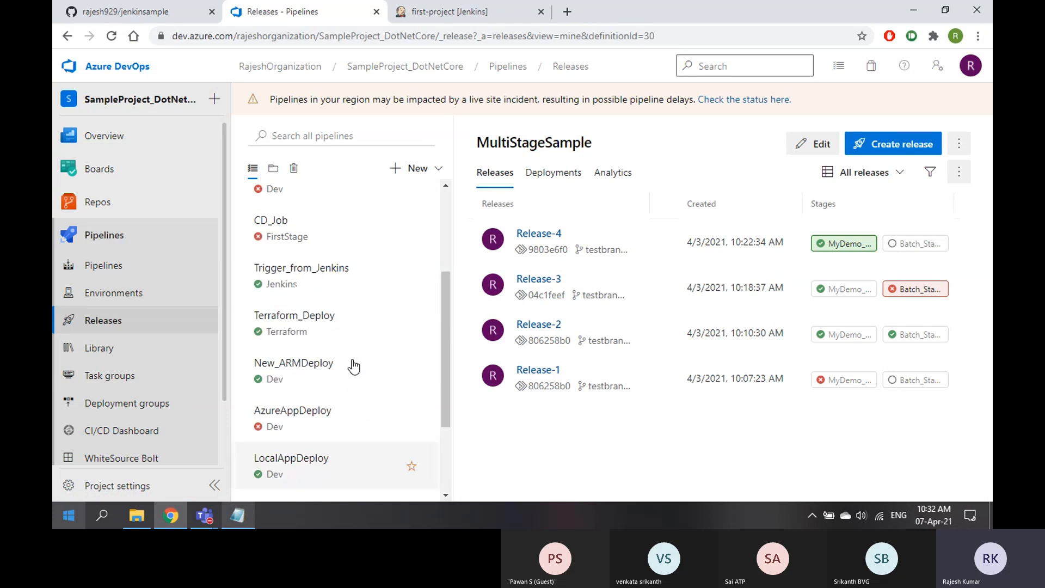
click(274, 169)
click(330, 417)
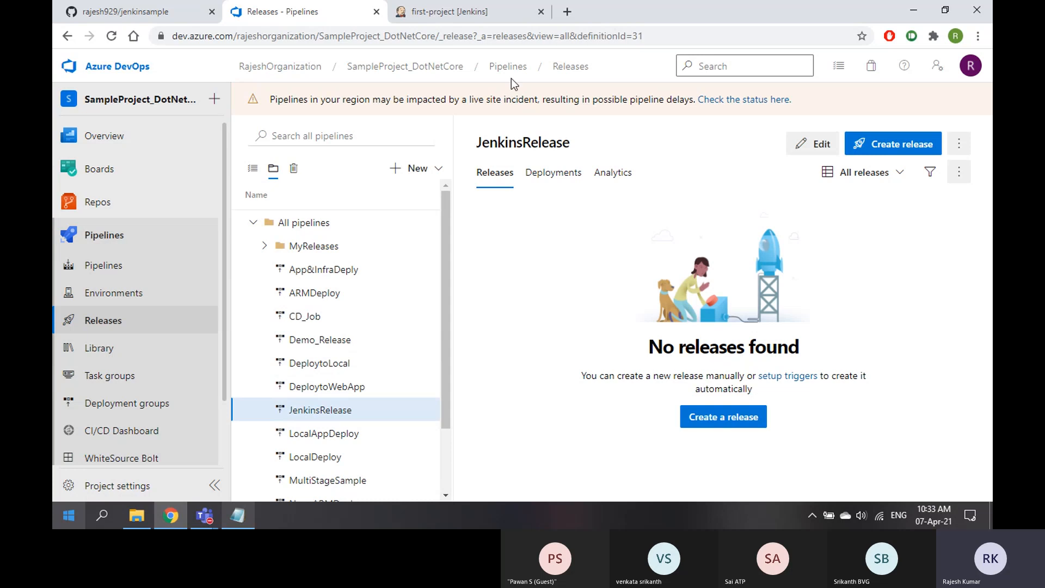
click(484, 11)
click(106, 225)
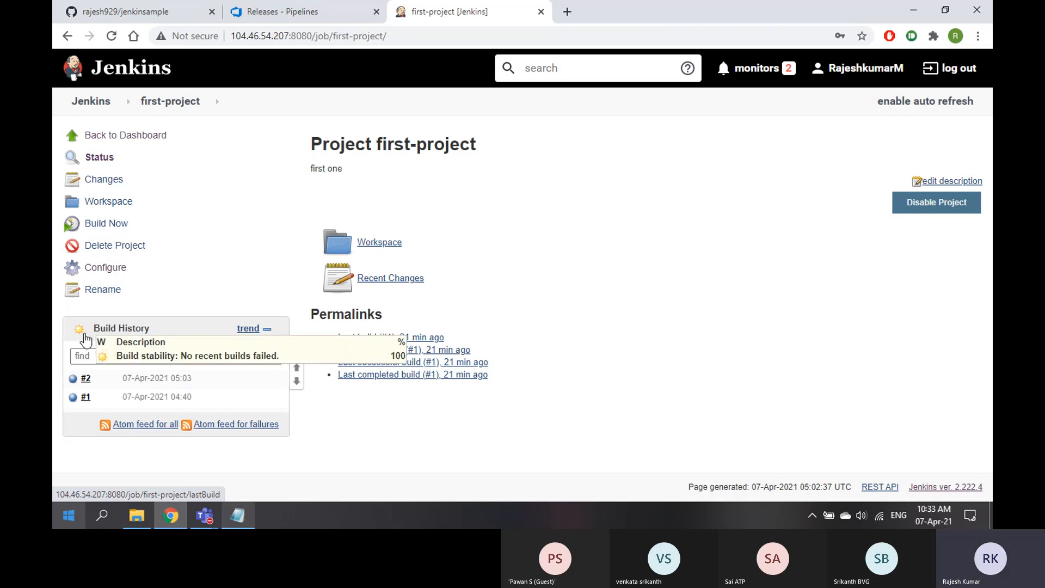
Open build #2's console output, comparing it against the Azure DevOps releases page
click(96, 379)
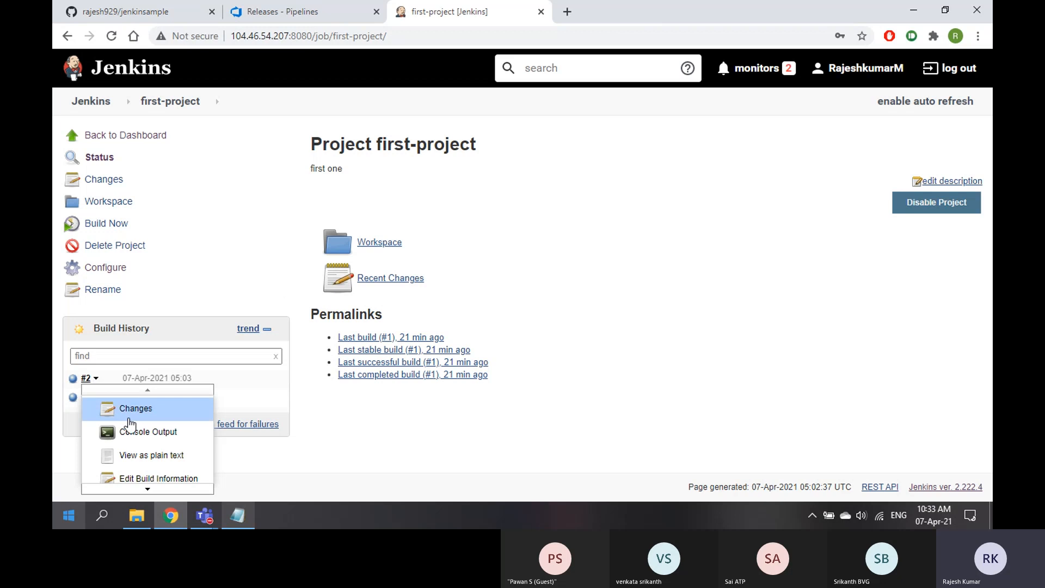
click(143, 431)
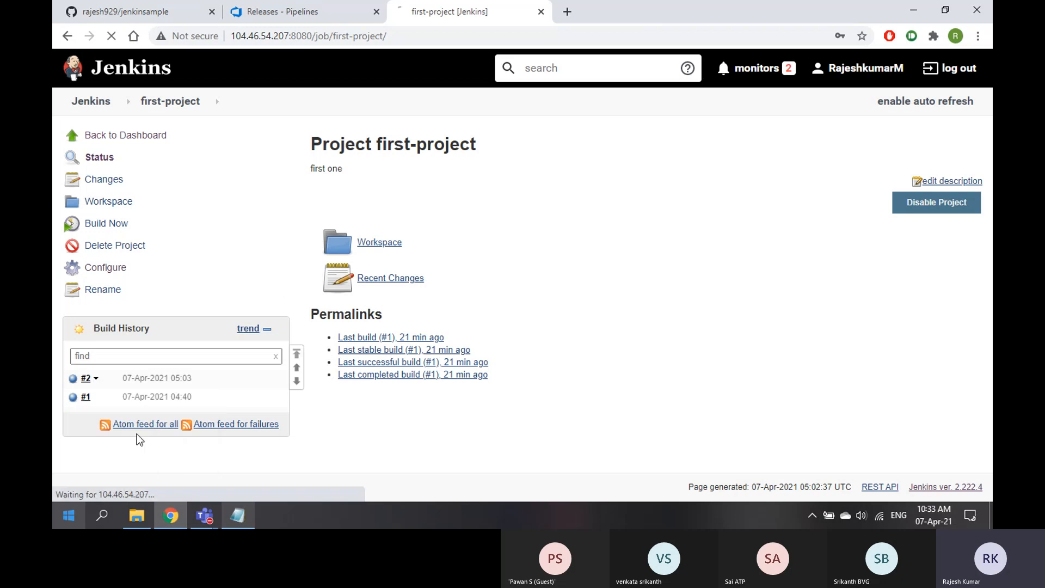
click(265, 14)
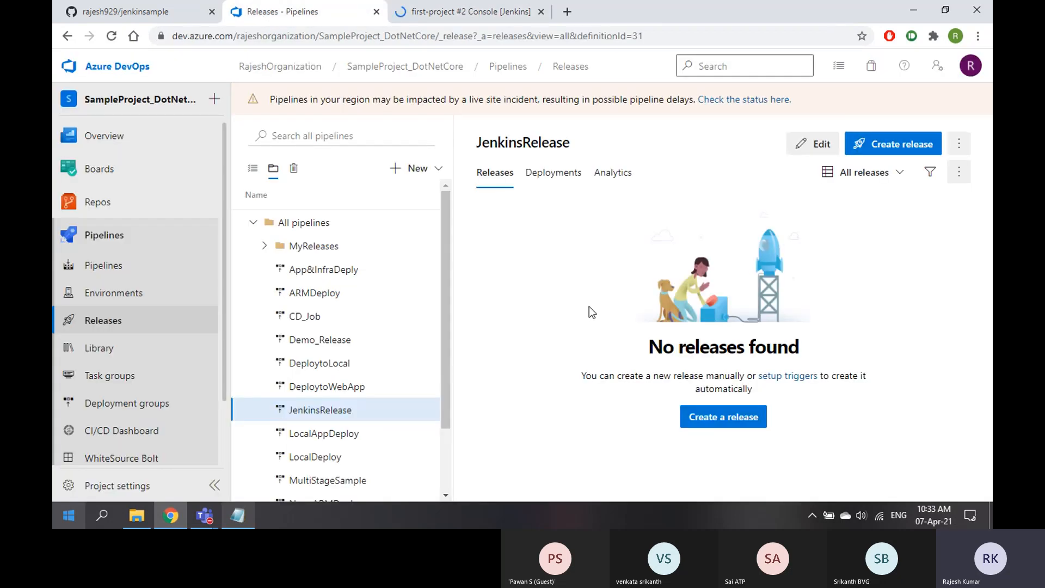
click(482, 11)
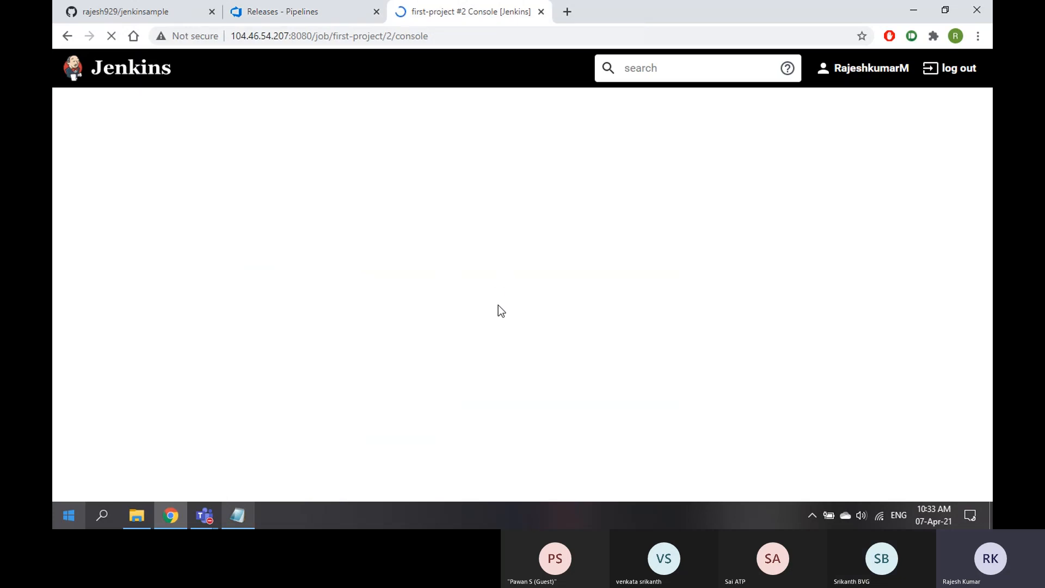
click(316, 12)
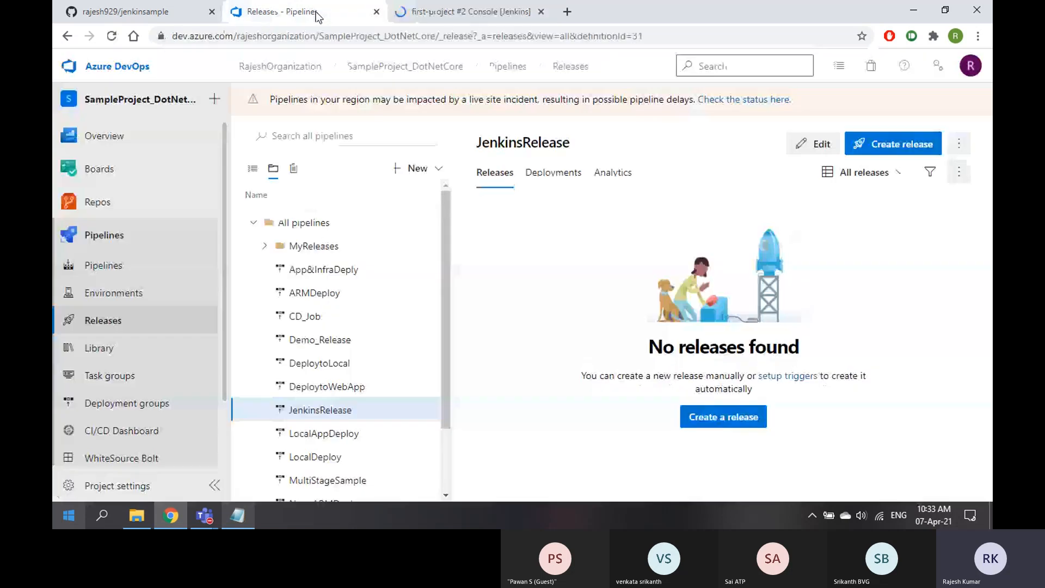
click(483, 15)
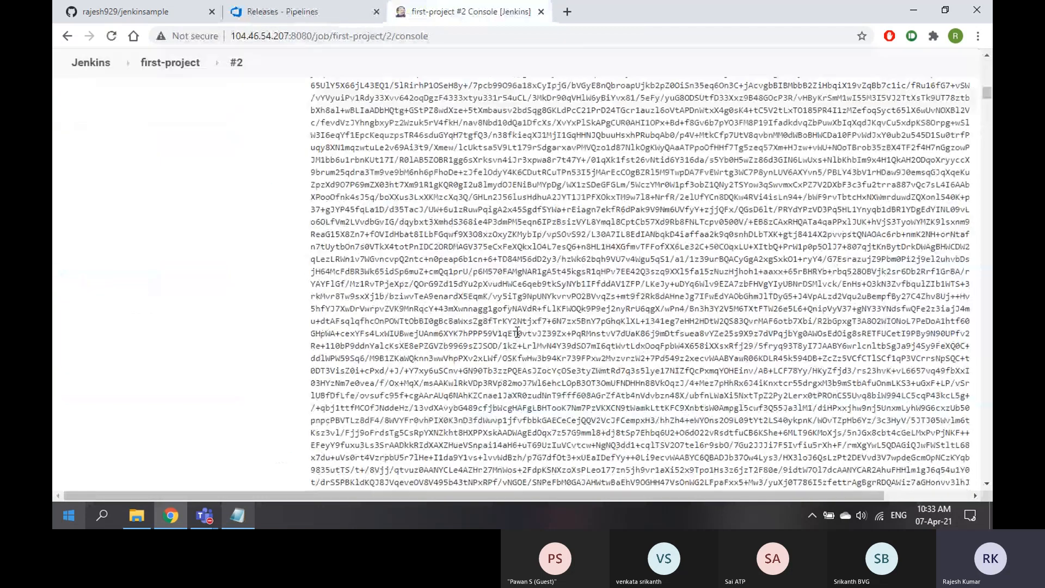
Scroll build #2's console log down to the 404 Page not found error and highlight it
scroll(517, 332, down, 15)
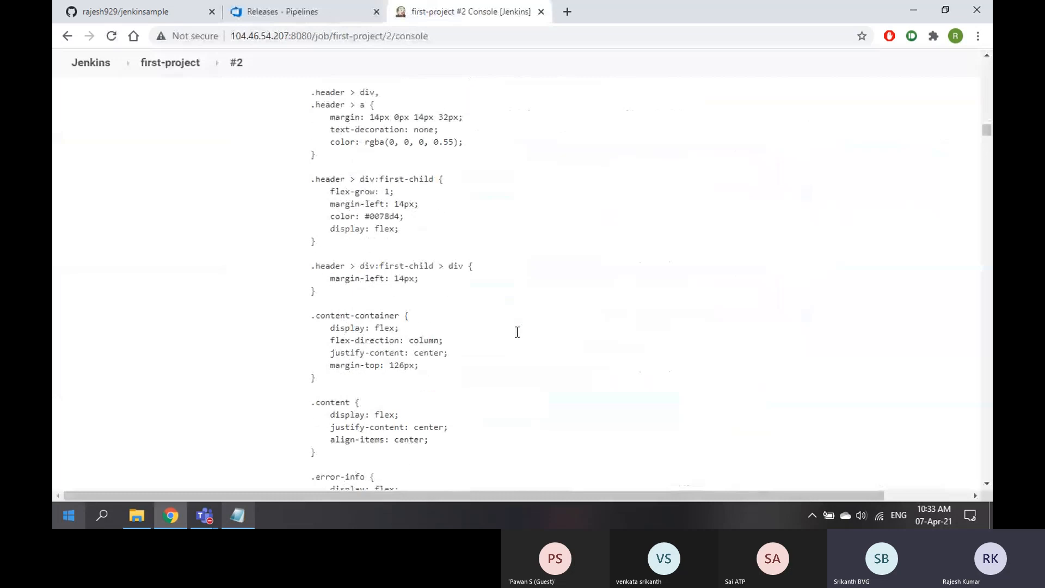
scroll(517, 332, down, 15)
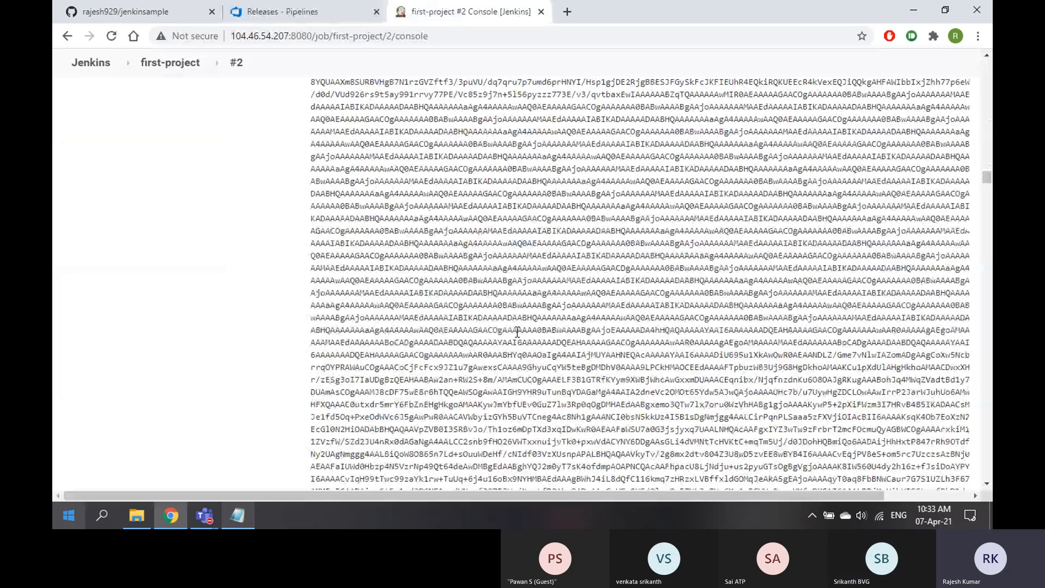
drag(987, 213, 992, 482)
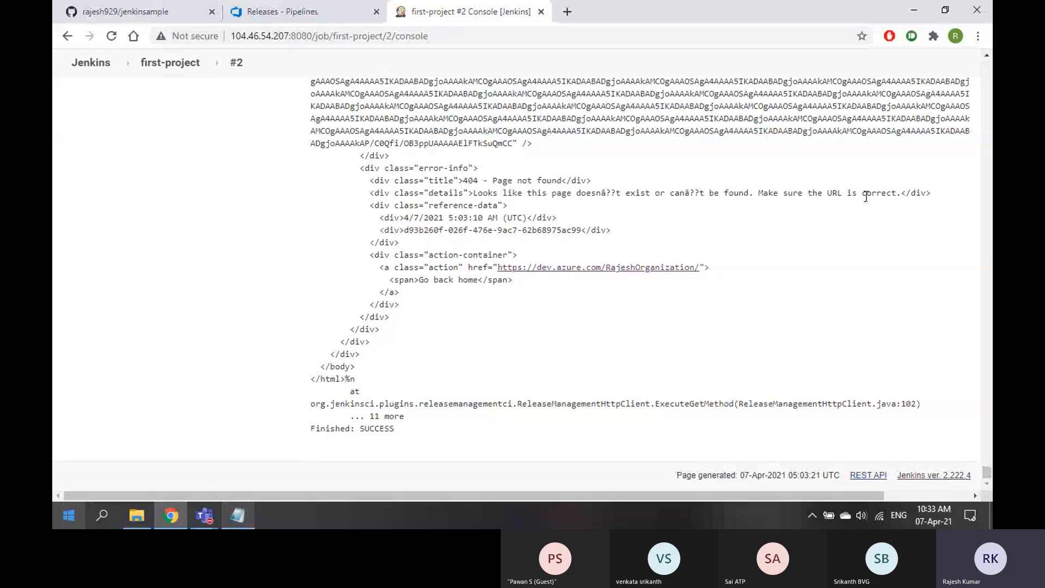
key(ctrl+Page_Up)
click(112, 36)
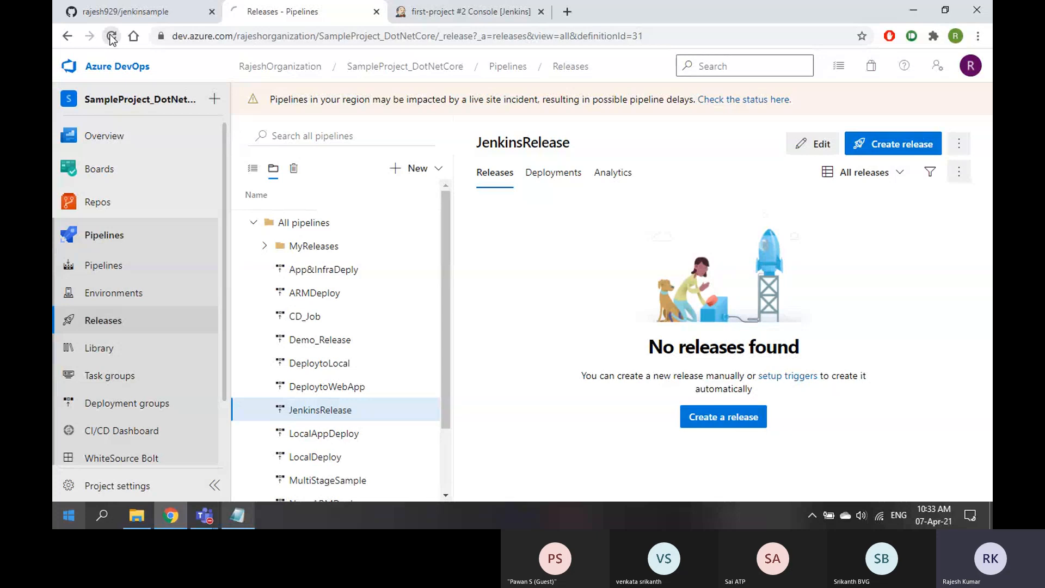
click(445, 15)
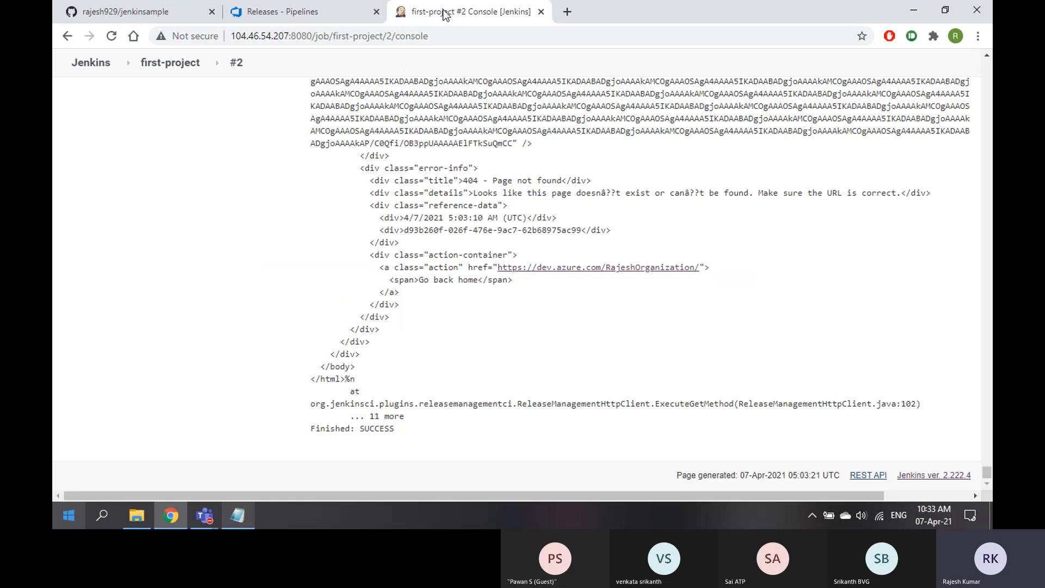
drag(488, 180, 570, 180)
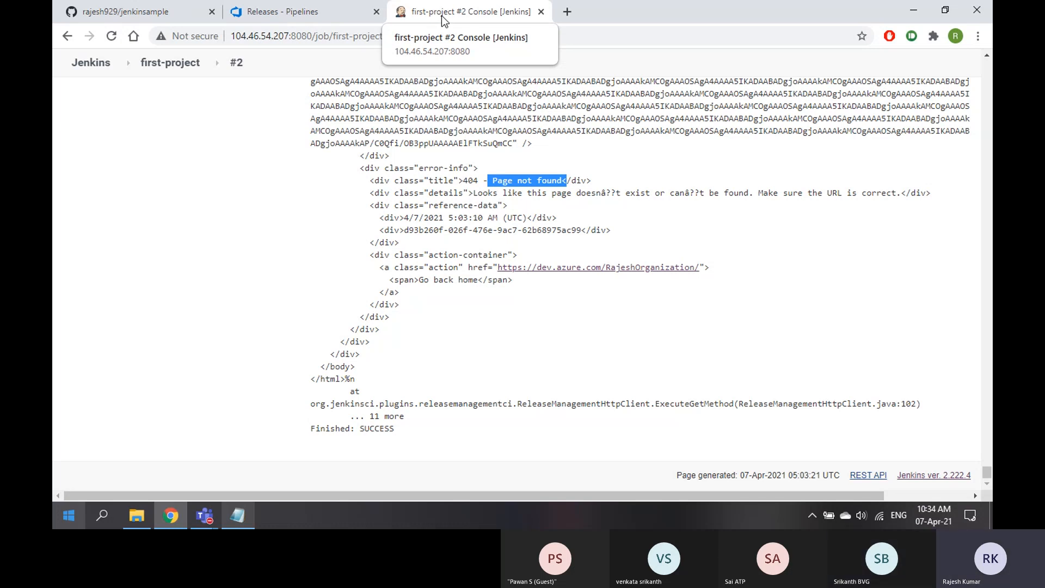
scroll(348, 339, up, 1)
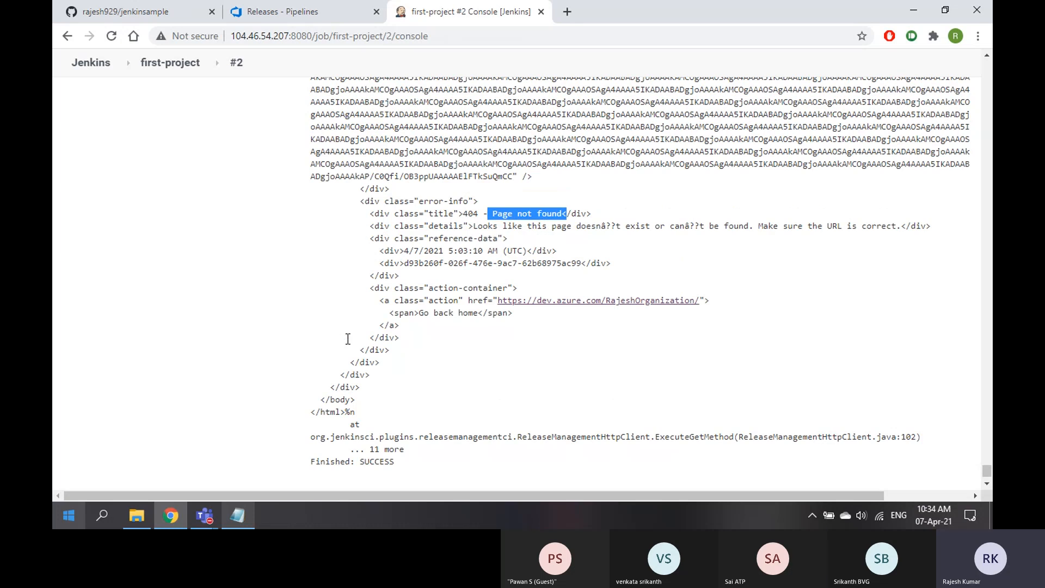
scroll(348, 338, up, 4)
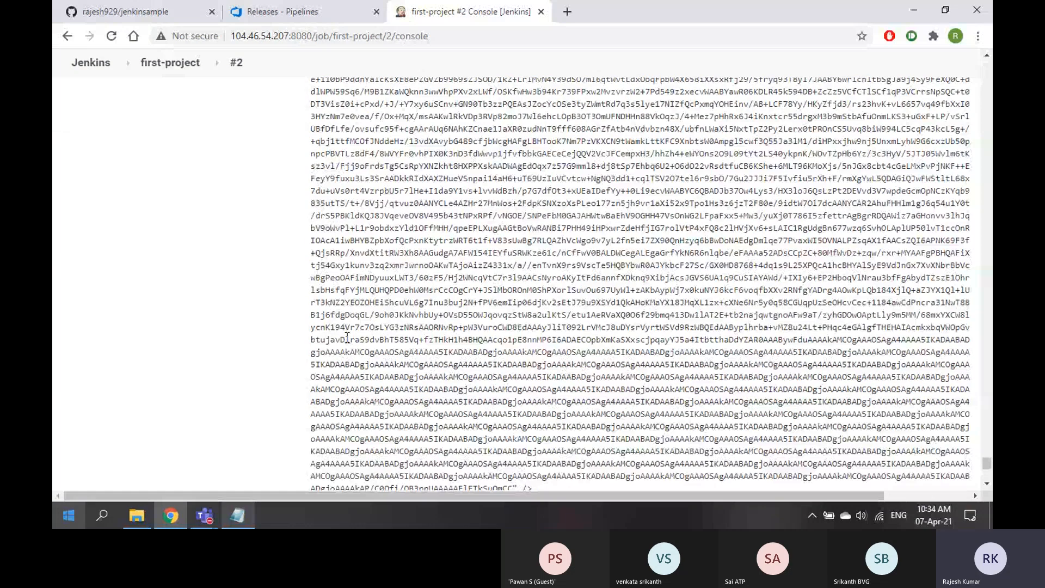
scroll(335, 333, up, 4)
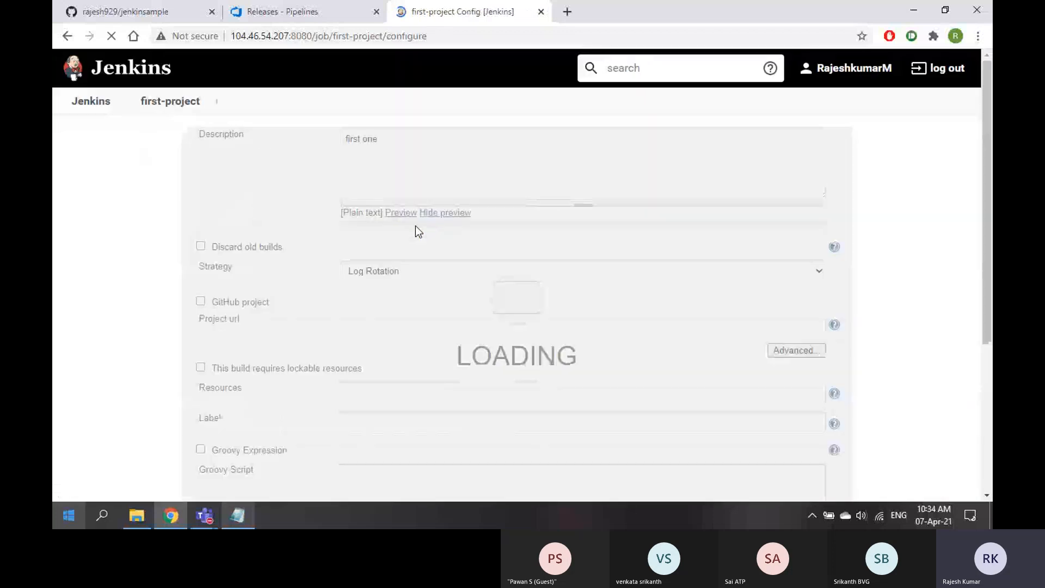
Load the organization's visualstudio.com address in a new browser tab
scroll(459, 292, down, 20)
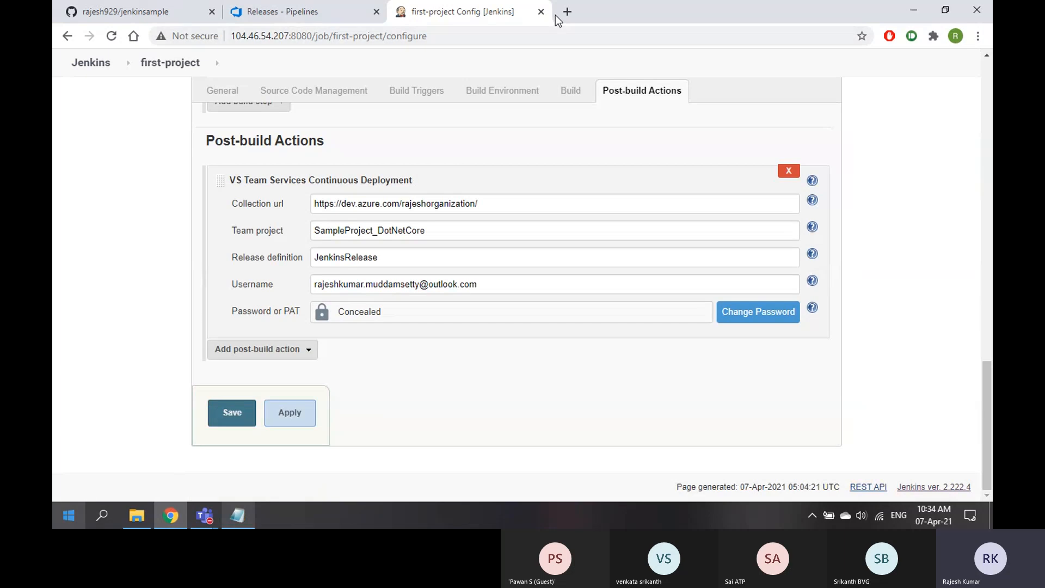
click(566, 12)
text(rajeshor)
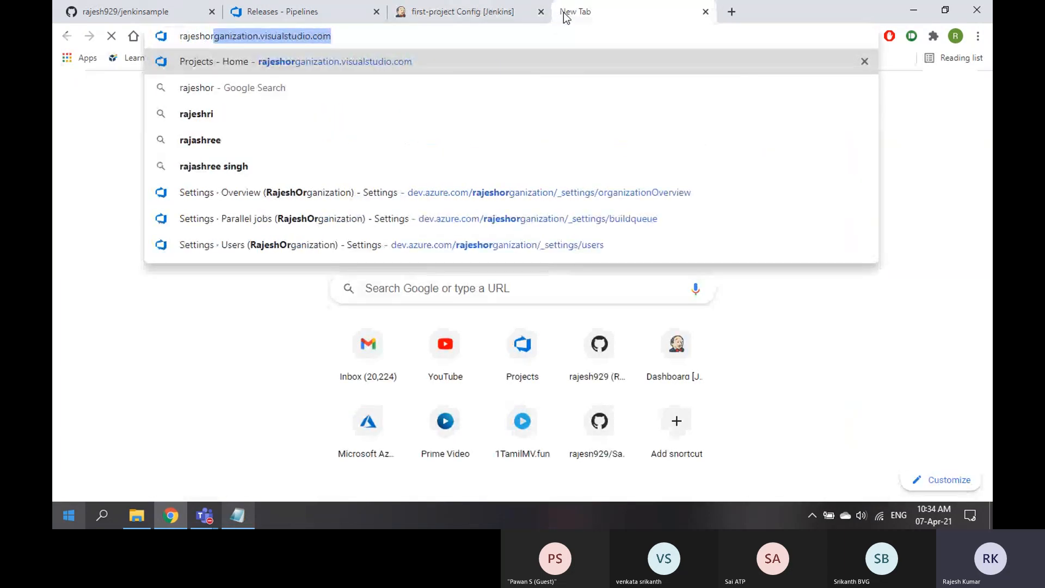
key(Right)
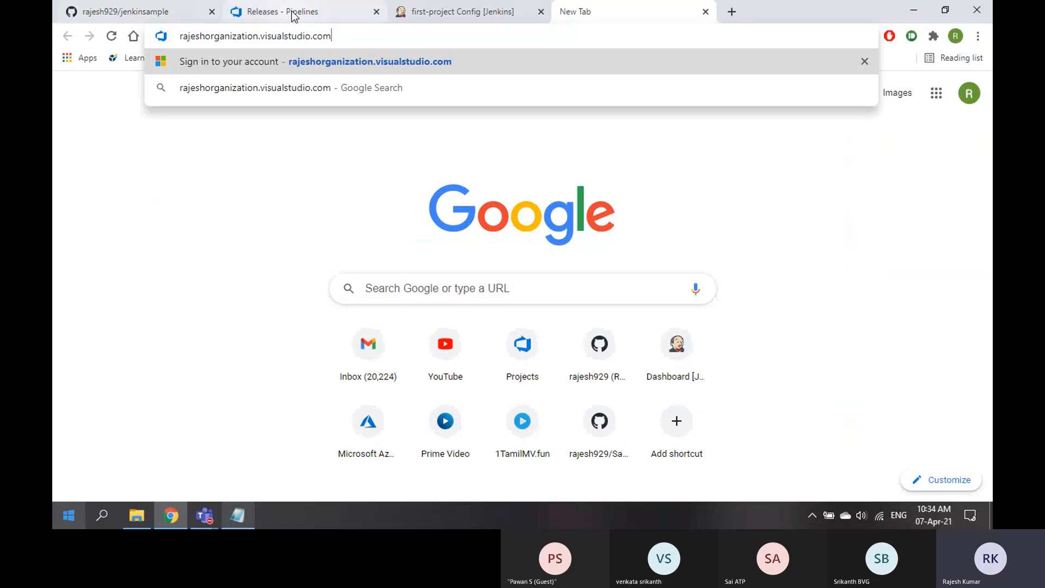
click(283, 13)
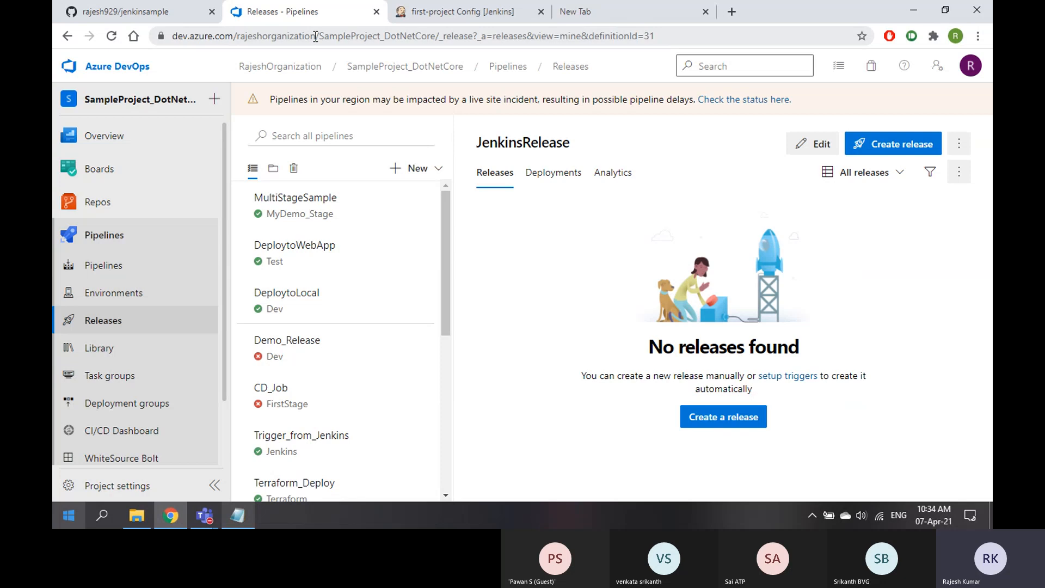
click(610, 11)
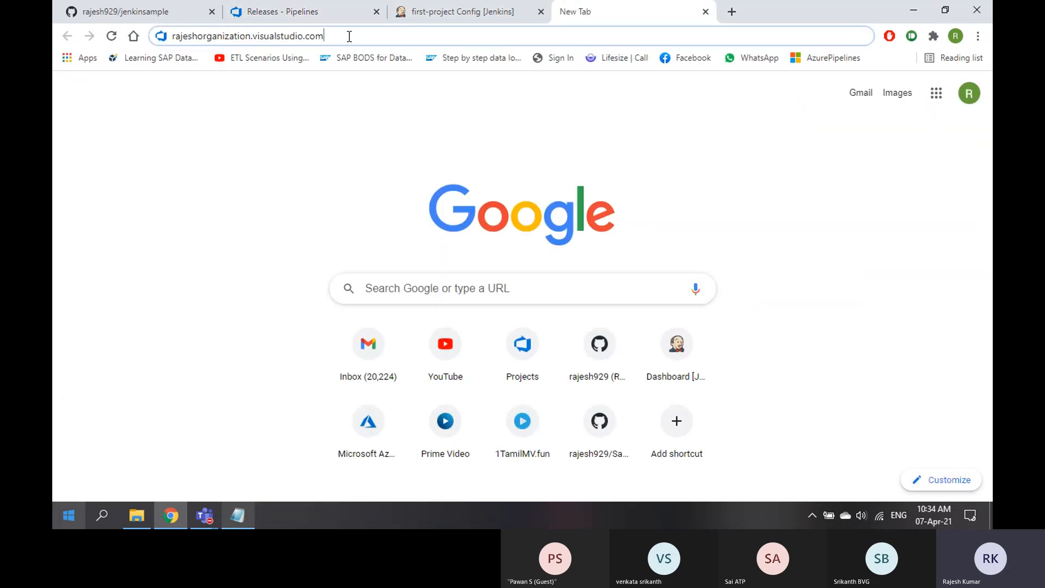
key(Return)
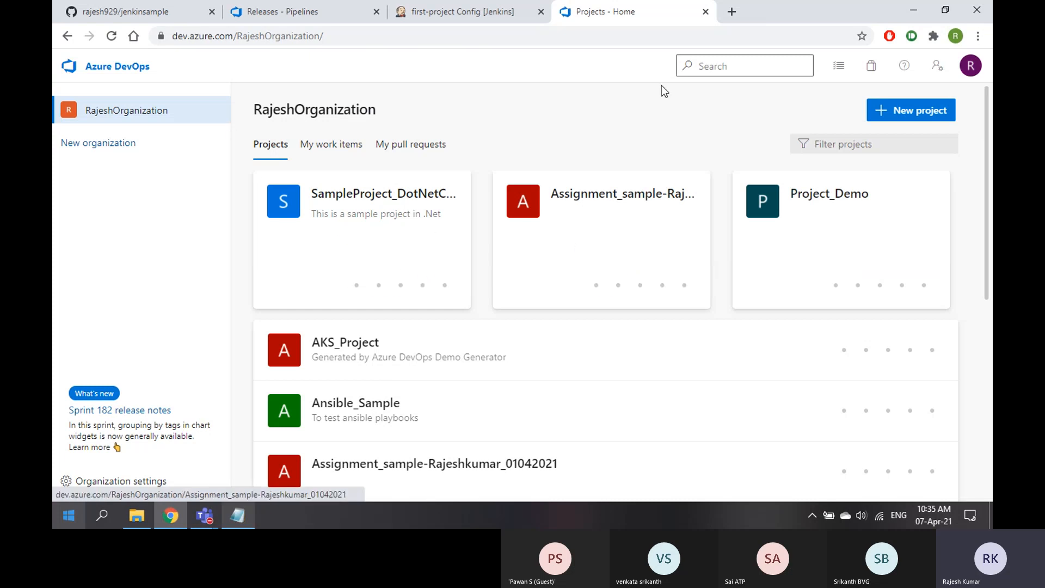
Copy the full visualstudio.com address from the address bar and return to the Jenkins configuration
click(630, 36)
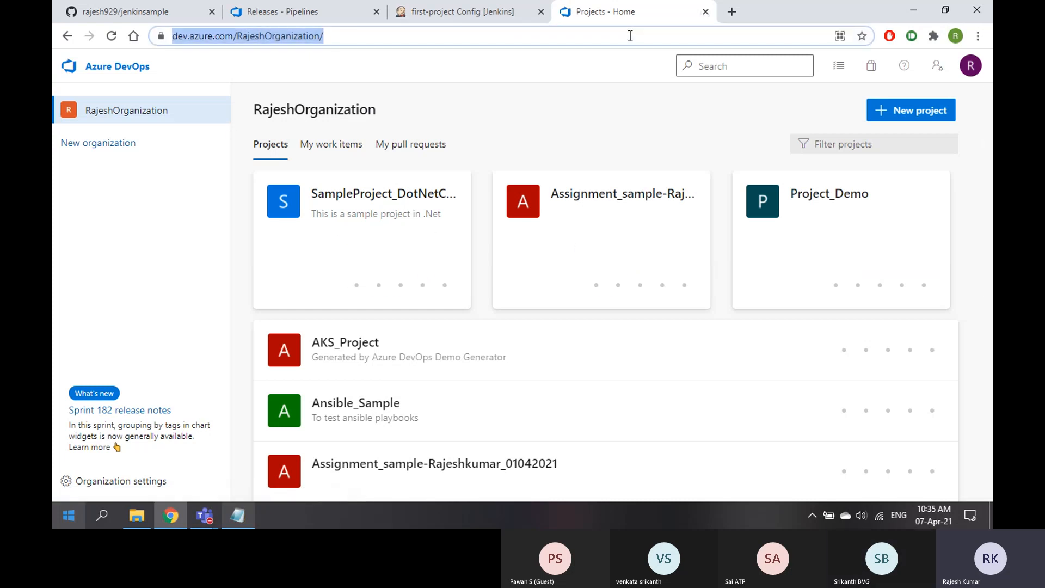
text(rajes)
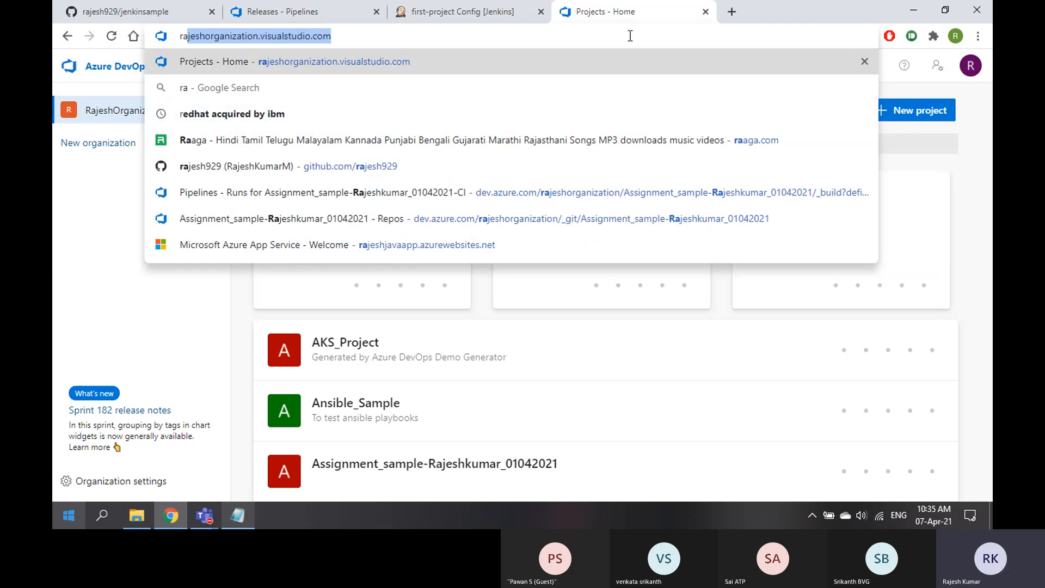
key(Down)
key(Down)
key(Down)
key(Down)
key(Down)
key(Down)
key(Down)
key(Down)
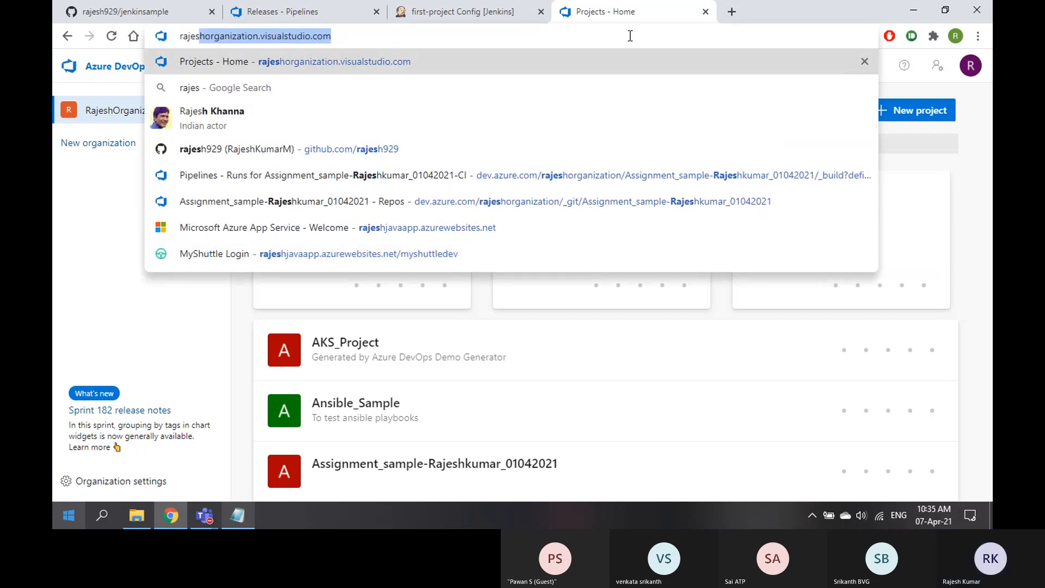
key(ctrl+a)
key(ctrl+c)
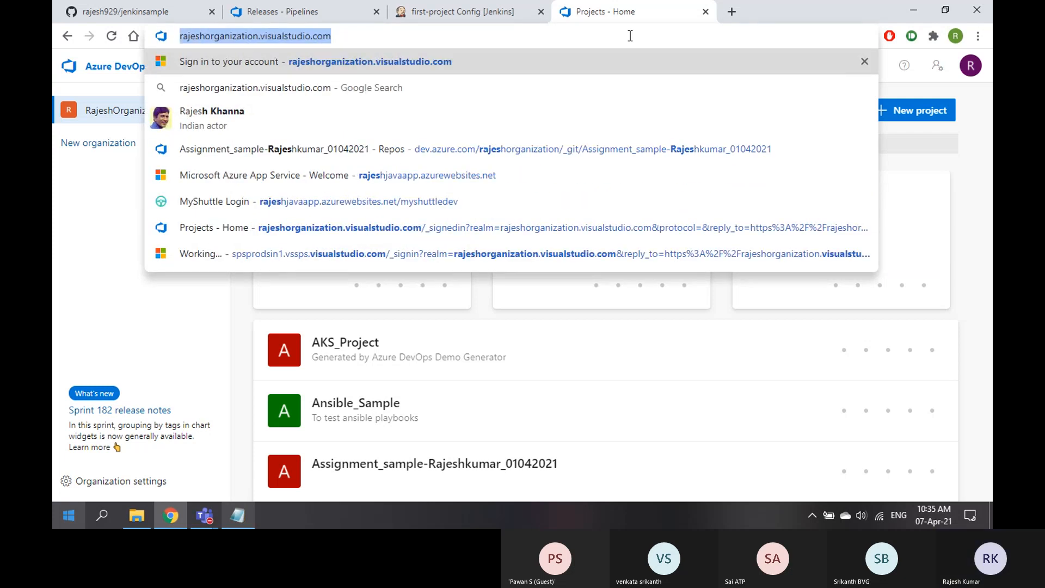
click(309, 15)
click(479, 13)
Set Collection url to the organization's https visualstudio.com address and save the job
triple_click(450, 206)
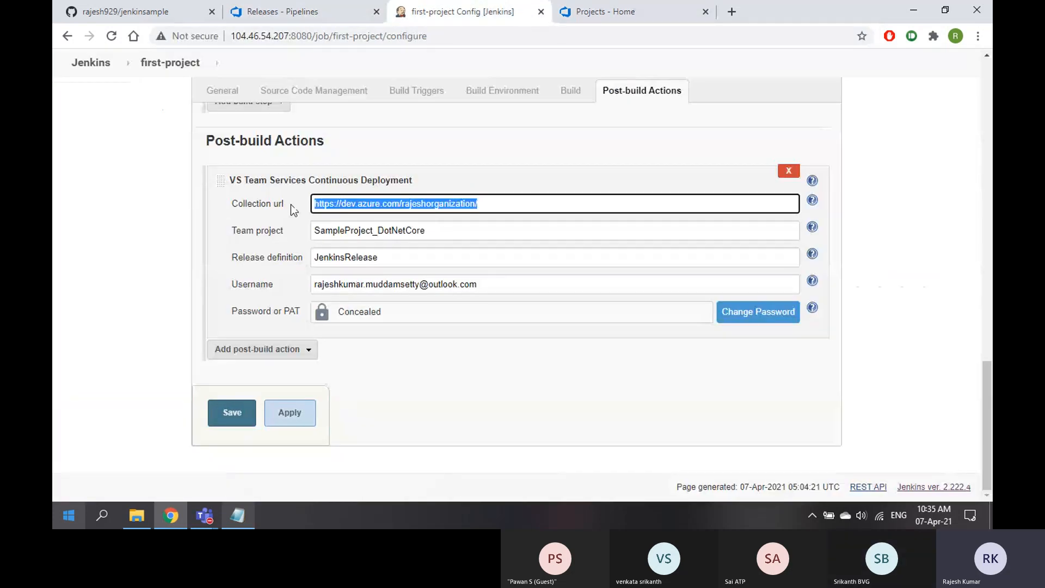
key(ctrl+v)
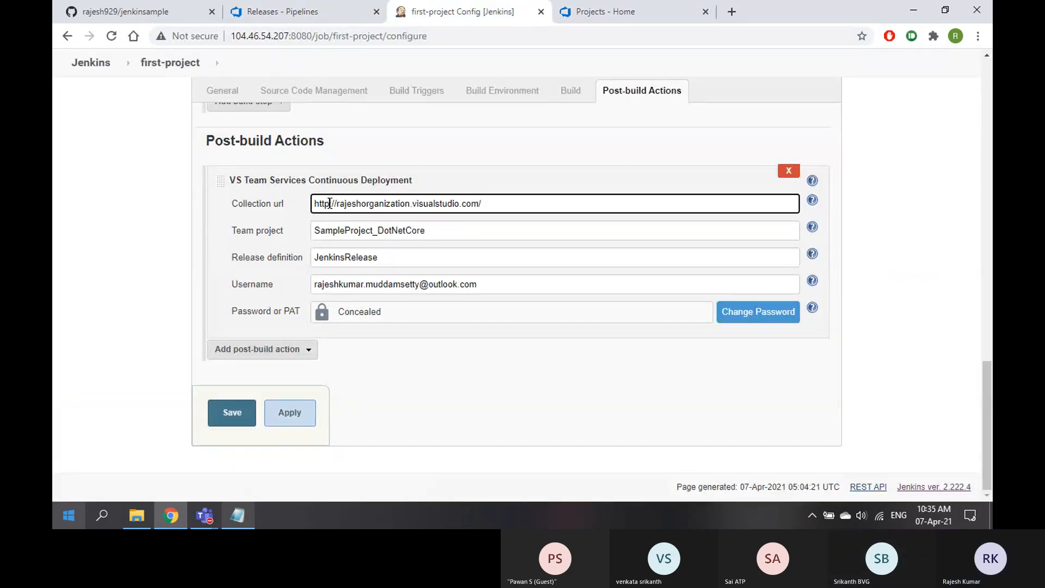
text(s)
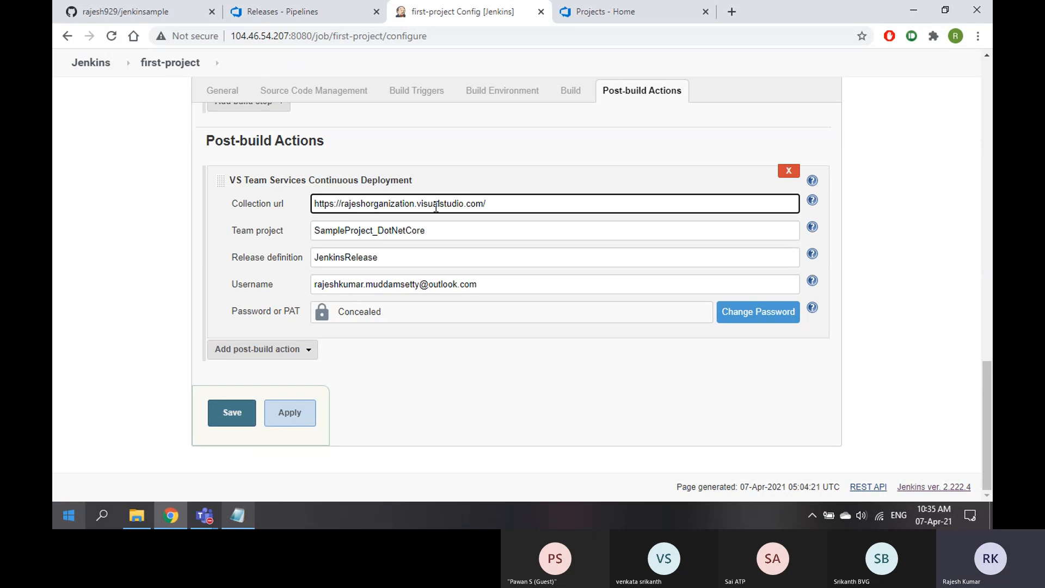
click(292, 413)
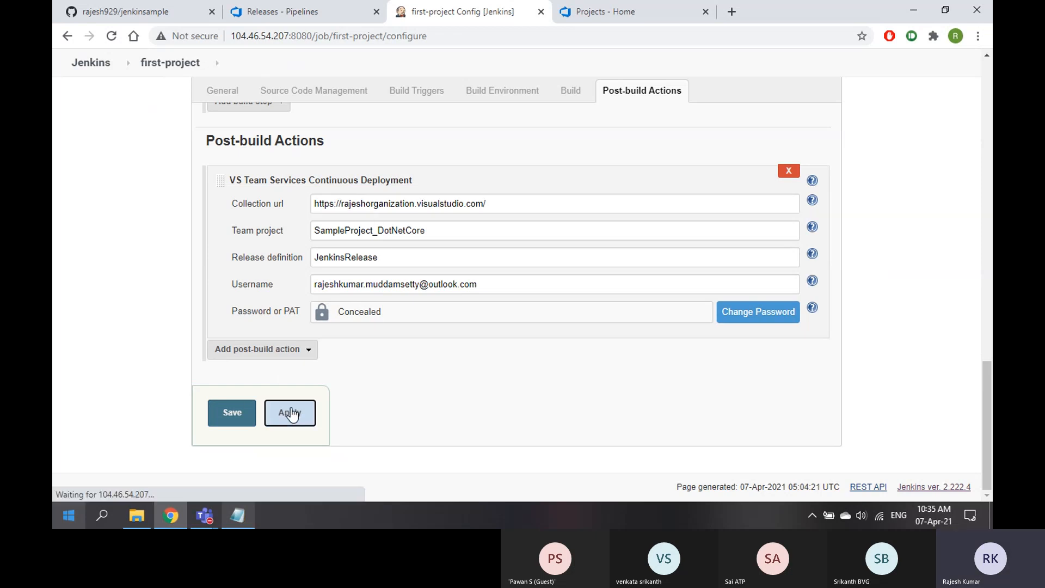
click(231, 421)
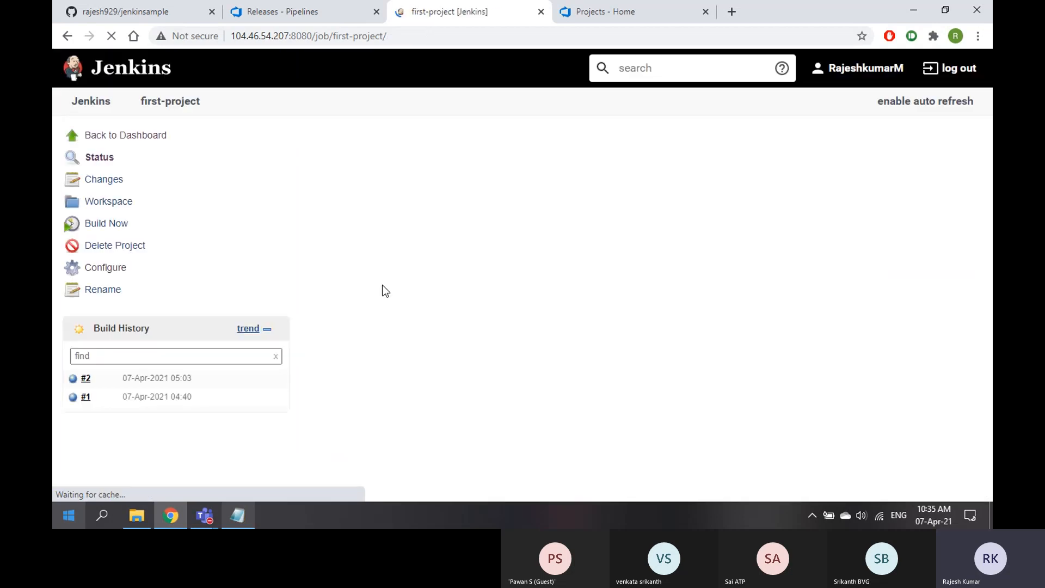
Start build #3 of first-project and check the Azure DevOps releases tab
click(126, 222)
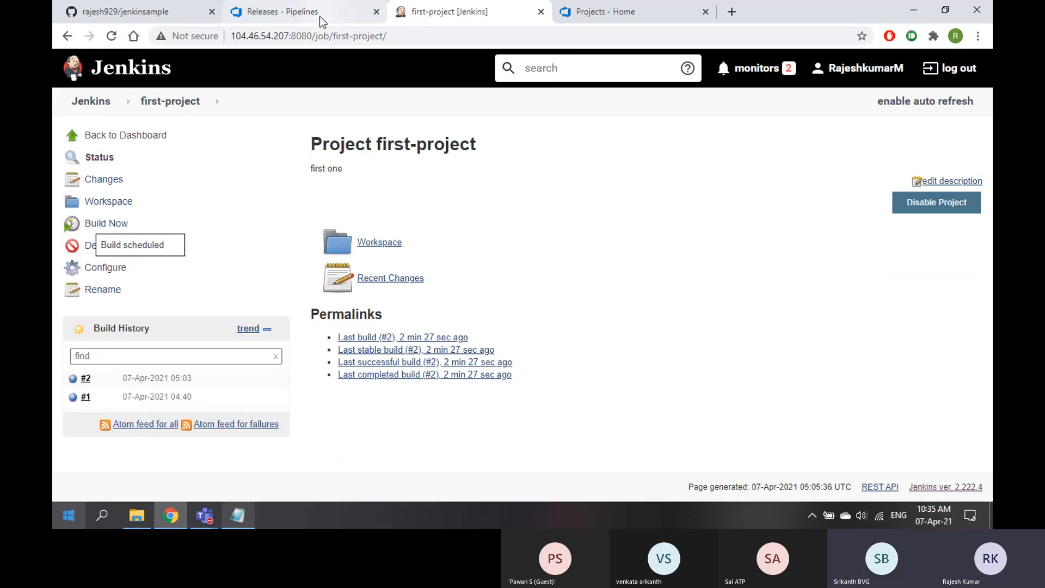
click(319, 16)
click(490, 20)
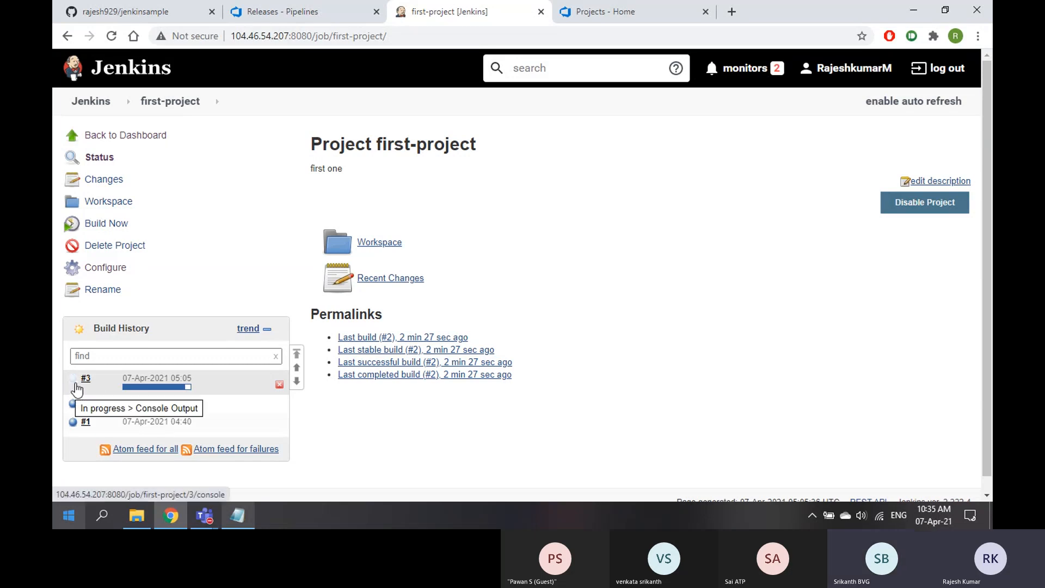
Highlight the 'Failed to trigger release' error in build #3's console, then view JenkinsRelease releases
click(96, 378)
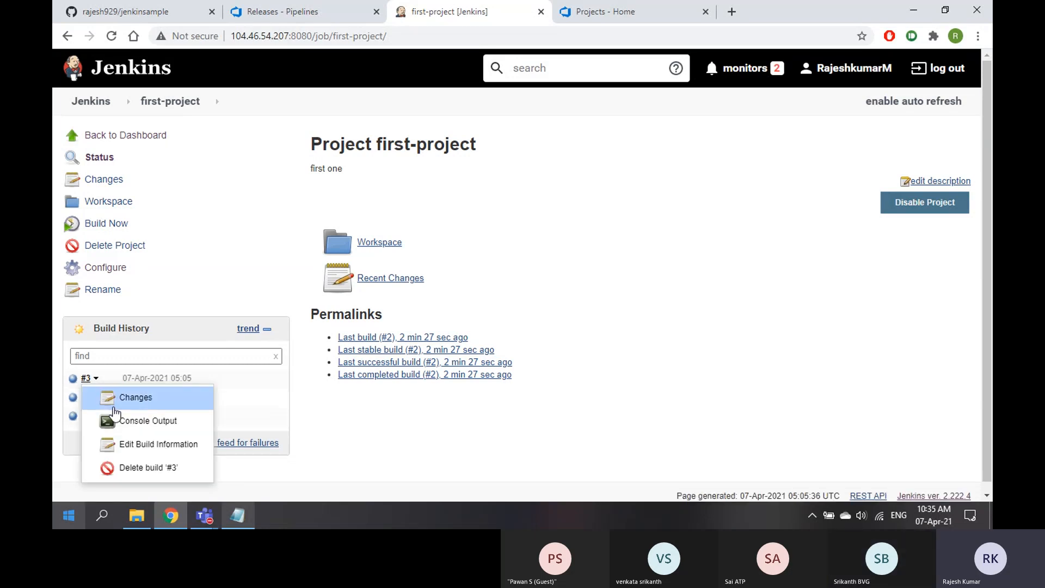
click(125, 422)
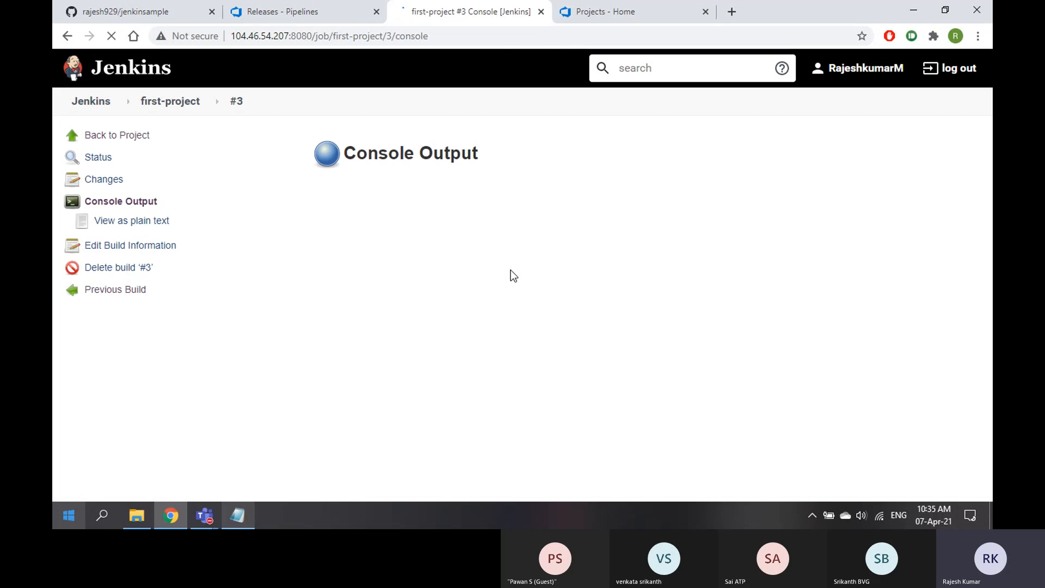
scroll(514, 276, down, 2)
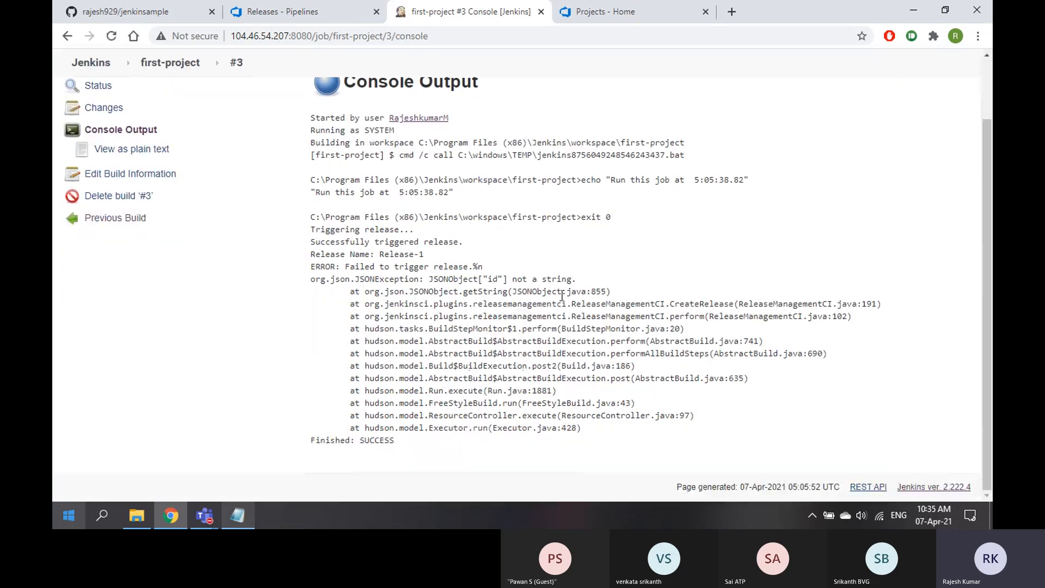
drag(359, 440, 409, 449)
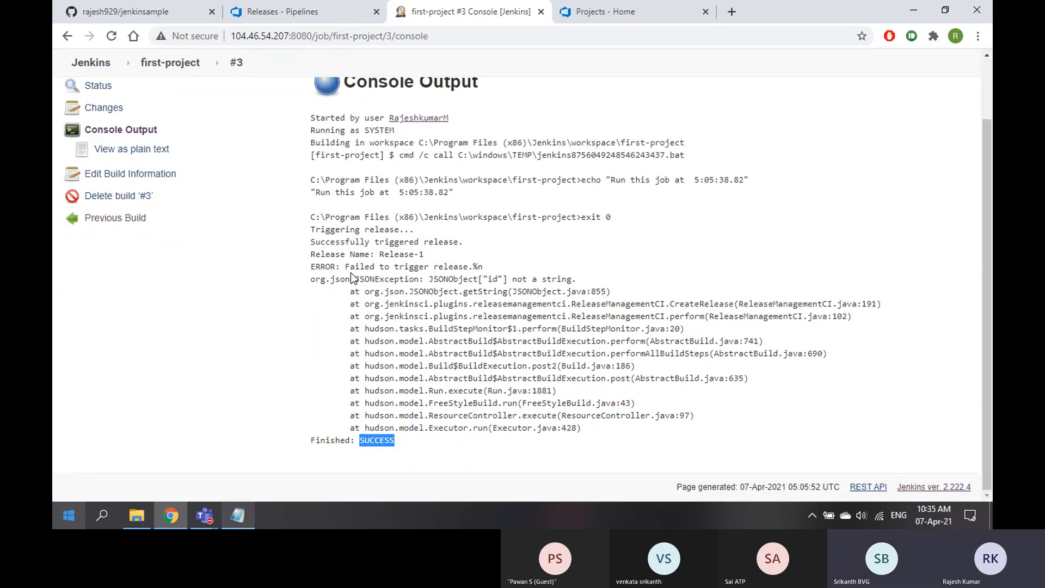
drag(350, 267, 465, 268)
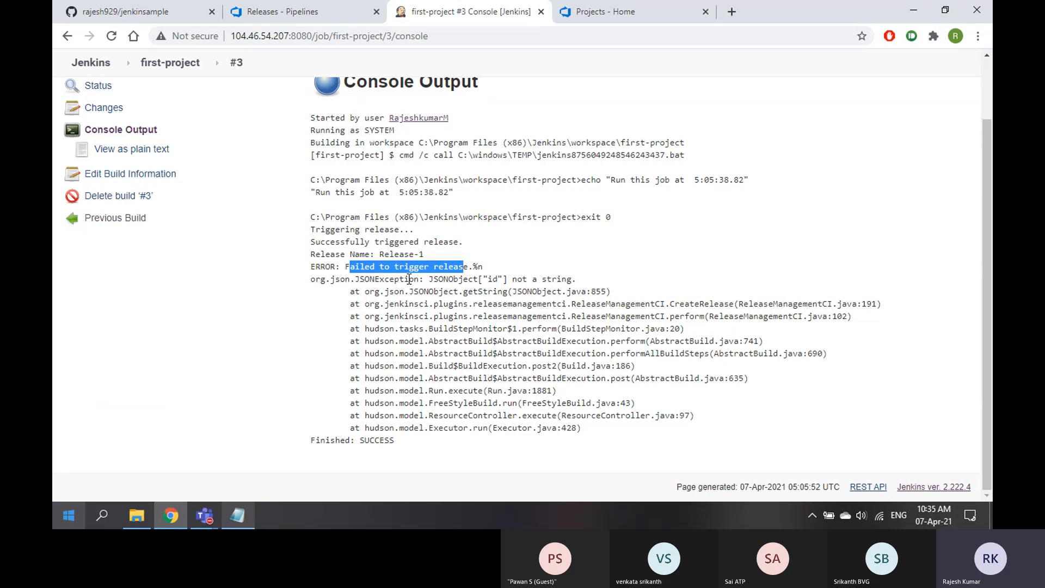
click(316, 15)
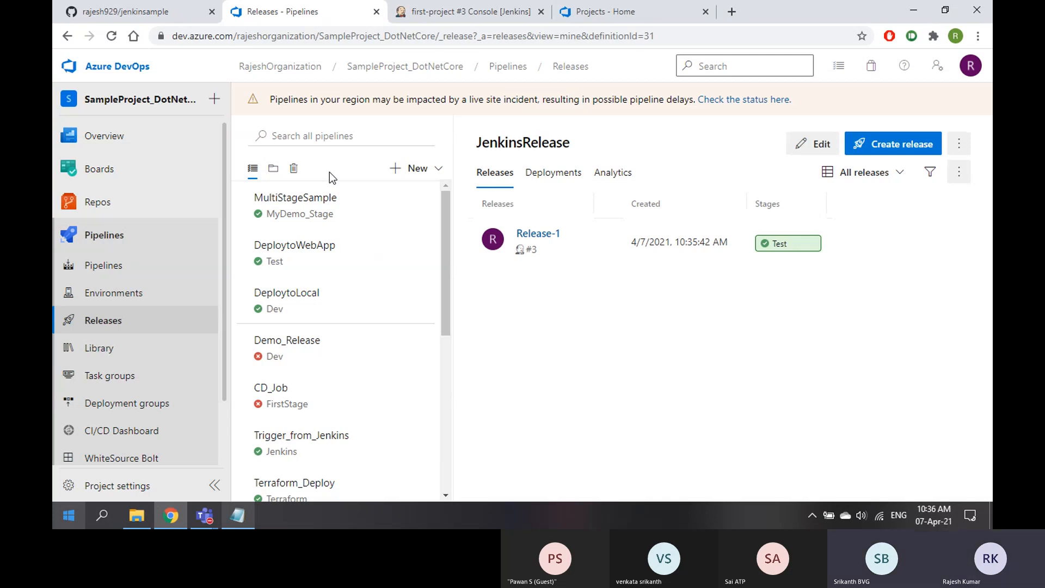
Open the progress details of Release-1 from the JenkinsRelease releases list
click(459, 15)
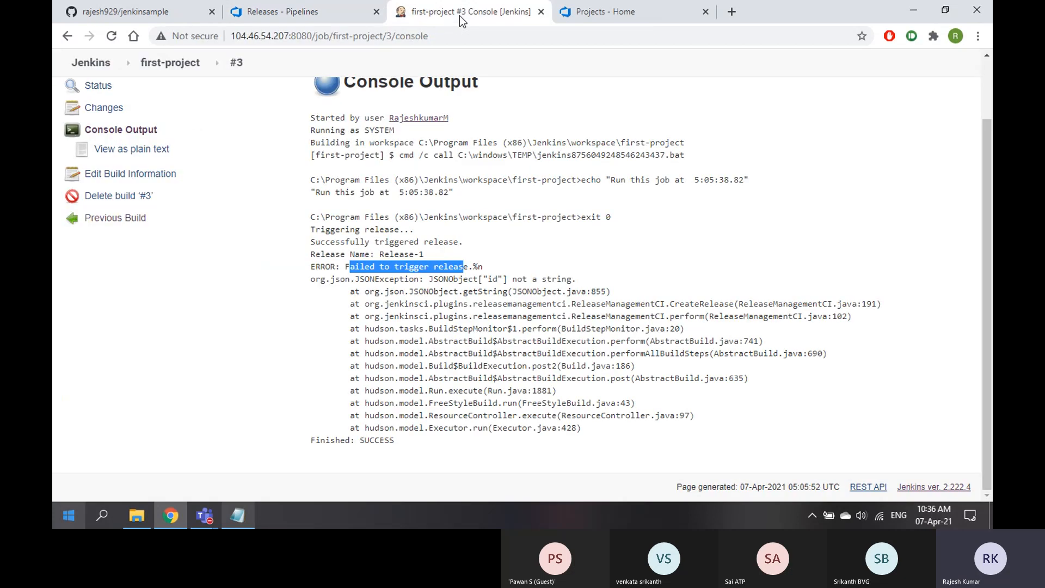
scroll(299, 147, up, 2)
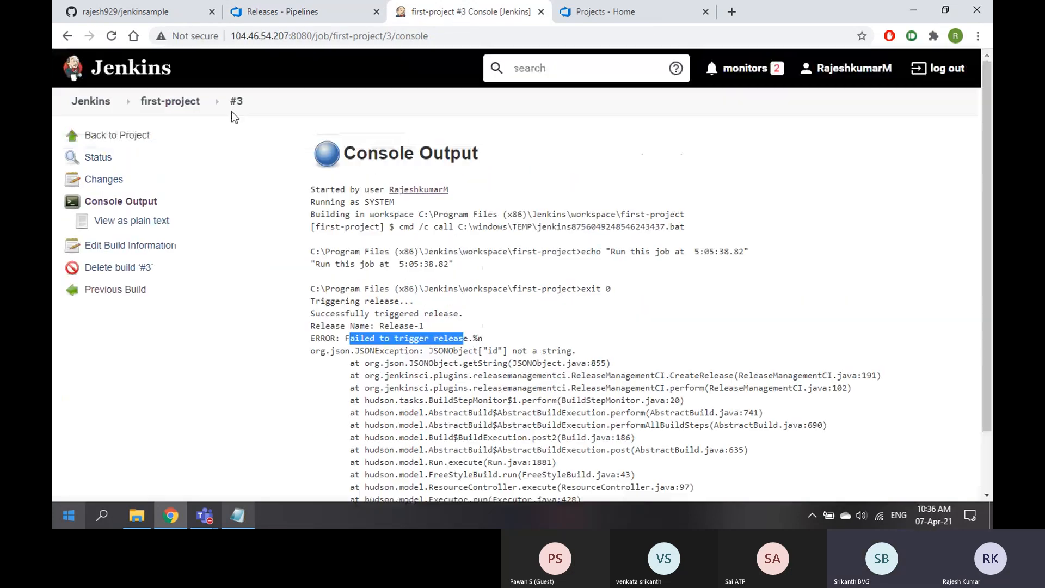
click(319, 16)
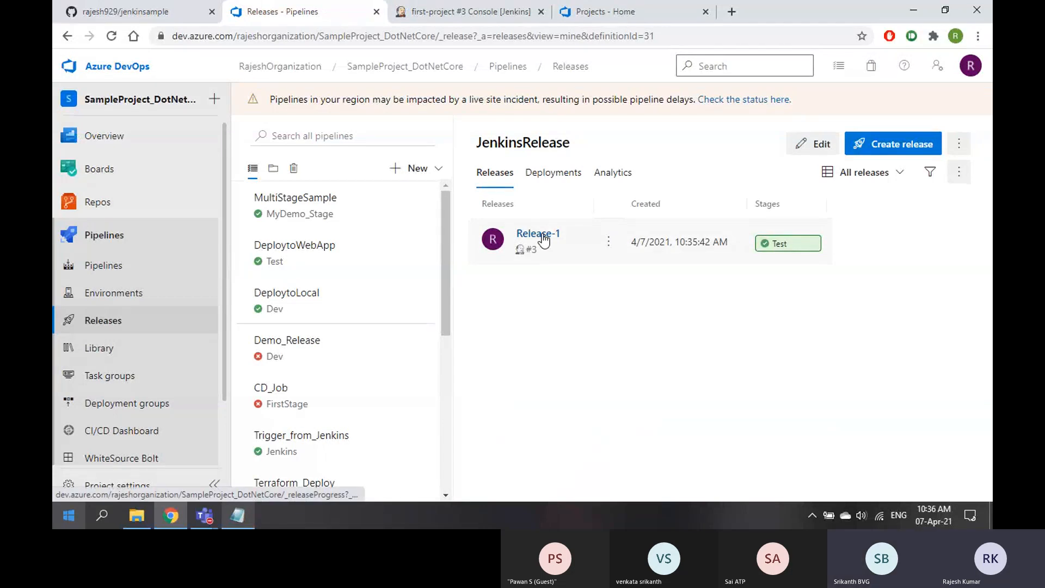
click(796, 253)
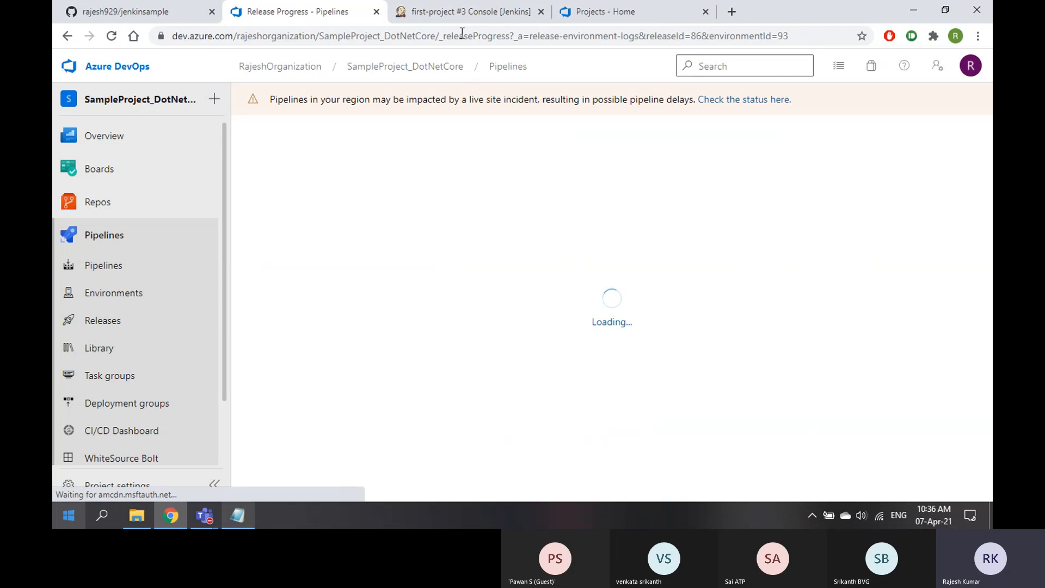
Close the Projects - Home tab and reload the stalled Release-1 progress page
click(599, 11)
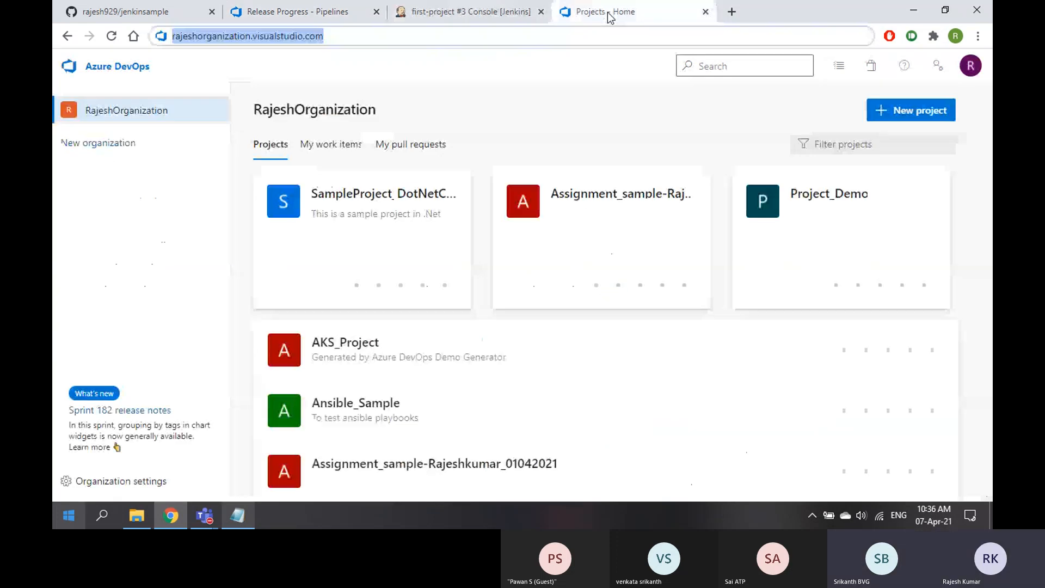
click(705, 11)
click(334, 15)
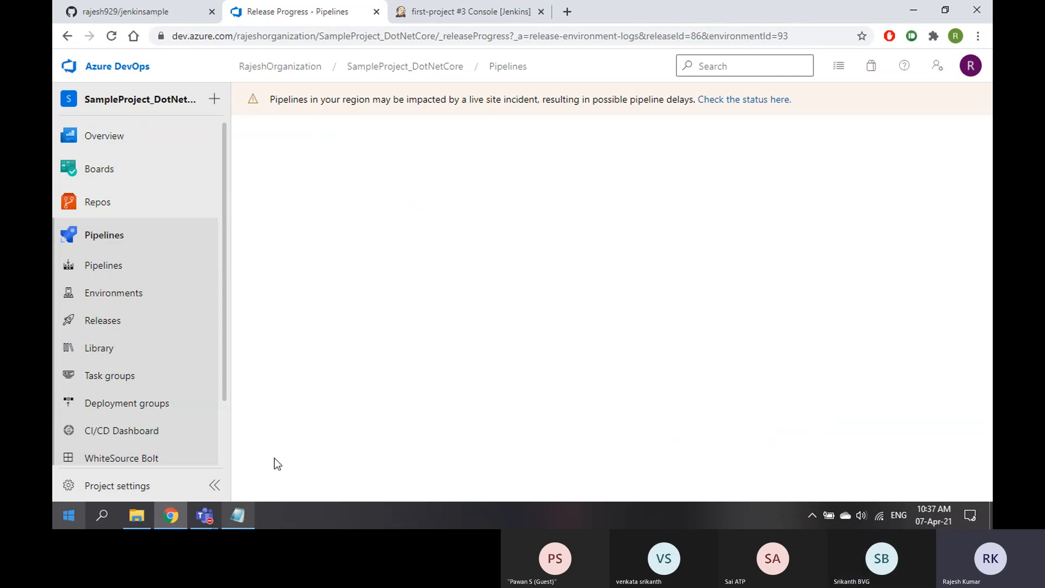
click(112, 36)
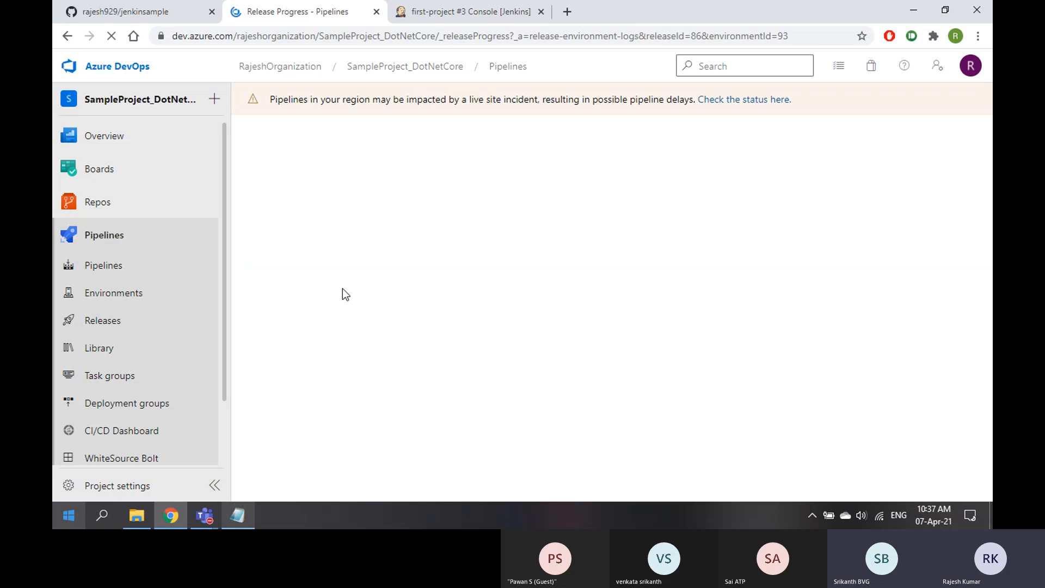
Return to the JenkinsRelease releases list via Releases in the Pipelines navigation
click(237, 518)
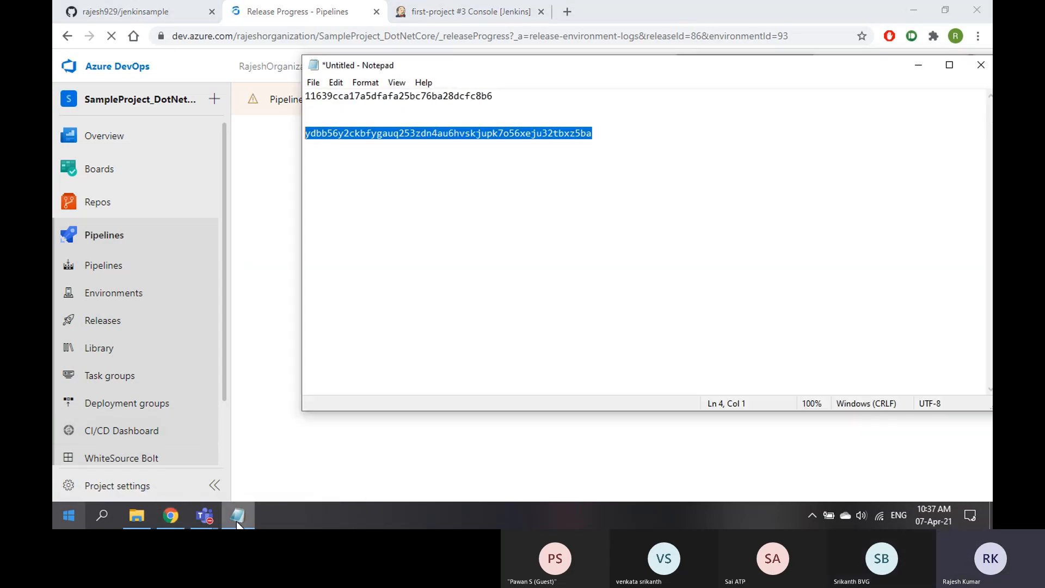
click(238, 518)
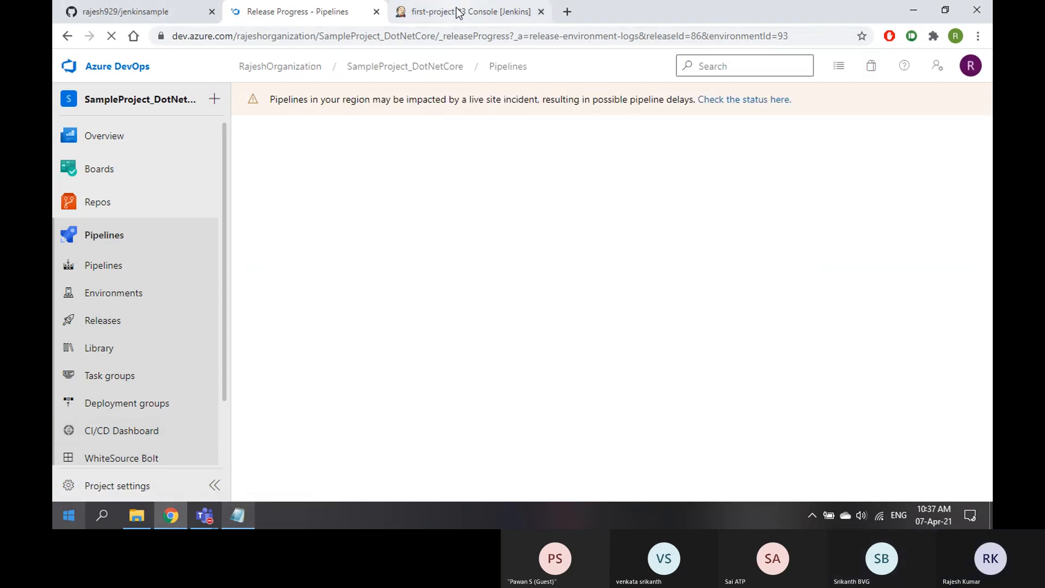
click(153, 12)
click(319, 19)
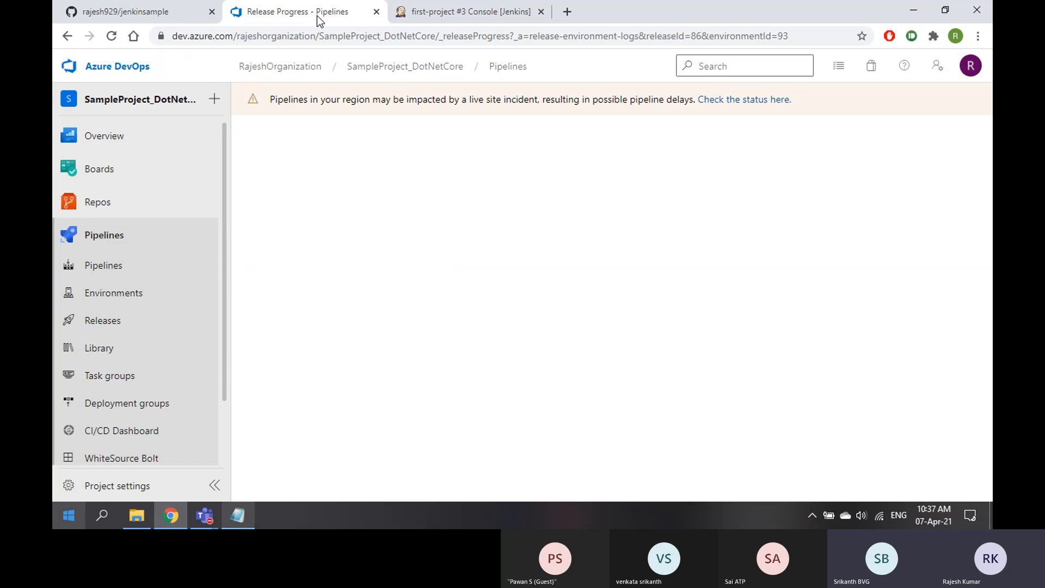
click(110, 331)
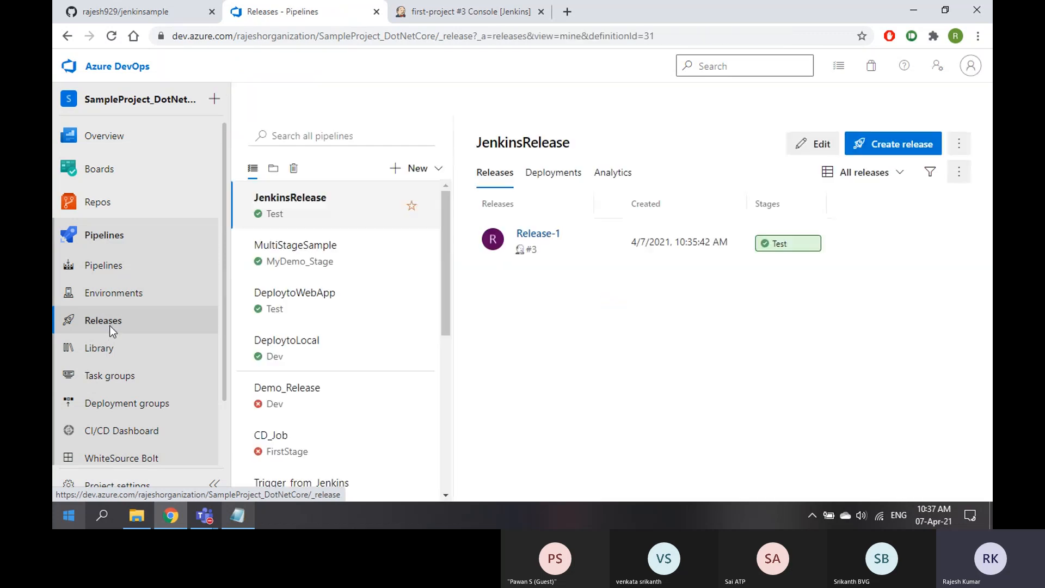
Open Release-1 and view its Test stage deployment logs
click(546, 236)
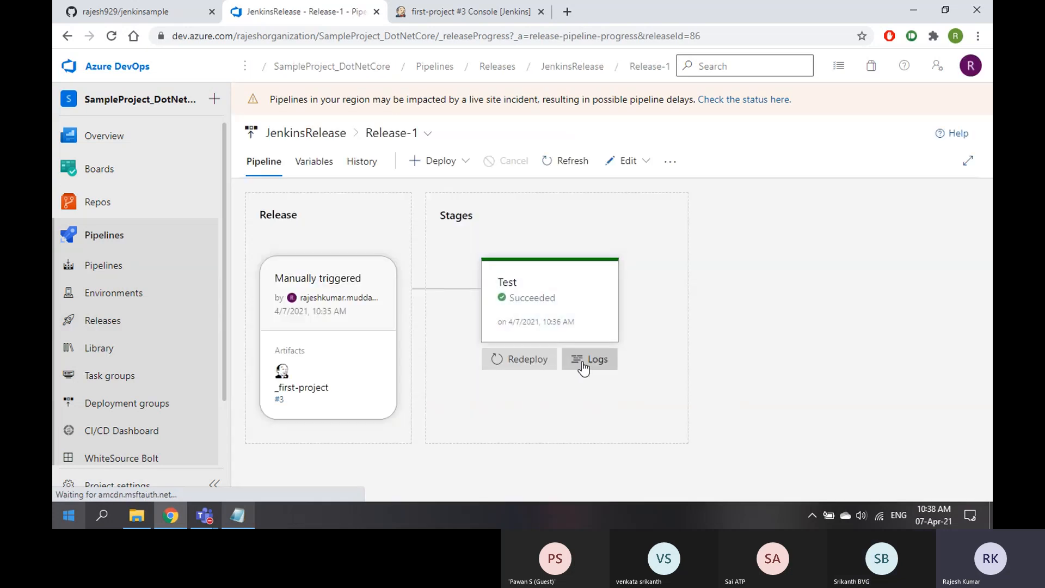
click(594, 361)
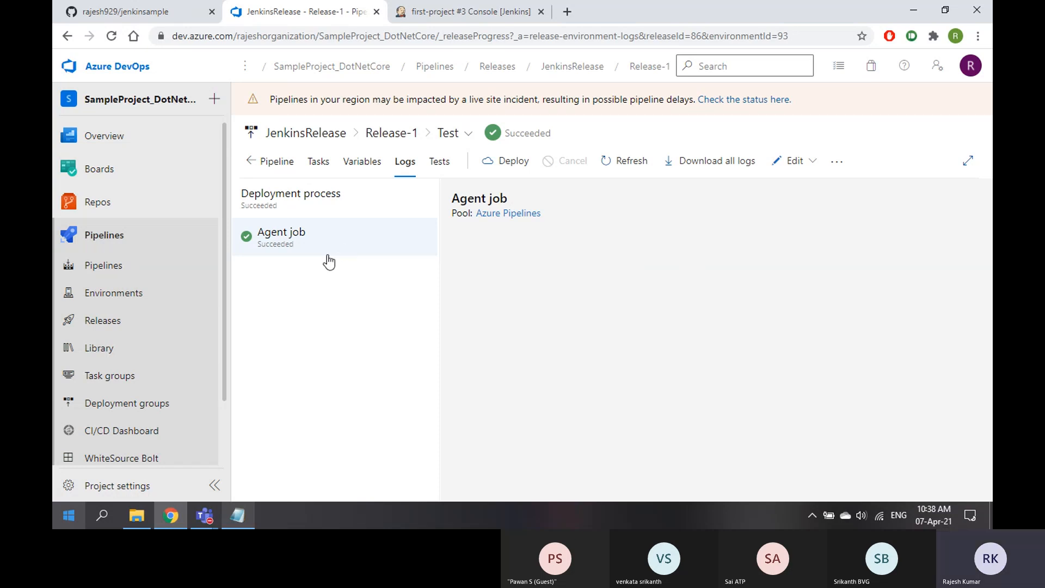
Expand the Agent job and view the PowerShell Script step log, stepping to Download artifact and back
click(341, 235)
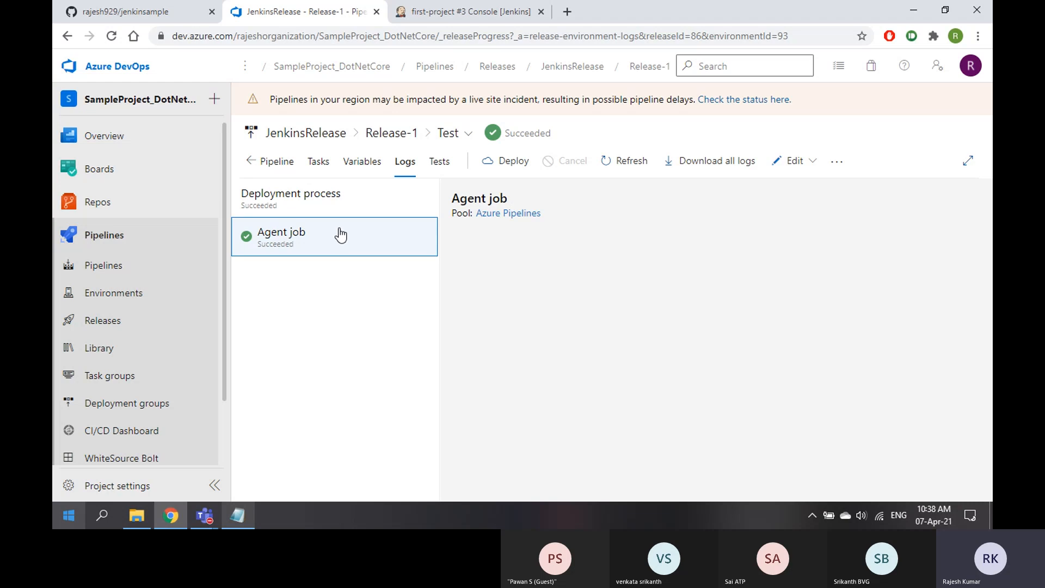
click(334, 238)
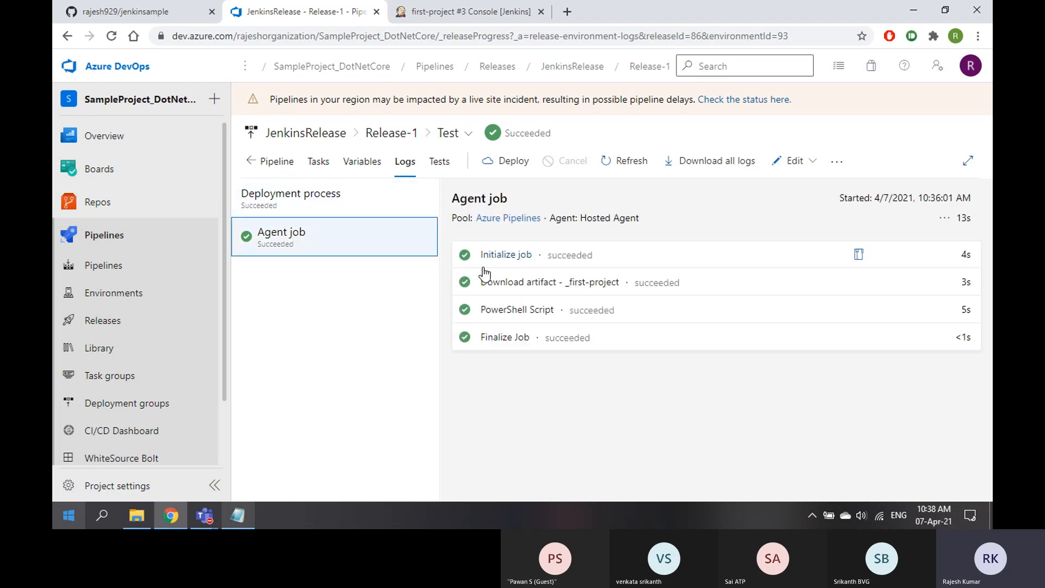
click(507, 308)
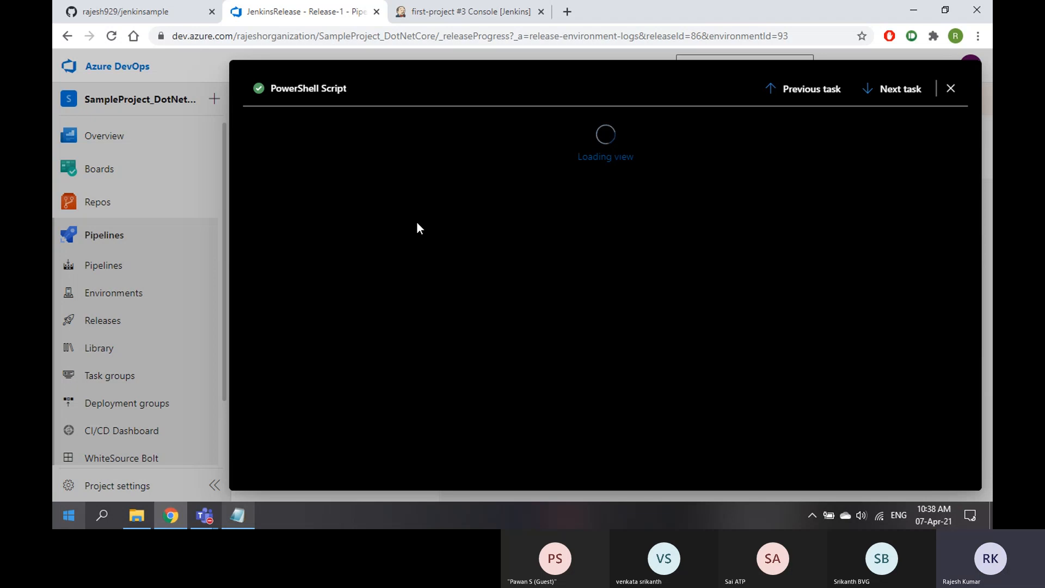
click(806, 90)
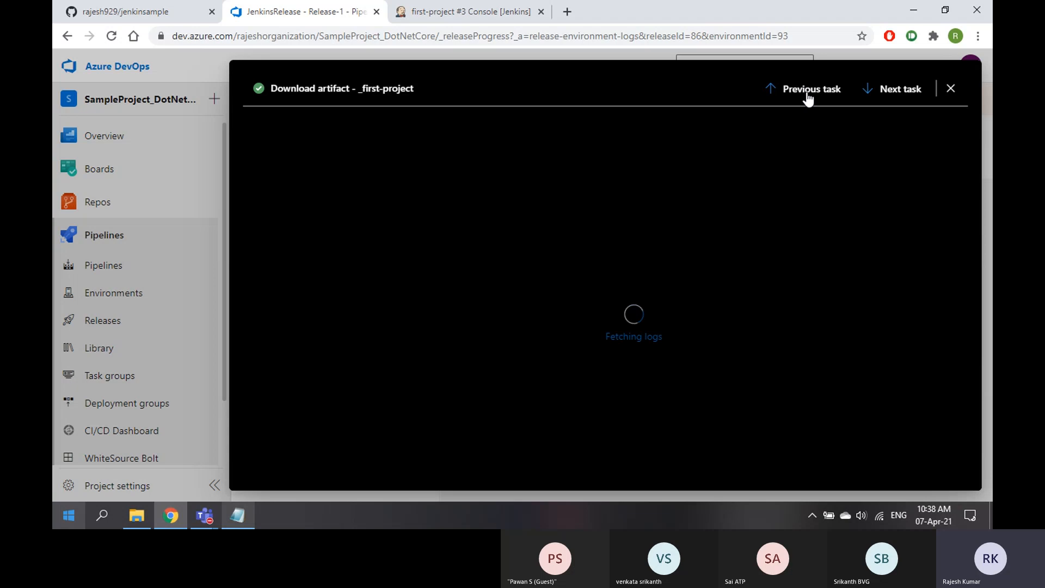
click(900, 90)
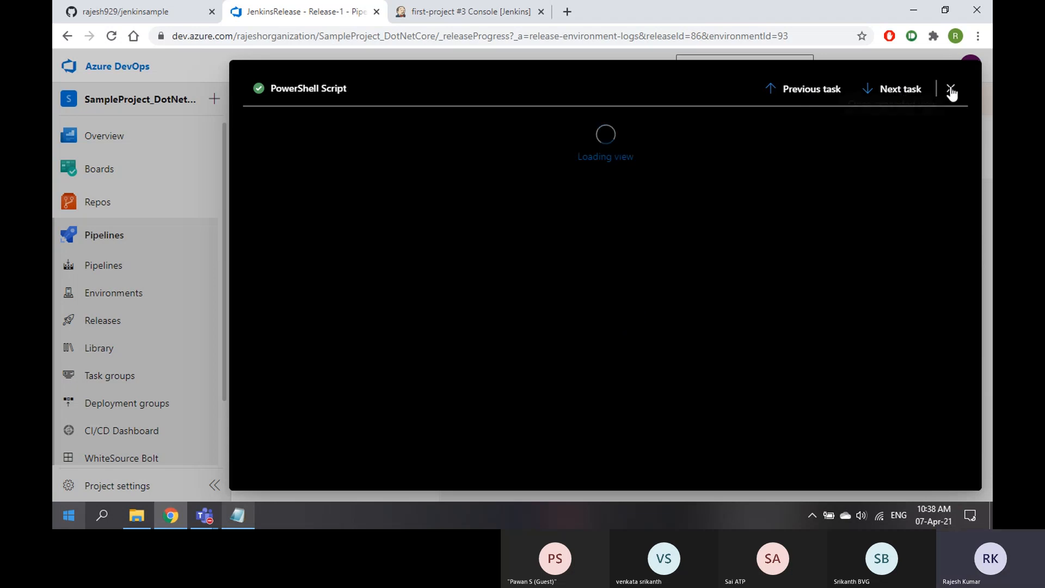
Reopen the PowerShell Script log for a closer read, then return to Jenkins build #3's console
click(950, 90)
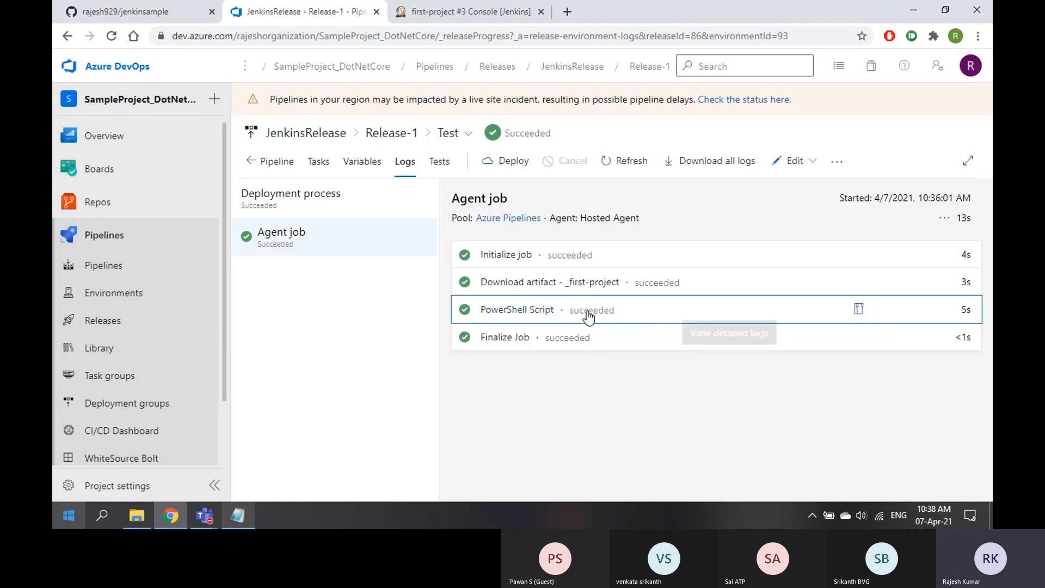
click(518, 312)
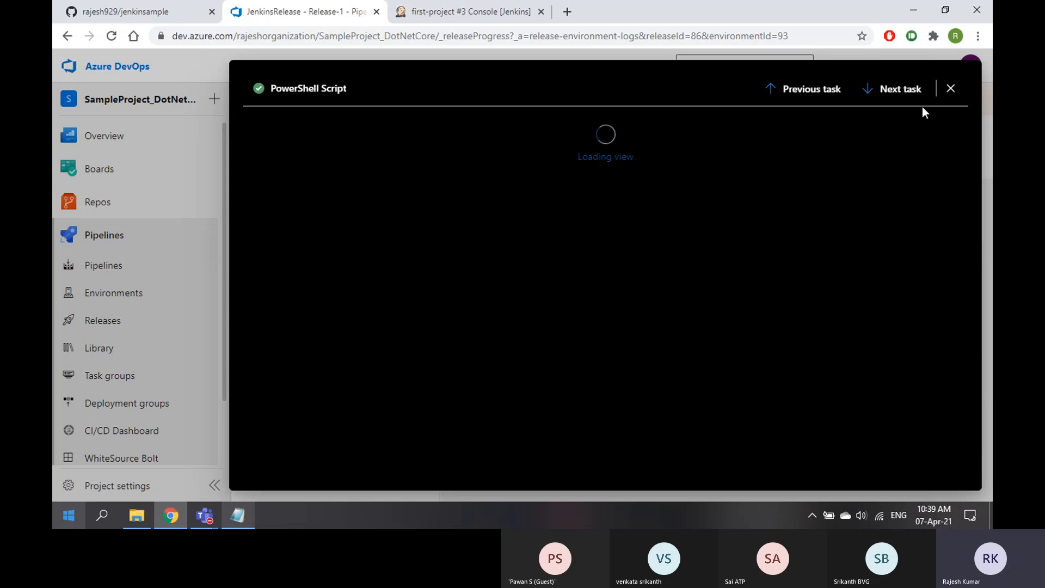
click(952, 90)
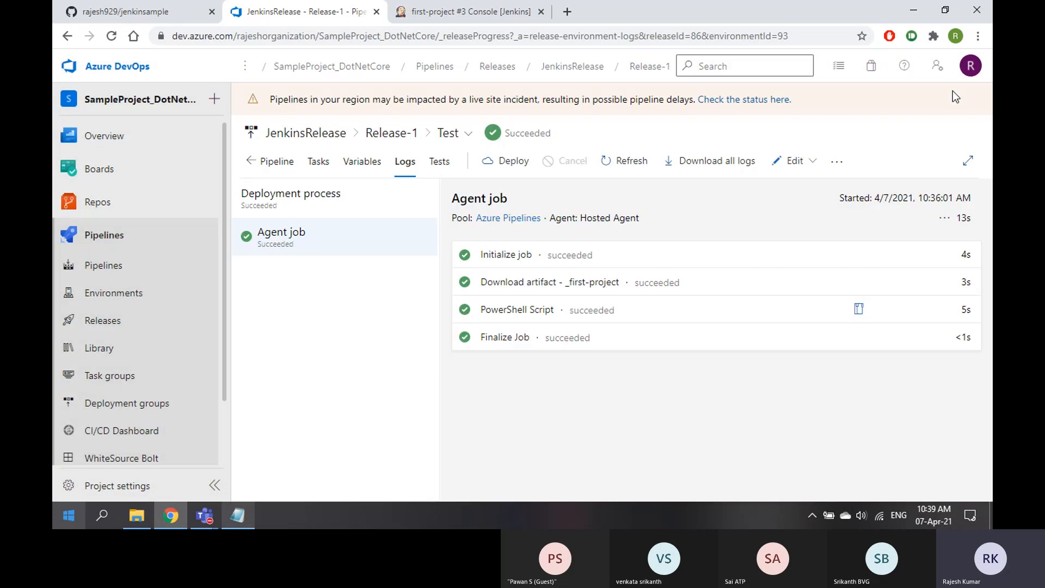
click(502, 313)
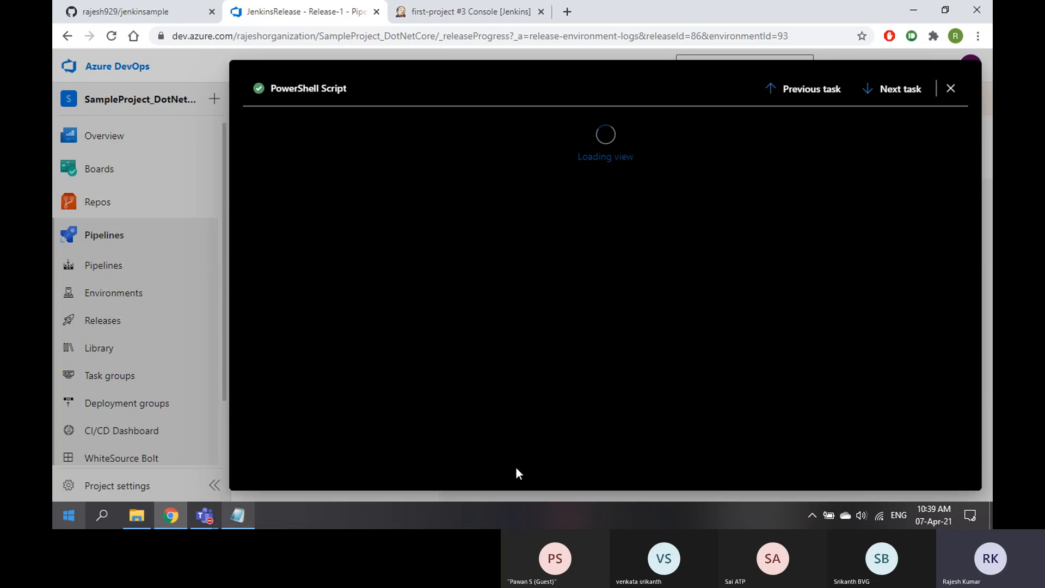
click(445, 13)
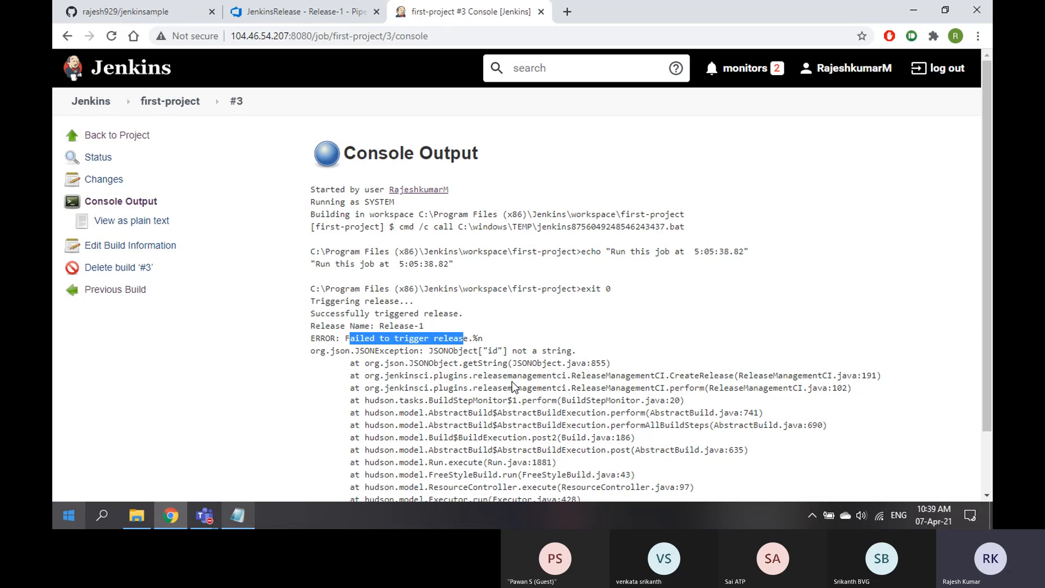
Highlight the Triggering release, Release-1 triggered and failed-to-trigger error lines in build #3's console
scroll(514, 386, down, 2)
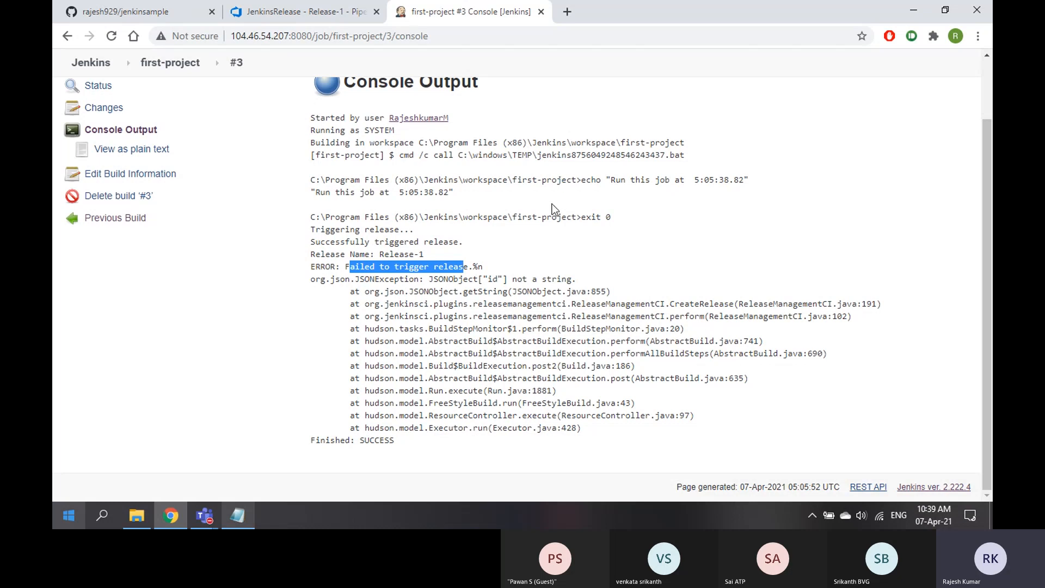
scroll(554, 207, up, 2)
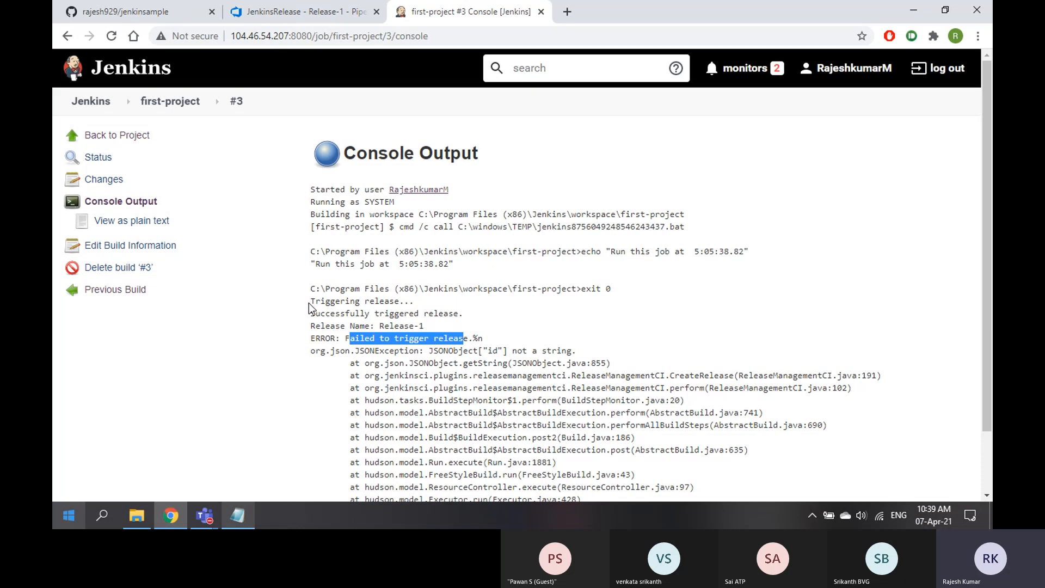
drag(311, 302, 404, 303)
drag(311, 315, 450, 316)
drag(345, 339, 481, 339)
drag(314, 302, 425, 305)
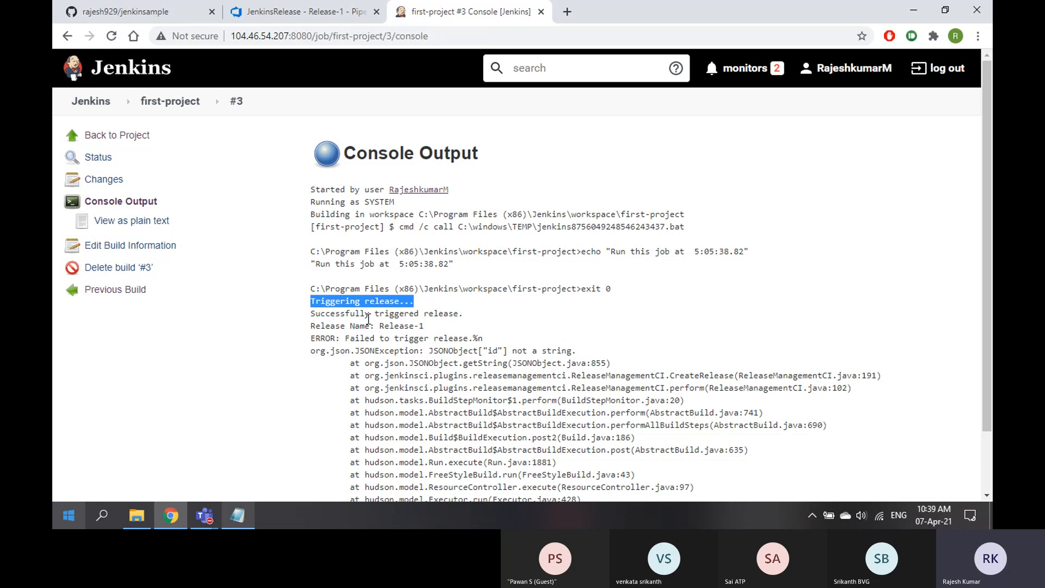
drag(345, 314, 462, 314)
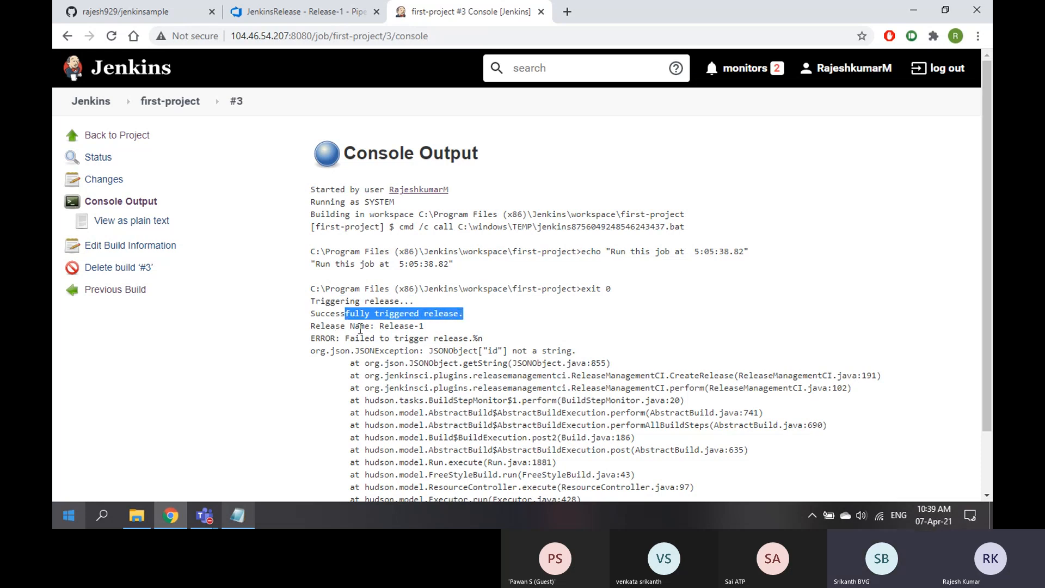
drag(379, 326, 427, 329)
drag(349, 339, 486, 343)
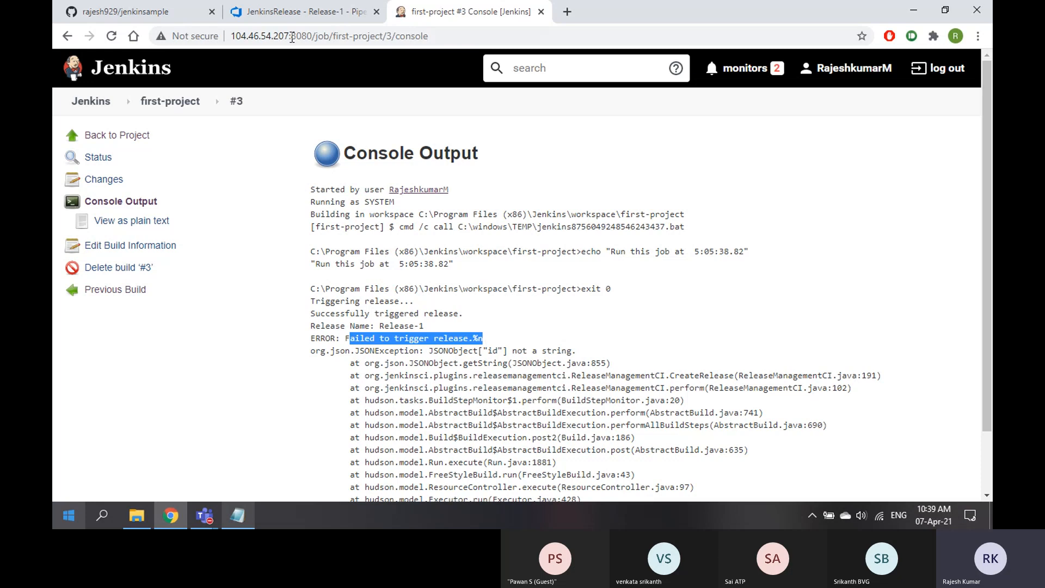
click(299, 12)
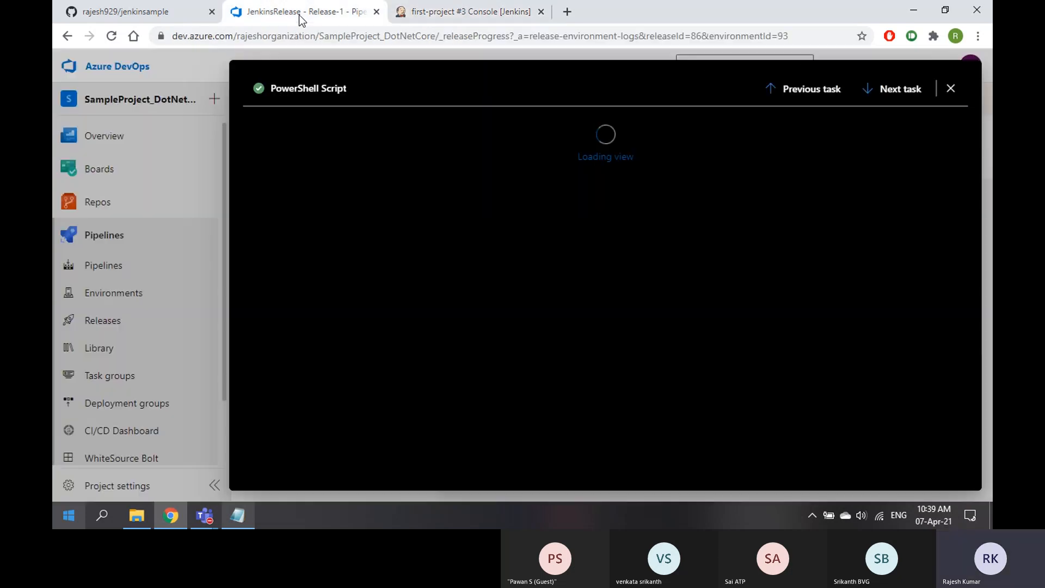
Review Release-1's Download artifact and PowerShell Script task logs in the Agent job
click(951, 88)
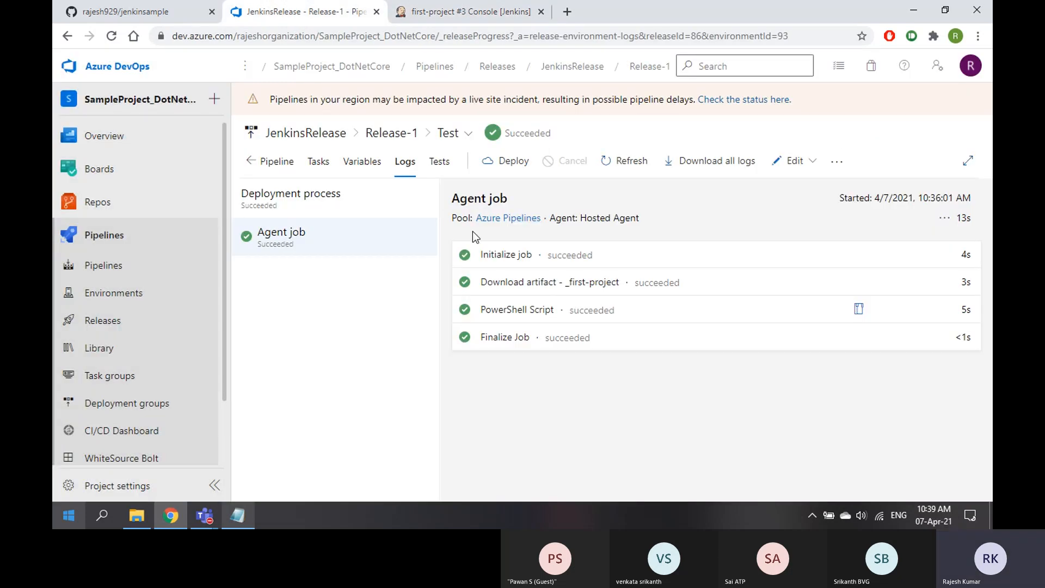
click(524, 287)
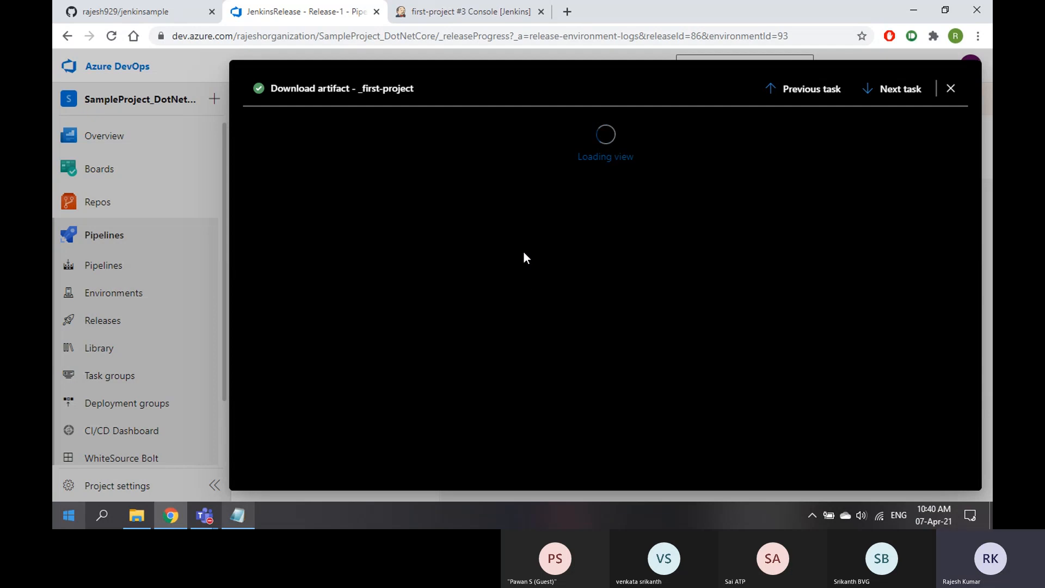
click(952, 89)
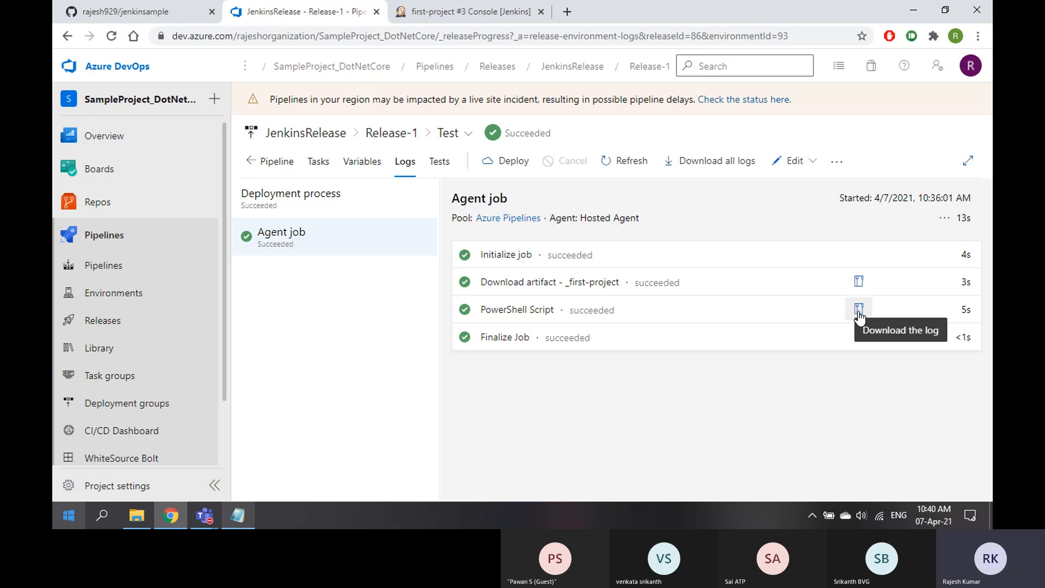
click(515, 318)
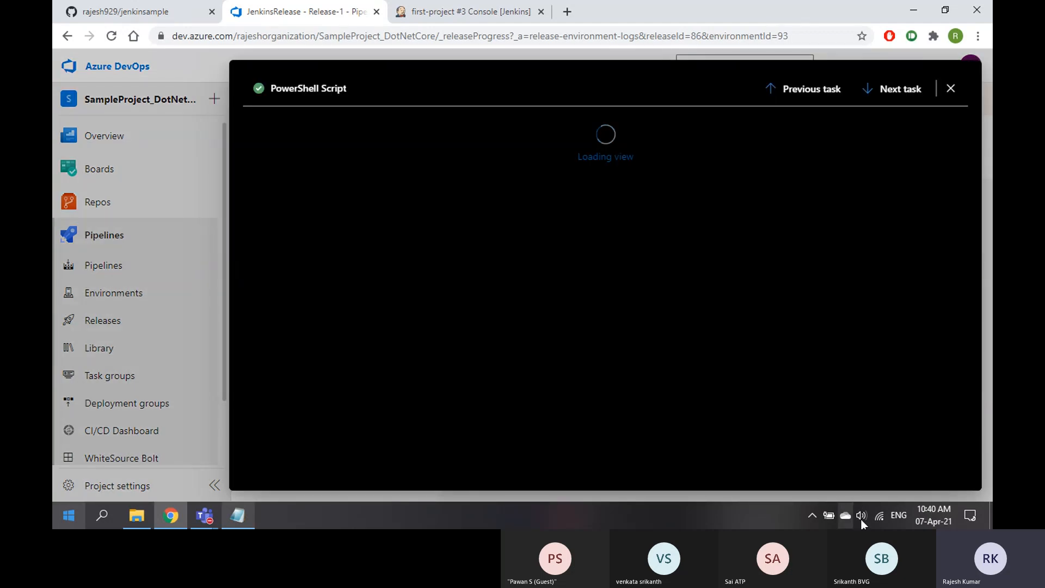
Check the network connection, then bring up Local Disk (C:) in File Explorer
click(884, 517)
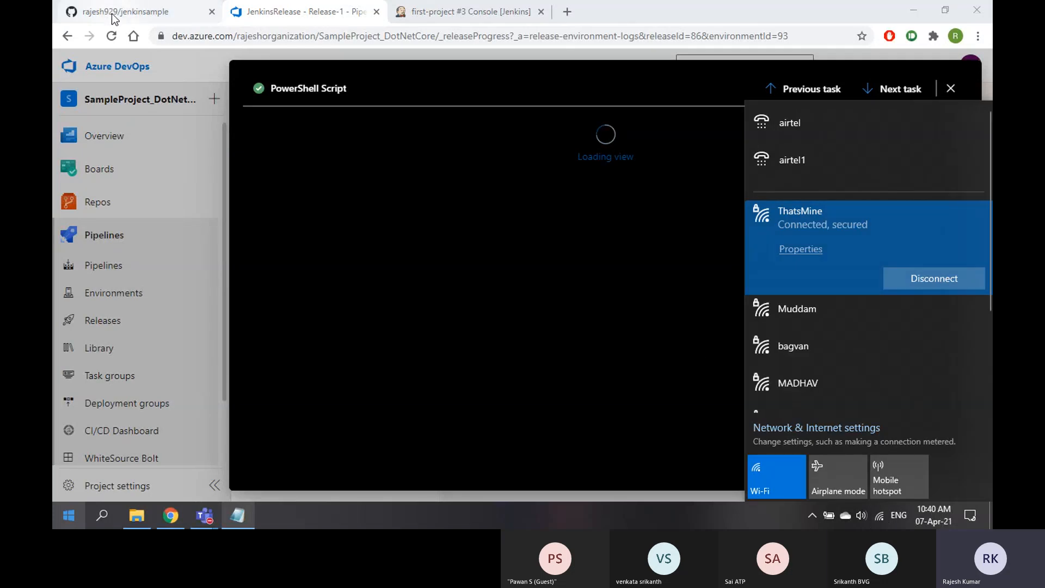
click(169, 292)
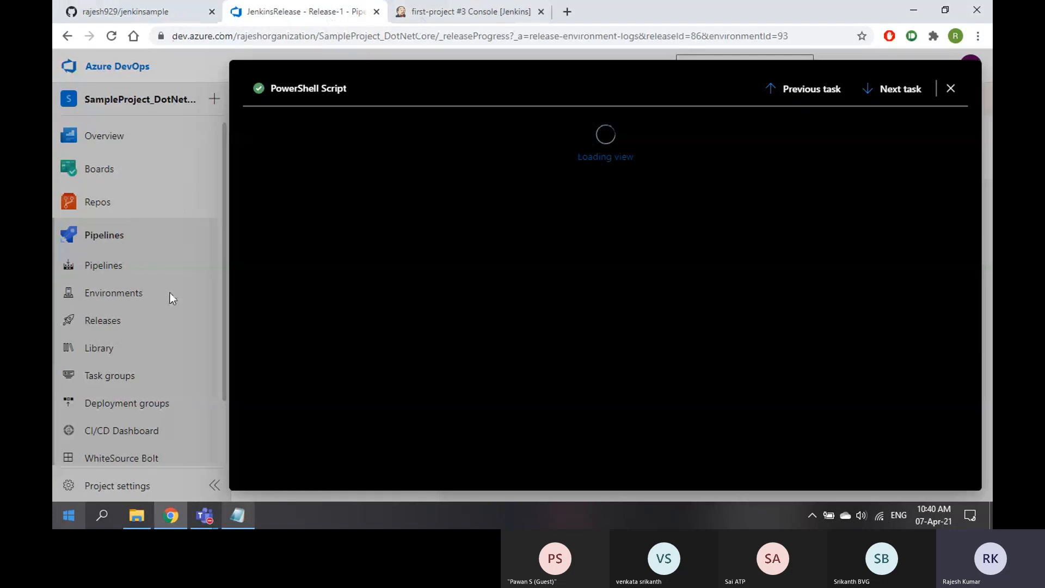
click(454, 18)
click(136, 515)
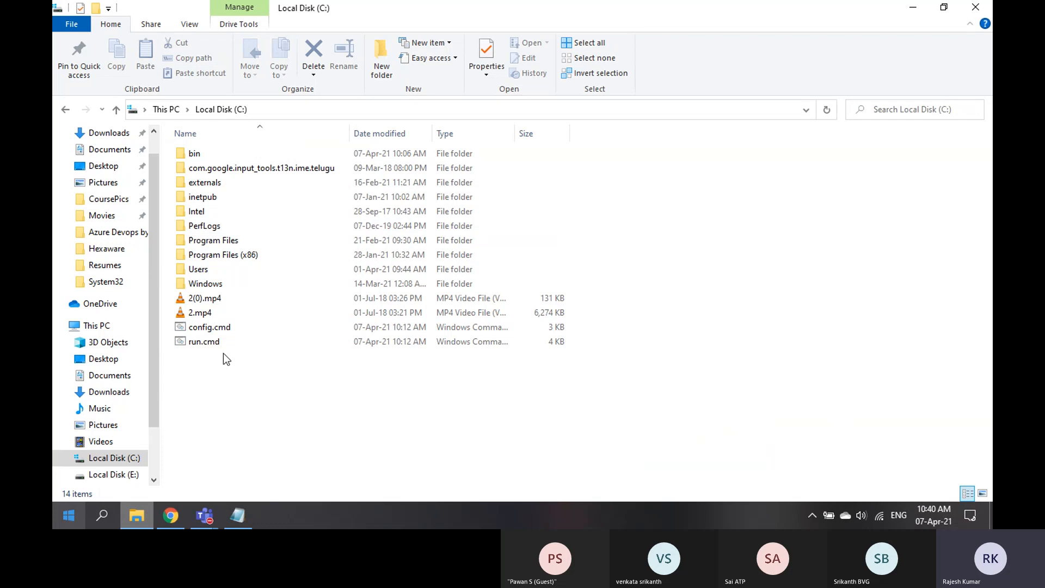
Sort C: by date modified and create a new folder named azagent
click(217, 328)
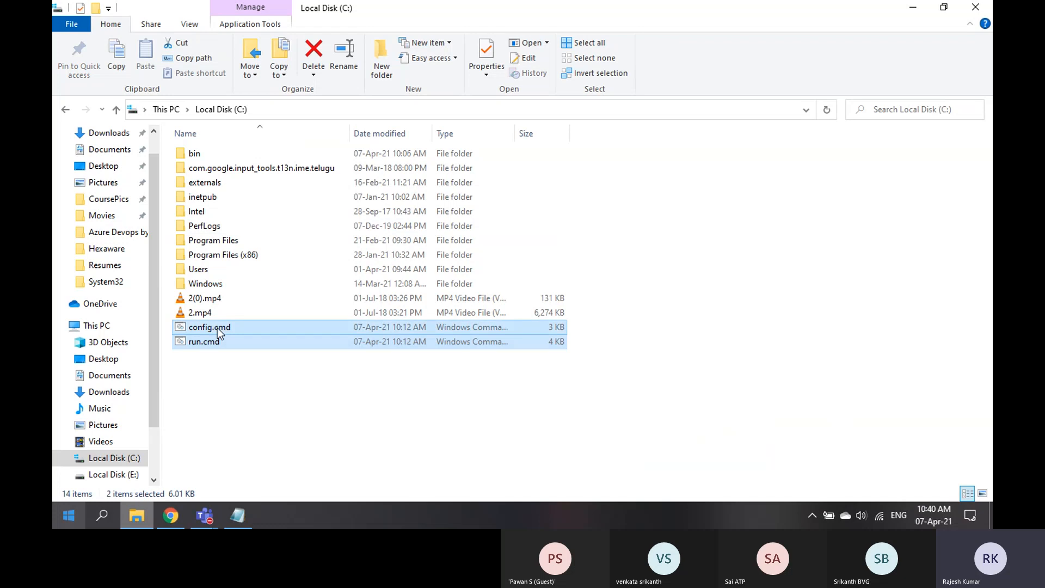
click(380, 133)
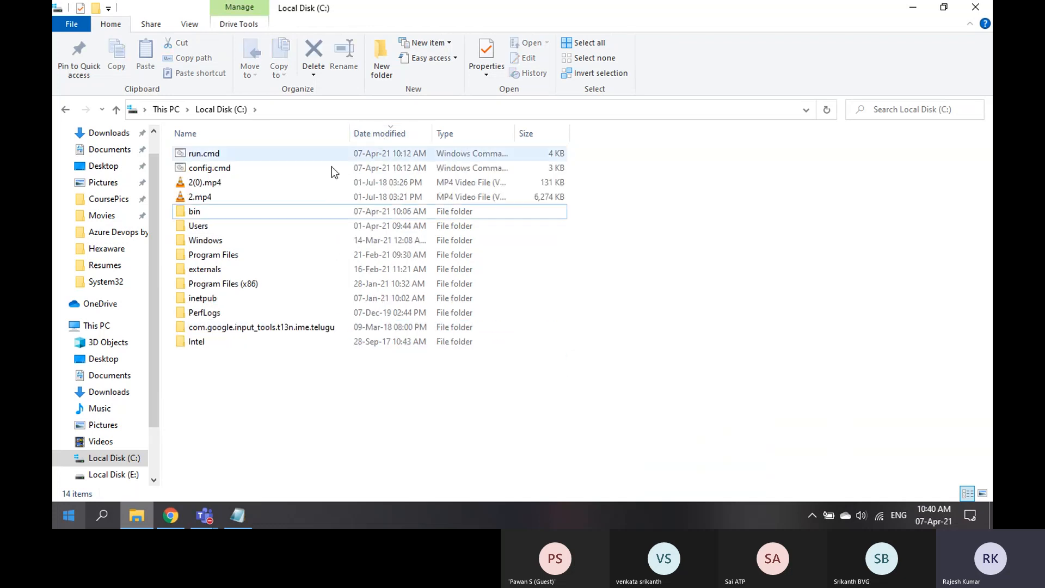
click(364, 215)
ctrl+click(365, 163)
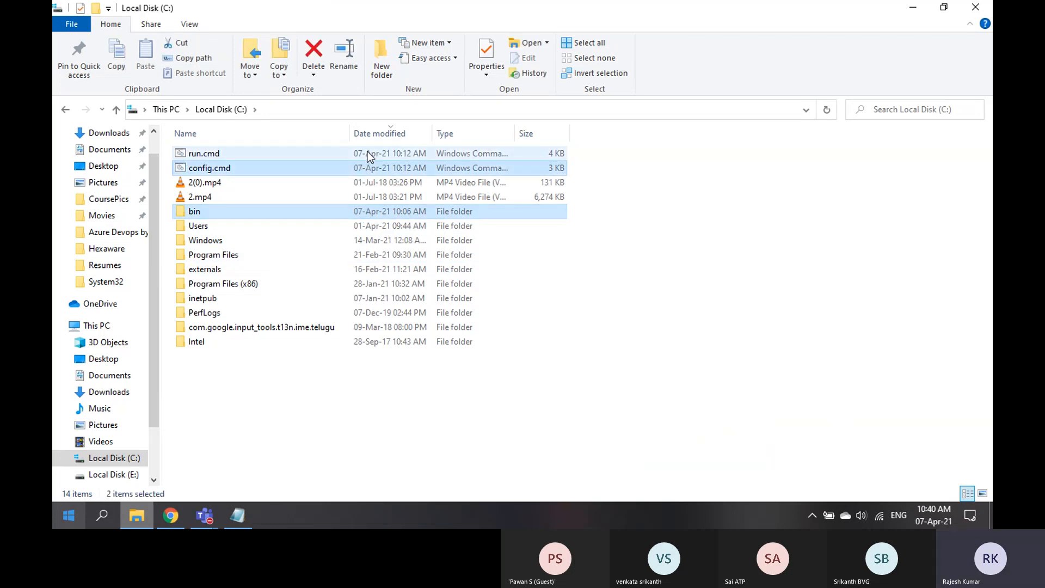
right_click(295, 401)
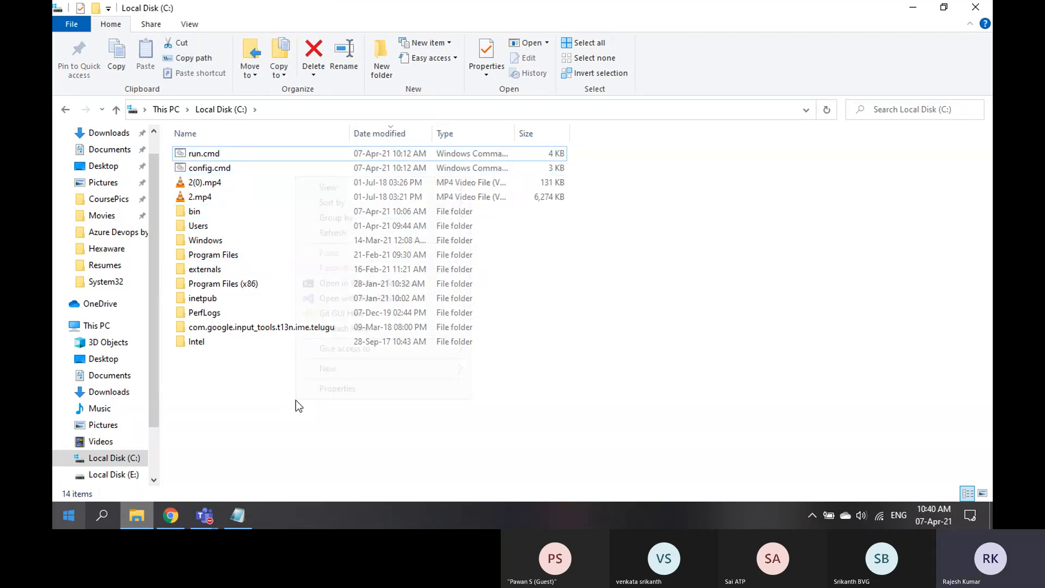
mouse_move(355, 368)
click(519, 362)
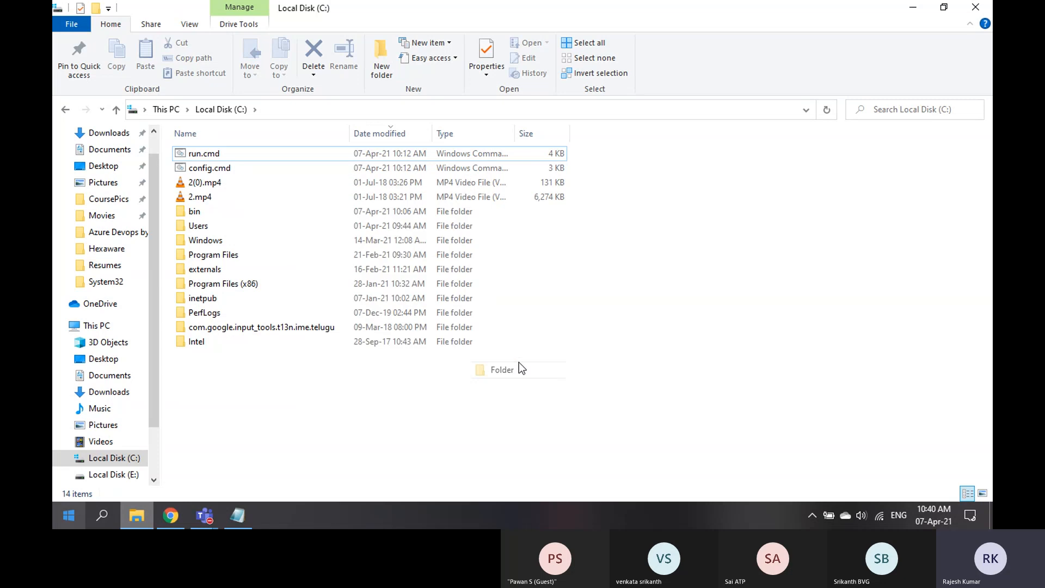
text(azag)
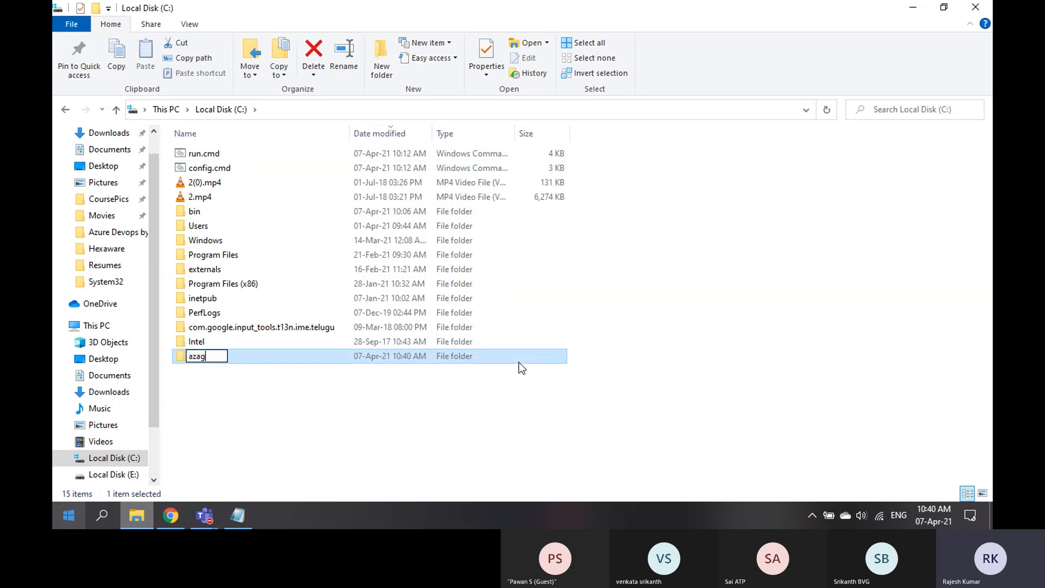
text(ent)
key(Return)
Move run.cmd, config.cmd and bin into azagent, granting administrator permission for all items
click(372, 155)
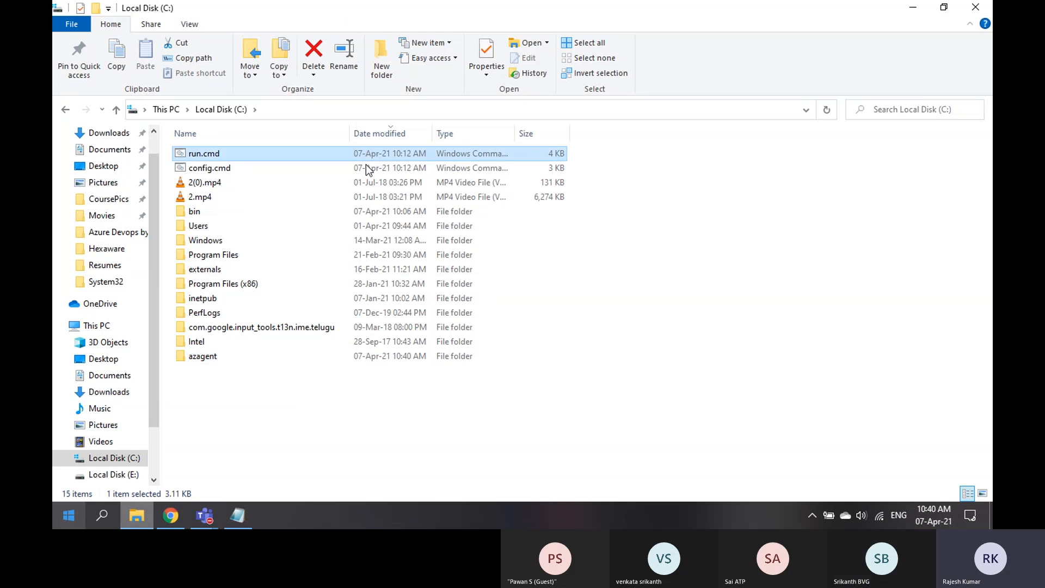
ctrl+click(365, 167)
ctrl+click(360, 214)
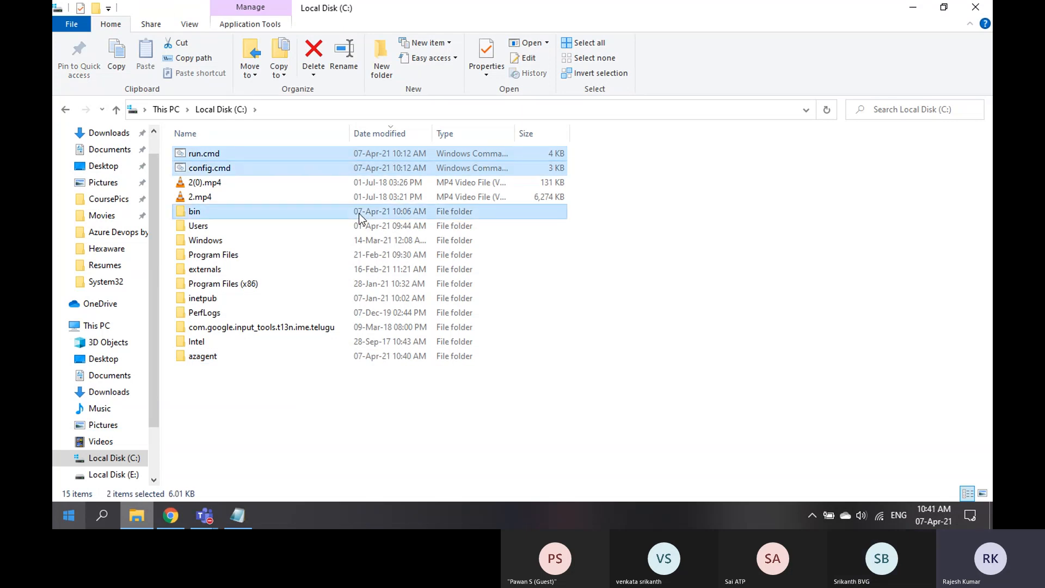
click(212, 357)
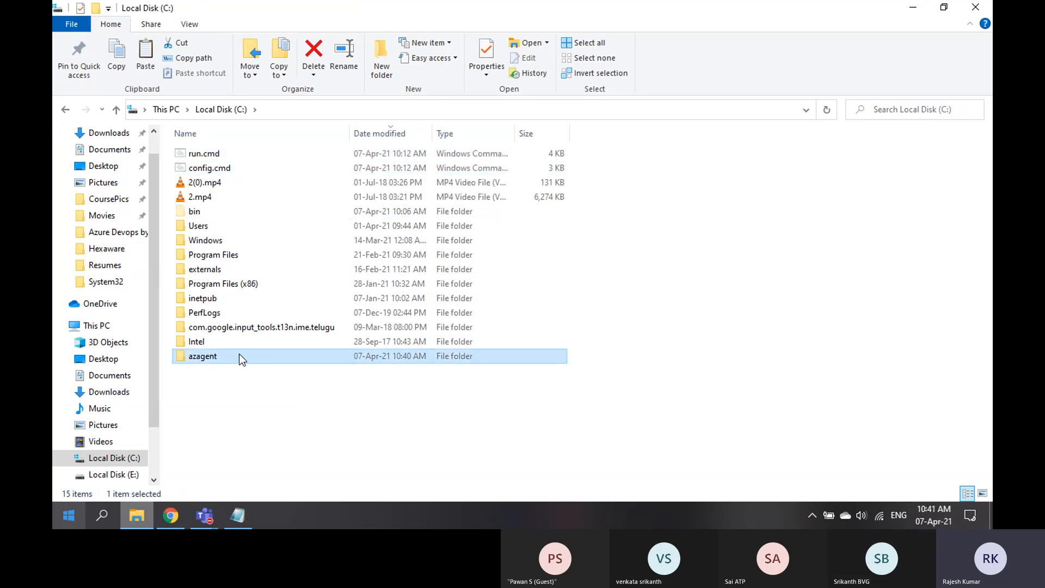
double_click(240, 357)
key(ctrl+v)
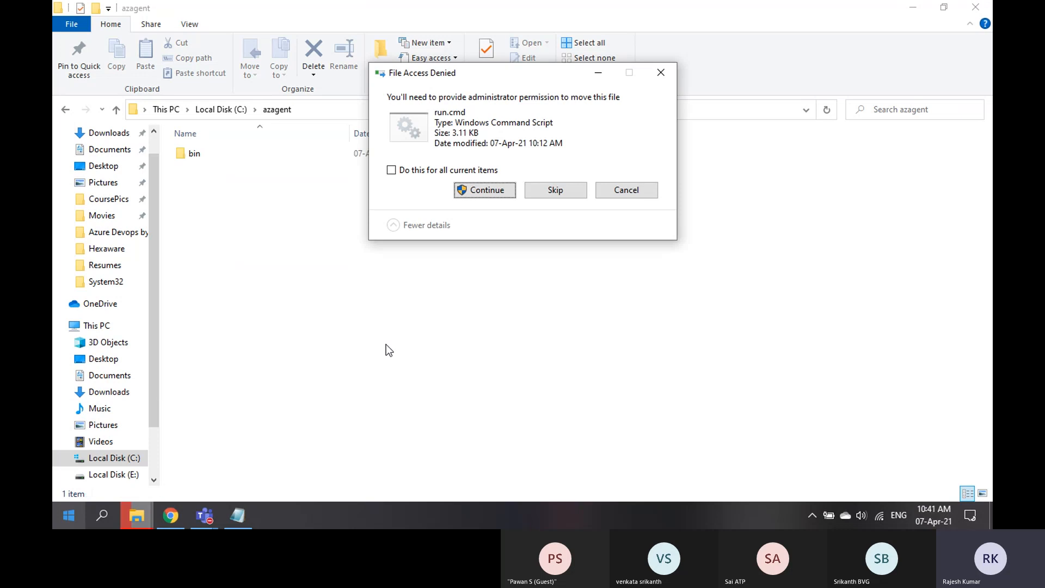
click(392, 170)
click(488, 191)
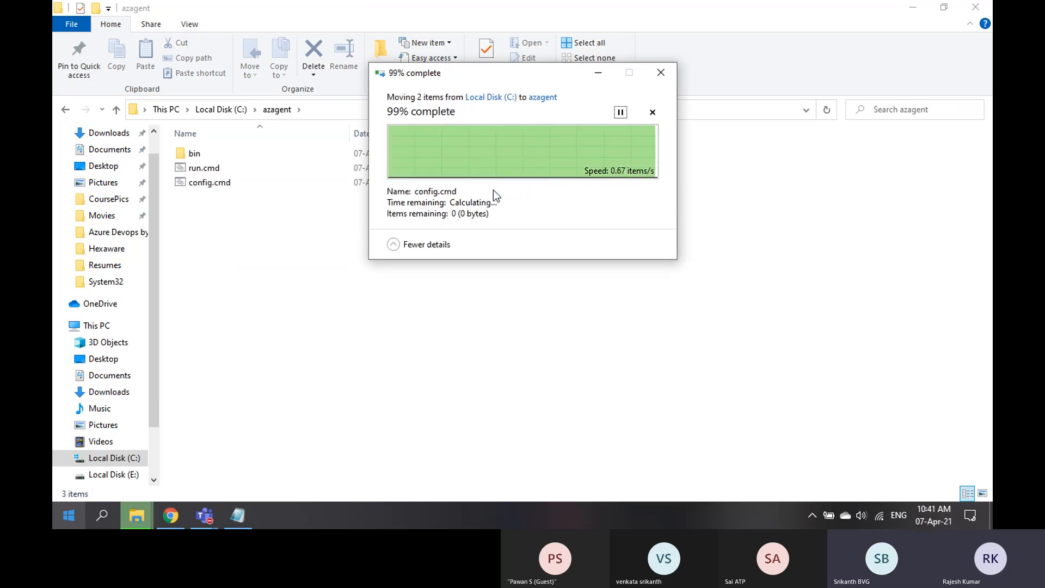
click(327, 341)
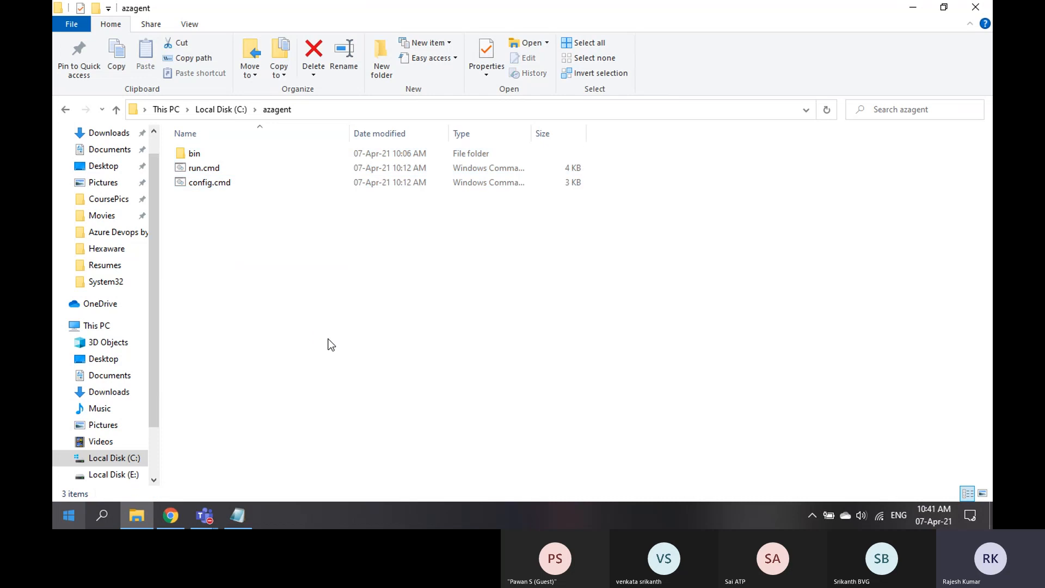
right_click(327, 341)
click(377, 137)
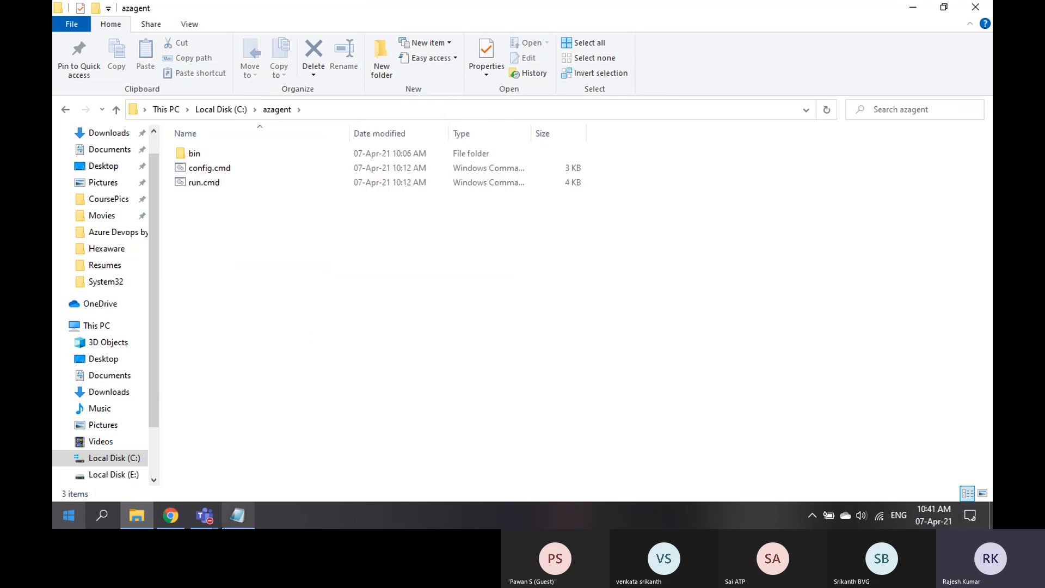
Return to Azure DevOps, close the PowerShell Script log and browse the pipelines list
click(171, 517)
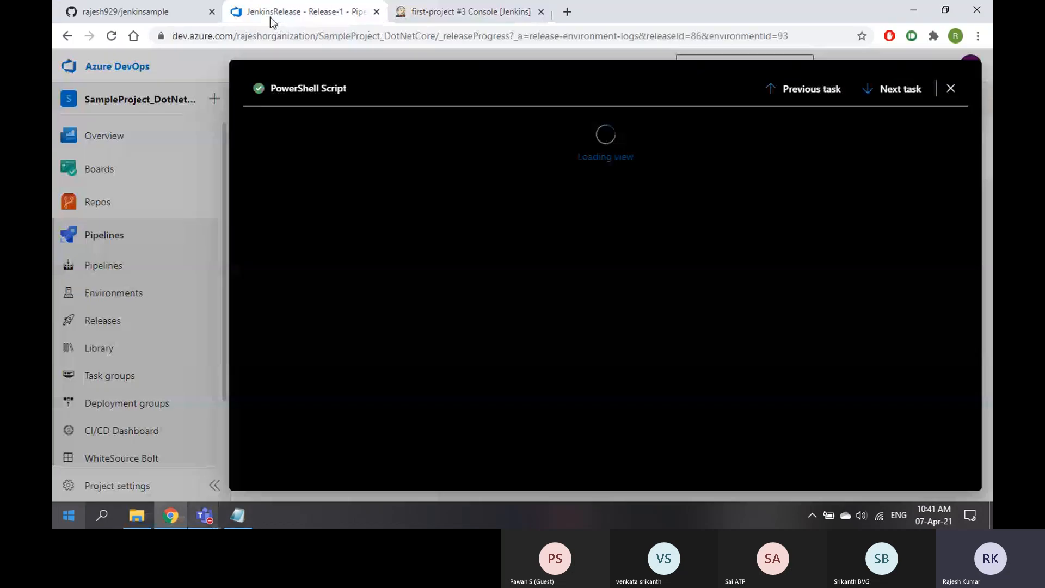
click(954, 91)
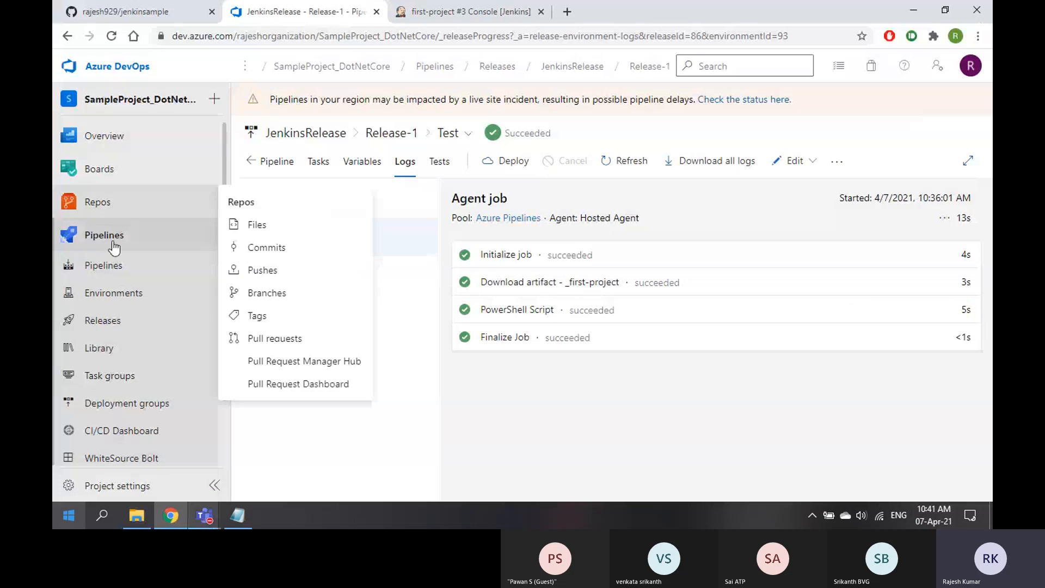
click(86, 236)
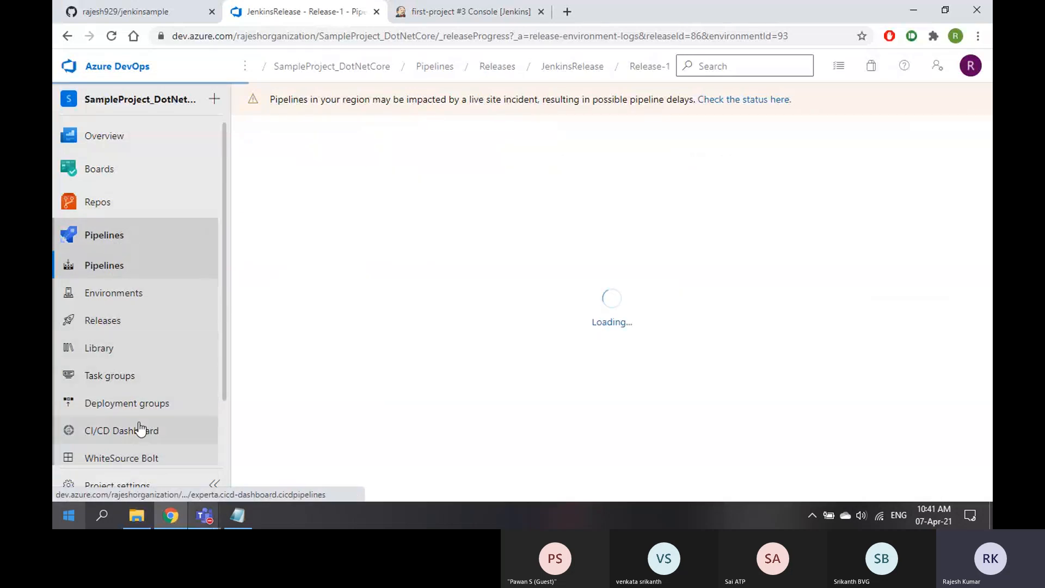
scroll(139, 427, down, 2)
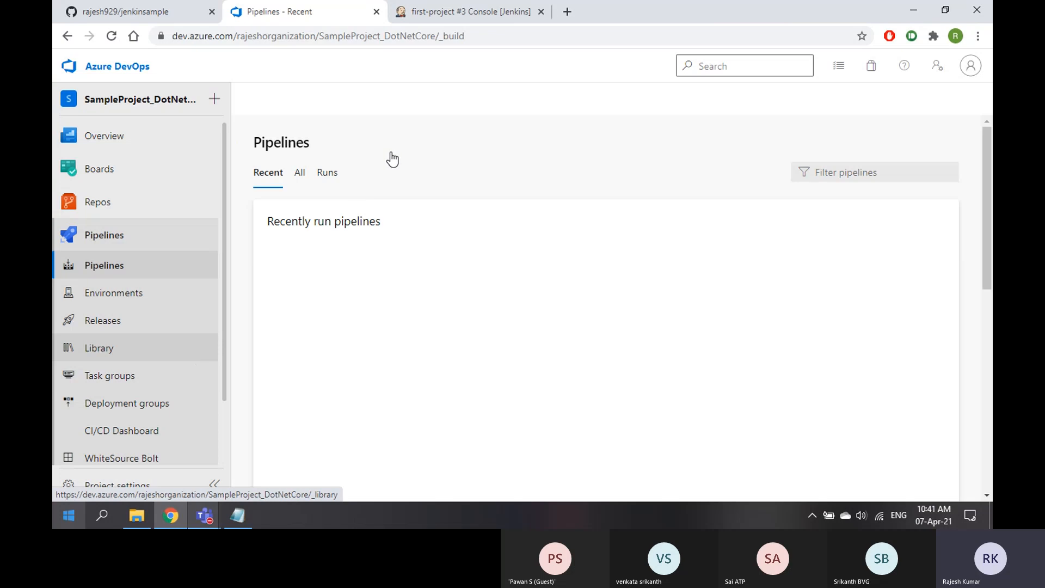
click(445, 12)
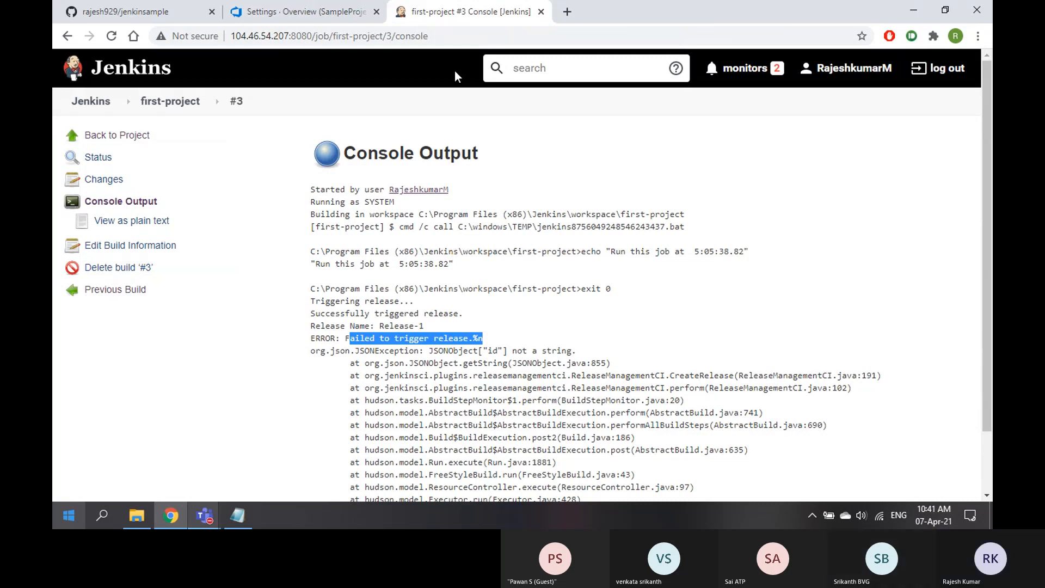
Open Agent pools in project settings and show MyPool's Agents tab, which has no agents
click(283, 11)
scroll(192, 367, down, 5)
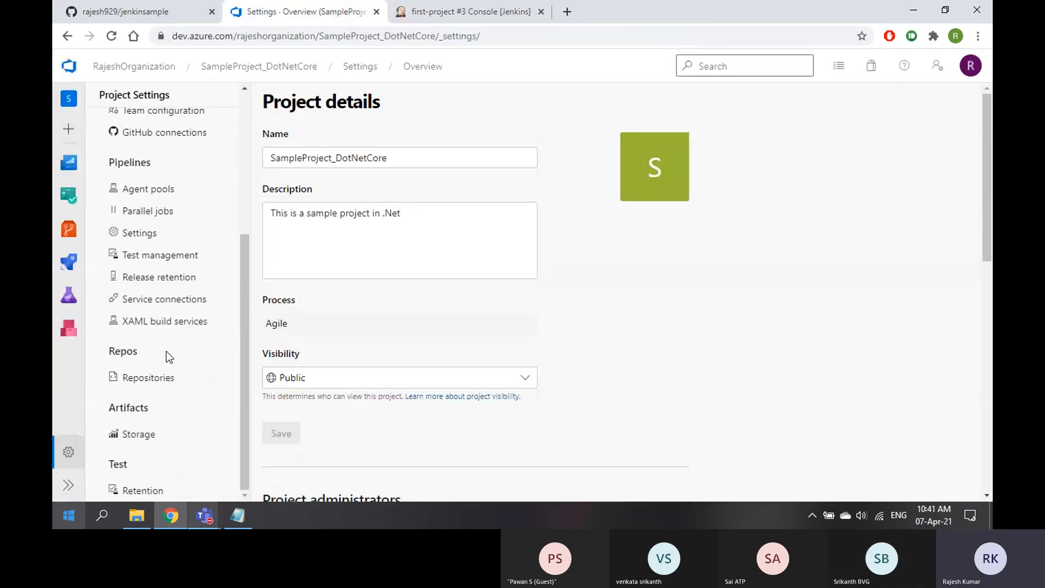
click(163, 192)
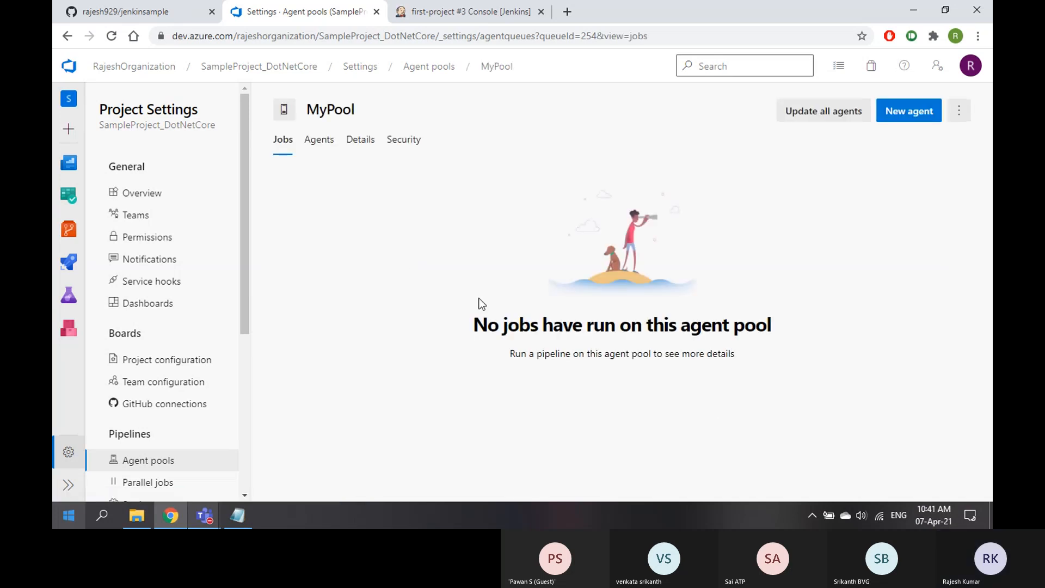
click(325, 142)
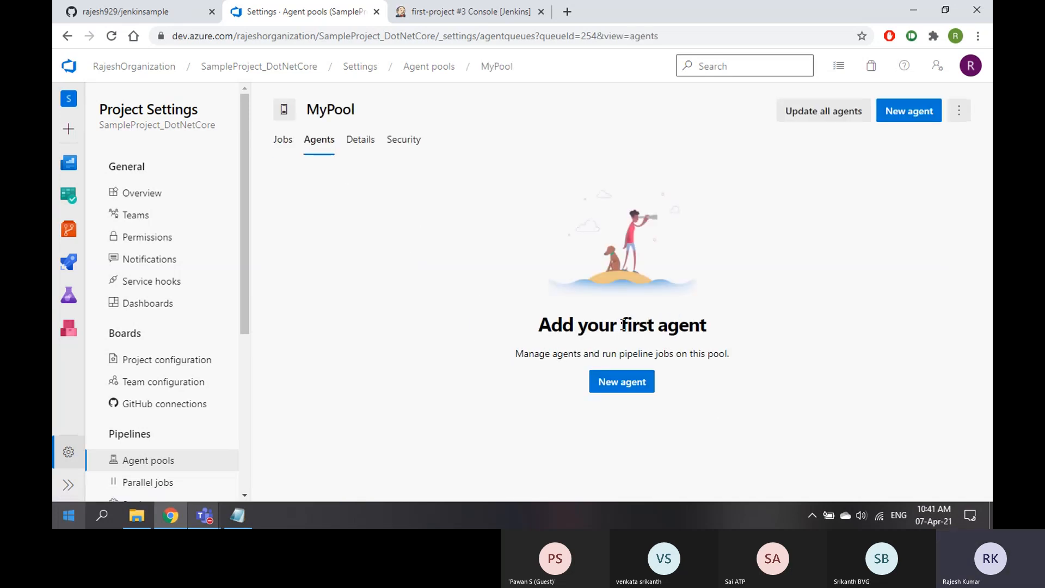
click(137, 515)
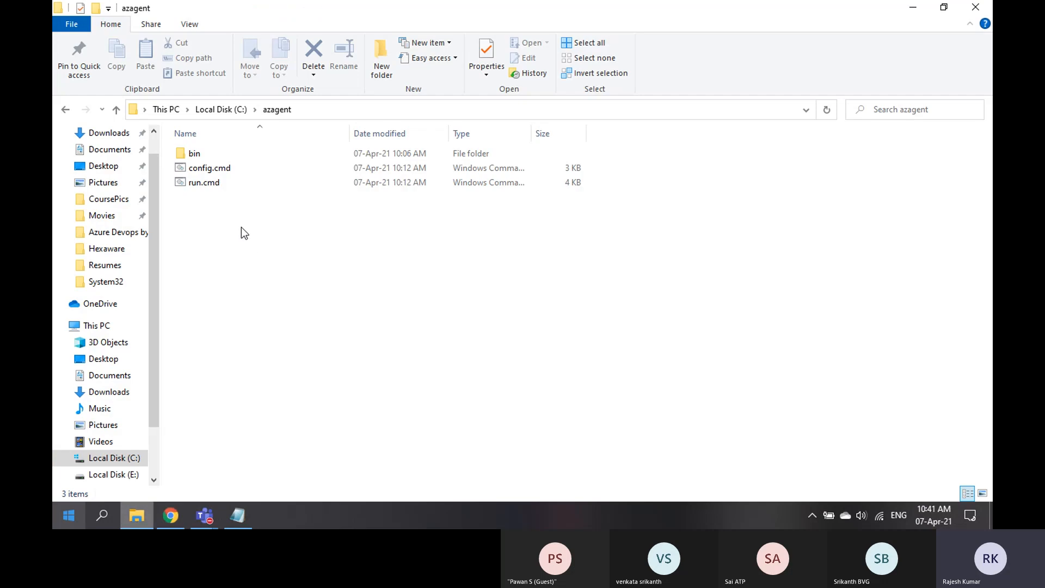
Open New agent for MyPool and highlight the Create the agent step, config.cmd and run.cmd commands
click(172, 517)
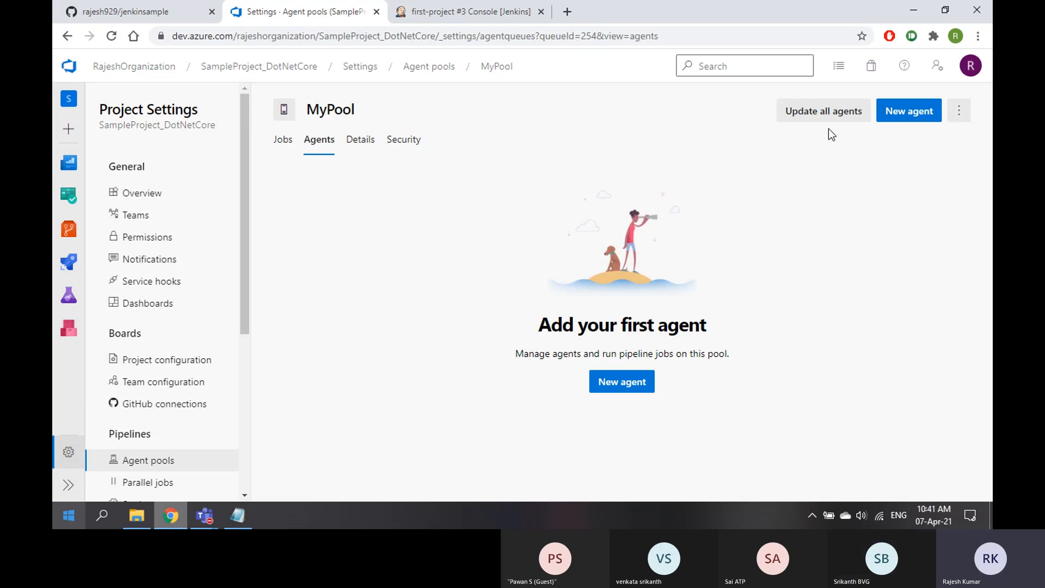
click(908, 111)
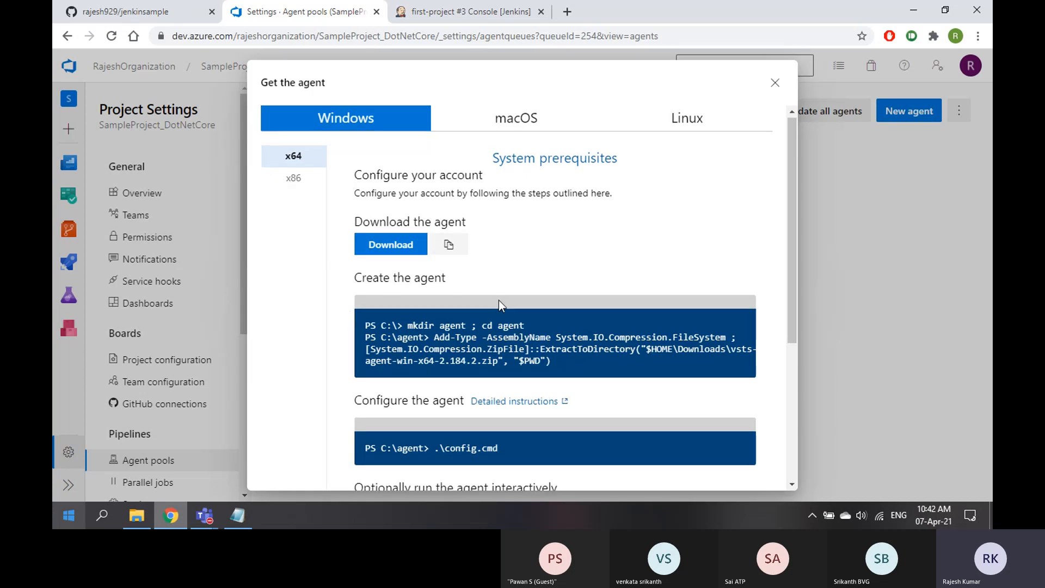
scroll(499, 300, down, 1)
scroll(436, 223, up, 1)
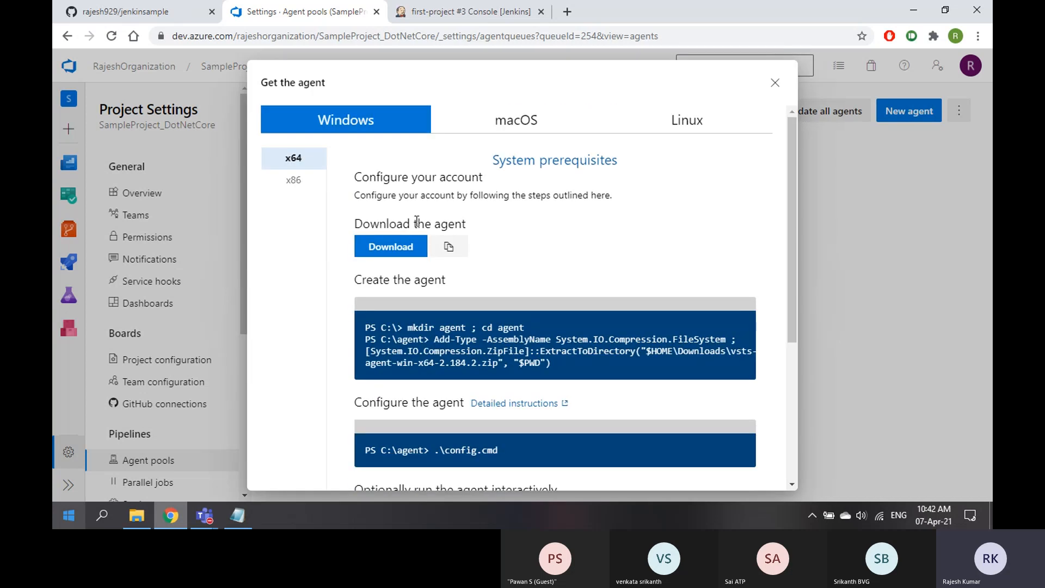
drag(414, 224, 483, 221)
scroll(524, 258, down, 1)
drag(391, 211, 473, 215)
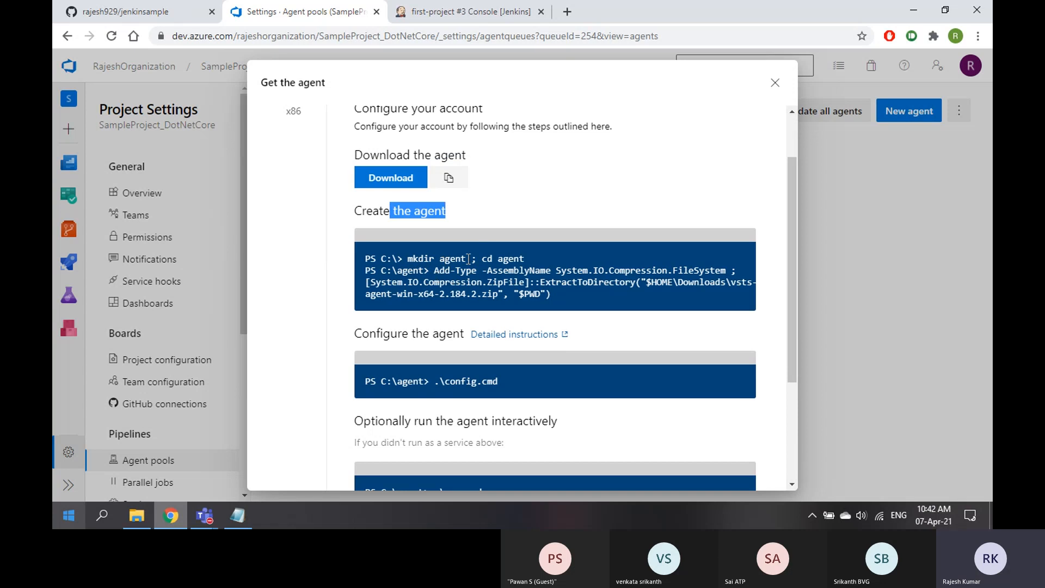
scroll(508, 322, down, 2)
scroll(508, 322, down, 1)
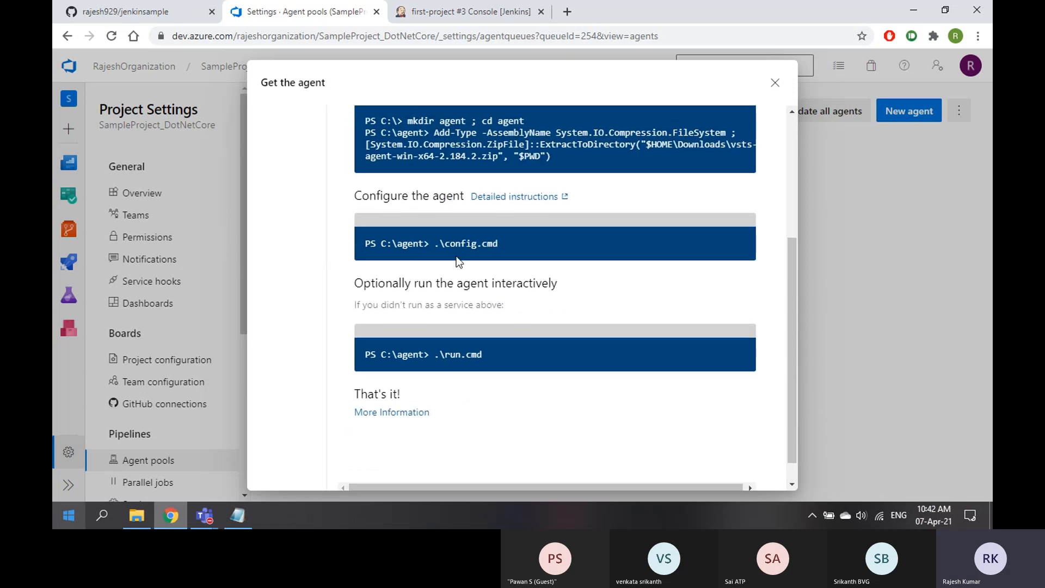
drag(445, 243, 499, 245)
drag(444, 354, 501, 359)
click(140, 517)
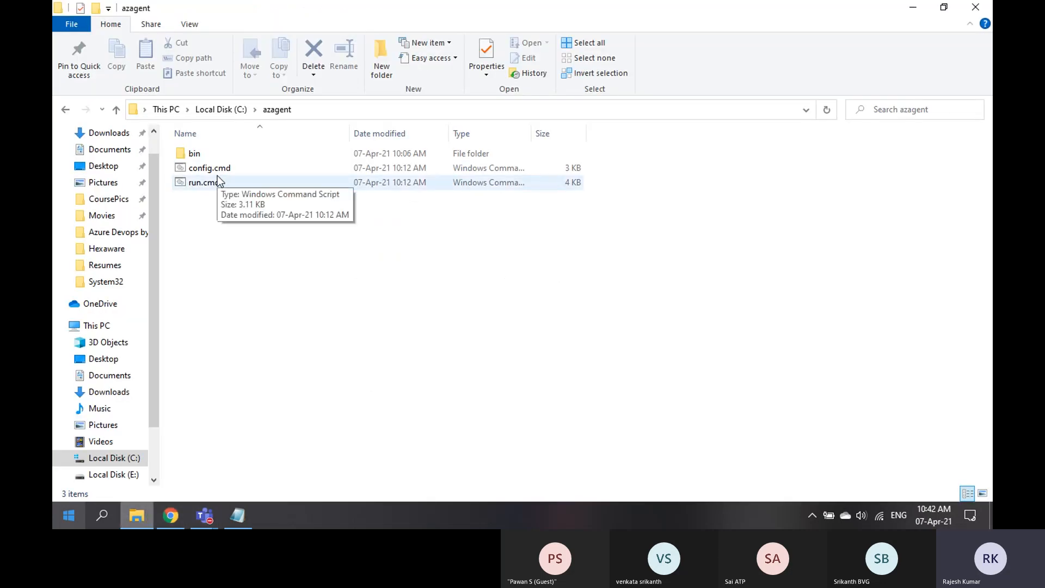
Search 'power' from the Start menu and launch Windows PowerShell as administrator
right_click(281, 344)
click(569, 287)
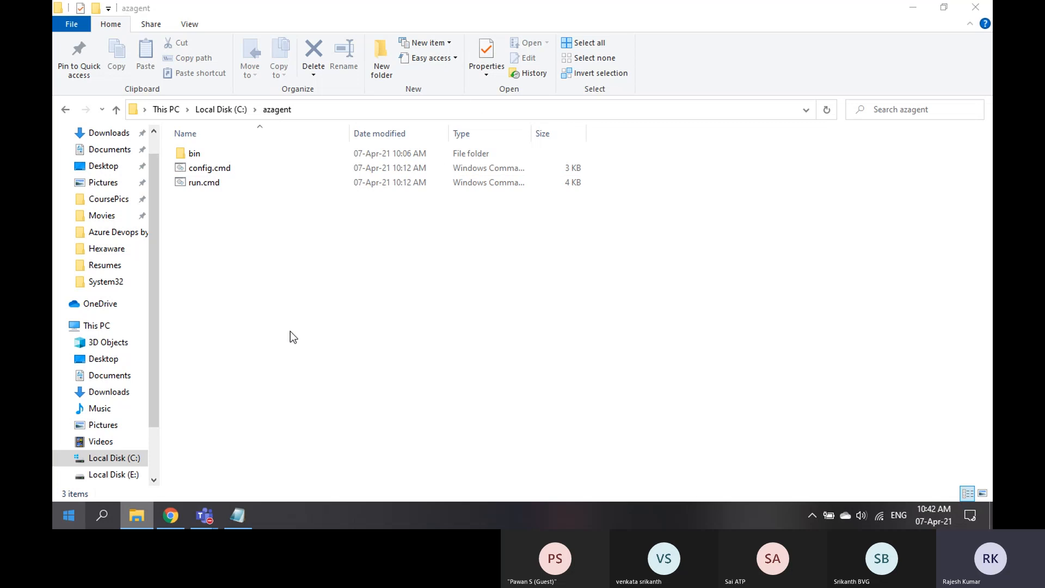
key(super)
text(power)
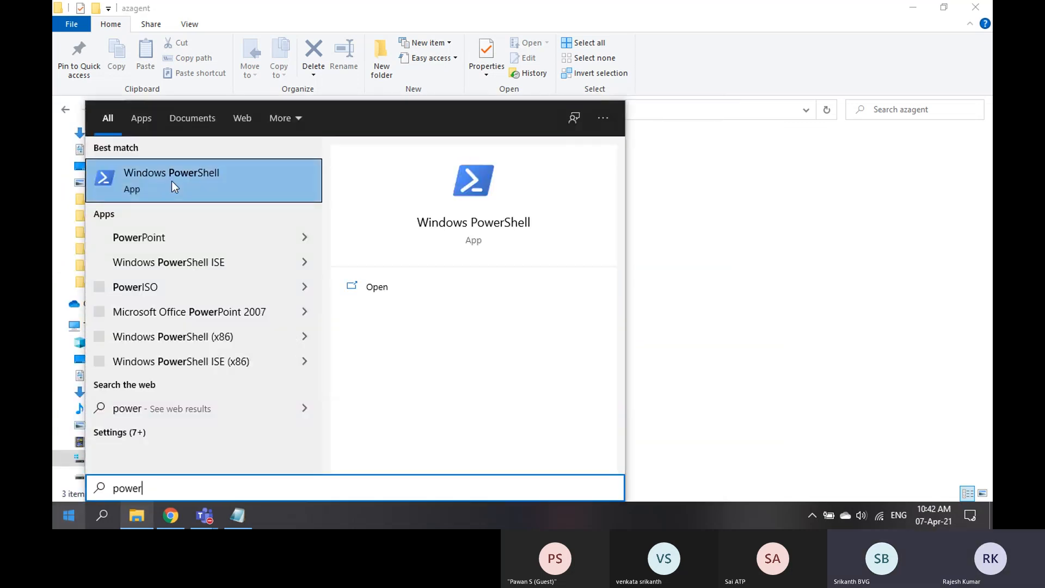
right_click(172, 181)
key(Escape)
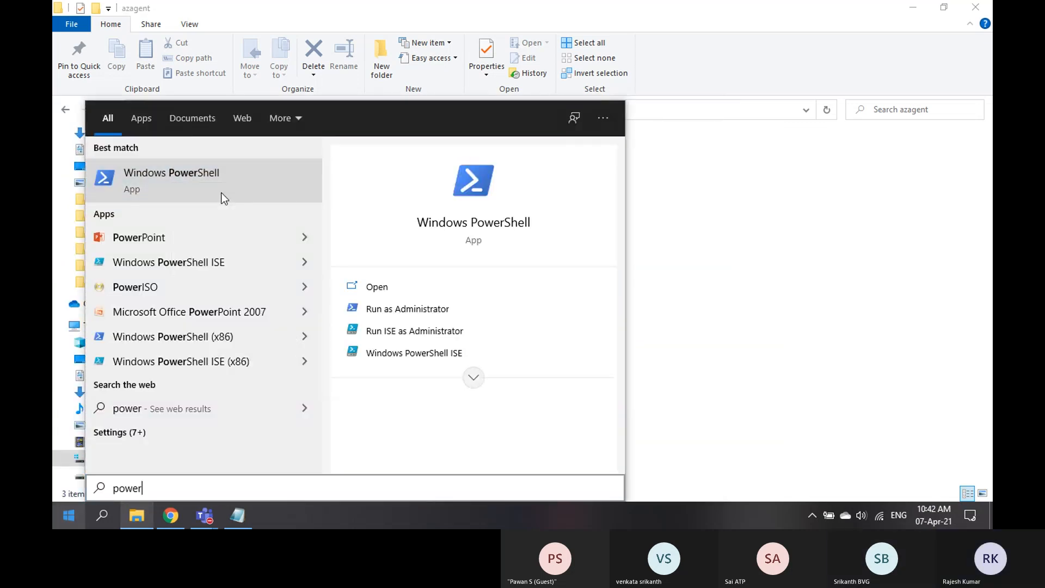
click(566, 289)
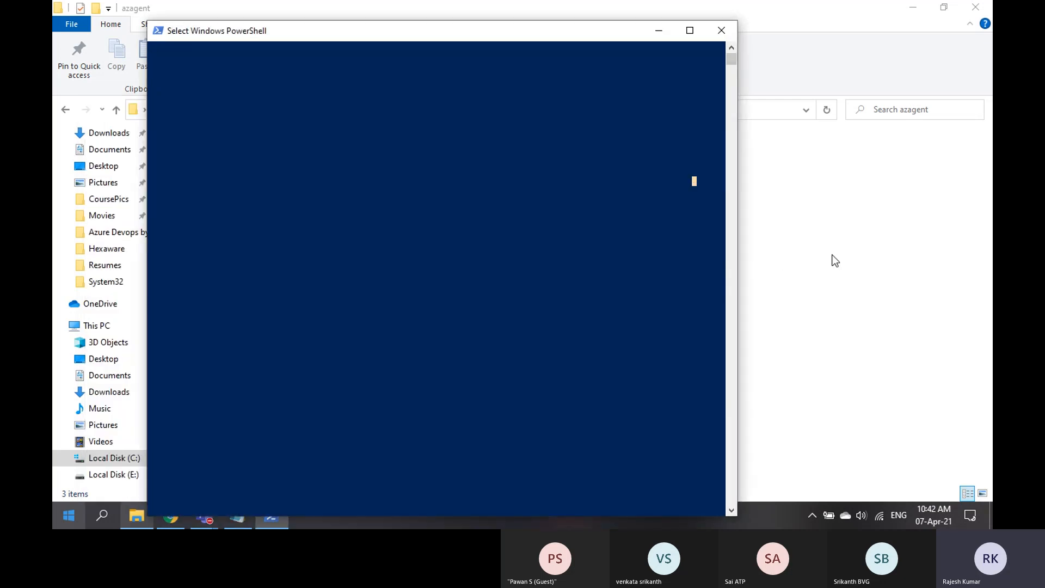
Select the azagent folder's full path in File Explorer for use in PowerShell
click(832, 254)
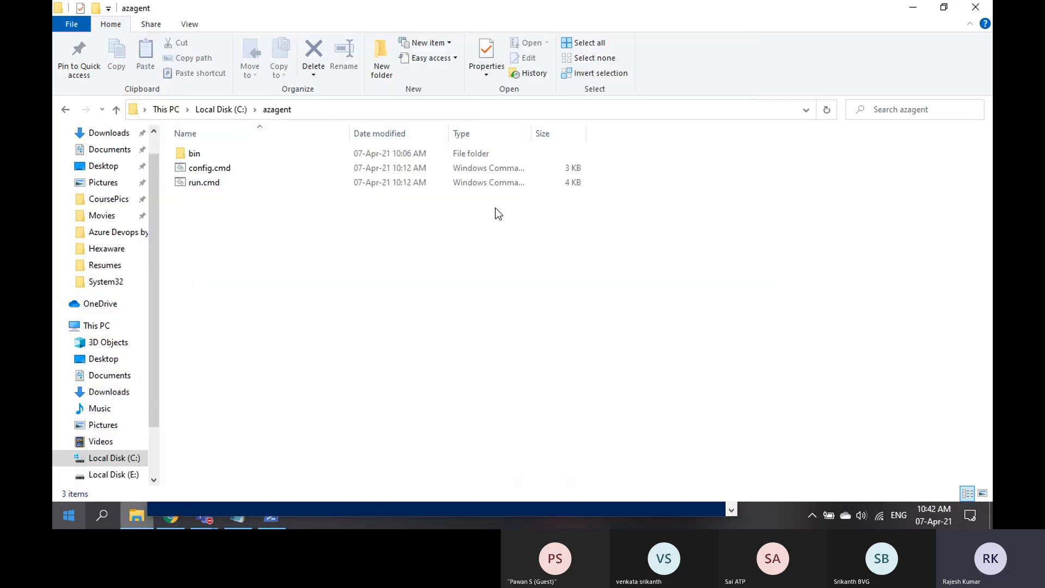
click(346, 104)
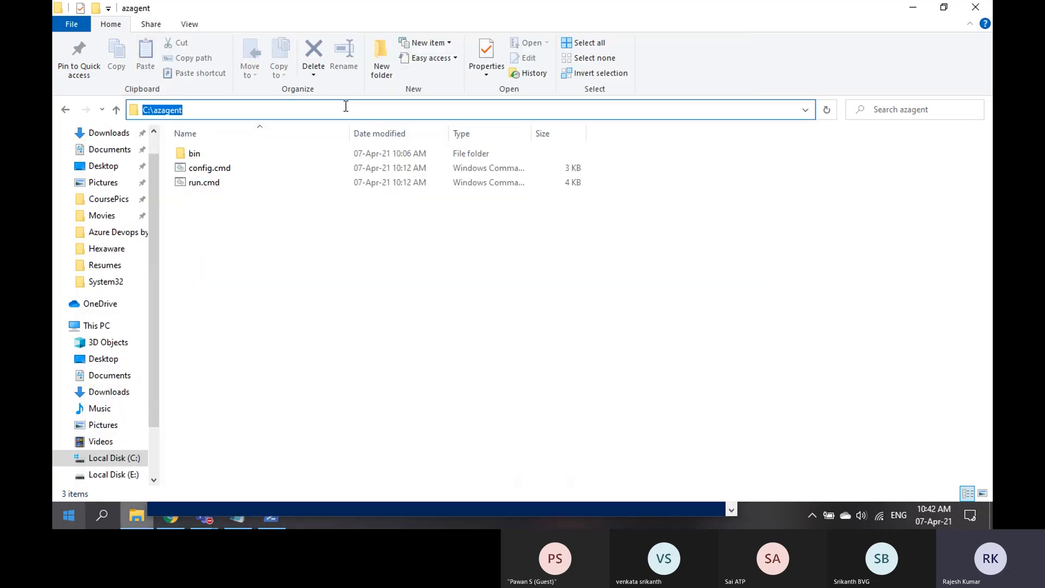
click(272, 518)
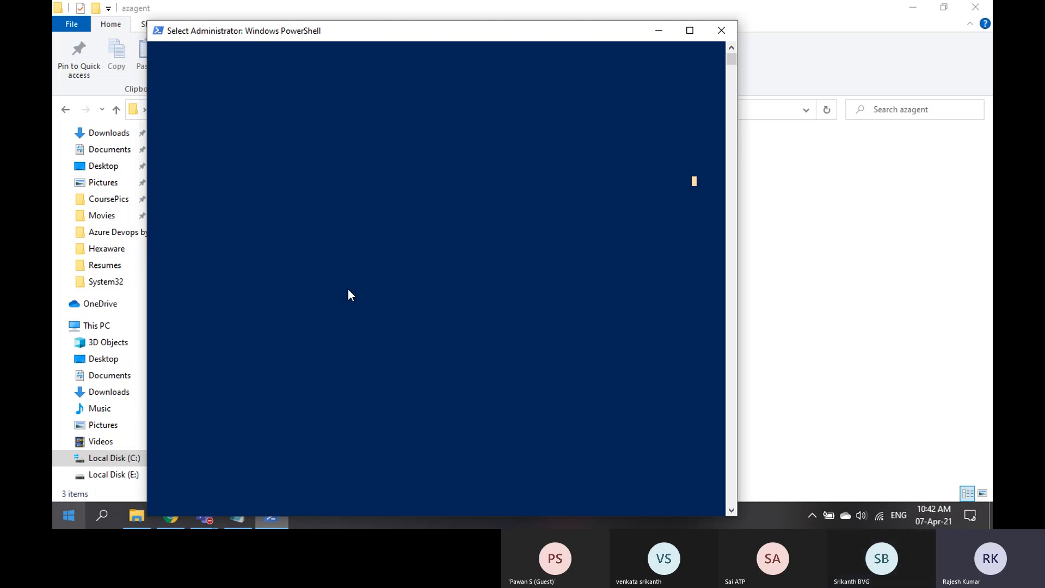
Close the Get the agent instructions so MyPool's empty agents page shows
click(167, 523)
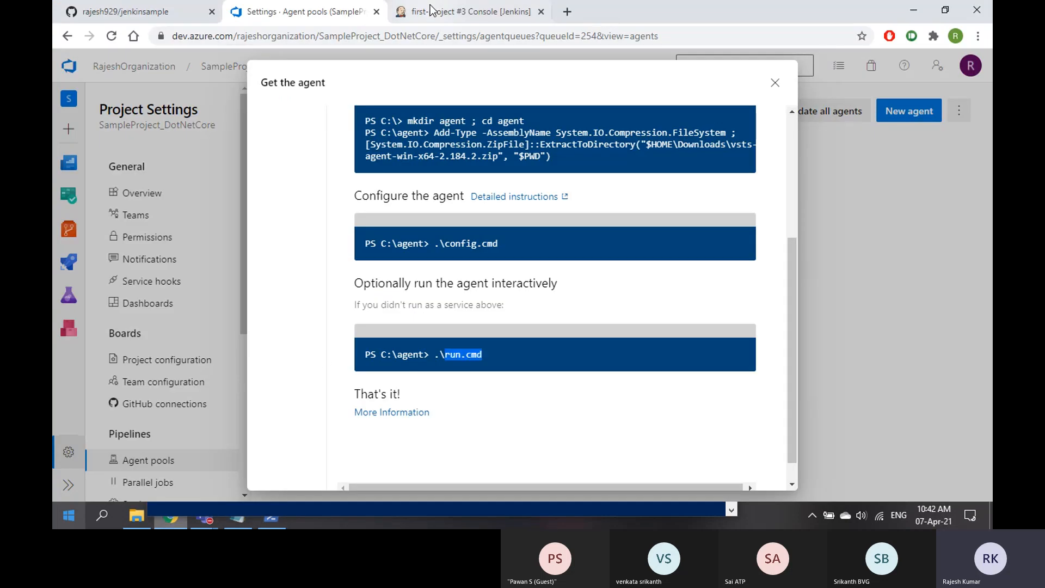
click(433, 8)
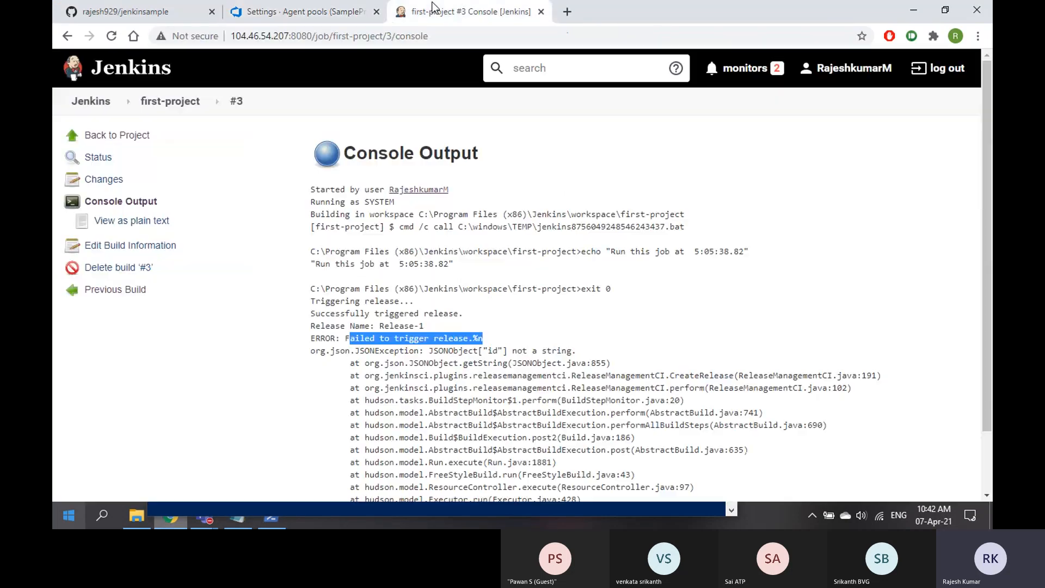
click(125, 12)
click(276, 12)
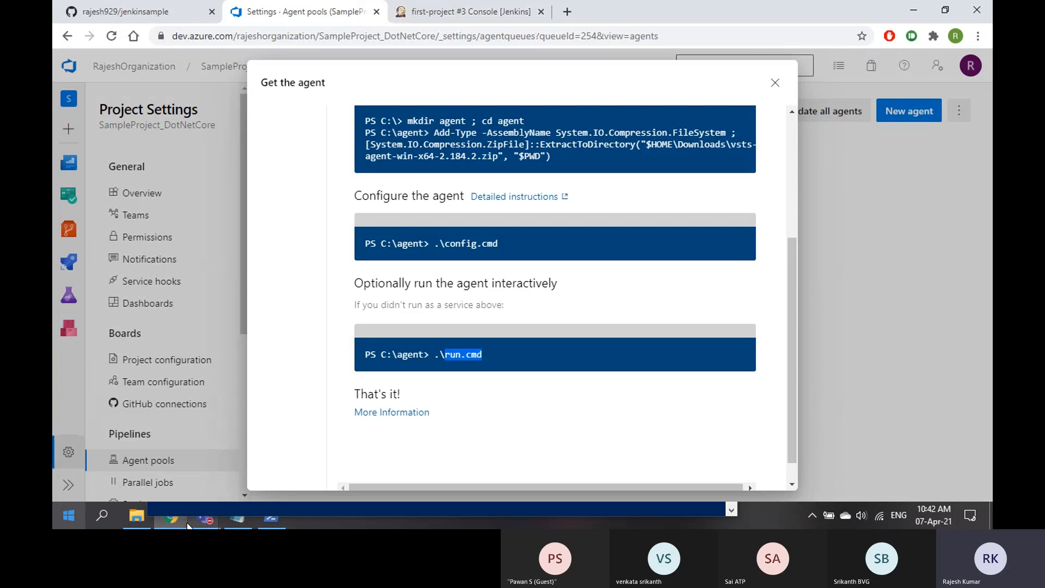
click(904, 321)
key(Escape)
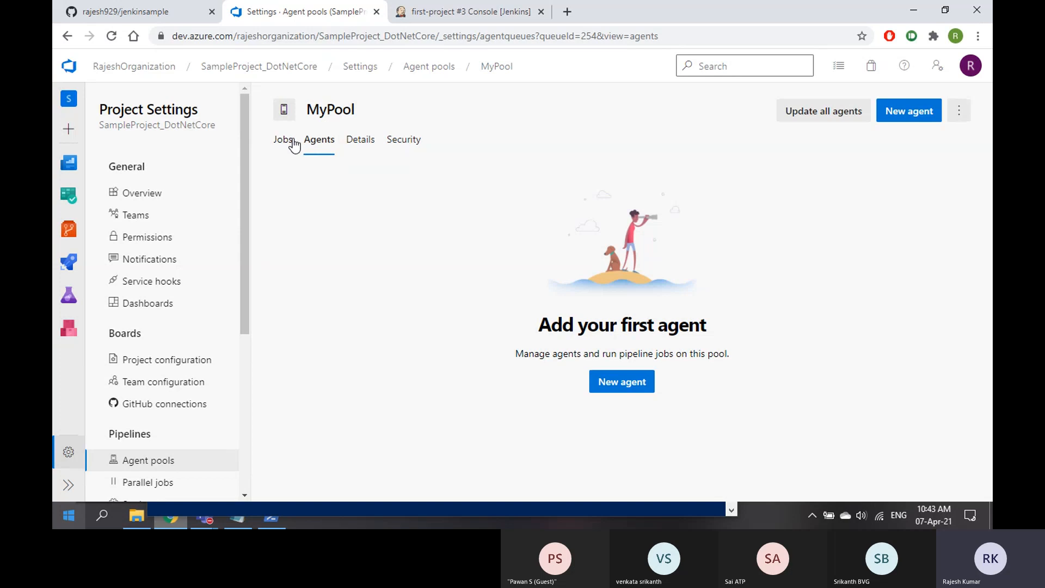
Highlight the 'Failed to trigger release' error and successful trigger message in the Jenkins console
click(457, 13)
scroll(381, 272, down, 2)
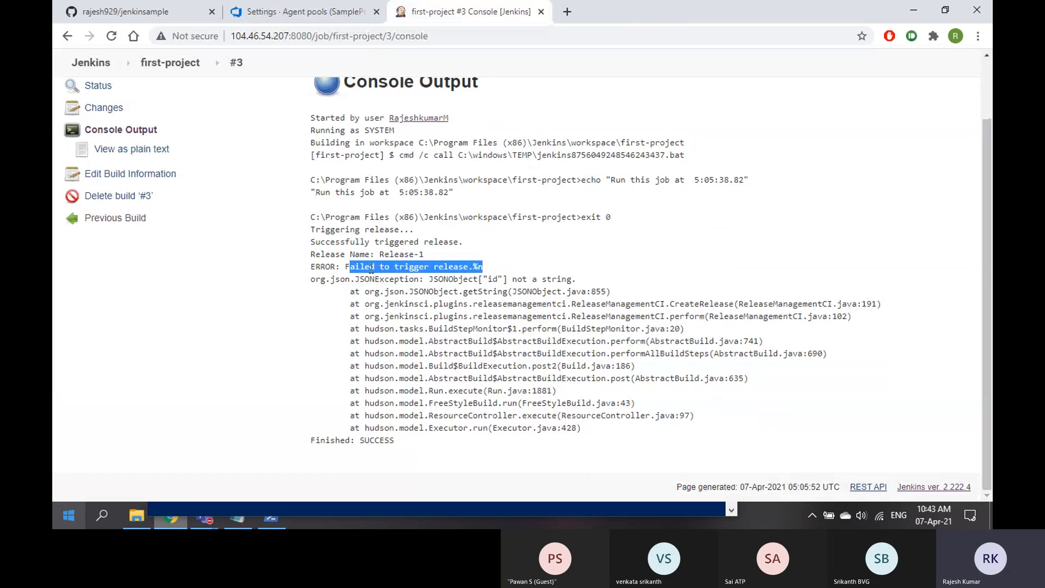
click(346, 269)
drag(346, 269, 508, 278)
drag(350, 241, 459, 241)
click(314, 16)
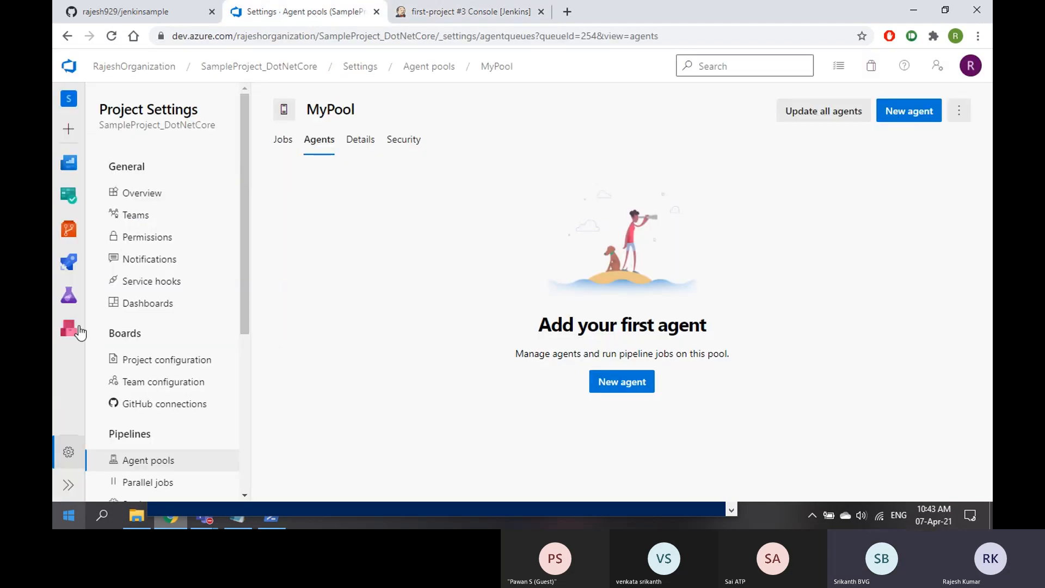
Show JenkinsRelease's Release-1 deployed to Test and compare it with the Jenkins console output
mouse_move(68, 262)
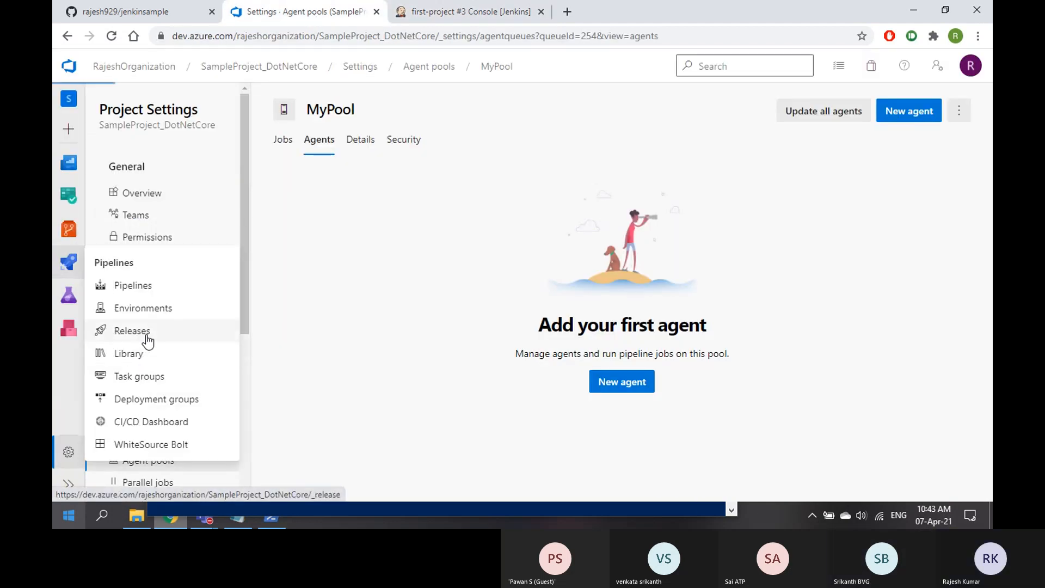
click(145, 333)
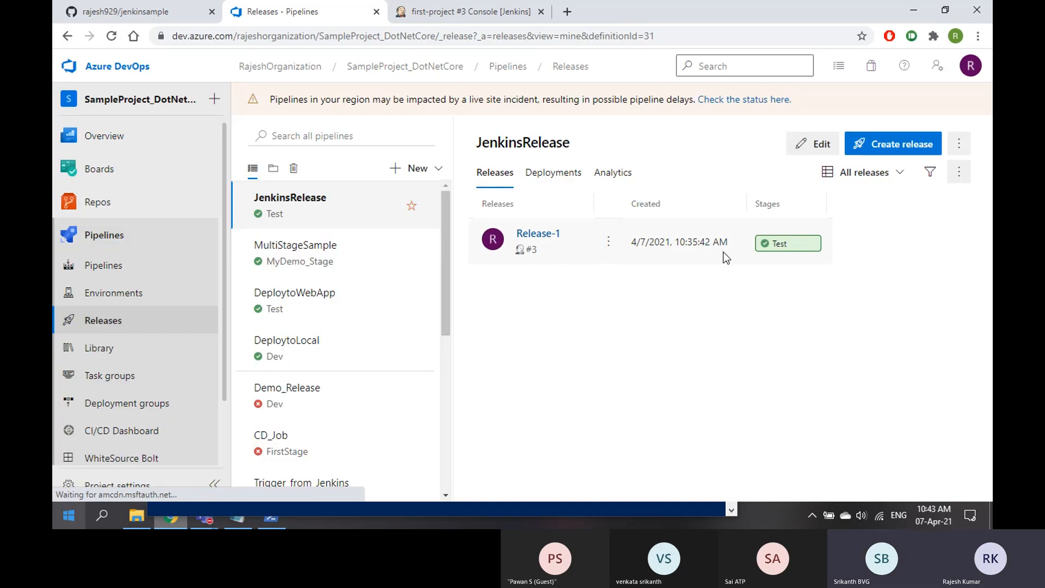
click(455, 17)
scroll(411, 233, up, 2)
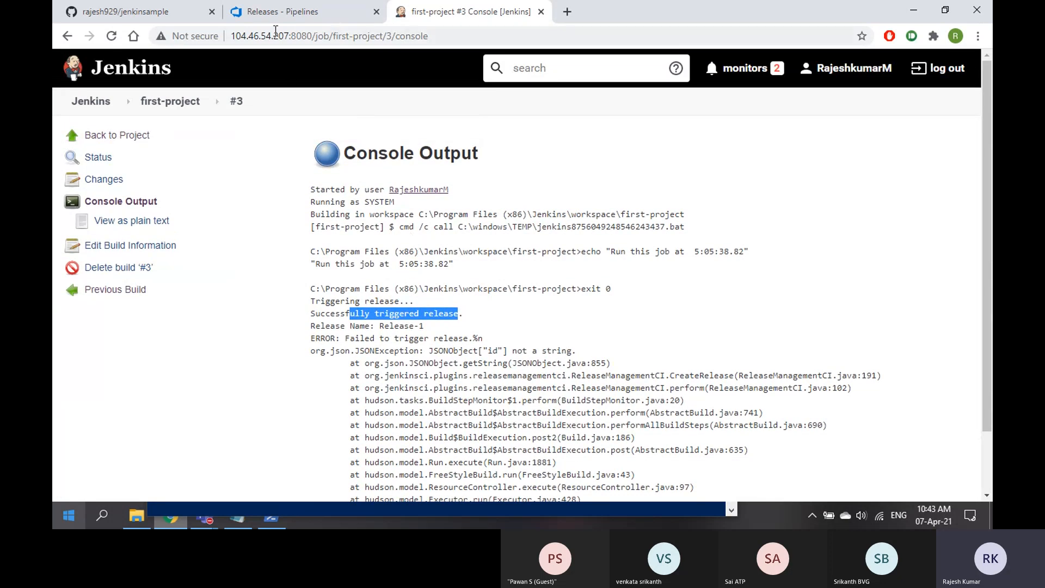
click(279, 13)
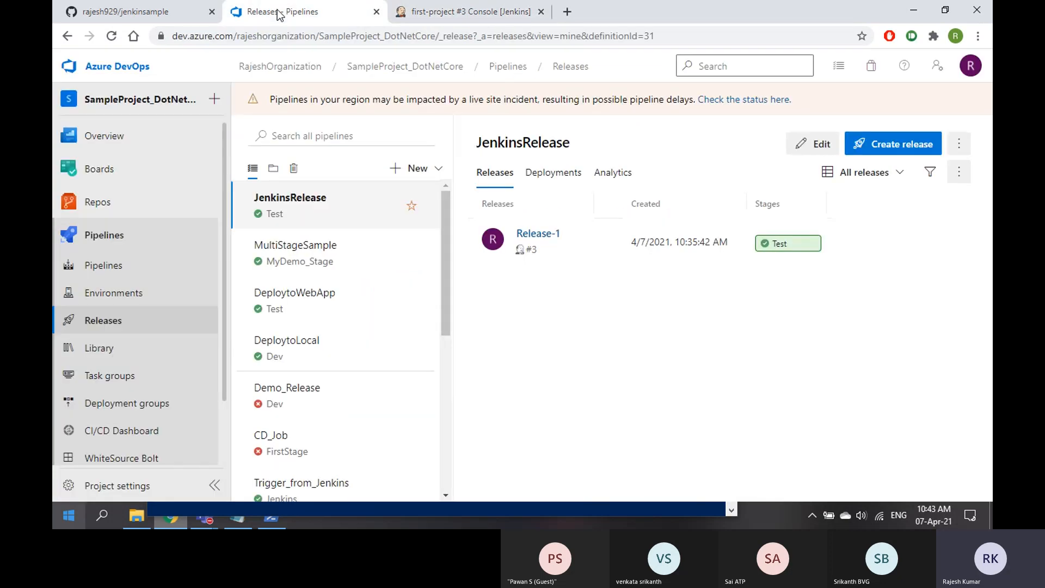
click(463, 12)
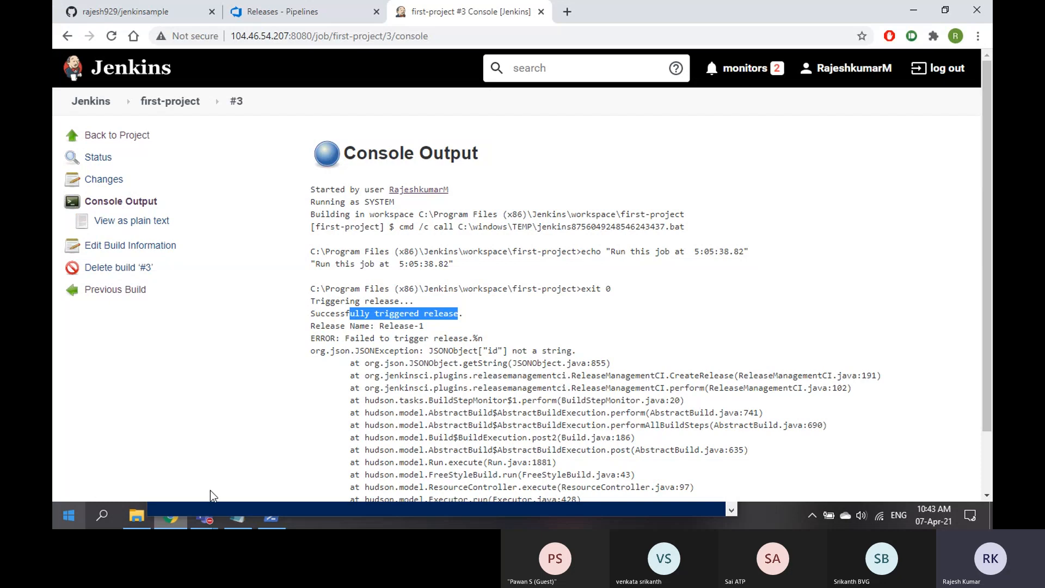
Stop sharing the screen in the Teams meeting
mouse_move(204, 516)
click(263, 456)
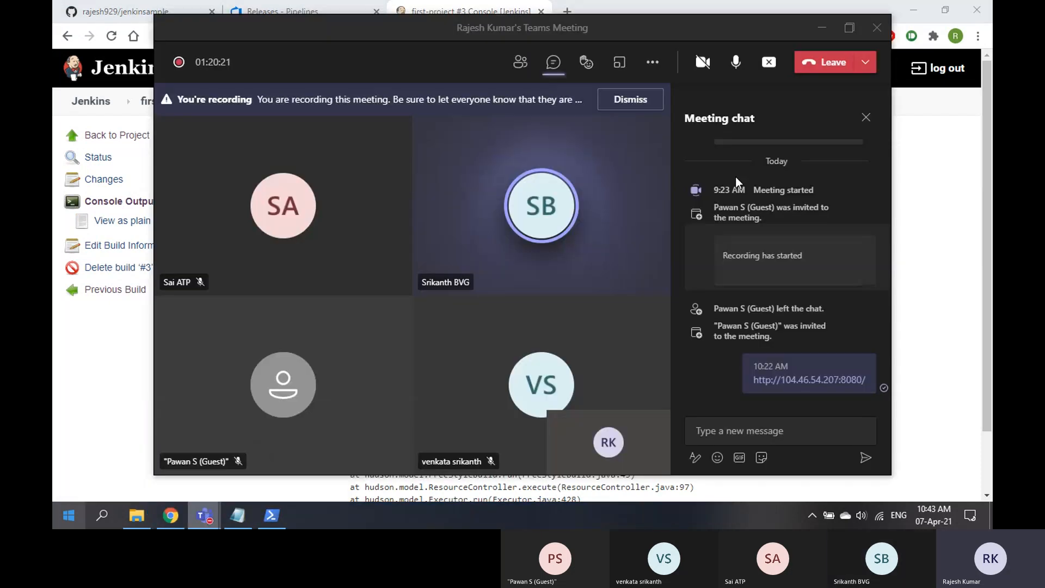
click(769, 62)
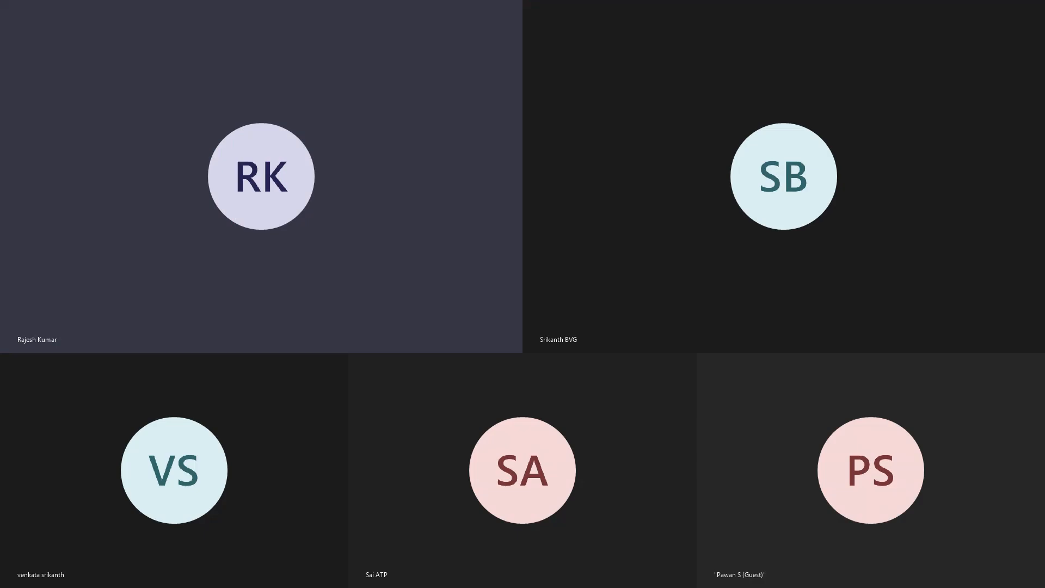